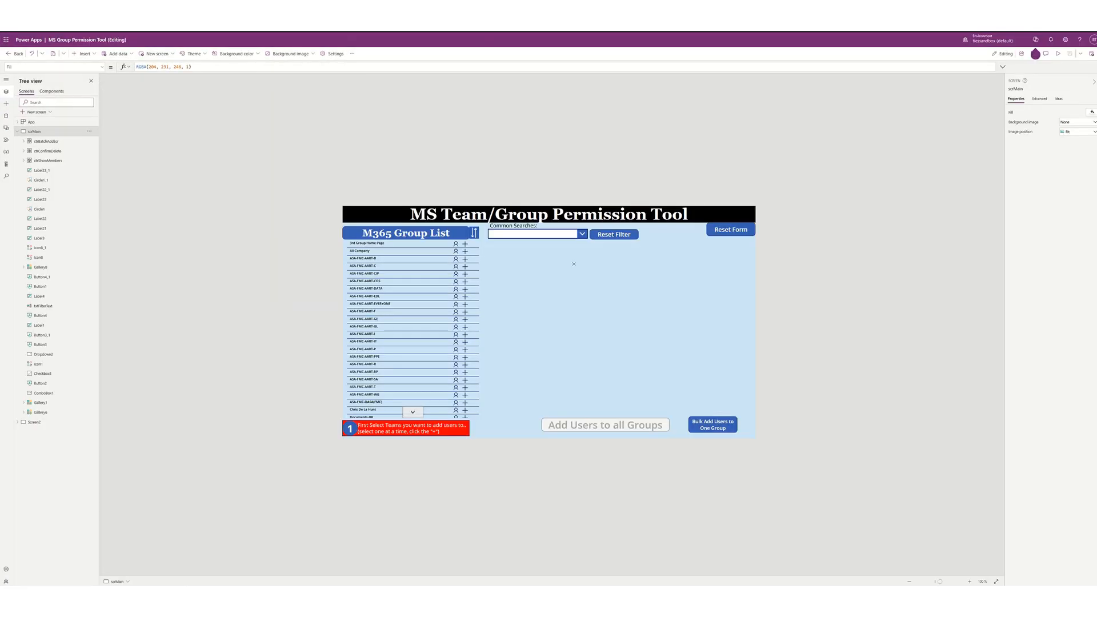
# - Dismiss the Copilot callout and run the Group Permission Tool app in preview
pyautogui.scroll(8, 504, 312)
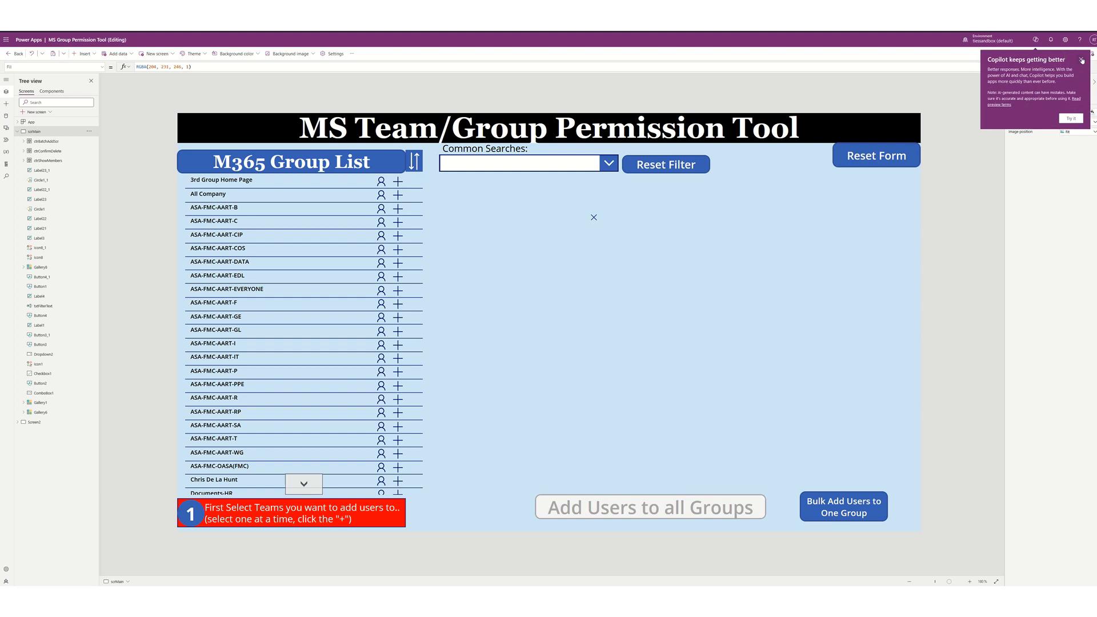
pyautogui.click(1081, 59)
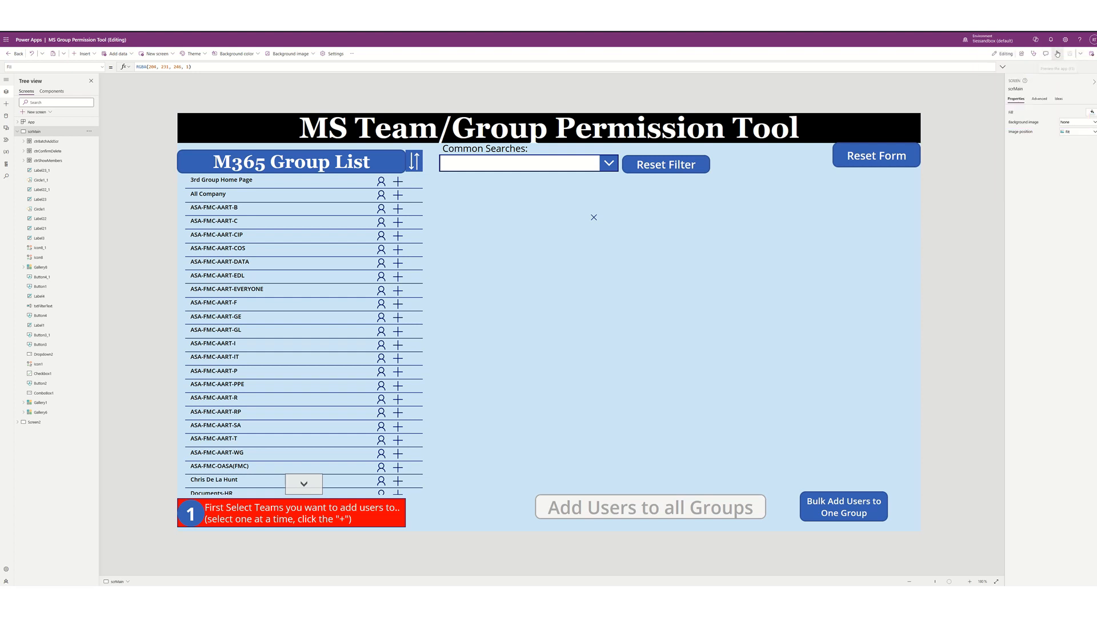
pyautogui.click(1057, 54)
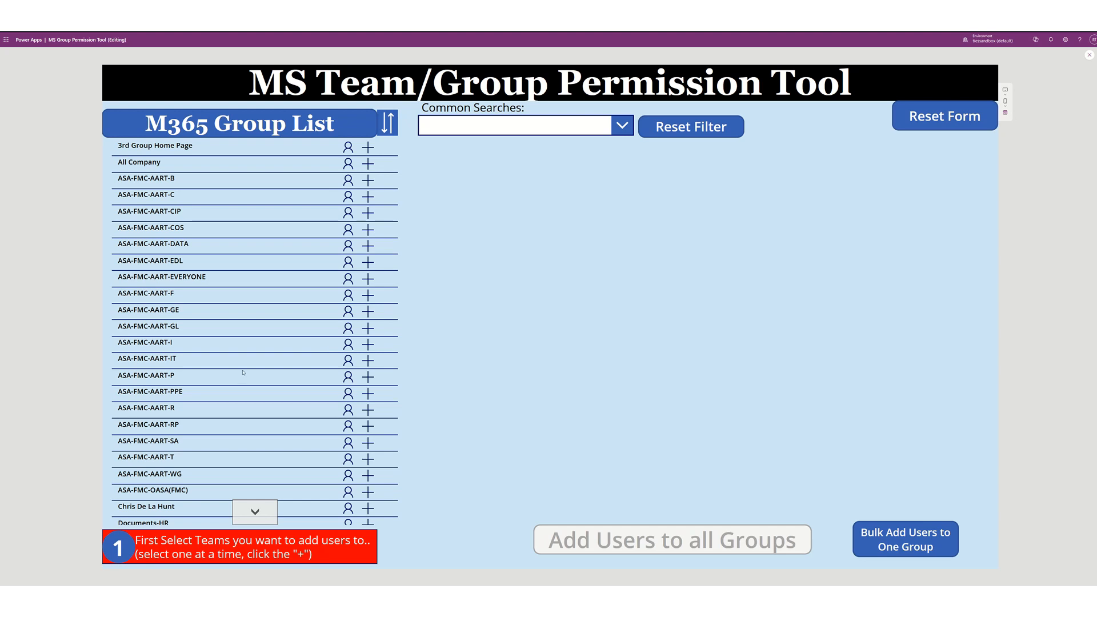
pyautogui.scroll(-10, 229, 436)
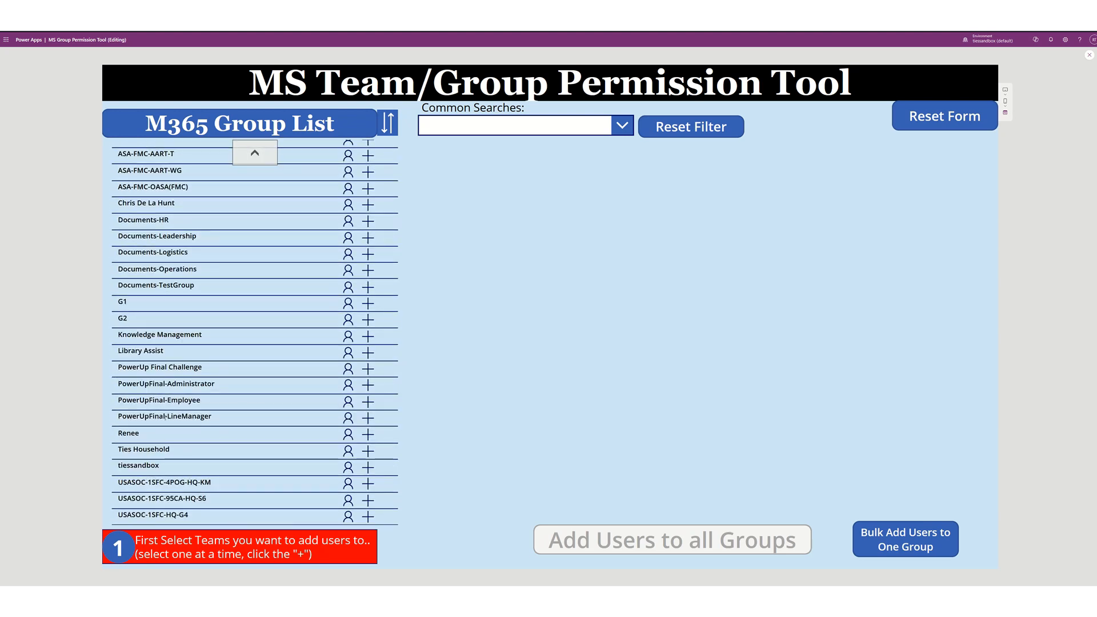
pyautogui.click(349, 420)
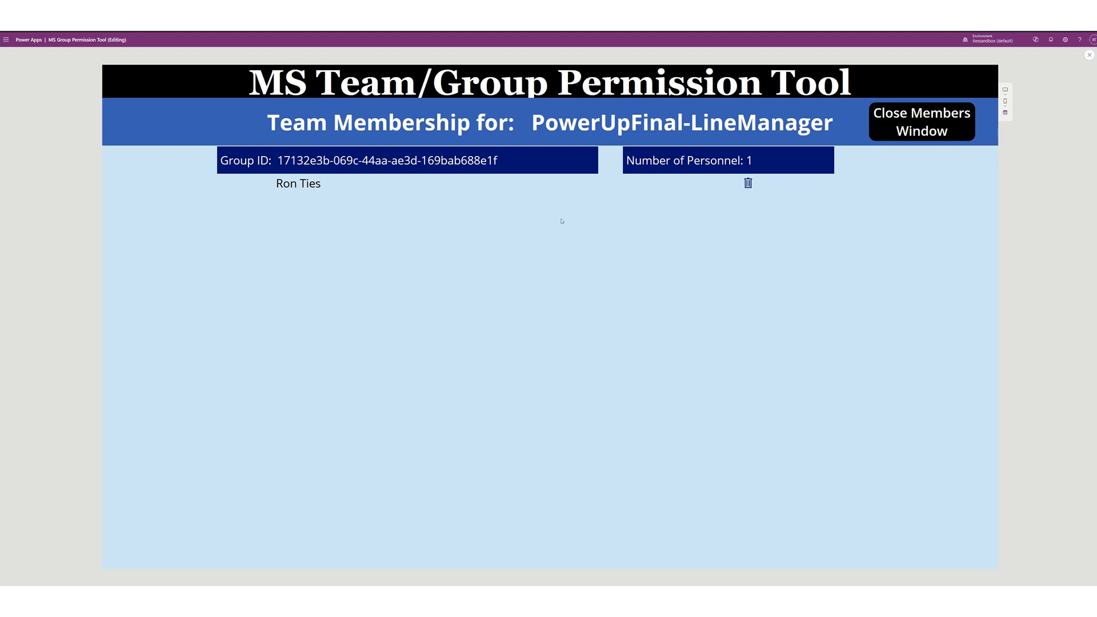
pyautogui.click(922, 121)
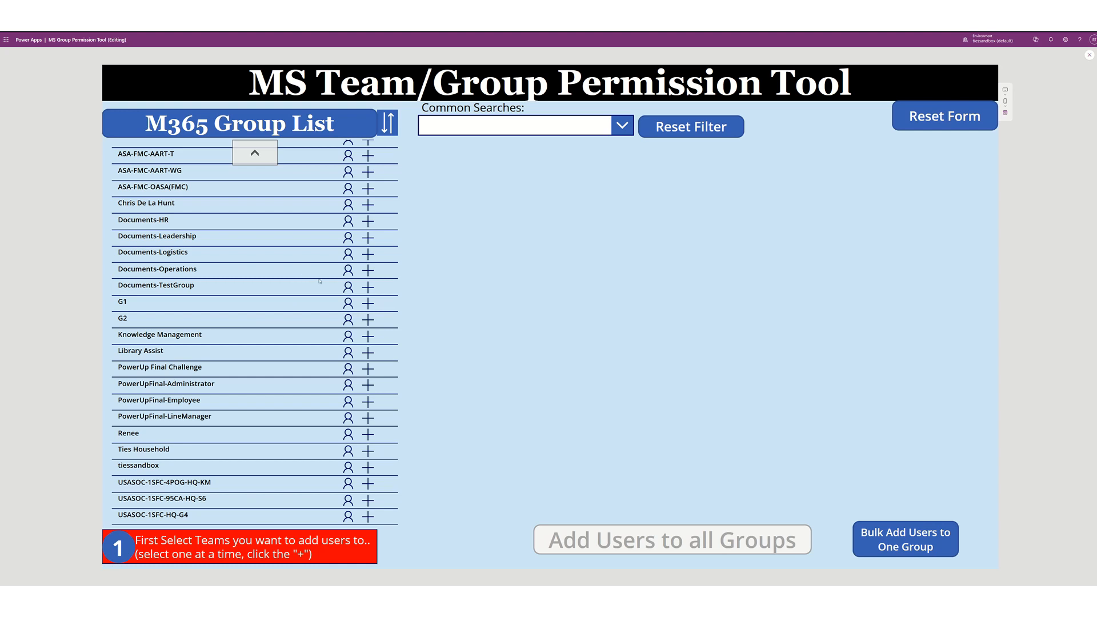
# - Add Documents-HR and Documents-Leadership to Selected Groups, then remove Documents-HR
pyautogui.click(369, 223)
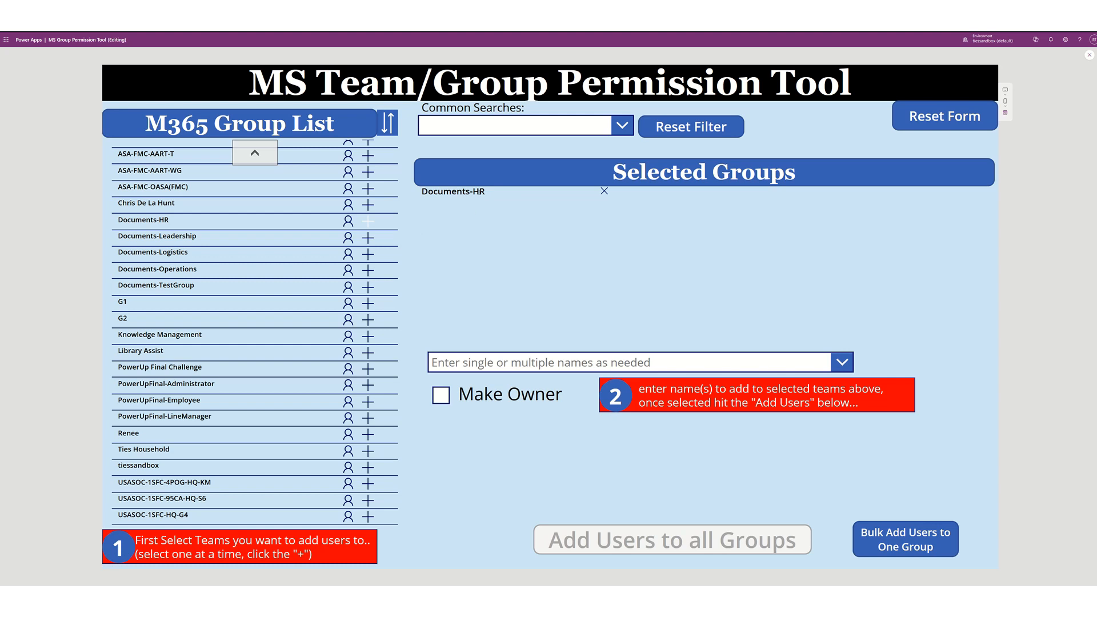
pyautogui.click(368, 238)
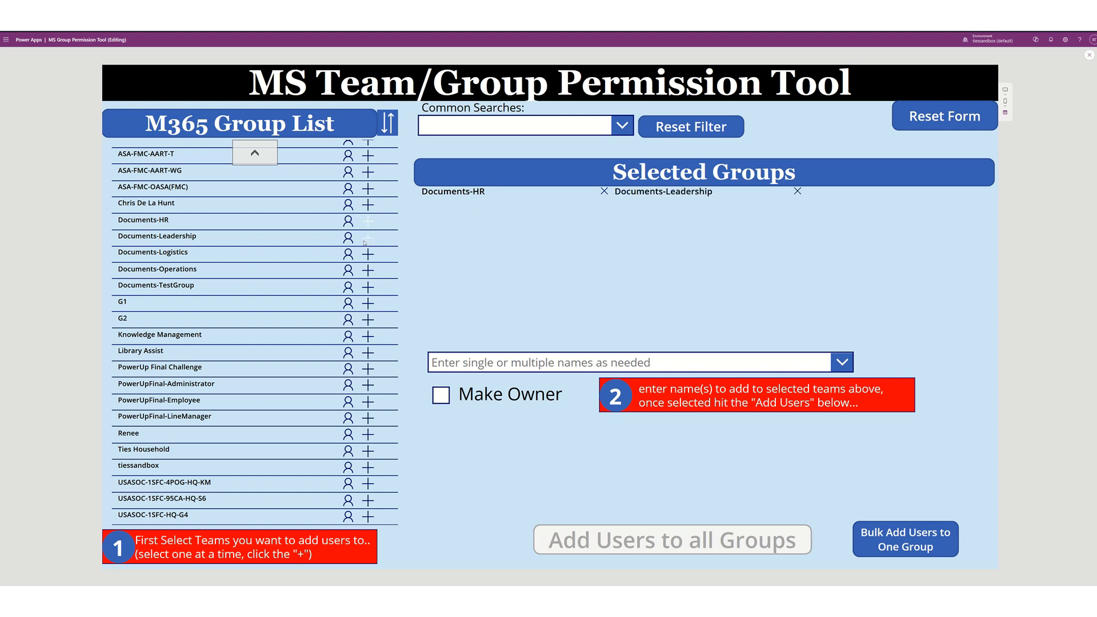
pyautogui.click(603, 192)
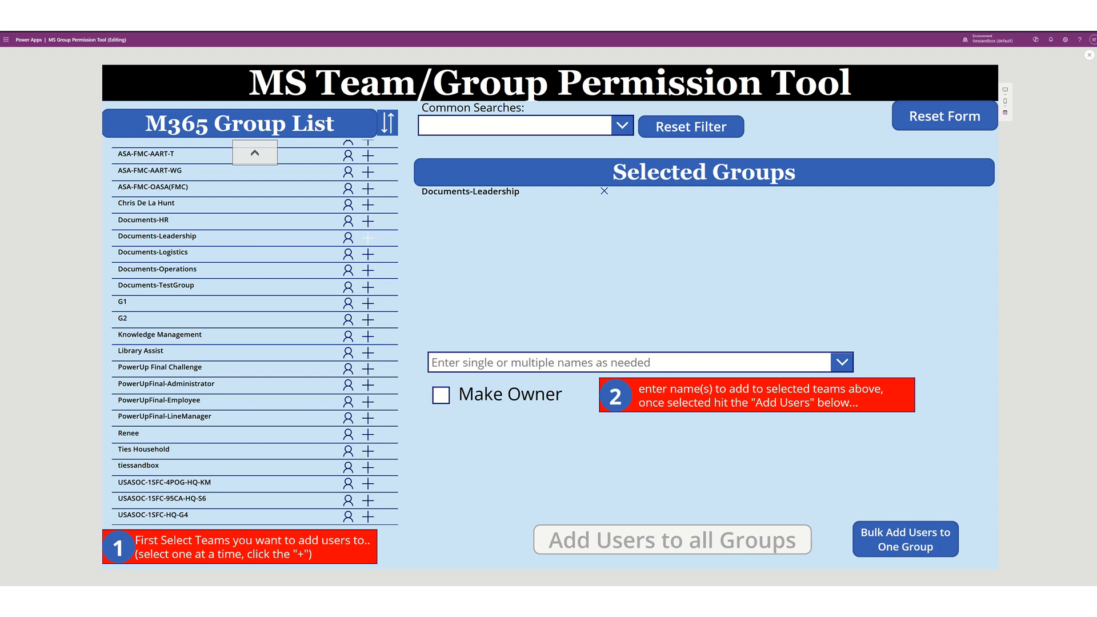
# - Search the names box for the user, pick the match, and add them to Current Selected Users
pyautogui.click(563, 364)
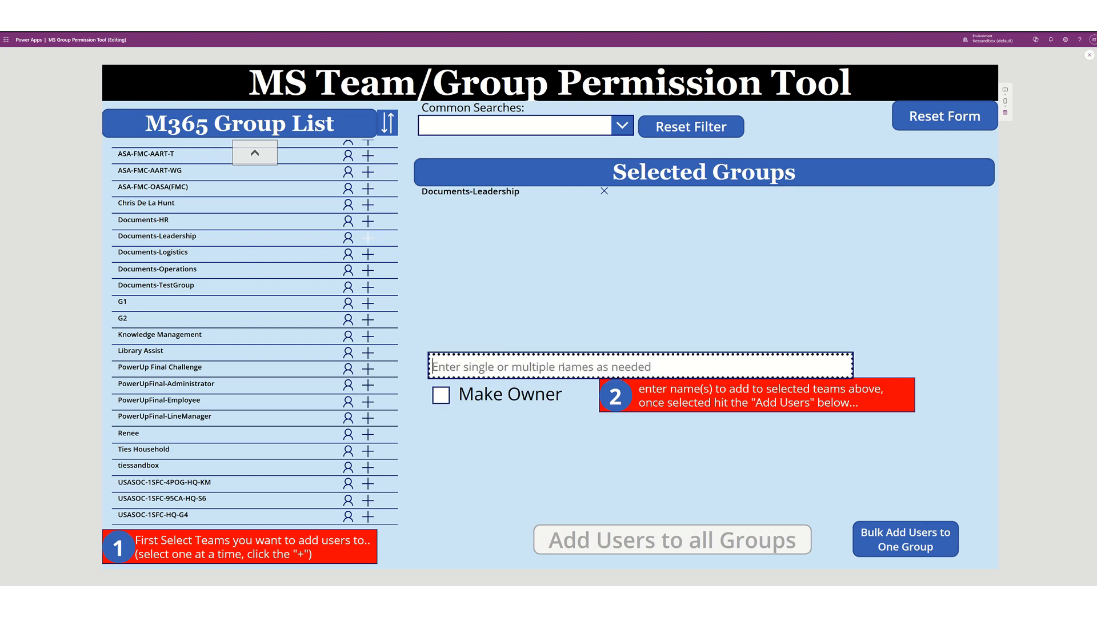
pyautogui.write('ron')
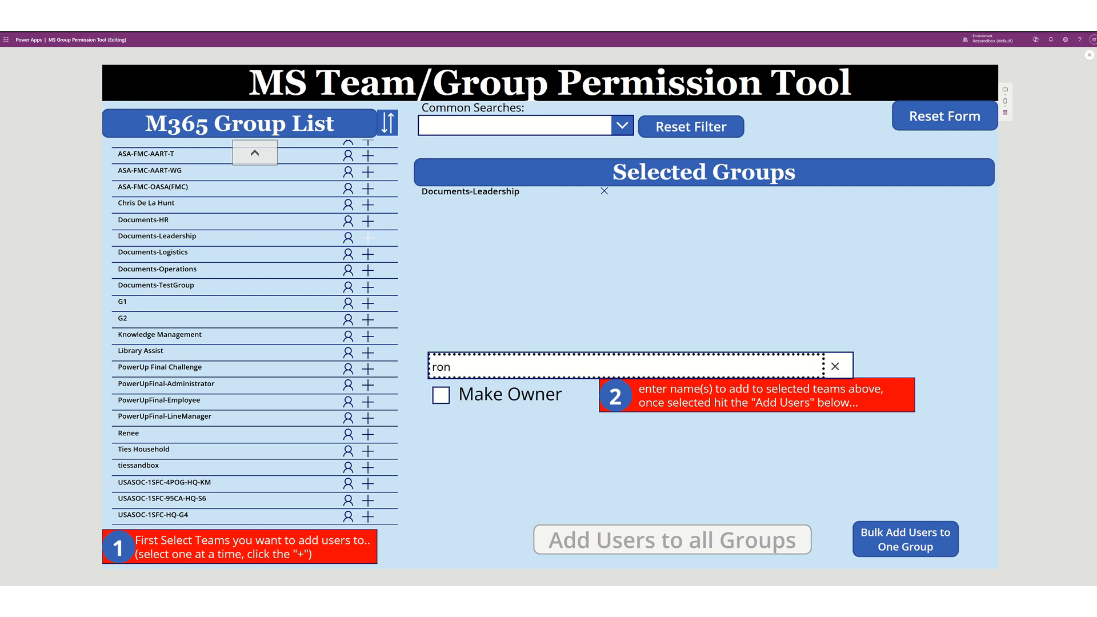
pyautogui.click(514, 391)
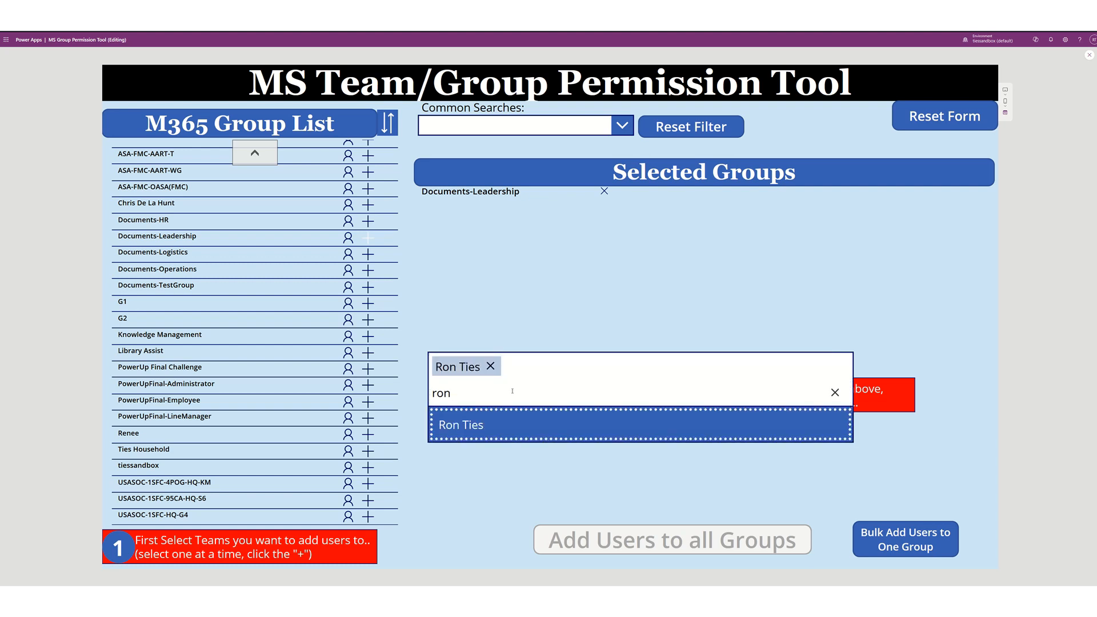
pyautogui.click(617, 342)
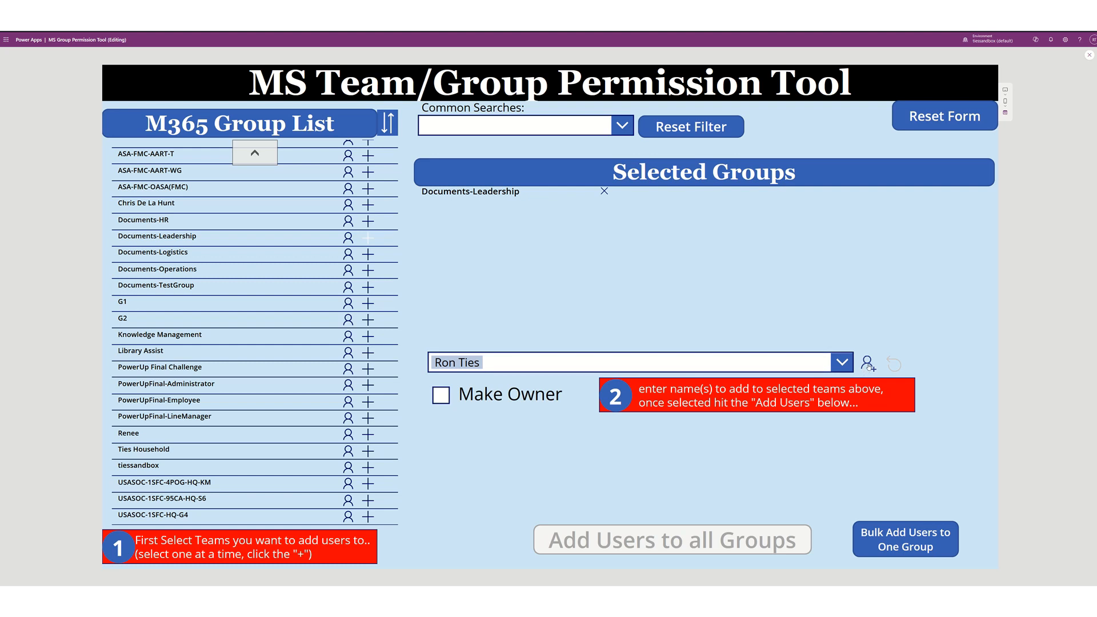
pyautogui.click(868, 363)
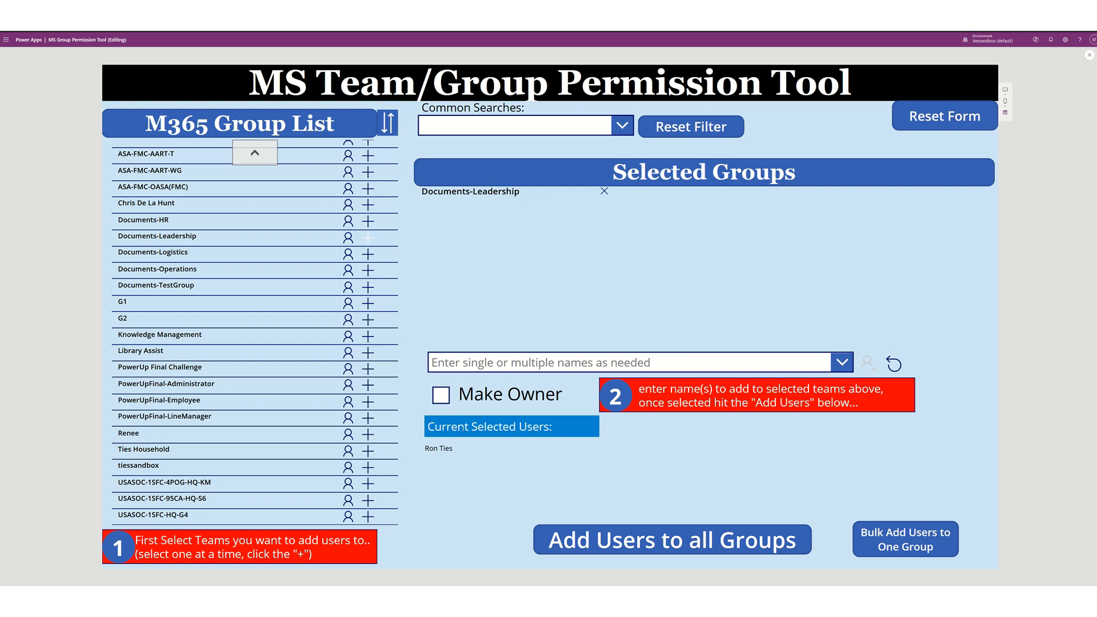
# - Add PowerUpFinal-Administrator and the next group to Selected Groups, and re-add the searched user
pyautogui.click(368, 386)
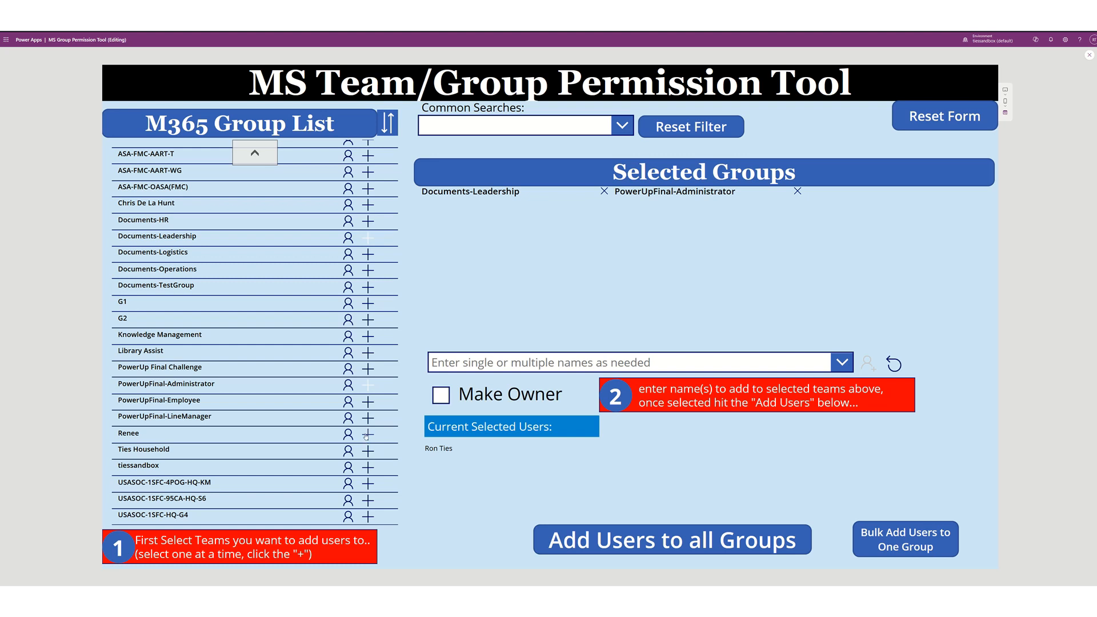
pyautogui.click(368, 435)
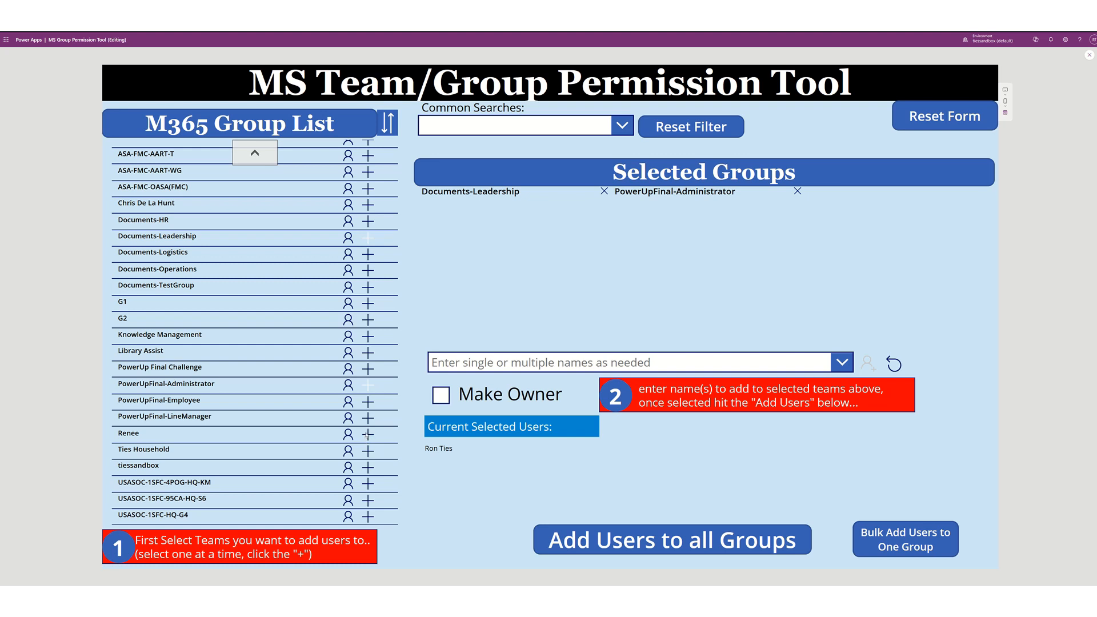
pyautogui.click(633, 366)
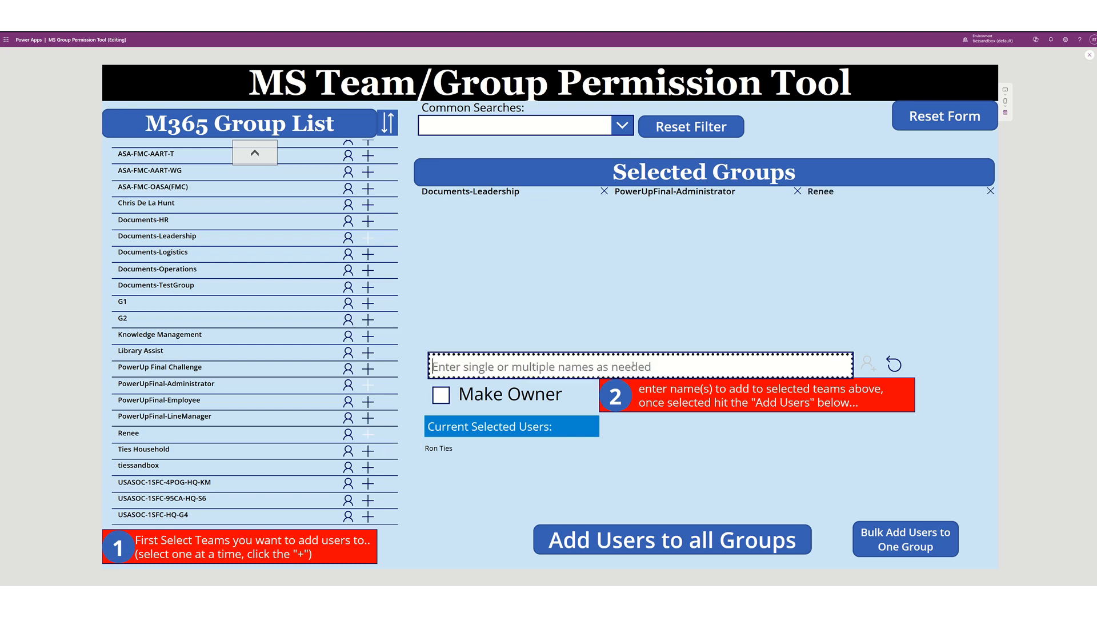
pyautogui.write('ron')
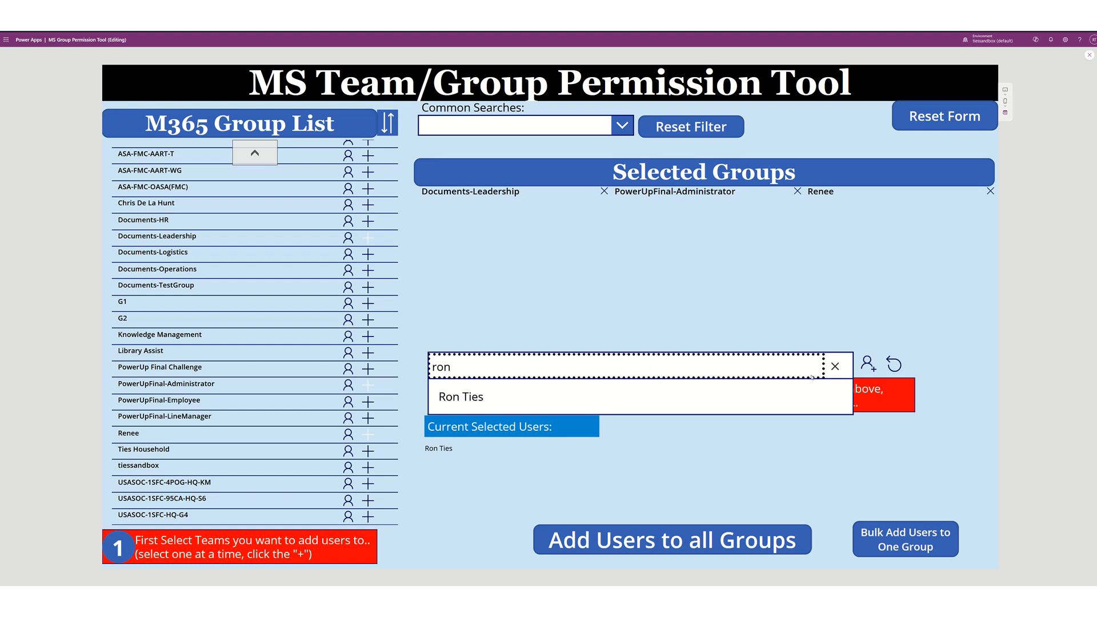
pyautogui.click(869, 366)
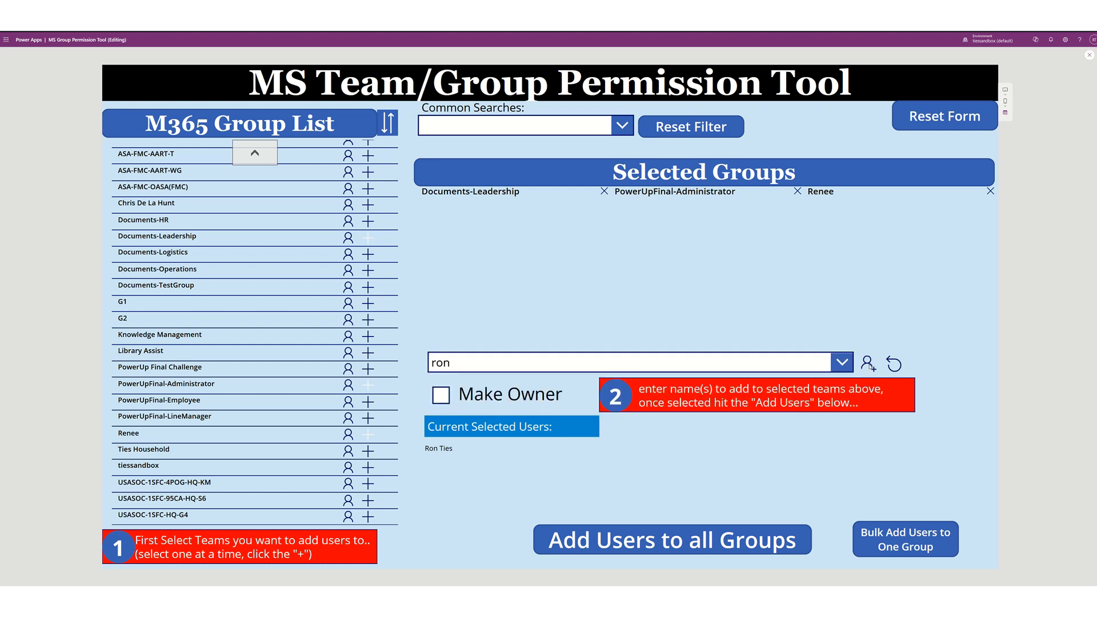
pyautogui.click(719, 363)
pyautogui.write('ron')
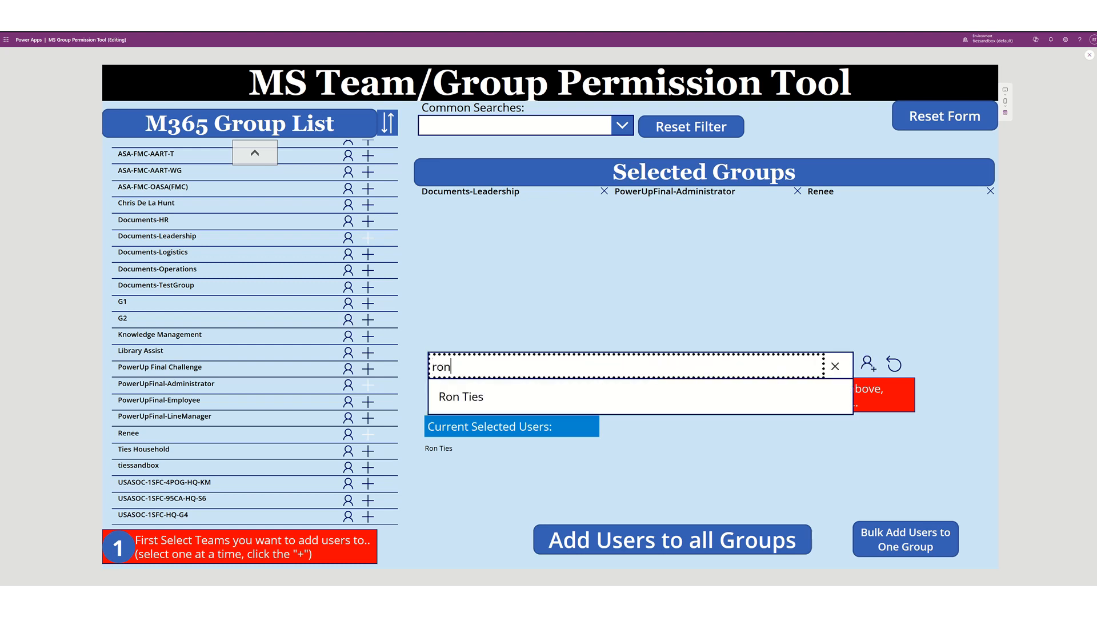
pyautogui.click(592, 404)
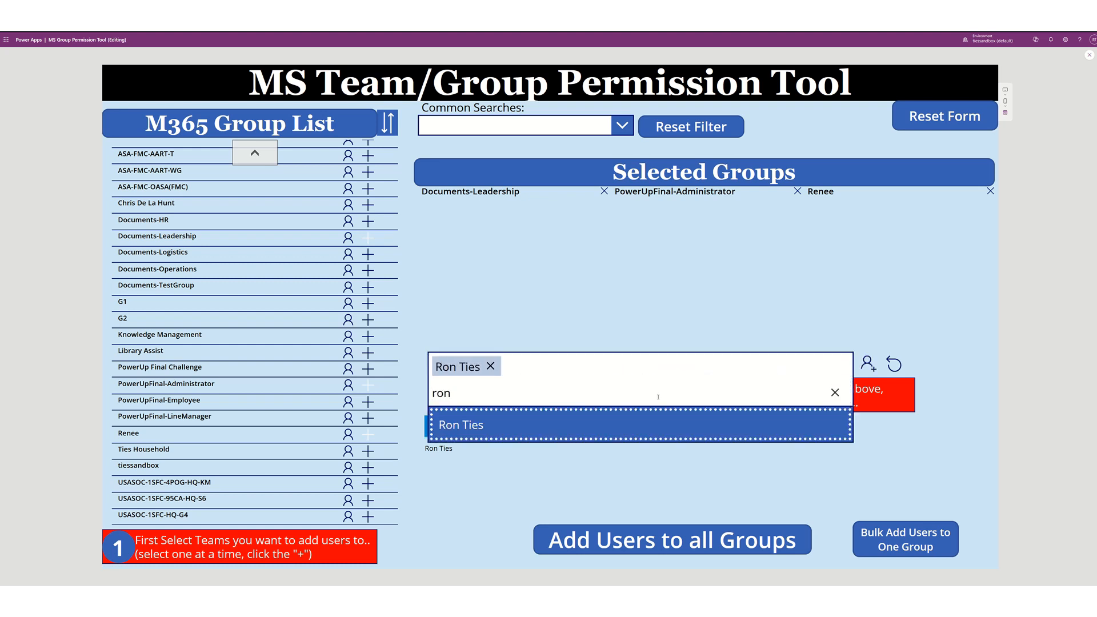
pyautogui.click(769, 336)
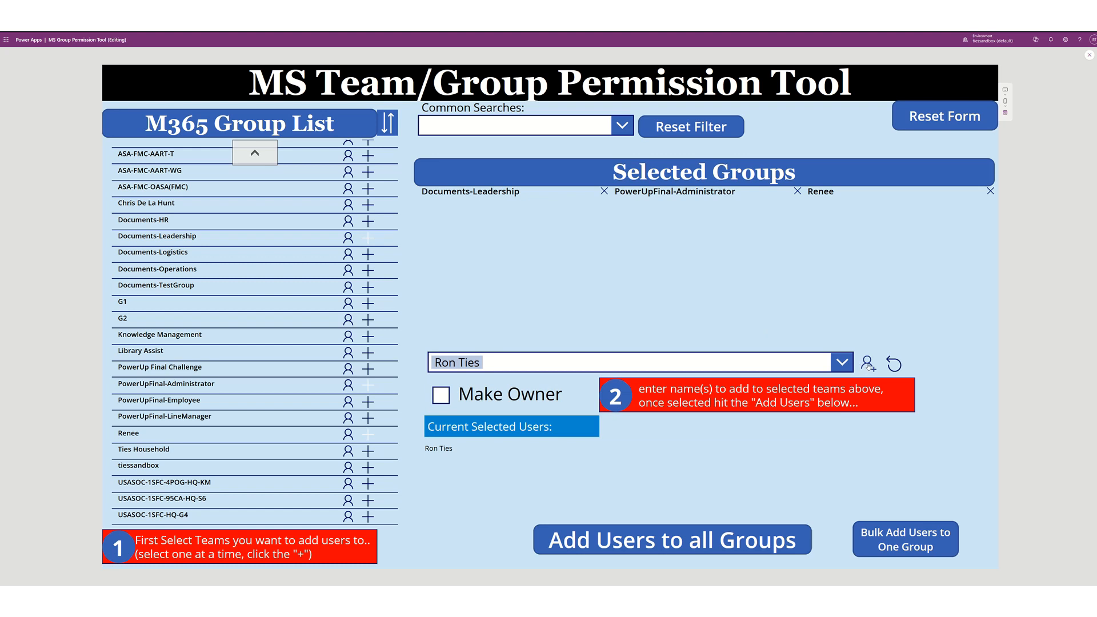
pyautogui.click(867, 364)
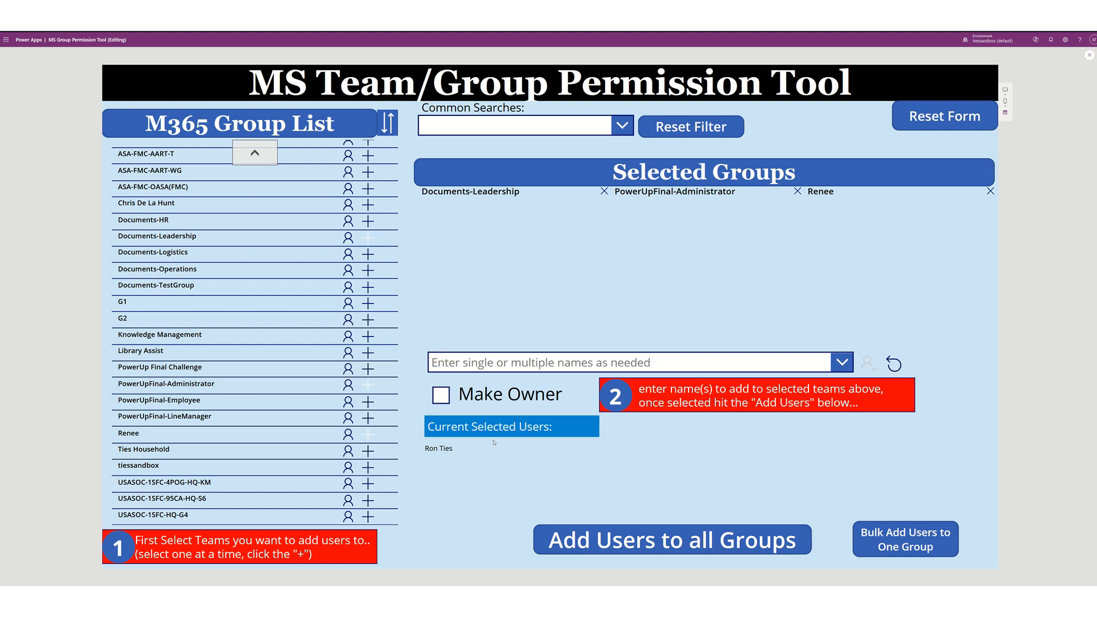
# - Search 'dumm' and add the dummy test account to Current Selected Users
pyautogui.click(495, 364)
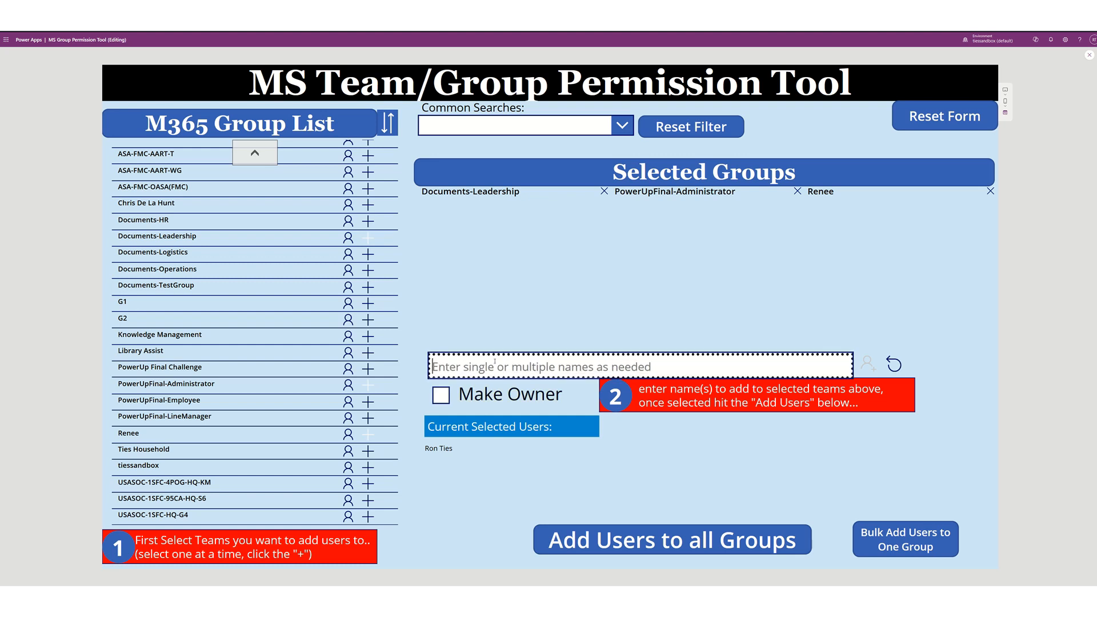
pyautogui.write('dumm')
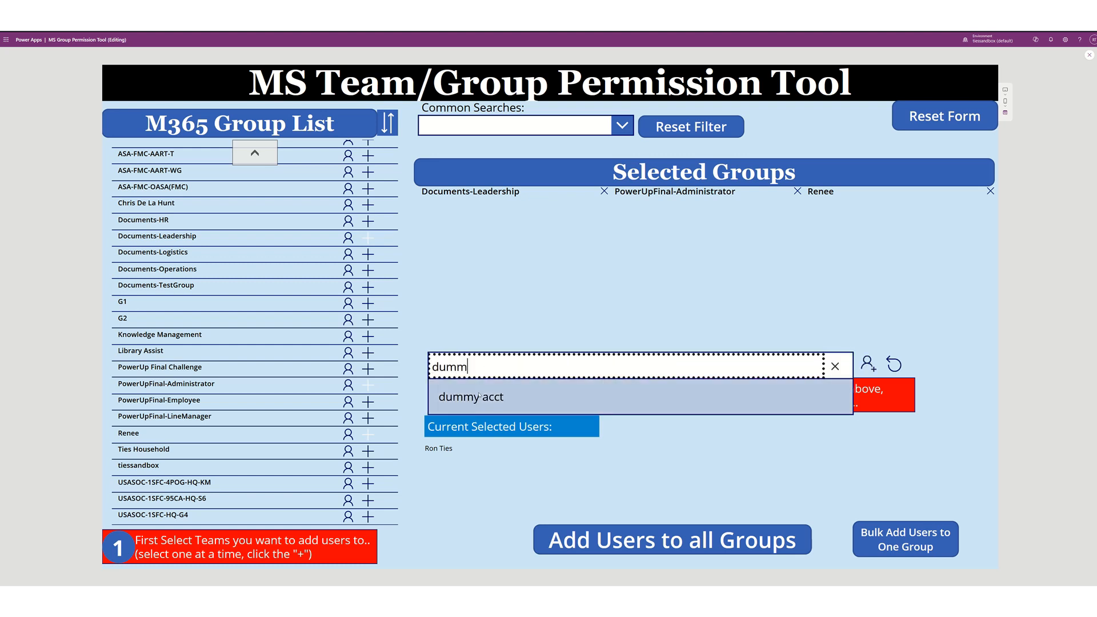
pyautogui.click(478, 391)
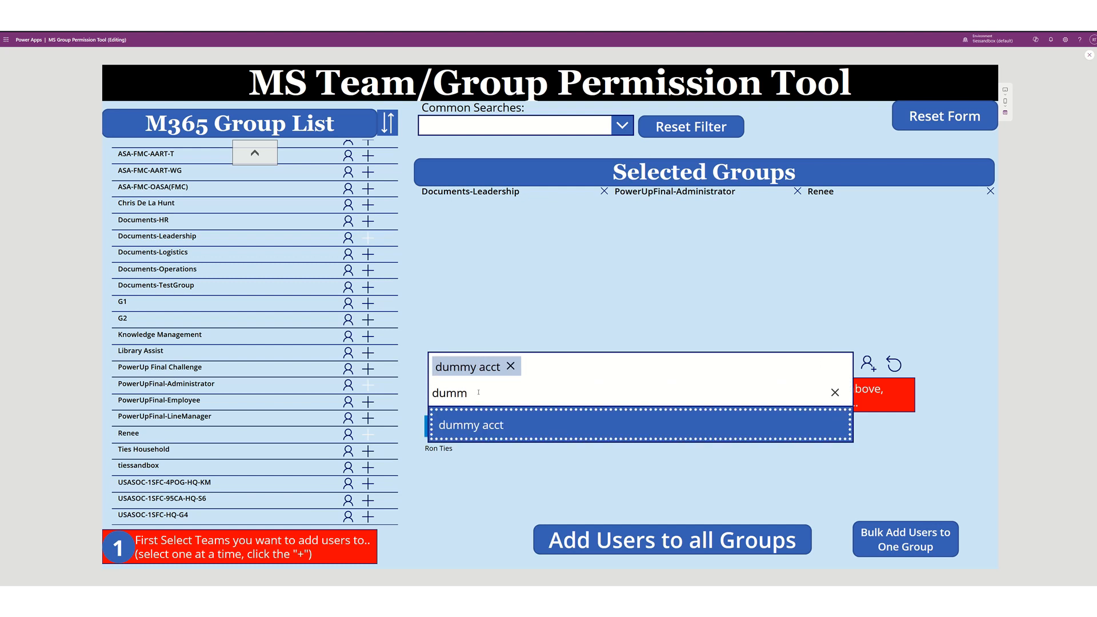
pyautogui.click(531, 338)
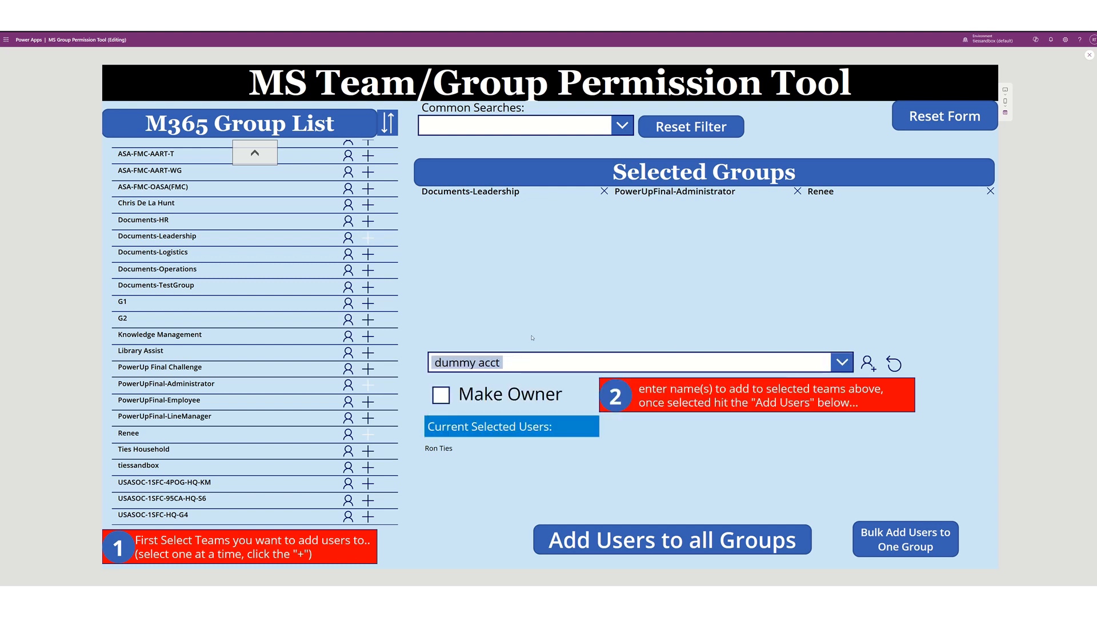
pyautogui.click(868, 364)
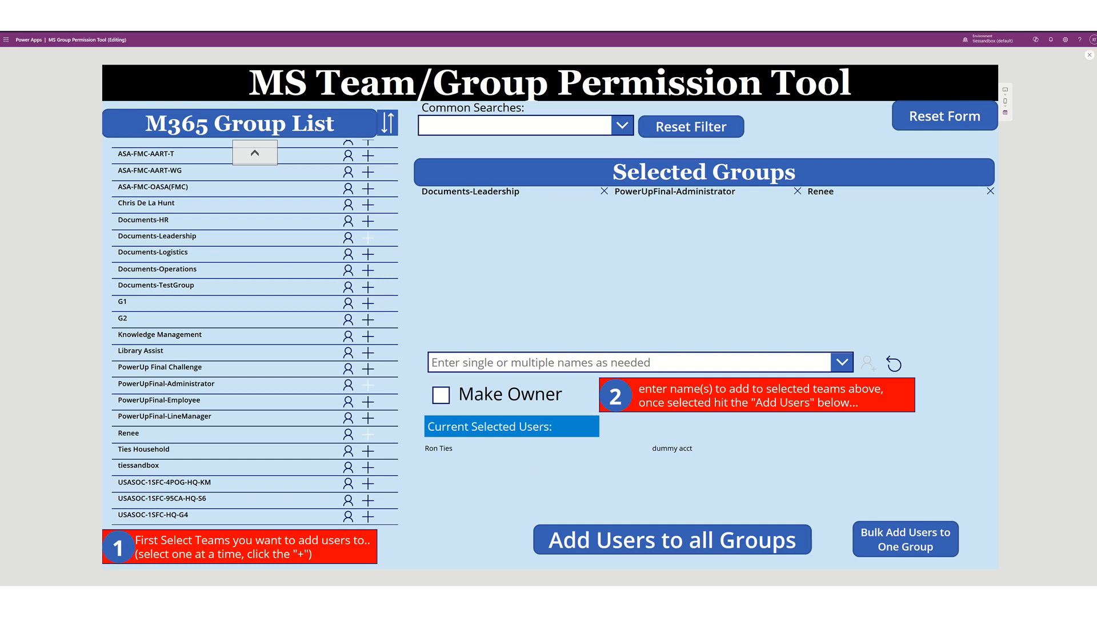
# - Leave preview, select the Current Selected Users gallery, and preview the colUsers data from its Items formula
pyautogui.press('Escape')
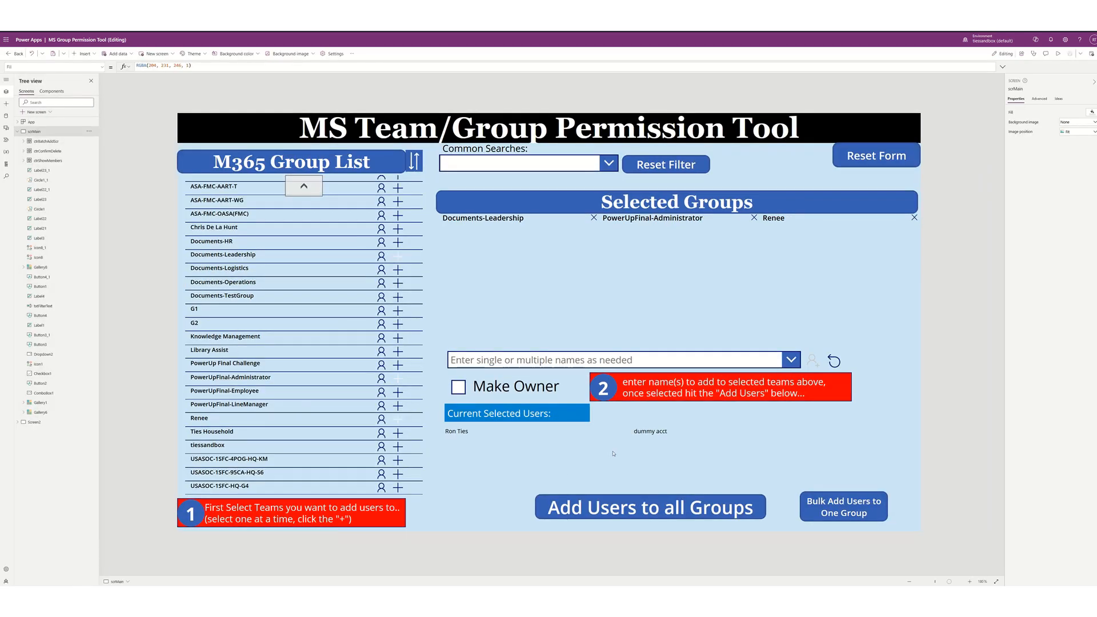
pyautogui.click(539, 466)
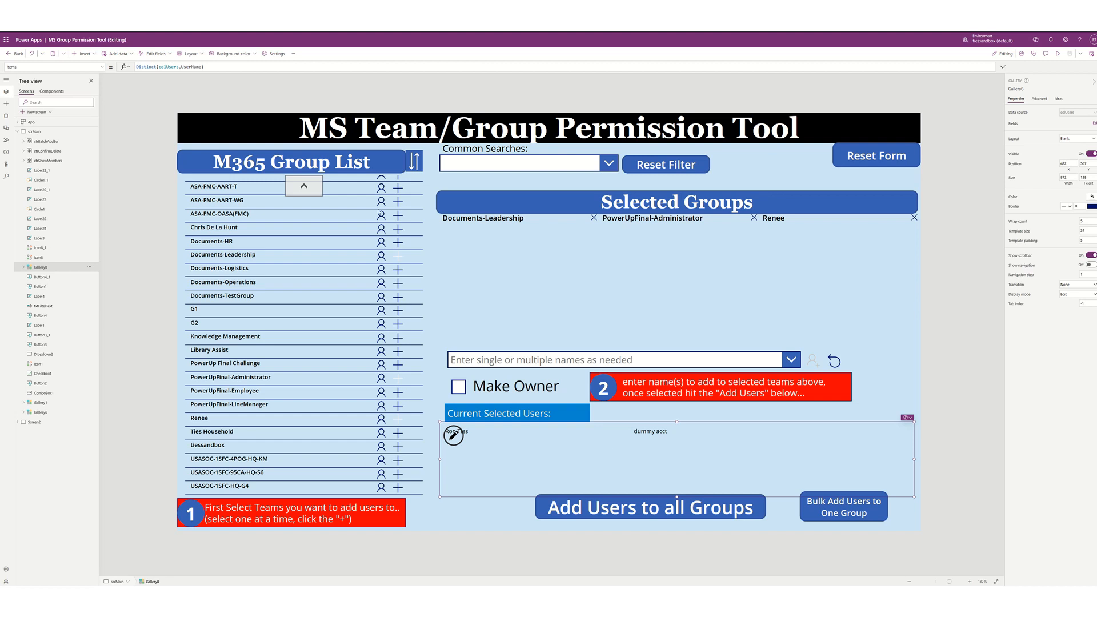
pyautogui.doubleClick(167, 67)
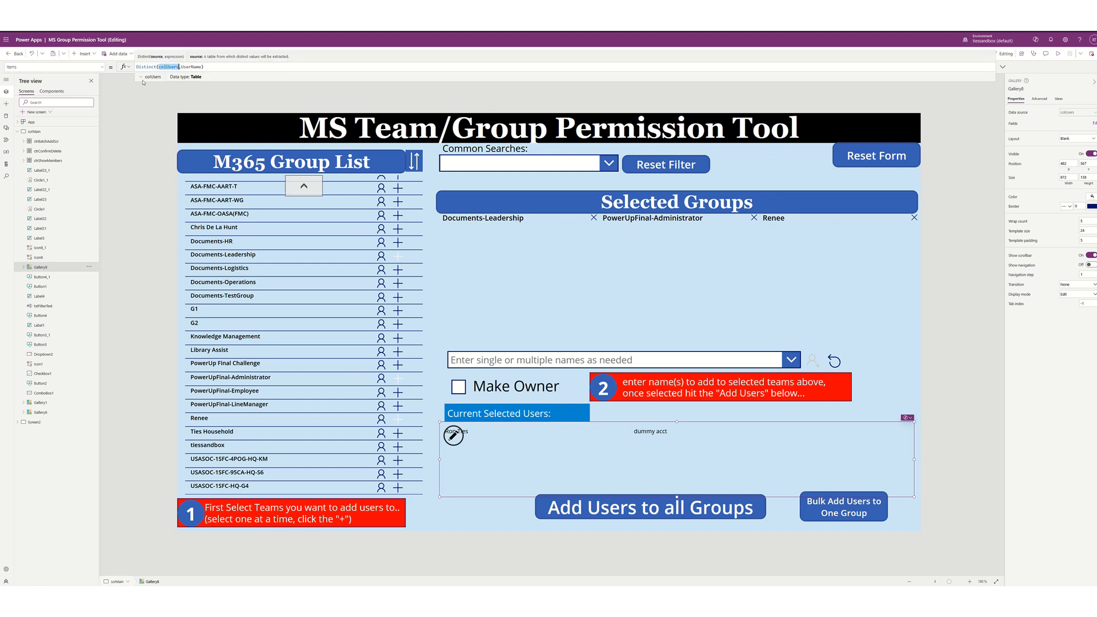
pyautogui.click(142, 77)
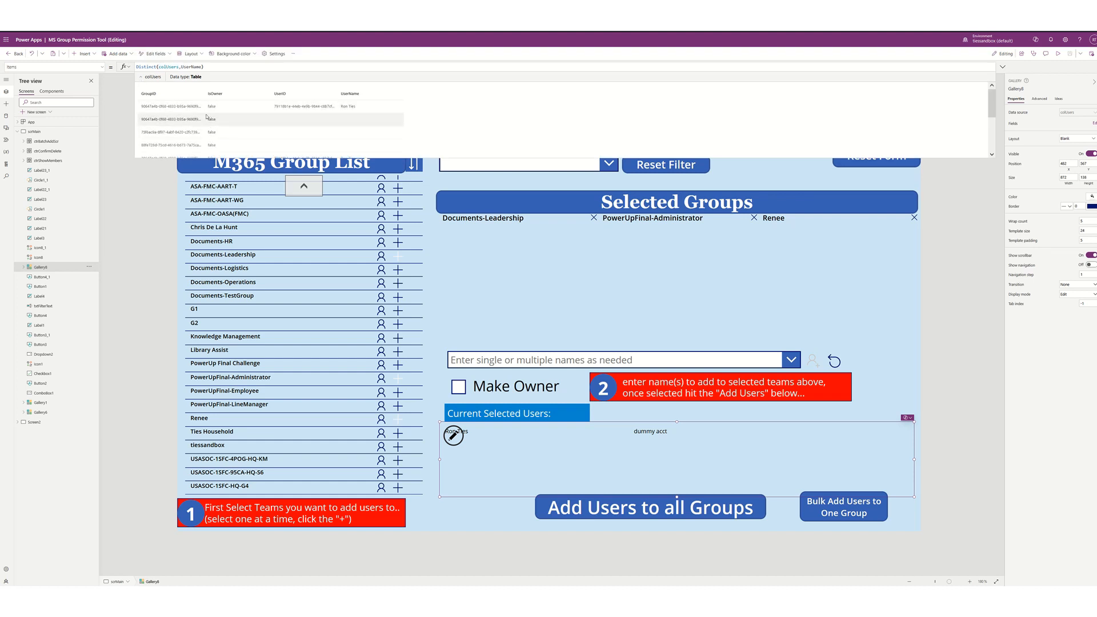
pyautogui.scroll(-2, 276, 108)
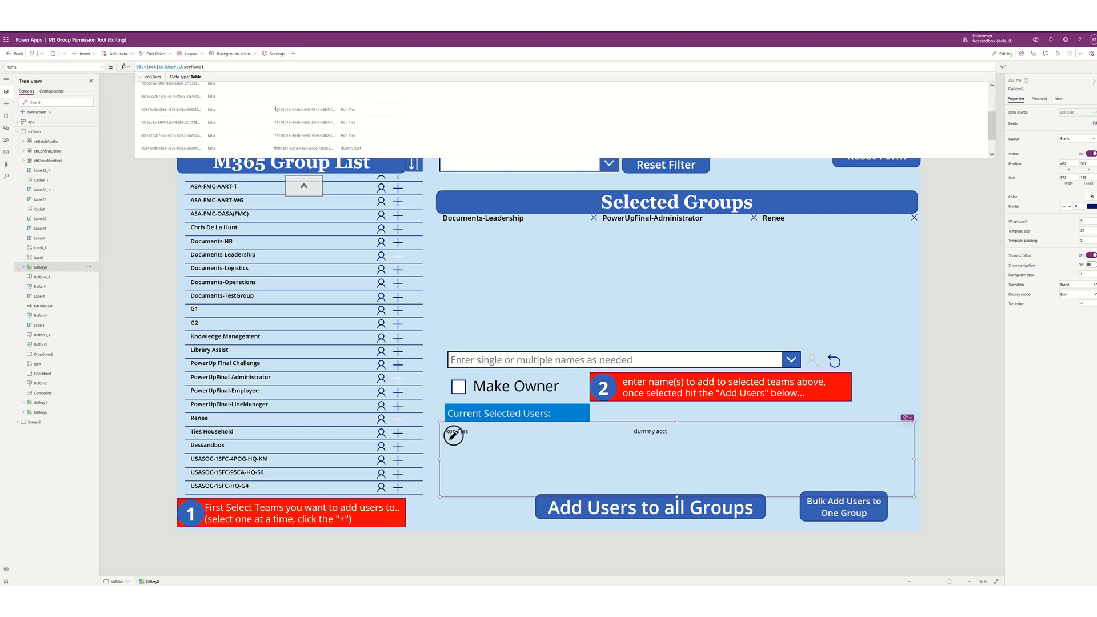
pyautogui.scroll(3, 276, 114)
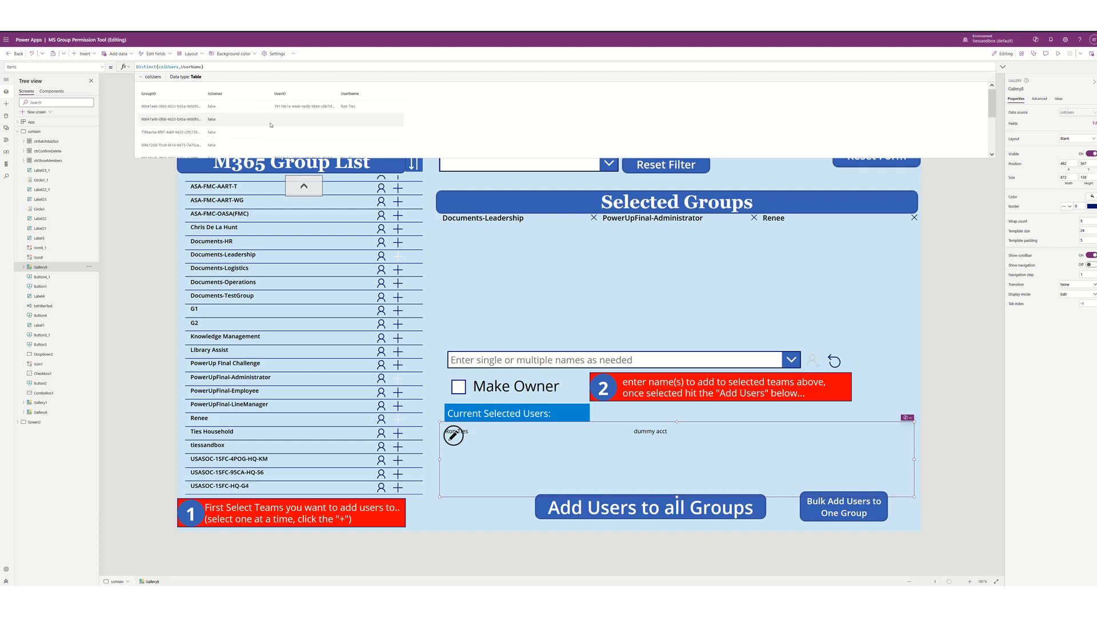
pyautogui.scroll(-2, 238, 116)
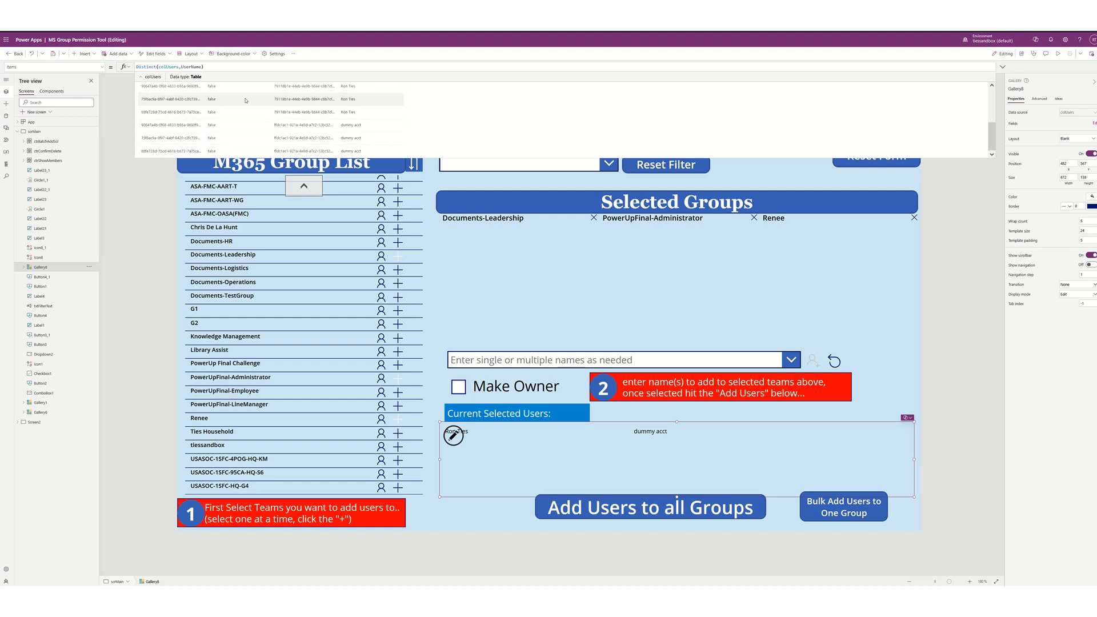
pyautogui.scroll(2, 246, 137)
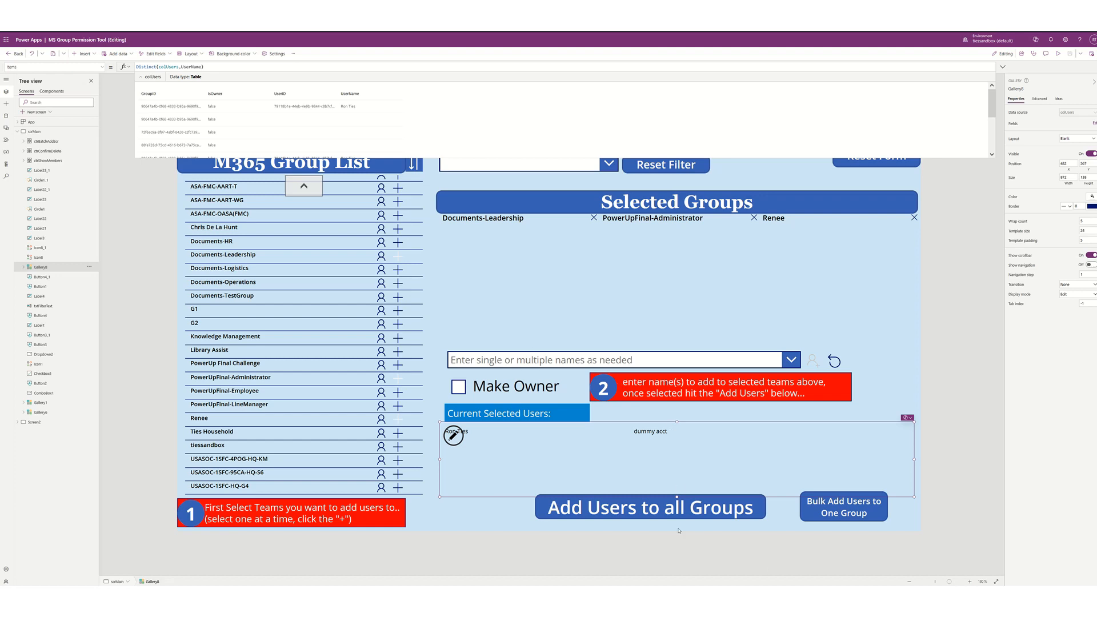
# - Preview the app, add the selected users to all groups, and check PowerUpFinal-LineManager's members
pyautogui.press('F5')
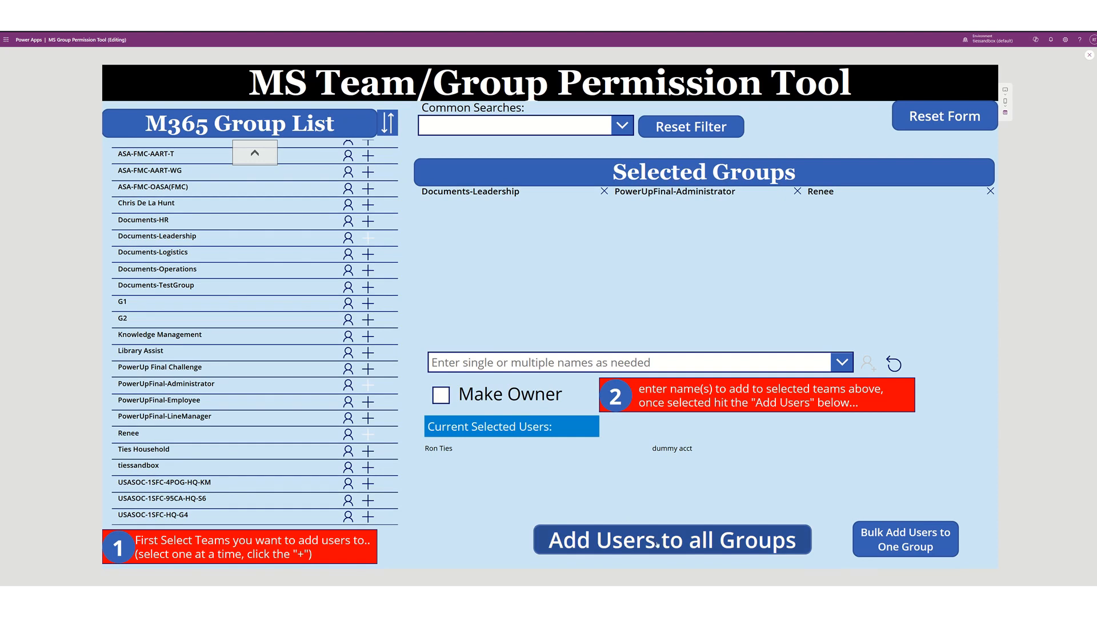
pyautogui.click(657, 543)
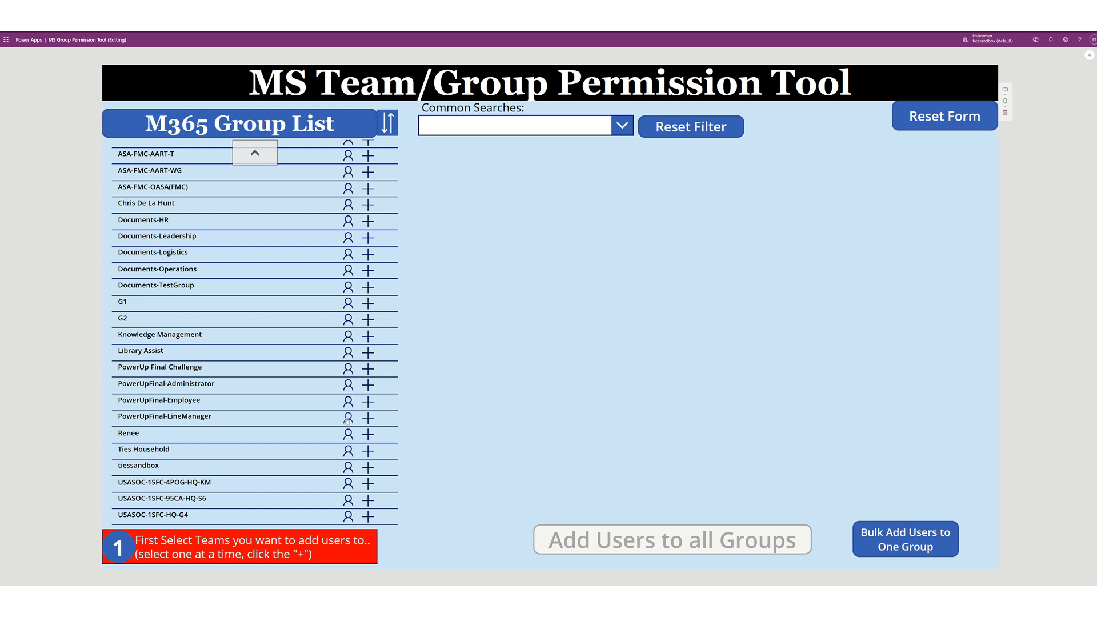
pyautogui.click(347, 419)
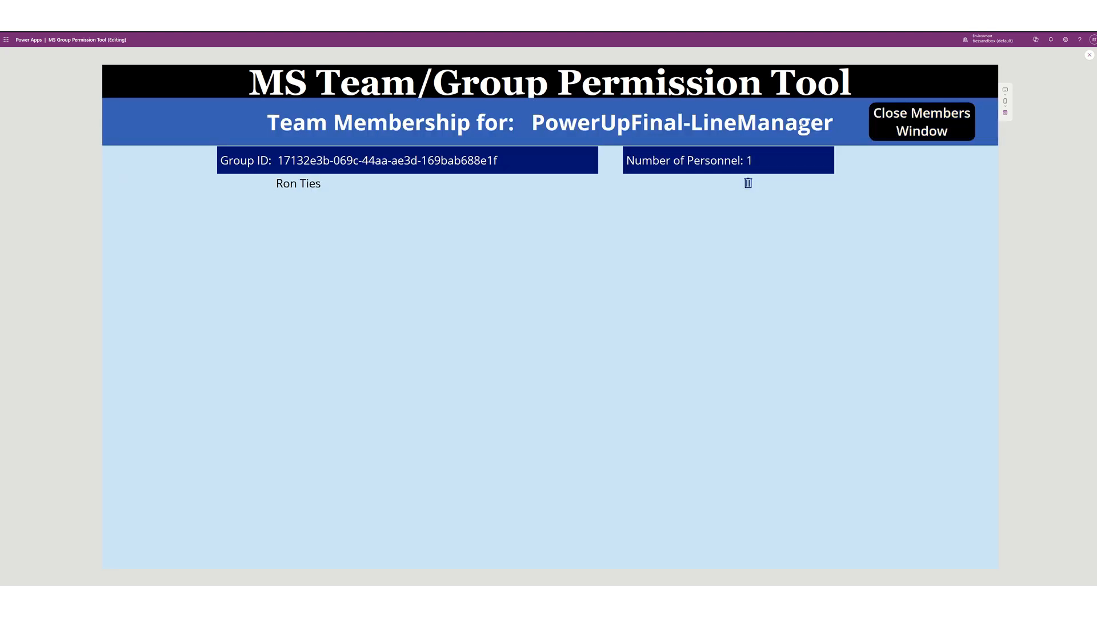
pyautogui.click(932, 118)
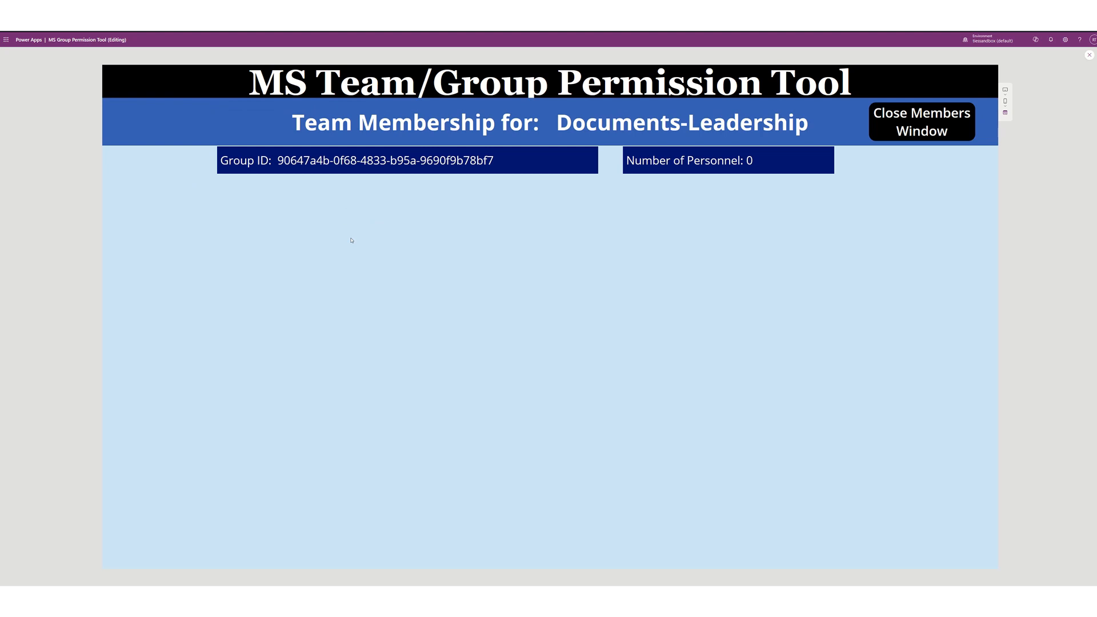
# - Check the members of Documents-Logistics, Documents-Operations and Documents-TestGroup, then open Documents-Leadership's membership
pyautogui.click(874, 128)
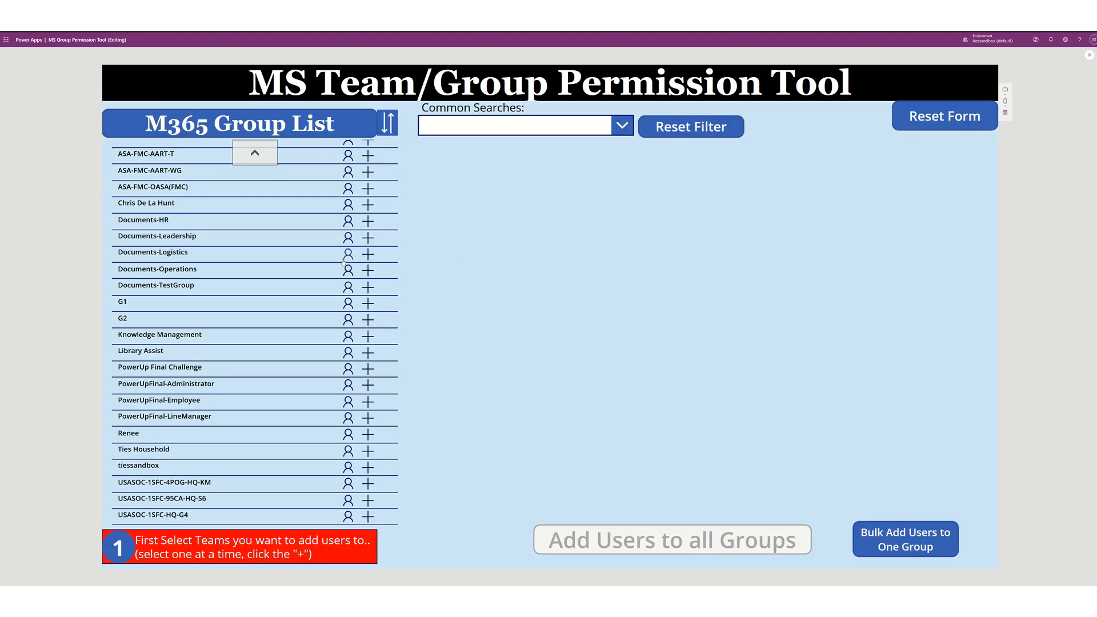
pyautogui.click(347, 257)
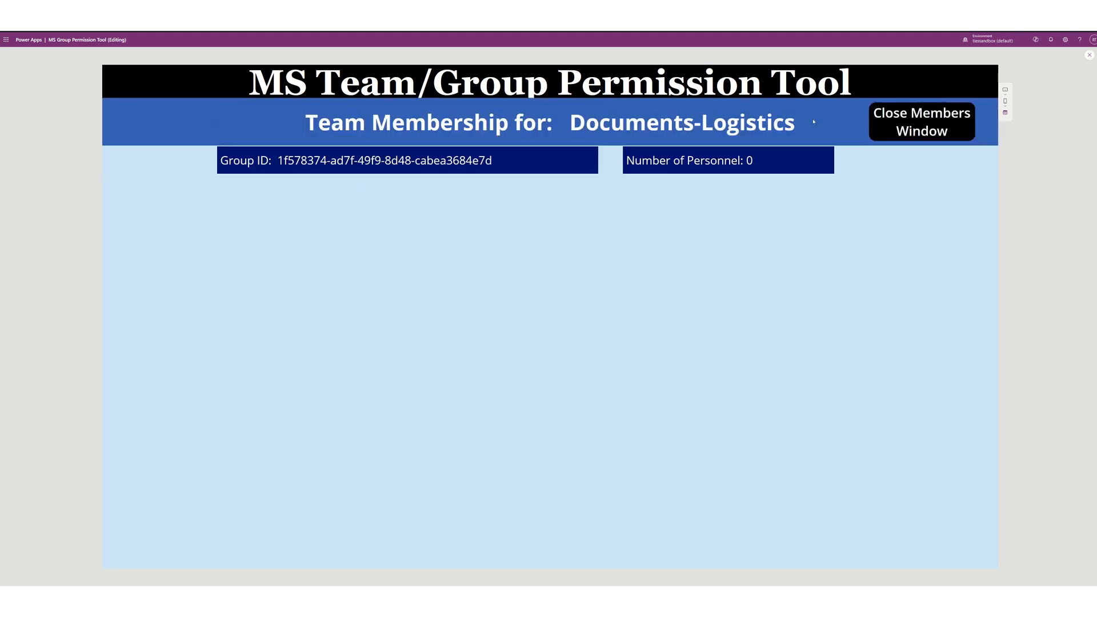
pyautogui.click(899, 128)
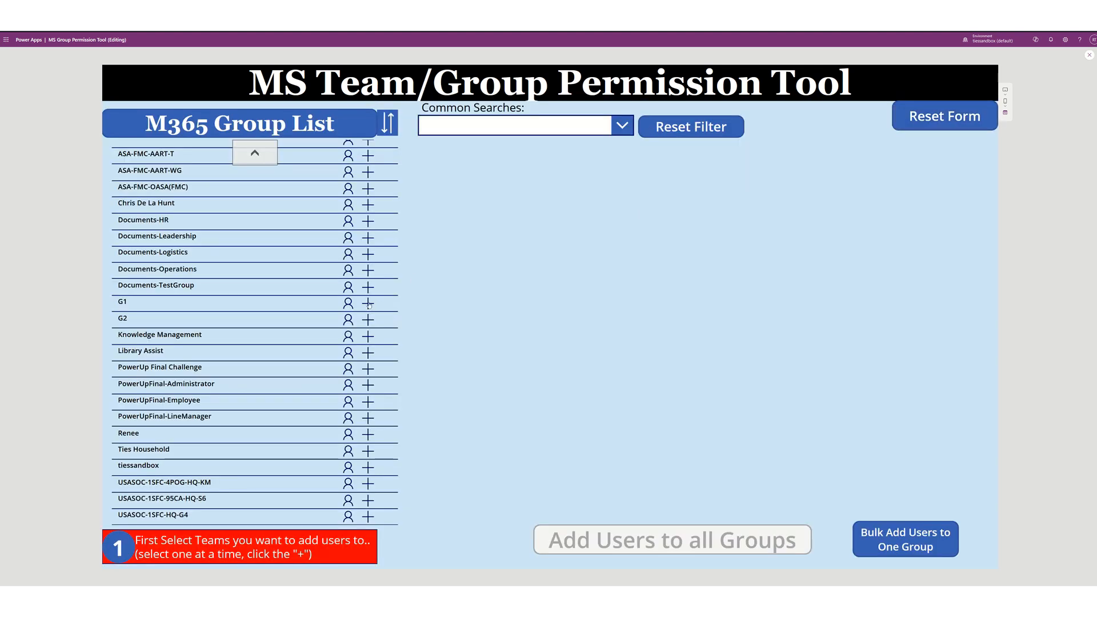
pyautogui.click(346, 272)
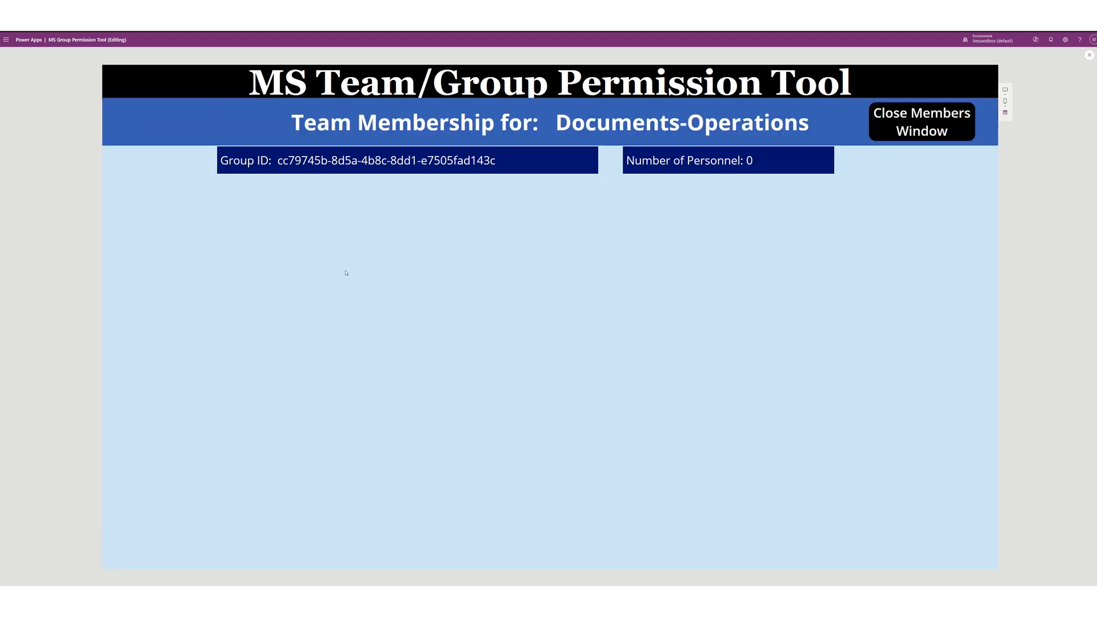
pyautogui.click(921, 123)
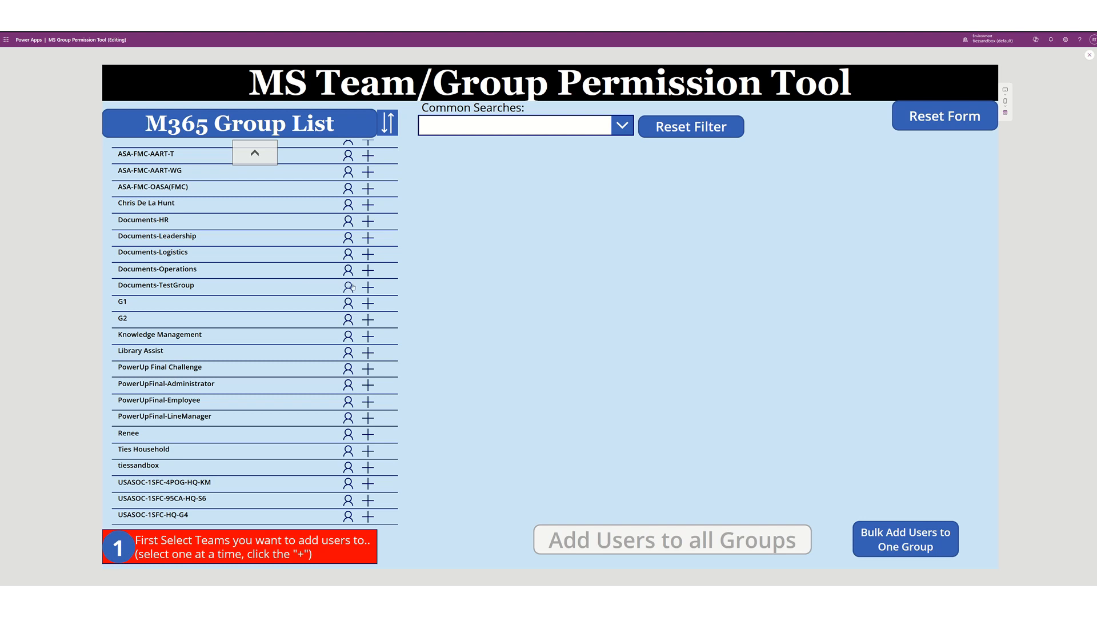
pyautogui.click(348, 287)
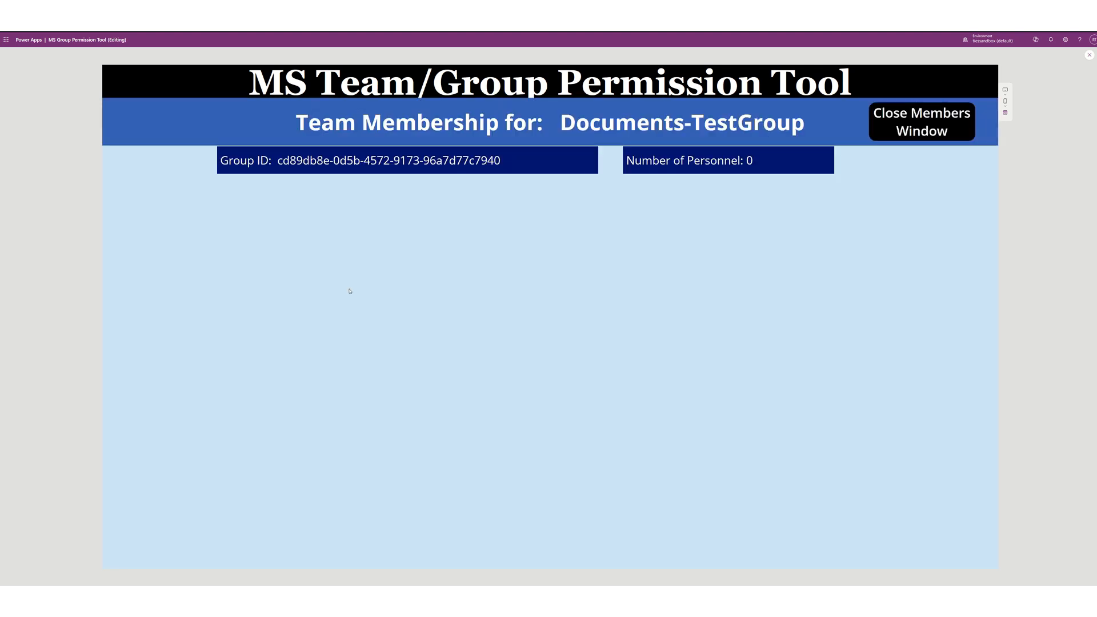
pyautogui.click(908, 125)
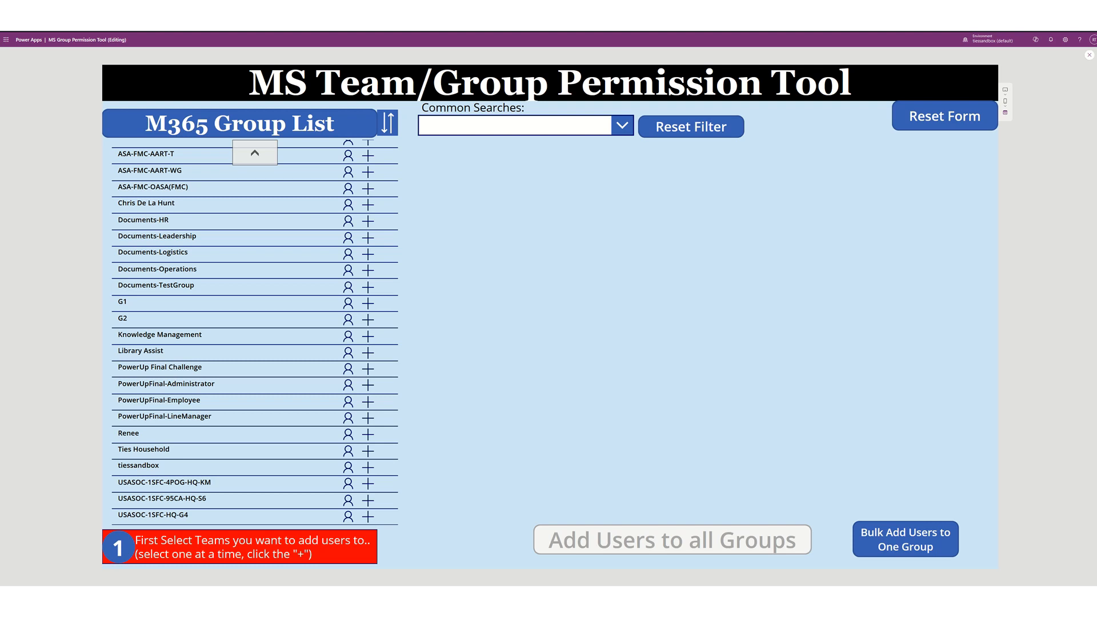
pyautogui.click(348, 237)
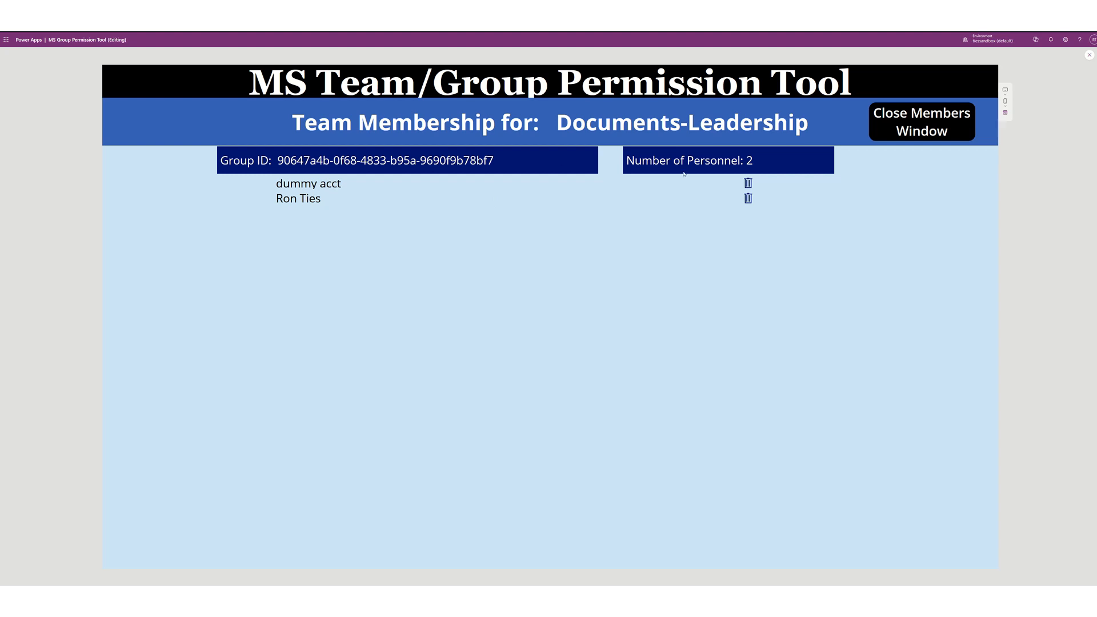
# - Delete the test account from Documents-Leadership, confirm with Yes, and close the members window
pyautogui.click(749, 184)
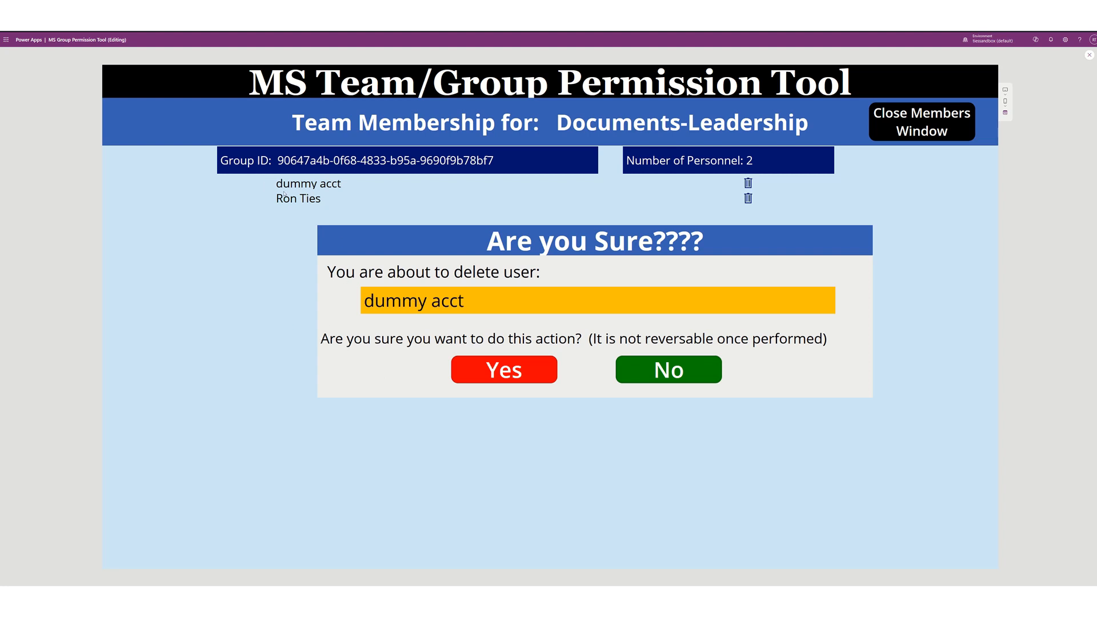
pyautogui.click(495, 376)
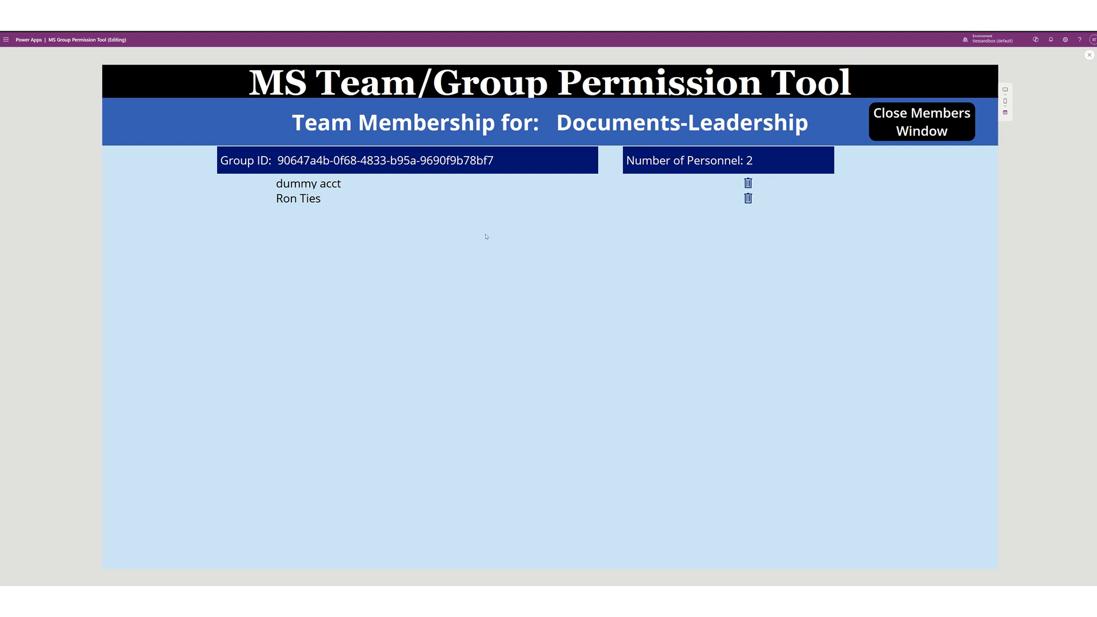
pyautogui.click(914, 133)
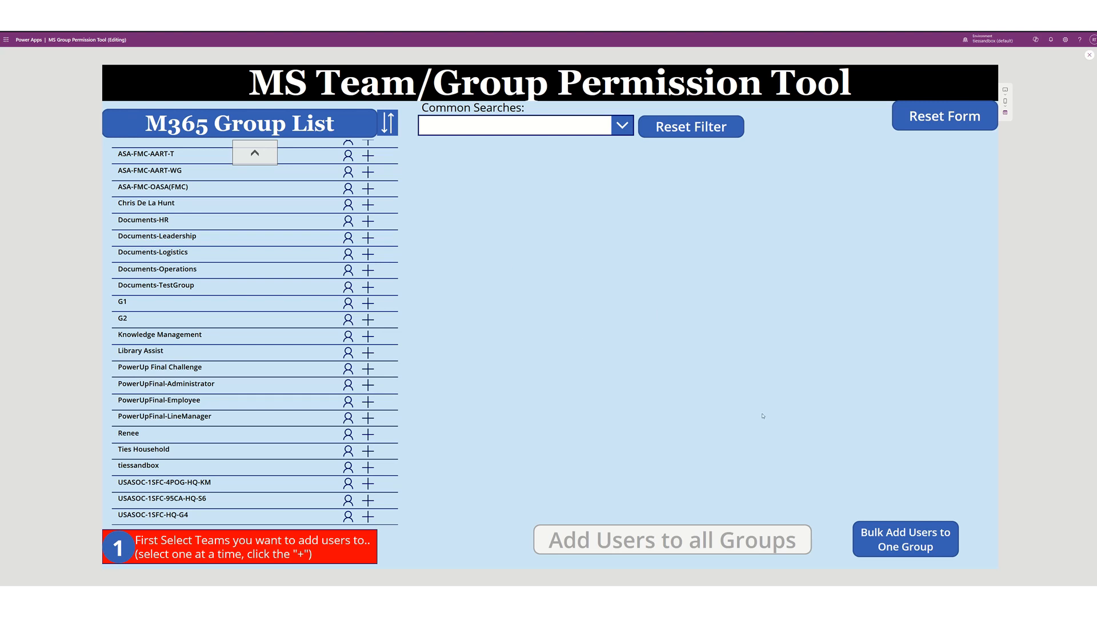
# - Open the Bulk Add Users to One Group instructions and highlight the =TextJoin formula
pyautogui.click(906, 547)
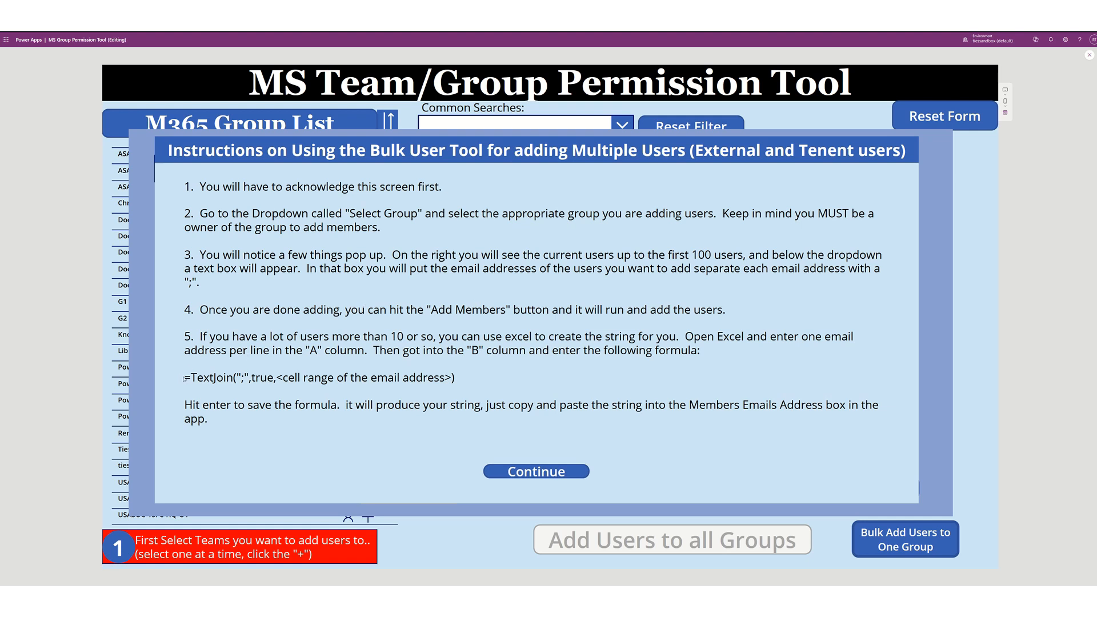
pyautogui.moveTo(185, 377); pyautogui.dragTo(456, 380)
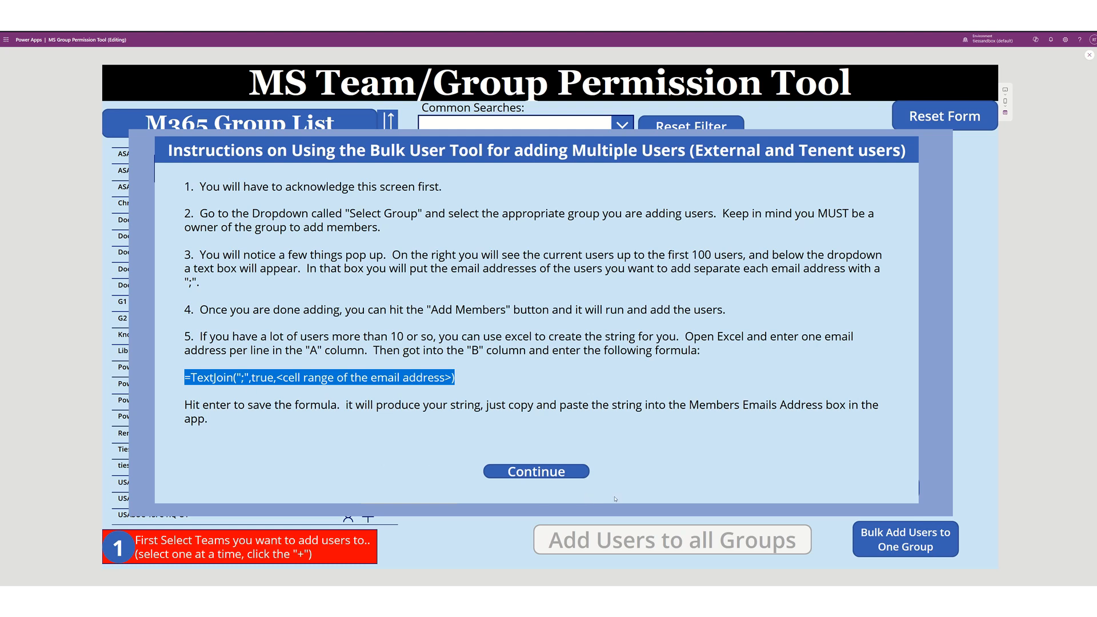
# - Dismiss the instructions and pick tiessandbox in the Select Group dropdown, replacing ASA-FMC-AART-CIP
pyautogui.click(548, 473)
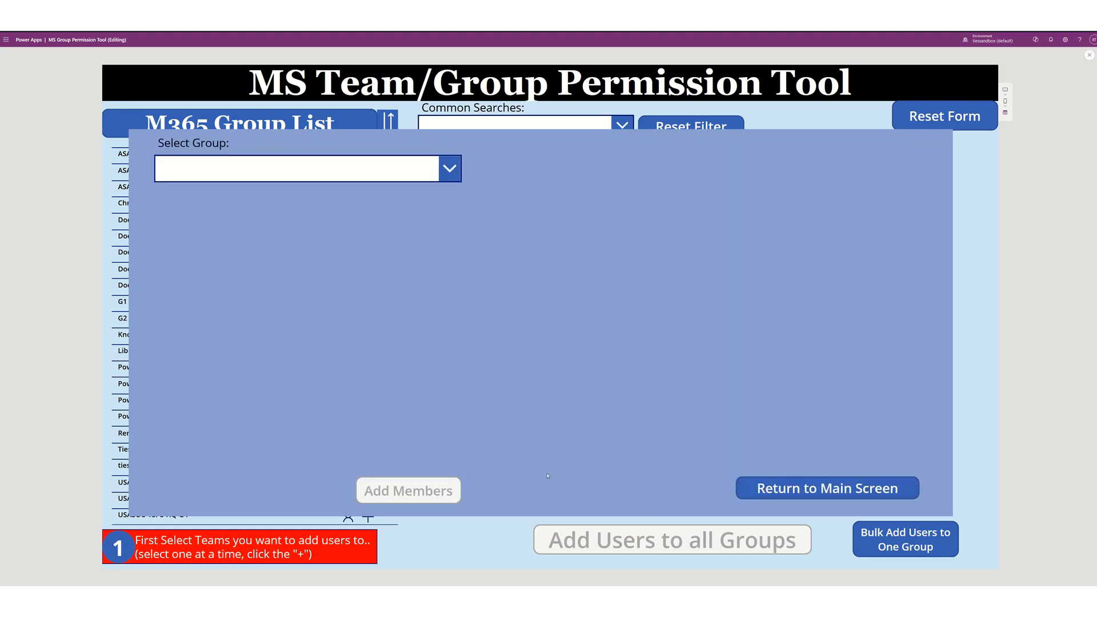
pyautogui.click(365, 173)
pyautogui.scroll(-15, 303, 251)
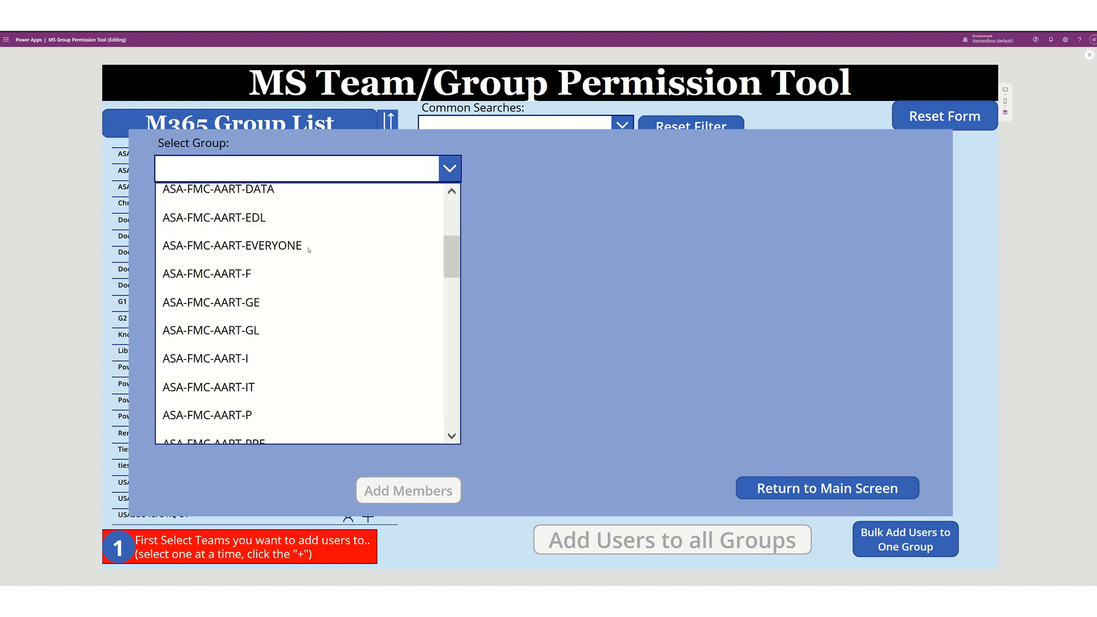
pyautogui.scroll(15, 308, 251)
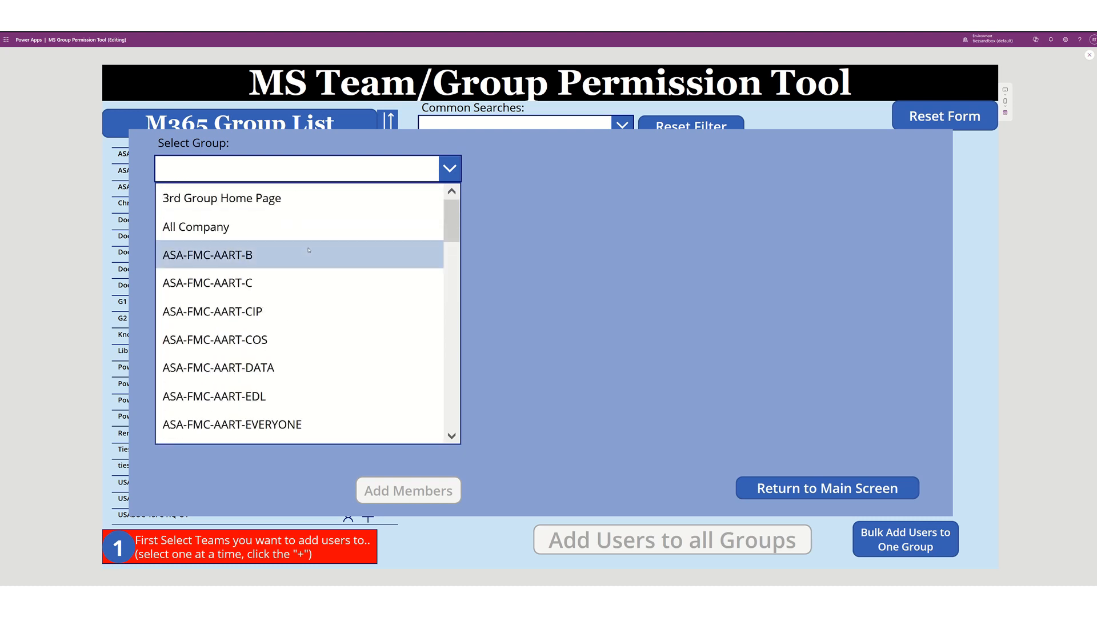
pyautogui.click(245, 312)
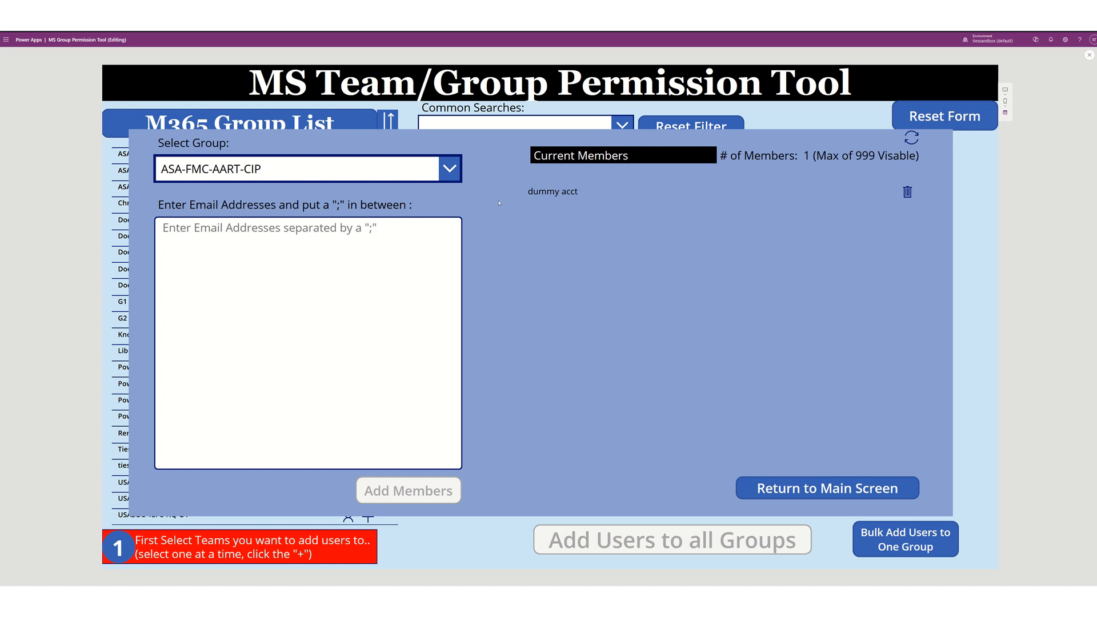
pyautogui.click(456, 174)
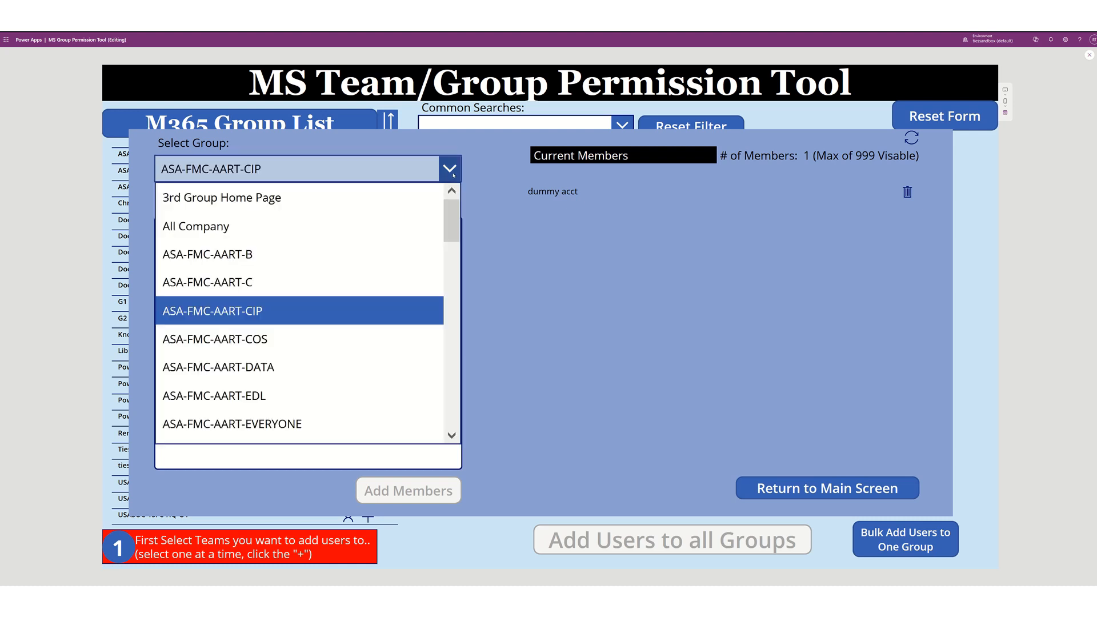
pyautogui.scroll(-5, 333, 264)
pyautogui.scroll(-5, 334, 265)
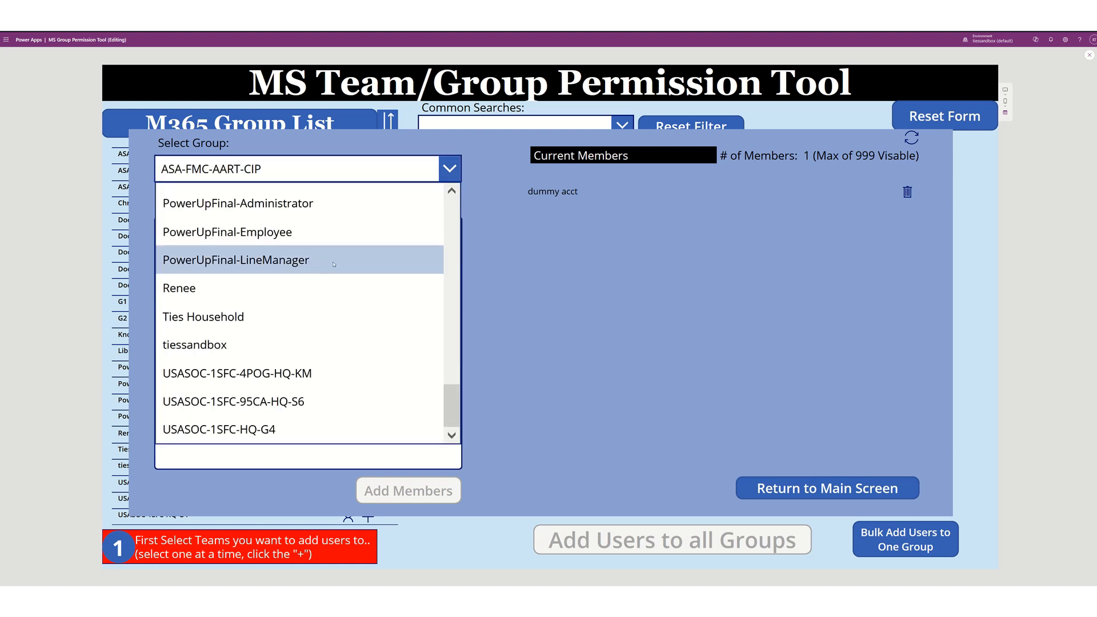
pyautogui.click(211, 345)
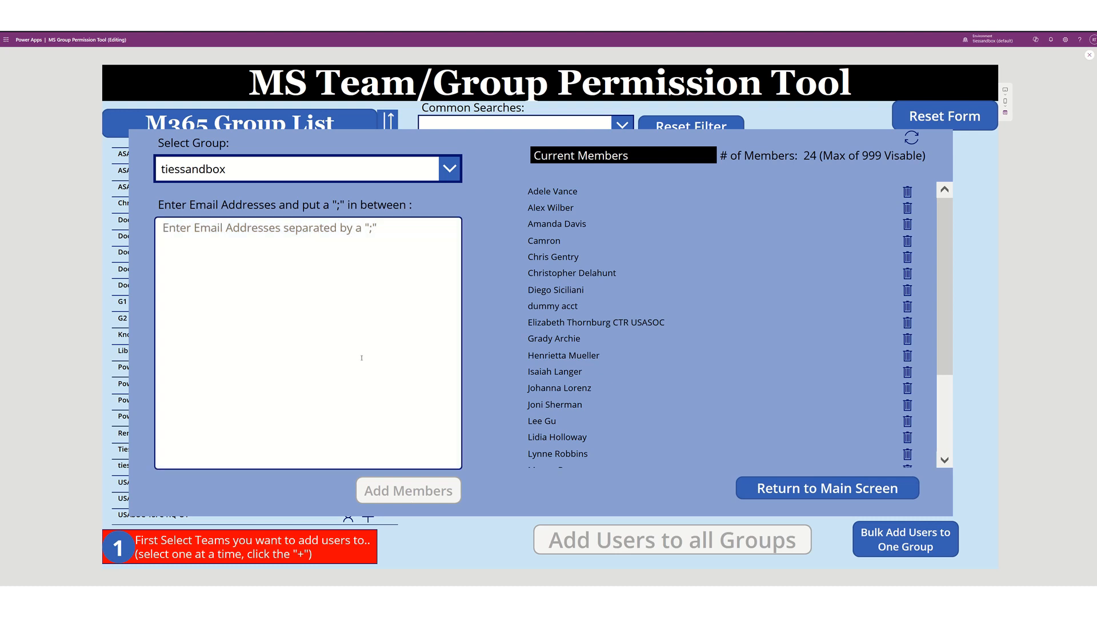
# - Enter the user's e-mail address and submit it with Add Members to tiessandbox
pyautogui.click(270, 235)
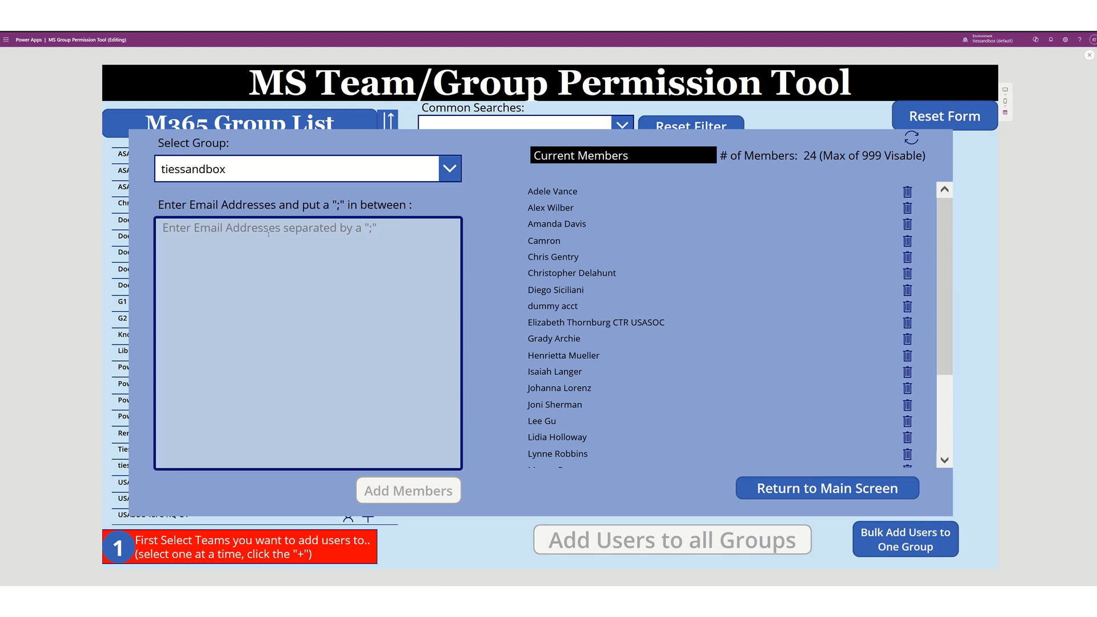
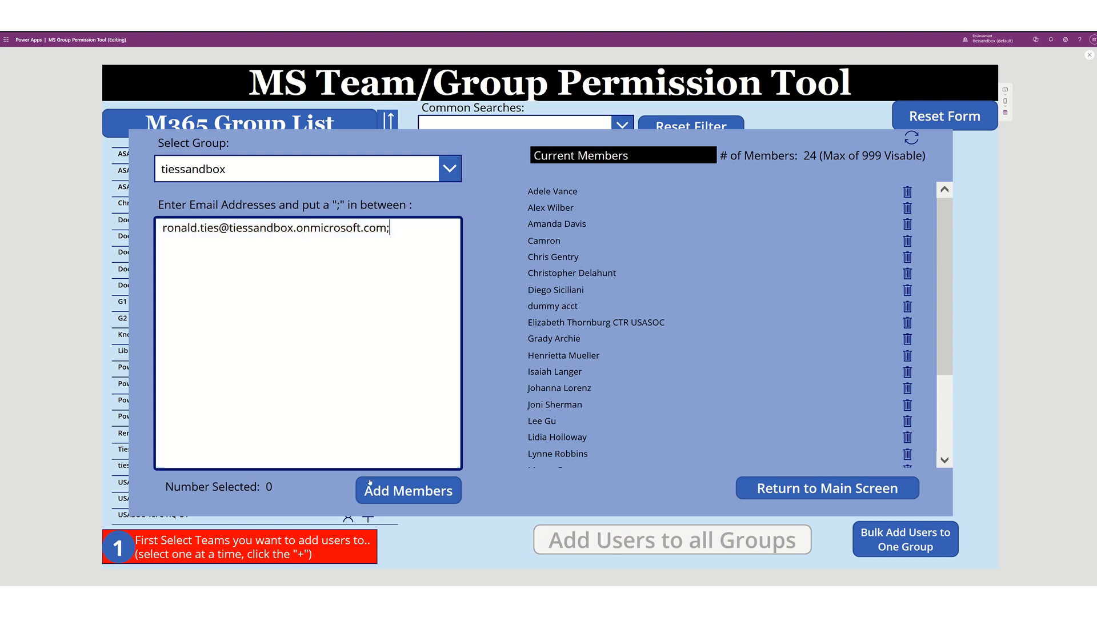
pyautogui.click(398, 491)
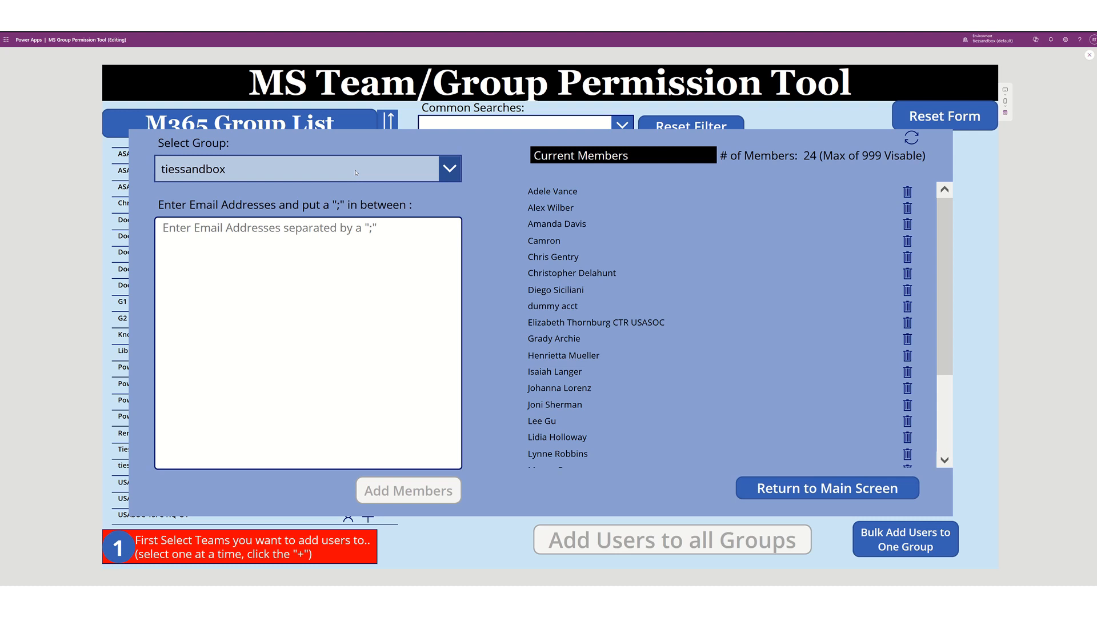
# - Return to the main group list, reset the form, and filter groups with the ASA search
pyautogui.click(818, 492)
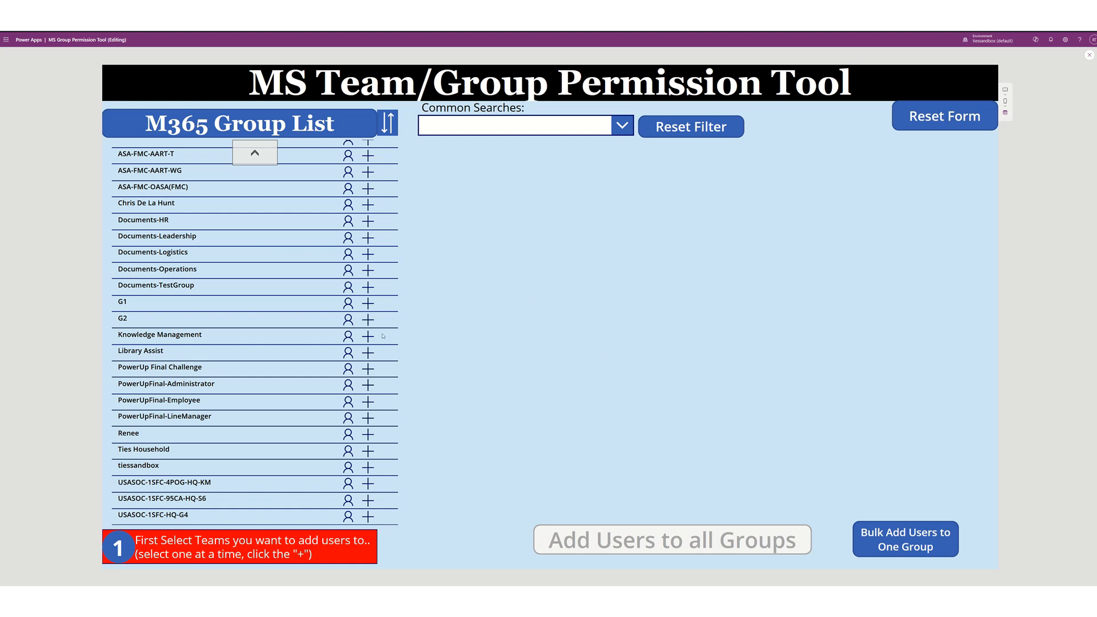
pyautogui.click(931, 119)
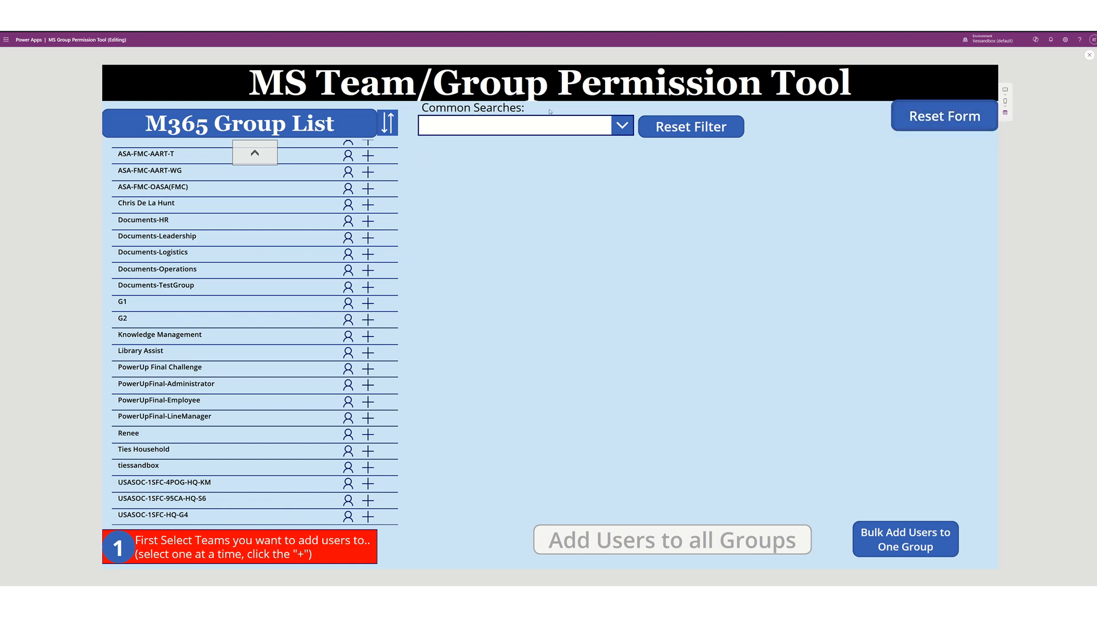
pyautogui.click(622, 125)
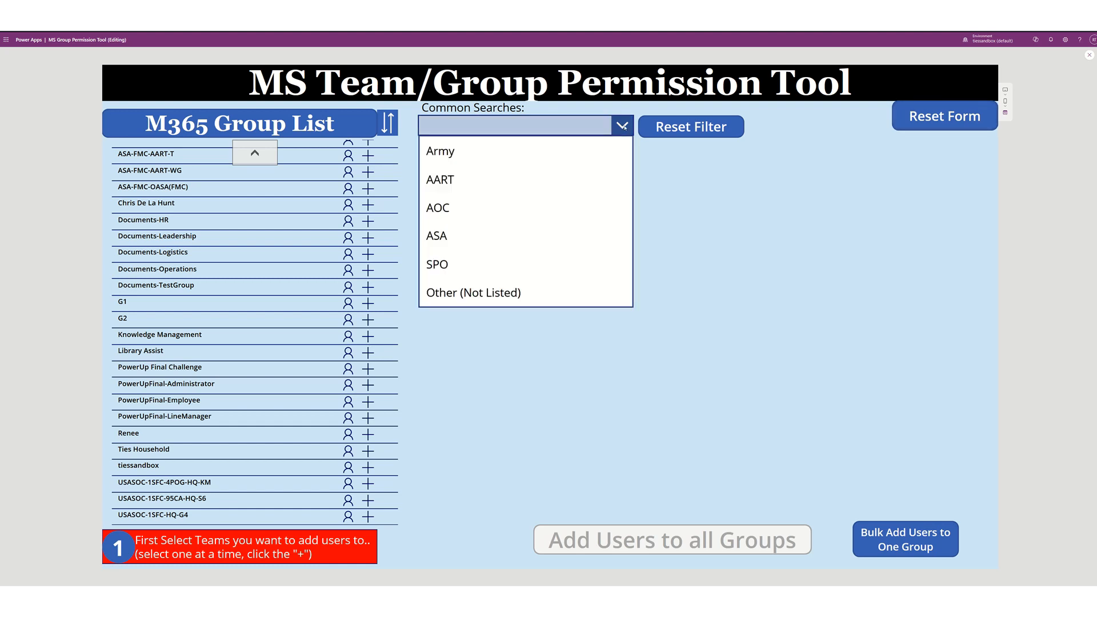
pyautogui.click(483, 238)
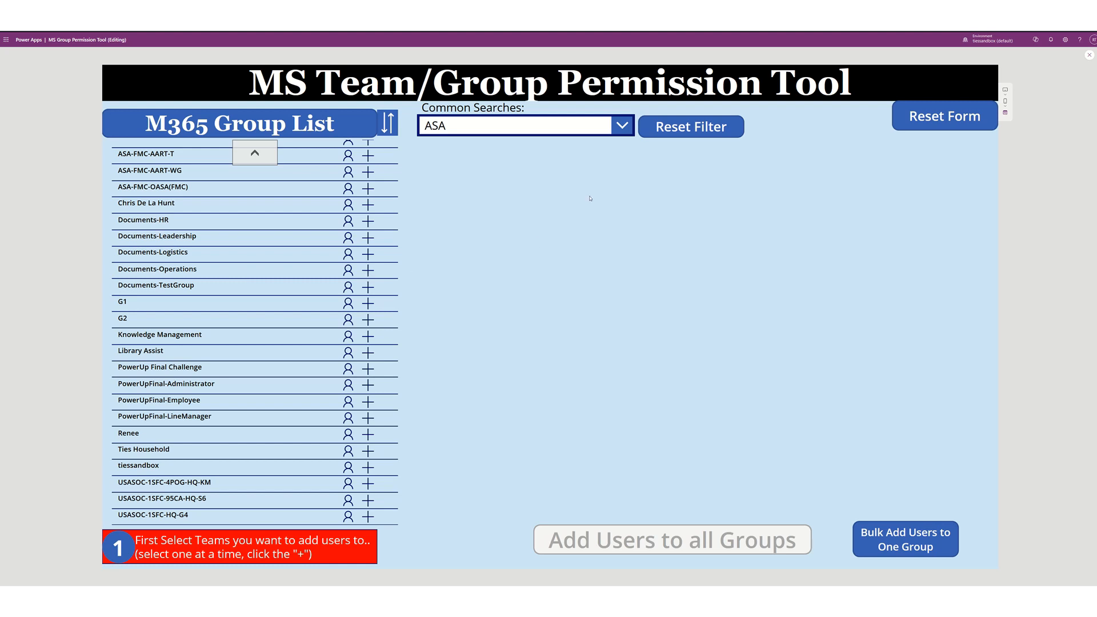
# - Switch to Other (Not Listed), try the keywords 'asa' and 'ties', then reset the filter
pyautogui.click(622, 125)
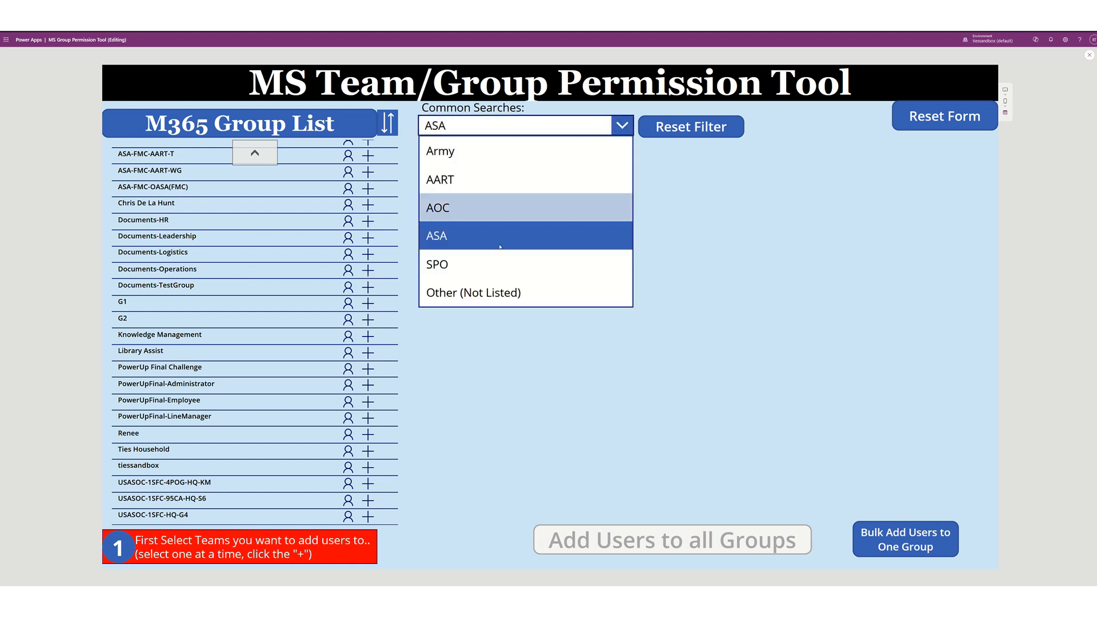
pyautogui.click(491, 301)
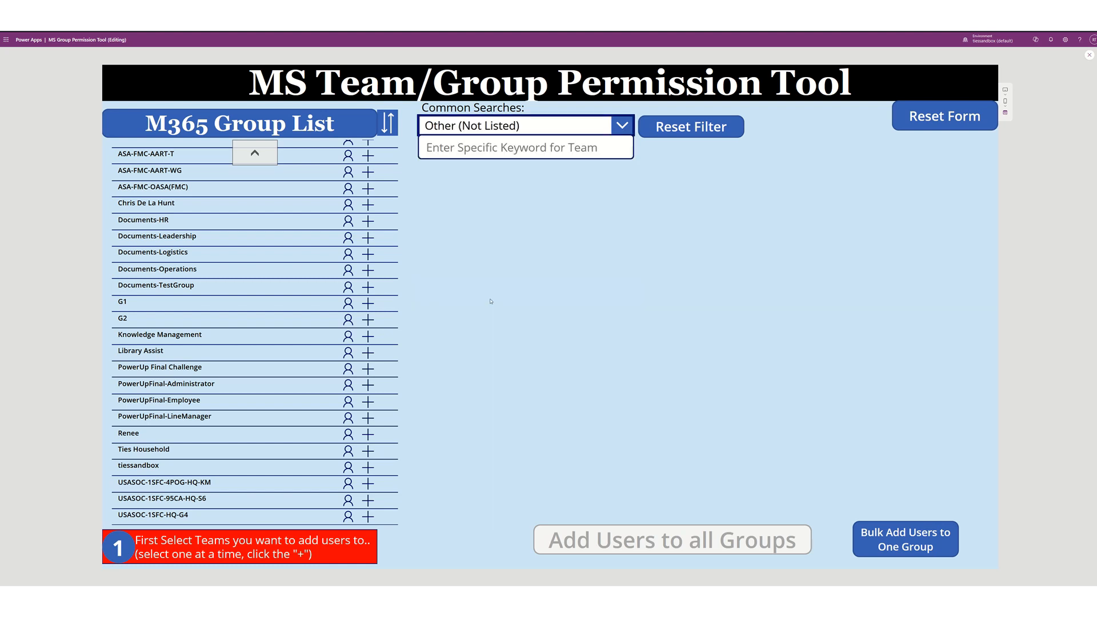
pyautogui.click(488, 143)
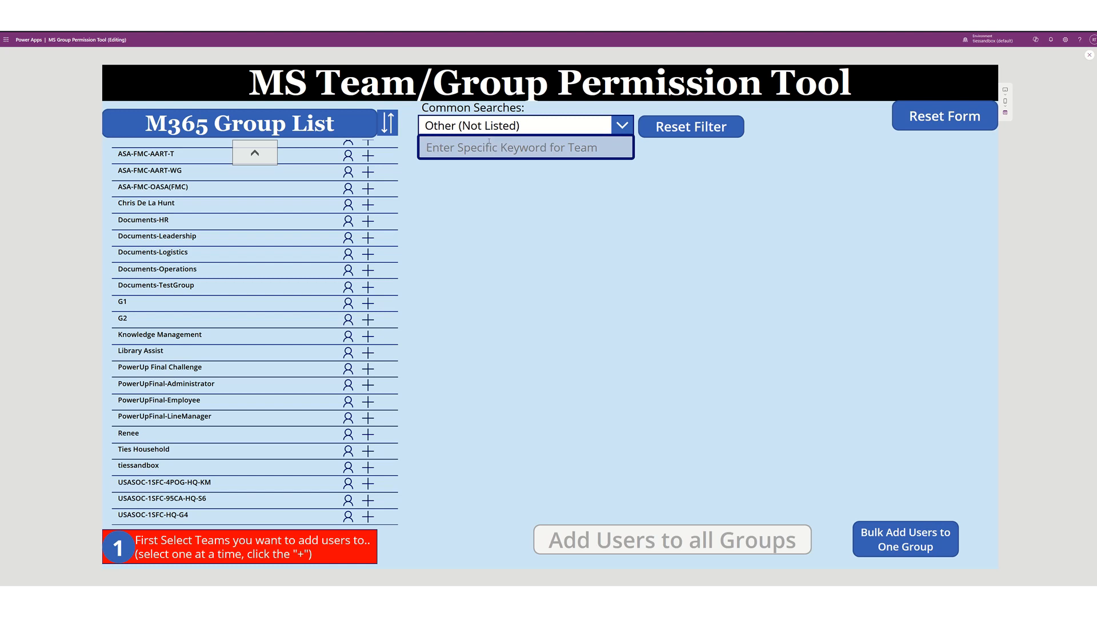
pyautogui.write('asa')
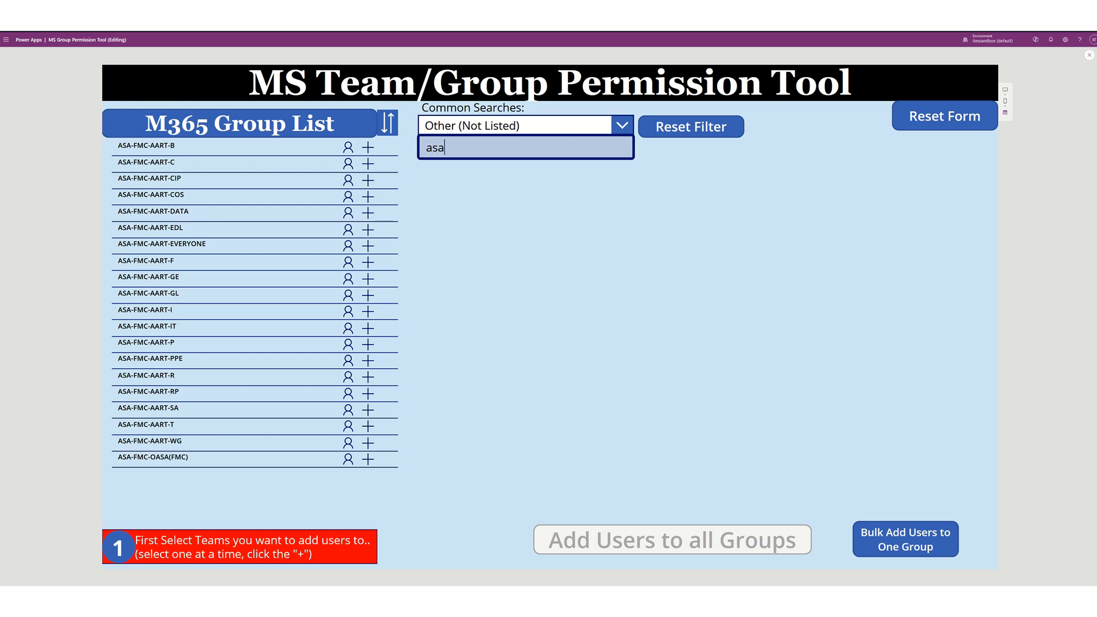
pyautogui.press('BackSpace')
pyautogui.press('BackSpace')
pyautogui.press('BackSpace')
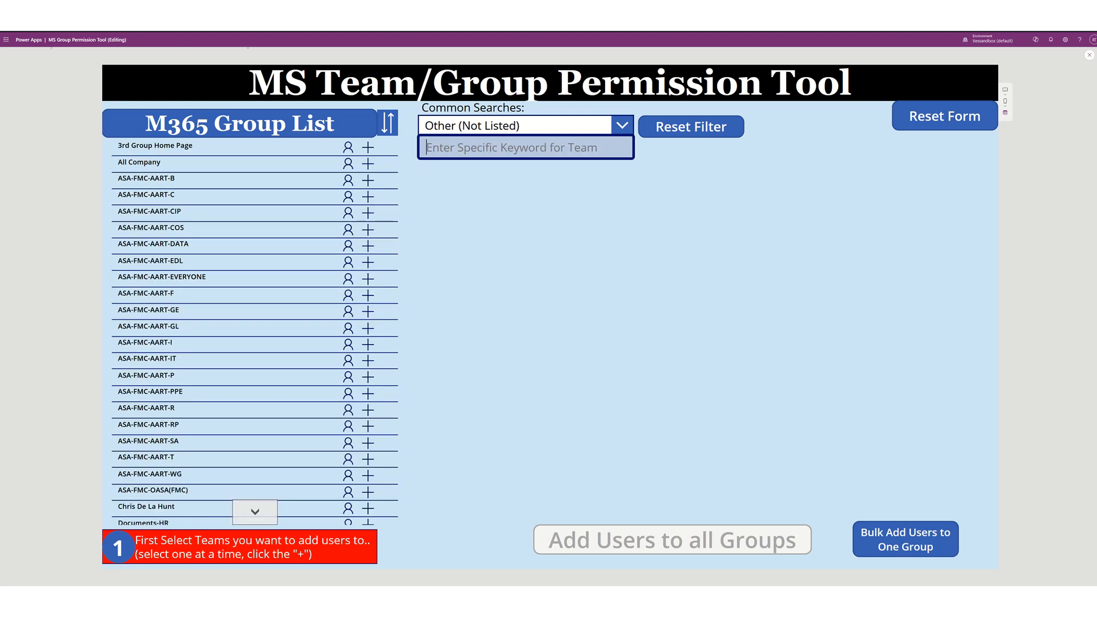
pyautogui.write('ties')
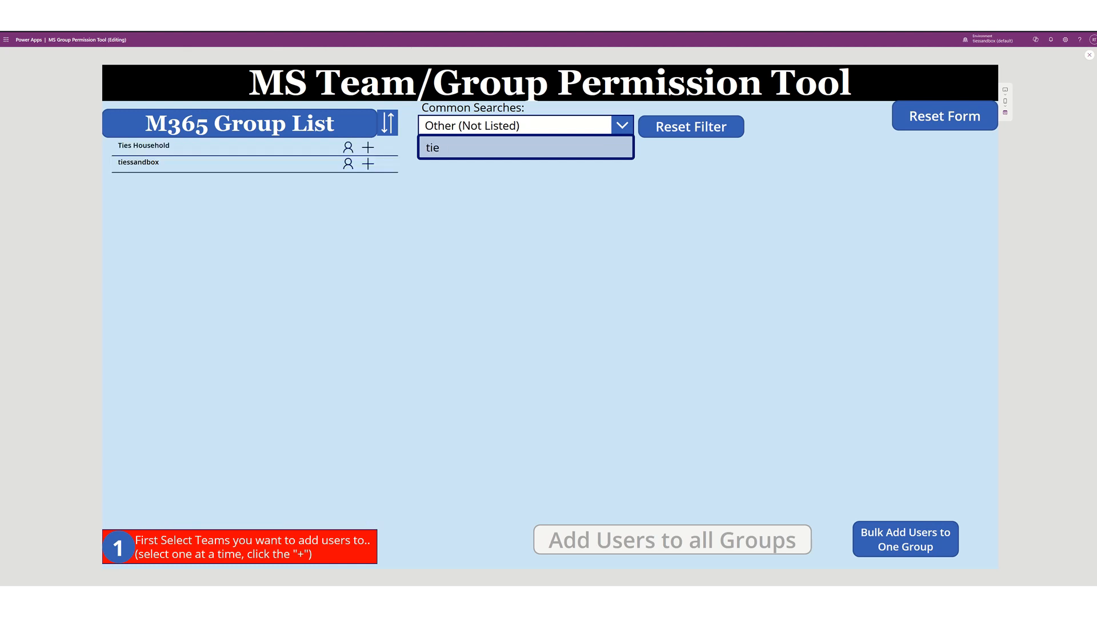
pyautogui.press('BackSpace')
pyautogui.press('BackSpace')
pyautogui.press('BackSpace')
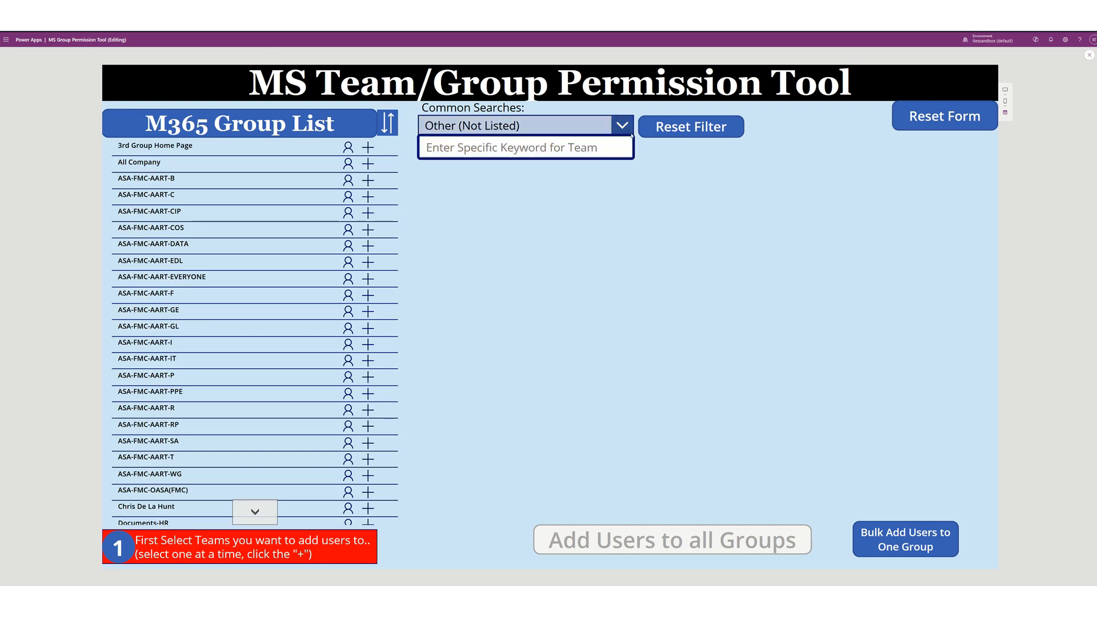
pyautogui.click(685, 128)
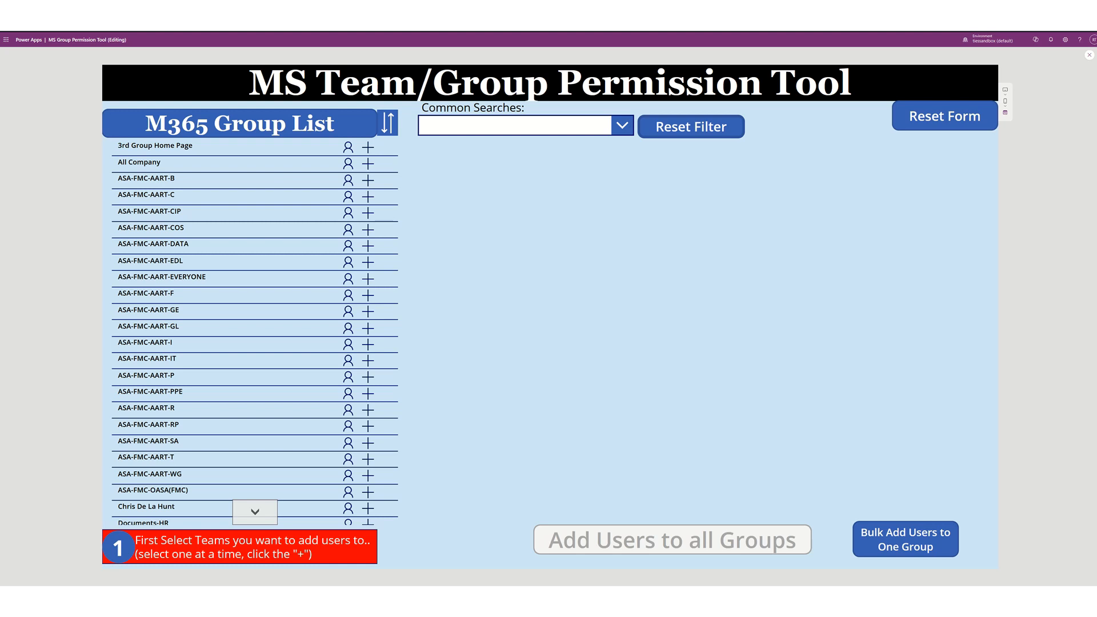
# - Shrink Power Apps to reveal Teams, check the Microsoft 365 app list, then go to Chat
pyautogui.moveTo(656, 33); pyautogui.dragTo(328, 612)
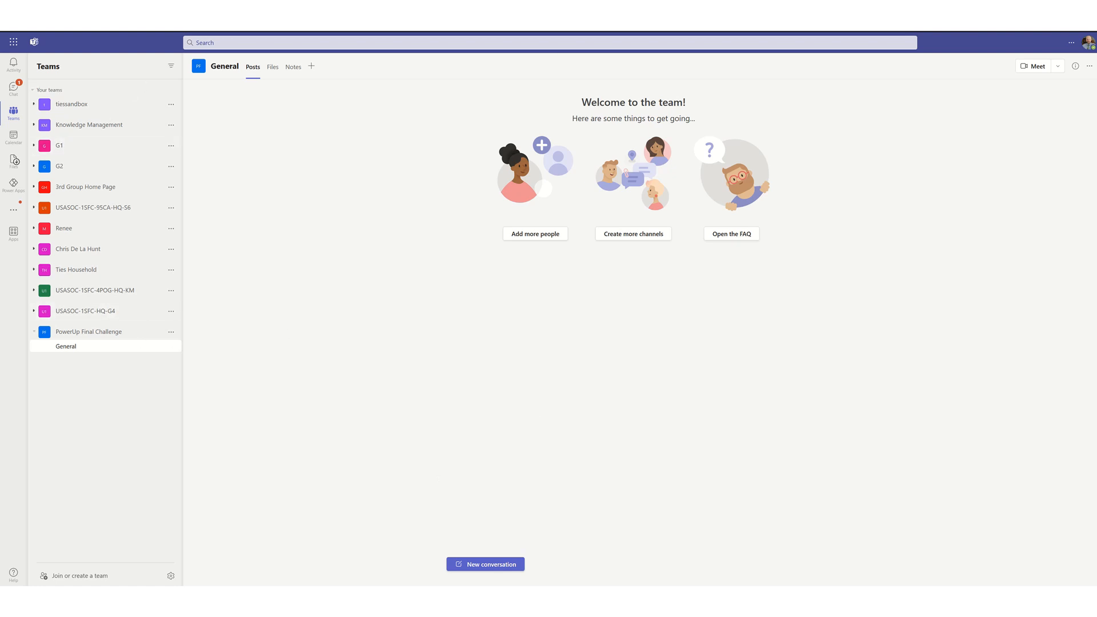
pyautogui.click(11, 46)
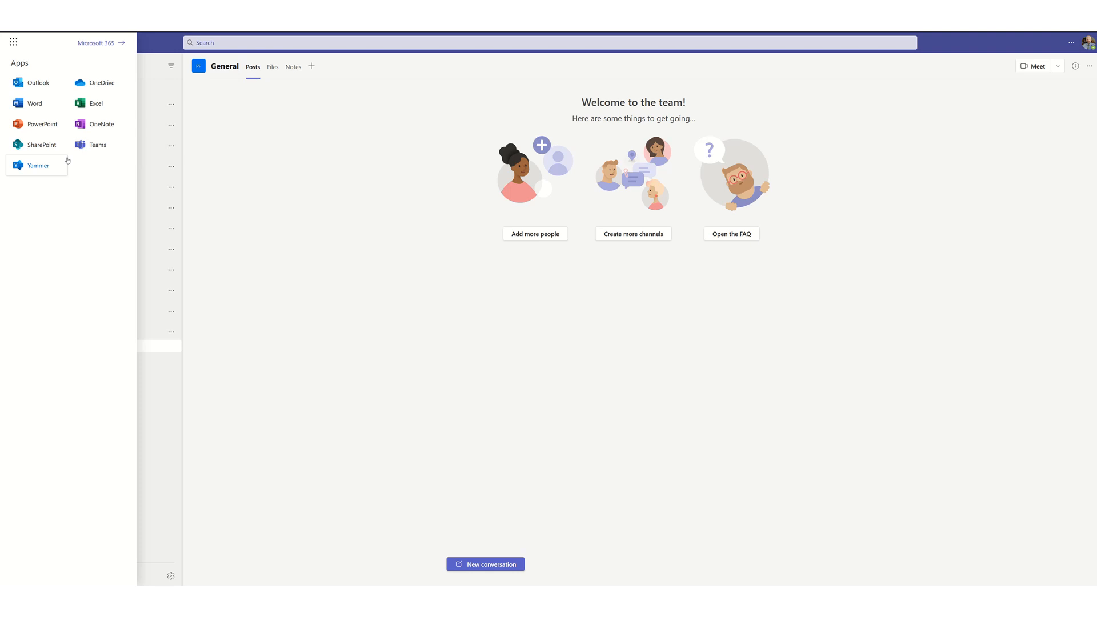
pyautogui.click(223, 158)
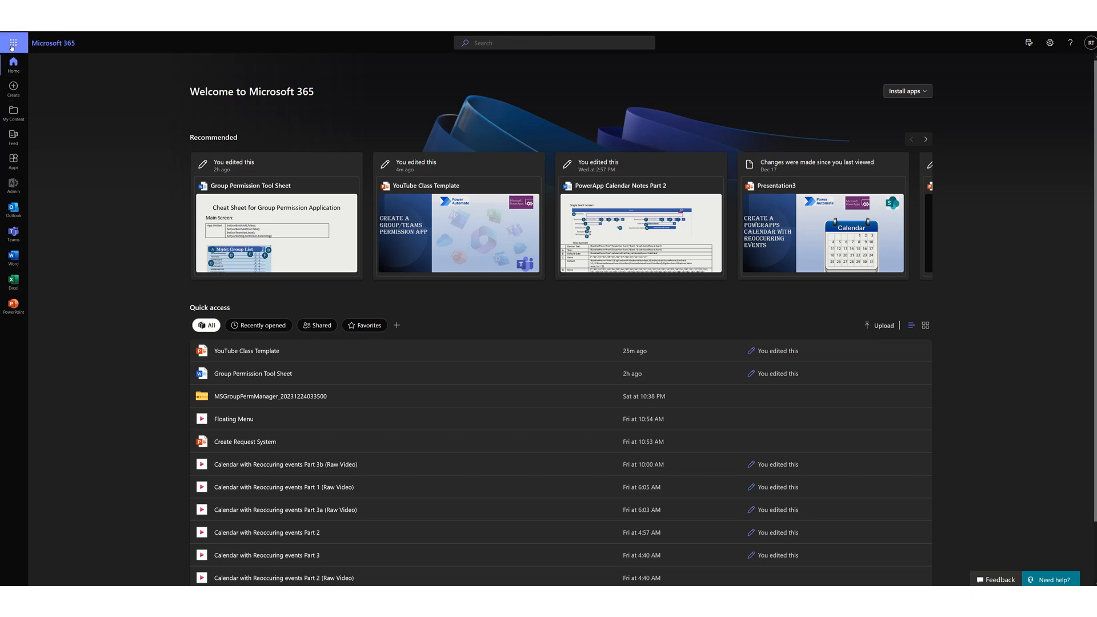
pyautogui.click(12, 45)
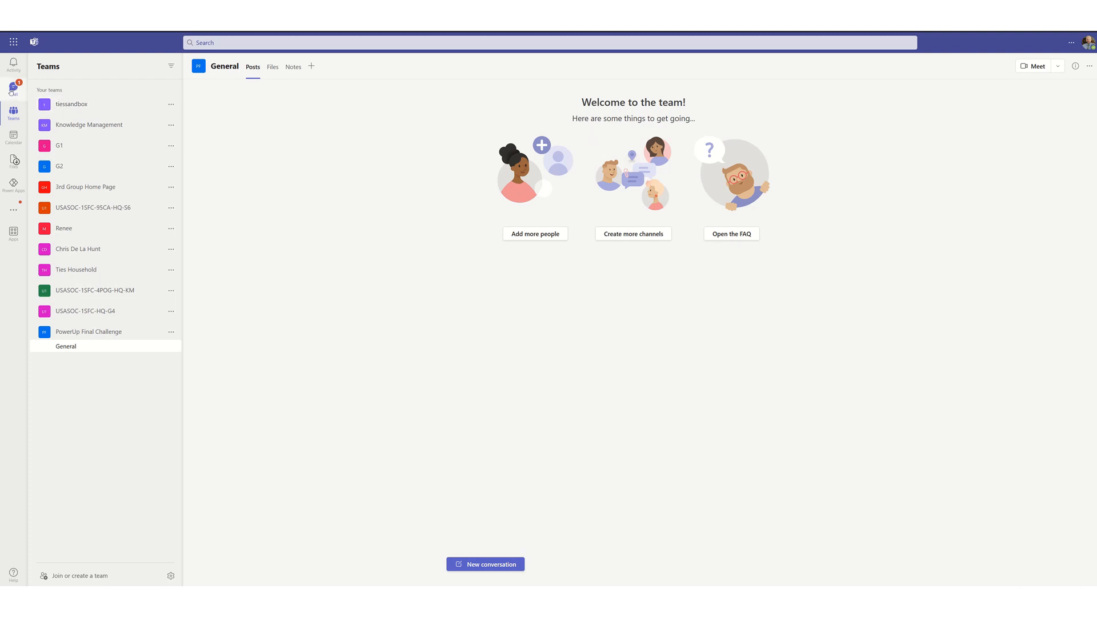
pyautogui.click(11, 90)
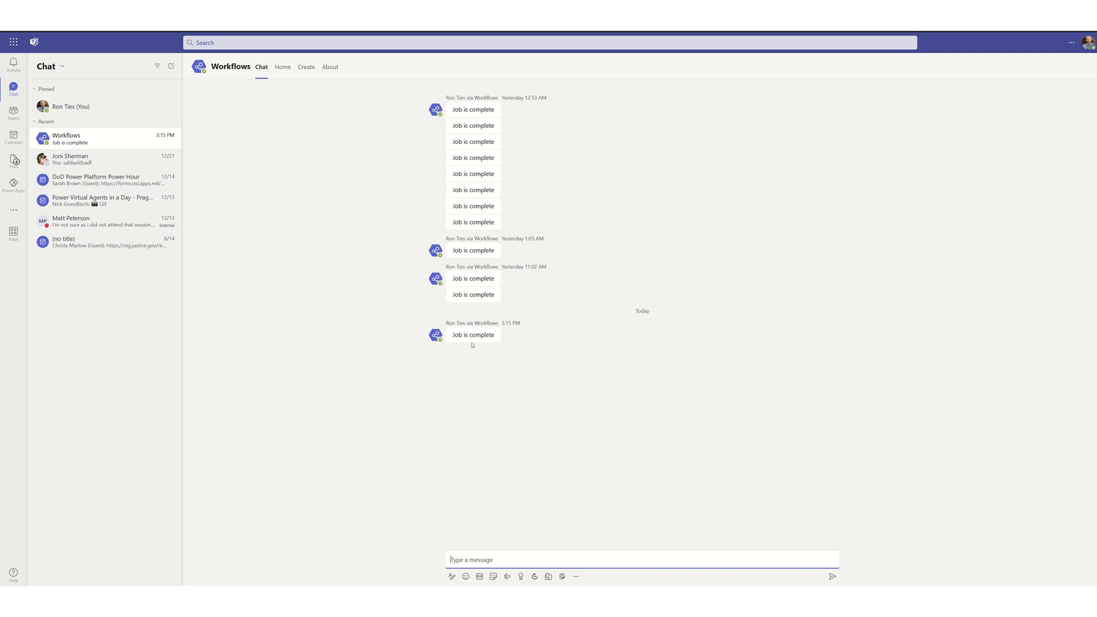
# - Bring up the Microsoft 365 home page's Apps list showing Power Apps
pyautogui.moveTo(476, 337)
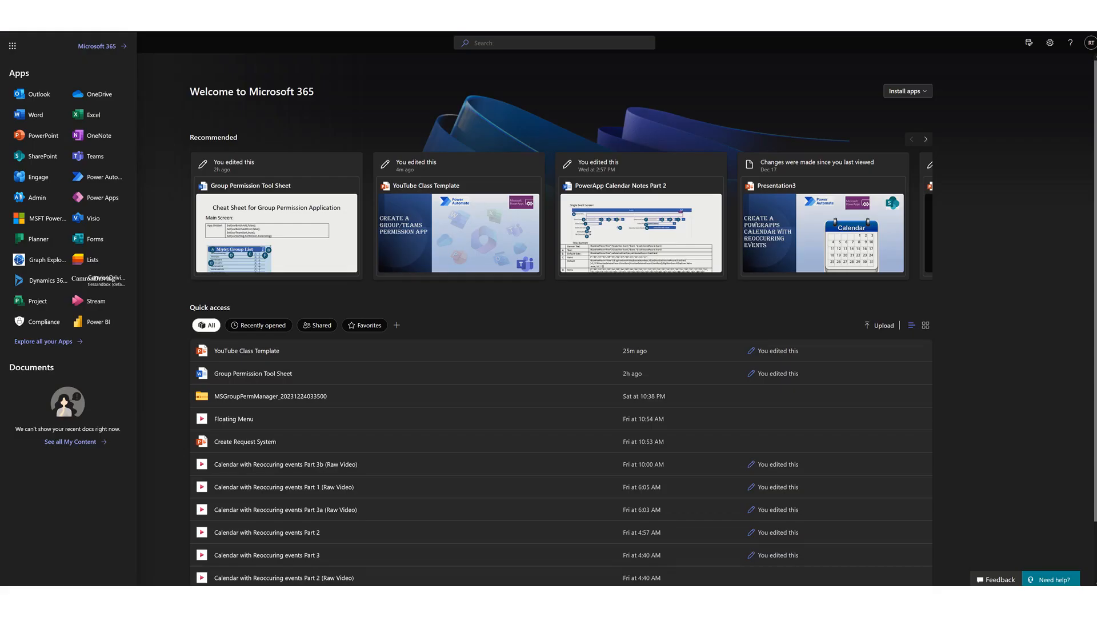
# - Create a blank tablet-format canvas app named 'Video-GroupPerm' in Power Apps
pyautogui.click(85, 200)
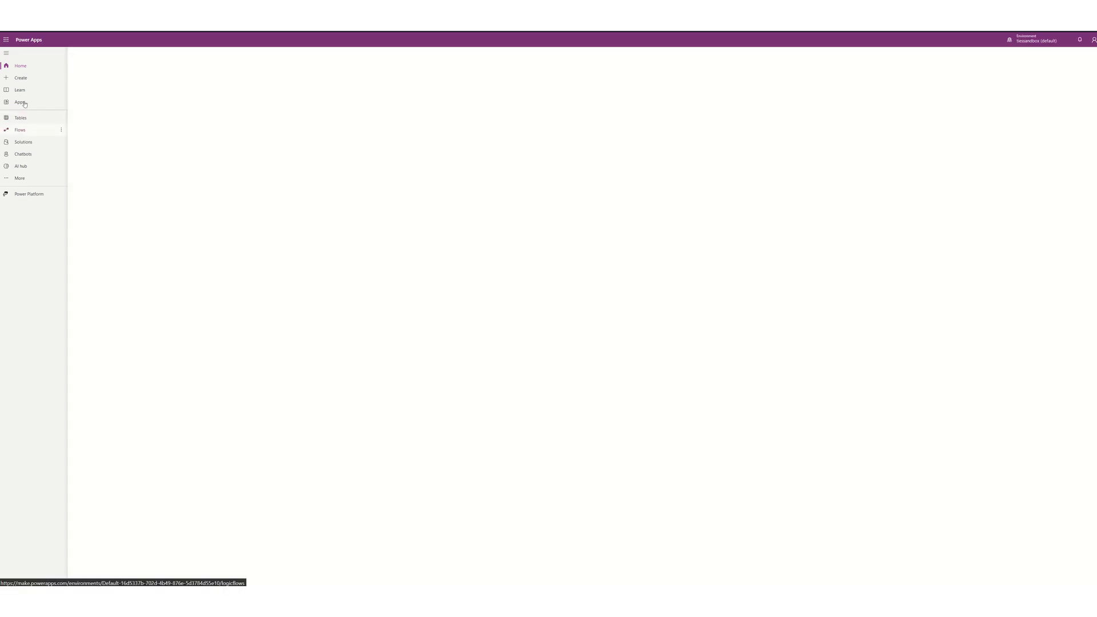
pyautogui.click(22, 80)
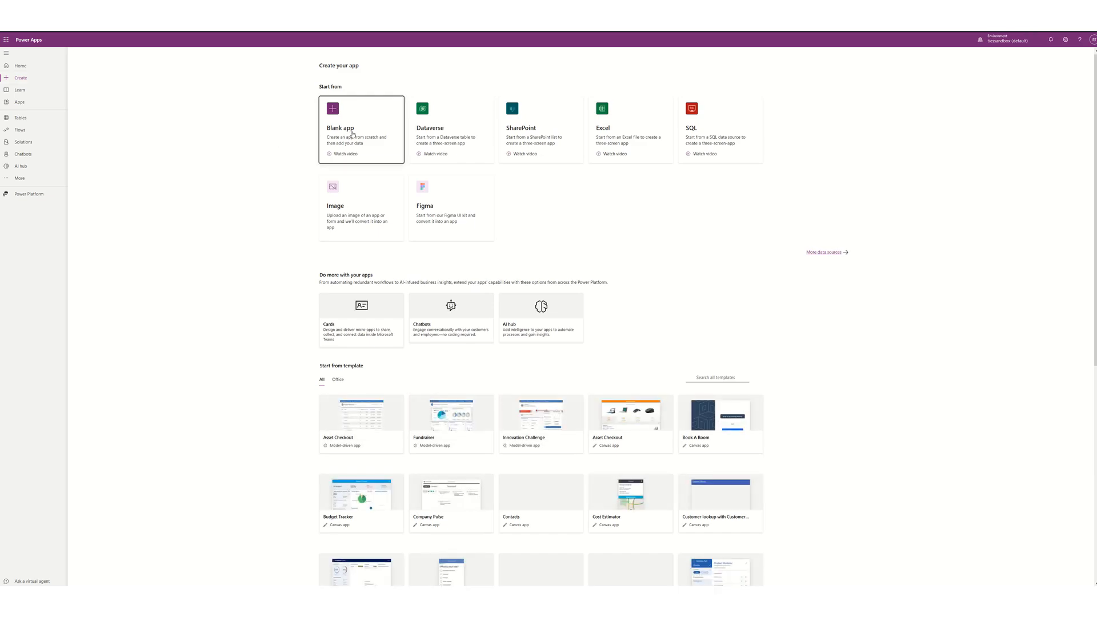
pyautogui.click(352, 134)
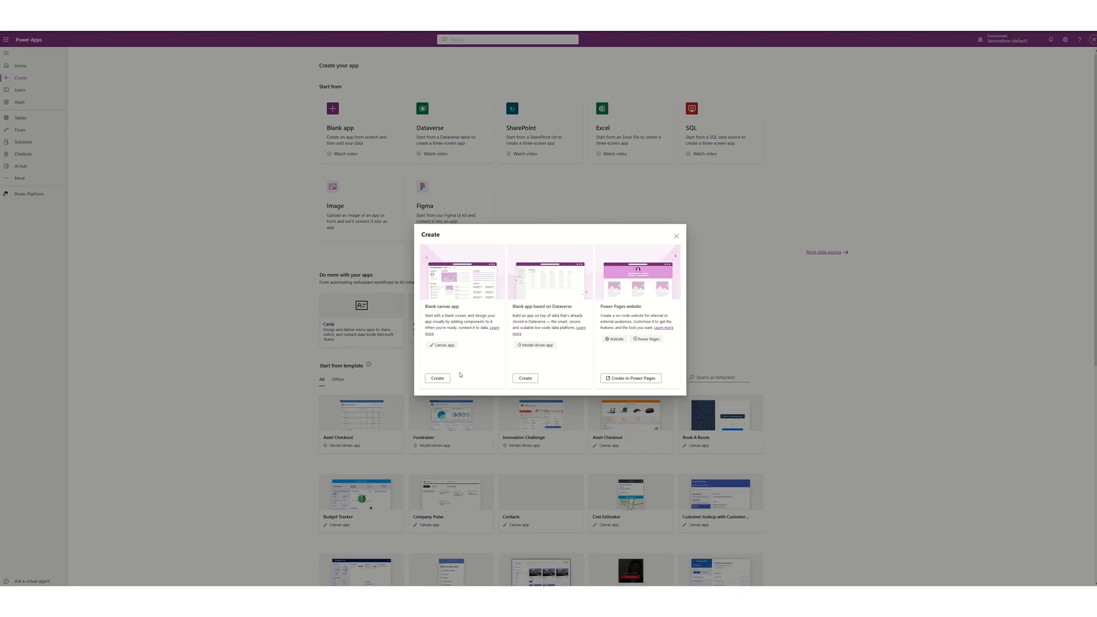
pyautogui.click(443, 379)
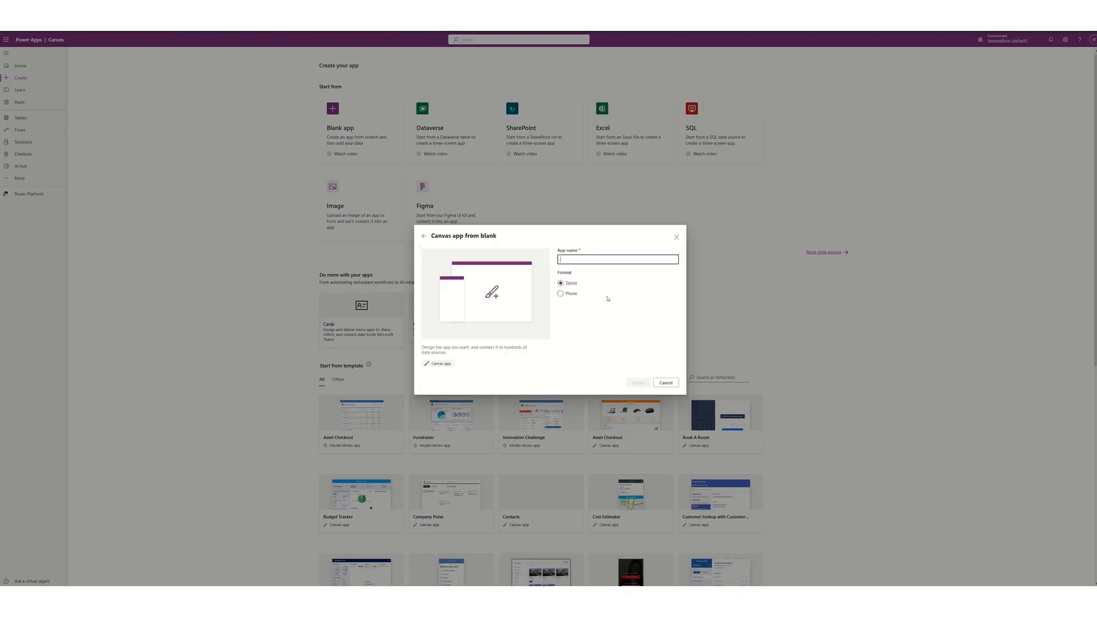
pyautogui.write('Video-GroupPerm')
pyautogui.click(637, 383)
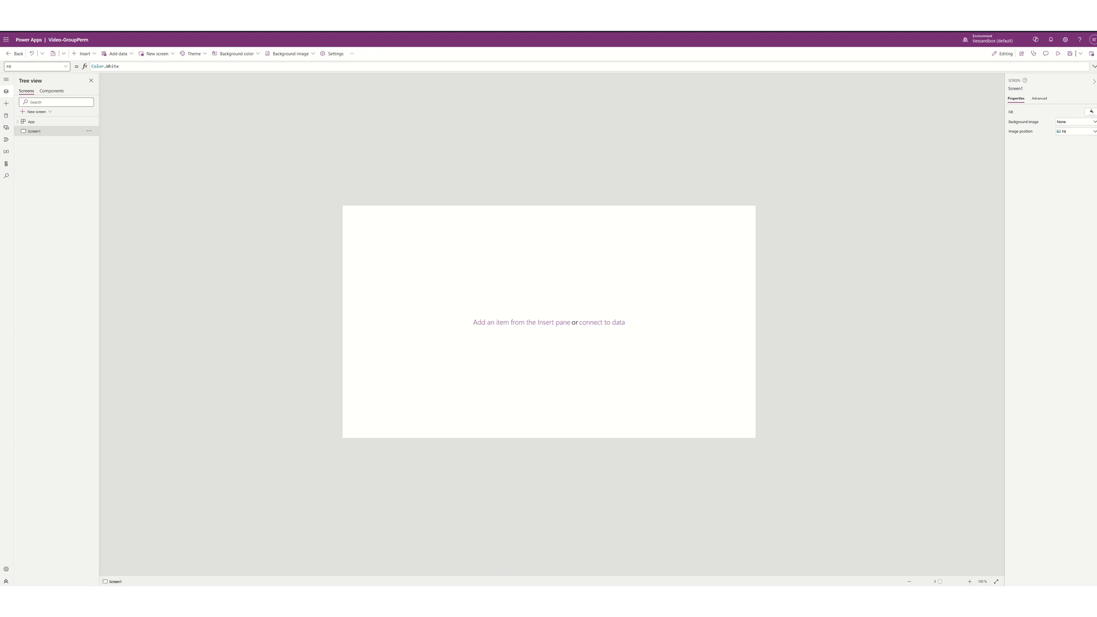
# - Rename Screen1 to Main and add a text label stretched across the top of the screen
pyautogui.doubleClick(35, 132)
pyautogui.write('m')
pyautogui.press('Return')
pyautogui.click(90, 54)
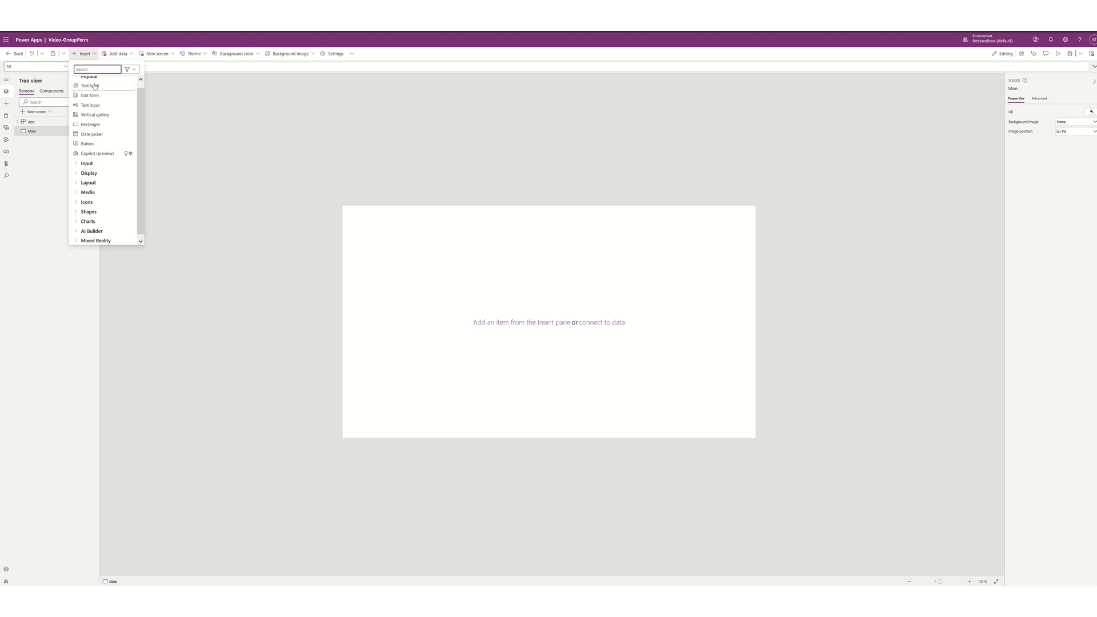
pyautogui.click(91, 86)
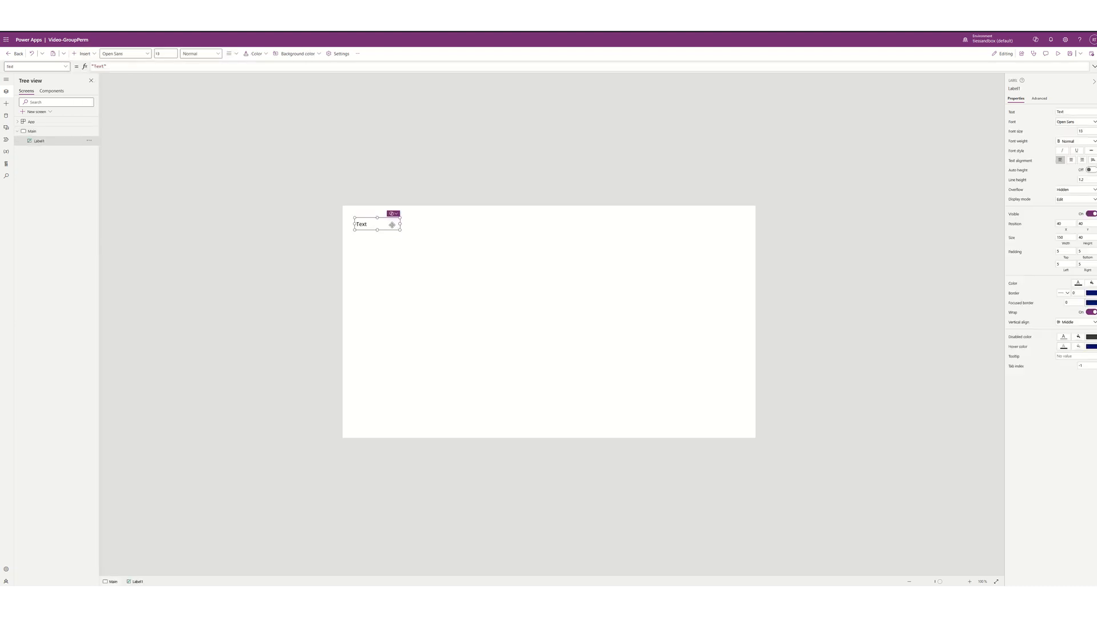
pyautogui.moveTo(394, 225); pyautogui.dragTo(383, 213)
pyautogui.moveTo(537, 208); pyautogui.dragTo(765, 221)
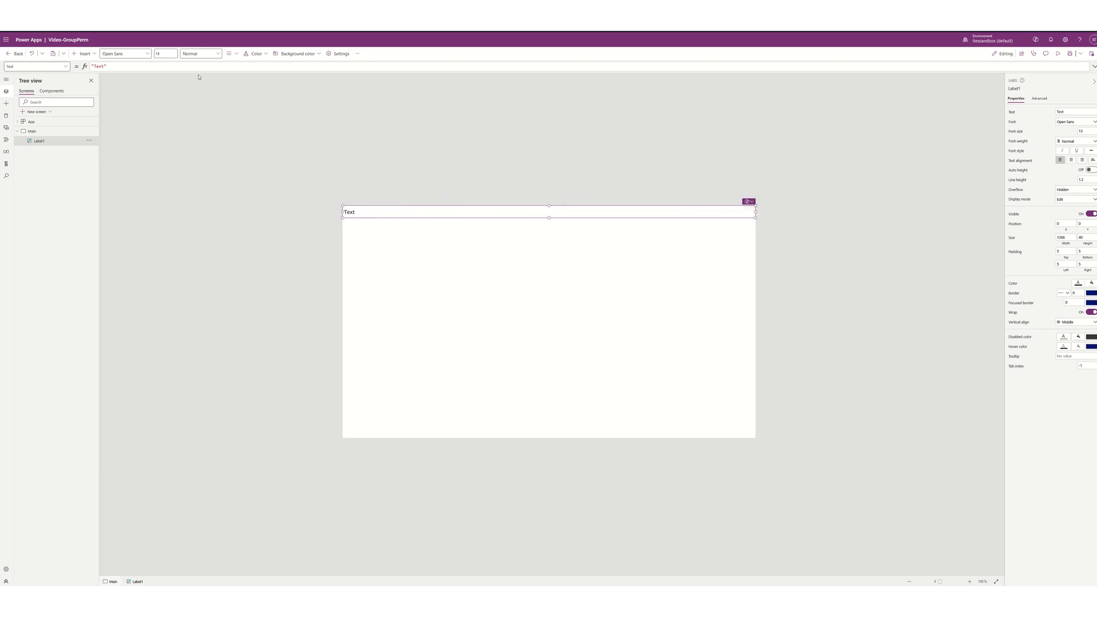
# - Set the label text to 'Group Permission Tool', size 30, bold and centred
pyautogui.doubleClick(98, 66)
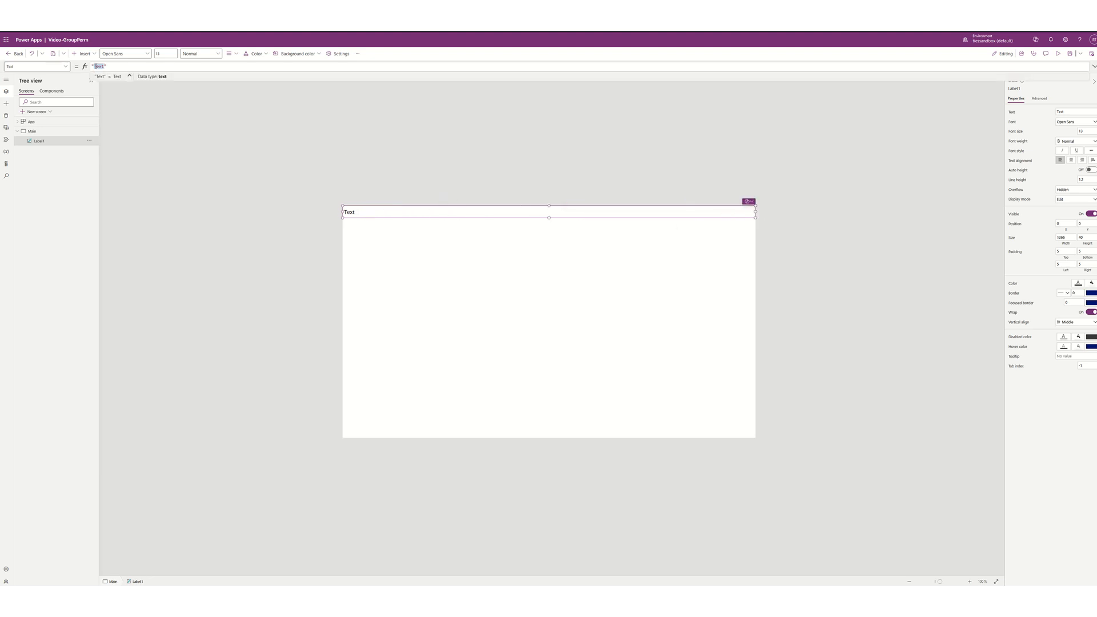
pyautogui.write('Group Permission tool')
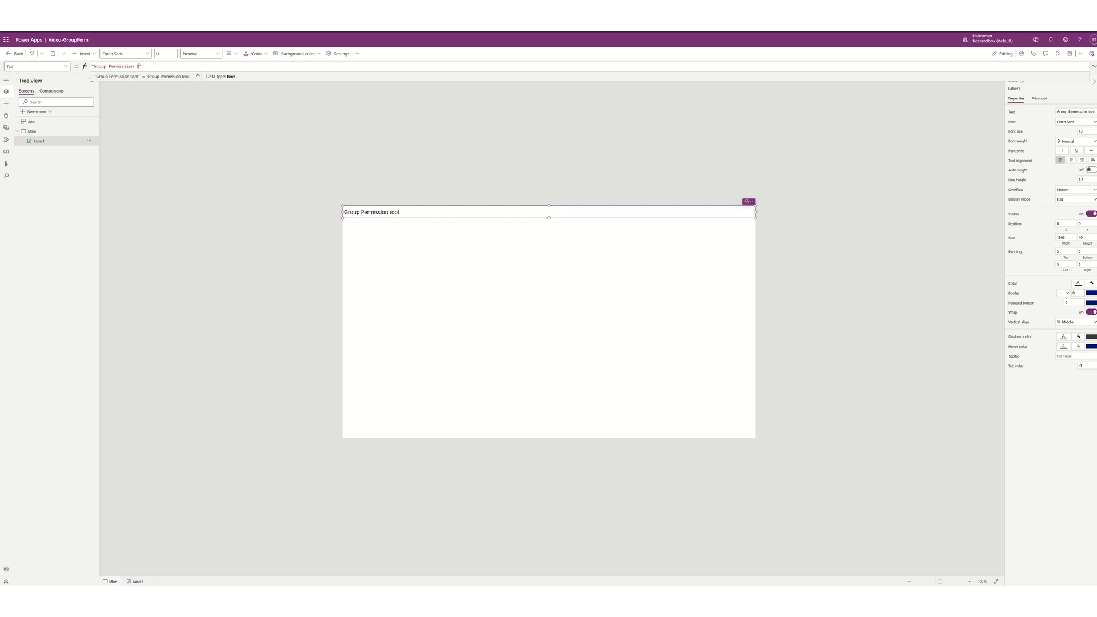
pyautogui.press('BackSpace')
pyautogui.write('Tool')
pyautogui.click(164, 53)
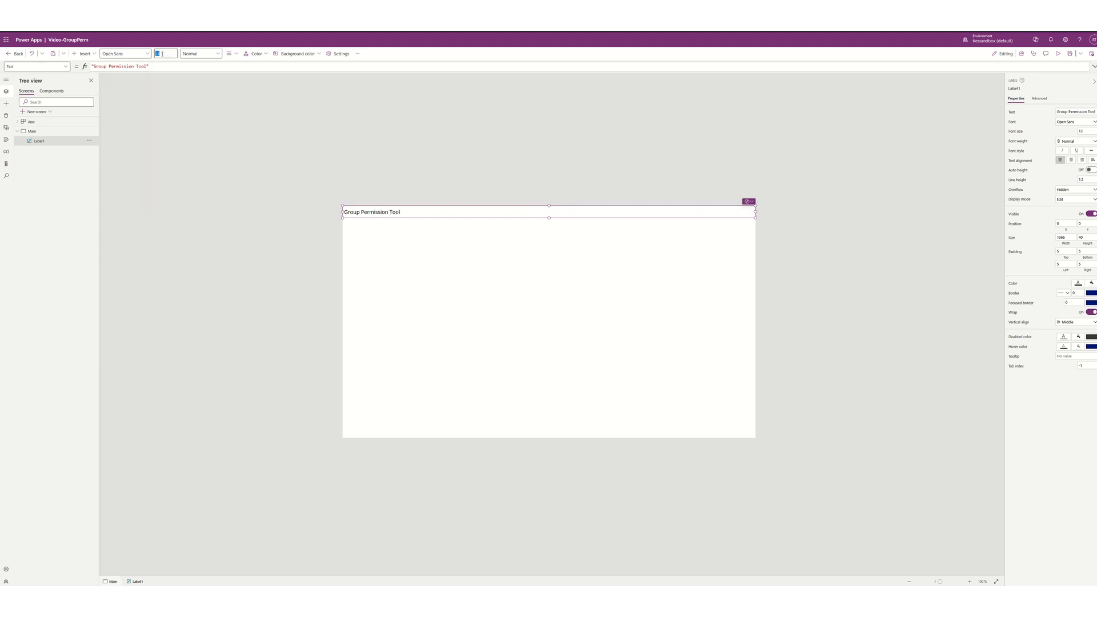
pyautogui.write('30')
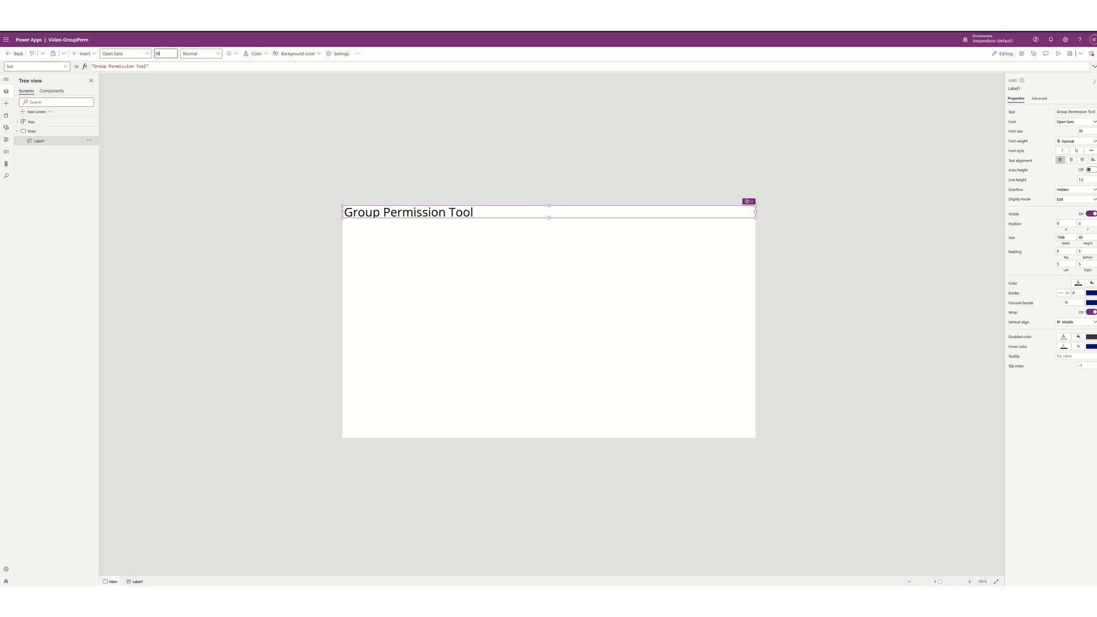
pyautogui.click(203, 54)
pyautogui.click(204, 67)
pyautogui.click(234, 55)
pyautogui.click(237, 77)
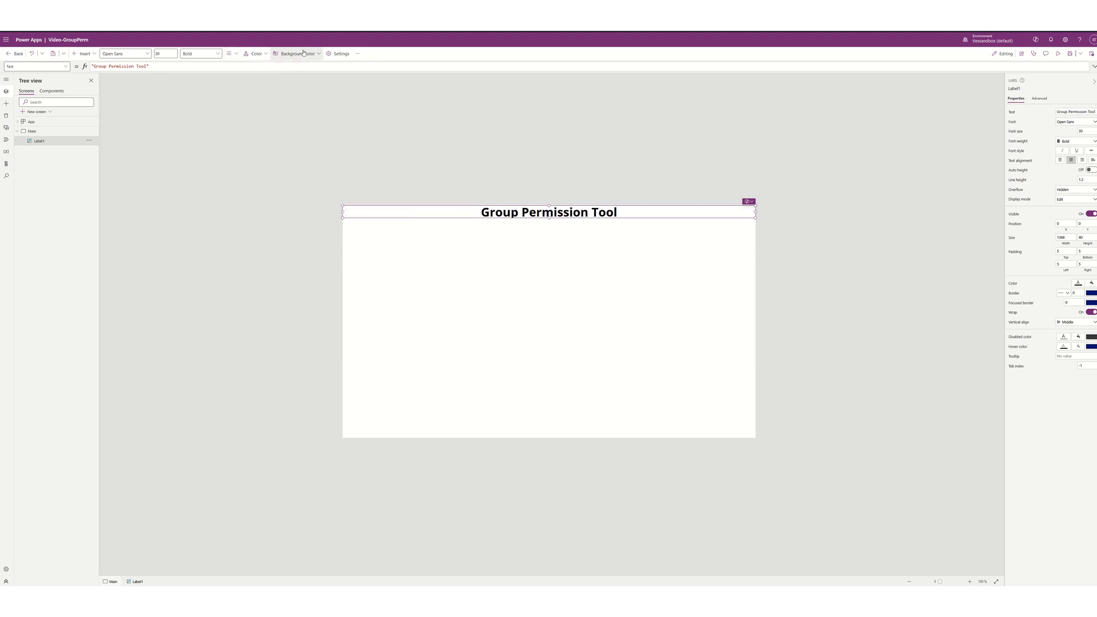
# - Give the title label a blue background and white text, and make the banner taller
pyautogui.click(303, 54)
pyautogui.click(289, 88)
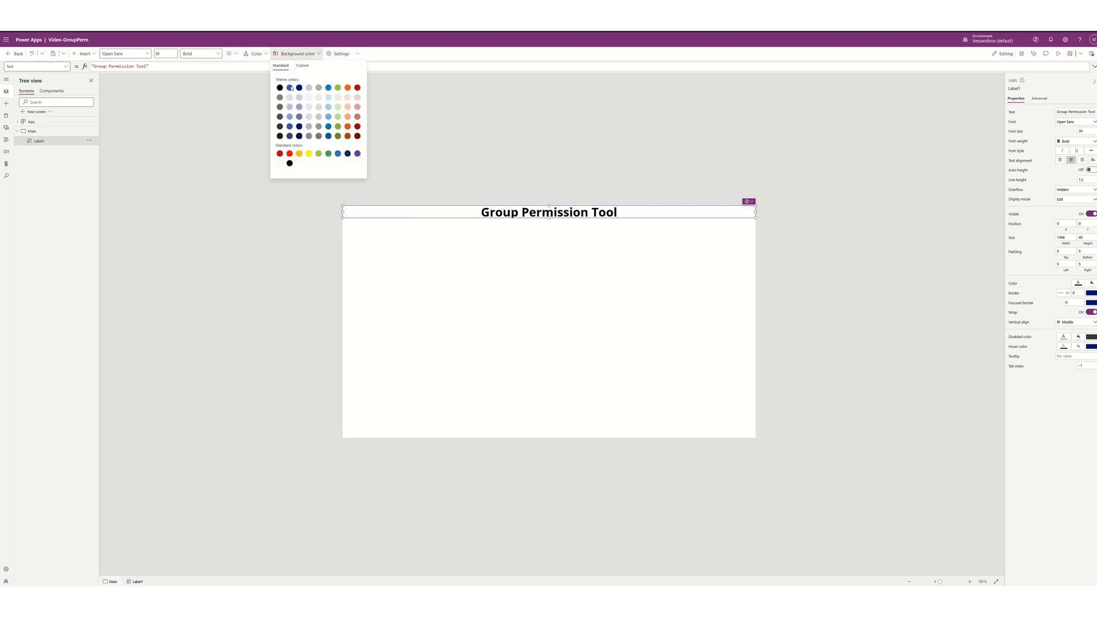
pyautogui.click(256, 53)
pyautogui.click(257, 53)
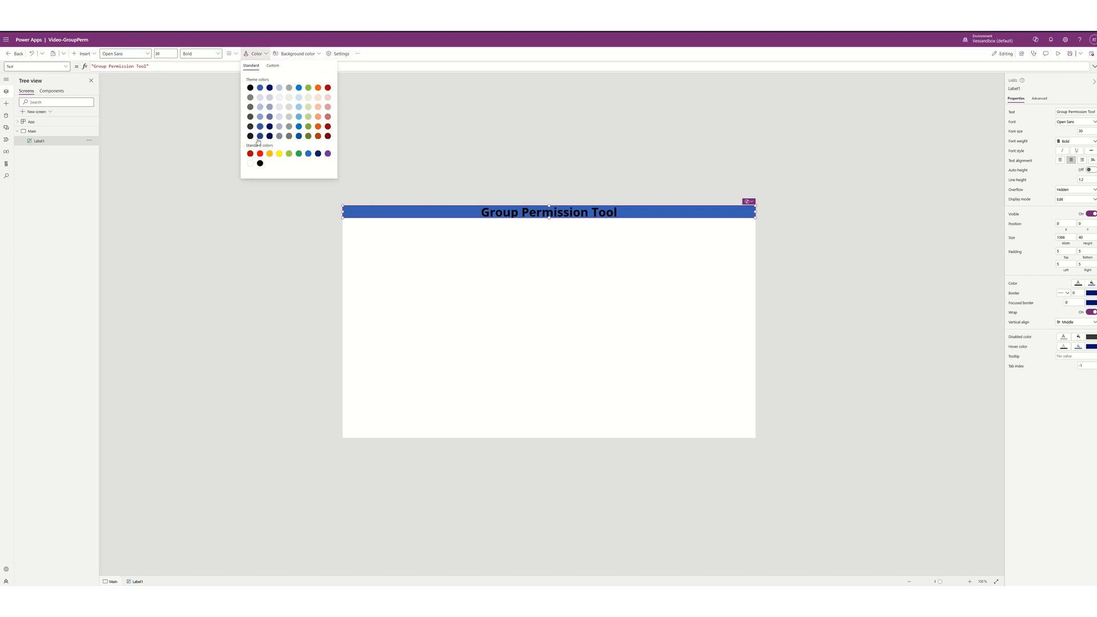
pyautogui.click(250, 164)
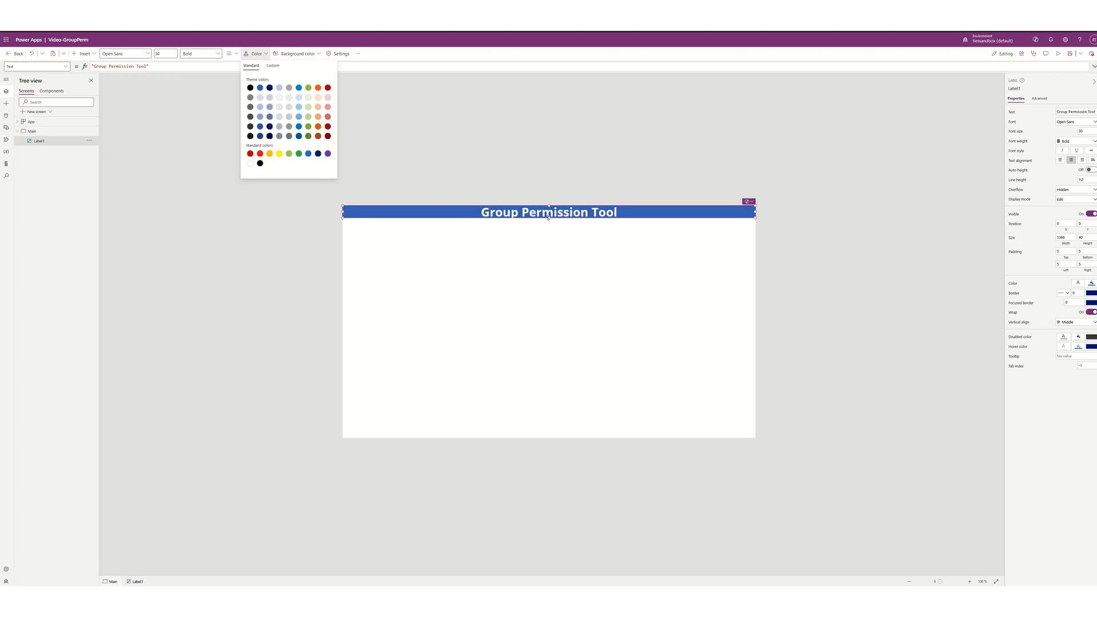
pyautogui.moveTo(548, 218); pyautogui.dragTo(548, 224)
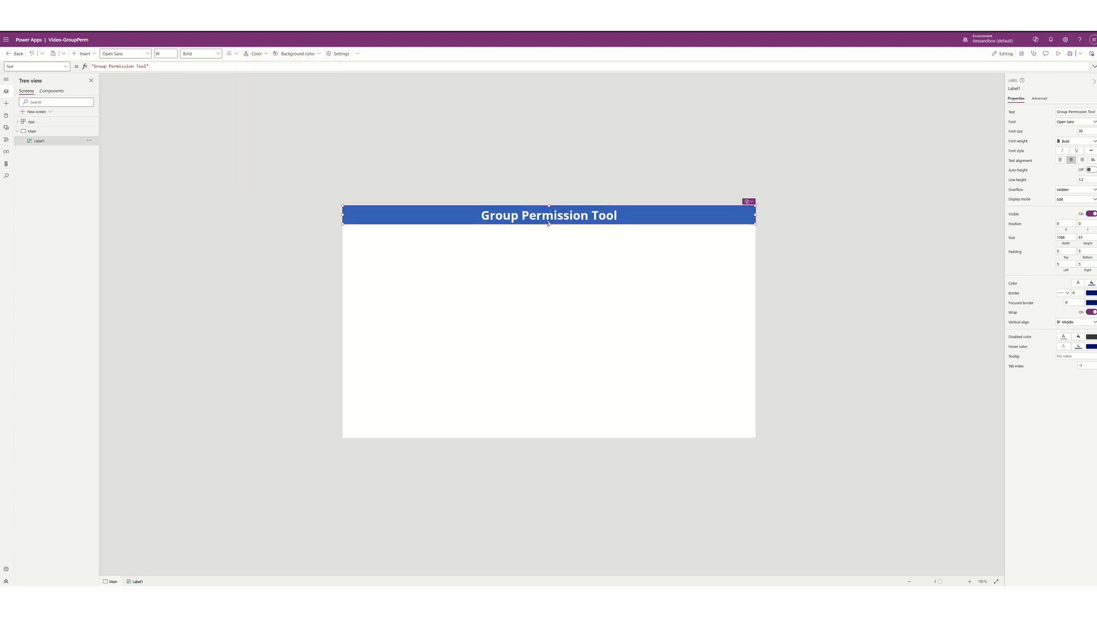
# - Fill the Main screen with light blue, RGBA(175, 191, 224, 1)
pyautogui.click(563, 254)
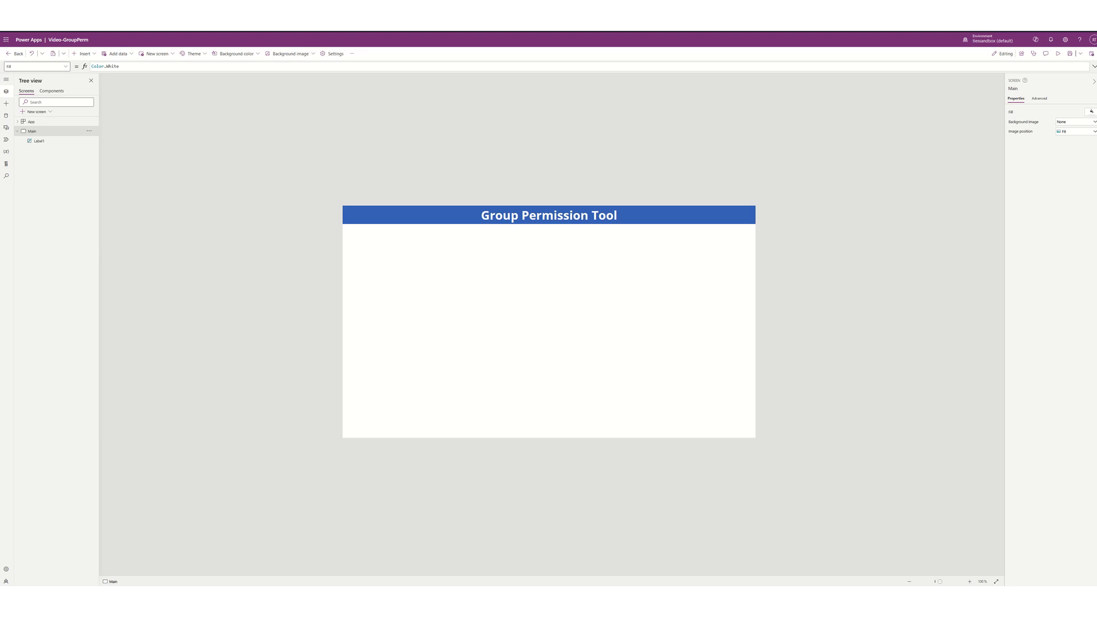
pyautogui.click(1091, 112)
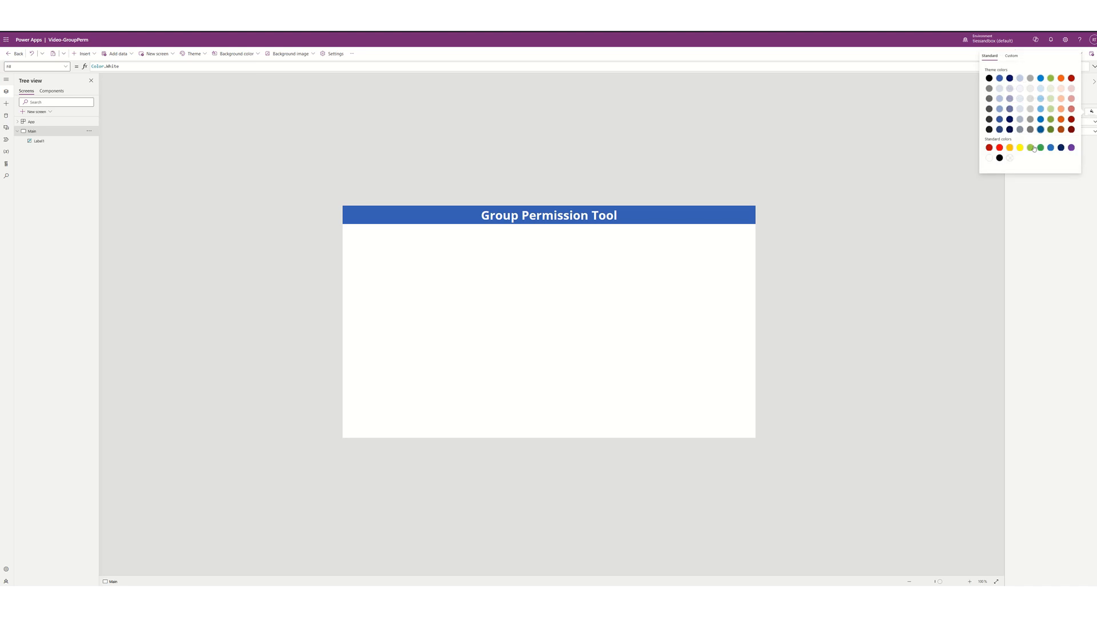
pyautogui.click(999, 100)
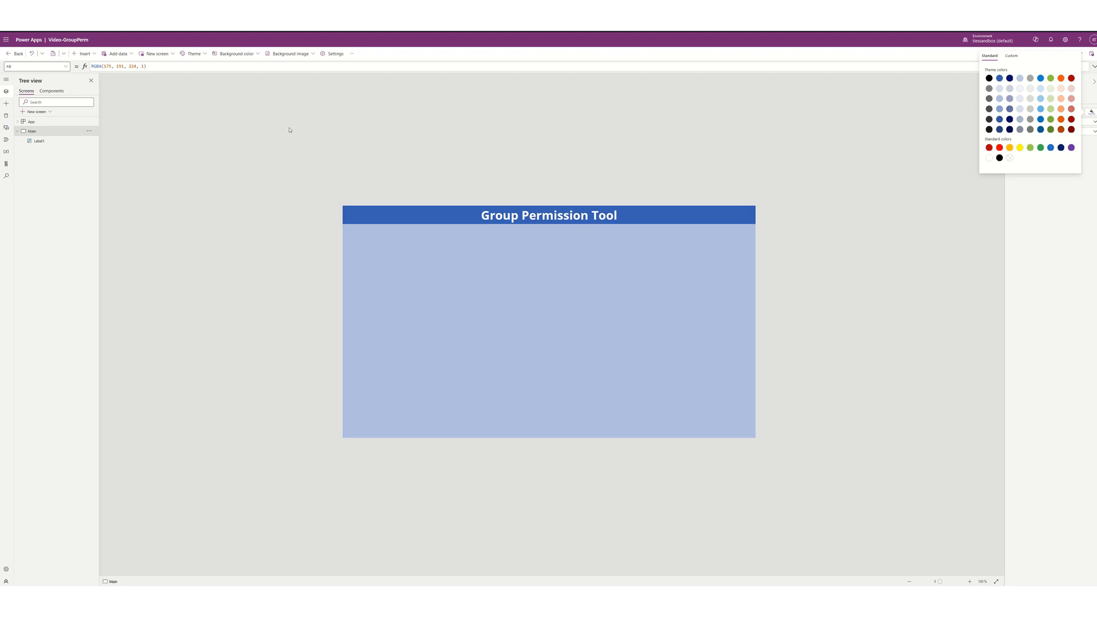
pyautogui.click(84, 53)
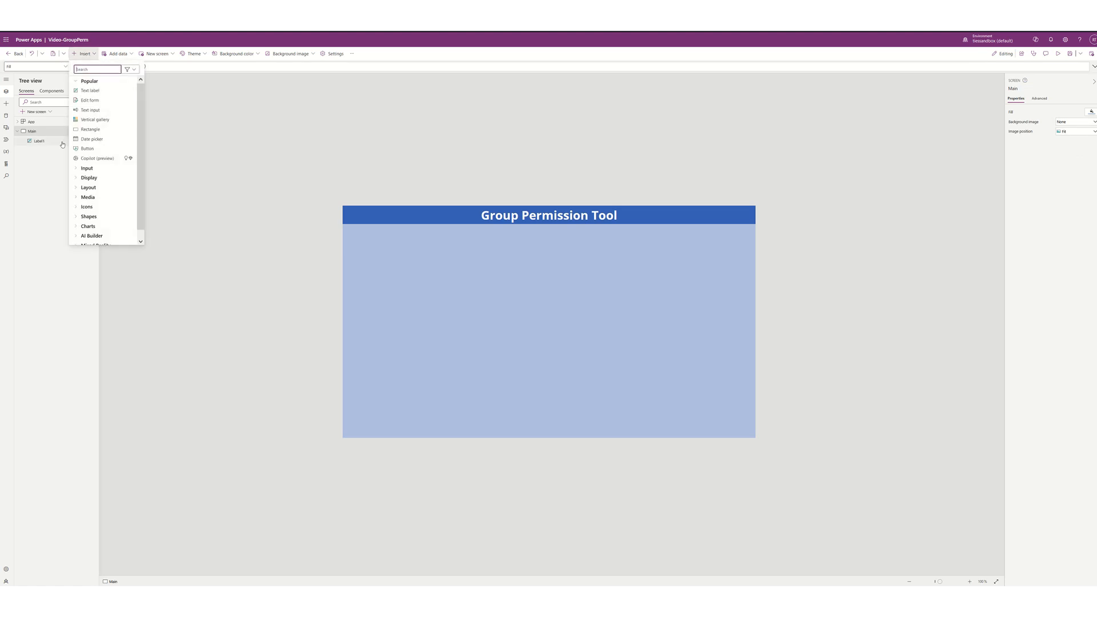
# - Insert a blank-layout vertical gallery, Gallery1, 440 wide at the left edge below the title
pyautogui.click(78, 189)
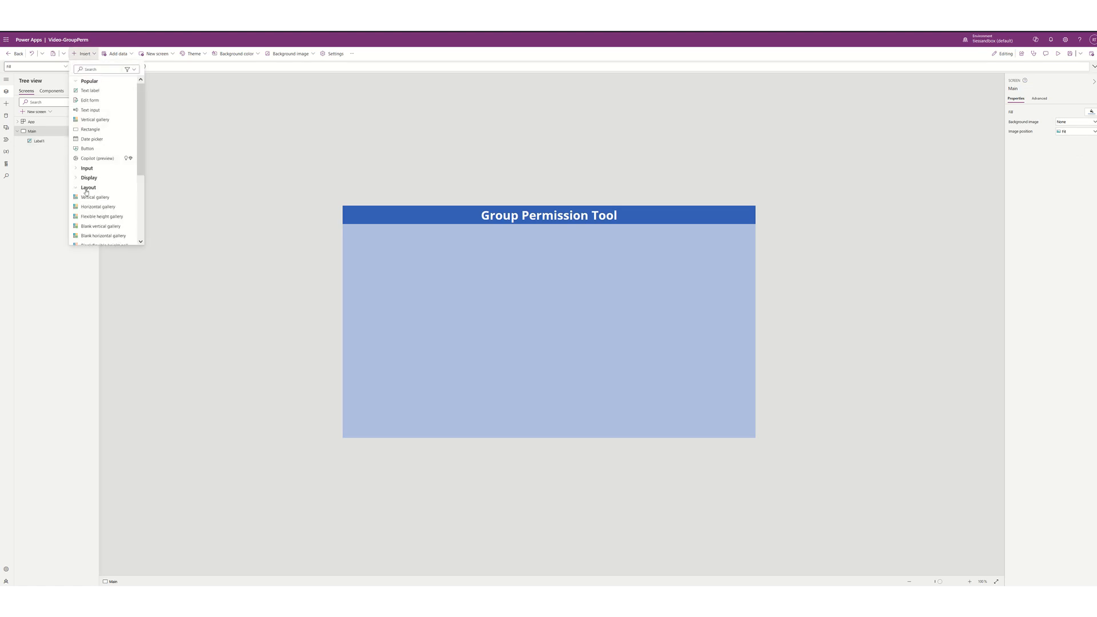
pyautogui.click(89, 197)
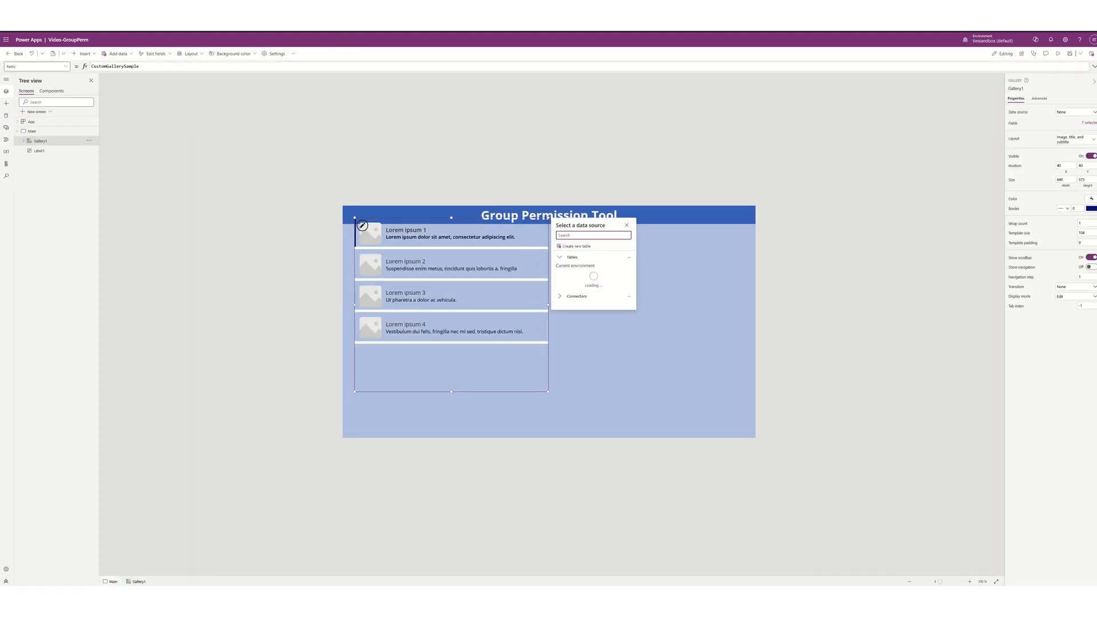
pyautogui.click(1076, 139)
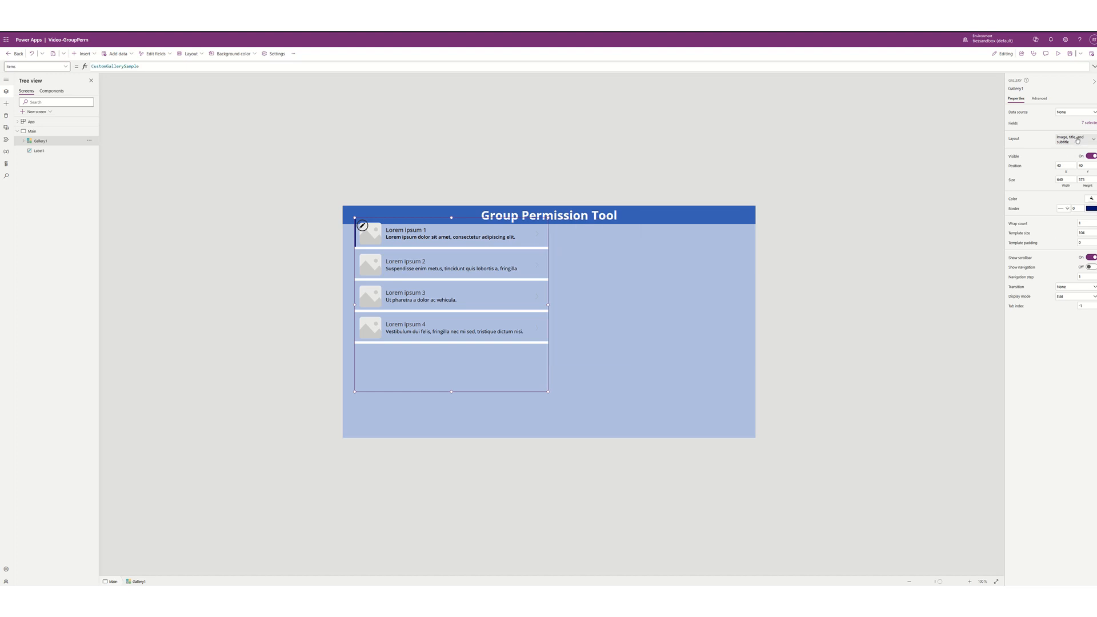
pyautogui.click(989, 187)
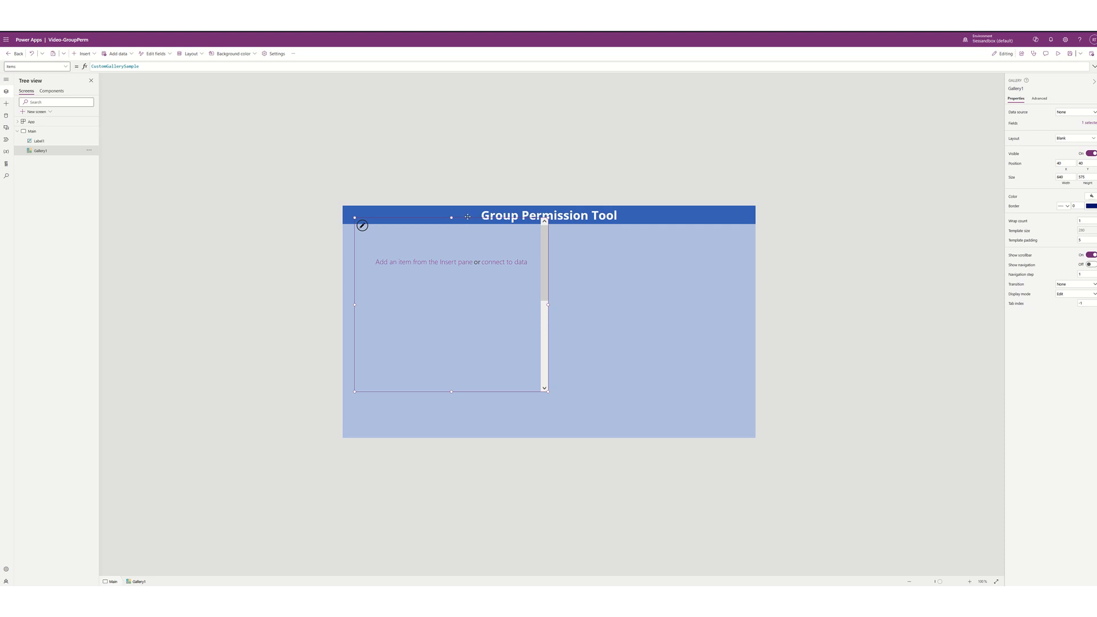
pyautogui.moveTo(467, 217); pyautogui.dragTo(449, 241)
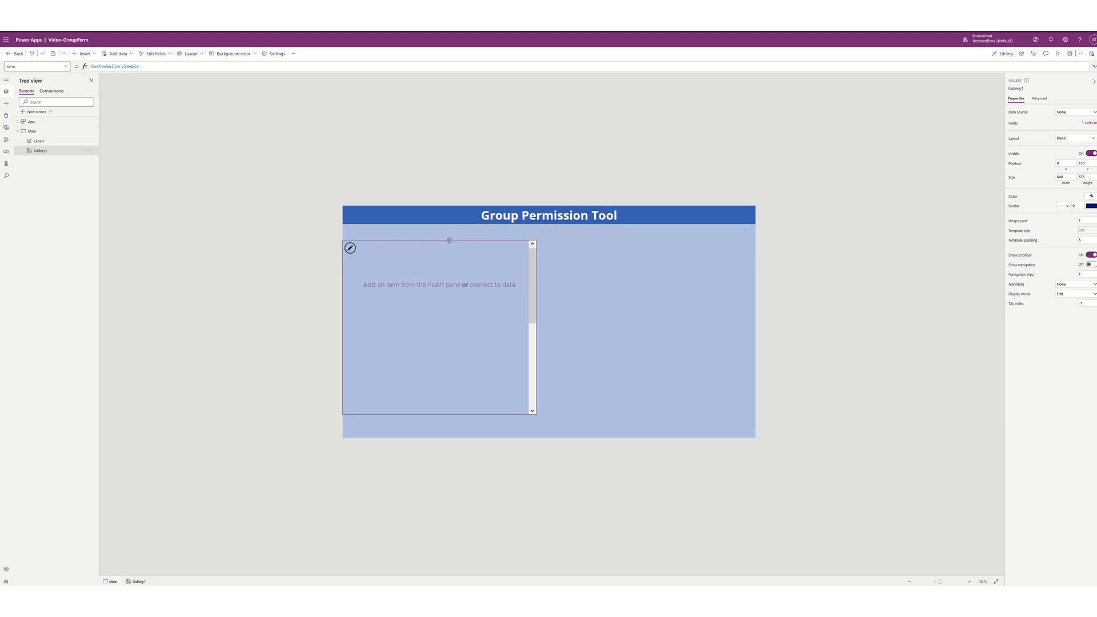
pyautogui.moveTo(449, 239); pyautogui.dragTo(448, 238)
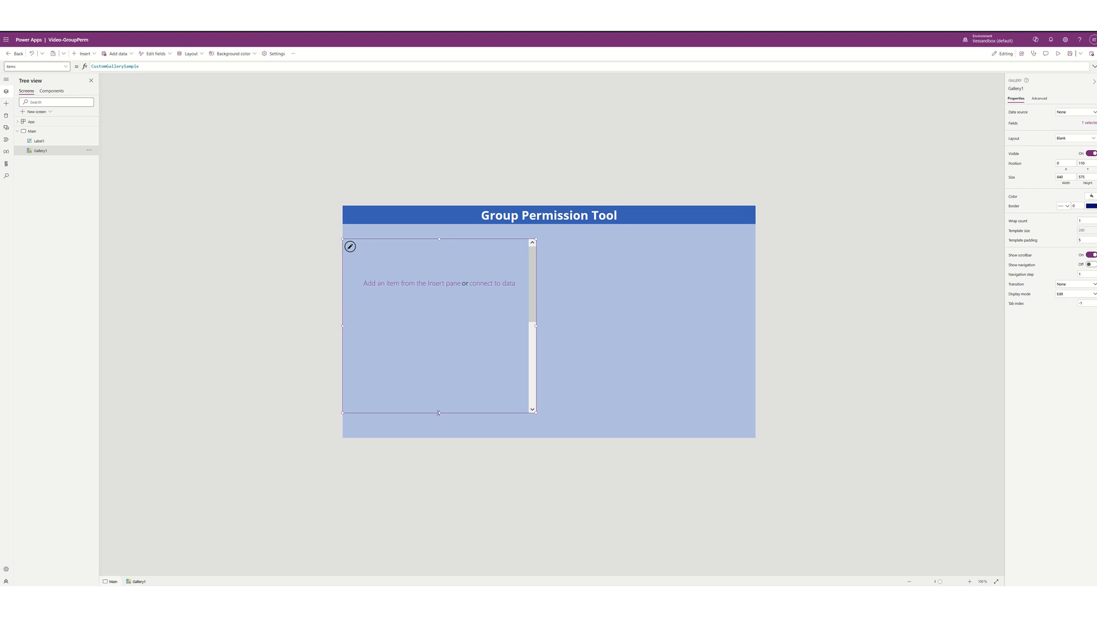
pyautogui.moveTo(438, 413)
pyautogui.mouseDown()
pyautogui.moveTo(436, 435)
pyautogui.moveTo(434, 417)
pyautogui.mouseUp()
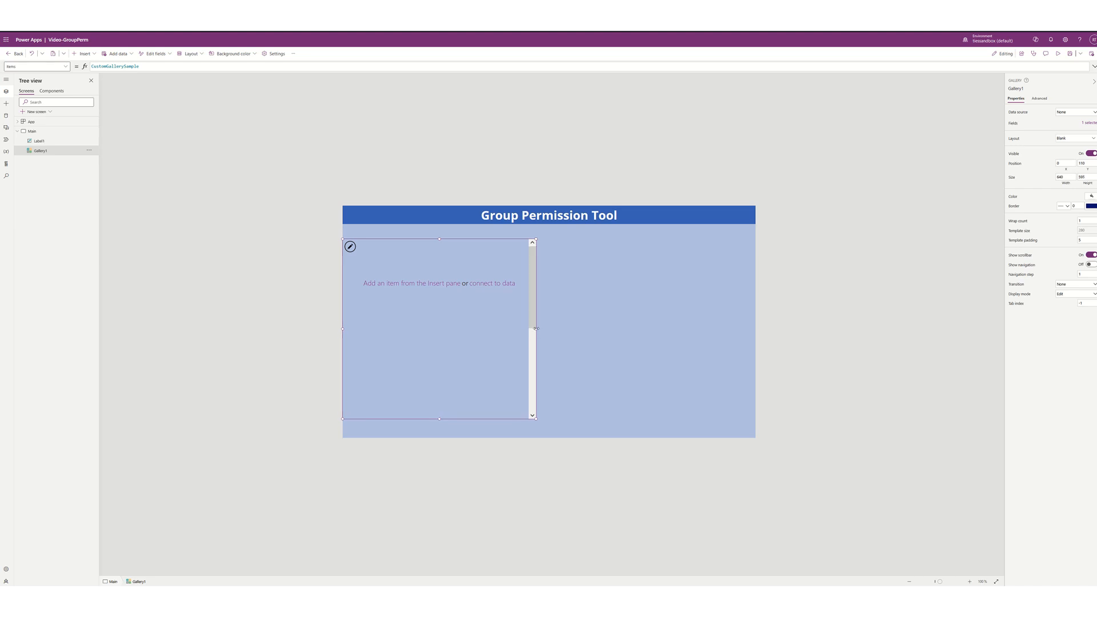
pyautogui.moveTo(536, 329); pyautogui.dragTo(463, 331)
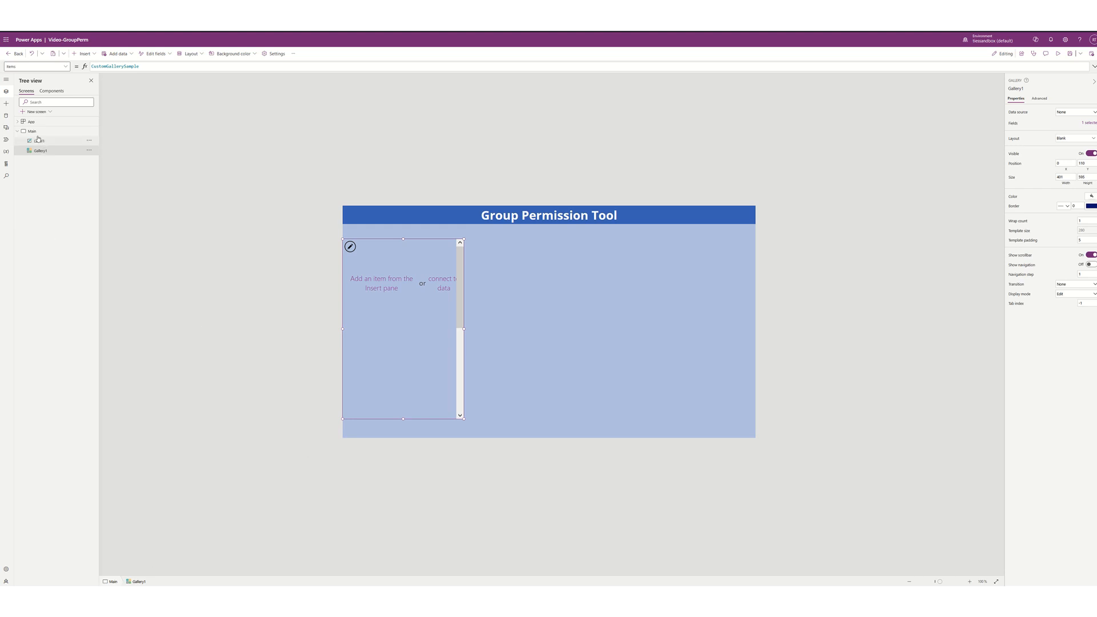
# - Add the existing Microsoft Teams connector connection as a data source
pyautogui.click(7, 118)
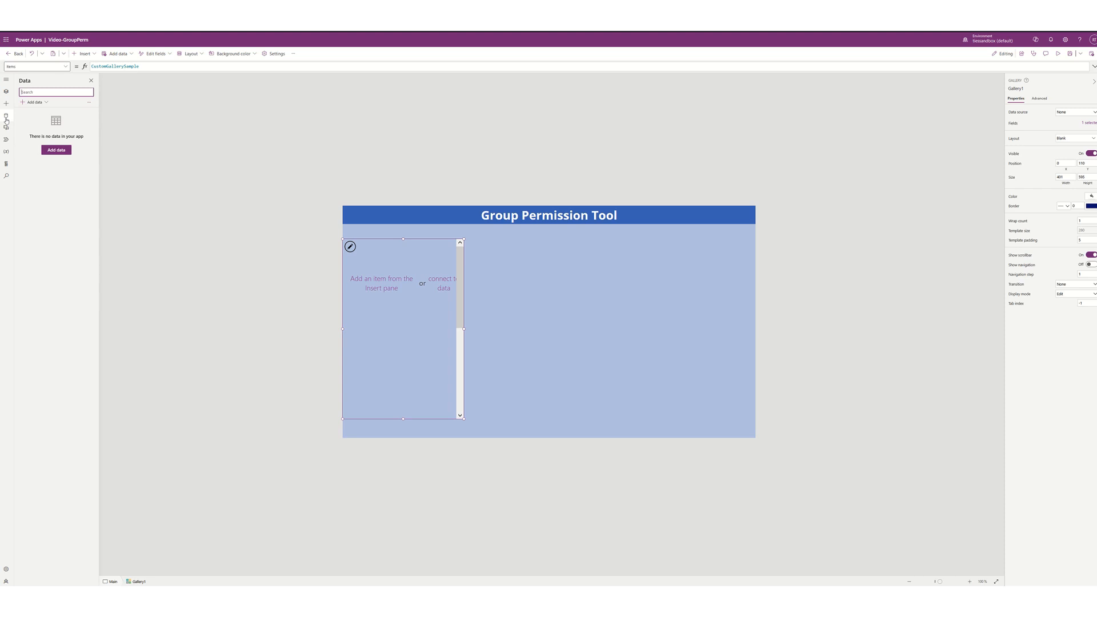
pyautogui.click(57, 151)
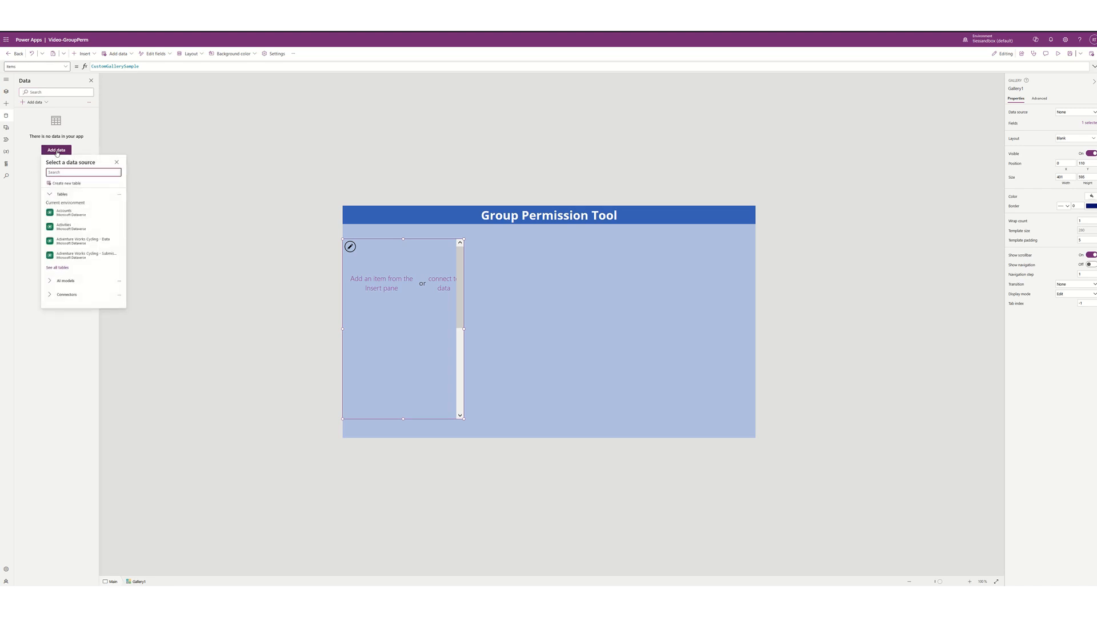
pyautogui.click(61, 298)
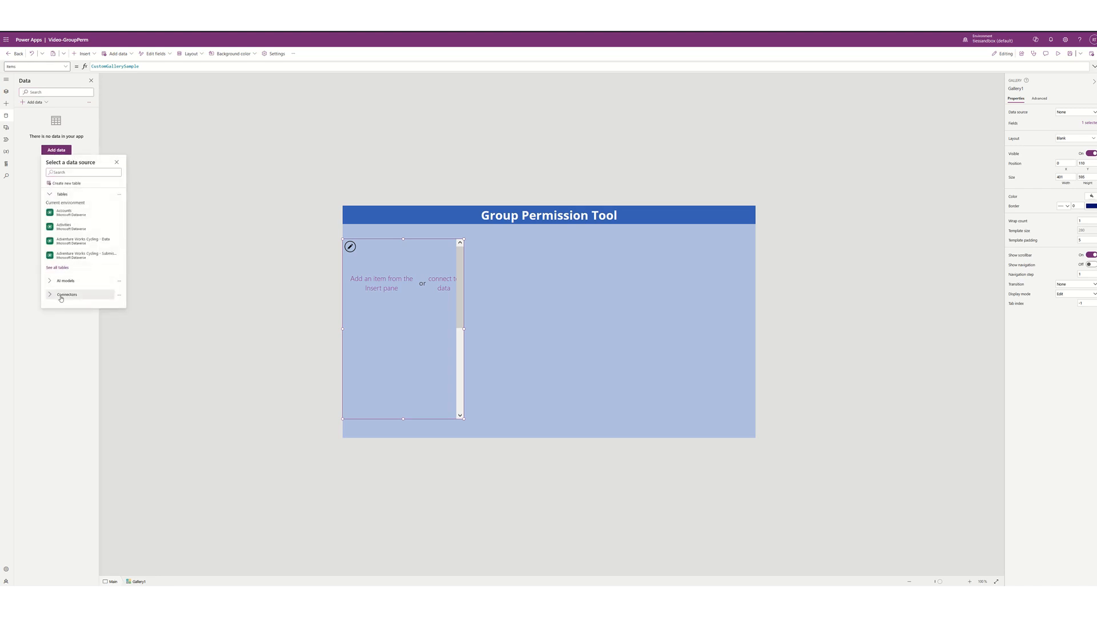
pyautogui.scroll(-2, 66, 283)
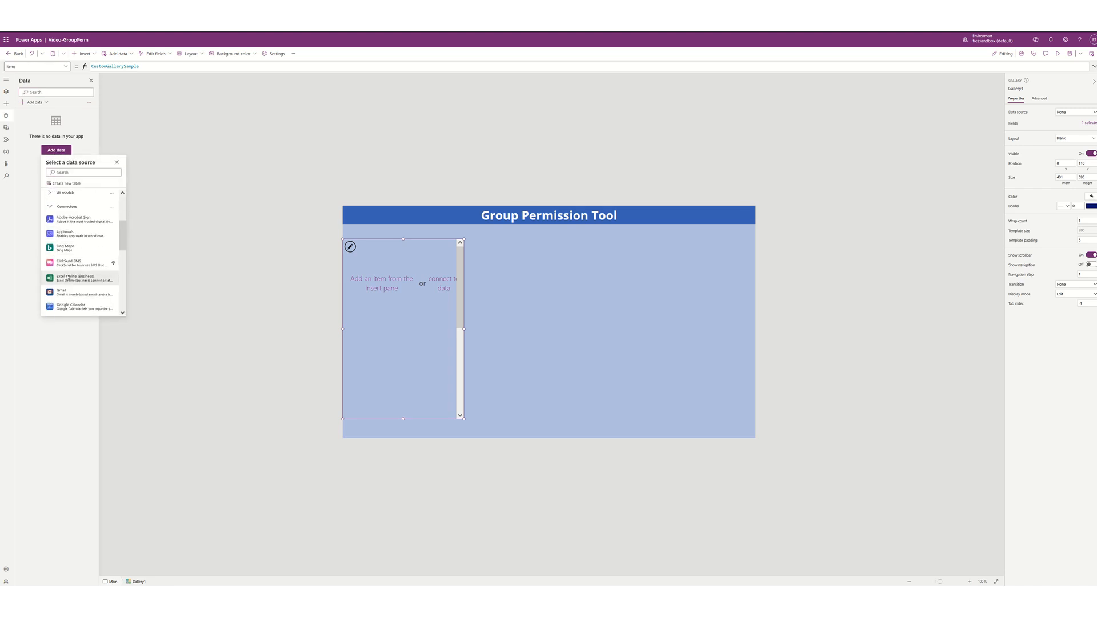
pyautogui.scroll(-2, 68, 277)
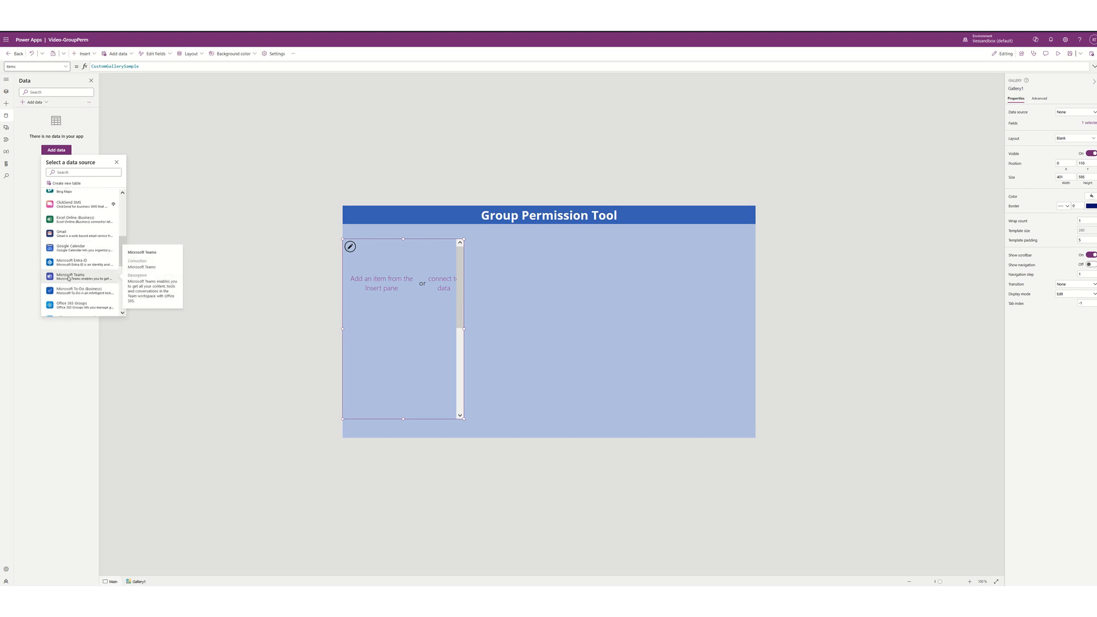
pyautogui.click(69, 277)
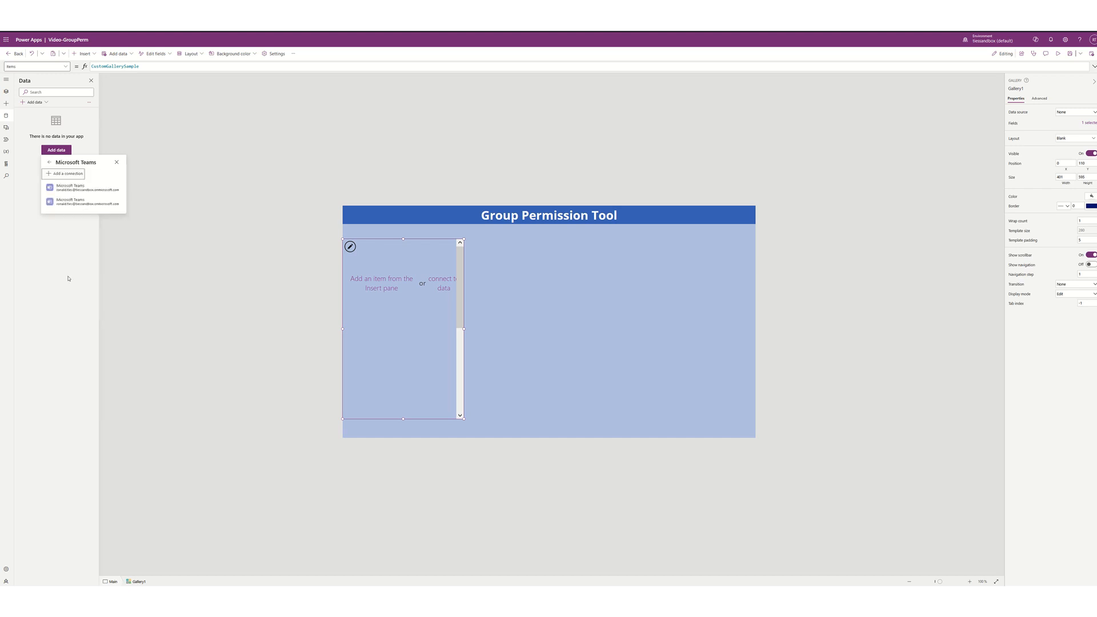
pyautogui.click(73, 189)
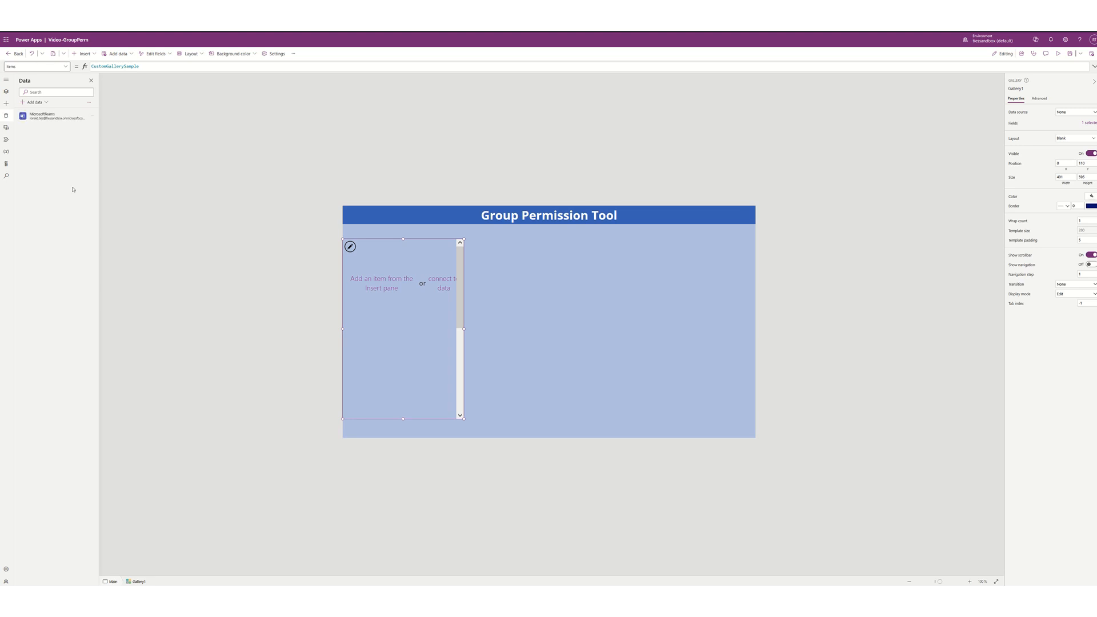
# - Add the existing Office 365 Users connector connection as a second data source
pyautogui.click(44, 102)
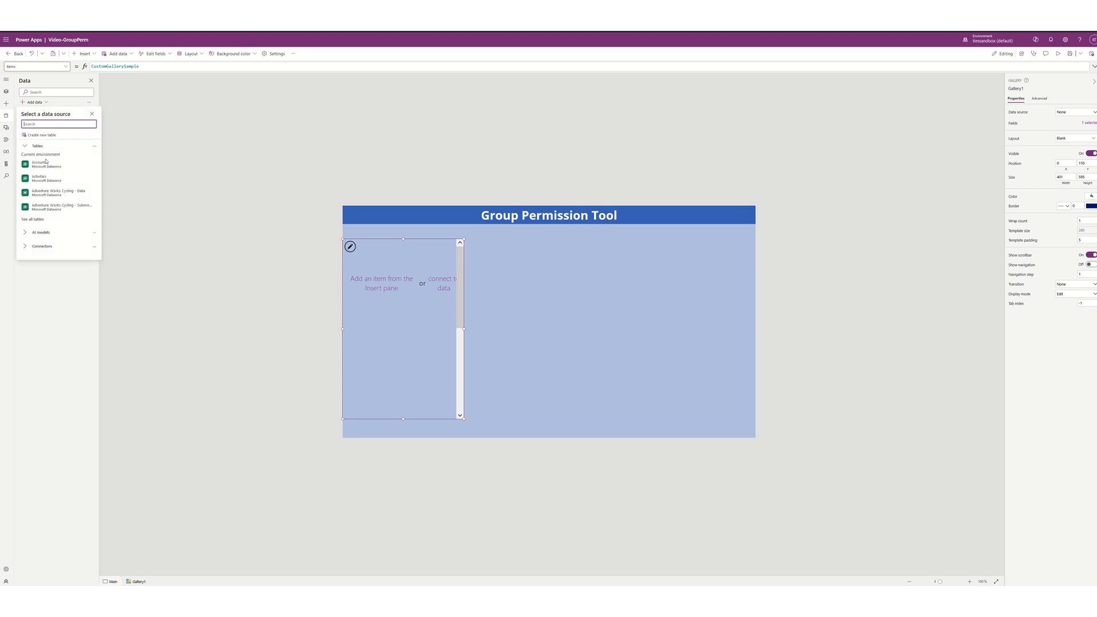
pyautogui.click(61, 246)
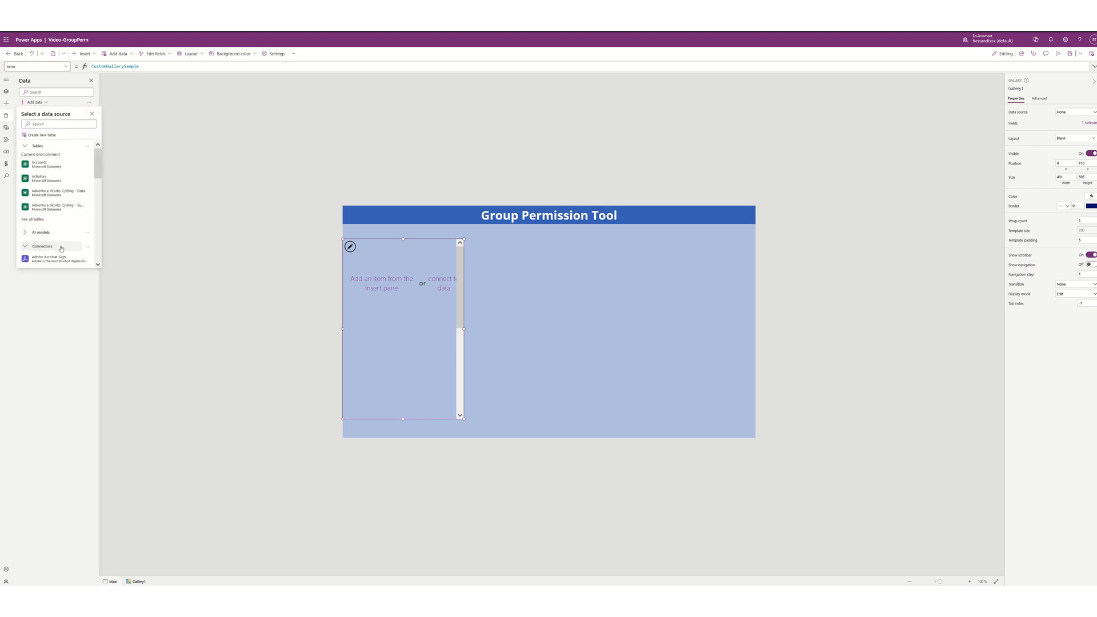
pyautogui.scroll(-3, 61, 248)
pyautogui.scroll(-6, 61, 248)
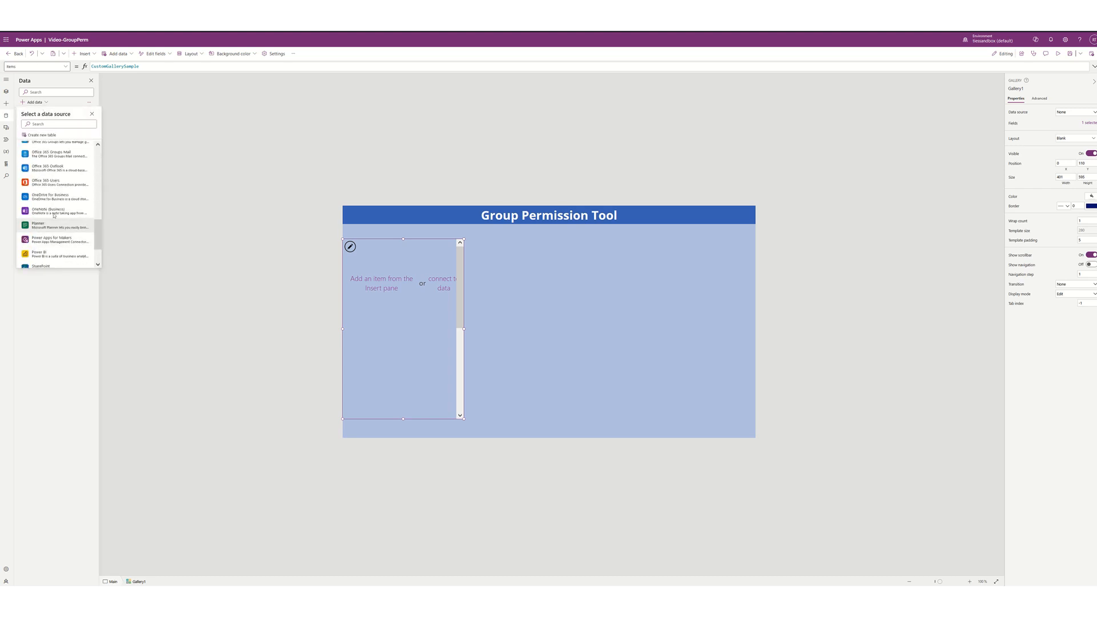
pyautogui.click(49, 182)
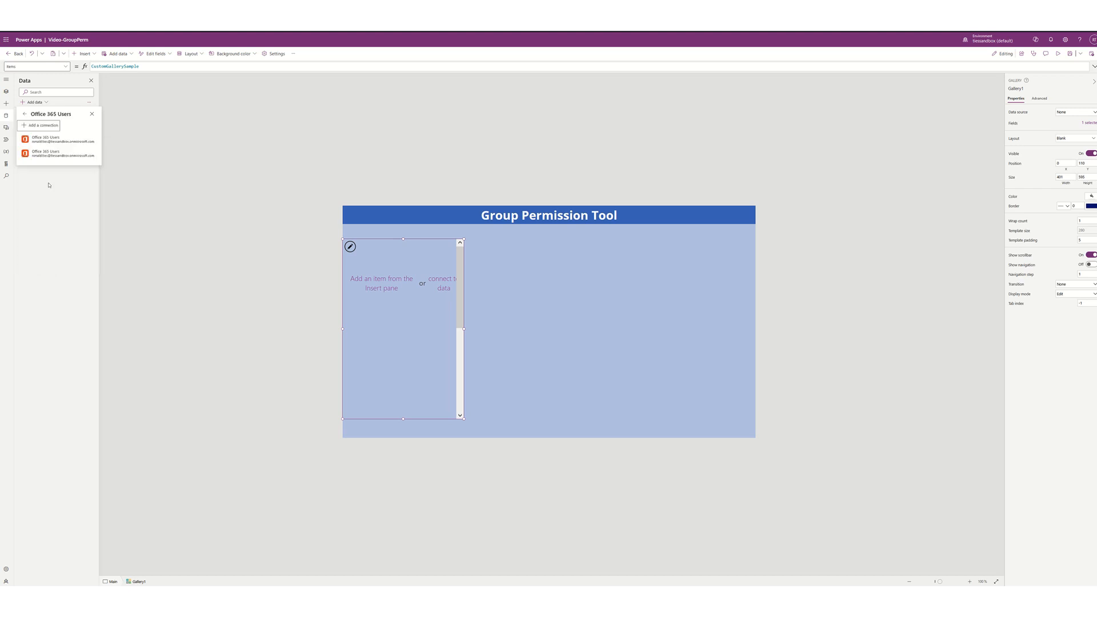
pyautogui.click(49, 141)
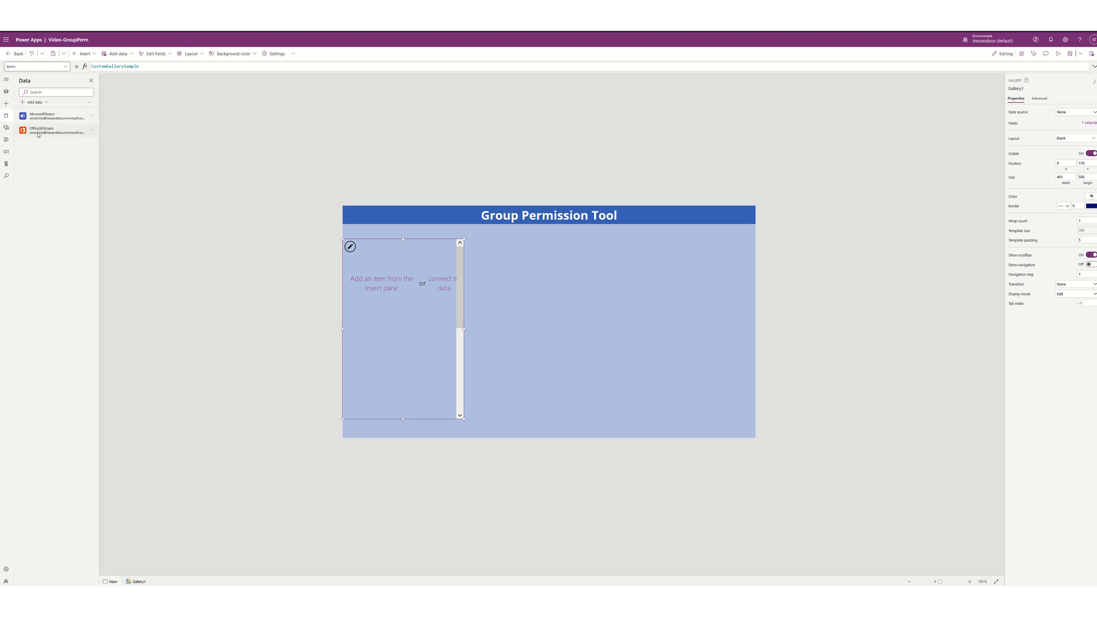
pyautogui.click(49, 105)
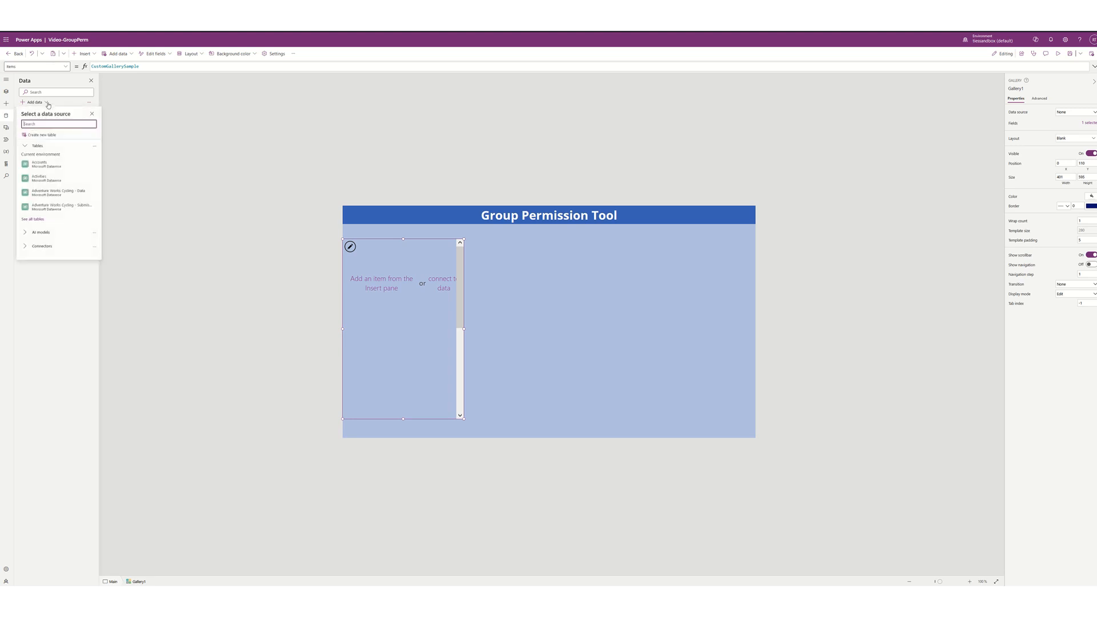
# - Add the existing Office 365 Groups connector connection as a data source
pyautogui.click(43, 247)
pyautogui.scroll(-10, 44, 249)
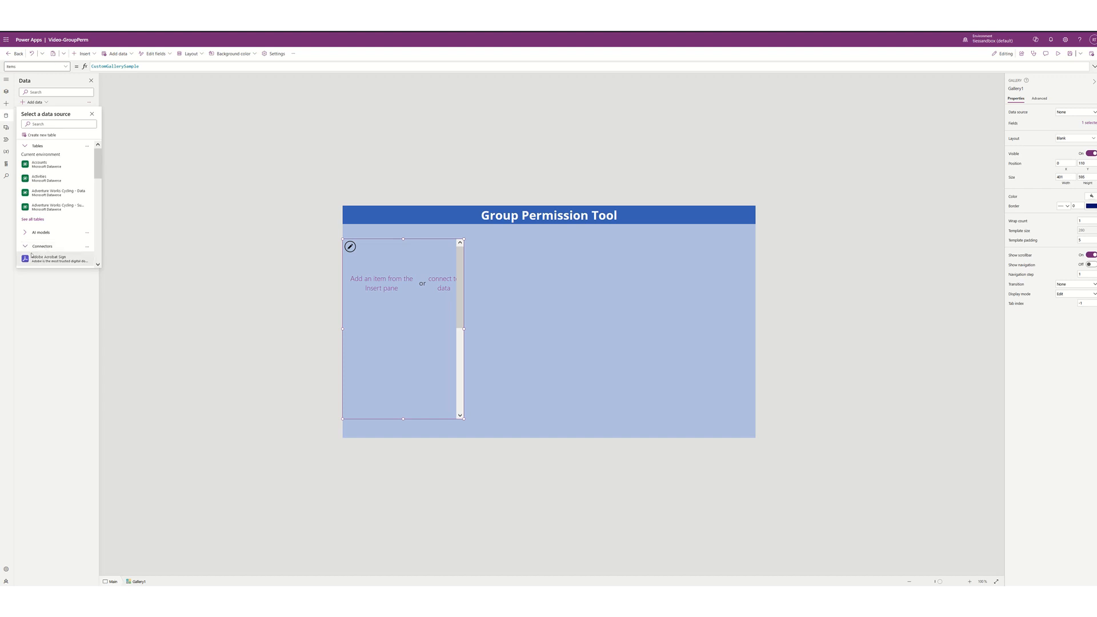
pyautogui.scroll(1, 32, 251)
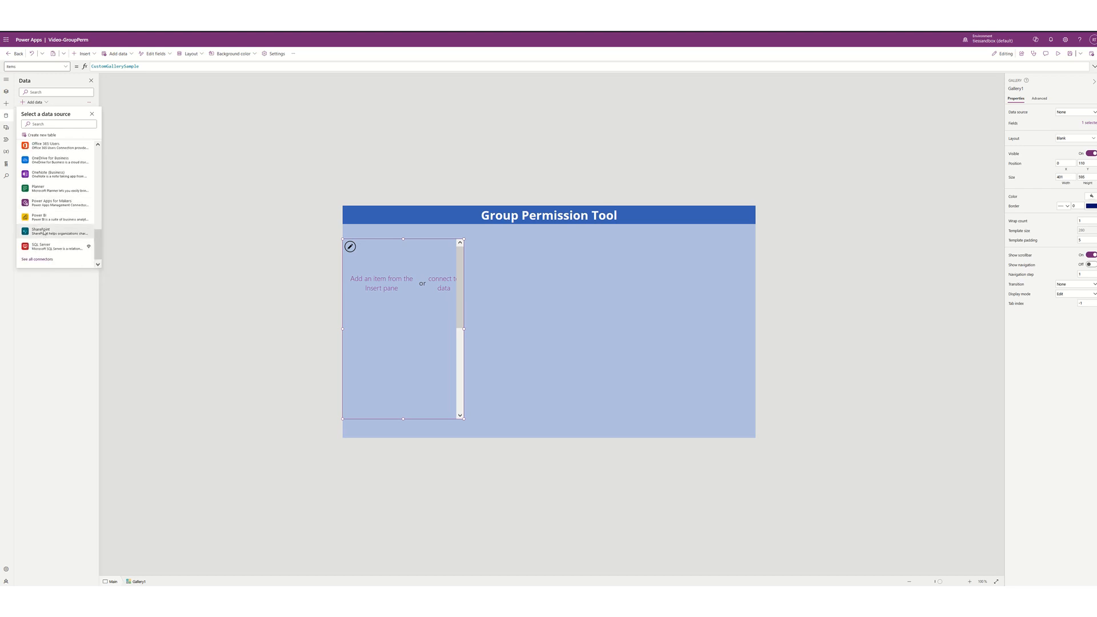
pyautogui.scroll(2, 44, 233)
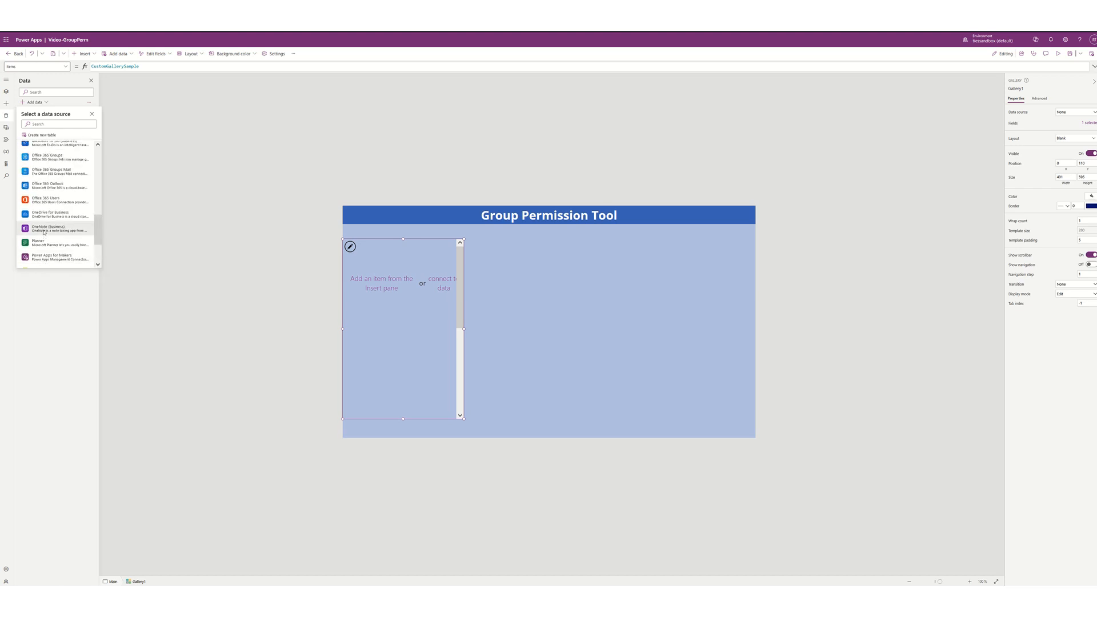
pyautogui.scroll(2, 45, 231)
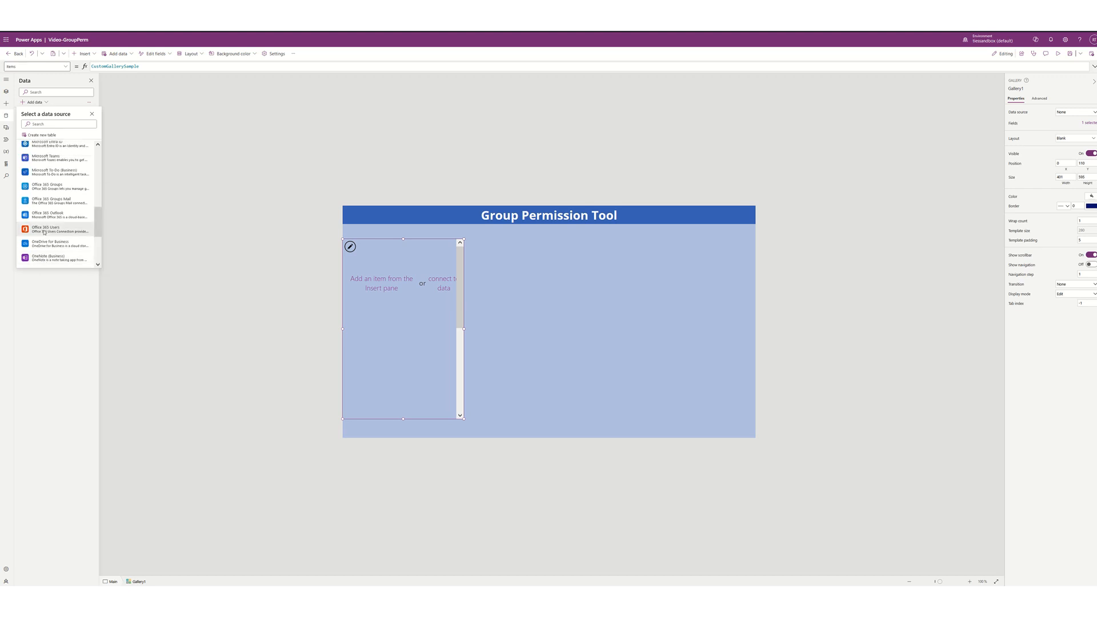
pyautogui.click(44, 186)
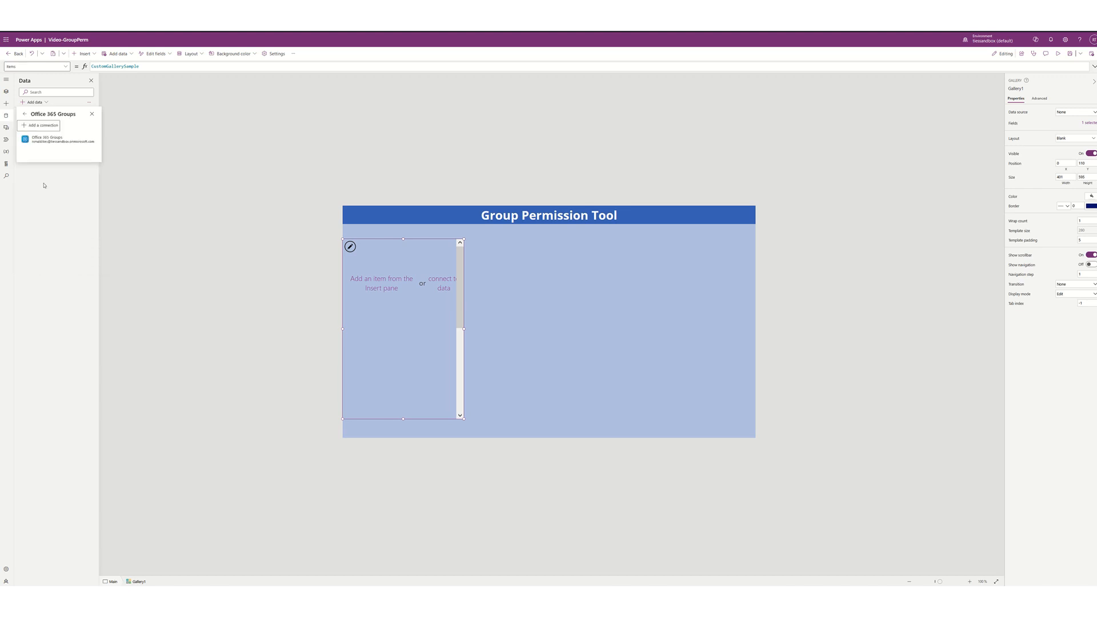
pyautogui.click(45, 141)
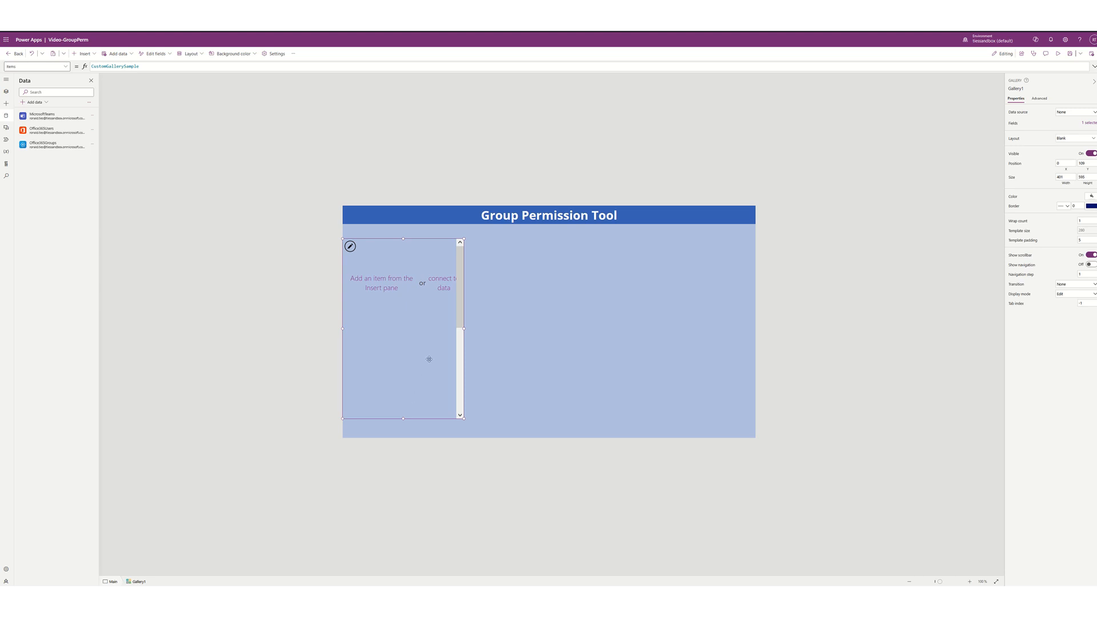
pyautogui.click(252, 69)
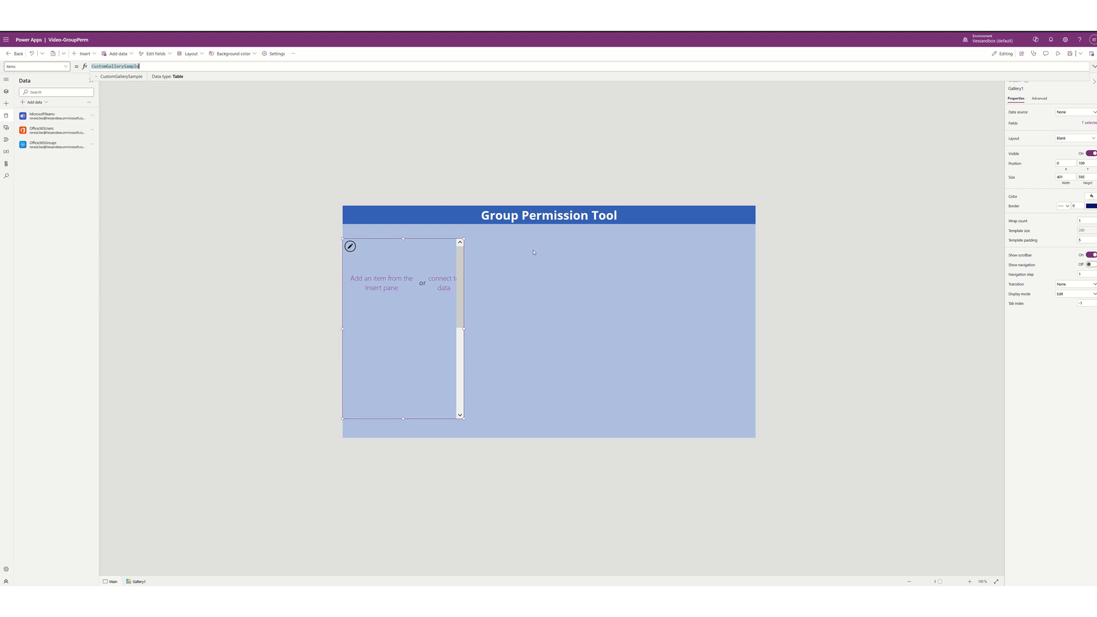
# - Replace Gallery1's Items with the pasted Sort/Filter formula over Office365Groups.ListOwnedGroupsV2().value
pyautogui.scroll(6, 538, 299)
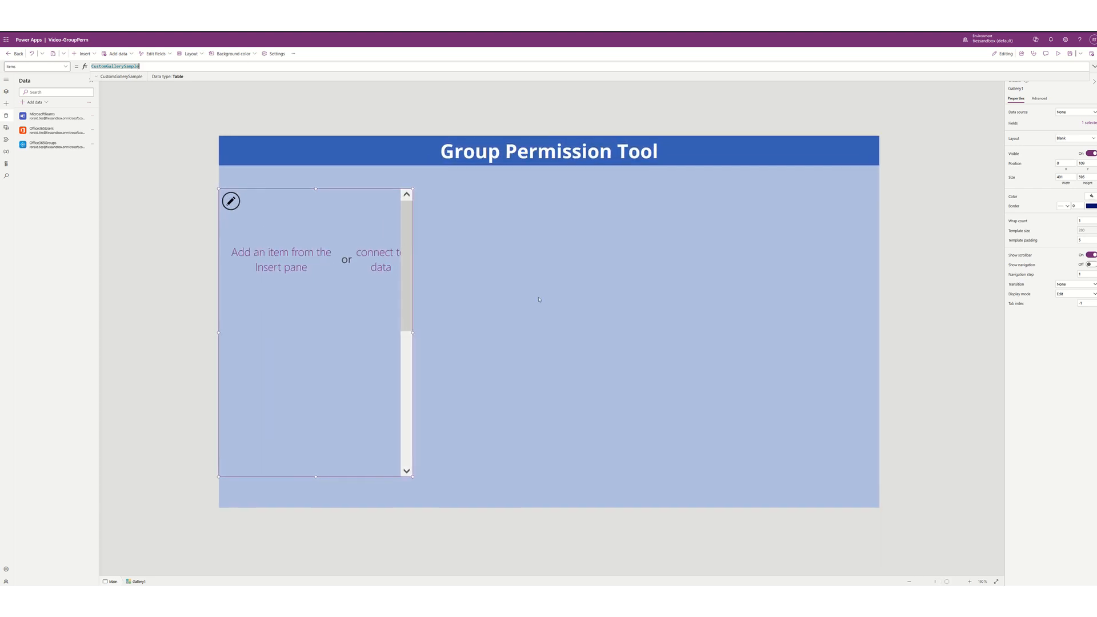
pyautogui.click(350, 92)
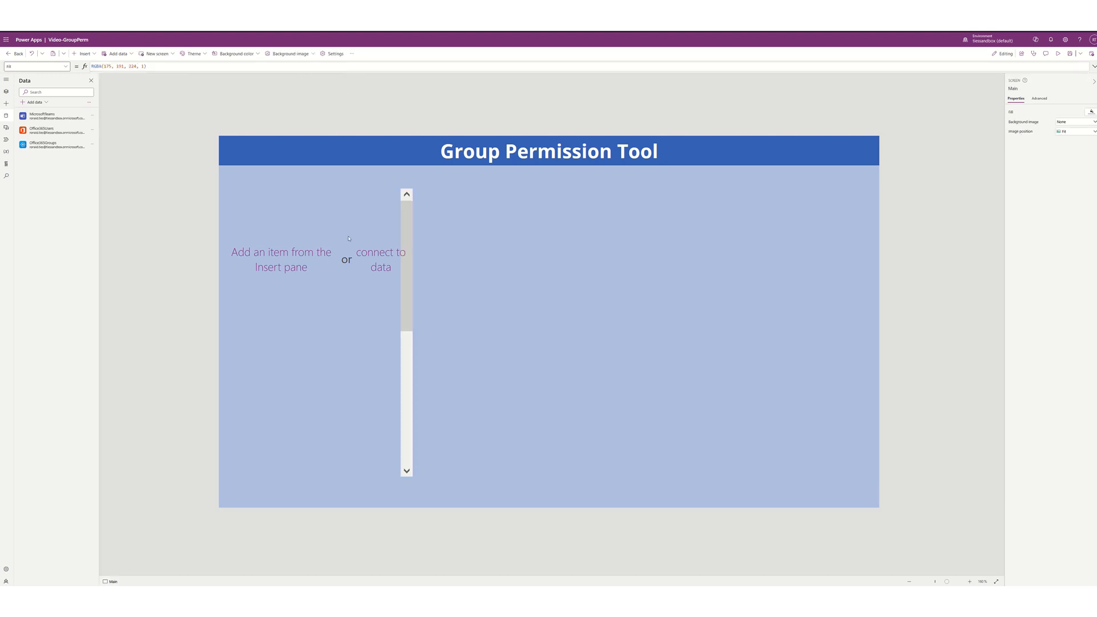
pyautogui.click(299, 336)
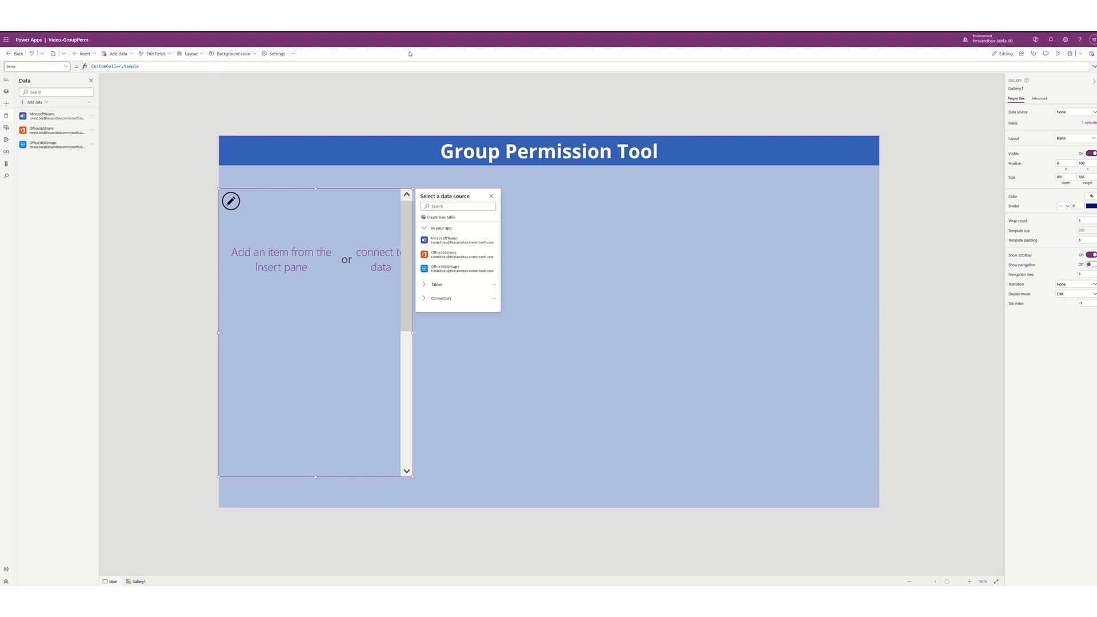
pyautogui.click(1093, 67)
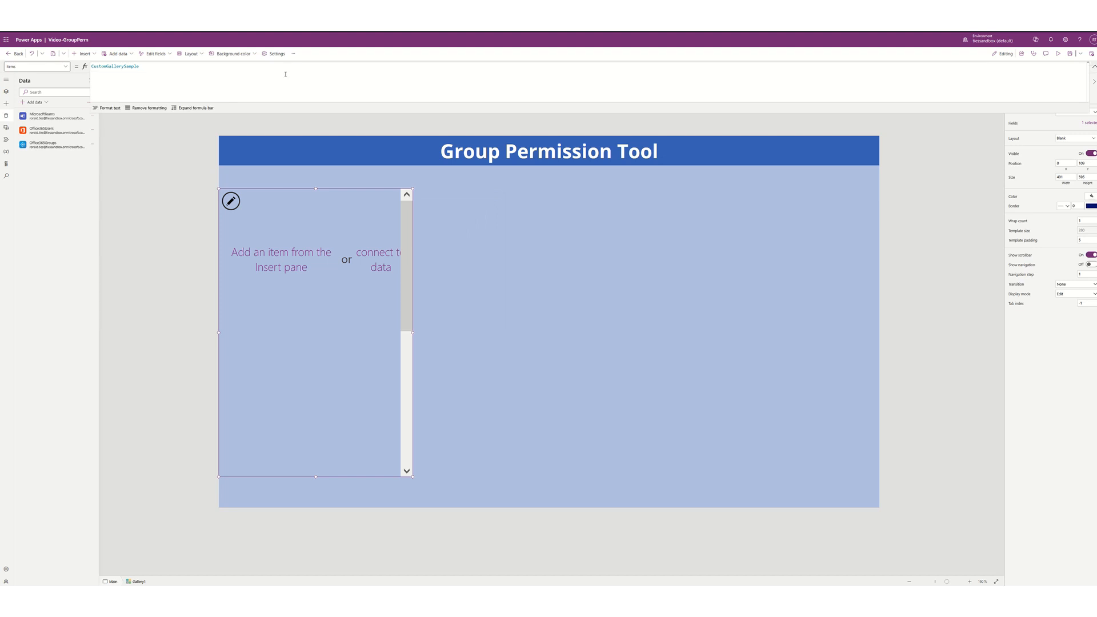
pyautogui.click(178, 73)
pyautogui.hotkey('ctrl', 'a')
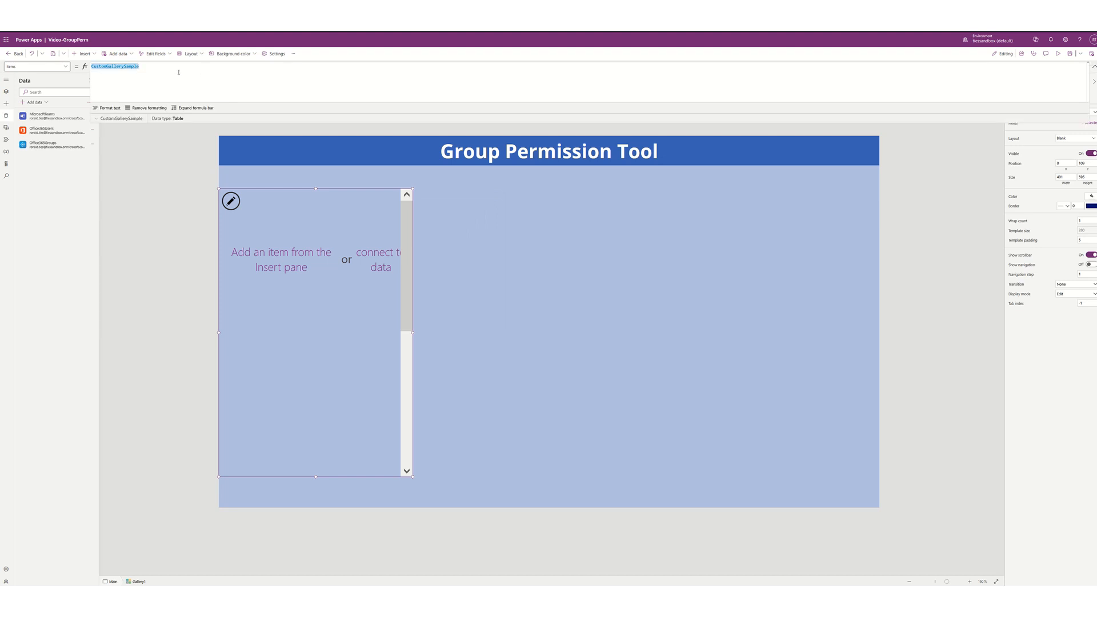
pyautogui.write('Sort(     If(IsBlank(Dropdown2),         Office365Groups.ListOwnedGroupsV2().value,             Filter(Office365Groups.ListOwnedGroupsV2().value,txtFilterText.Text in displayName)),displayName,                 varSorting')
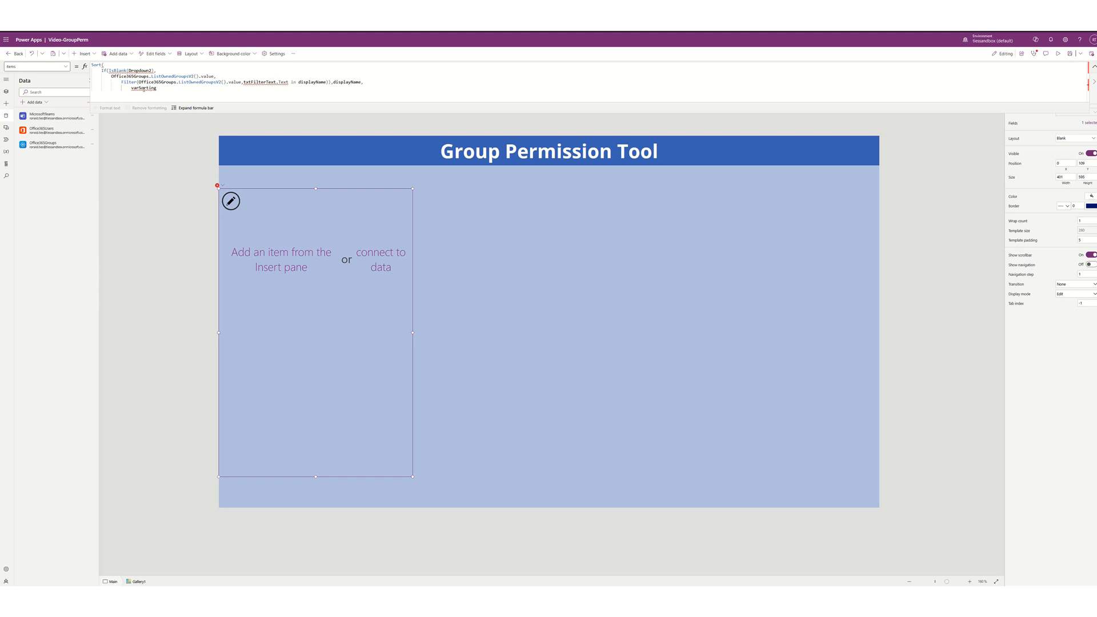
pyautogui.moveTo(144, 88)
pyautogui.moveTo(111, 76); pyautogui.dragTo(212, 76)
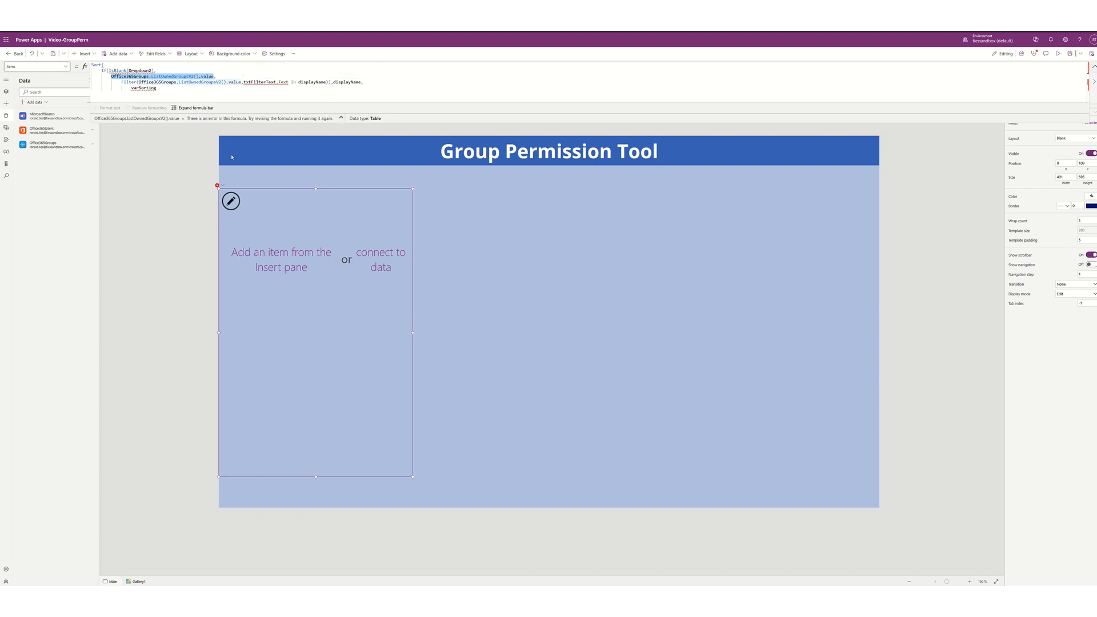
# - Paste four Set statements, including varSorting as SortOrder.Ascending, into the App's OnStart
pyautogui.click(6, 92)
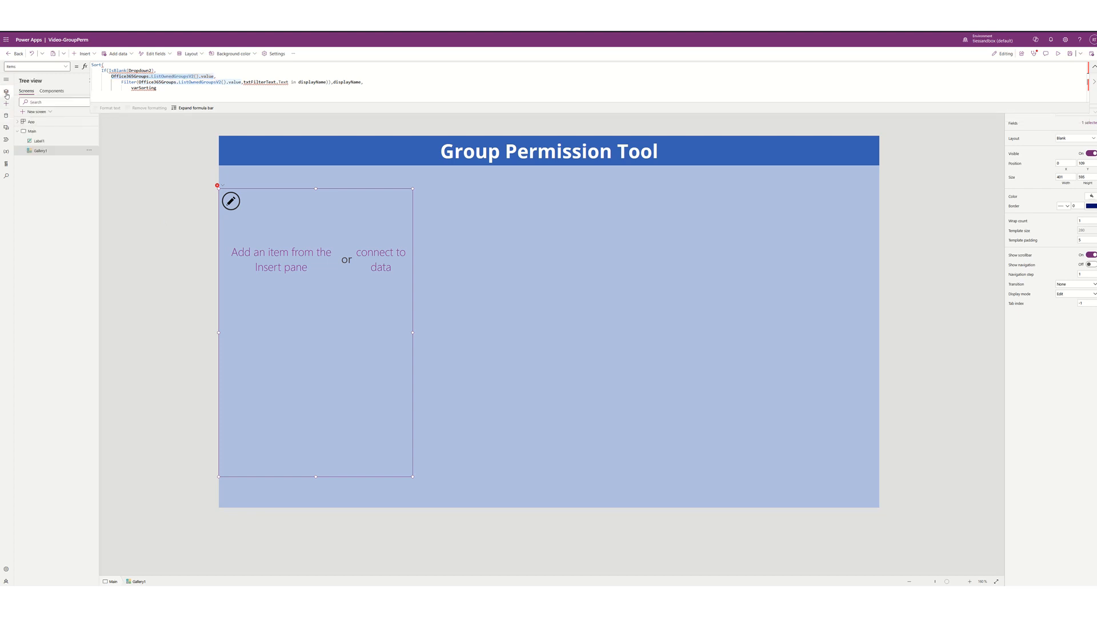
pyautogui.click(33, 121)
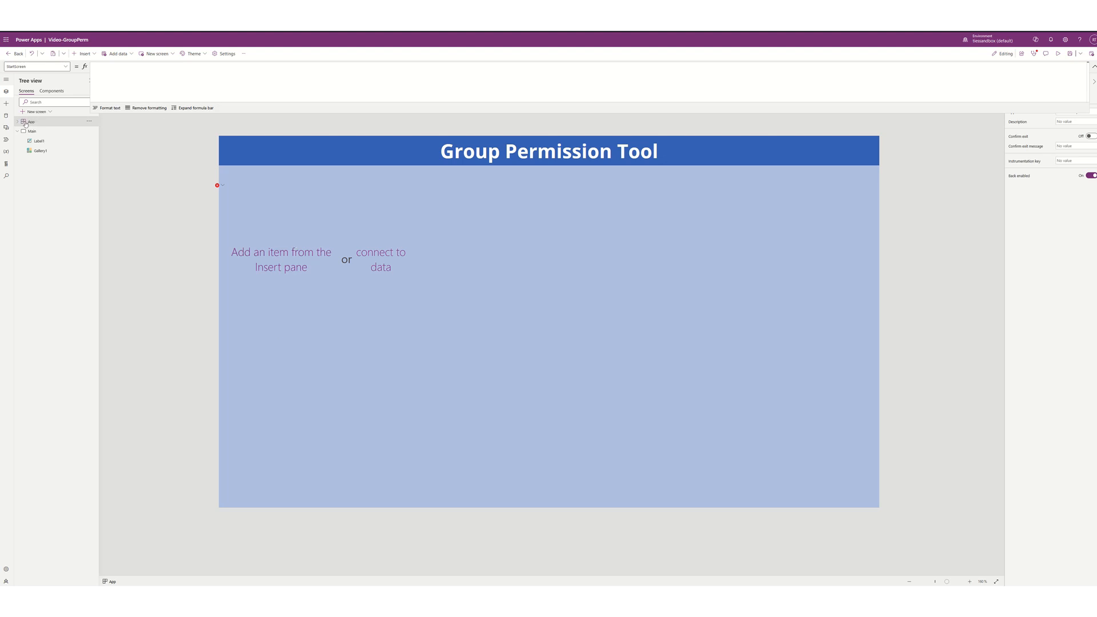
pyautogui.click(66, 67)
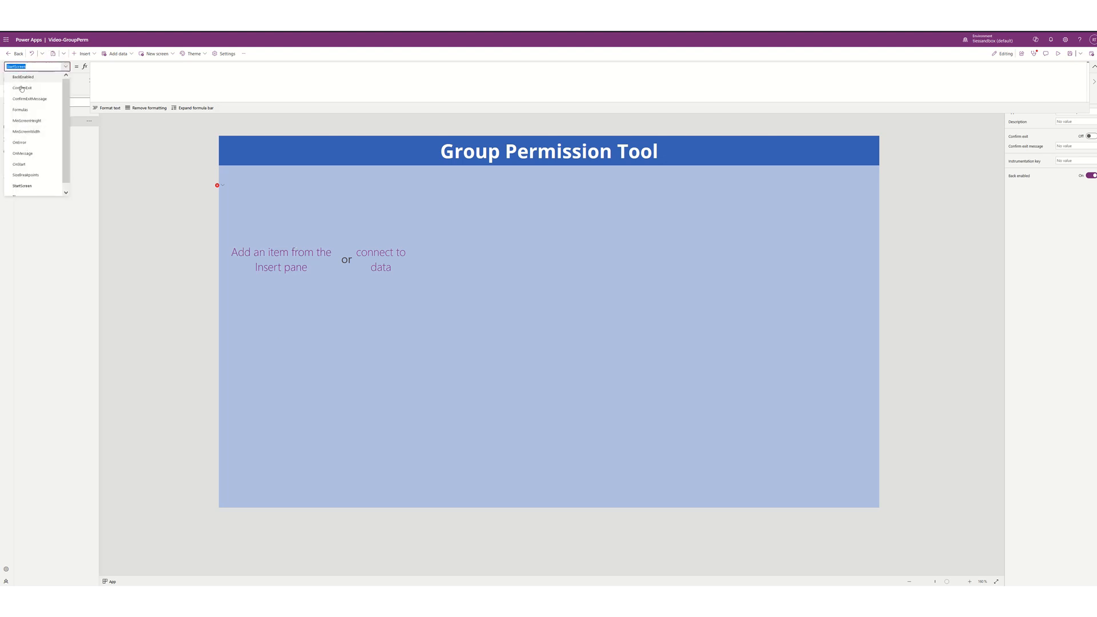
pyautogui.click(19, 165)
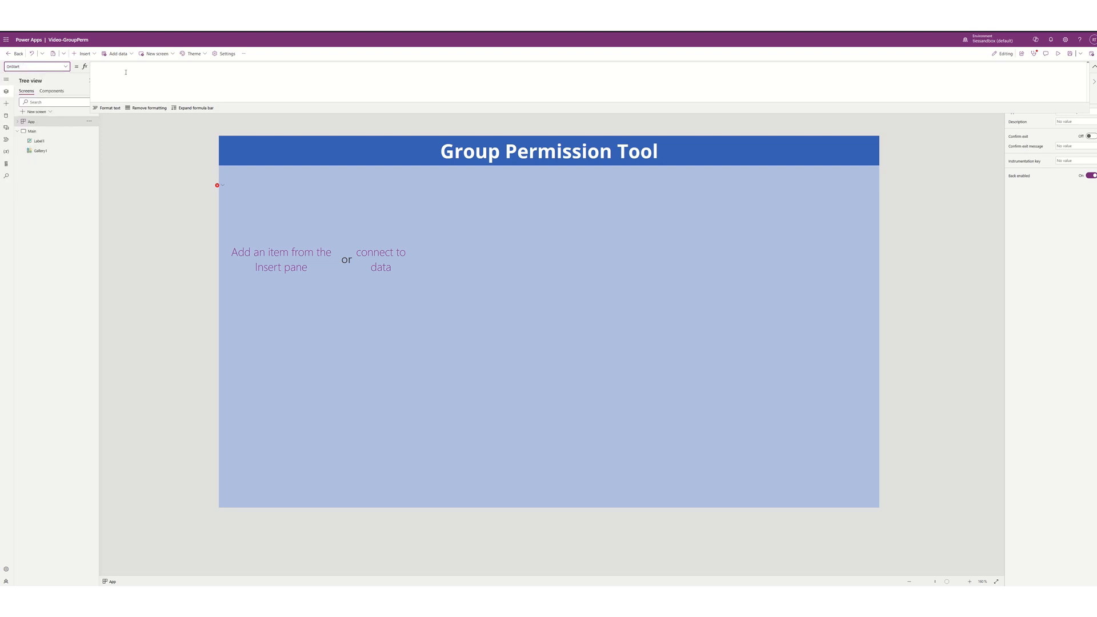
pyautogui.write('Set(varBatchAdd,false); Set(varBatchAddInst,false); Set(varTeamSort,true); Set(varSorting,SortOrder.Ascending);')
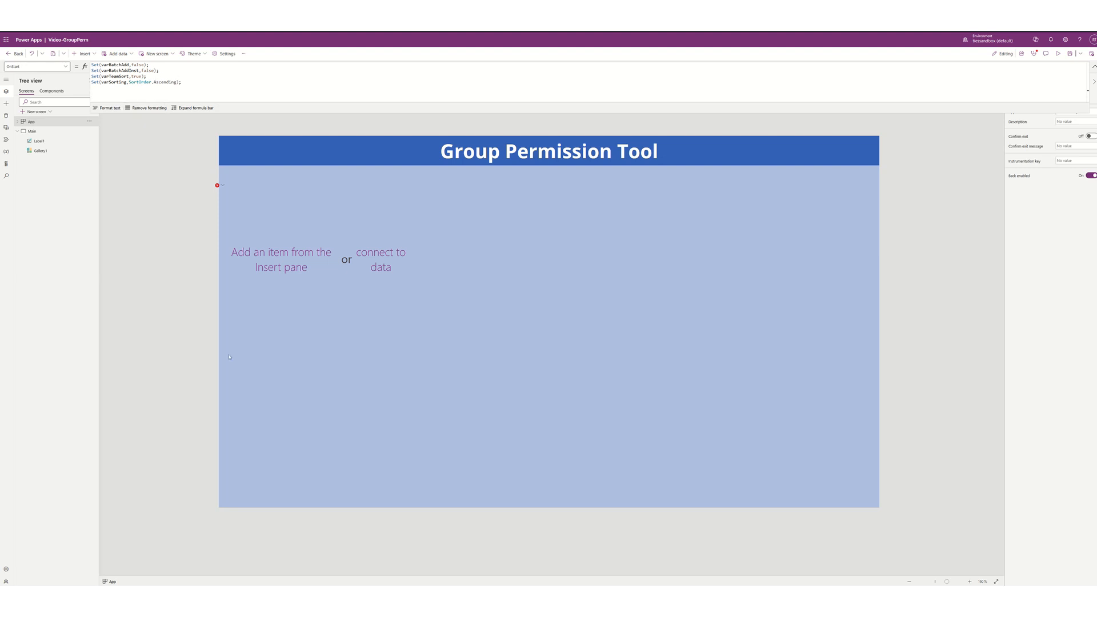
pyautogui.click(292, 354)
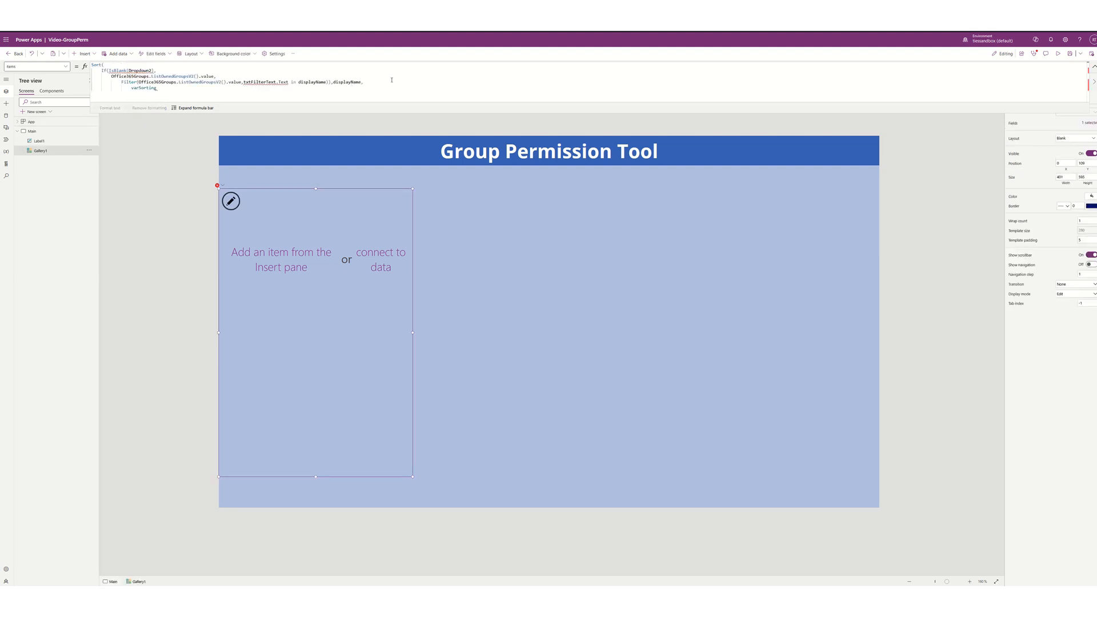
# - Comment out the Sort and If lines of Gallery1's Items formula with //
pyautogui.moveTo(391, 79); pyautogui.dragTo(391, 78)
pyautogui.click(144, 87)
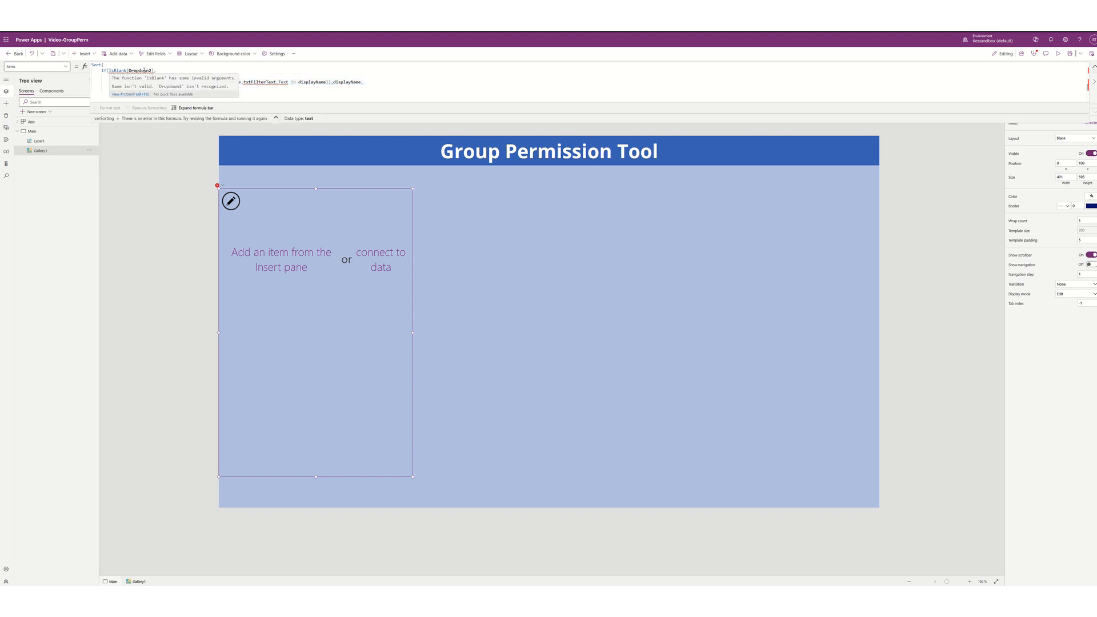
pyautogui.moveTo(267, 82)
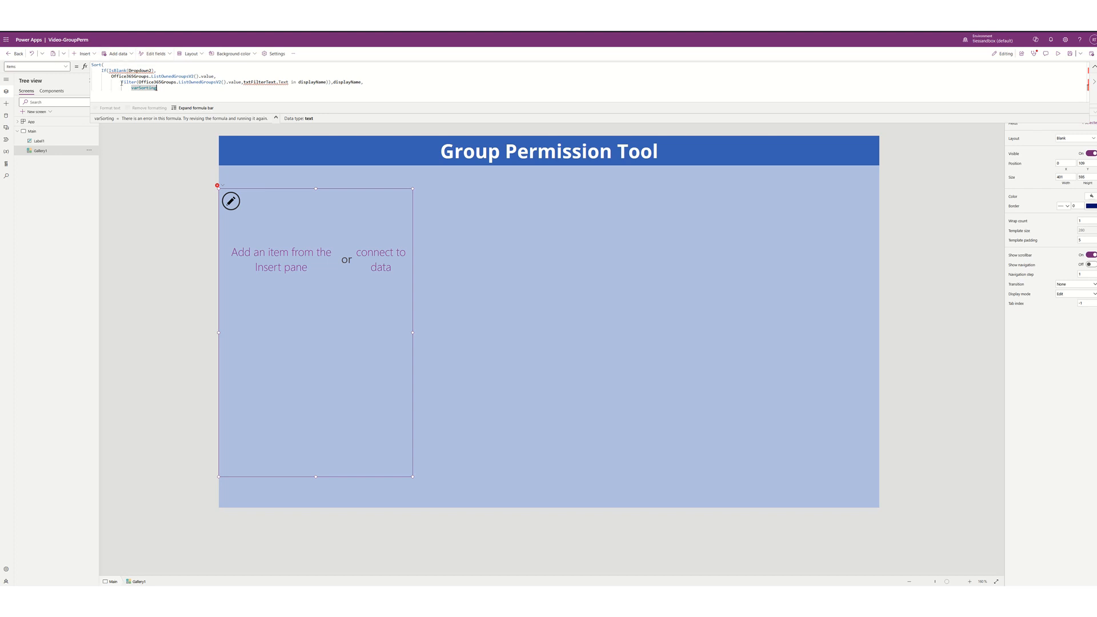
pyautogui.click(93, 65)
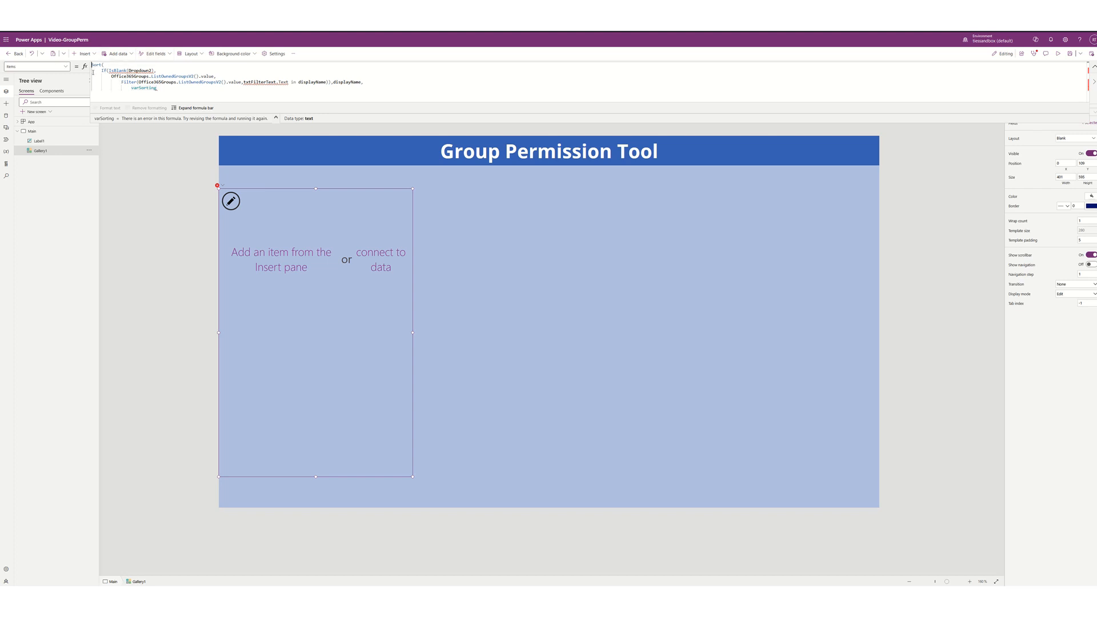
pyautogui.write('//')
pyautogui.click(101, 70)
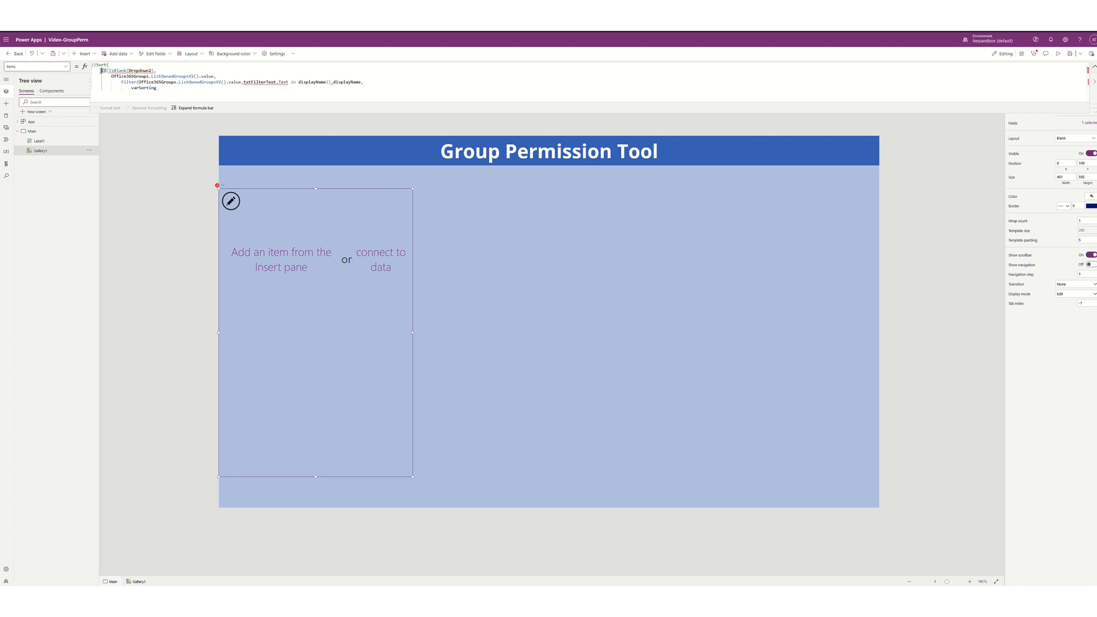
pyautogui.write('//')
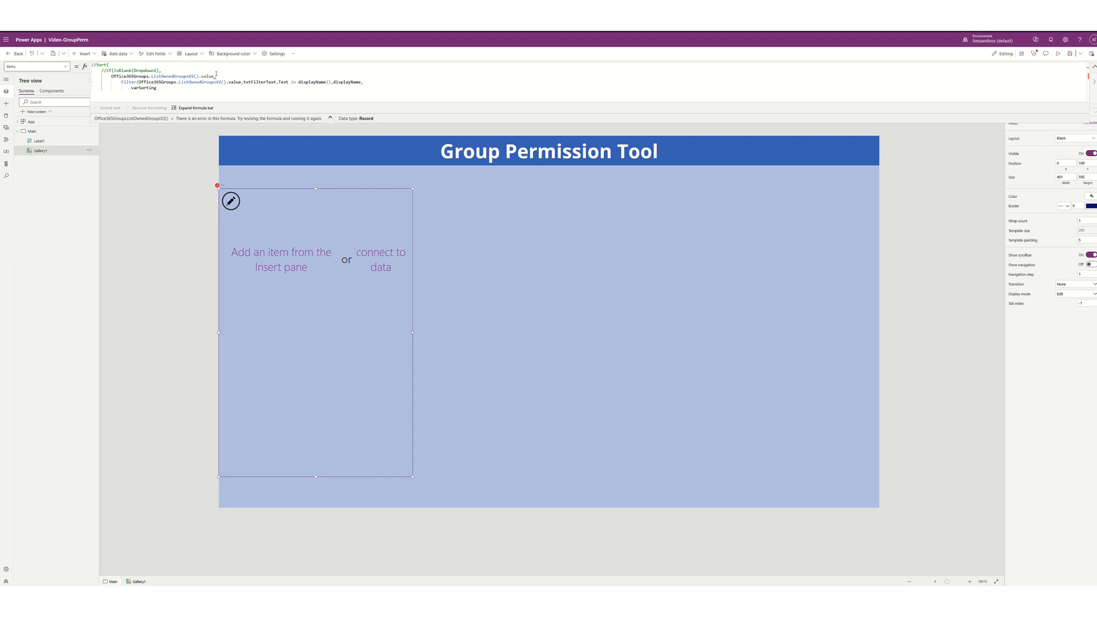
pyautogui.write(',')
# - Comment out the Filter line, then shrink the gallery row template to 26 high
pyautogui.press('BackSpace')
pyautogui.press('Return')
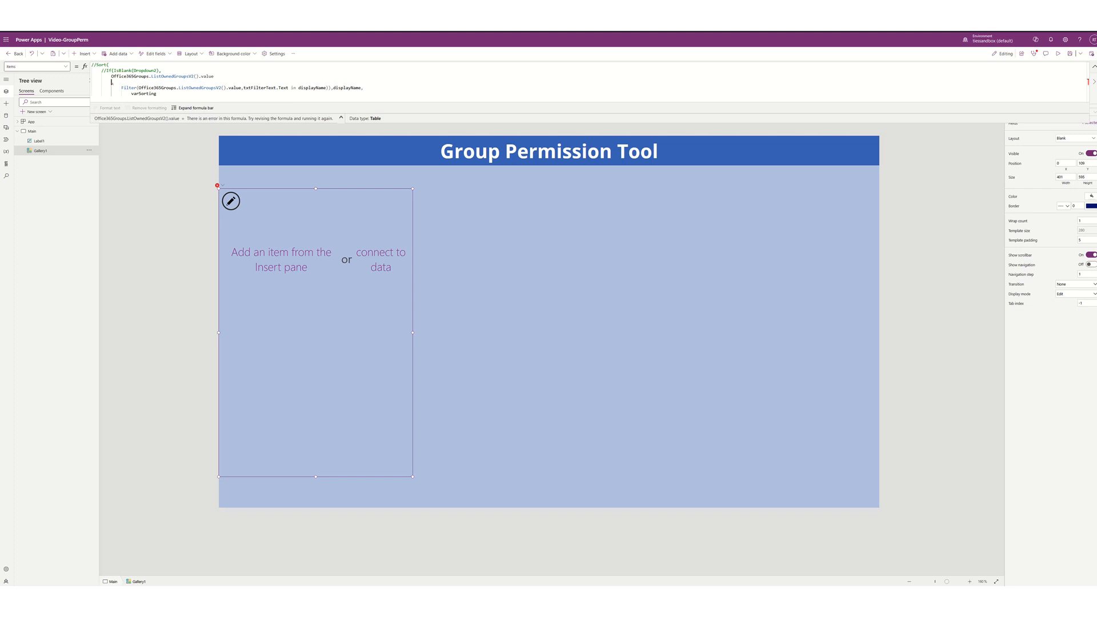
pyautogui.write(',')
pyautogui.press('Delete')
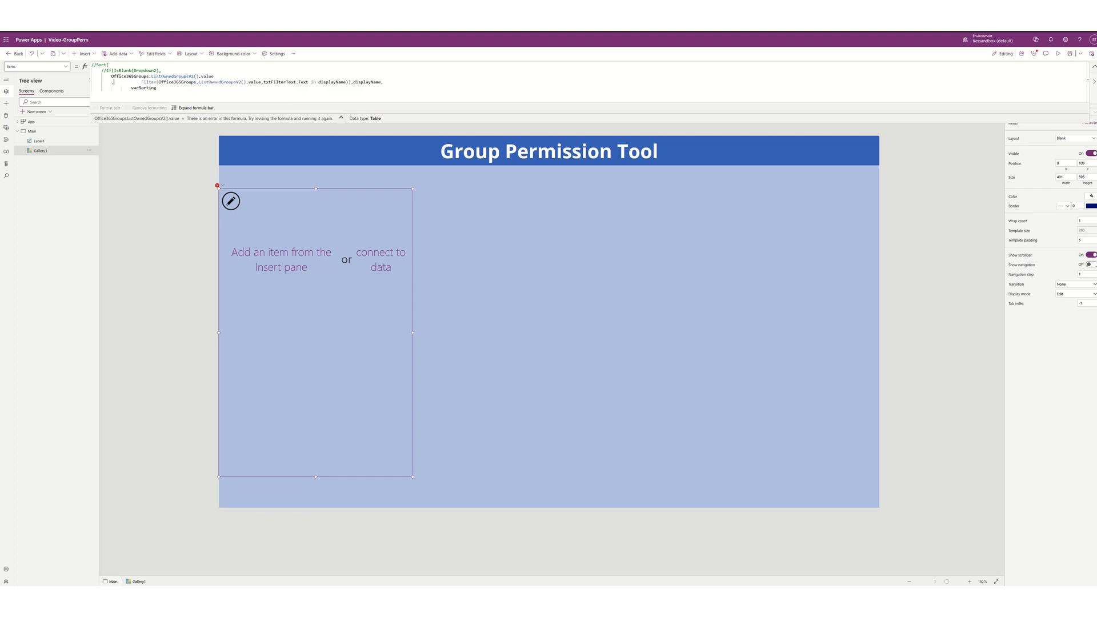
pyautogui.press('Delete')
pyautogui.press('Delete')
pyautogui.press('Delete')
pyautogui.press('Delete')
pyautogui.press('Delete')
pyautogui.press('Delete')
pyautogui.press('Delete')
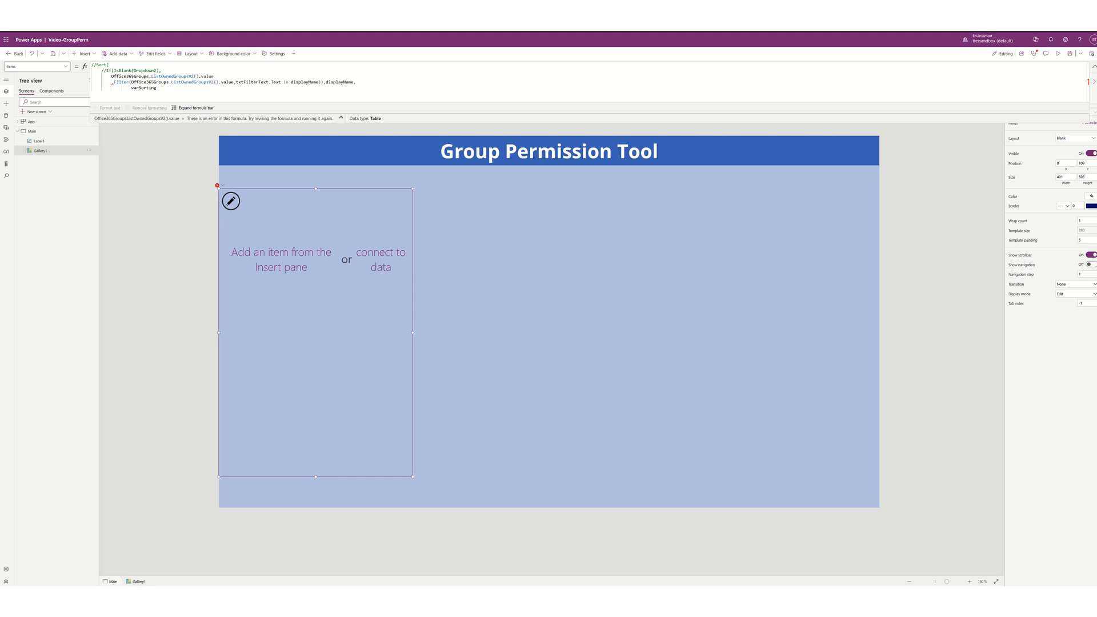
pyautogui.write('//')
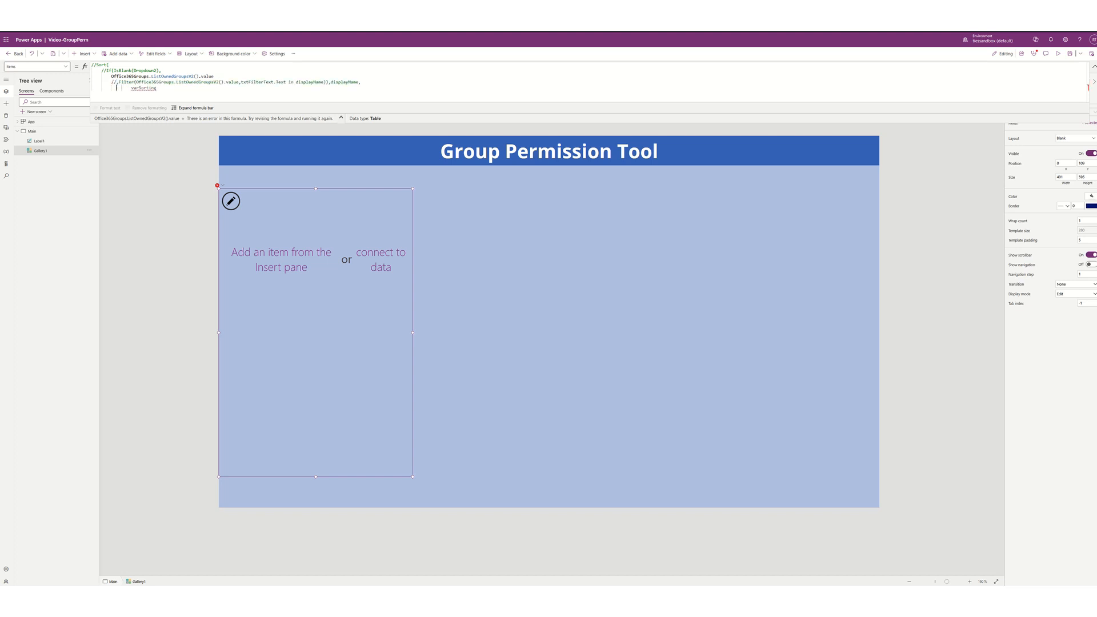
pyautogui.write('//')
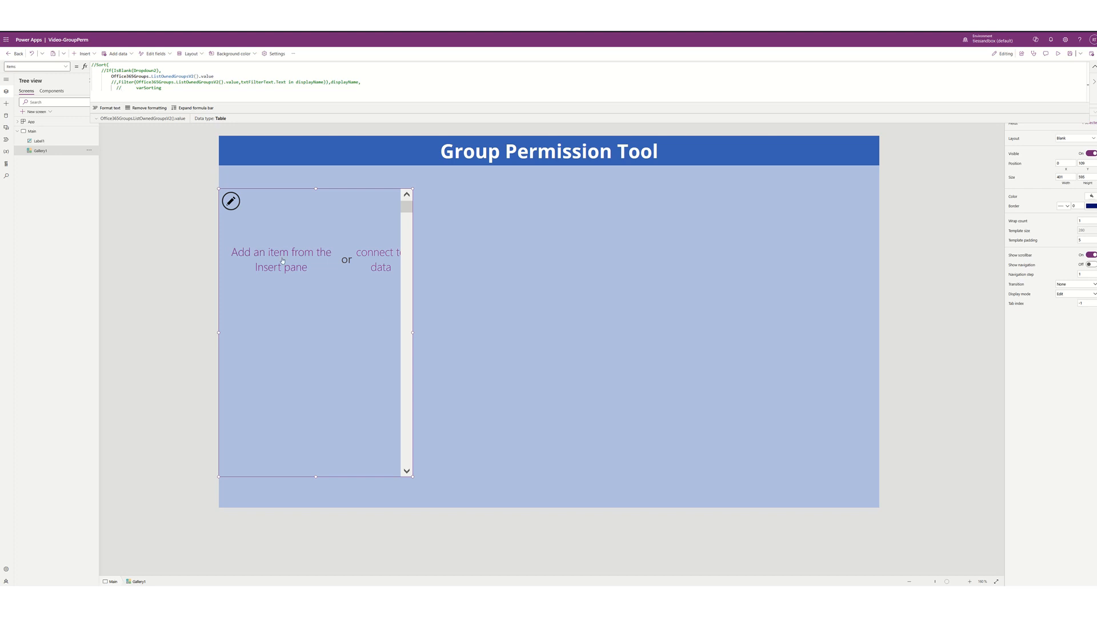
pyautogui.click(231, 202)
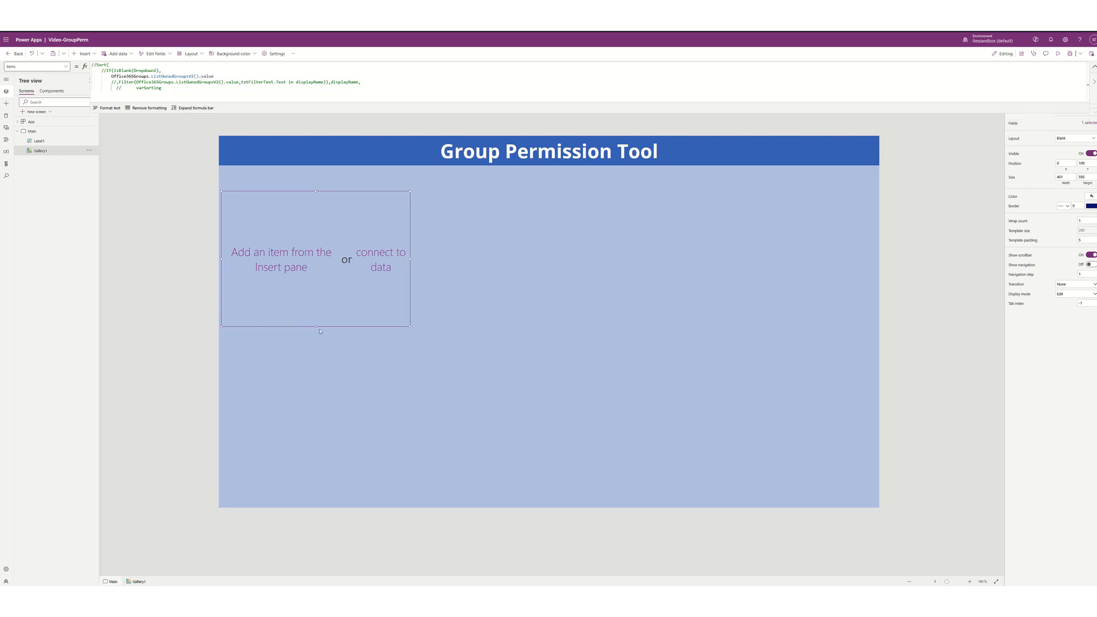
pyautogui.moveTo(315, 326); pyautogui.dragTo(297, 203)
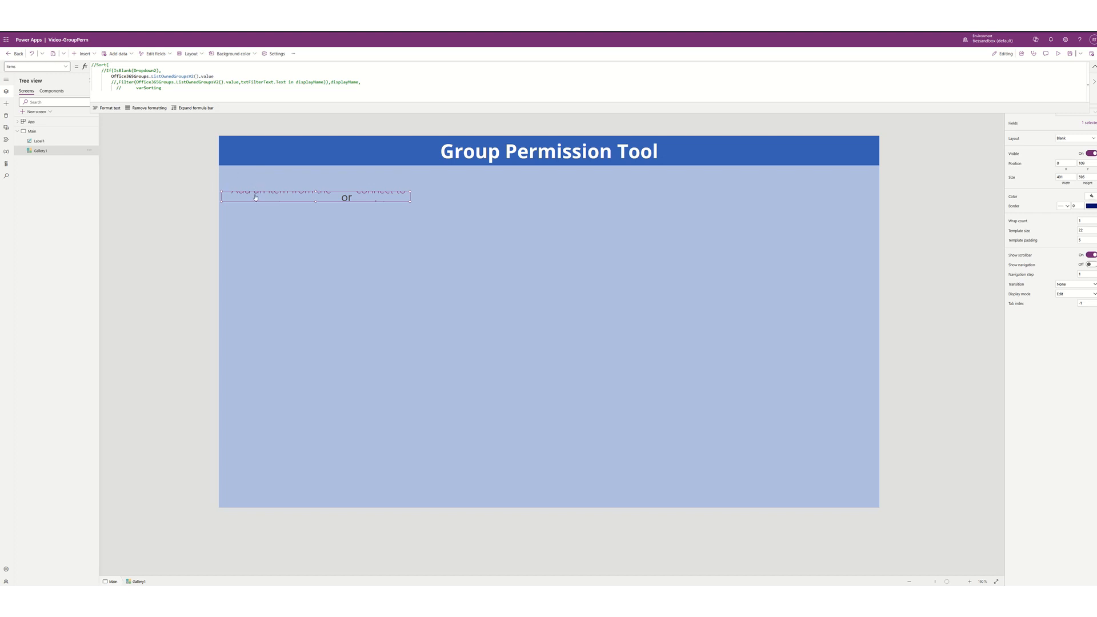
# - Add a text label to the gallery template, move it to the row's left edge, and widen it to 270
pyautogui.click(94, 54)
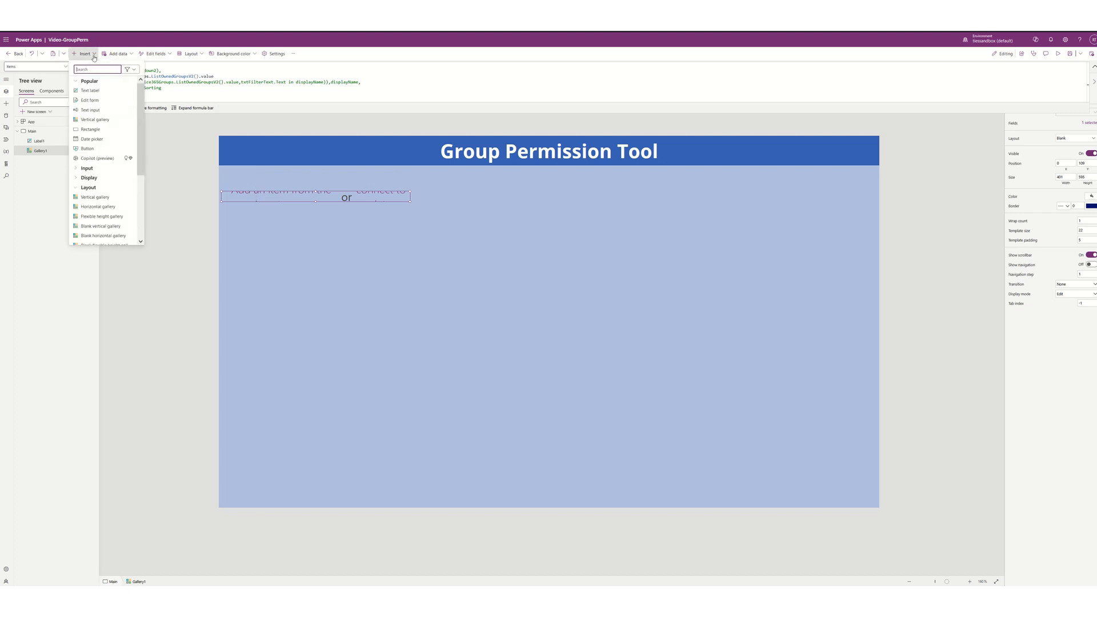
pyautogui.click(90, 90)
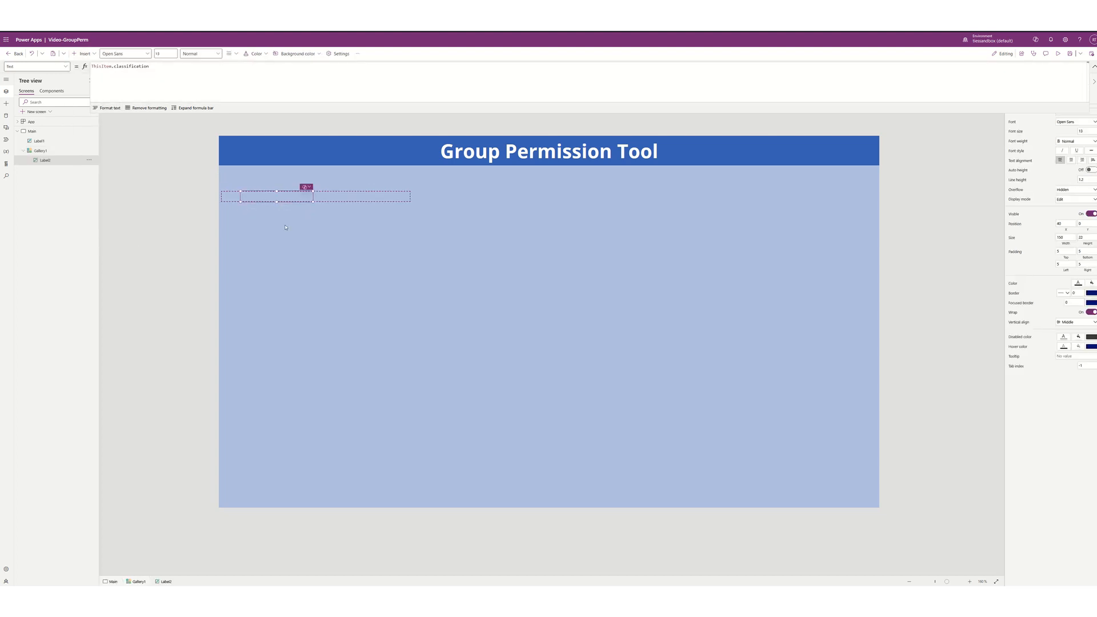
pyautogui.click(264, 195)
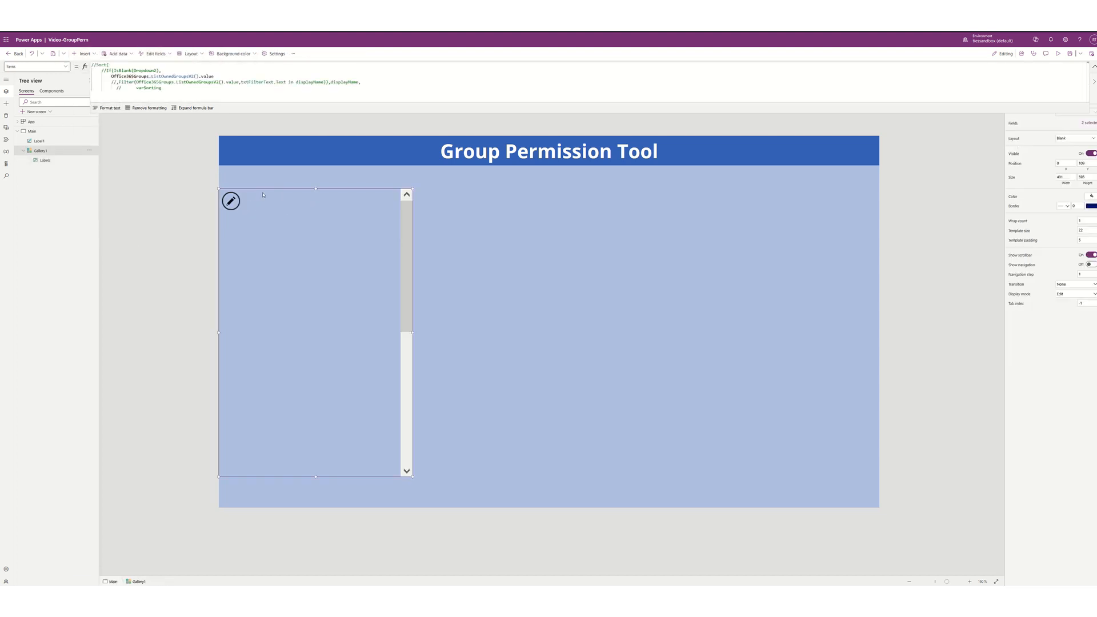
pyautogui.click(236, 202)
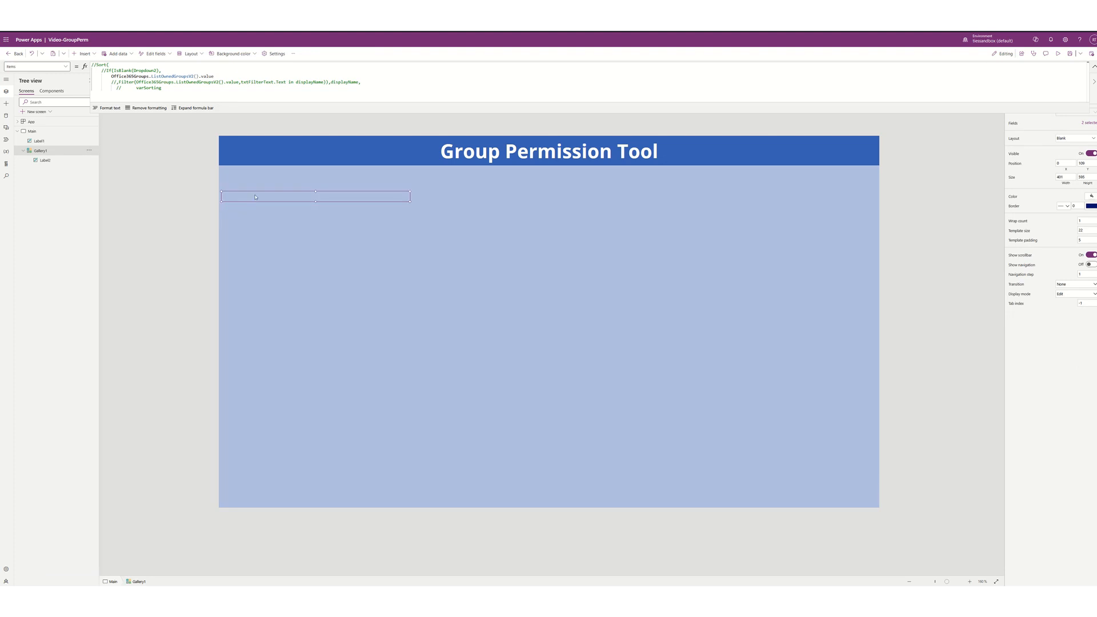
pyautogui.click(255, 197)
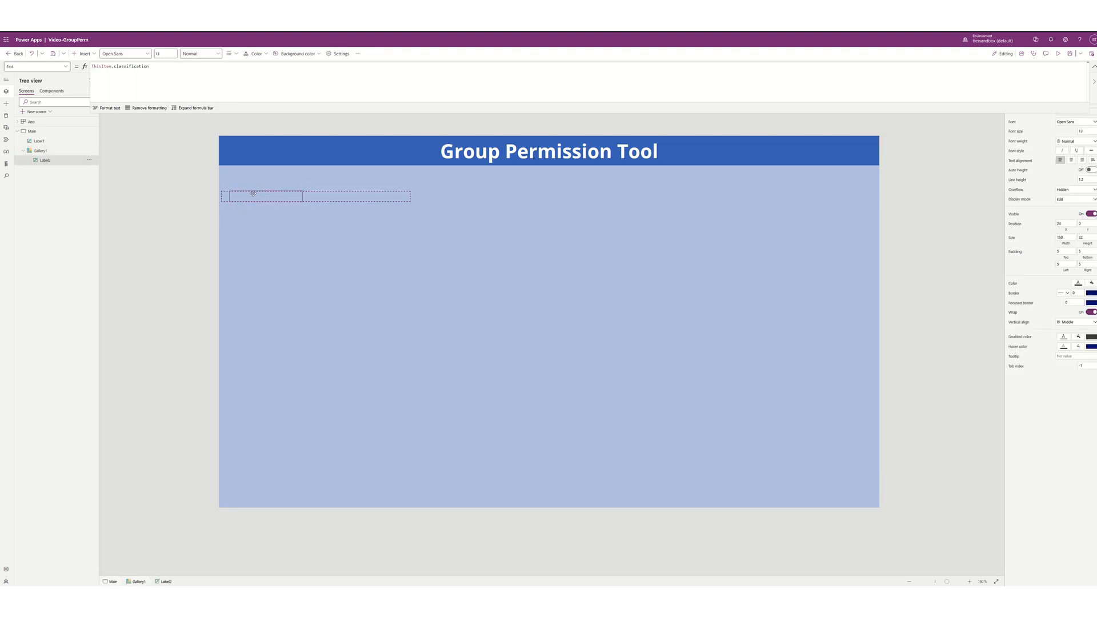
pyautogui.moveTo(253, 193); pyautogui.dragTo(259, 193)
pyautogui.moveTo(329, 203); pyautogui.dragTo(364, 206)
# - Set the label's Text to ThisItem.displayName so each row shows the group name
pyautogui.doubleClick(136, 67)
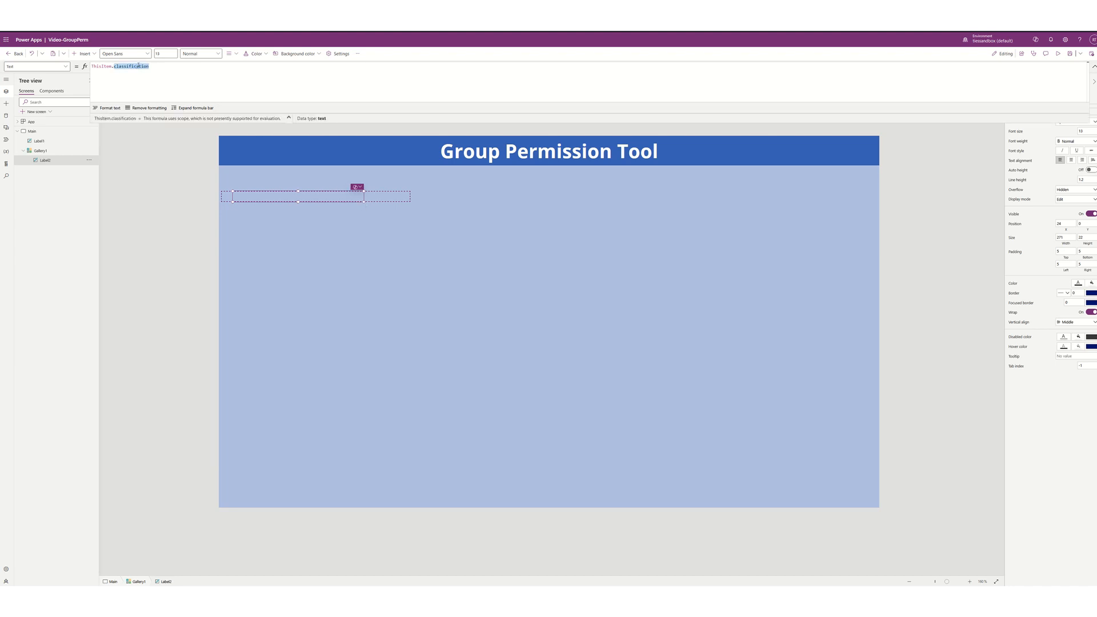
pyautogui.write('dis')
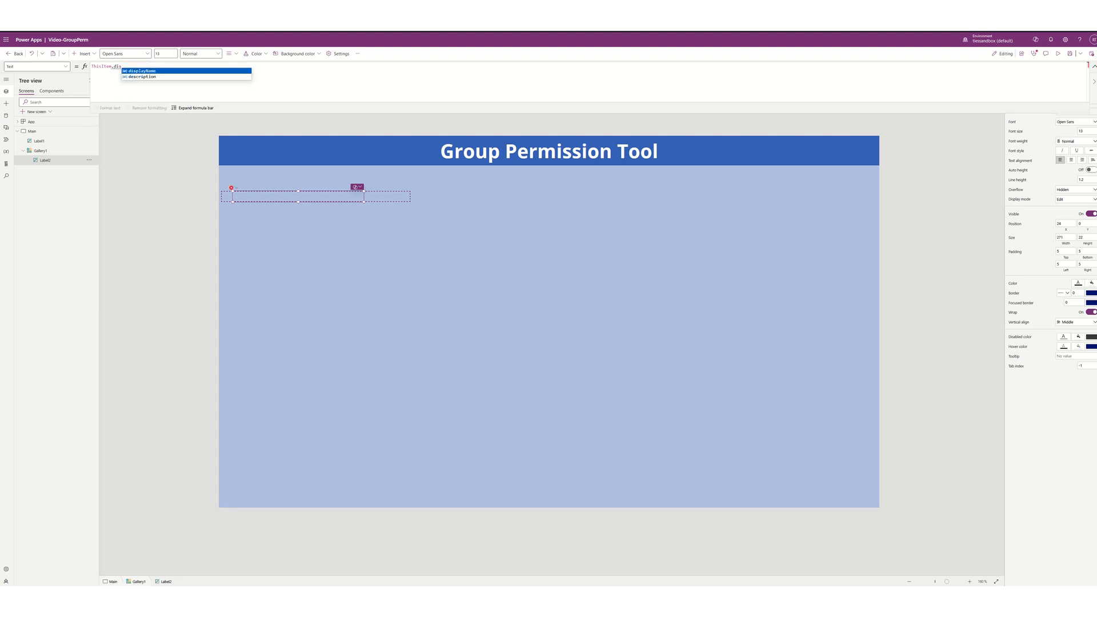
pyautogui.press('Tab')
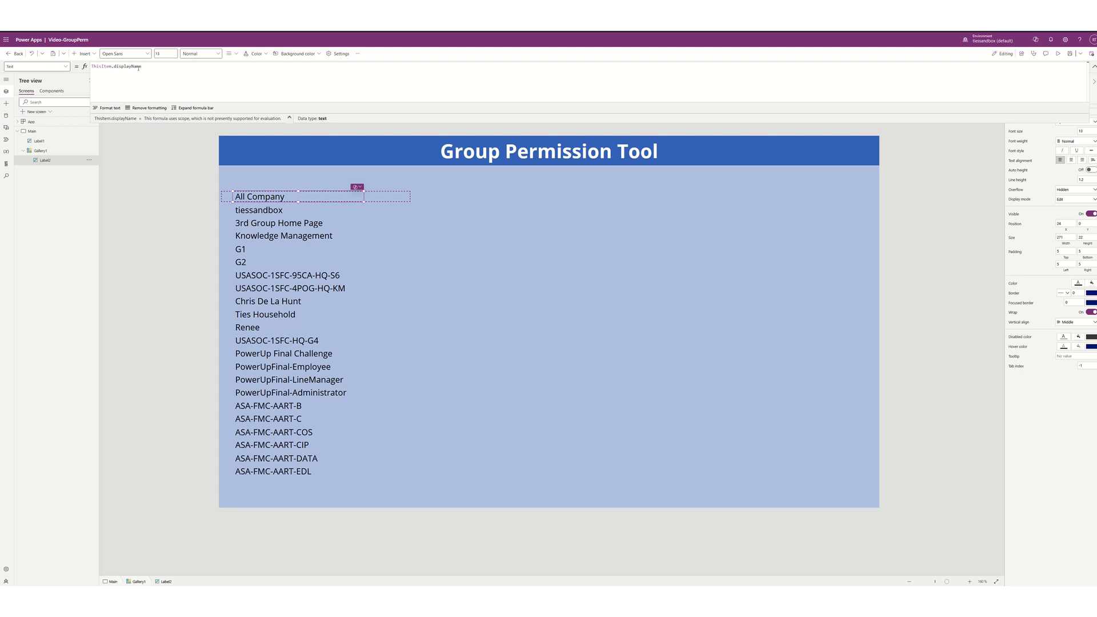
pyautogui.click(333, 346)
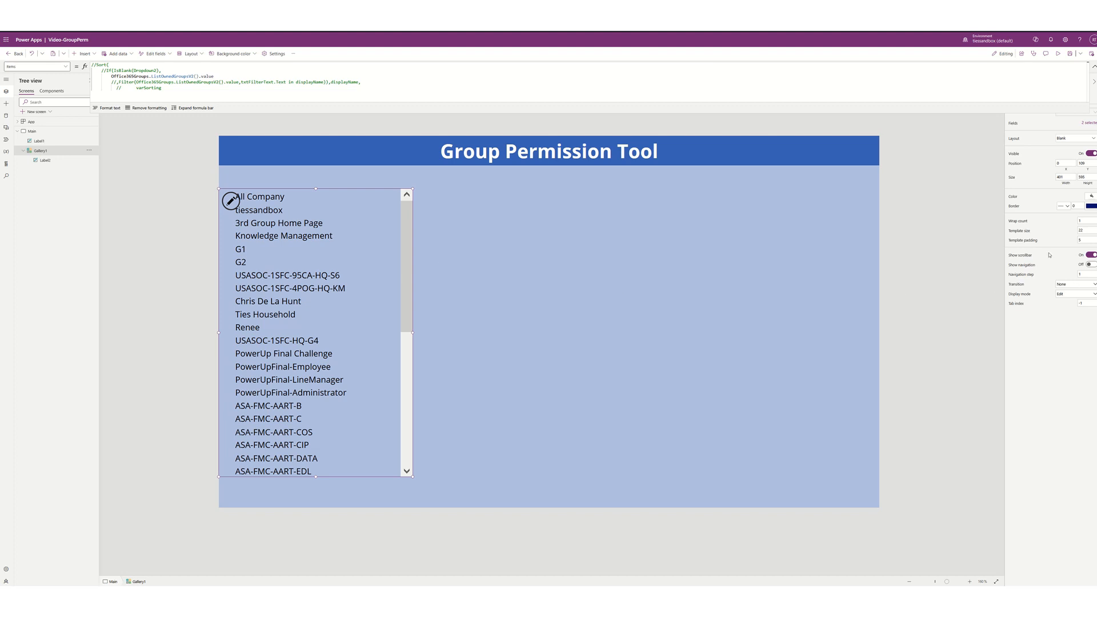
# - Hide Gallery1's scrollbar, enable navigation, set label height to 10 and row template size to 14
pyautogui.click(1091, 256)
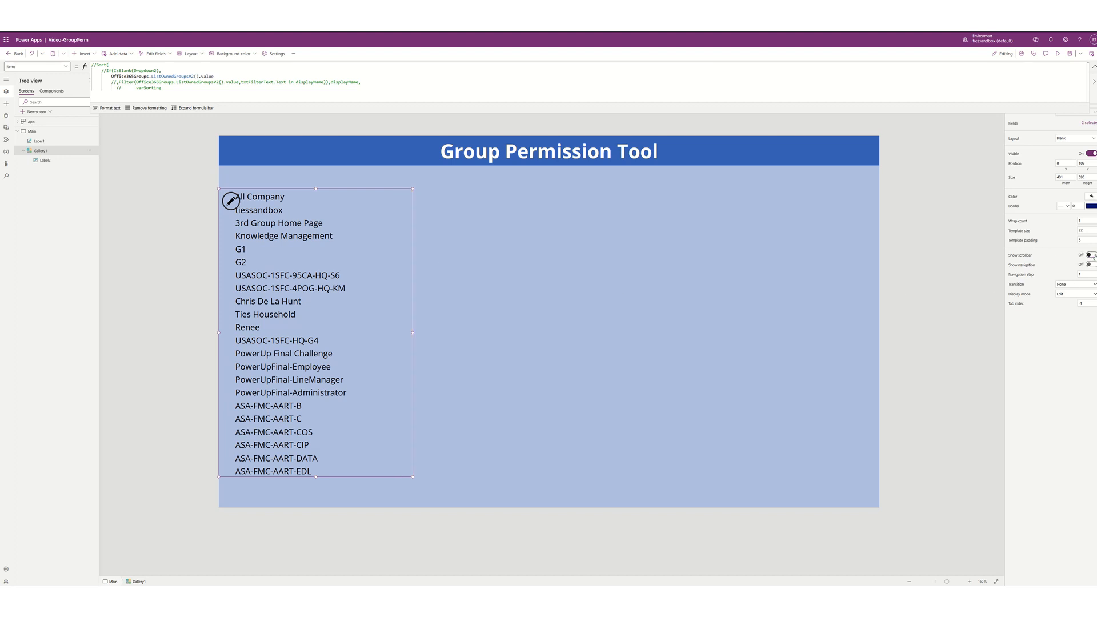
pyautogui.click(1091, 265)
pyautogui.click(270, 199)
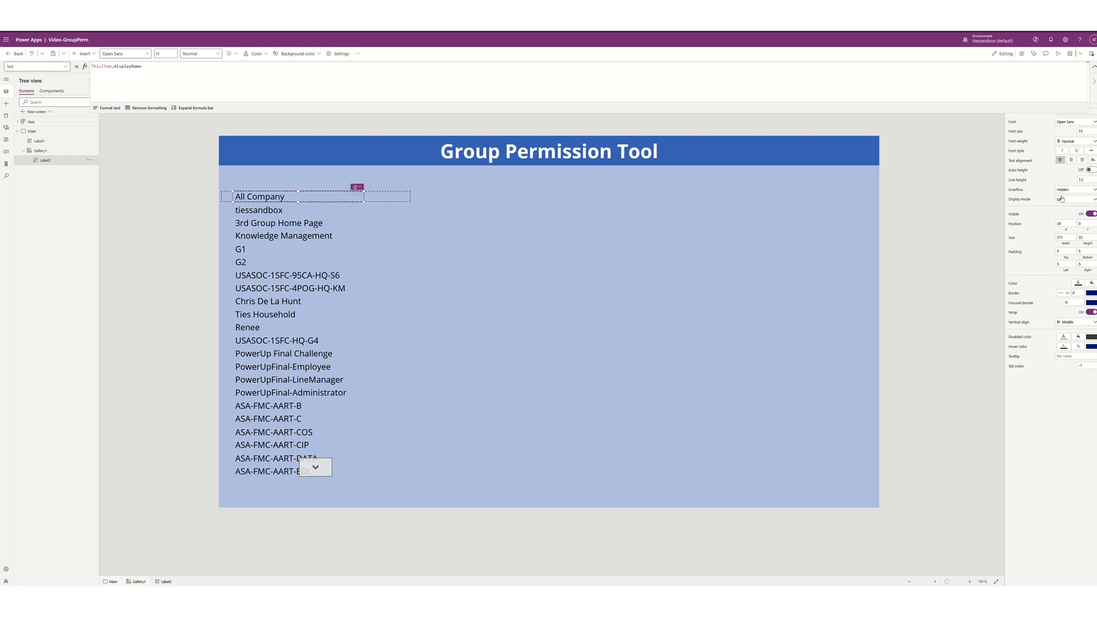
pyautogui.click(1086, 132)
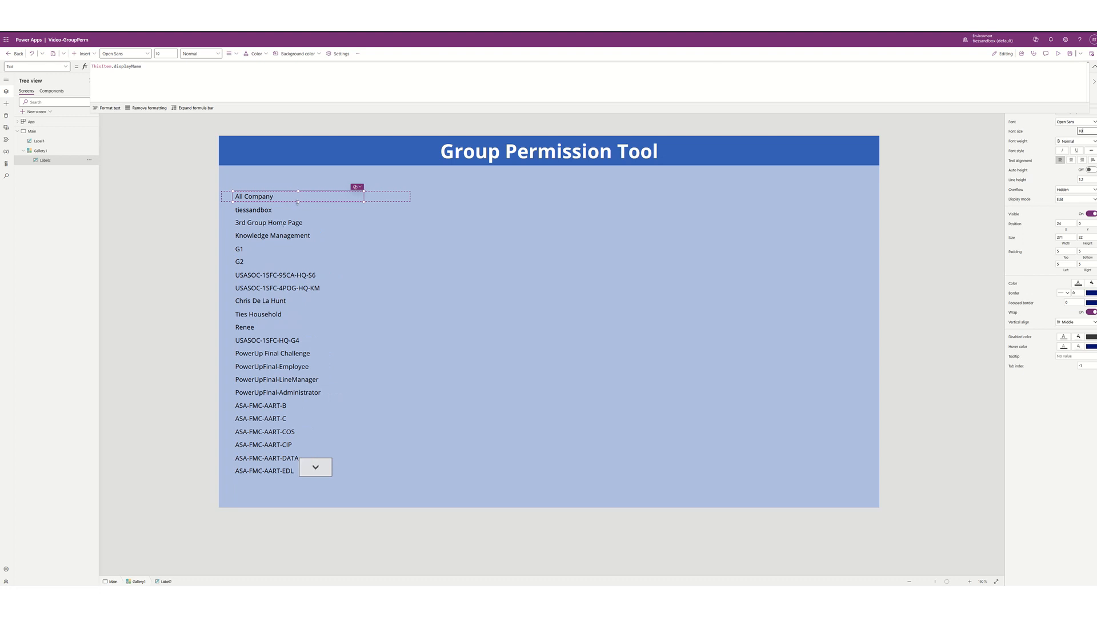
pyautogui.moveTo(298, 202); pyautogui.dragTo(297, 199)
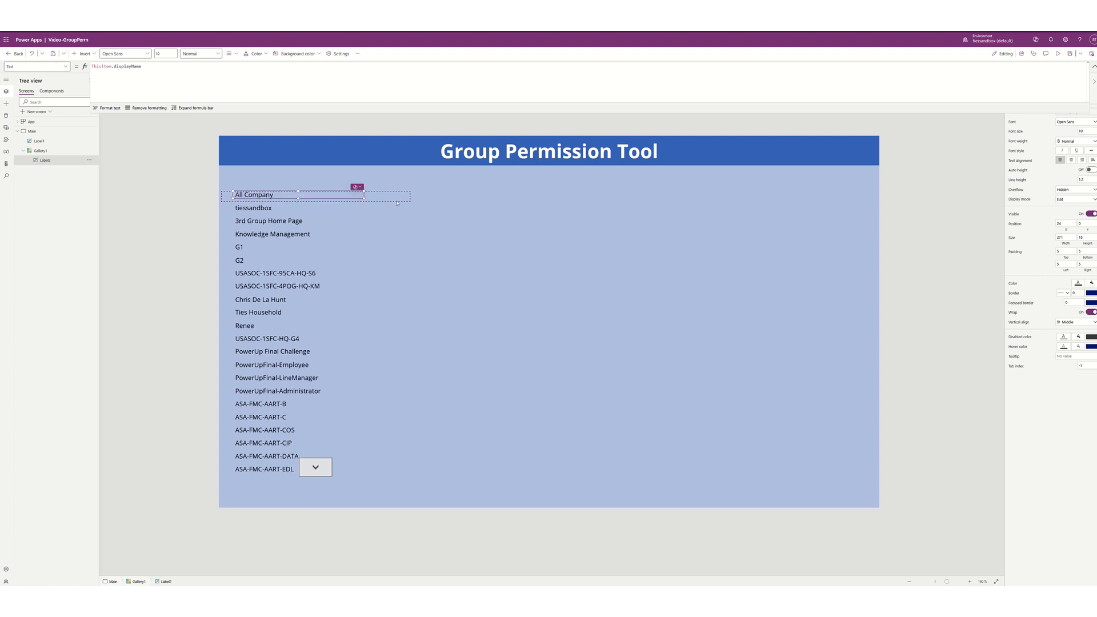
pyautogui.click(388, 201)
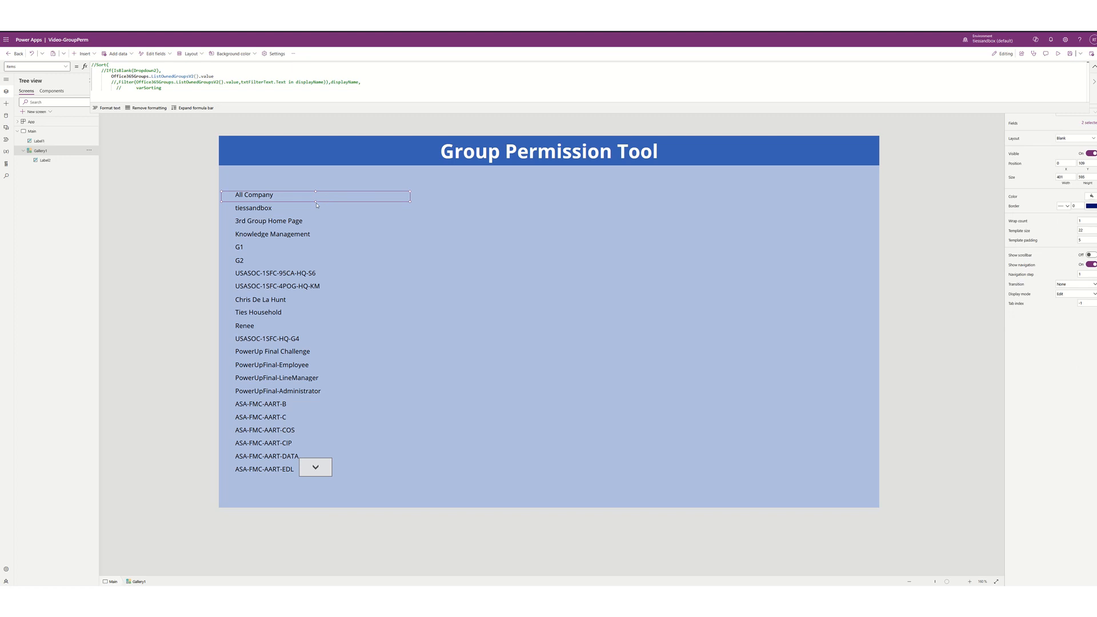
pyautogui.moveTo(316, 201); pyautogui.dragTo(316, 198)
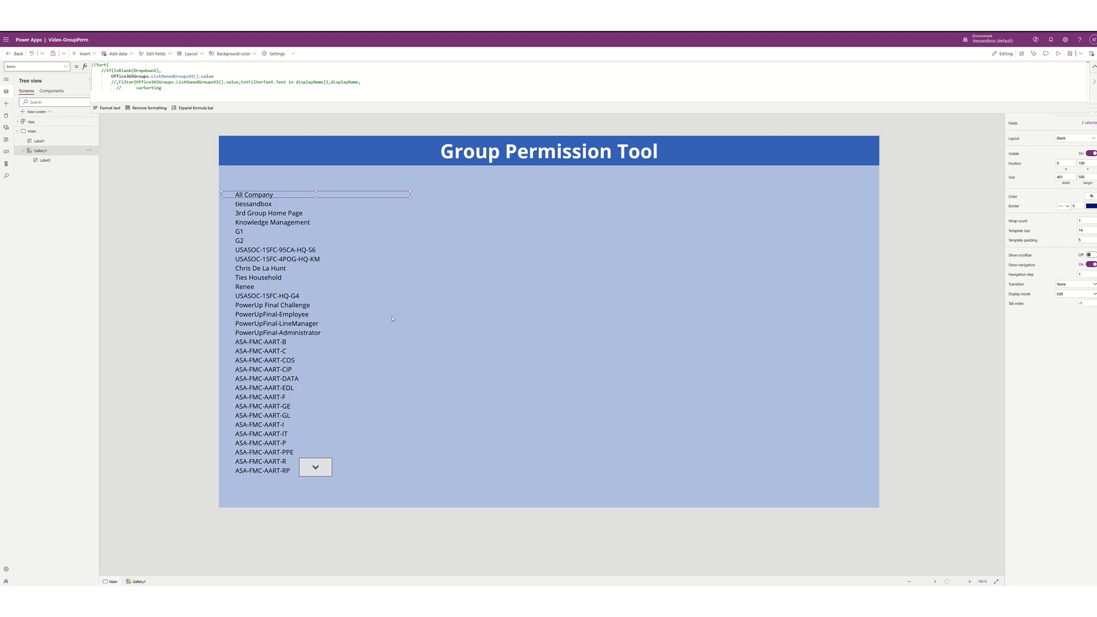
pyautogui.click(558, 318)
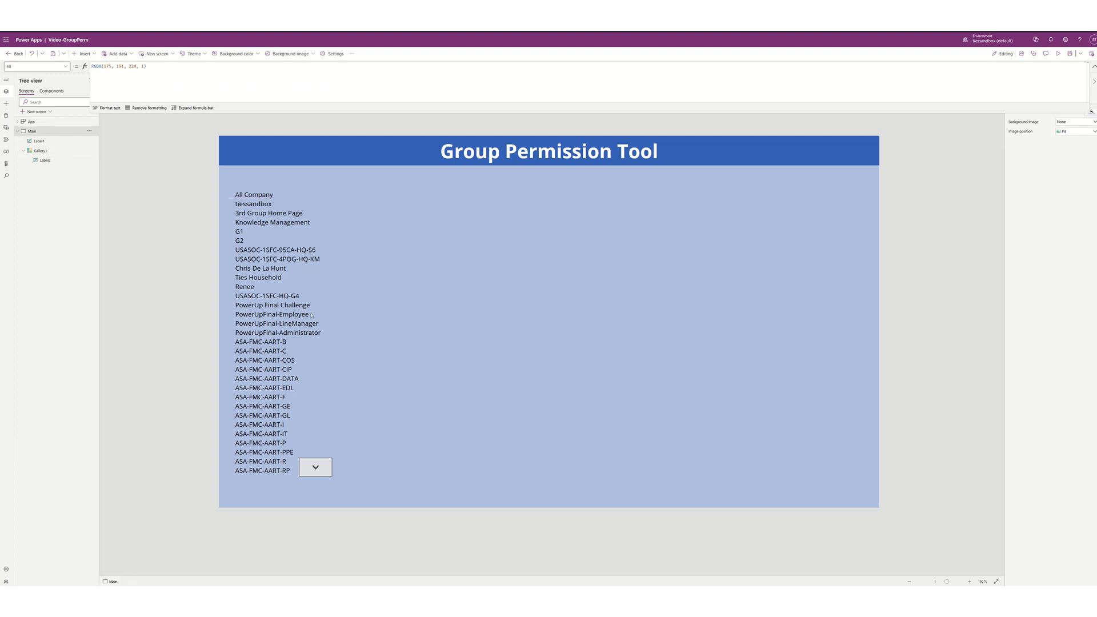
pyautogui.click(316, 470)
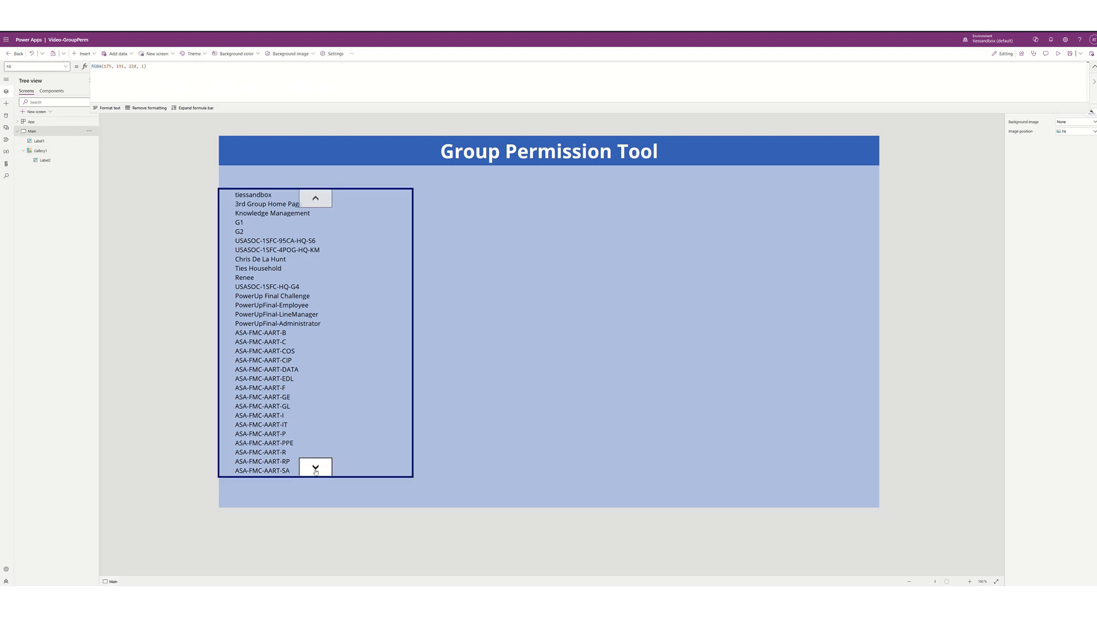
pyautogui.click(315, 471)
pyautogui.click(316, 472)
pyautogui.click(315, 471)
pyautogui.click(316, 471)
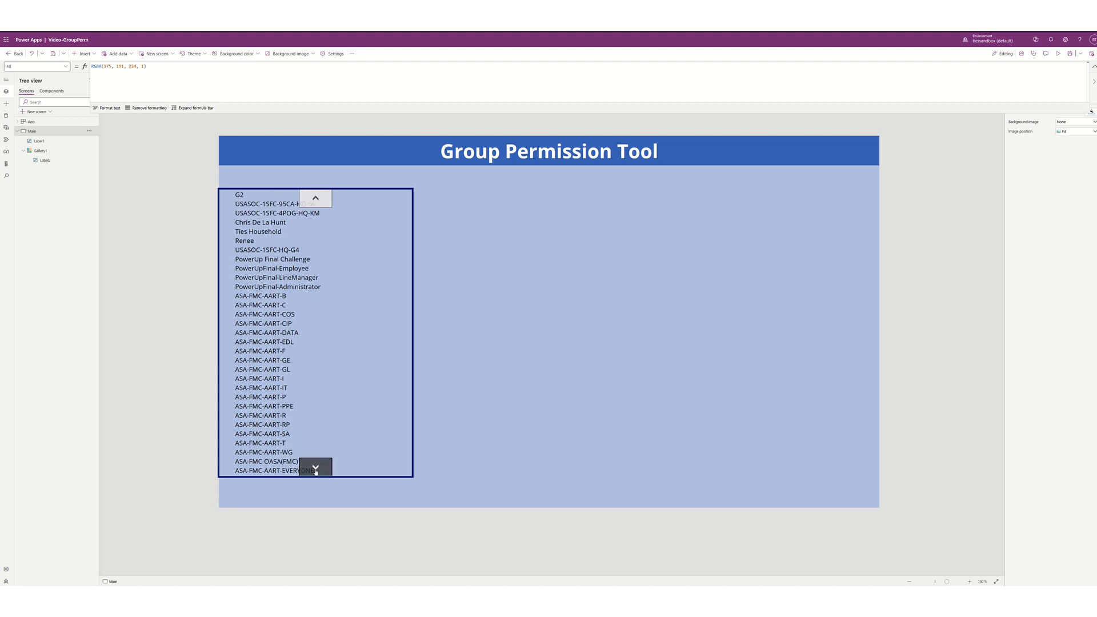
pyautogui.click(315, 471)
pyautogui.click(315, 472)
pyautogui.click(315, 471)
pyautogui.click(315, 471)
pyautogui.click(316, 471)
pyautogui.click(316, 471)
pyautogui.tripleClick(316, 472)
pyautogui.doubleClick(315, 472)
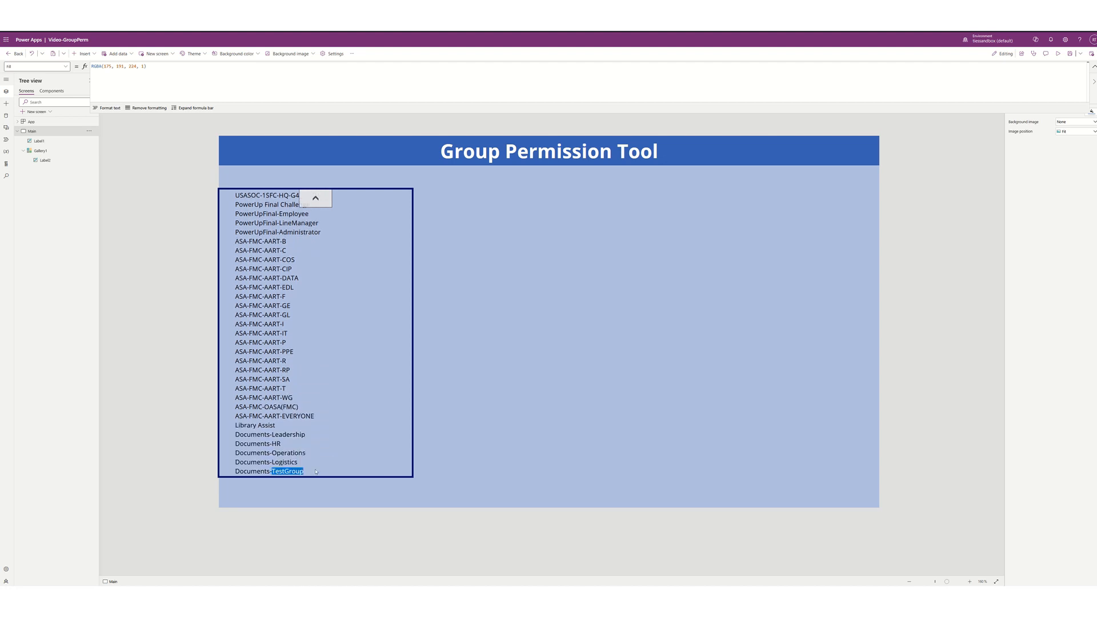
pyautogui.click(315, 200)
pyautogui.click(315, 200)
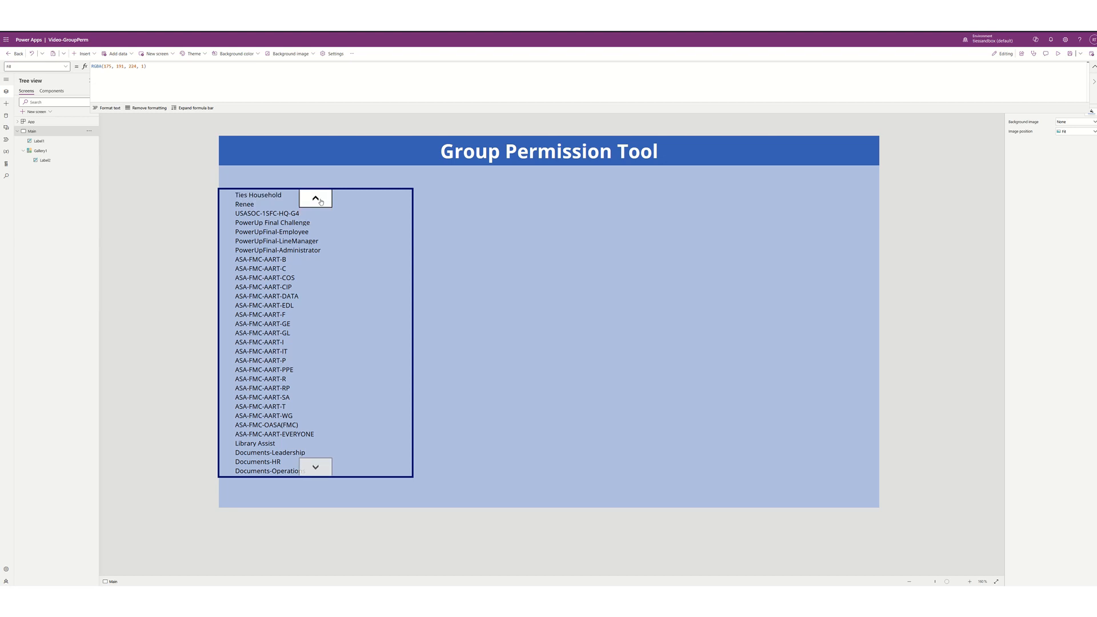
pyautogui.click(317, 200)
pyautogui.click(317, 200)
pyautogui.click(320, 201)
pyautogui.click(320, 201)
pyautogui.click(320, 201)
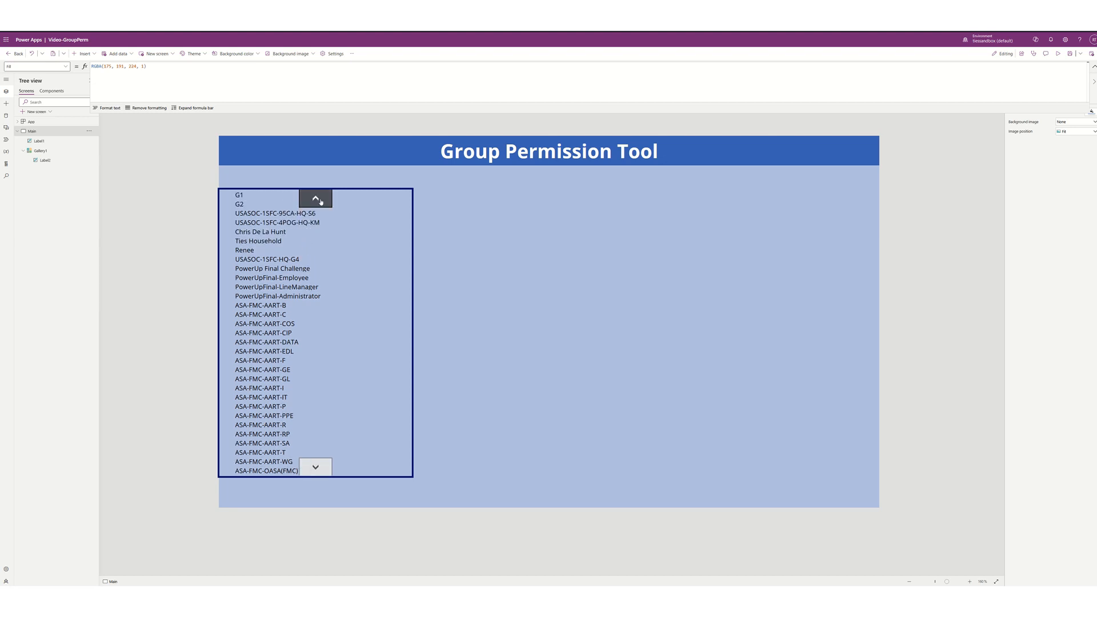
pyautogui.click(321, 201)
pyautogui.click(321, 202)
pyautogui.click(321, 201)
pyautogui.click(320, 201)
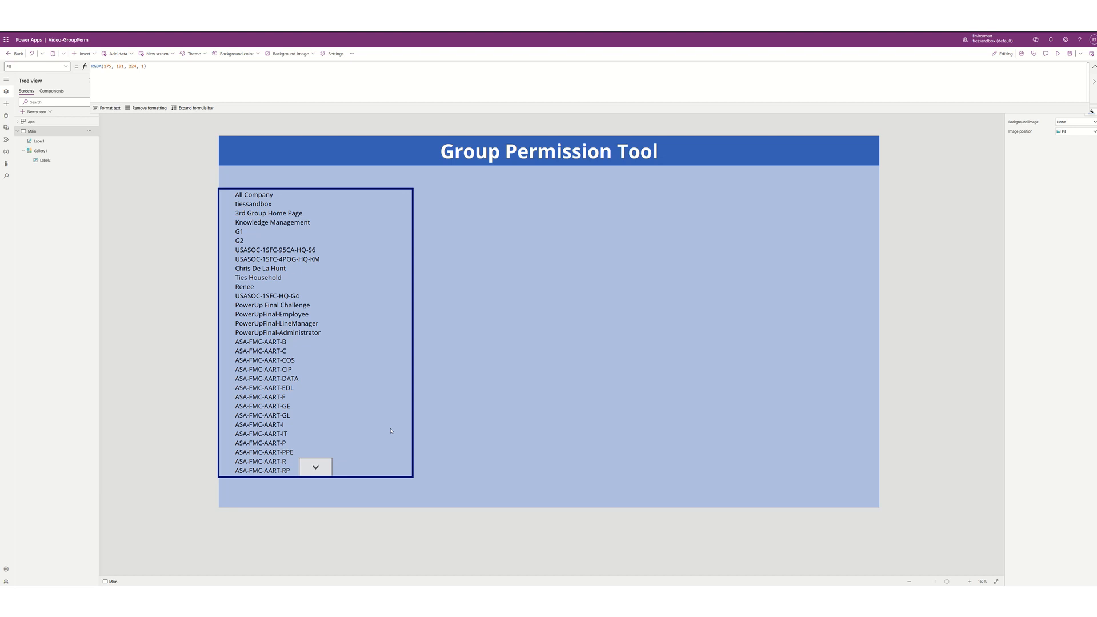
# - Insert an Add icon into Gallery1's row template and align it at the row's right edge
pyautogui.click(337, 250)
pyautogui.click(231, 197)
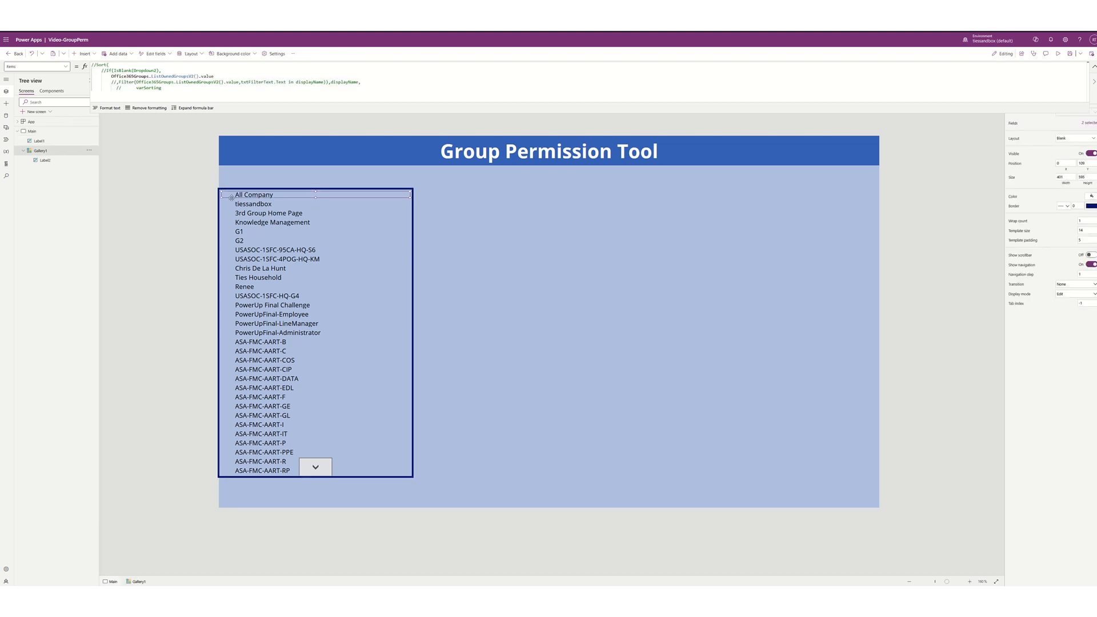
pyautogui.click(85, 54)
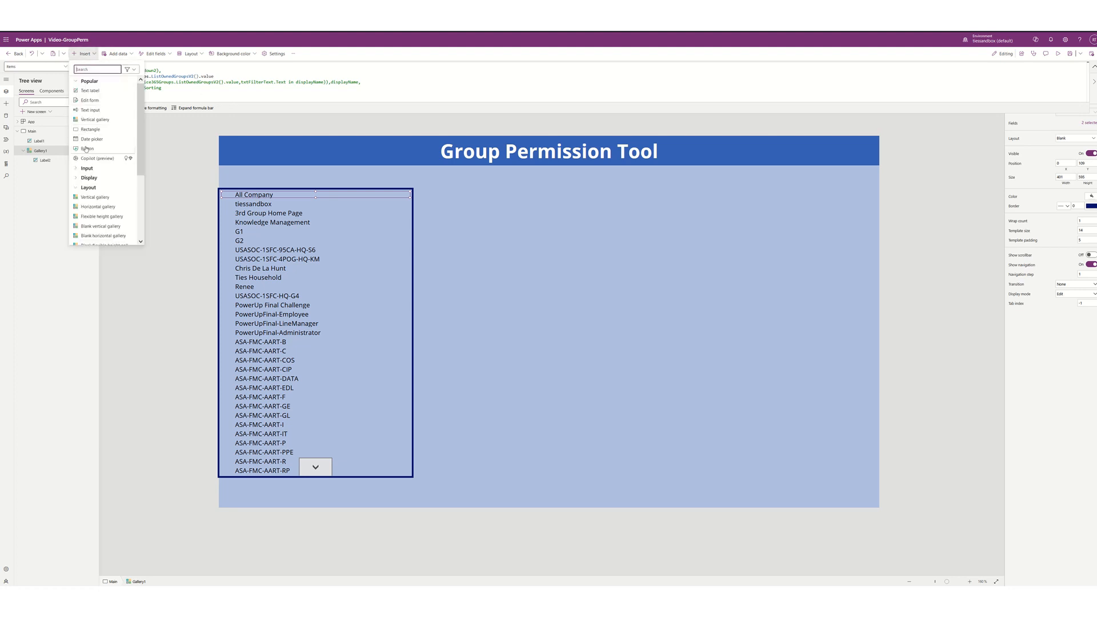
pyautogui.scroll(-5, 86, 150)
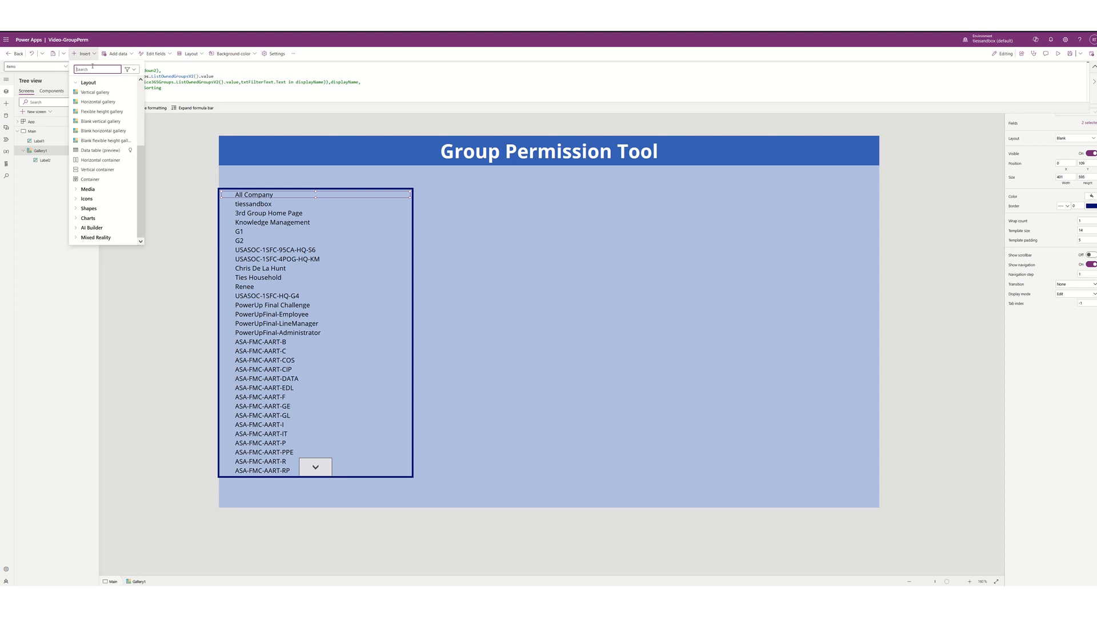
pyautogui.write('add')
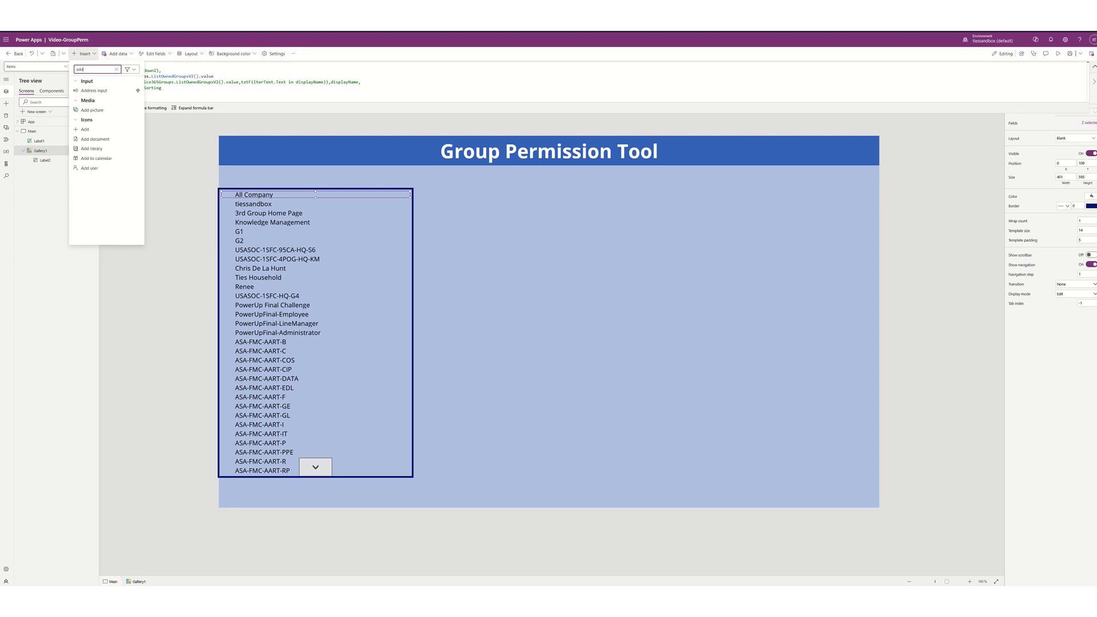
pyautogui.press('Escape')
pyautogui.press('Escape')
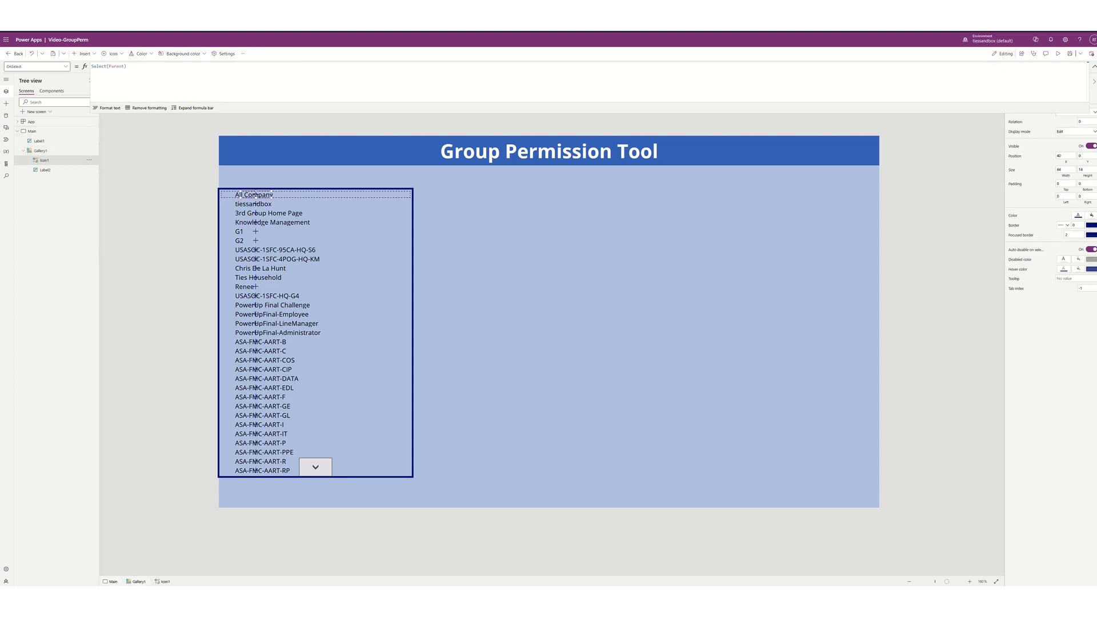
pyautogui.moveTo(276, 197); pyautogui.dragTo(407, 197)
pyautogui.click(1067, 170)
pyautogui.moveTo(382, 194); pyautogui.dragTo(403, 199)
# - Set the icon's OnSelect to Collect(MyTeams, {id: Gallery.Selected.id, Name: Gallery.Selected.displayName})
pyautogui.click(158, 71)
pyautogui.hotkey('ctrl', 'a')
pyautogui.write('Select(Parent);Collect(MyTeams, {id:Gallery1.Selected.id, Name:Gallery1.Selected.displayName})')
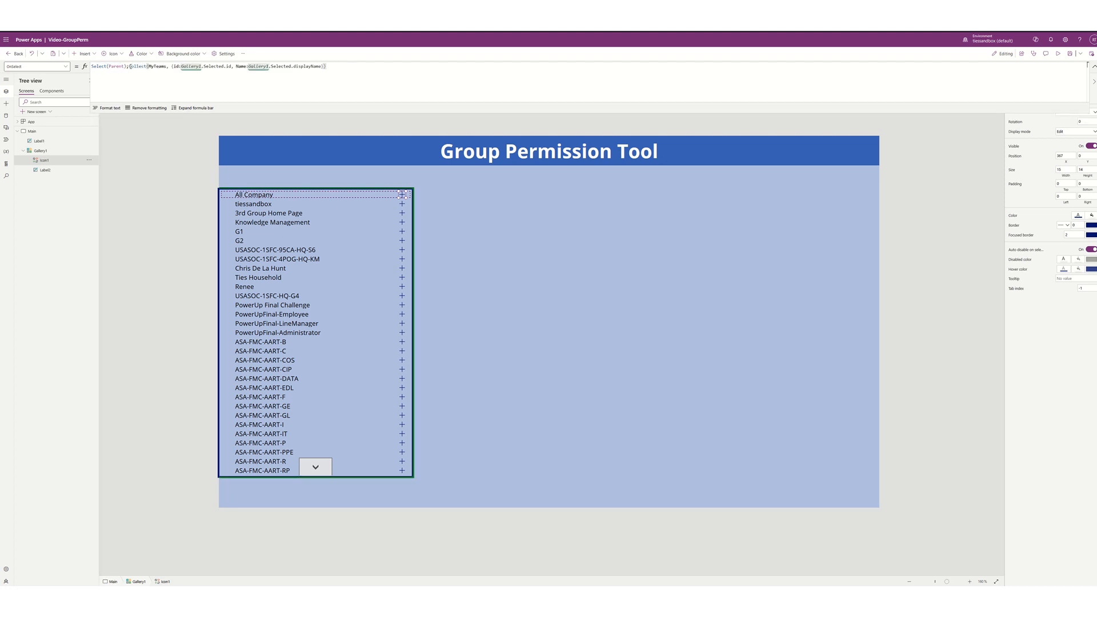
pyautogui.click(131, 66)
pyautogui.press('BackSpace')
pyautogui.press('BackSpace')
pyautogui.press('BackSpace')
pyautogui.press('BackSpace')
pyautogui.press('BackSpace')
pyautogui.press('BackSpace')
pyautogui.press('BackSpace')
pyautogui.press('BackSpace')
pyautogui.press('BackSpace')
pyautogui.press('BackSpace')
pyautogui.press('BackSpace')
pyautogui.press('BackSpace')
pyautogui.press('BackSpace')
pyautogui.press('BackSpace')
pyautogui.press('BackSpace')
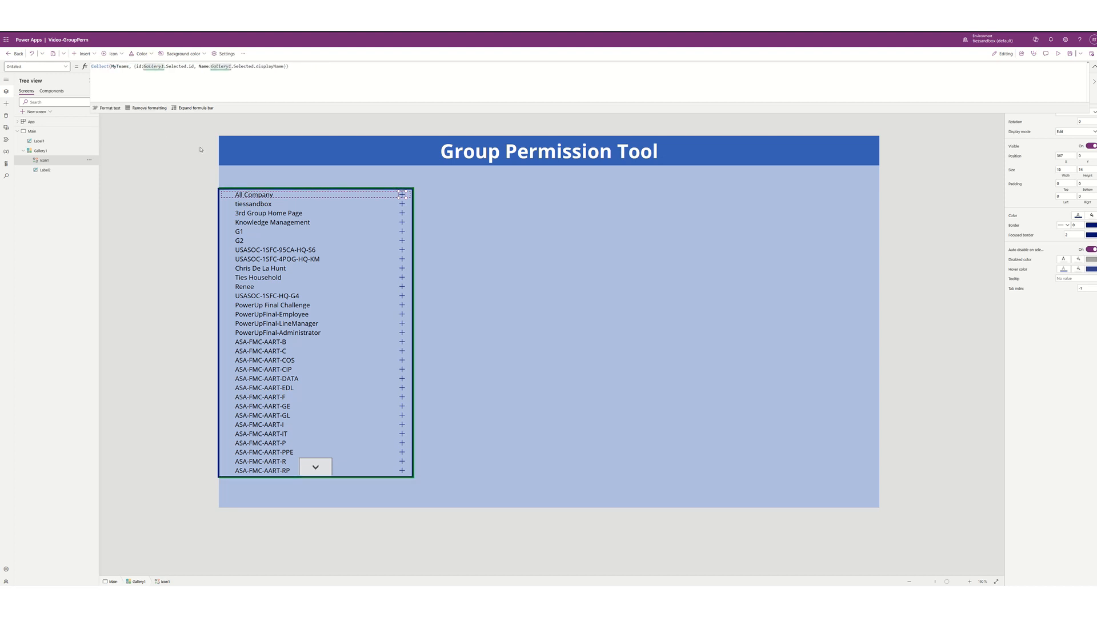
pyautogui.click(195, 66)
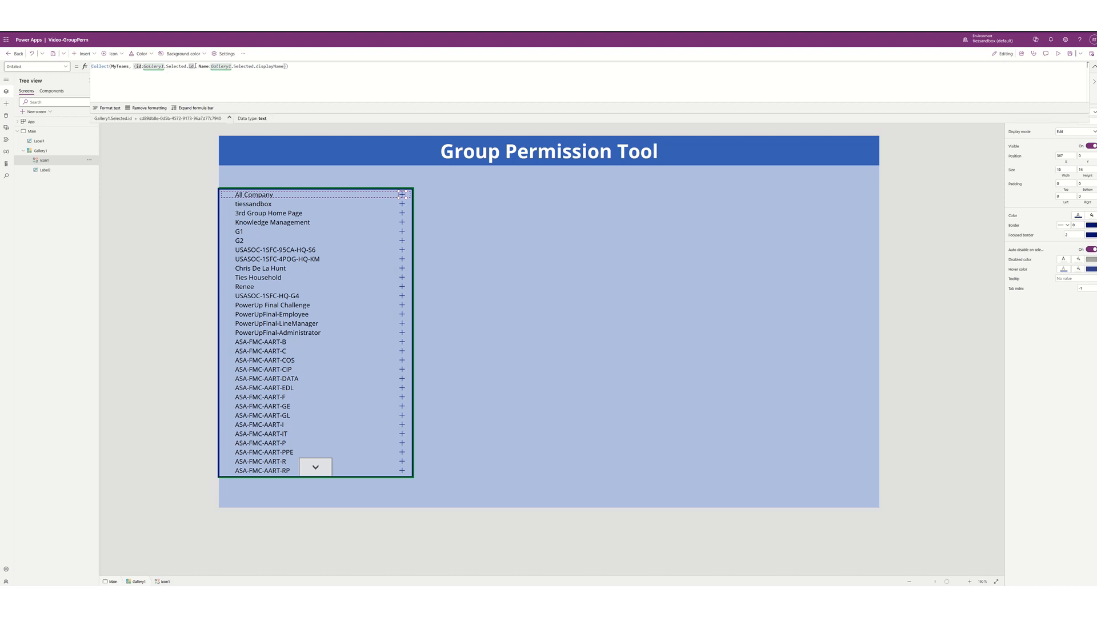
pyautogui.click(284, 66)
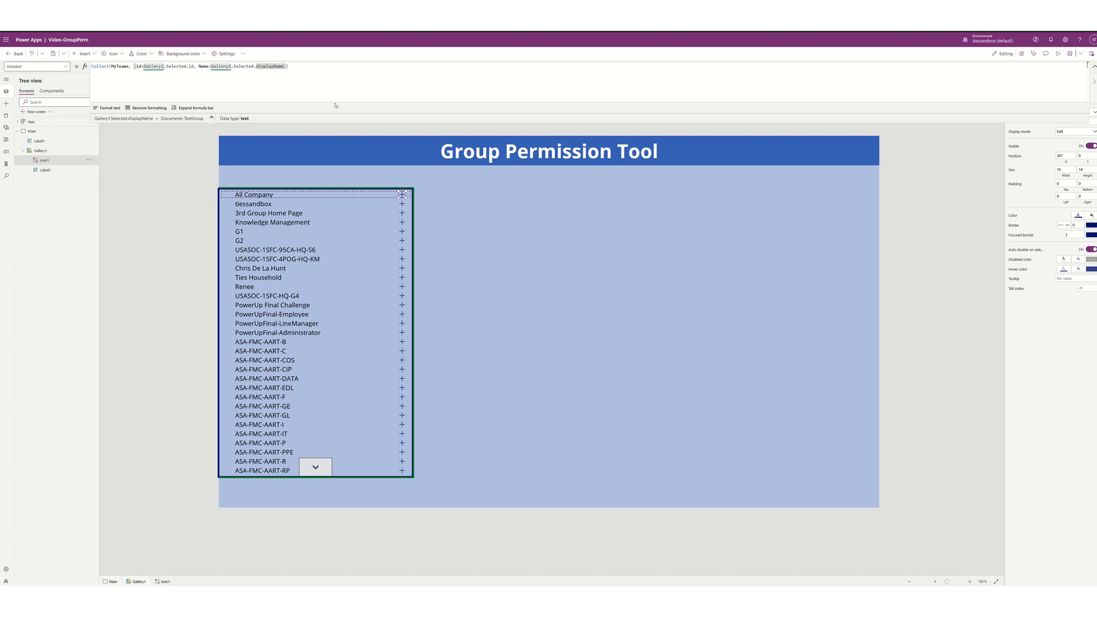
pyautogui.click(403, 223)
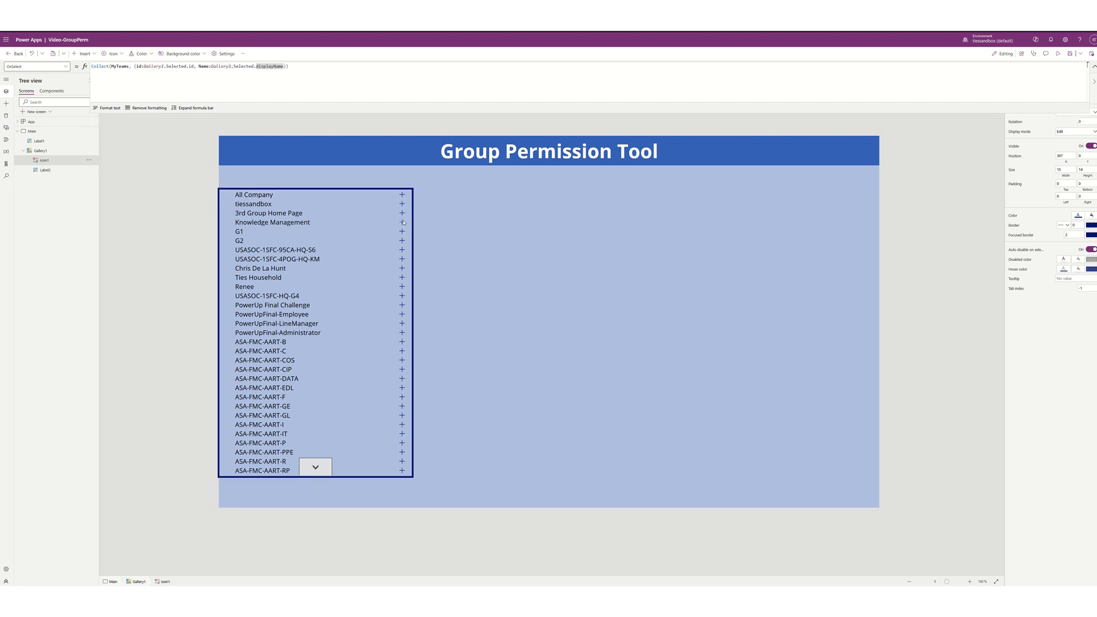
# - Preview the MyTeams collection to confirm it holds the Knowledge Management entry
pyautogui.click(121, 67)
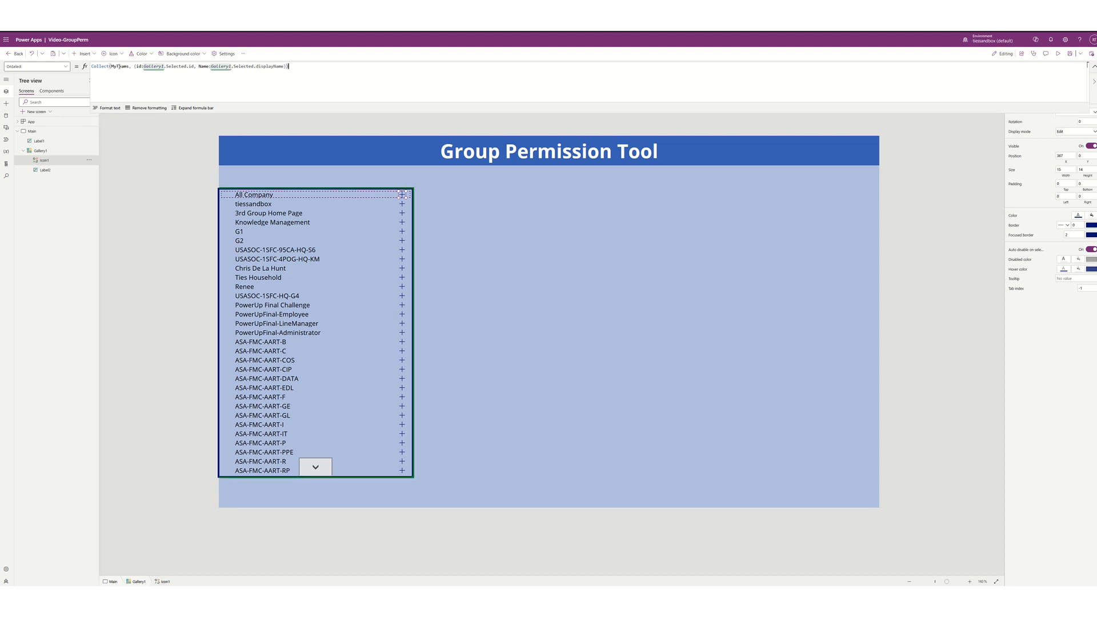
pyautogui.doubleClick(119, 66)
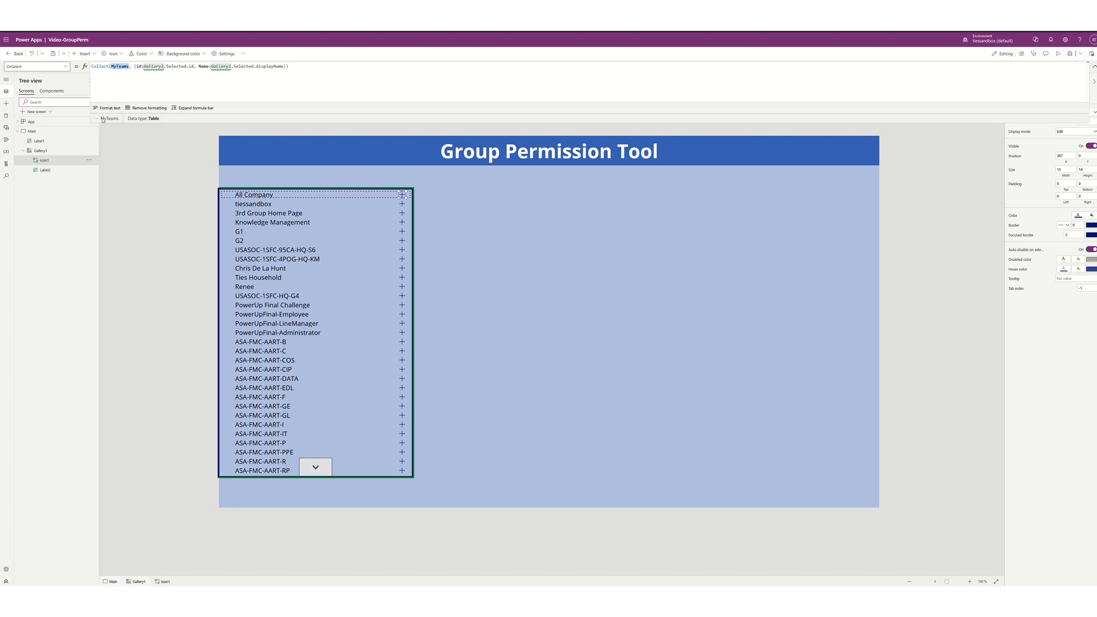
pyautogui.click(97, 119)
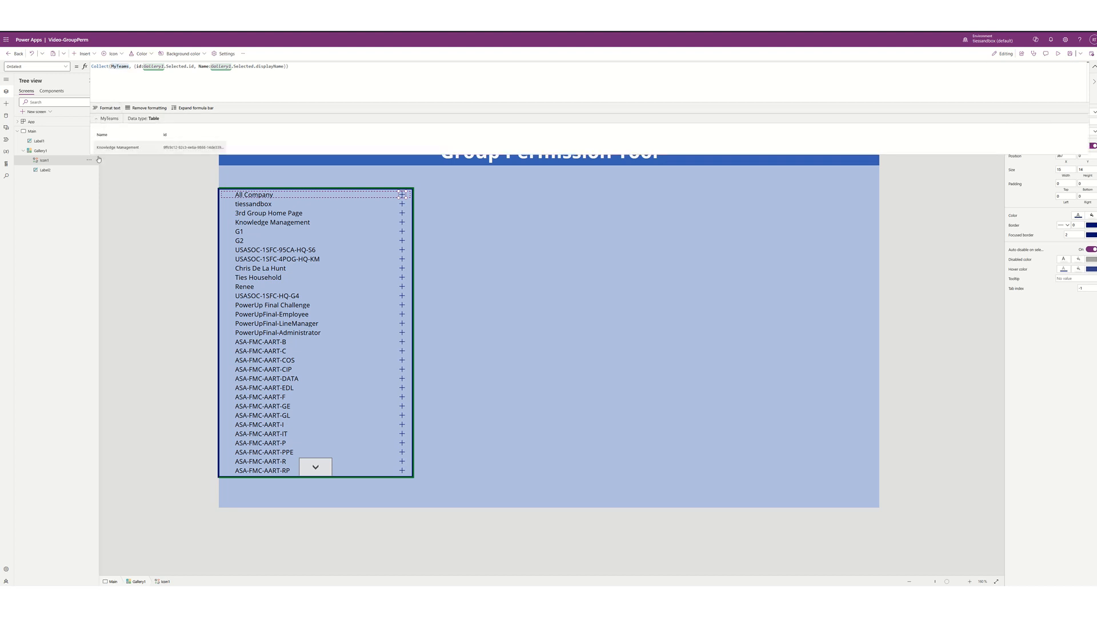
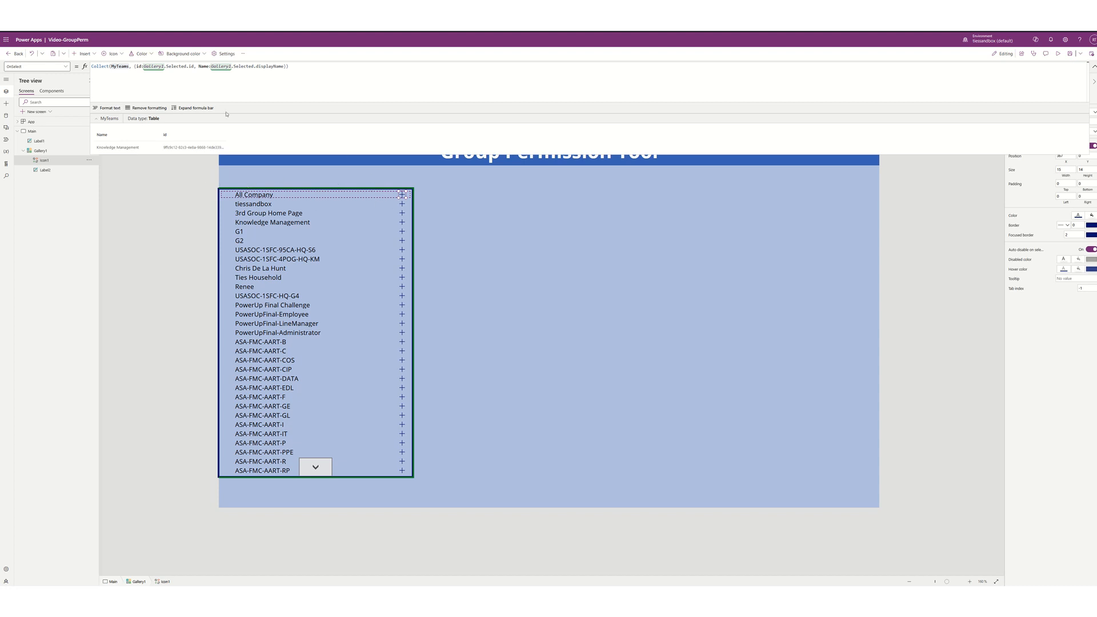
# - Inspect Gallery1 and its border width, then Icon1, Label2 and the Label1 title in the Tree view
pyautogui.click(248, 183)
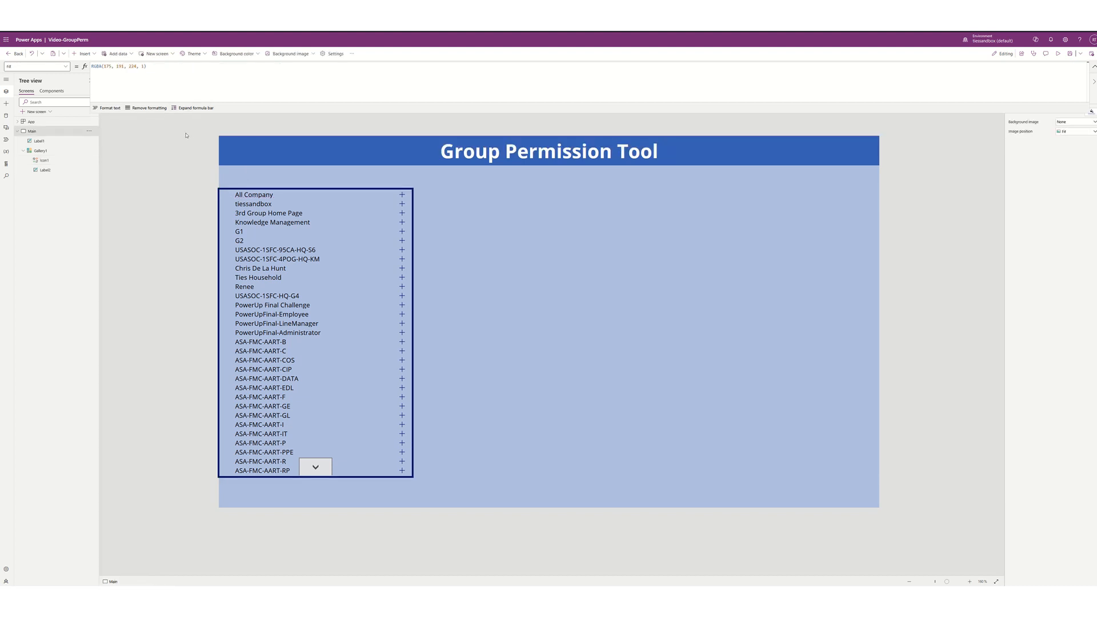
pyautogui.click(364, 396)
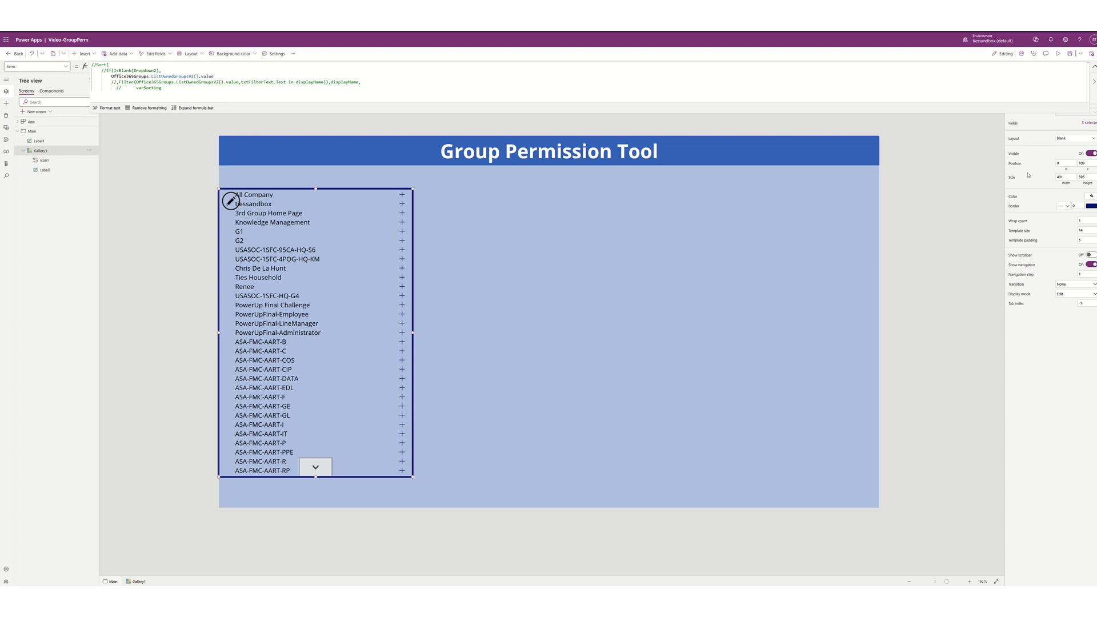
pyautogui.click(1082, 207)
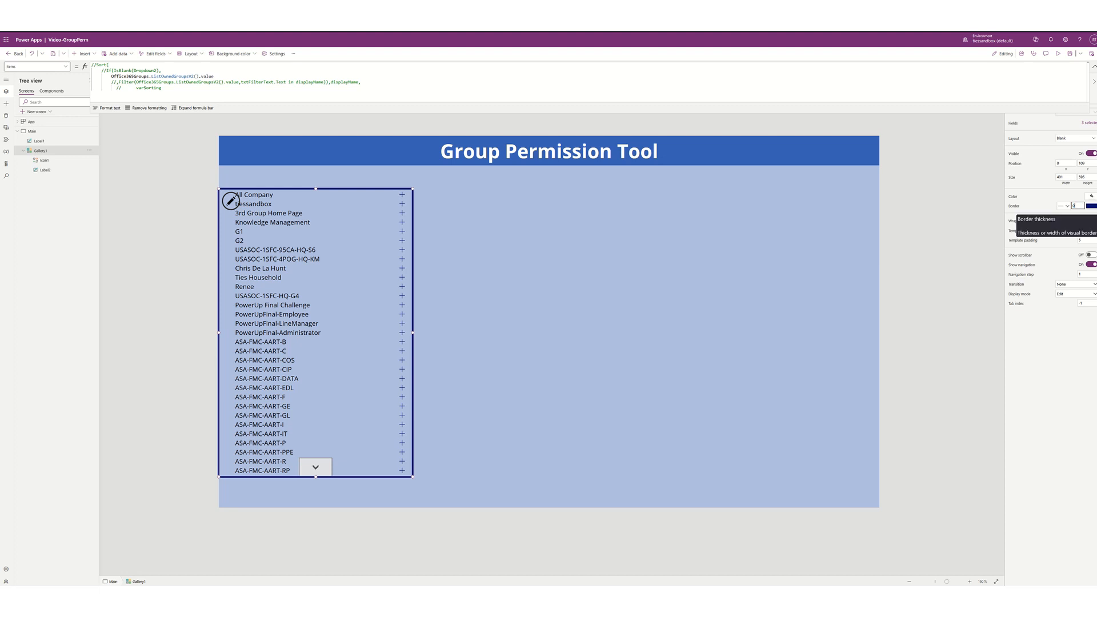
pyautogui.click(678, 341)
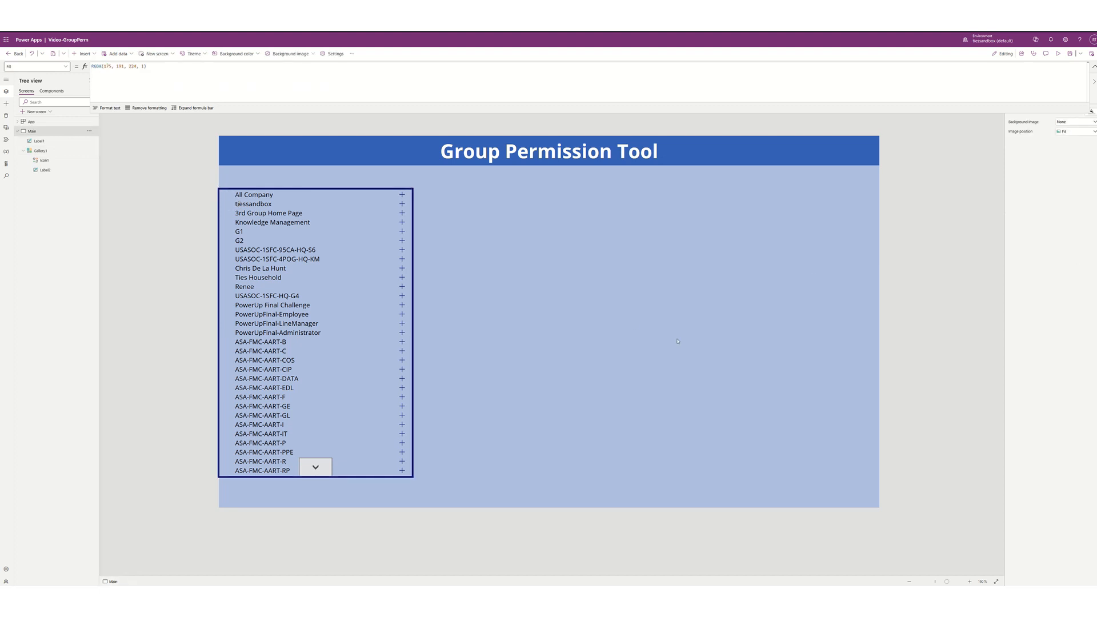
pyautogui.click(377, 346)
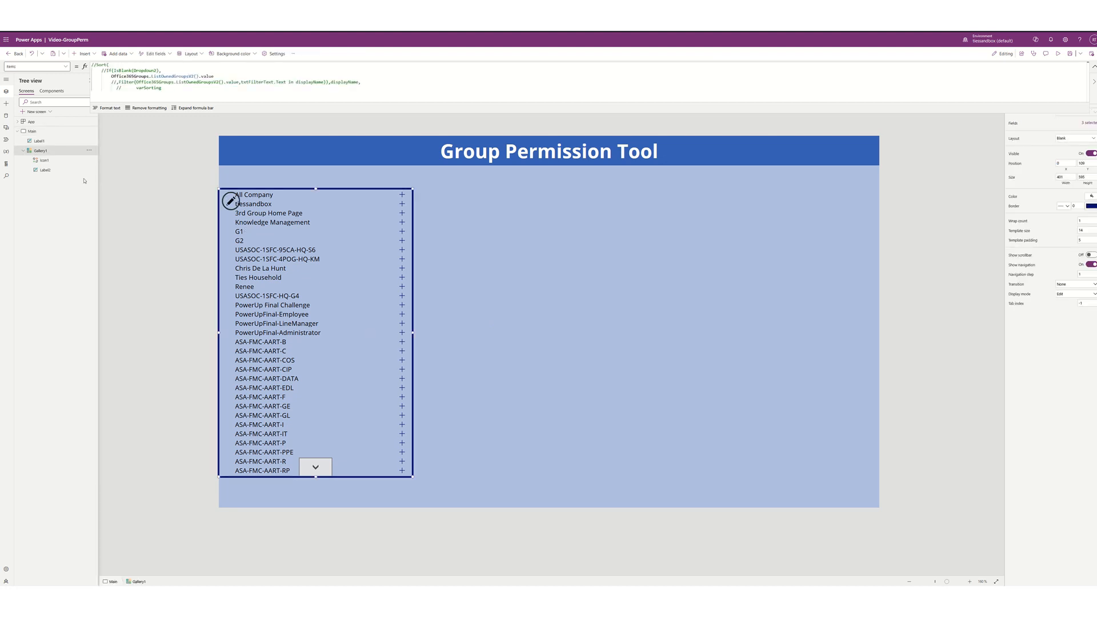
pyautogui.click(58, 163)
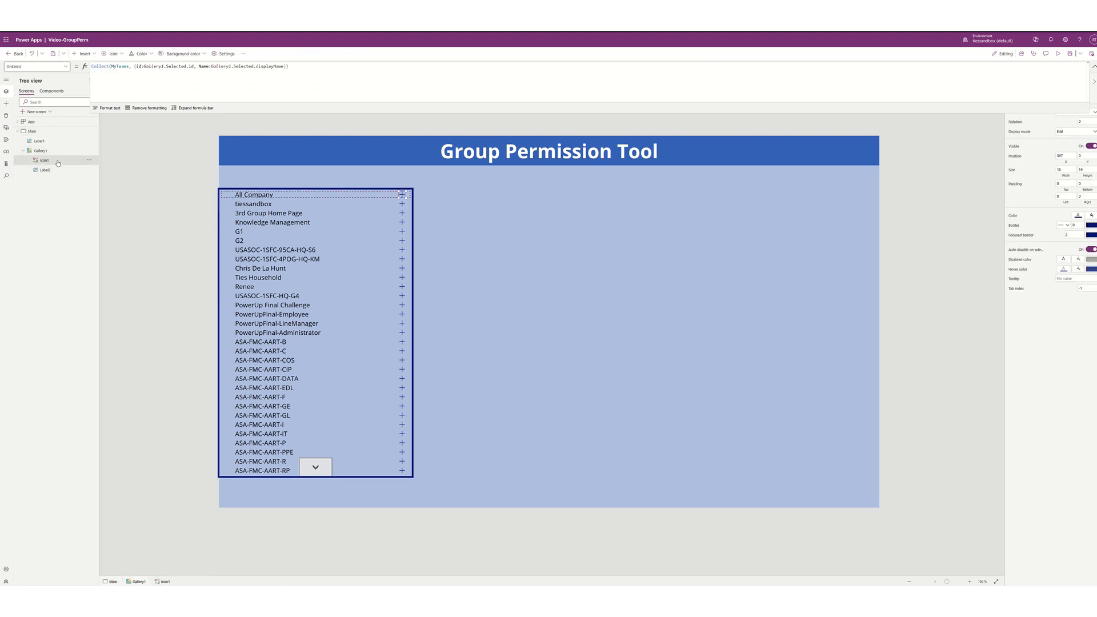
pyautogui.click(53, 175)
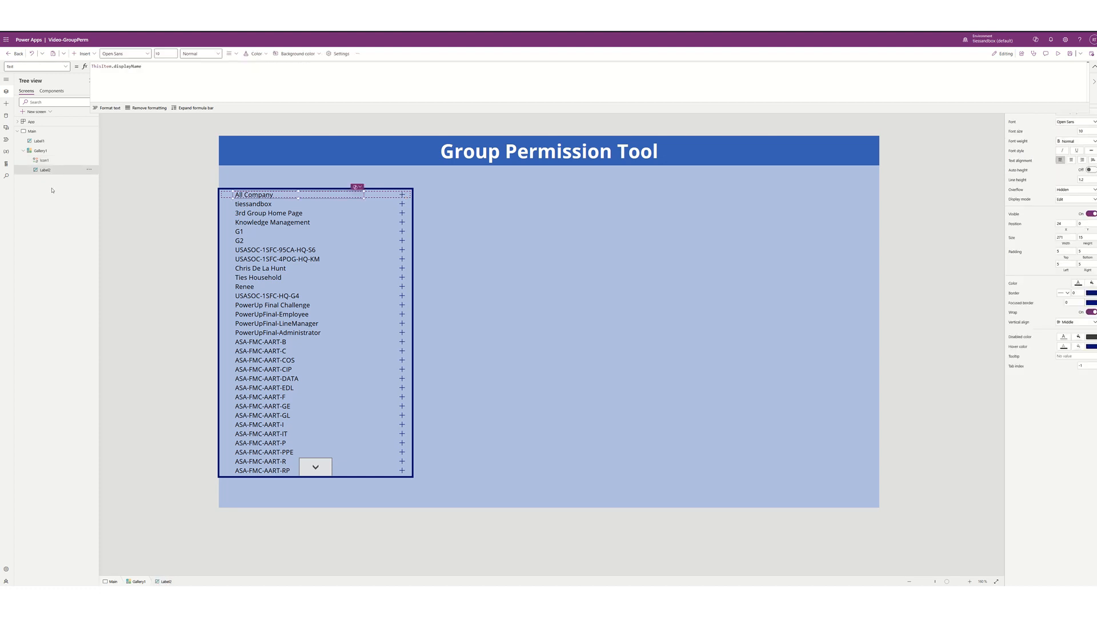
pyautogui.click(35, 142)
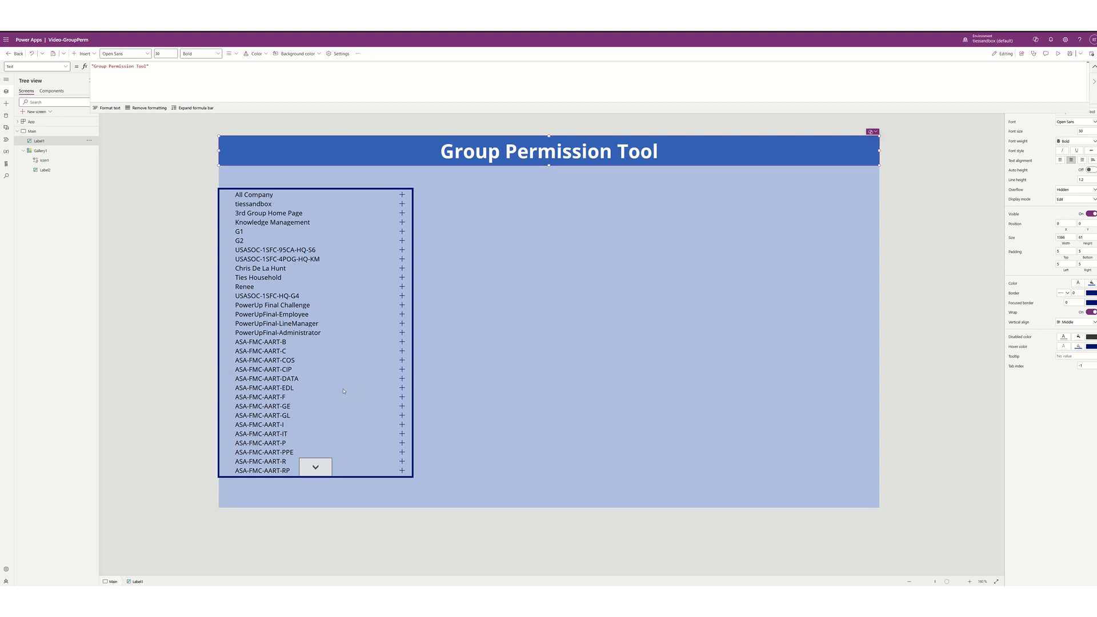
pyautogui.click(255, 176)
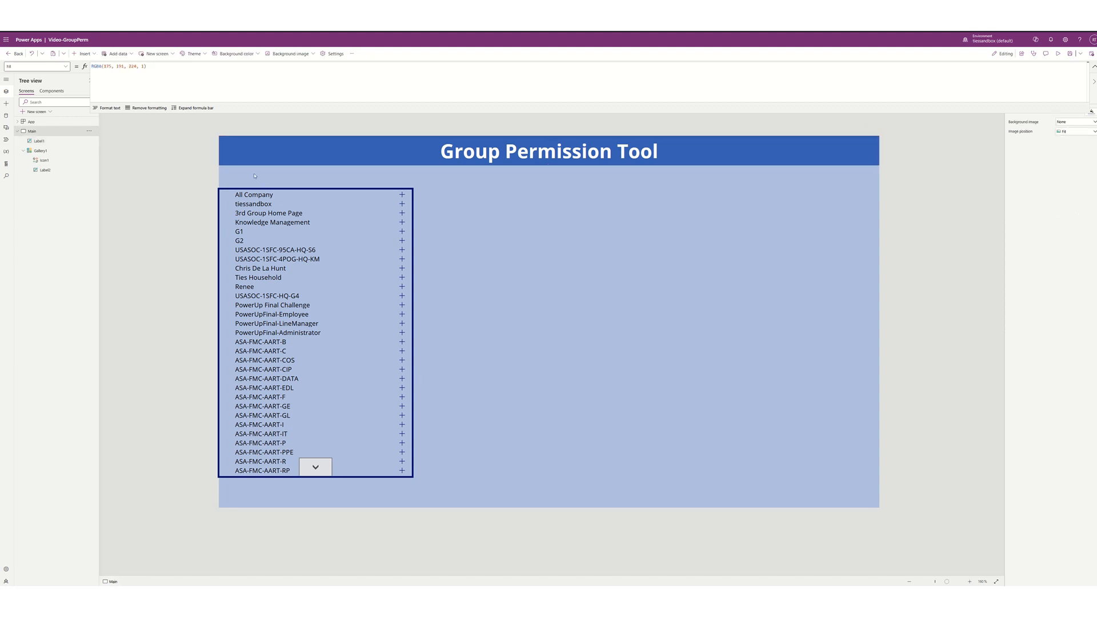
pyautogui.click(84, 54)
# - Insert a text label above Gallery1, widen it to the gallery's width, and give it a black border of width 2
pyautogui.click(97, 91)
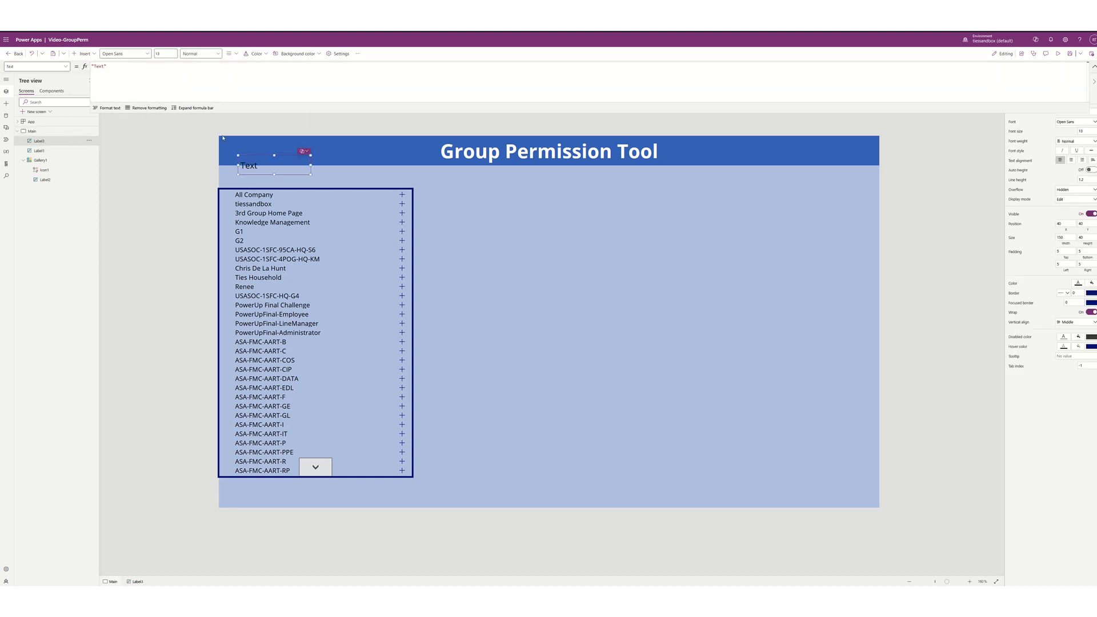
pyautogui.moveTo(262, 162); pyautogui.dragTo(242, 182)
pyautogui.moveTo(321, 178); pyautogui.dragTo(412, 178)
pyautogui.click(1076, 292)
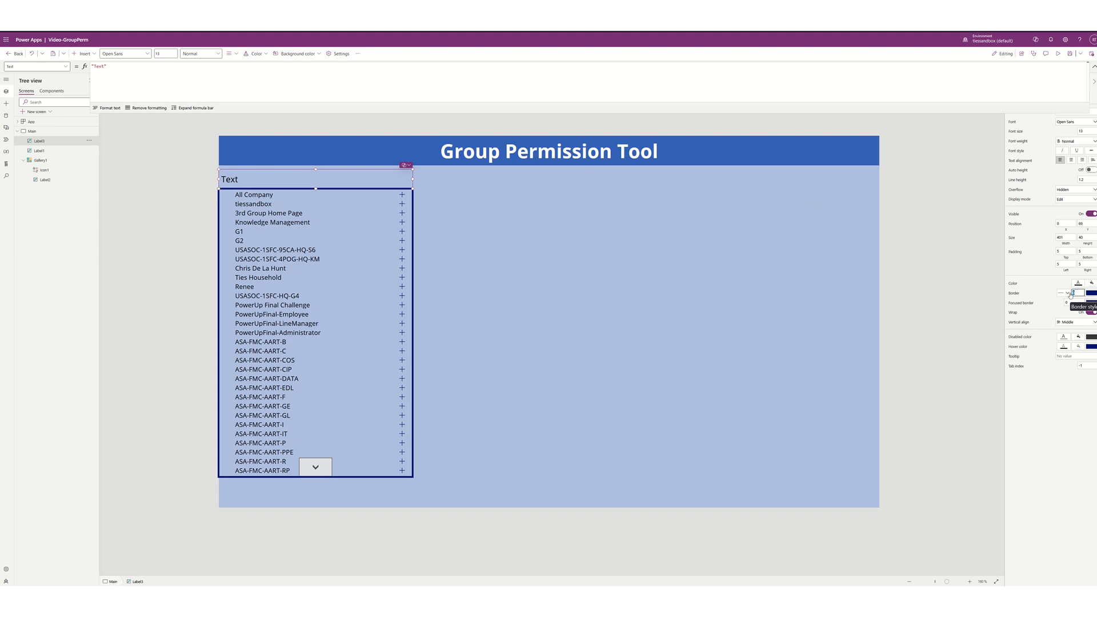
pyautogui.write('2')
pyautogui.click(1091, 293)
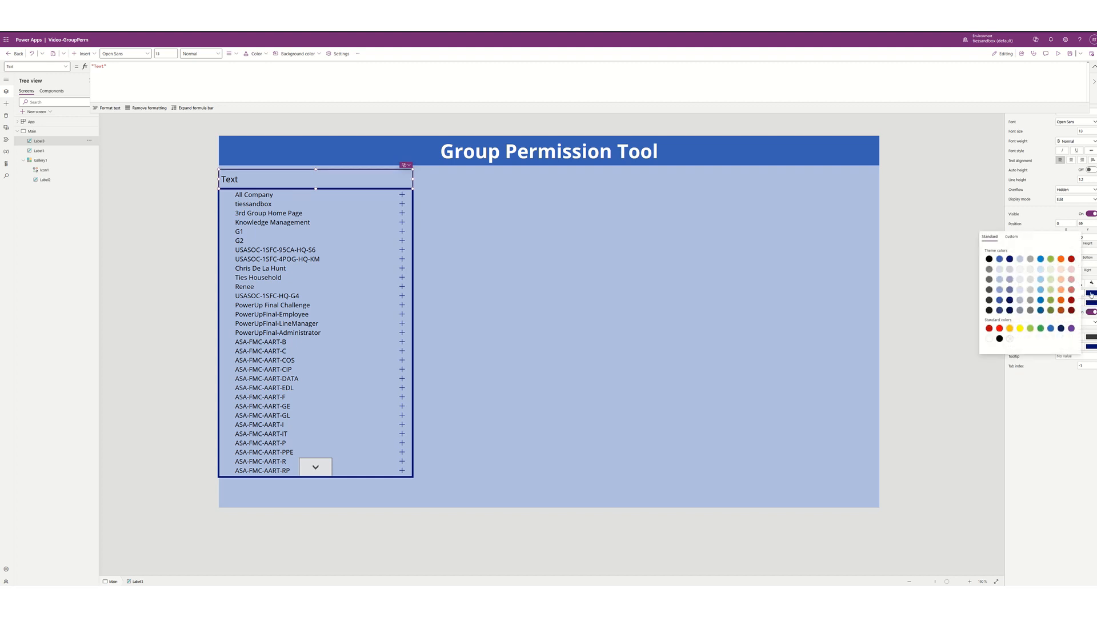
pyautogui.click(999, 340)
# - Set the new label's text to 'Group Selection'
pyautogui.click(103, 66)
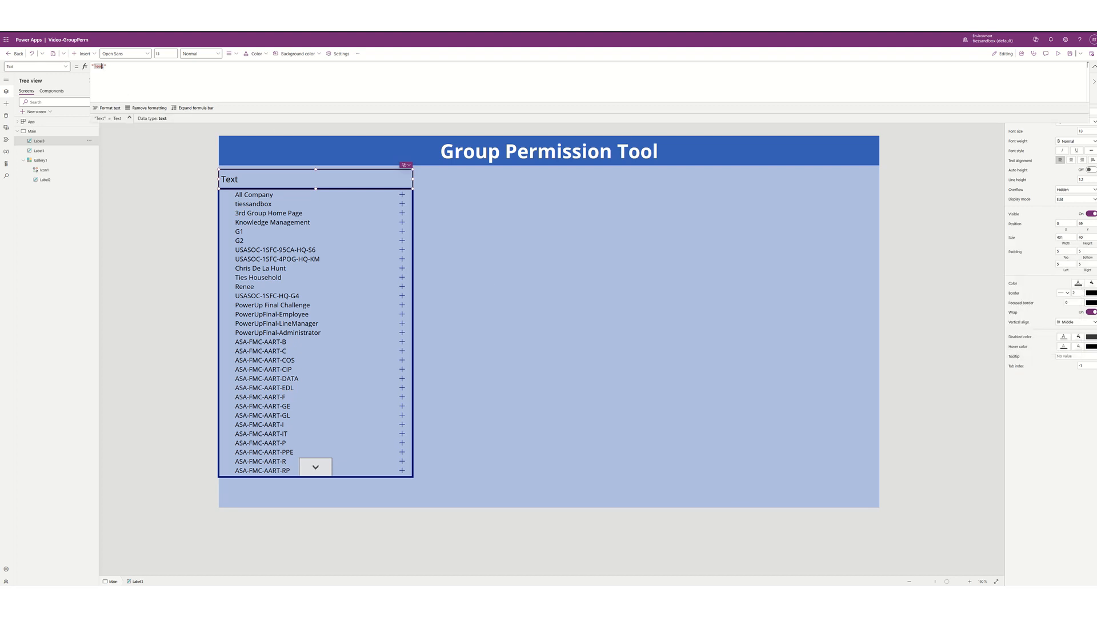
pyautogui.write('Group')
pyautogui.press('BackSpace')
pyautogui.press('BackSpace')
pyautogui.press('BackSpace')
pyautogui.press('BackSpace')
pyautogui.press('BackSpace')
pyautogui.press('BackSpace')
pyautogui.press('BackSpace')
pyautogui.press('BackSpace')
pyautogui.write('Group Selection')
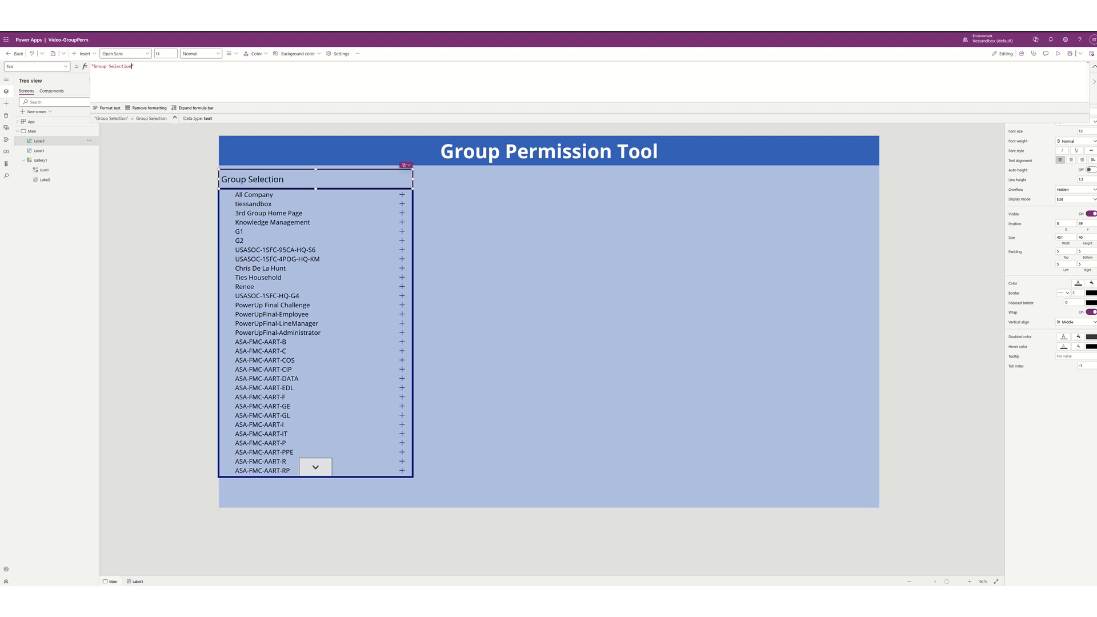
# - Centre the heading text, give it a light green background and make its font bold
pyautogui.click(230, 53)
pyautogui.click(236, 76)
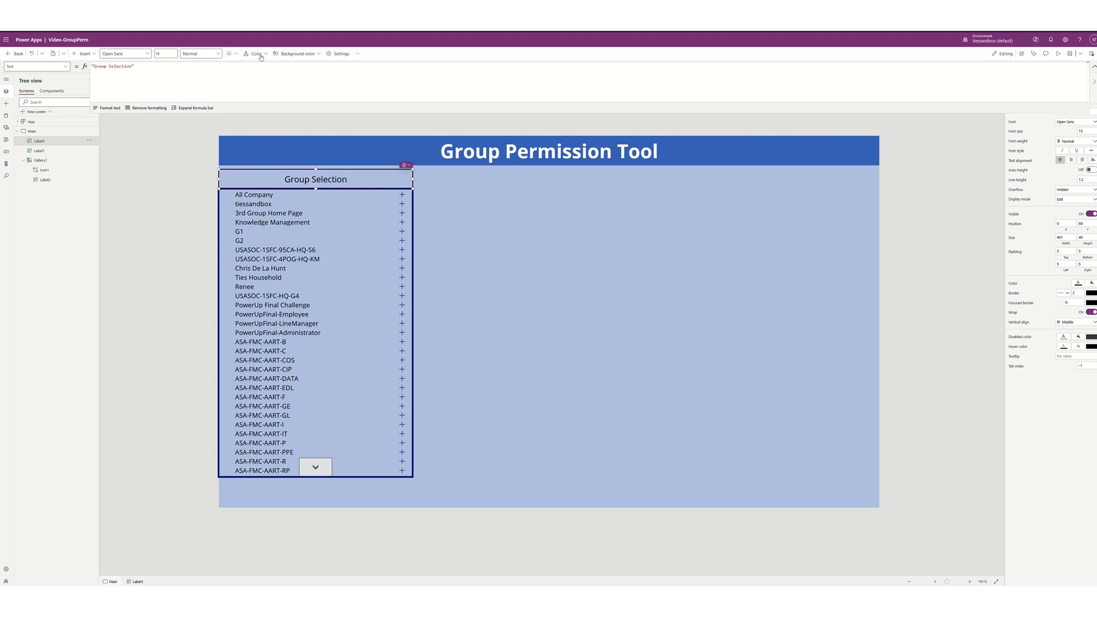
pyautogui.click(292, 54)
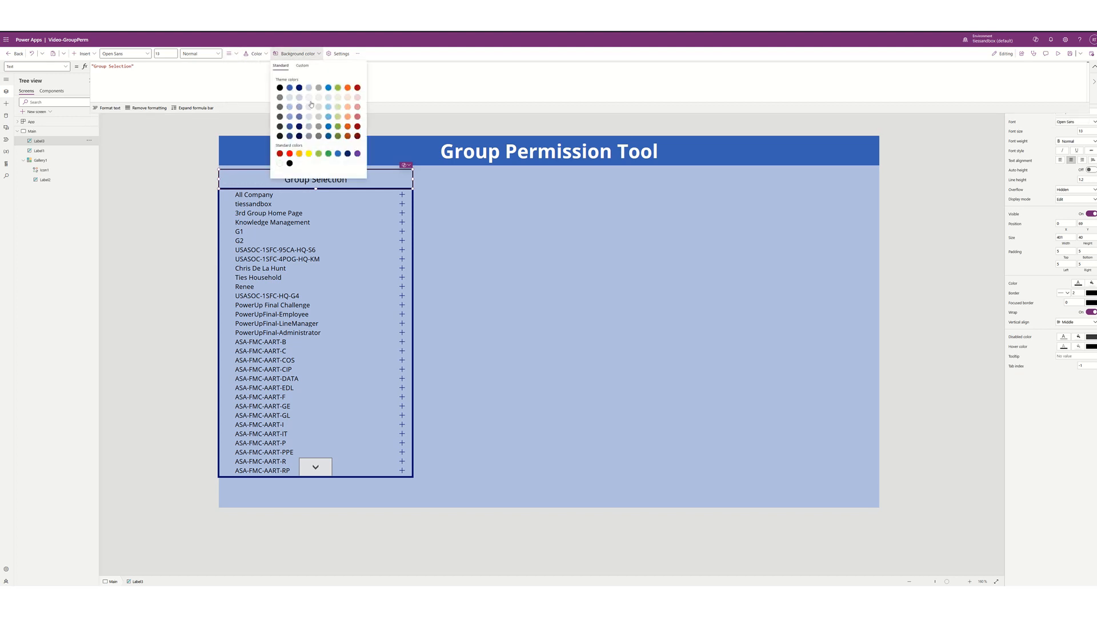
pyautogui.click(338, 98)
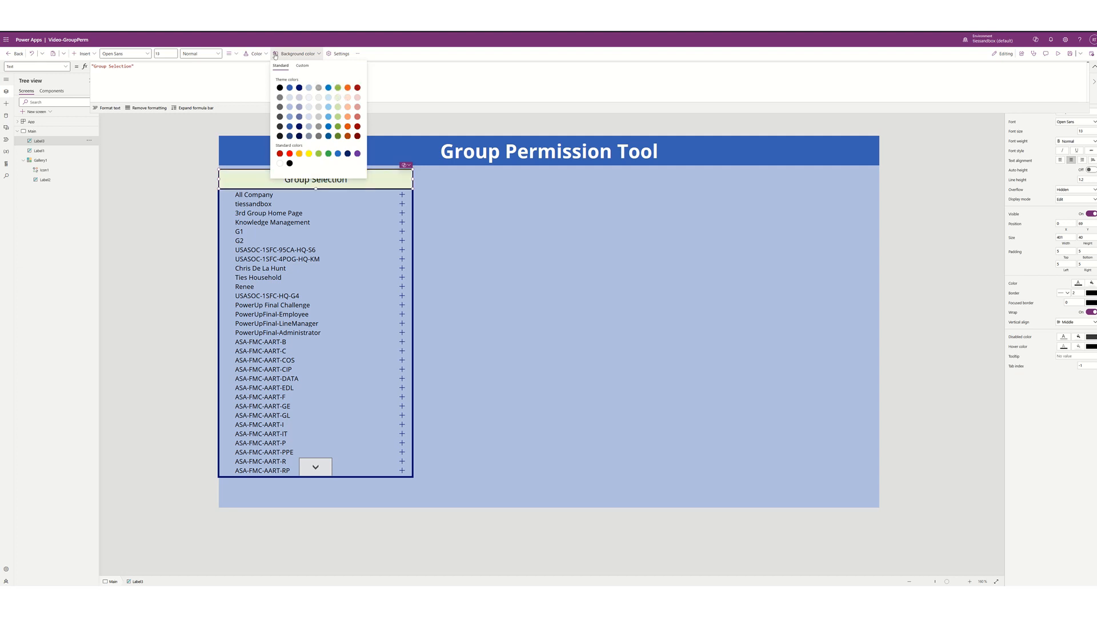
pyautogui.click(257, 54)
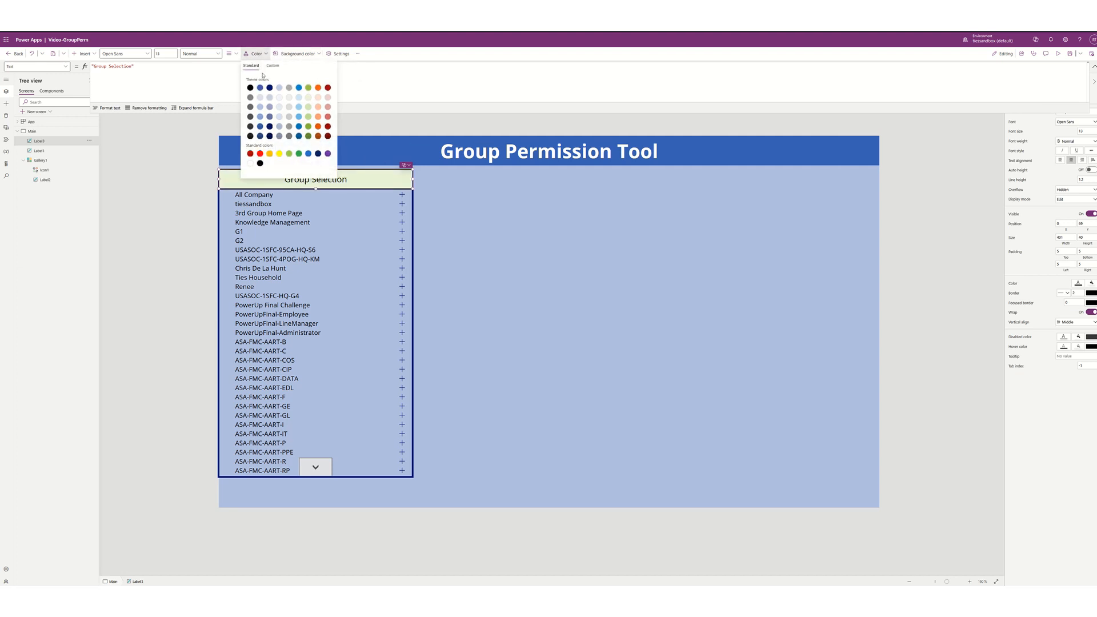
pyautogui.click(210, 55)
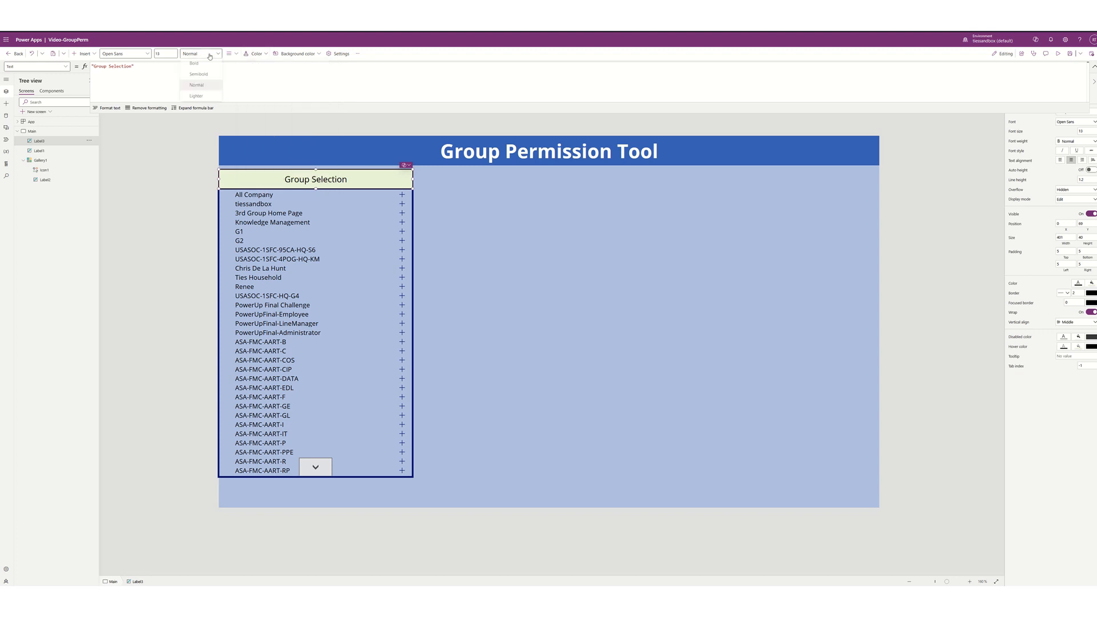
pyautogui.click(199, 65)
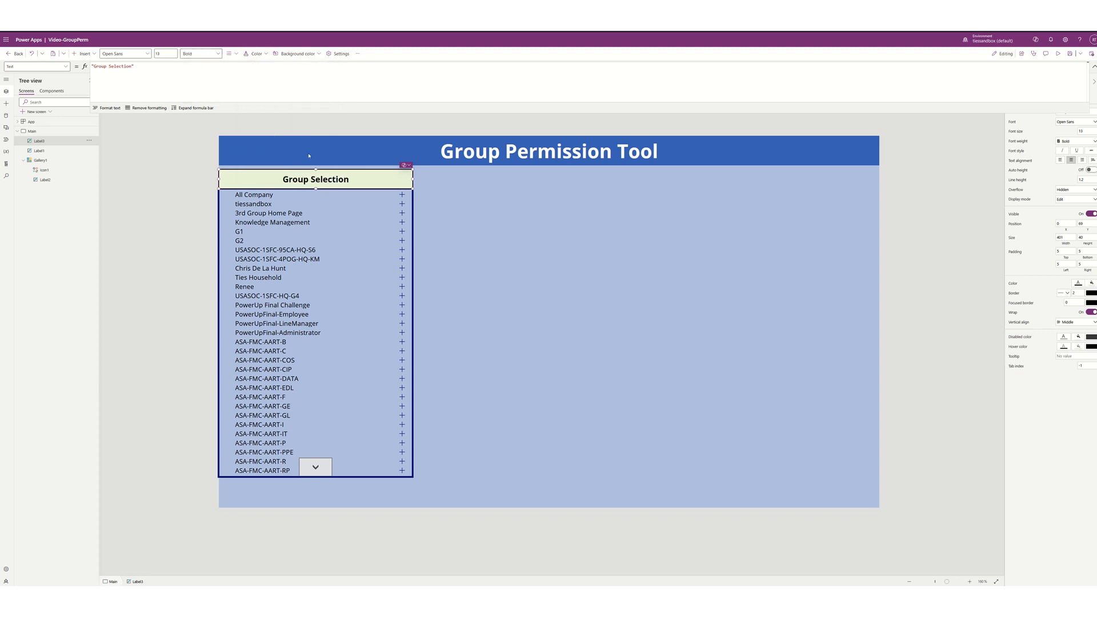
pyautogui.click(491, 239)
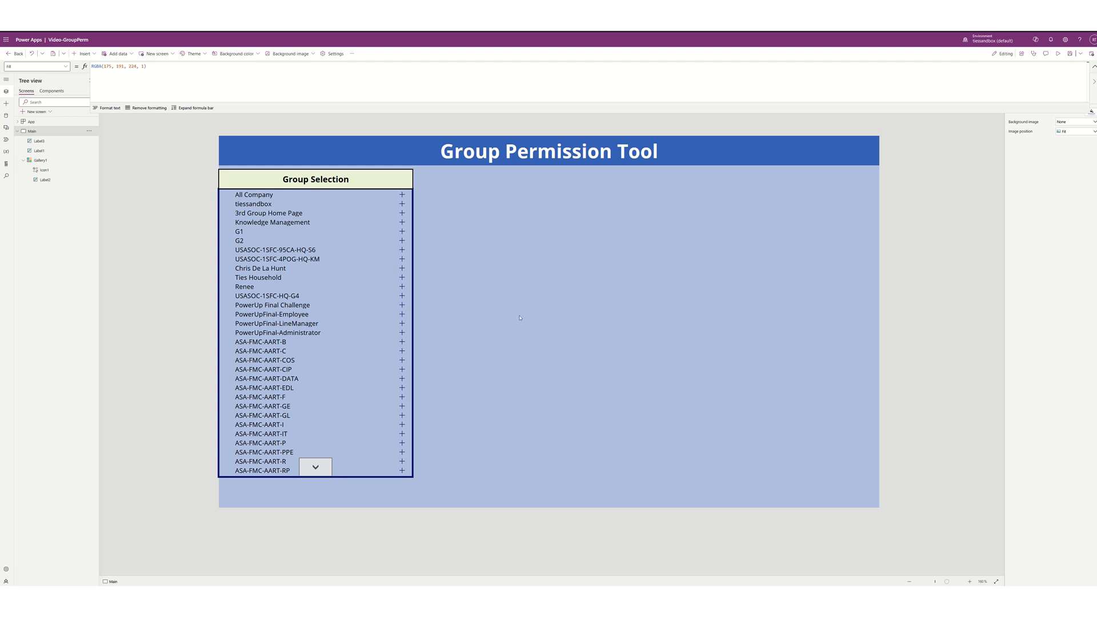
# - Insert the Sort icon, shrink it to about 35 px, and place it at the heading's right end
pyautogui.click(377, 179)
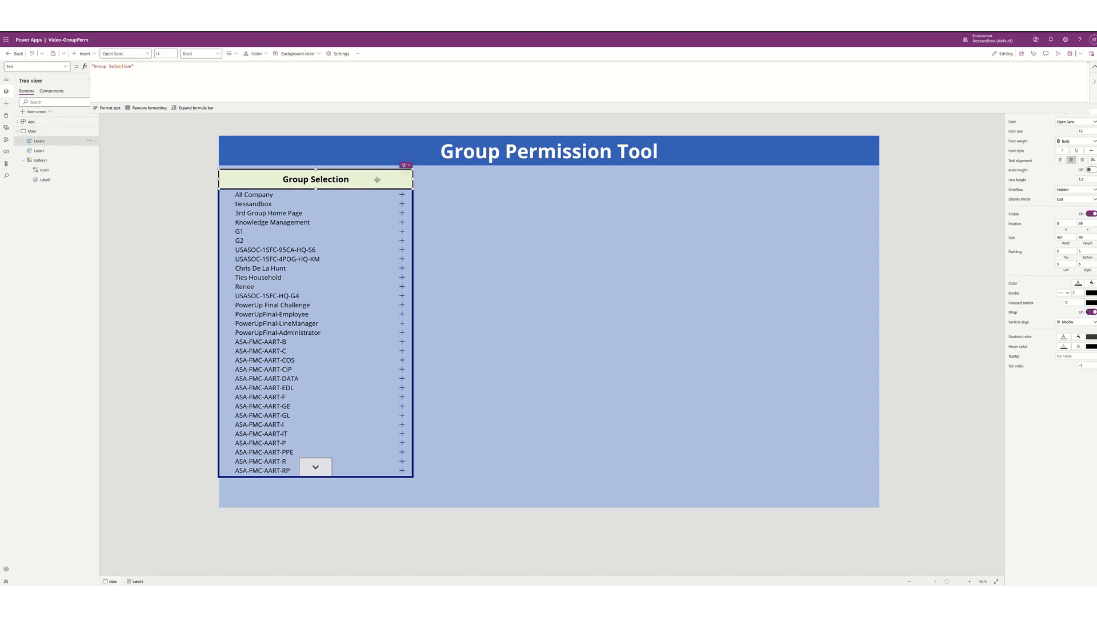
pyautogui.click(84, 53)
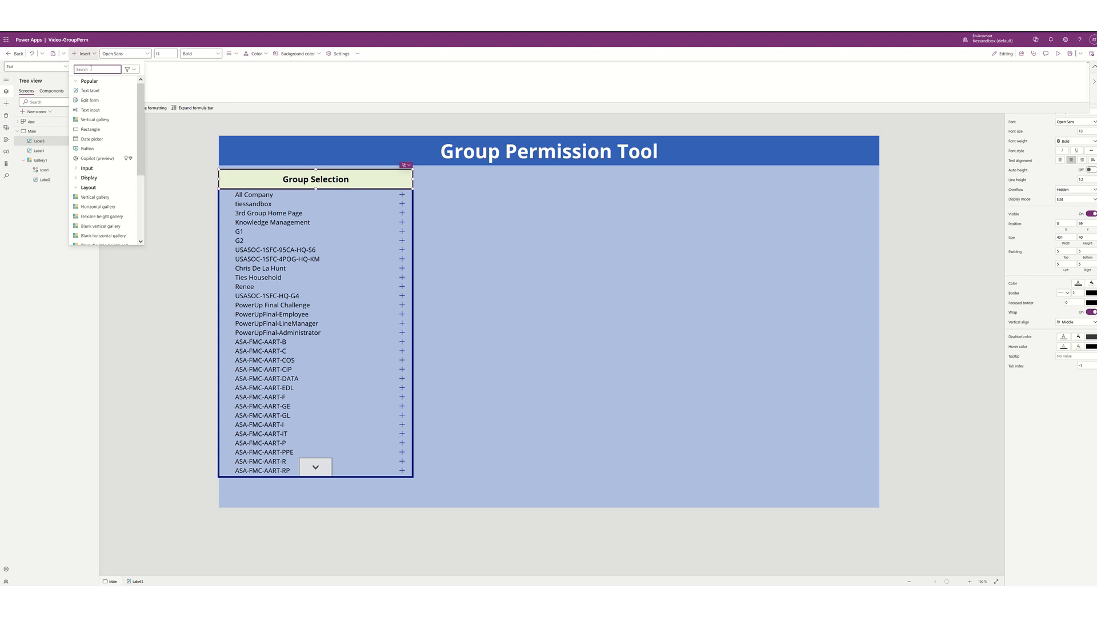
pyautogui.write('sort')
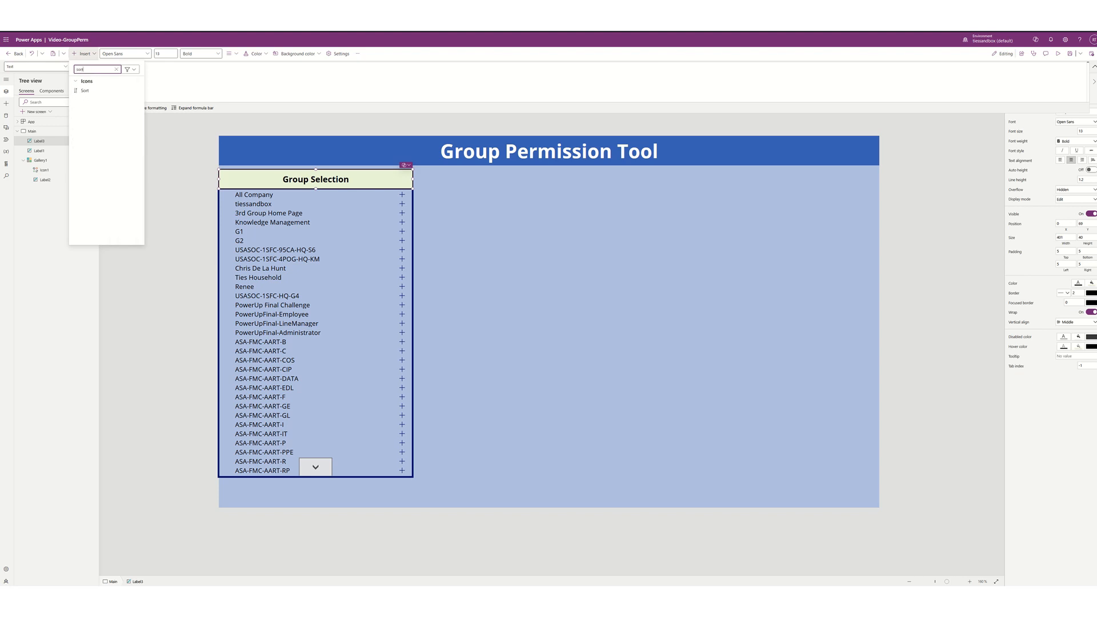
pyautogui.click(86, 90)
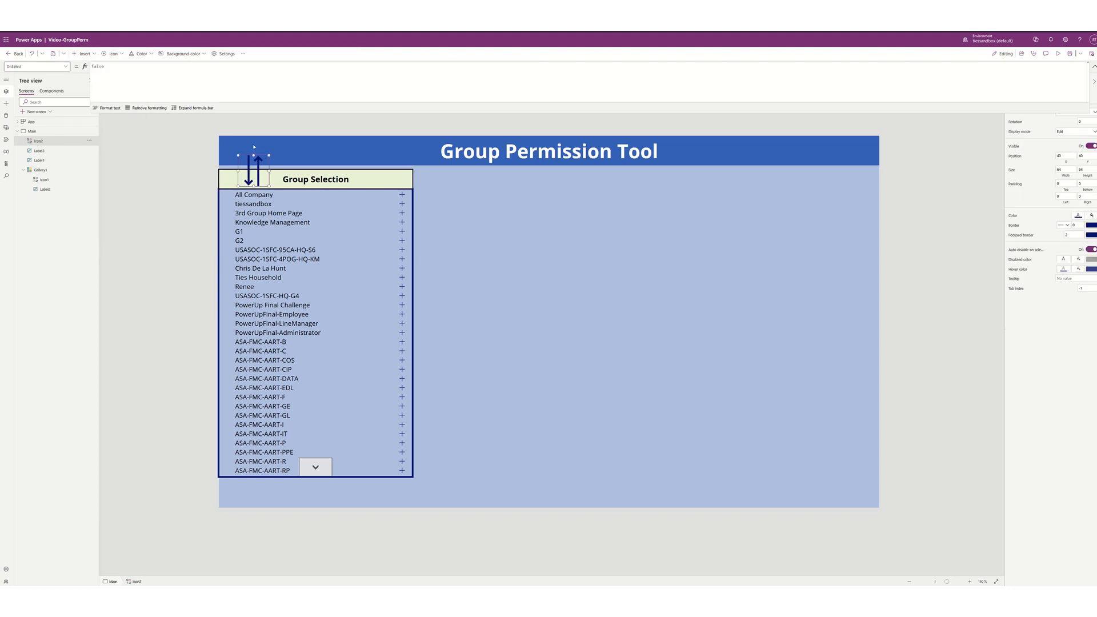
pyautogui.moveTo(267, 155); pyautogui.dragTo(395, 180)
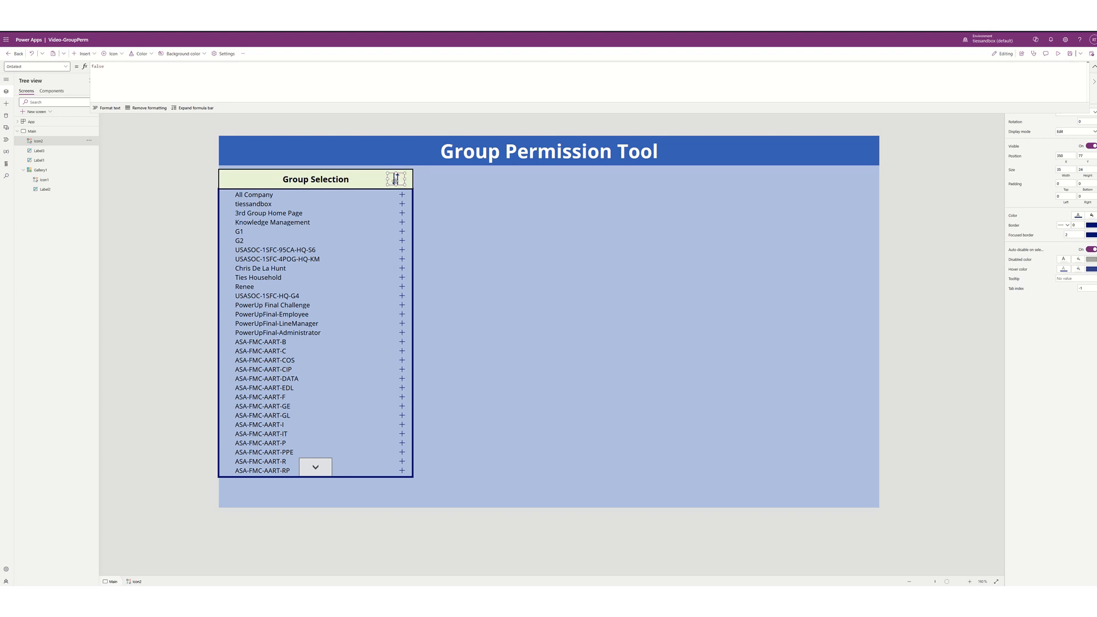
pyautogui.click(127, 67)
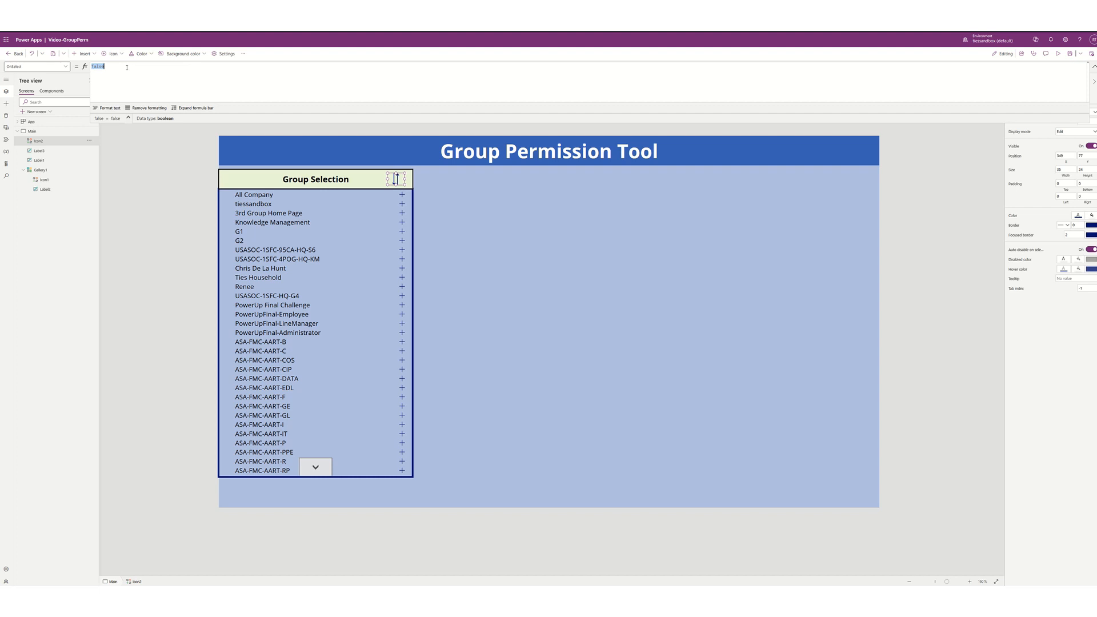
# - Set the sort icon's OnSelect to UpdateContext({varSorting: !varSorting})
pyautogui.write('updat')
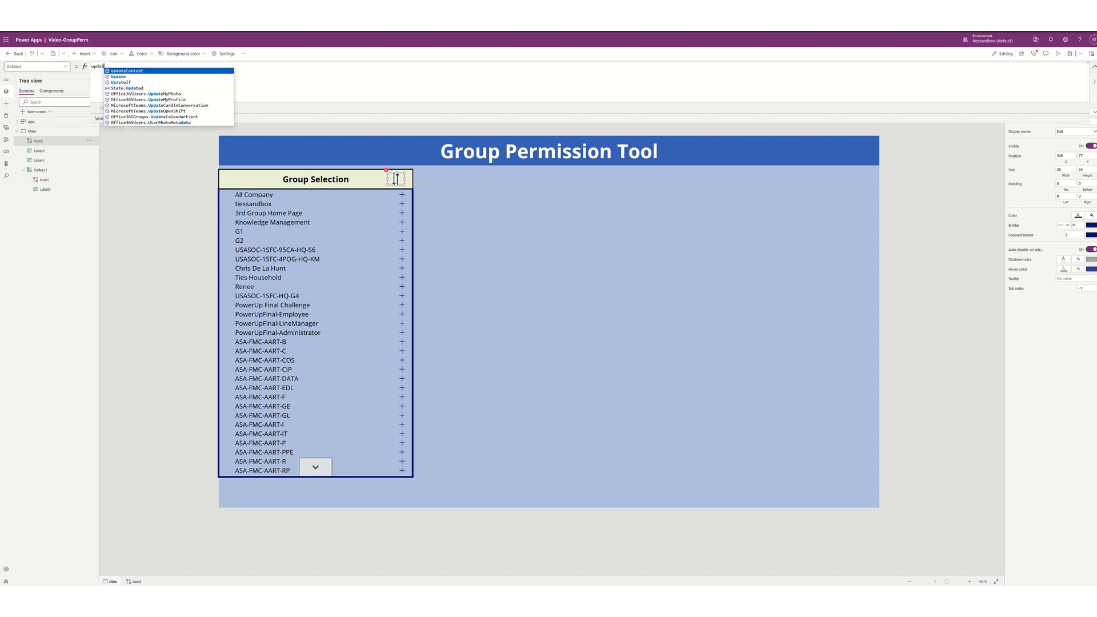
pyautogui.press('Tab')
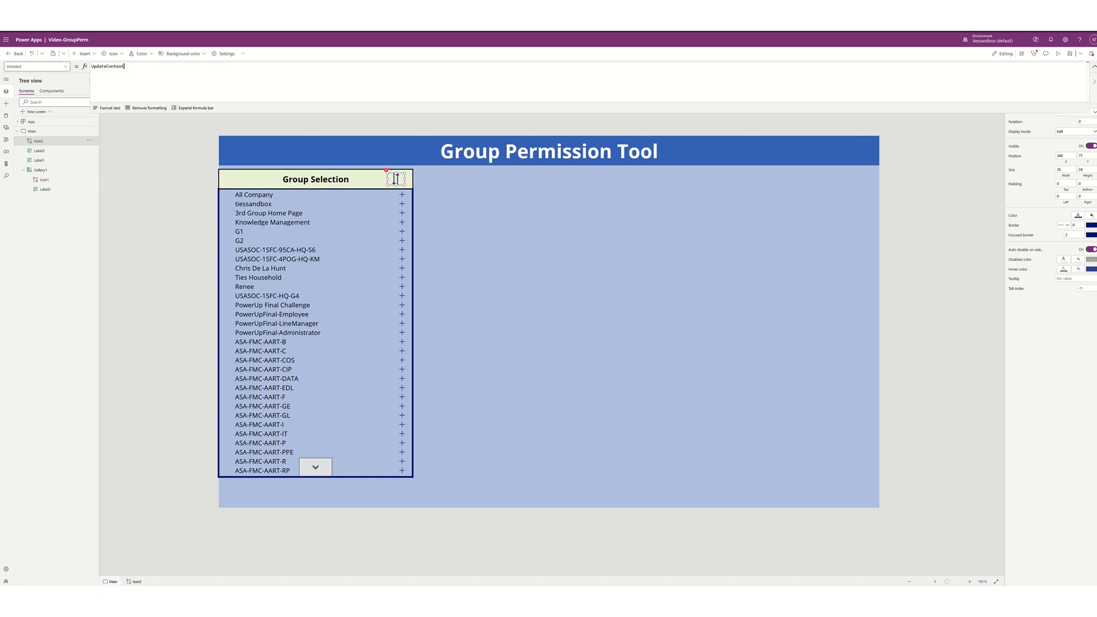
pyautogui.write('(')
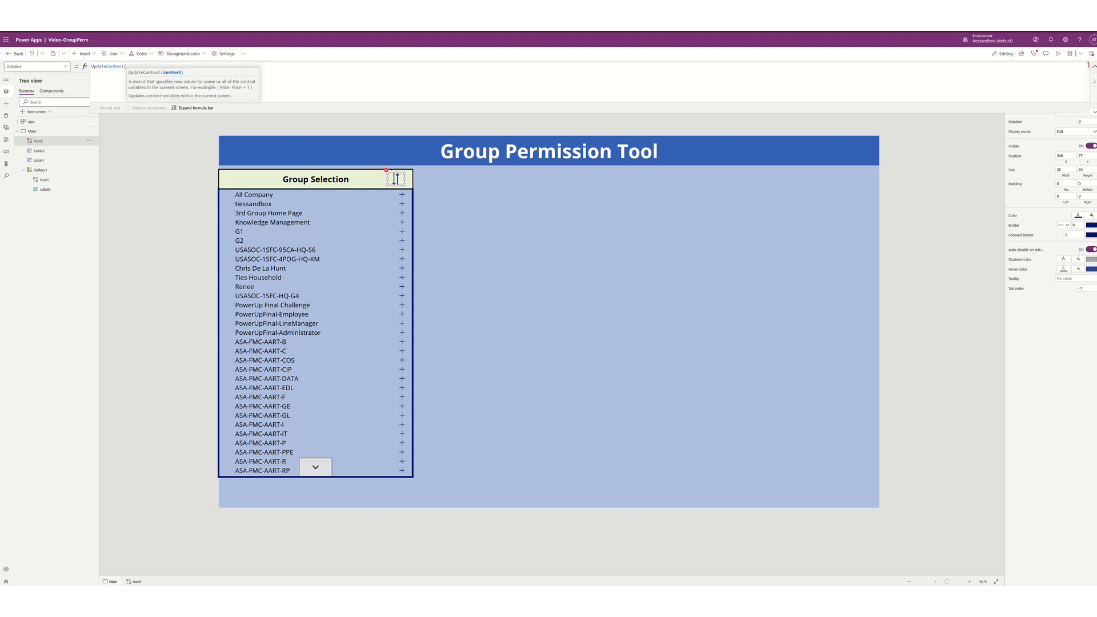
pyautogui.write('var')
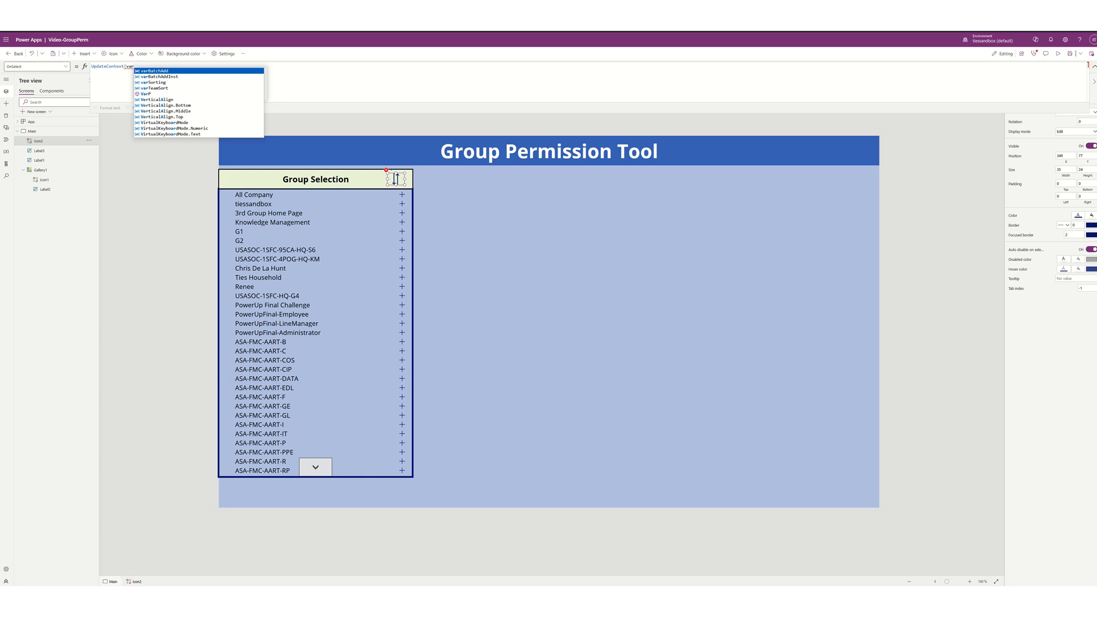
pyautogui.press('Down')
pyautogui.press('Tab')
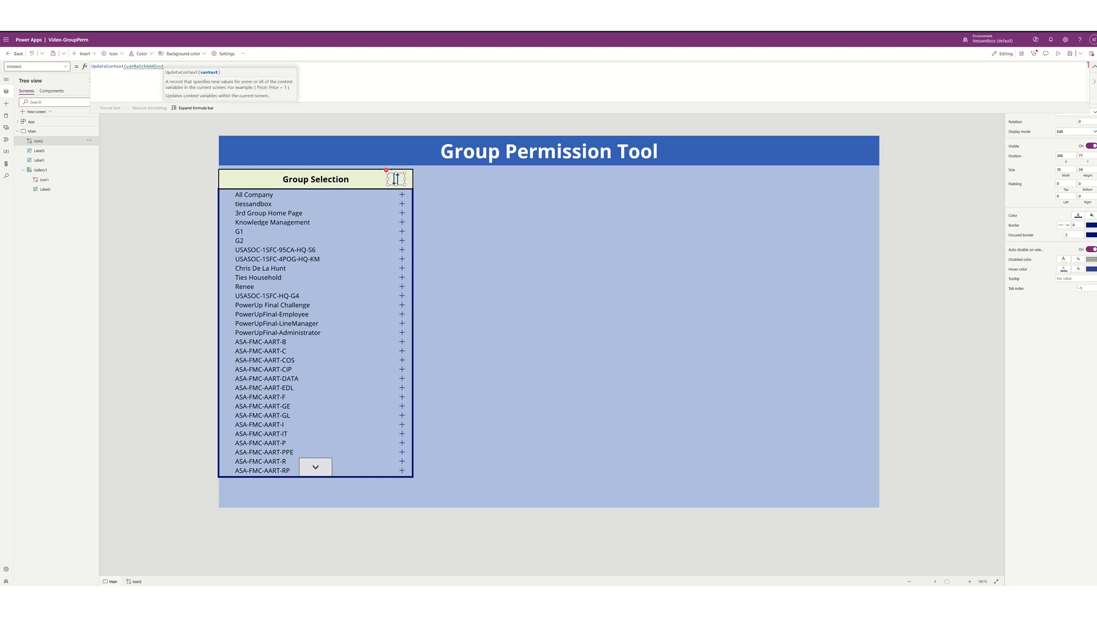
pyautogui.press('BackSpace')
pyautogui.press('BackSpace')
pyautogui.press('BackSpace')
pyautogui.press('BackSpace')
pyautogui.press('BackSpace')
pyautogui.press('BackSpace')
pyautogui.press('BackSpace')
pyautogui.press('BackSpace')
pyautogui.press('BackSpace')
pyautogui.press('BackSpace')
pyautogui.press('BackSpace')
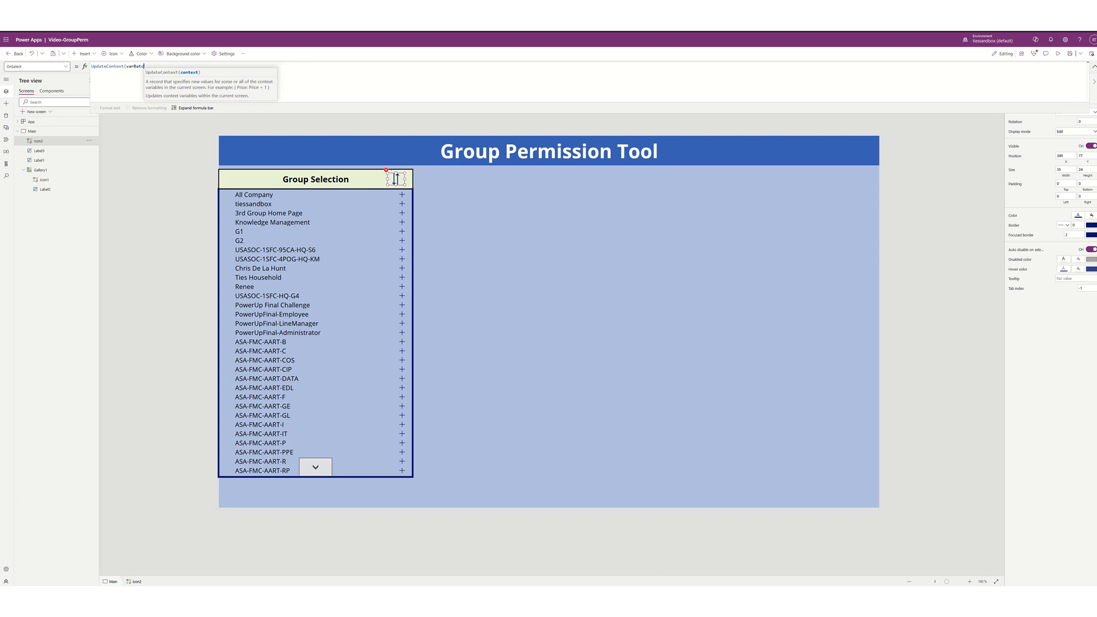
pyautogui.press('BackSpace')
pyautogui.write('sort')
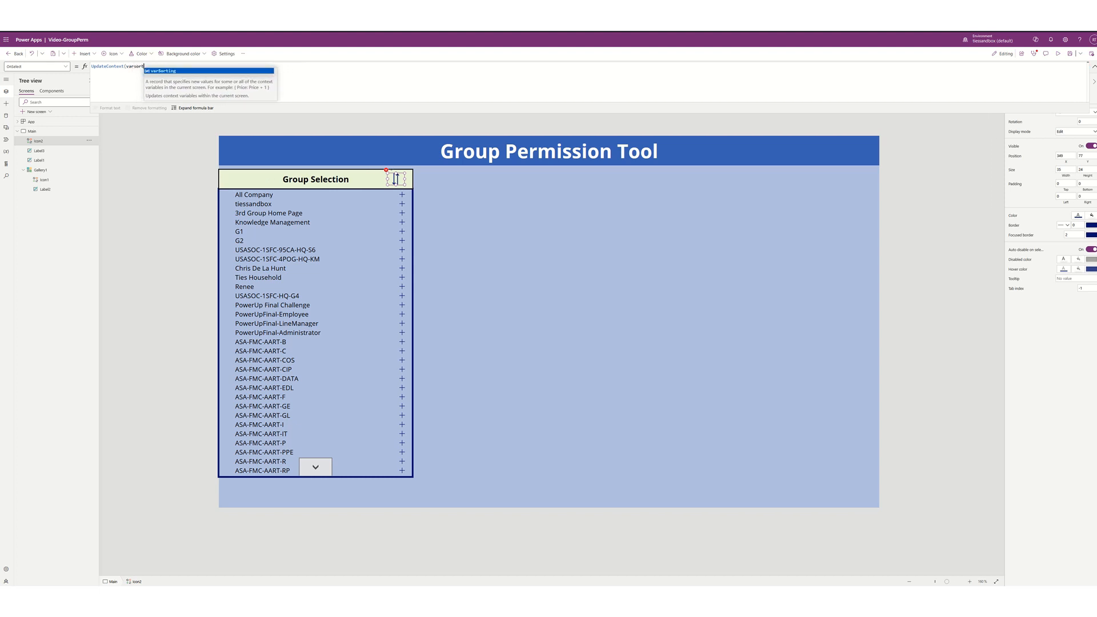
pyautogui.press('Tab')
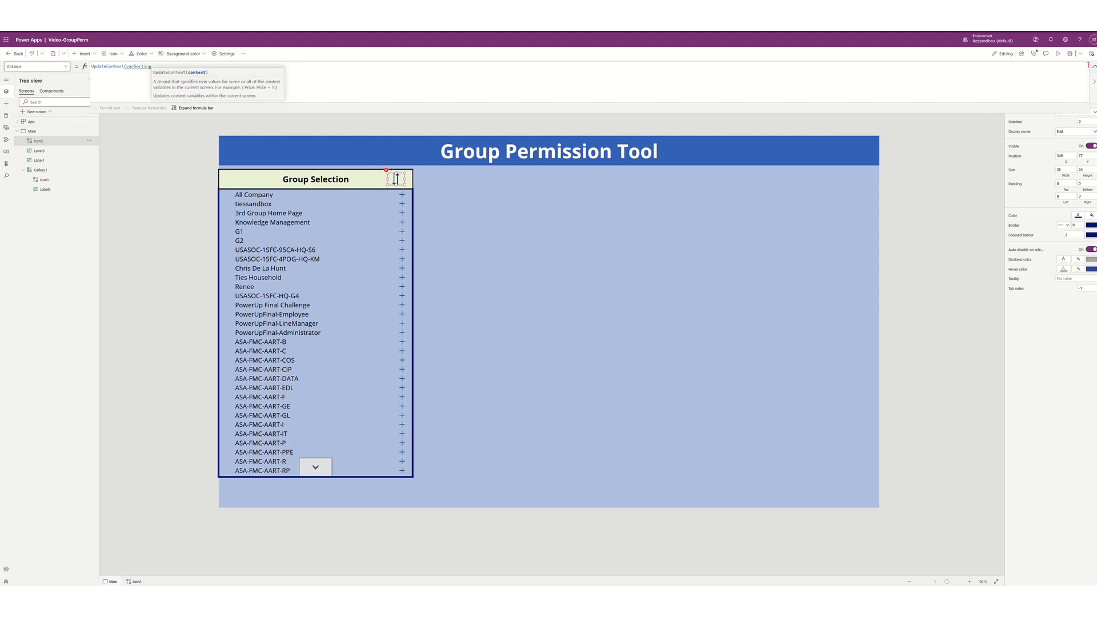
pyautogui.write(':')
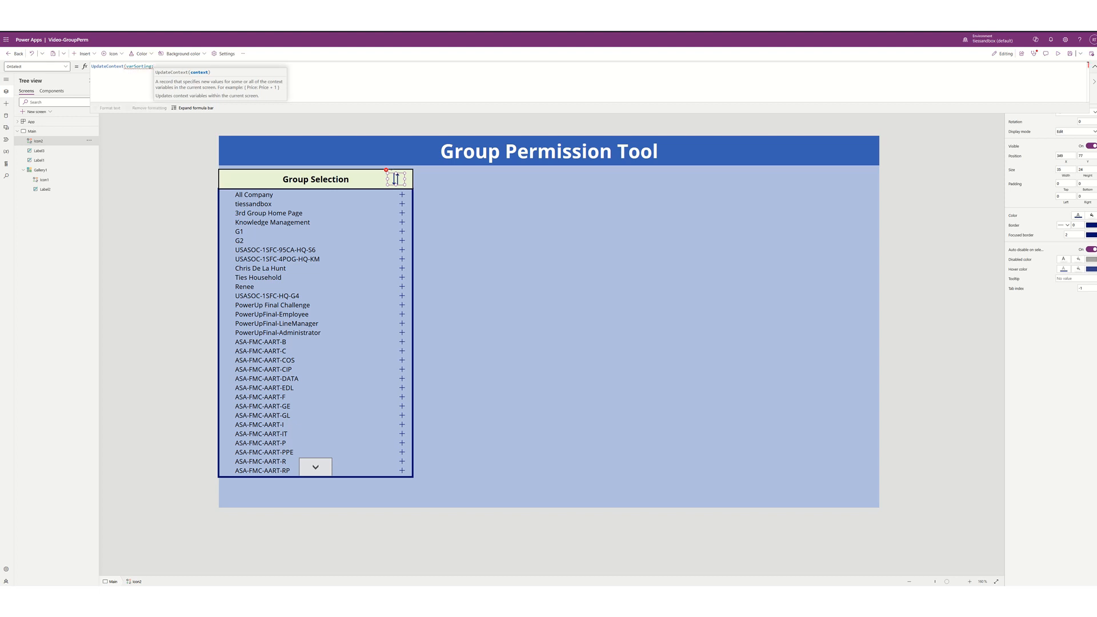
pyautogui.press('Left')
pyautogui.press('Left')
pyautogui.press('Left')
pyautogui.press('Left')
pyautogui.press('Left')
pyautogui.press('Left')
pyautogui.press('Left')
pyautogui.press('Left')
pyautogui.press('Left')
pyautogui.press('Left')
pyautogui.press('Left')
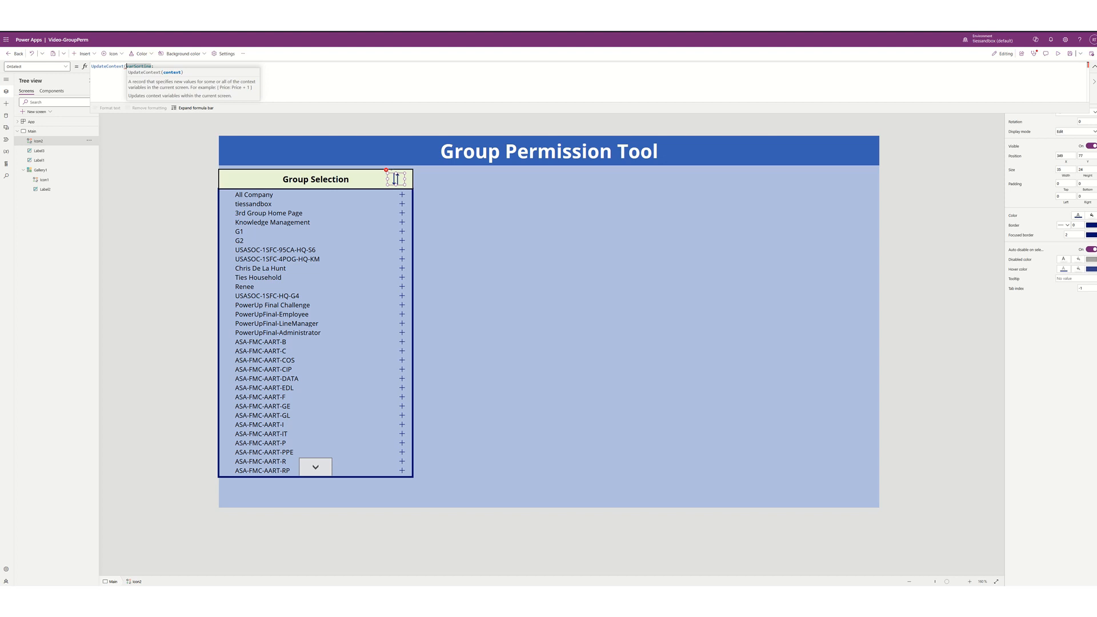
pyautogui.write('{')
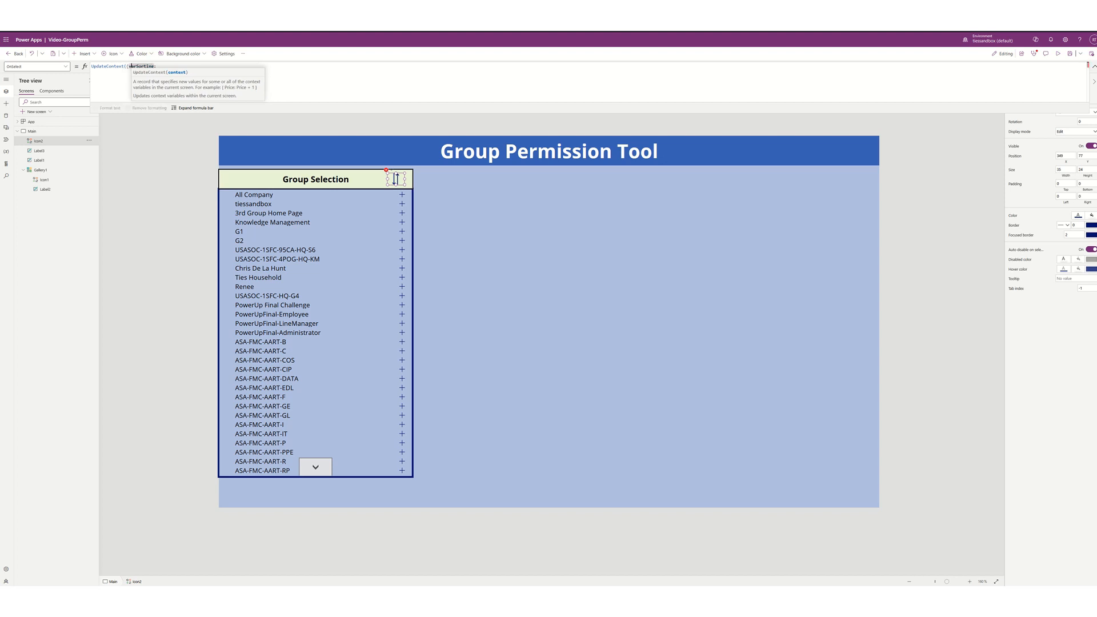
pyautogui.press('Right')
pyautogui.press('Right')
pyautogui.press('Right')
pyautogui.press('Right')
pyautogui.press('Right')
pyautogui.press('Right')
pyautogui.press('Right')
pyautogui.press('Right')
pyautogui.press('Right')
pyautogui.press('Right')
pyautogui.press('Right')
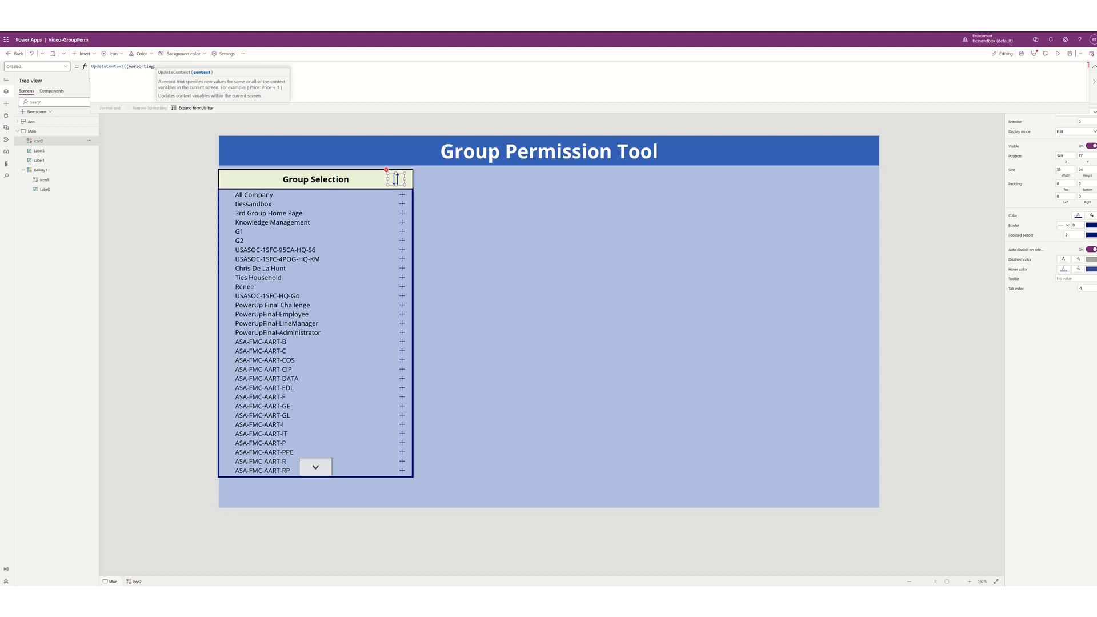
pyautogui.write('!')
pyautogui.write('varsor')
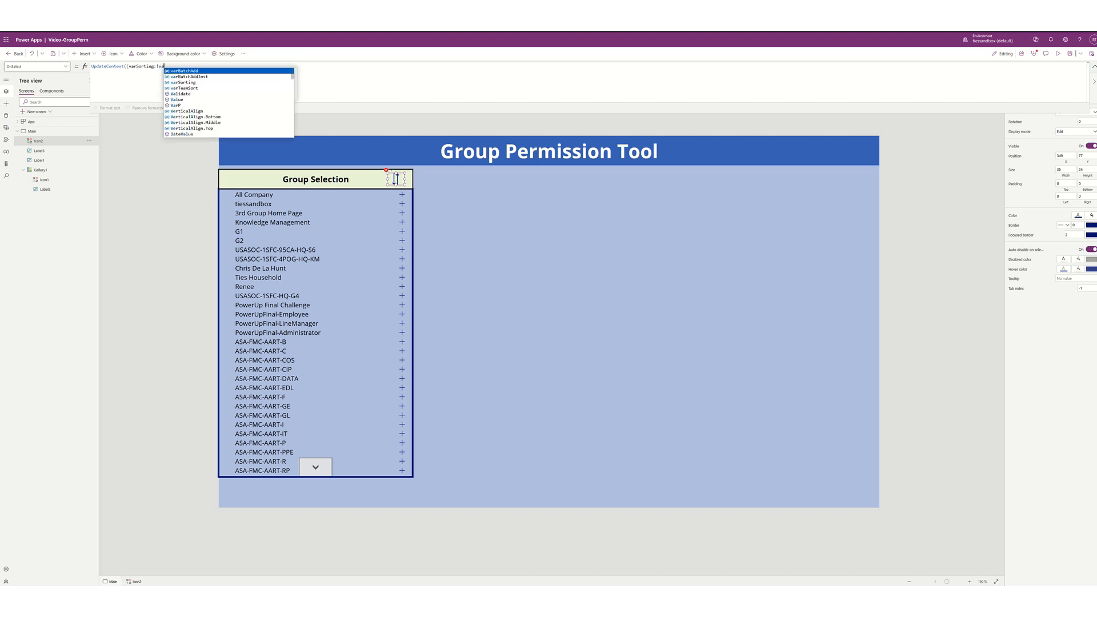
pyautogui.write('t')
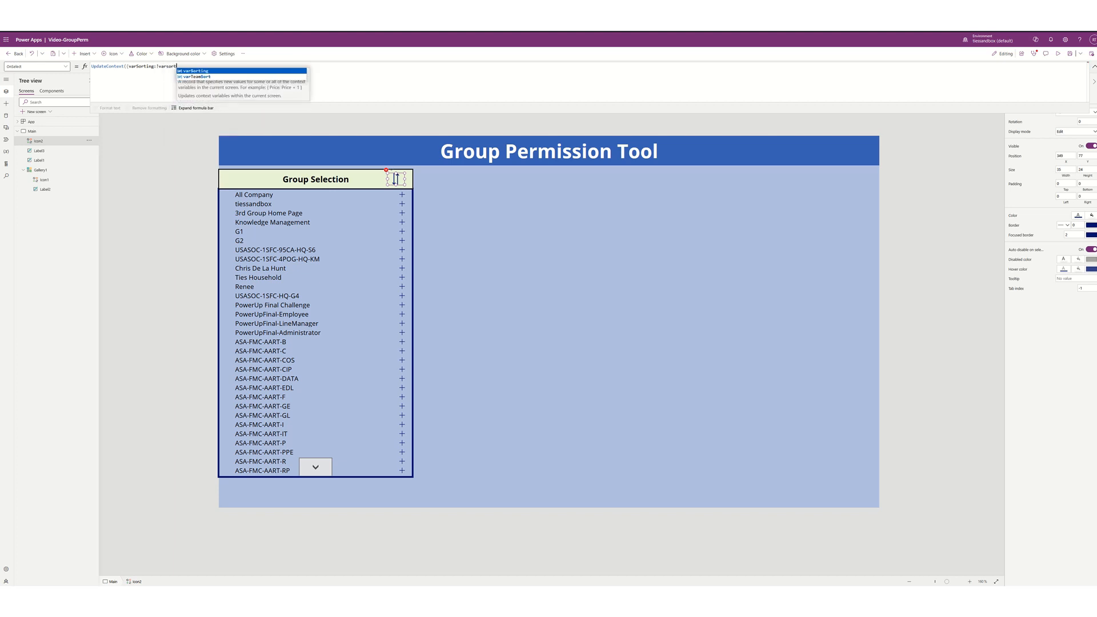
pyautogui.press('Tab')
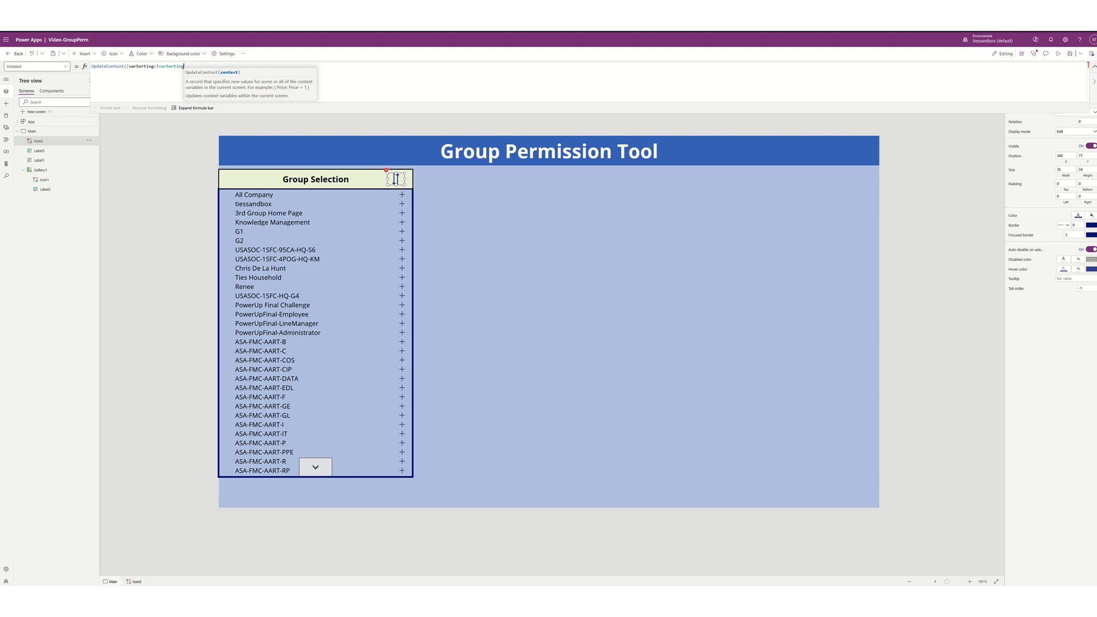
pyautogui.write('})')
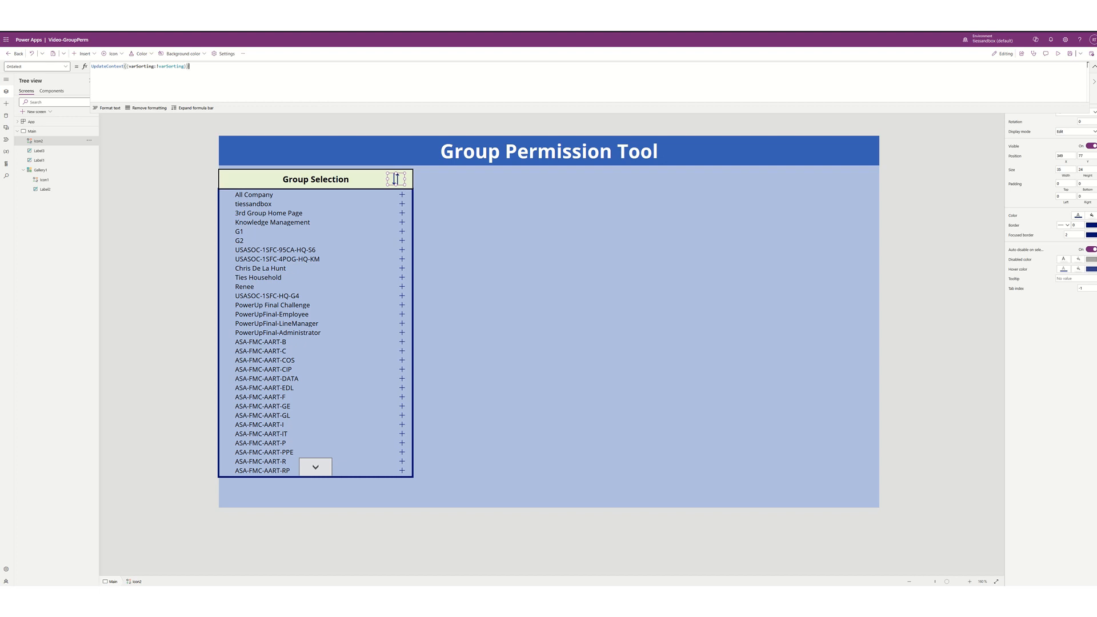
# - Wrap Gallery1's Items in Sort(ListOwnedGroupsV2().Value, displayName, varSorting)
pyautogui.click(327, 336)
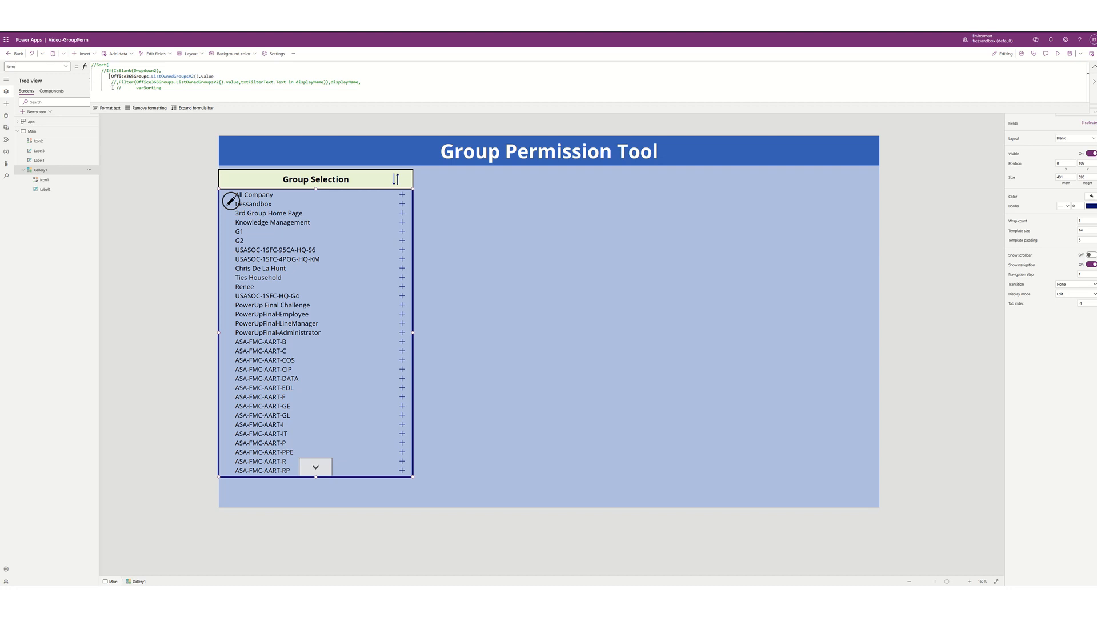
pyautogui.write('Sort(')
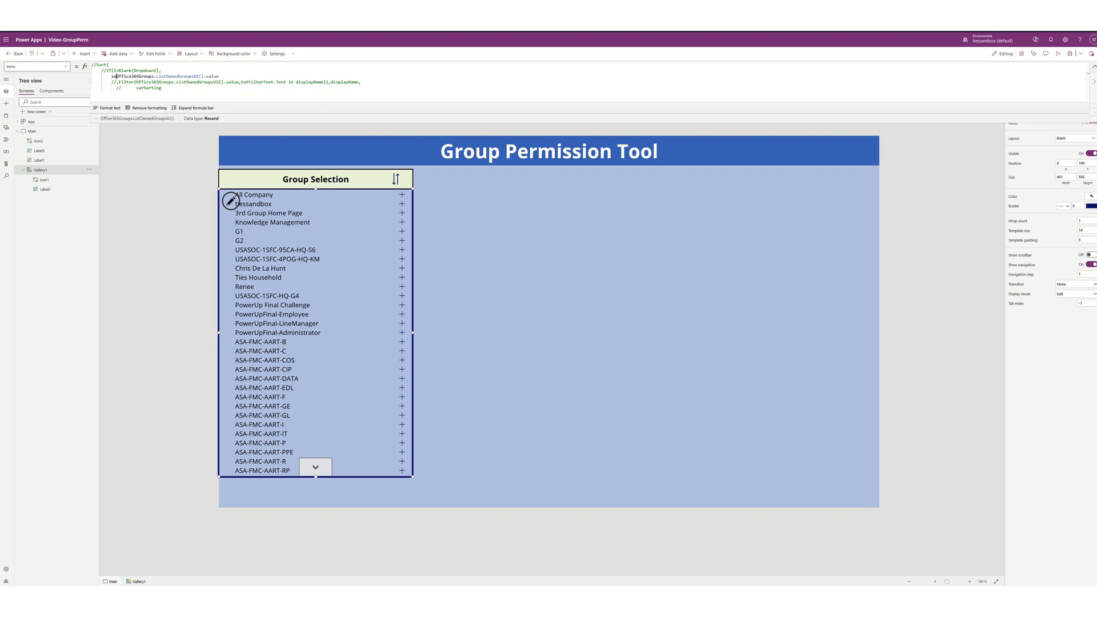
pyautogui.click(227, 76)
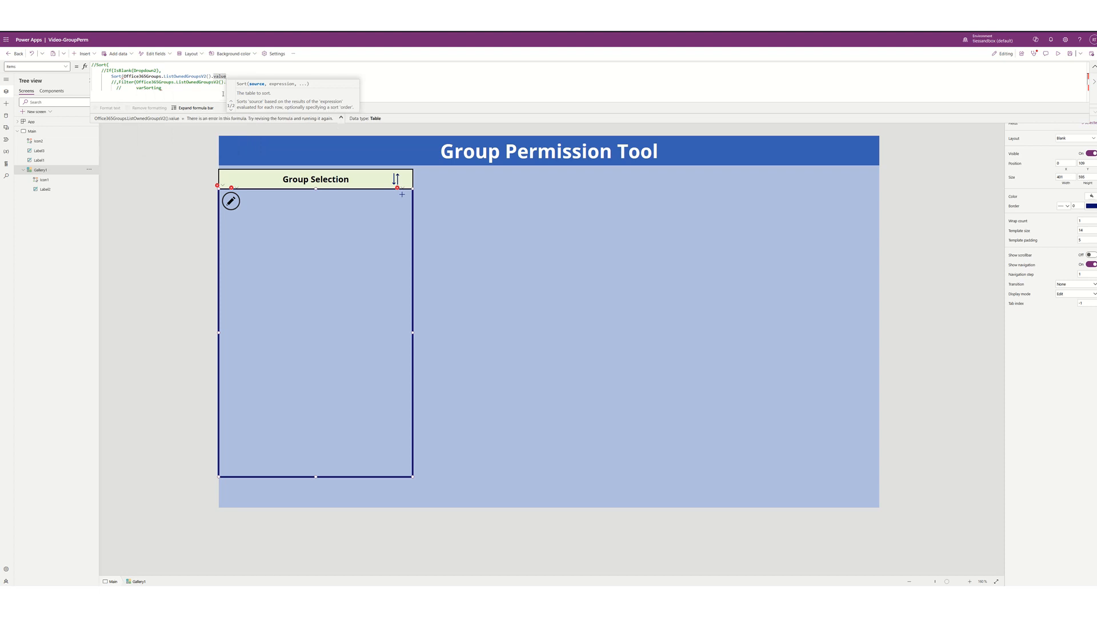
pyautogui.press('Right')
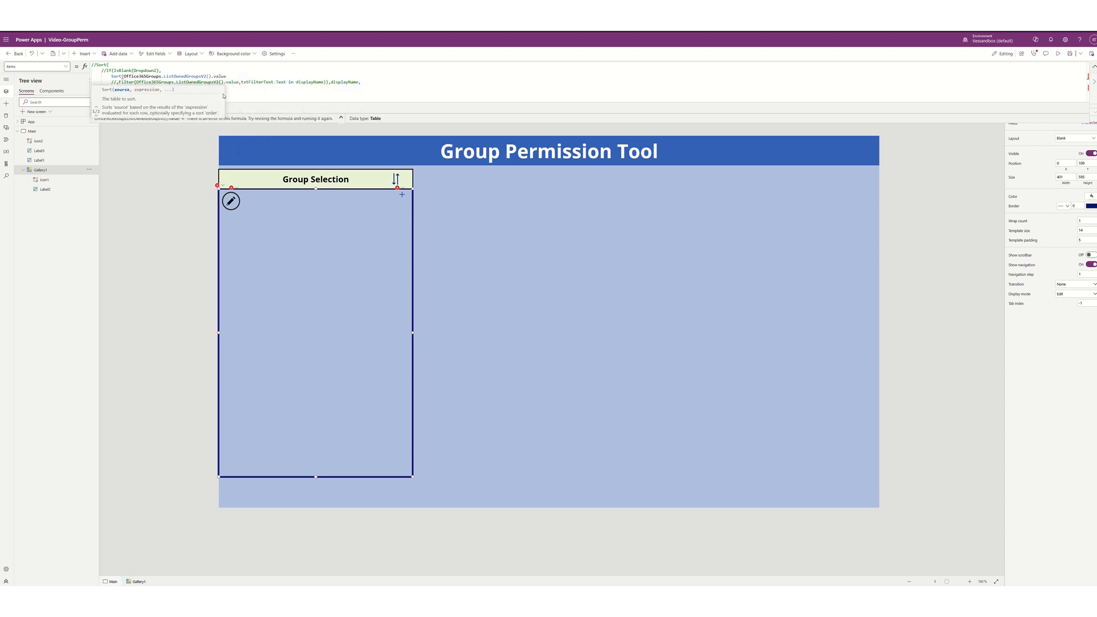
pyautogui.write(',')
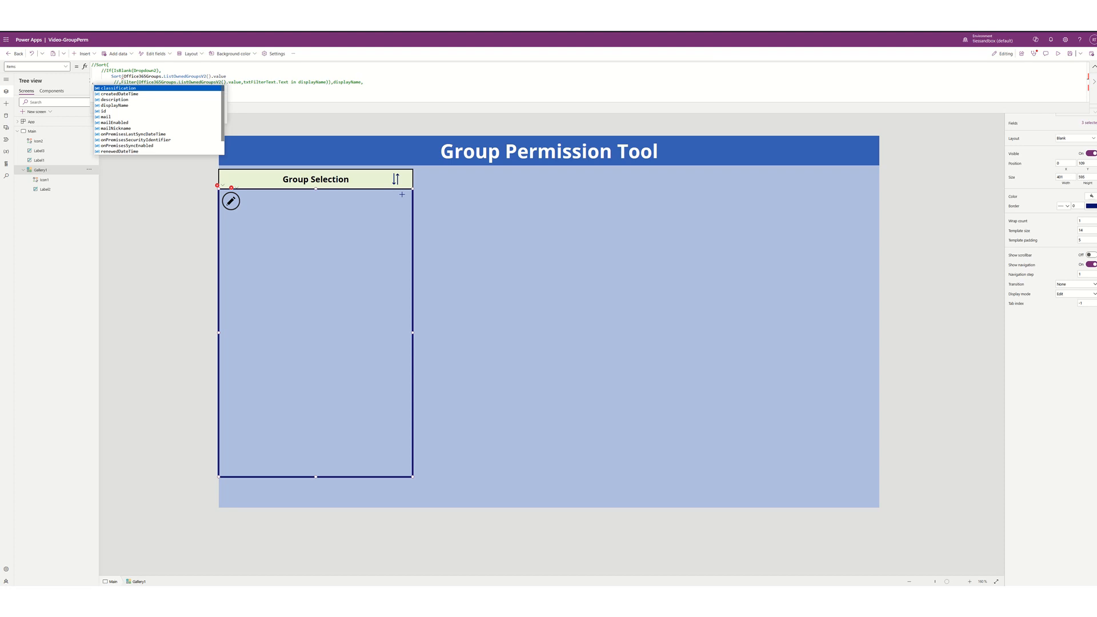
pyautogui.press('BackSpace')
pyautogui.press('Left')
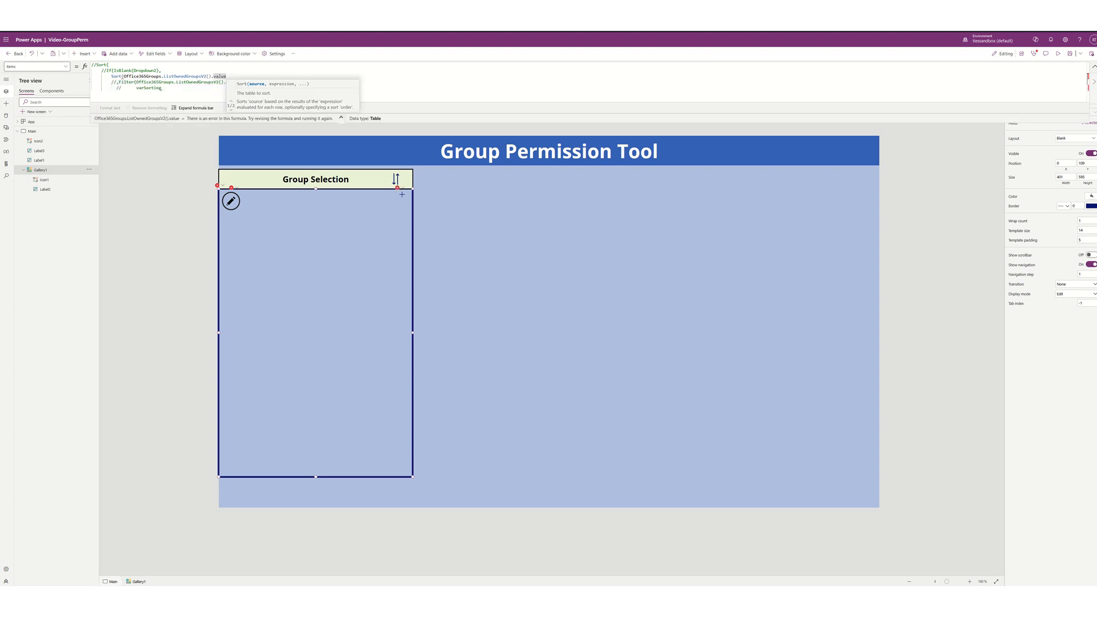
pyautogui.write(',')
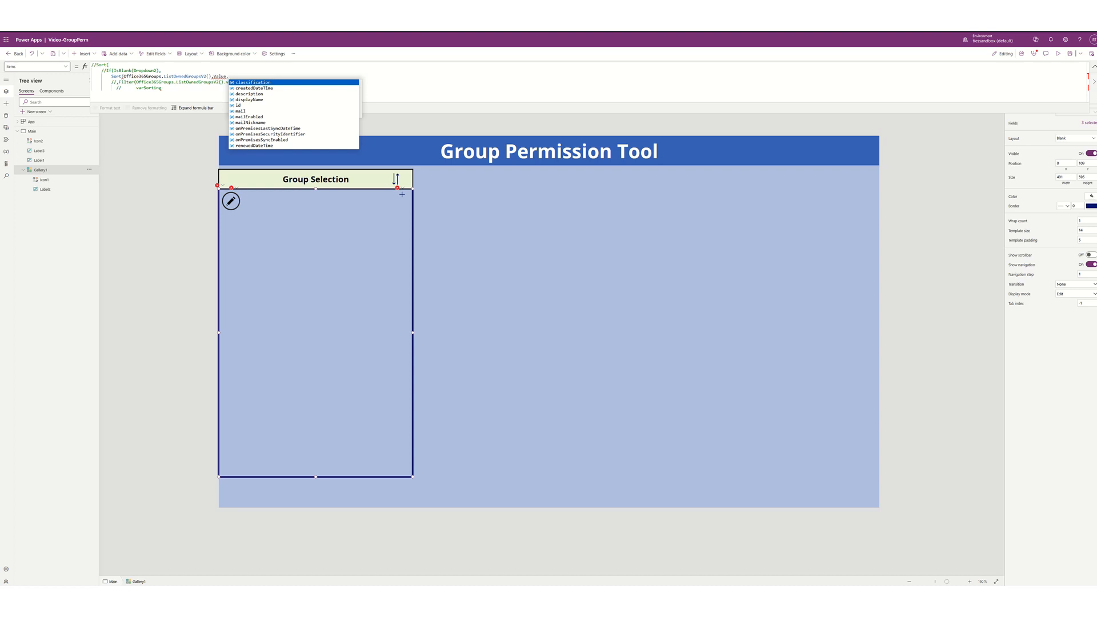
pyautogui.press('Down')
pyautogui.press('Down')
pyautogui.press('Down')
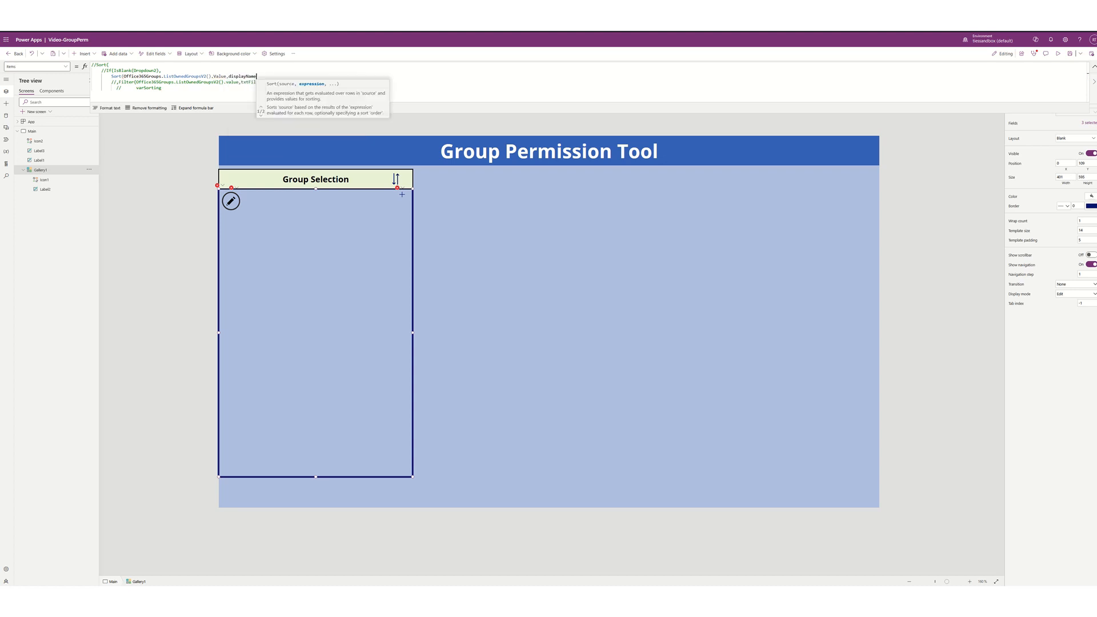
pyautogui.write(',')
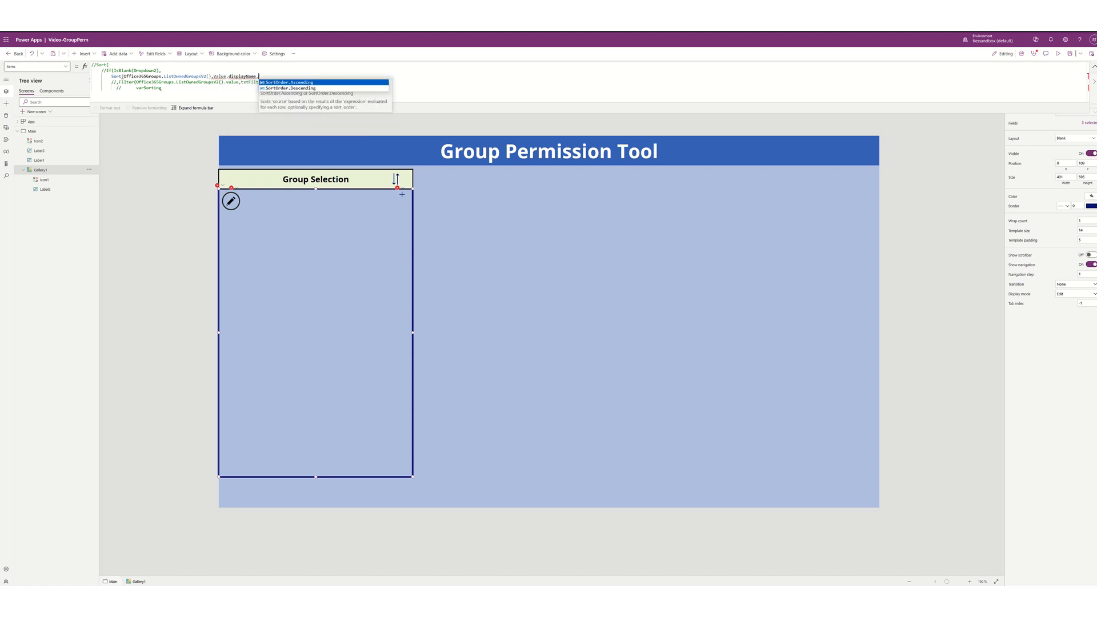
pyautogui.write('var')
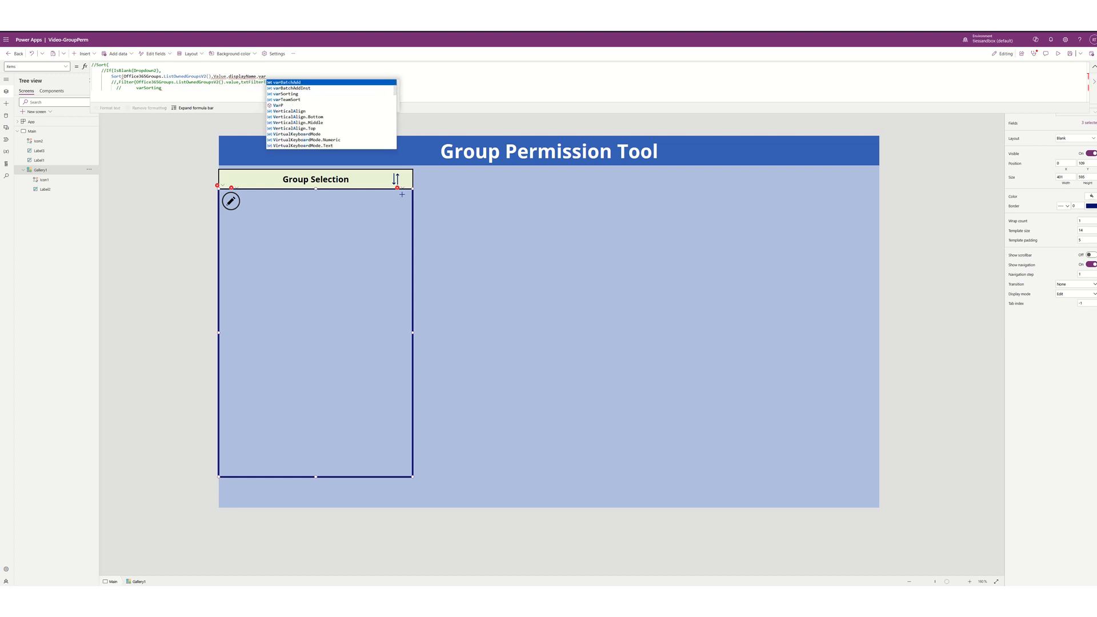
pyautogui.press('Down')
pyautogui.press('Down')
pyautogui.press('Tab')
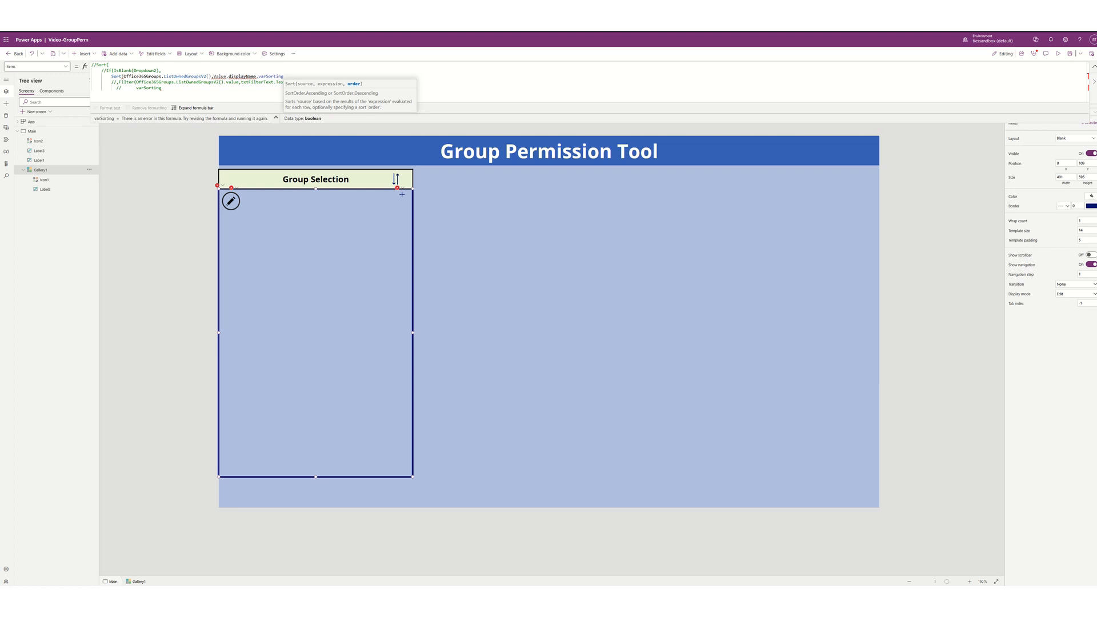
pyautogui.write(')')
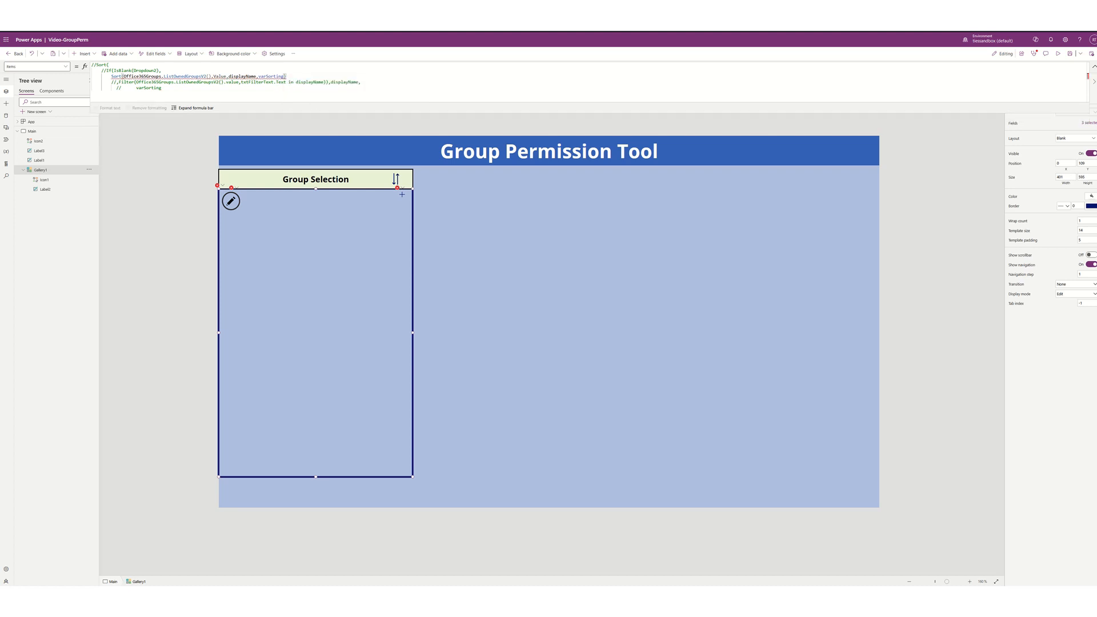
# - Inspect the error reported on the varSorting sort order argument
pyautogui.doubleClick(272, 76)
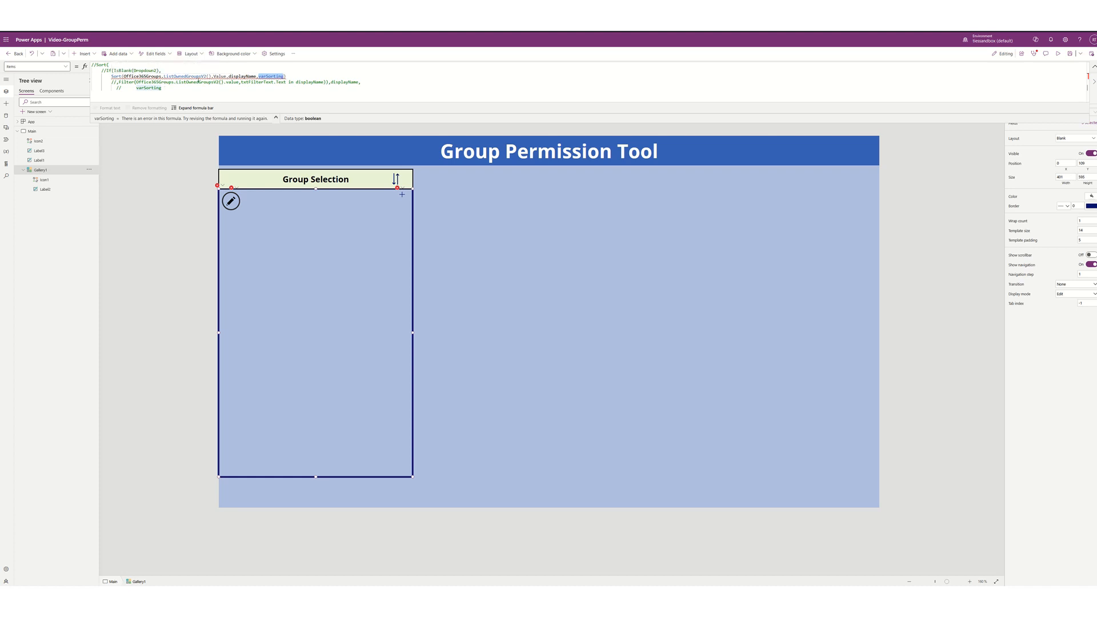
pyautogui.moveTo(223, 76)
pyautogui.click(238, 76)
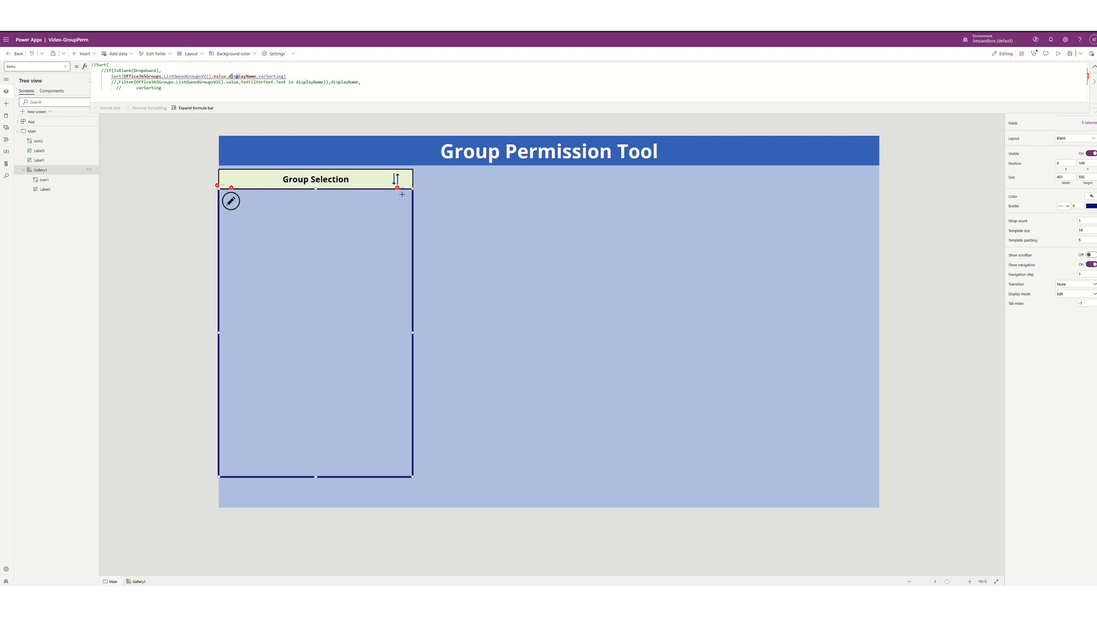
pyautogui.moveTo(227, 76)
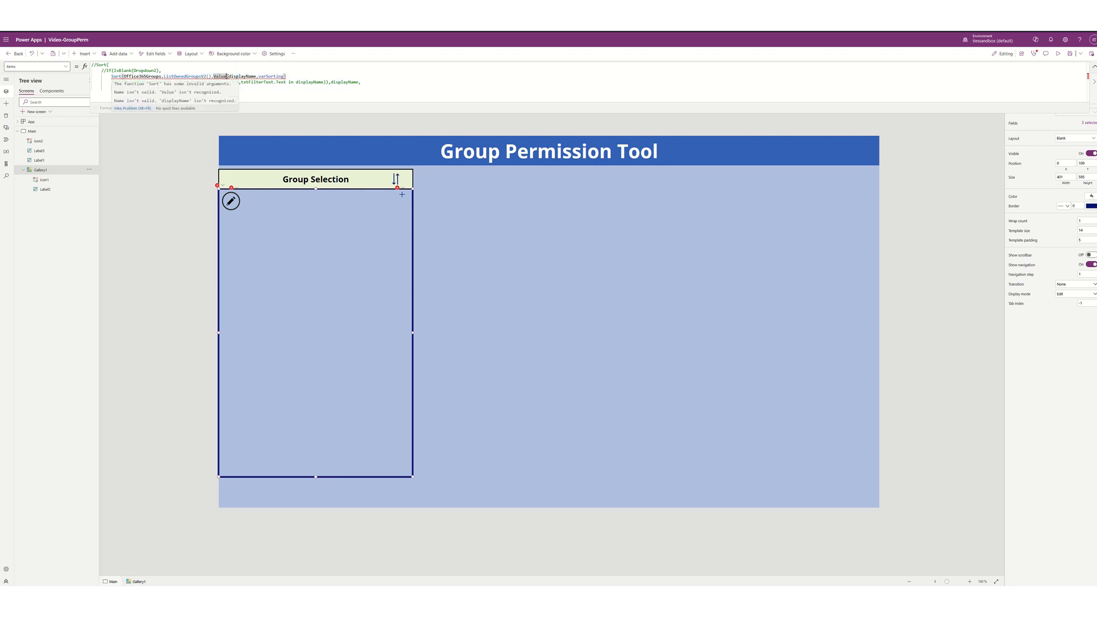
# - Replace the unrecognised .Value field with the lowercase .value in the gallery's Items formula
pyautogui.doubleClick(223, 76)
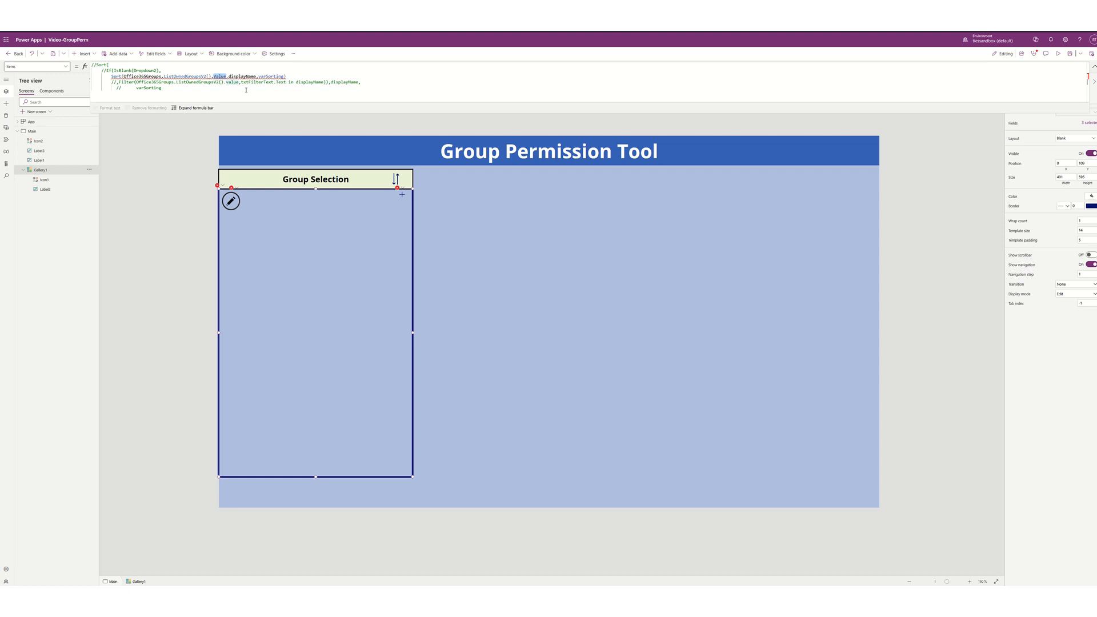
pyautogui.press('BackSpace')
pyautogui.press('BackSpace')
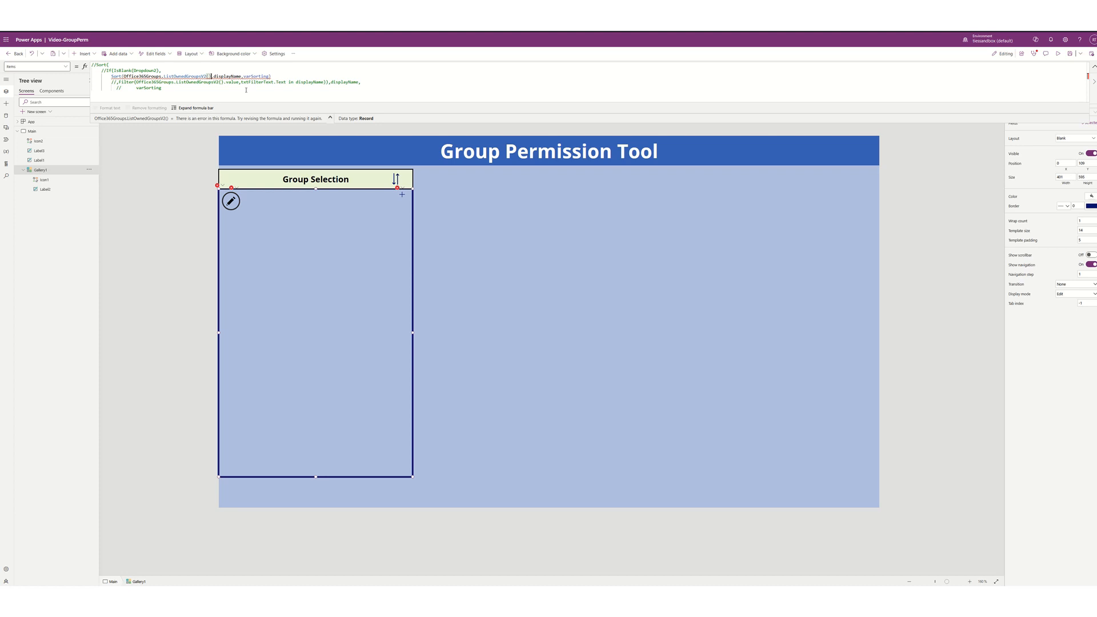
pyautogui.write('.')
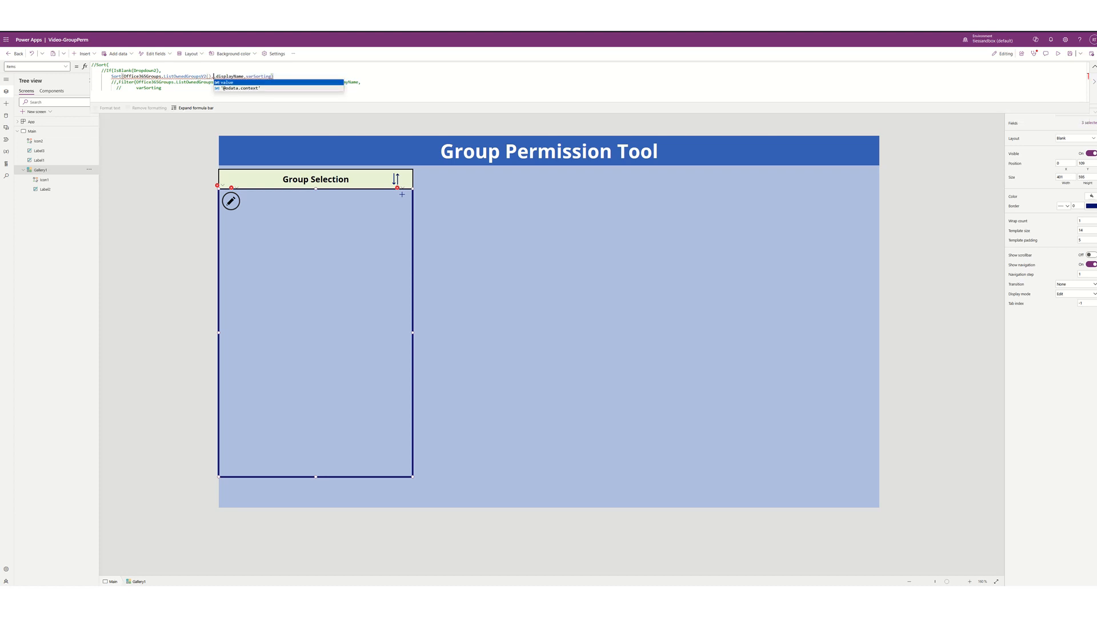
pyautogui.press('Tab')
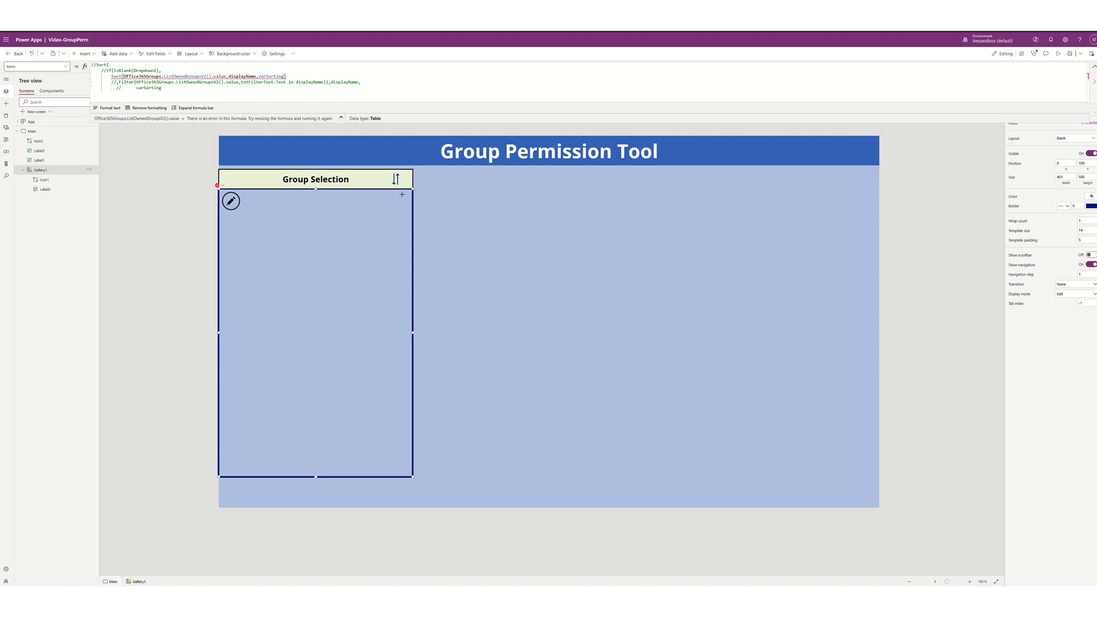
# - Retype the closing parenthesis after varSorting so the Sort call is closed again
pyautogui.doubleClick(243, 77)
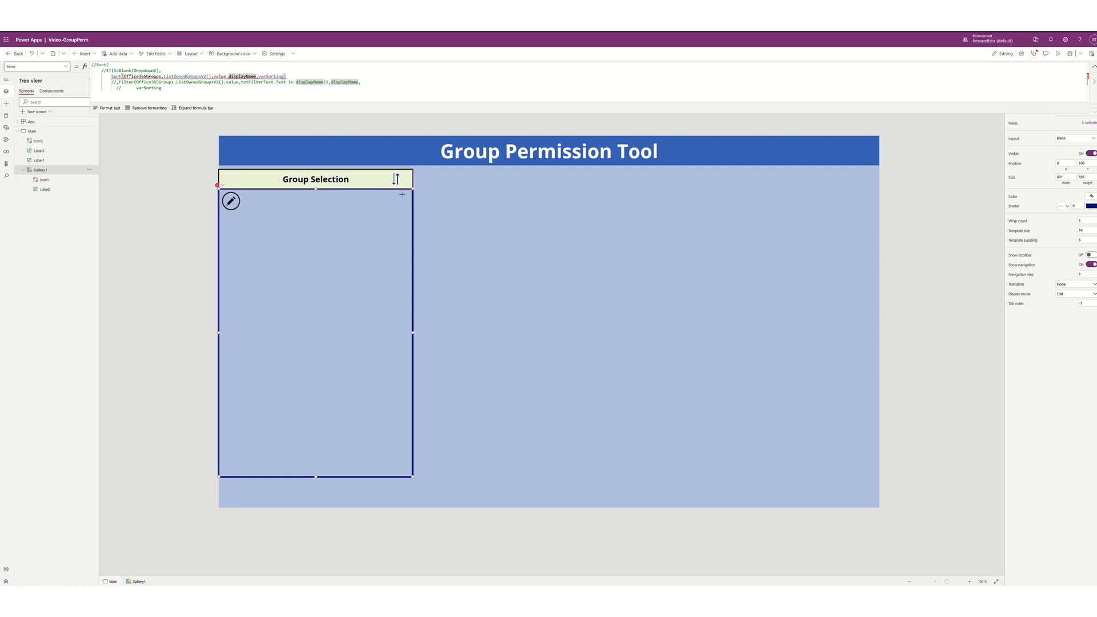
pyautogui.click(273, 76)
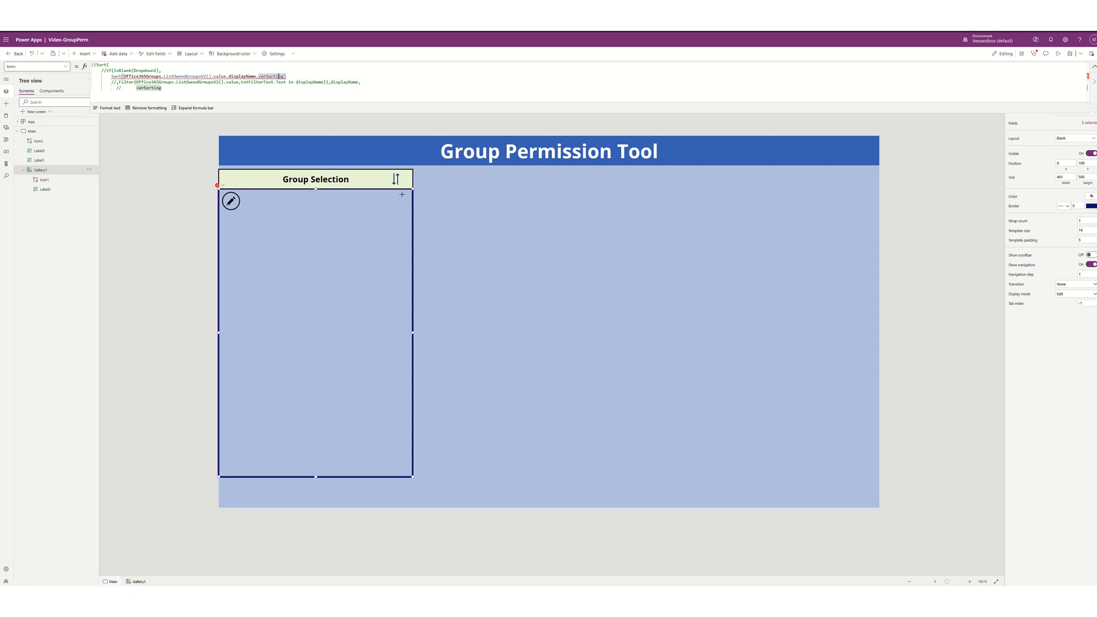
pyautogui.press('Right')
pyautogui.press('BackSpace')
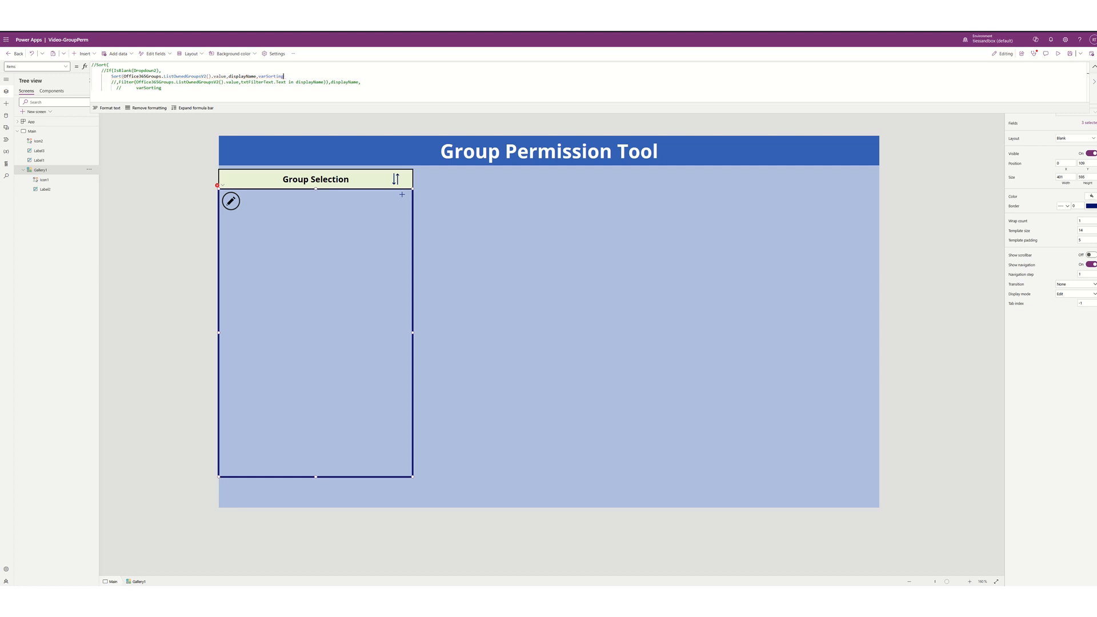
pyautogui.press('Left')
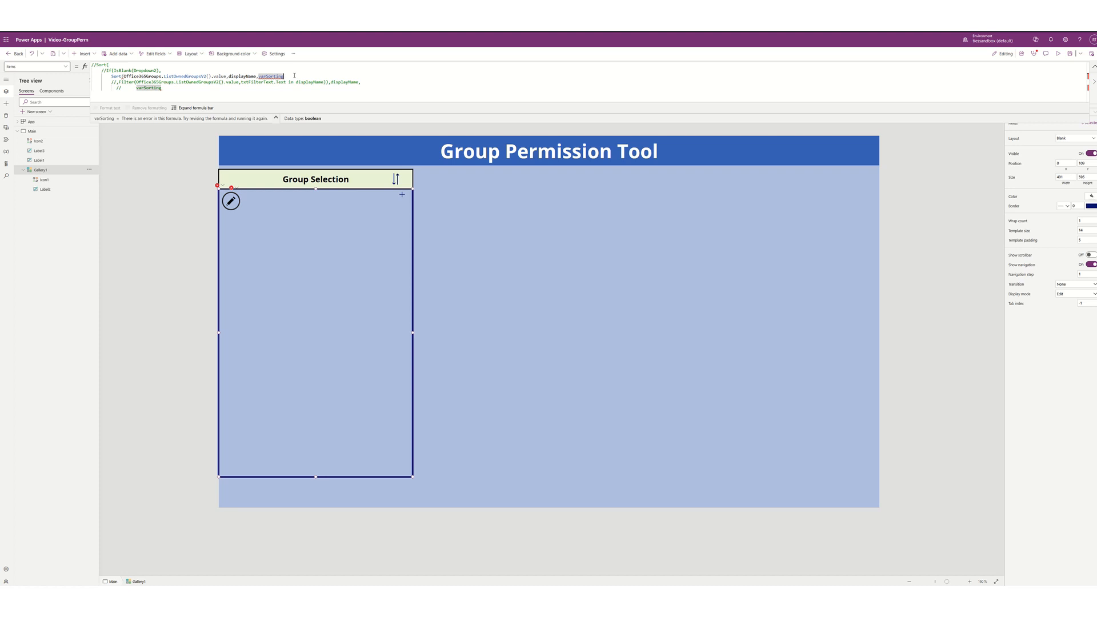
pyautogui.write(')')
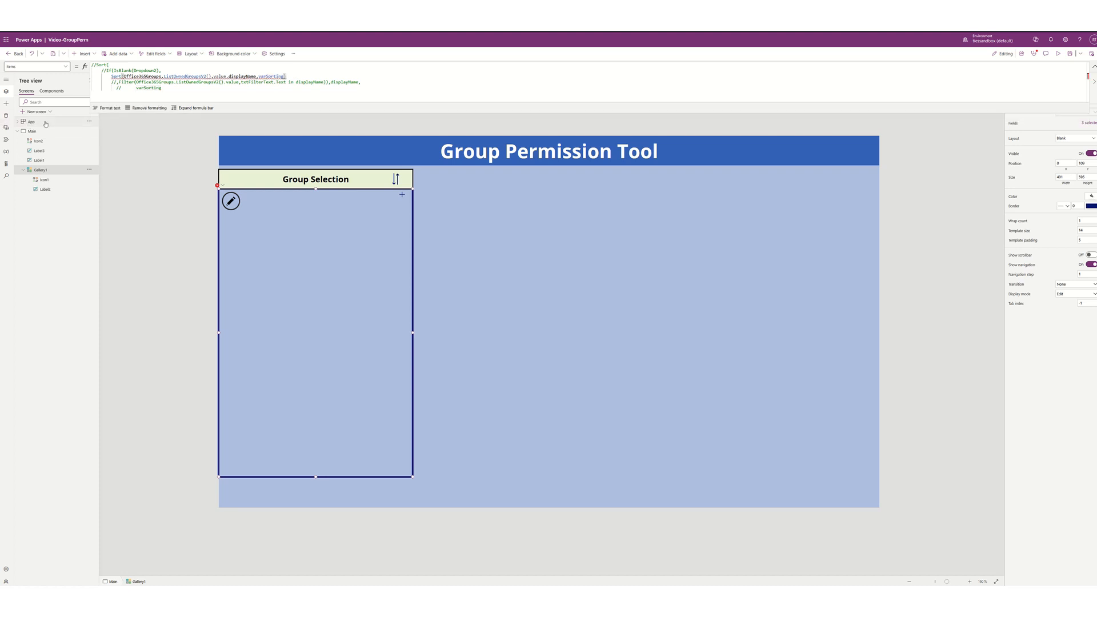
# - Run the App's OnStart, then replace varSorting with SortOrder.Ascending in Gallery1's Items
pyautogui.rightClick(45, 123)
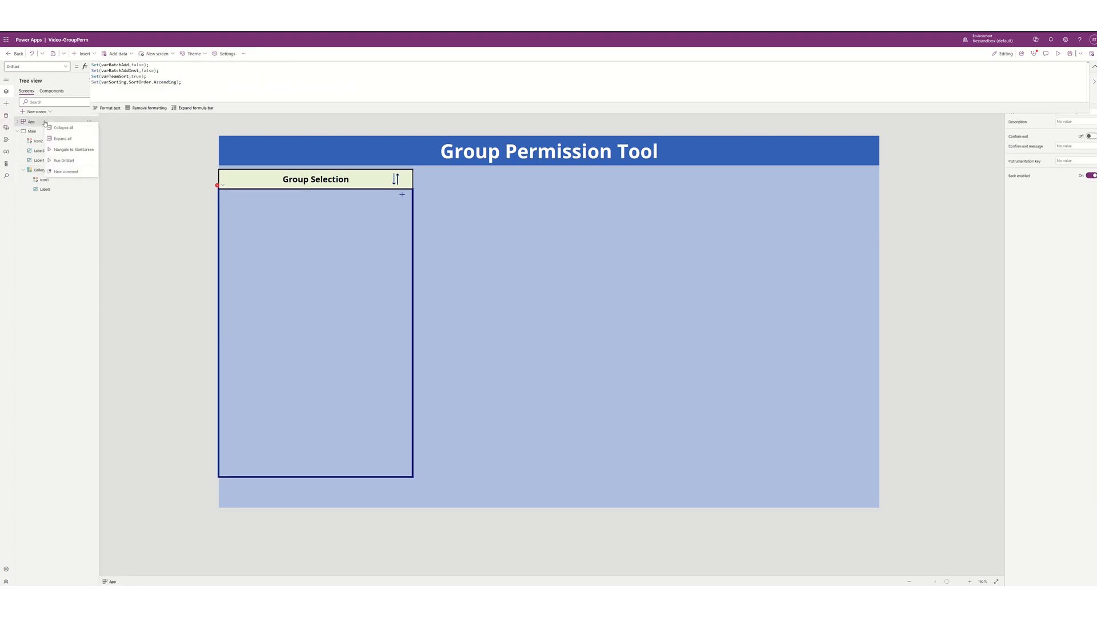
pyautogui.click(64, 162)
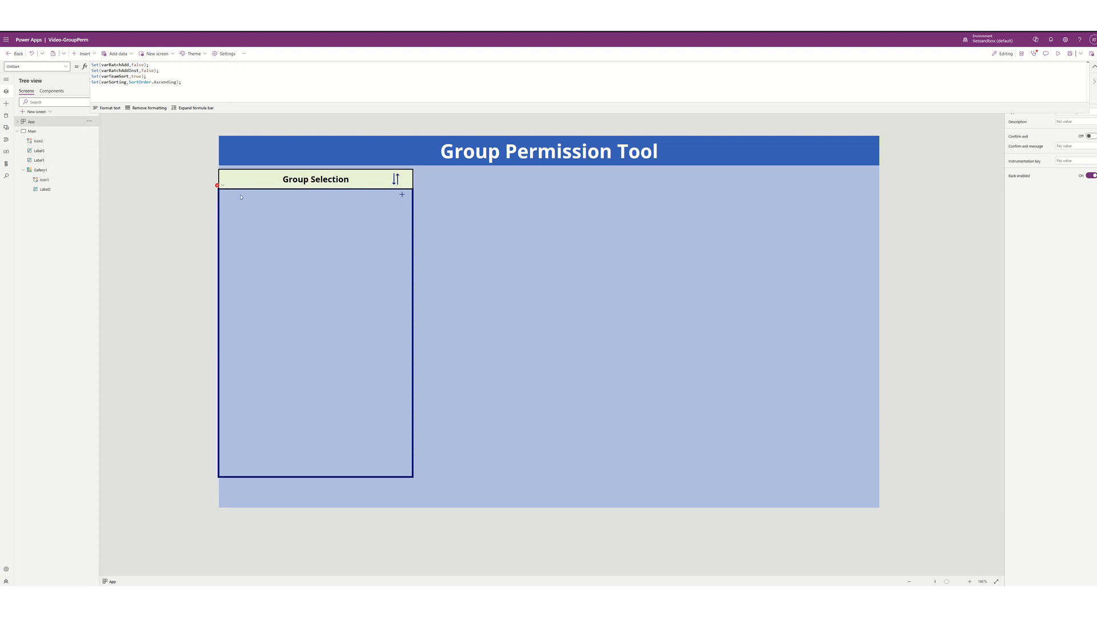
pyautogui.click(292, 264)
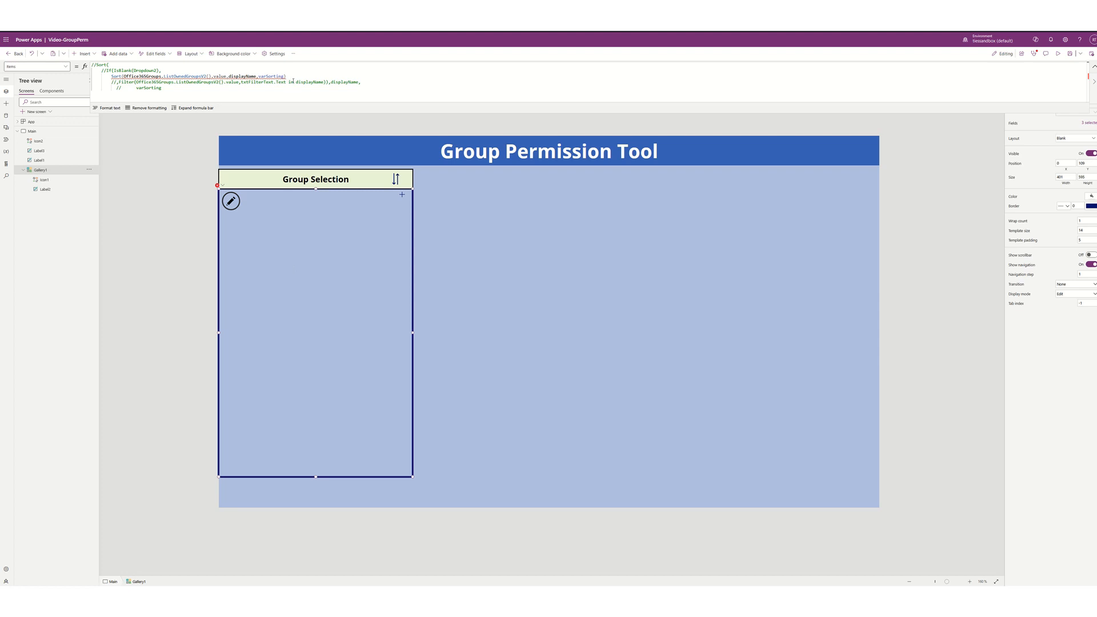
pyautogui.moveTo(279, 76)
pyautogui.press('BackSpace')
pyautogui.press('BackSpace')
pyautogui.press('BackSpace')
pyautogui.press('BackSpace')
pyautogui.press('BackSpace')
pyautogui.press('BackSpace')
pyautogui.press('BackSpace')
pyautogui.press('BackSpace')
pyautogui.press('BackSpace')
pyautogui.press('BackSpace')
pyautogui.press('BackSpace')
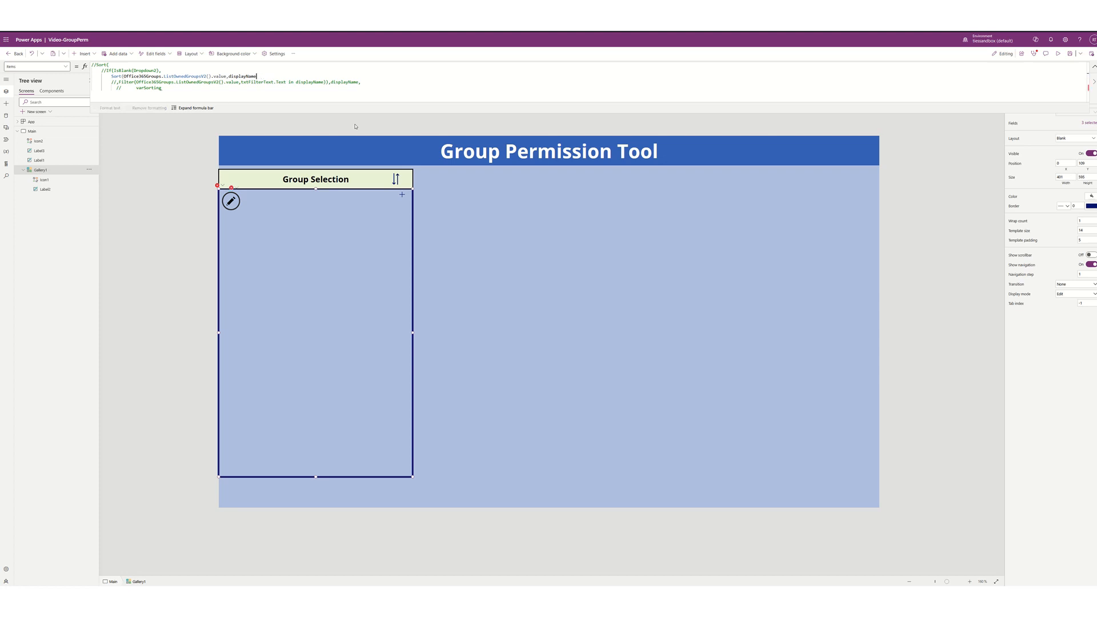
pyautogui.write(',')
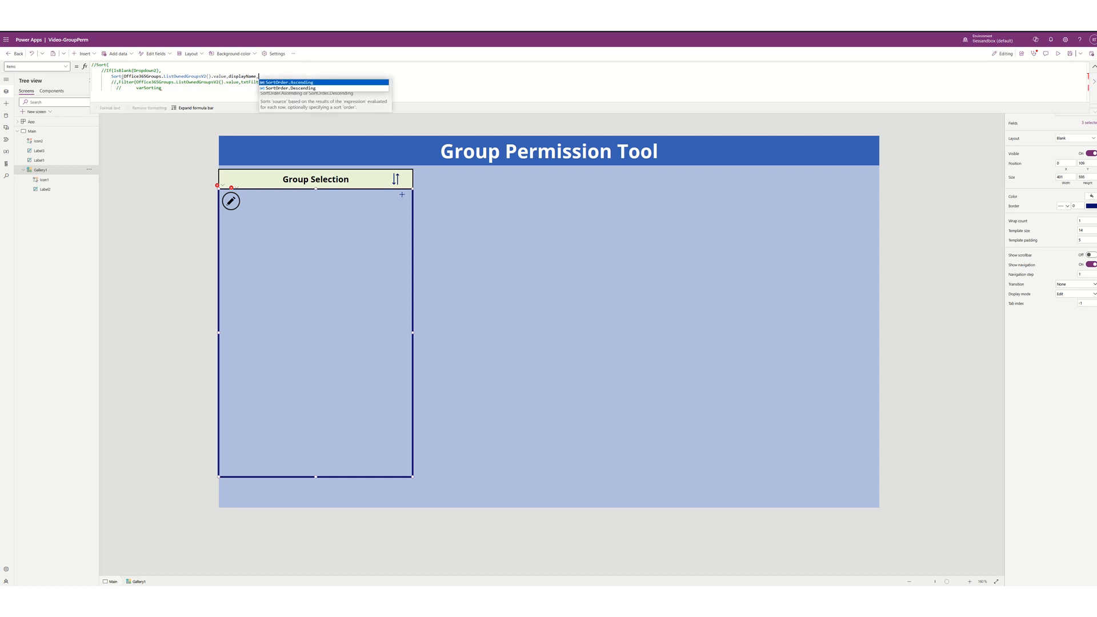
pyautogui.press('Tab')
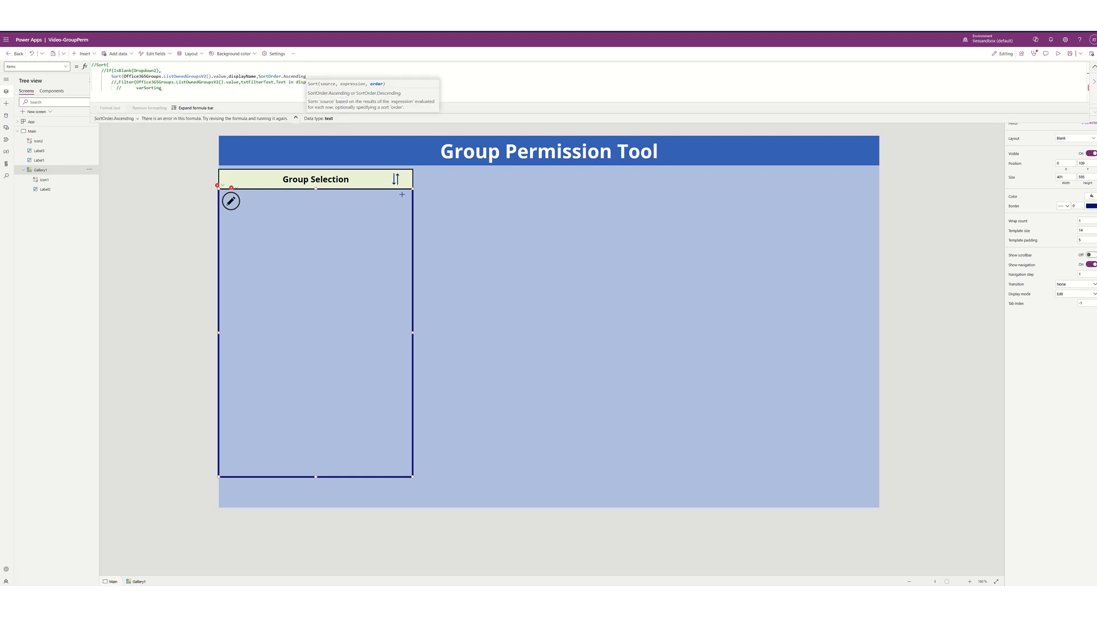
pyautogui.write(')')
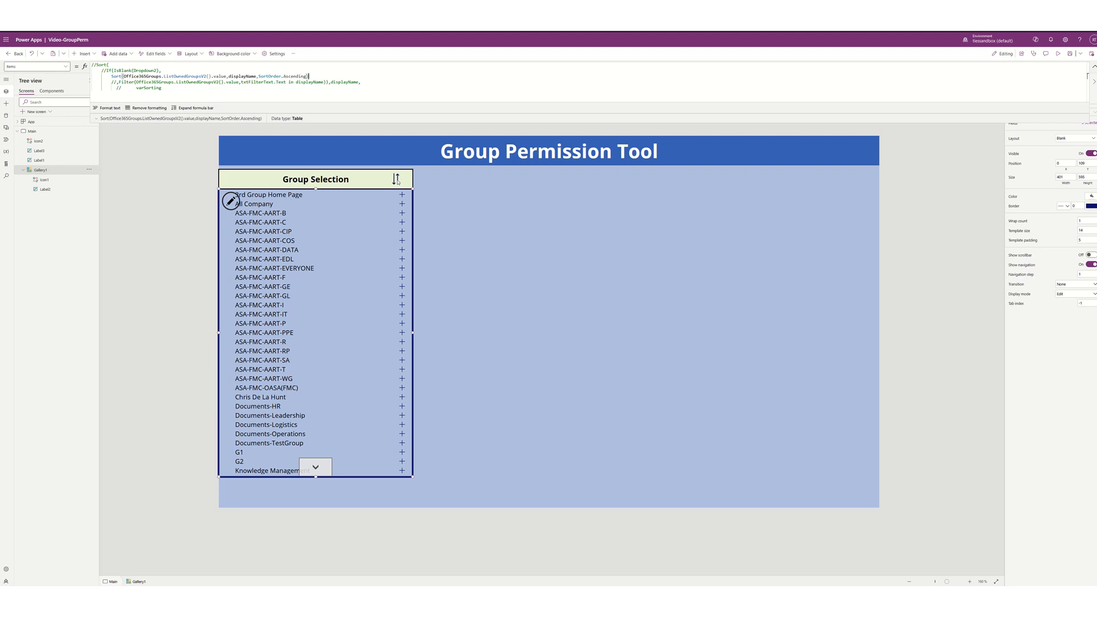
# - Check varSorting in App OnStart and retry it as Gallery1's sort order
pyautogui.click(35, 124)
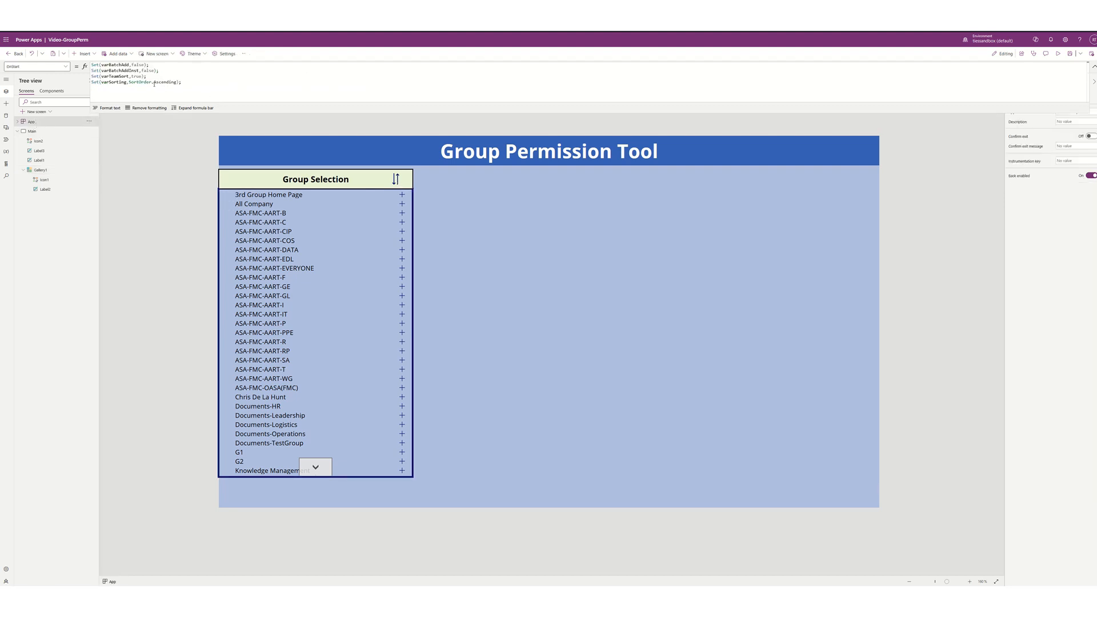
pyautogui.doubleClick(115, 82)
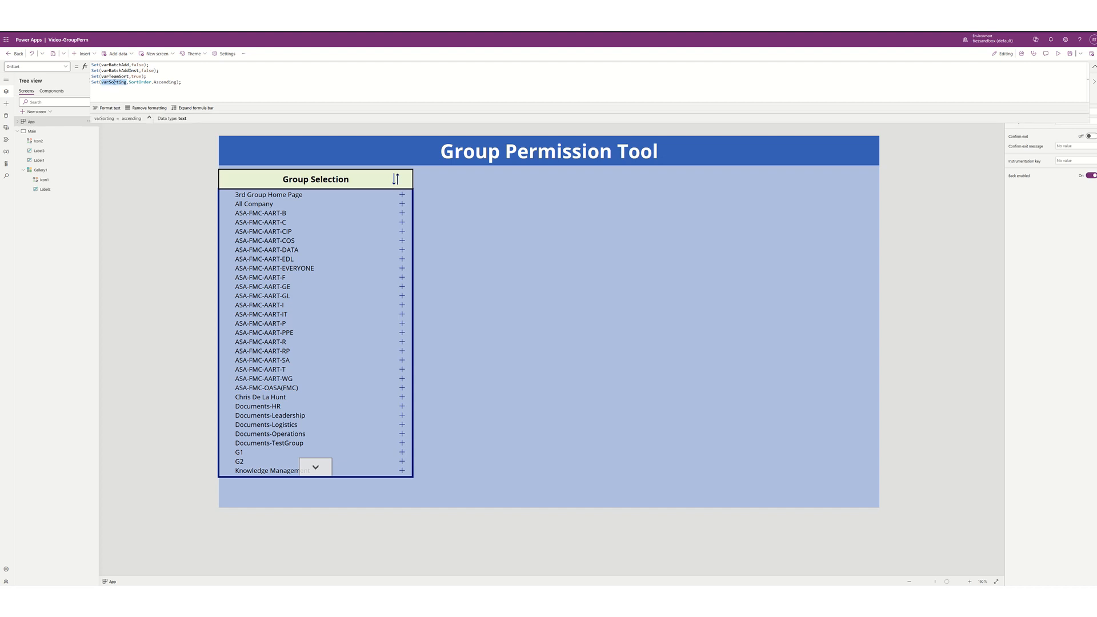
pyautogui.click(282, 266)
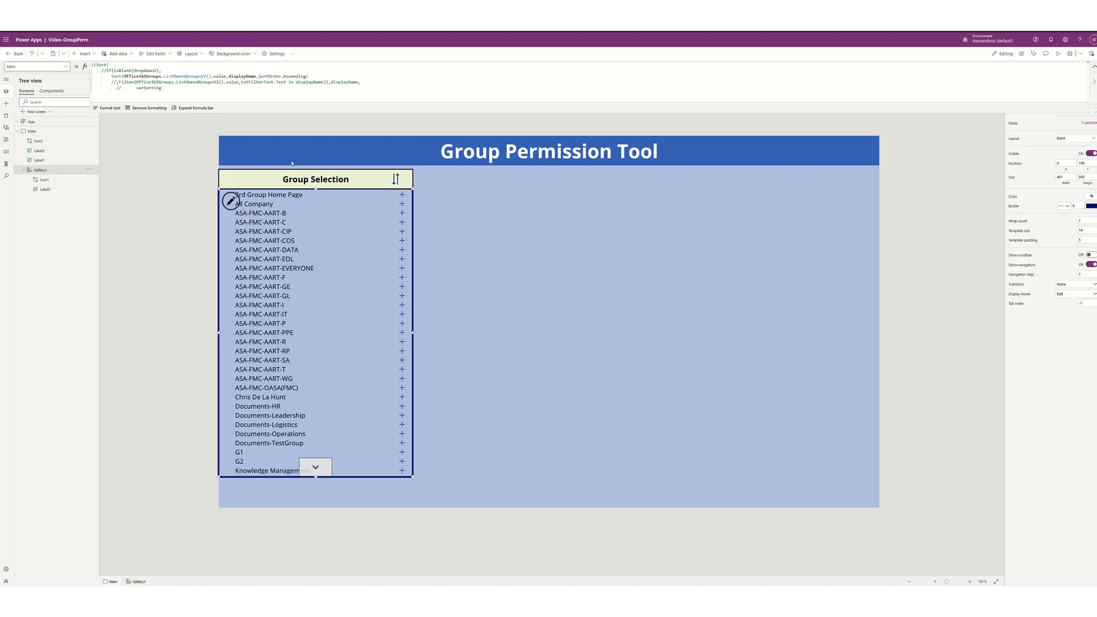
pyautogui.doubleClick(294, 77)
pyautogui.press('BackSpace')
pyautogui.press('BackSpace')
pyautogui.press('BackSpace')
pyautogui.press('BackSpace')
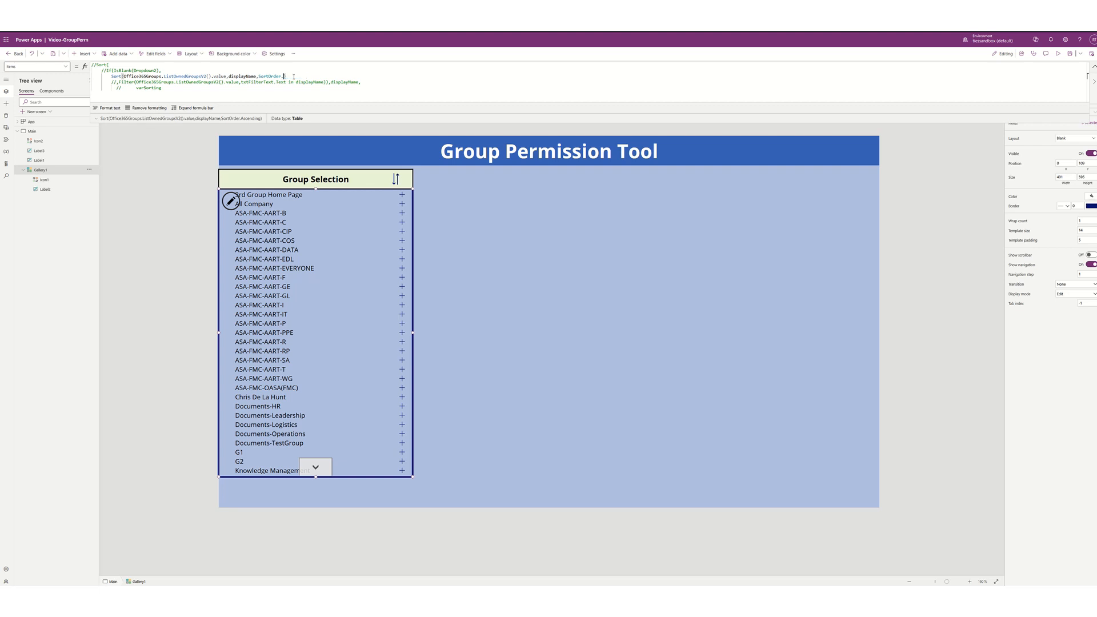
pyautogui.press('BackSpace')
pyautogui.press('BackSpace')
pyautogui.press('BackSpace')
pyautogui.press('BackSpace')
pyautogui.press('BackSpace')
pyautogui.press('BackSpace')
pyautogui.press('BackSpace')
pyautogui.write('varsort')
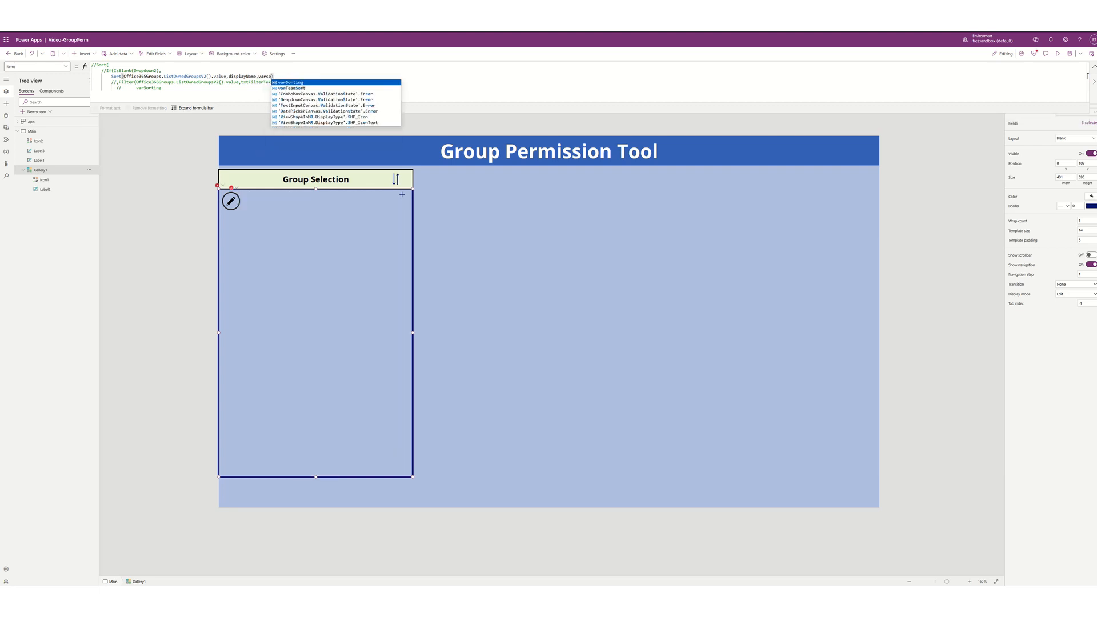
pyautogui.press('Tab')
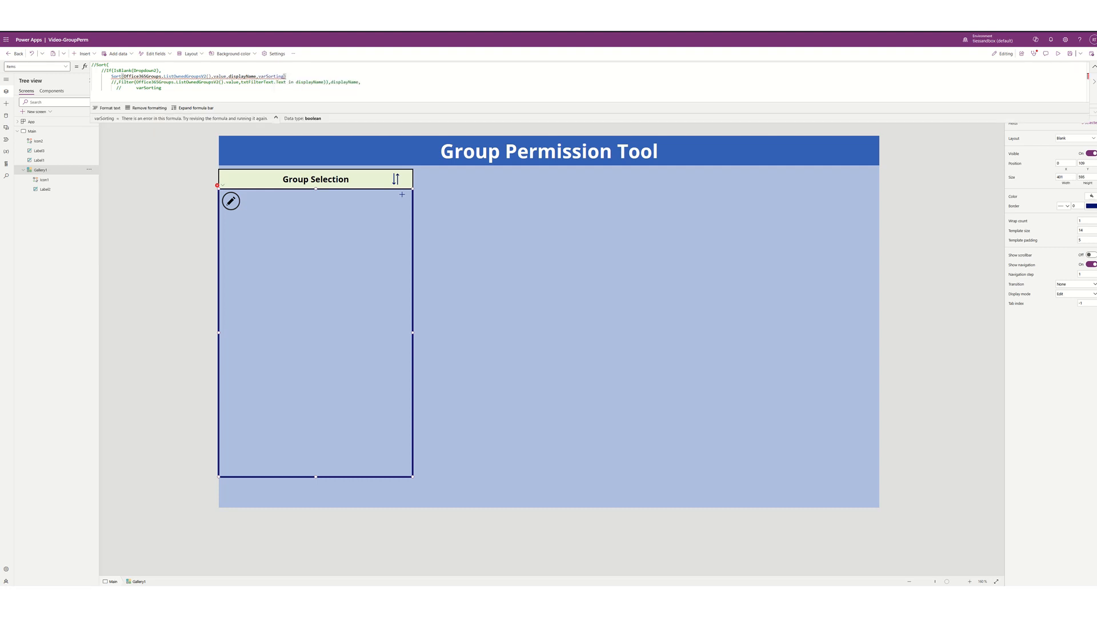
# - Revert Gallery1's sort order to SortOrder.Ascending so the groups reload alphabetically
pyautogui.press('BackSpace')
pyautogui.press('BackSpace')
pyautogui.press('BackSpace')
pyautogui.press('BackSpace')
pyautogui.press('BackSpace')
pyautogui.press('BackSpace')
pyautogui.press('BackSpace')
pyautogui.press('BackSpace')
pyautogui.press('BackSpace')
pyautogui.press('BackSpace')
pyautogui.press('BackSpace')
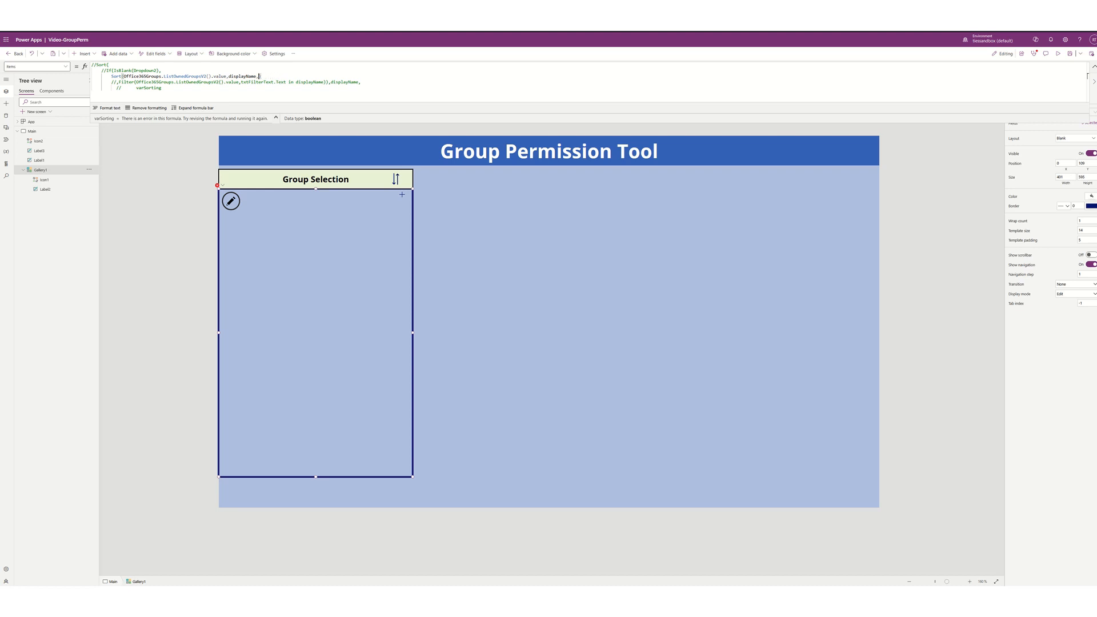
pyautogui.write(',')
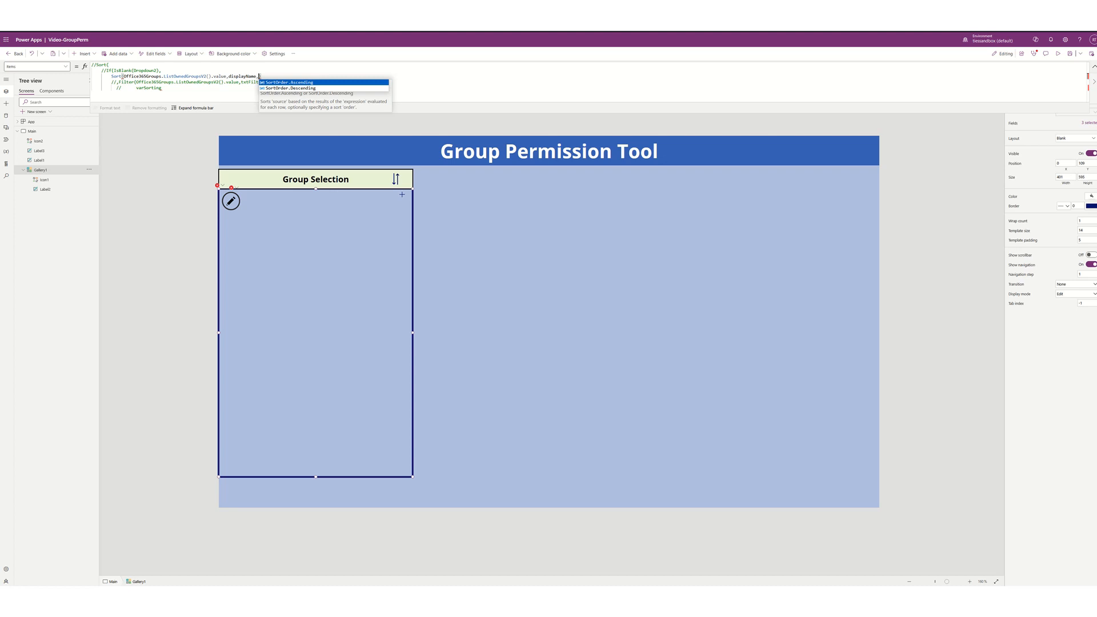
pyautogui.press('Tab')
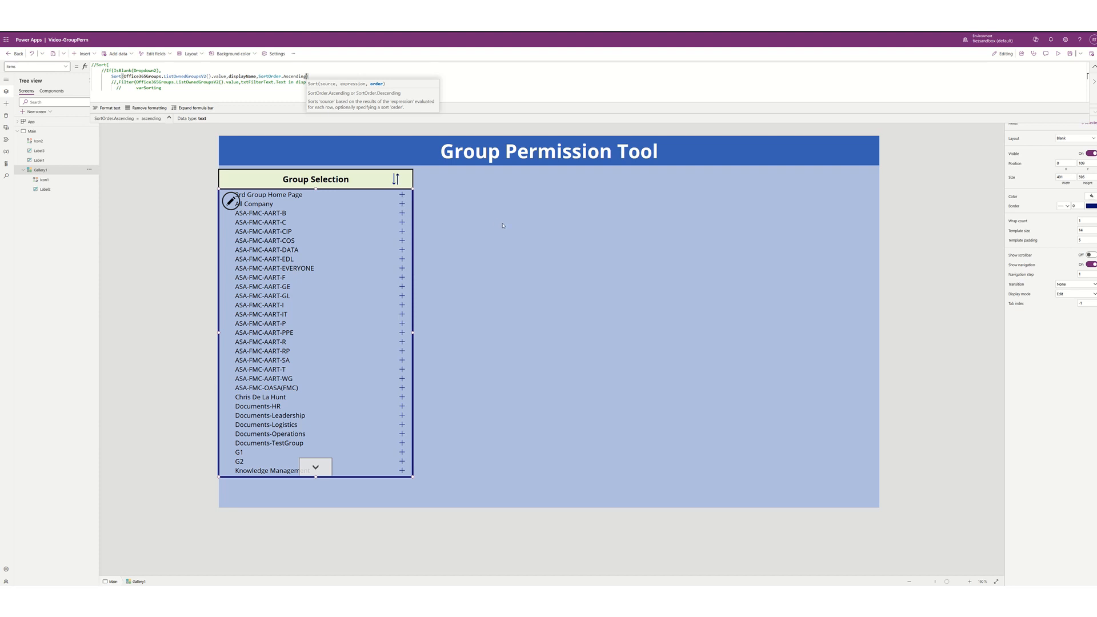
pyautogui.click(402, 196)
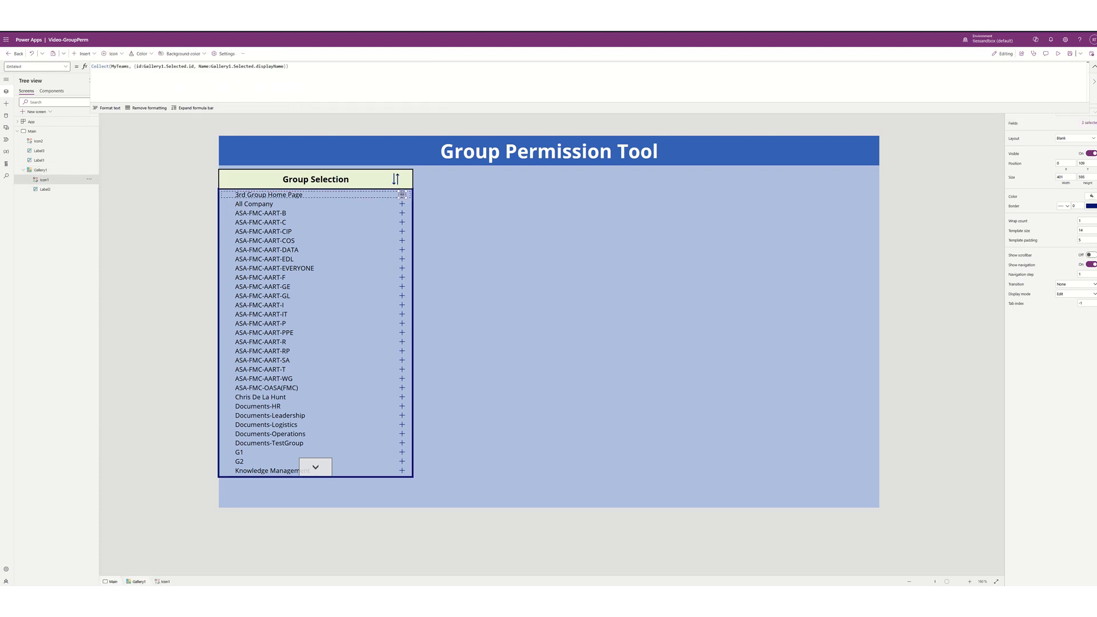
# - Begin Icon1's DisplayMode formula as If(CountRows(Filter(MyTeams, Name= …, then check Label2's Text field
pyautogui.click(65, 66)
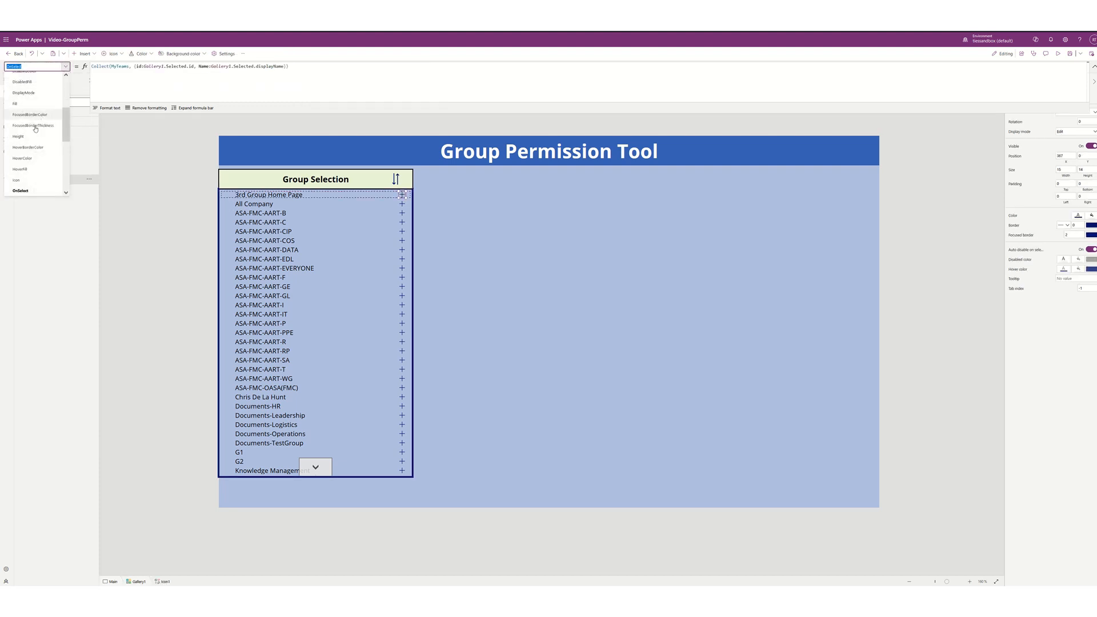
pyautogui.click(22, 93)
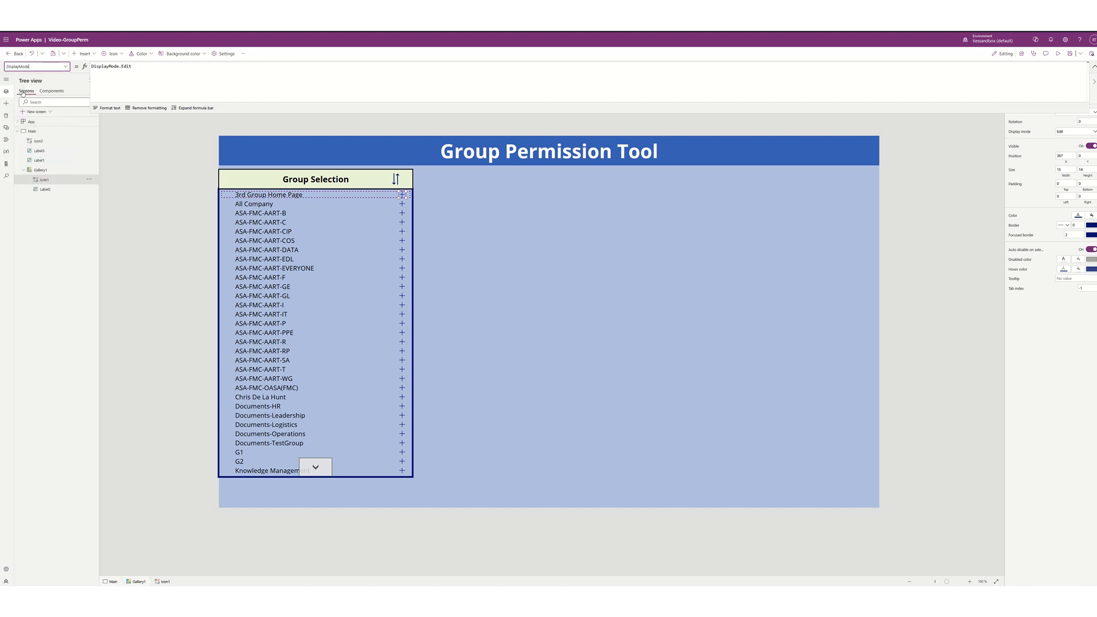
pyautogui.click(146, 70)
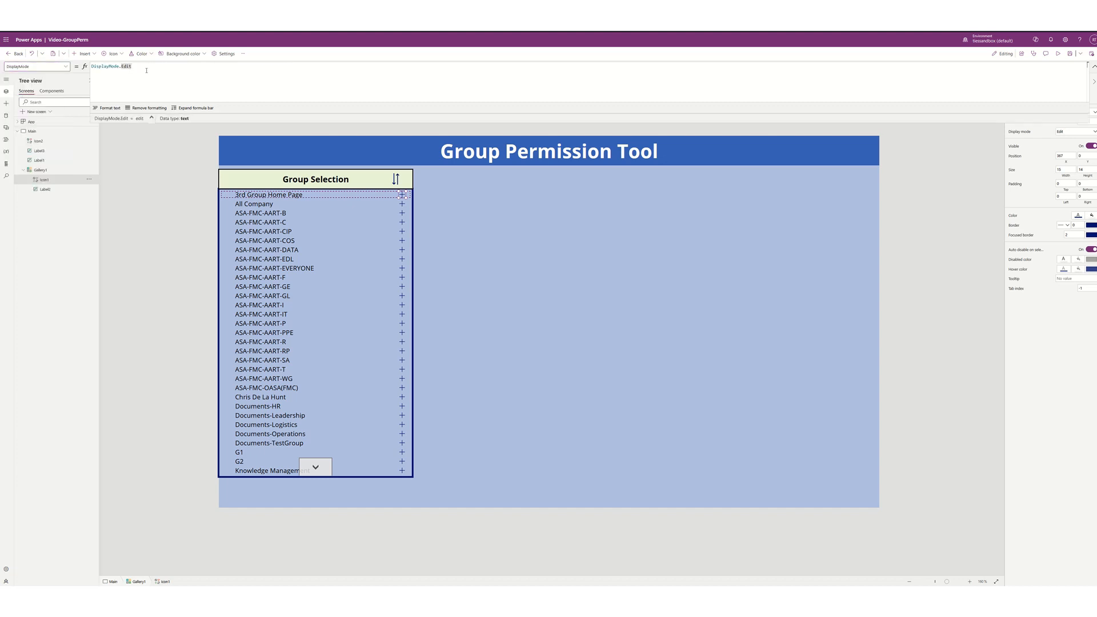
pyautogui.press('Home')
pyautogui.press('Return')
pyautogui.write('If(')
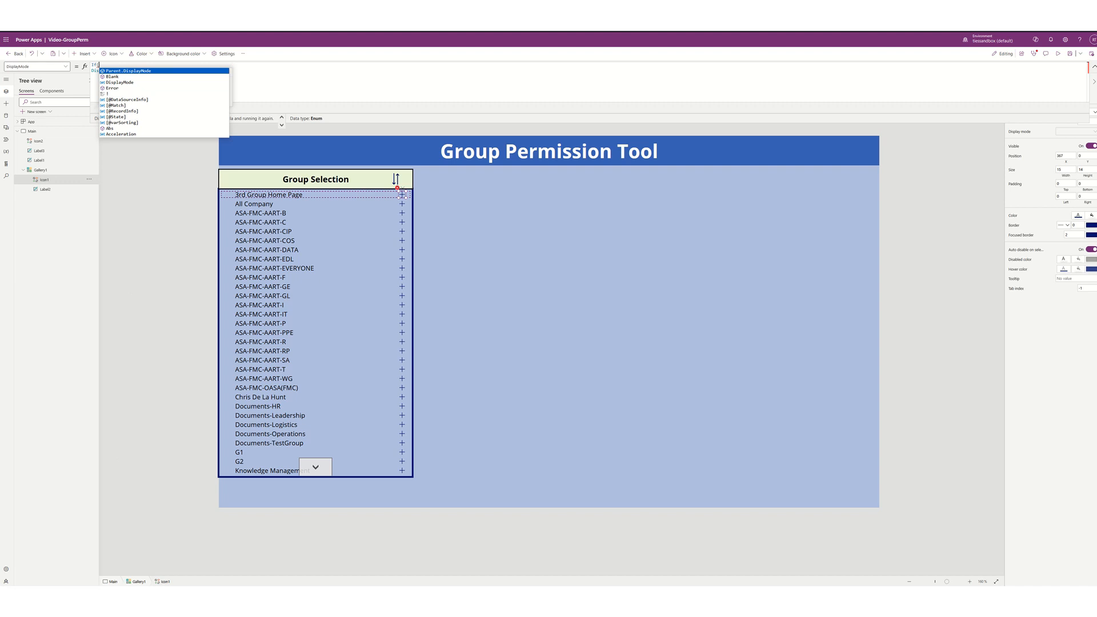
pyautogui.write('playMode.Edit')
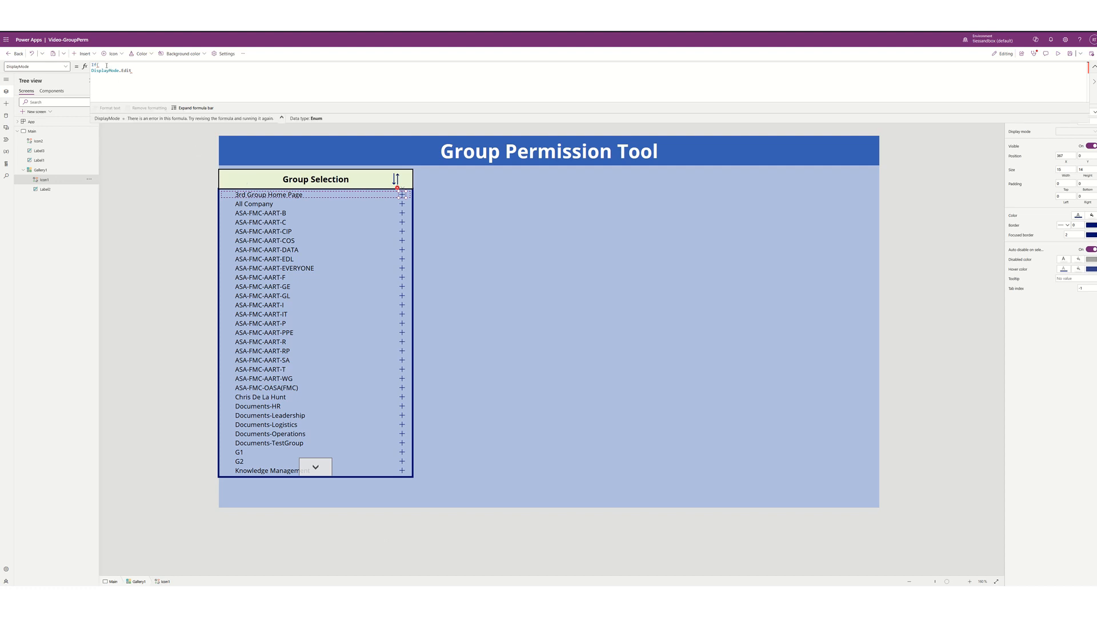
pyautogui.write('count')
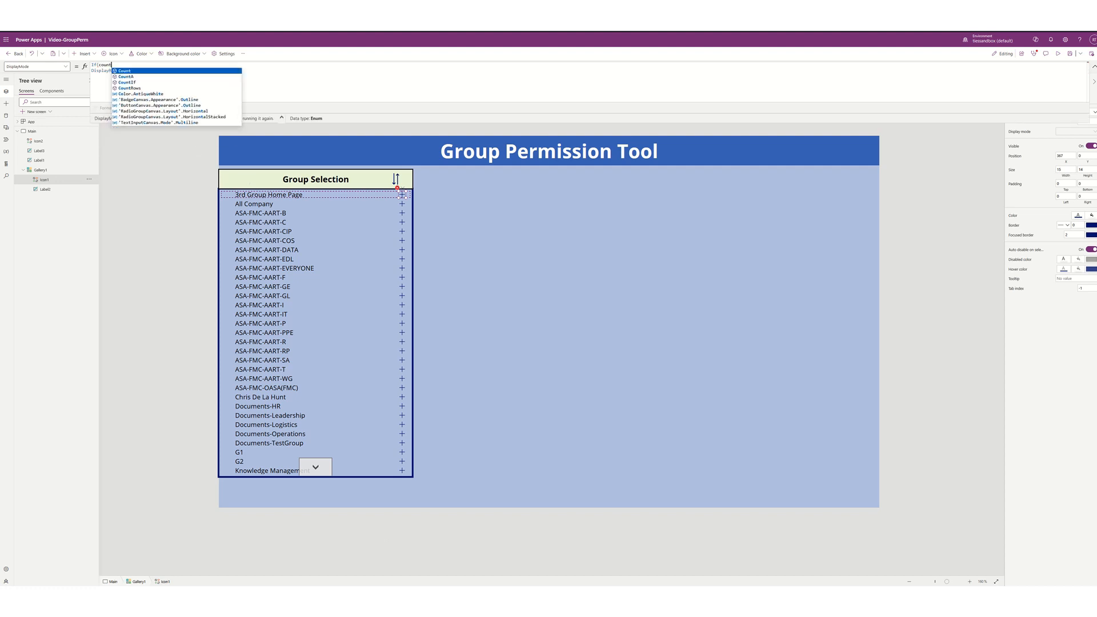
pyautogui.write('row(')
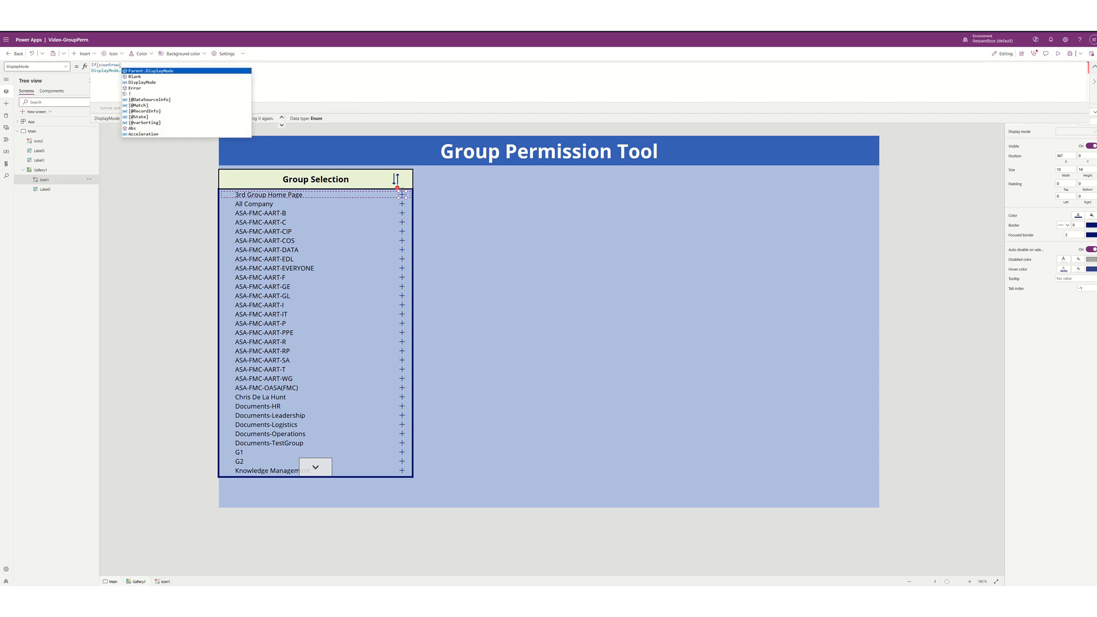
pyautogui.write('Filter(')
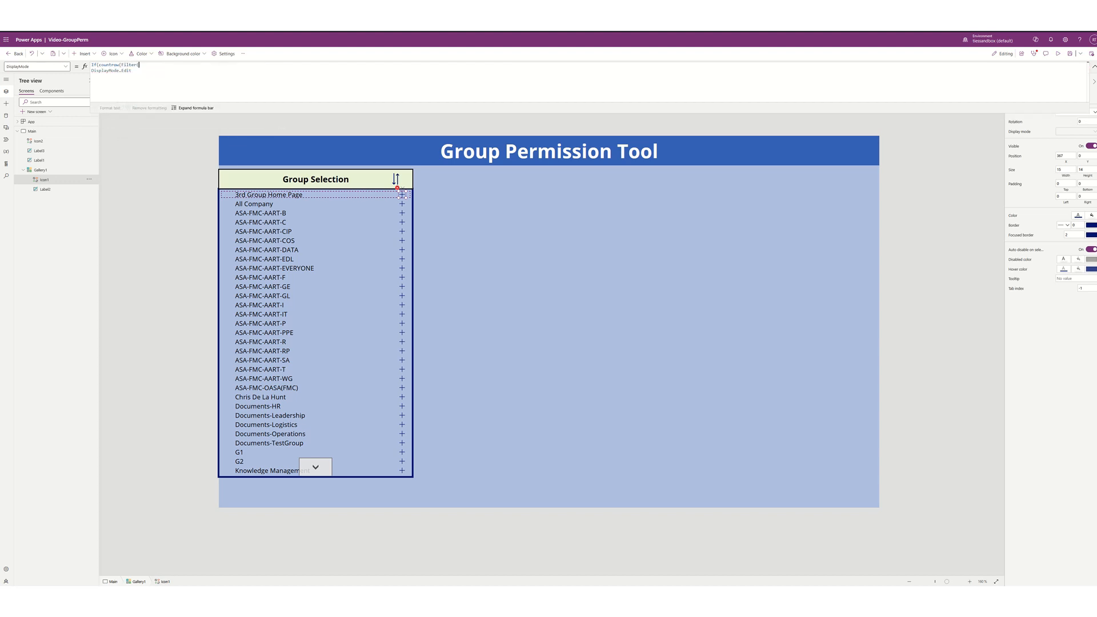
pyautogui.write('myt')
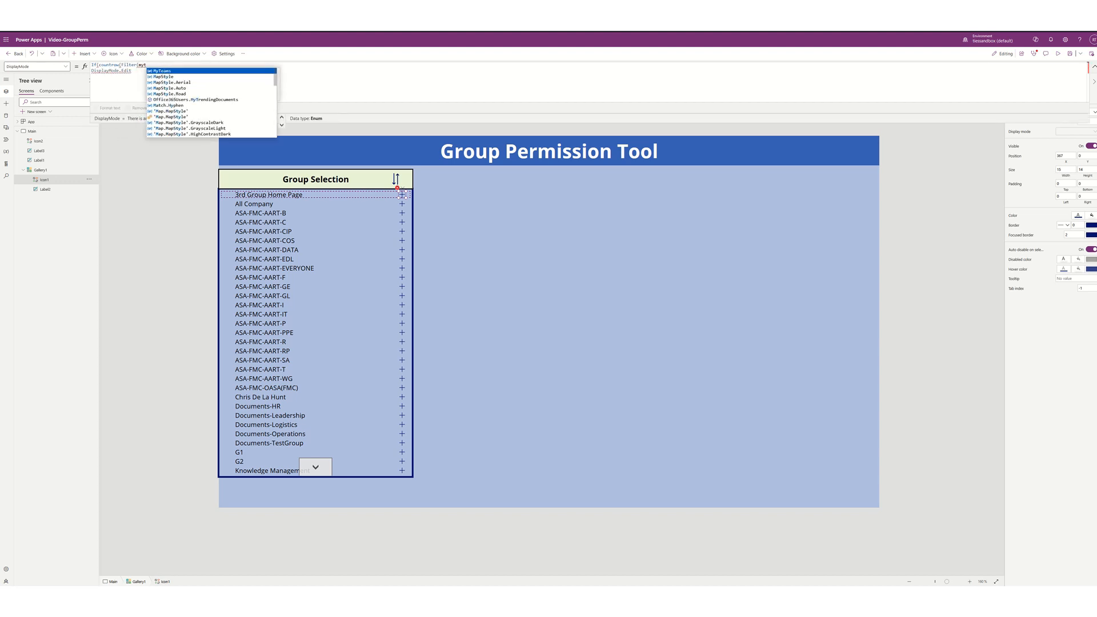
pyautogui.press('Tab')
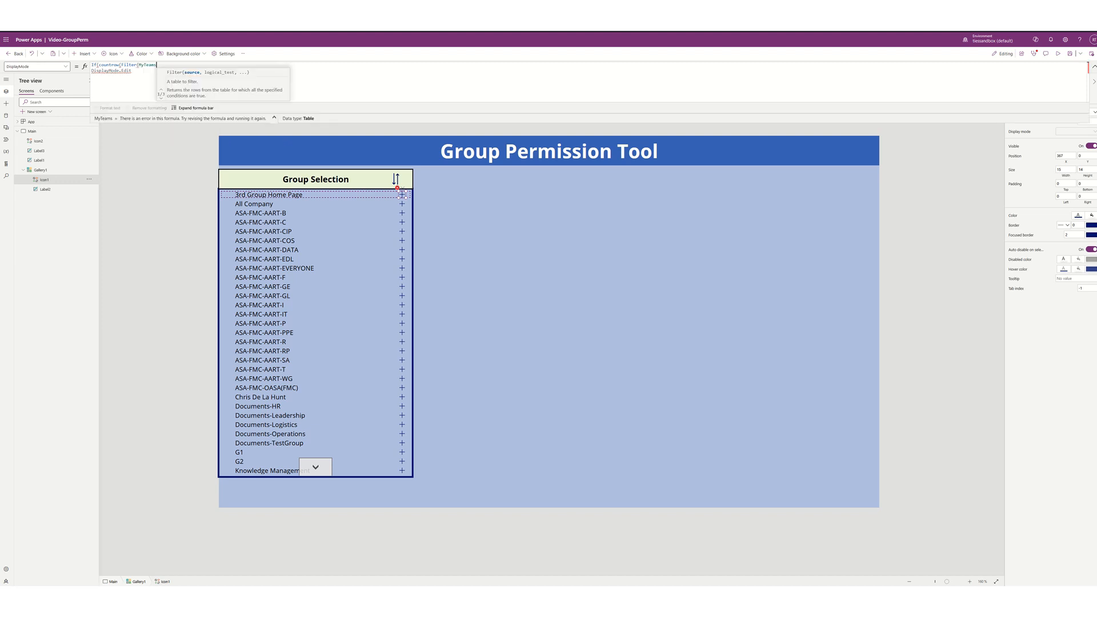
pyautogui.write(',')
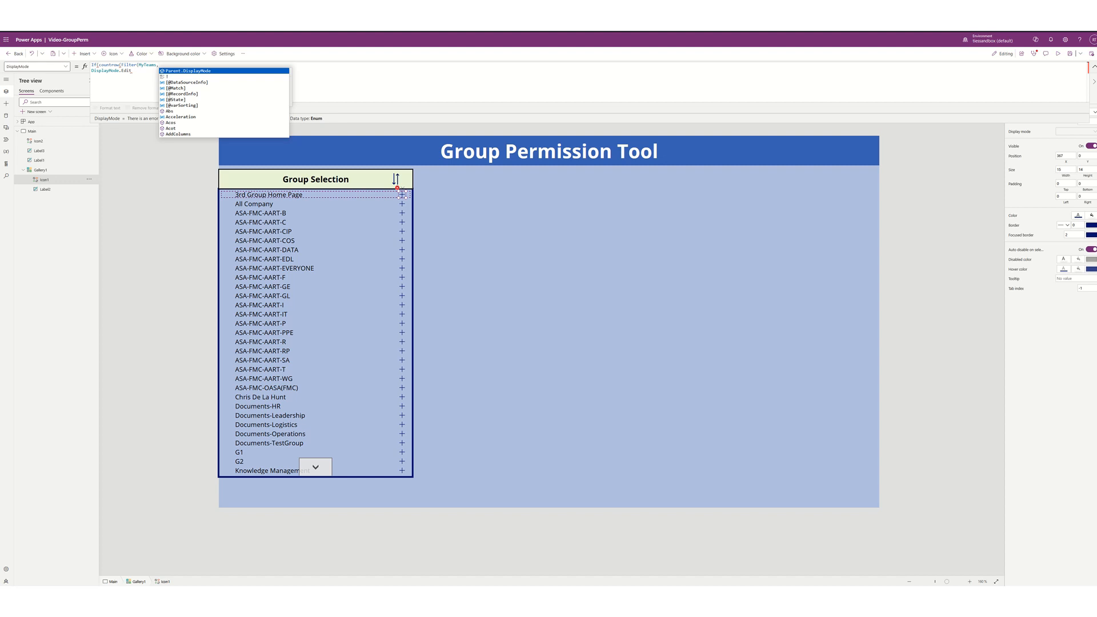
pyautogui.write('Name')
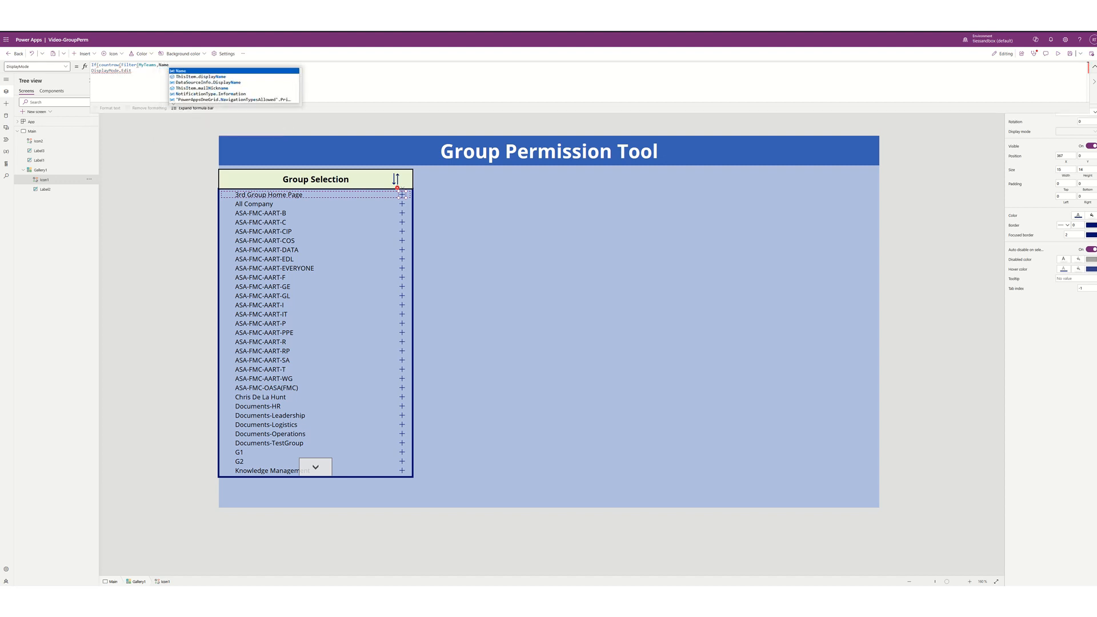
pyautogui.write('=')
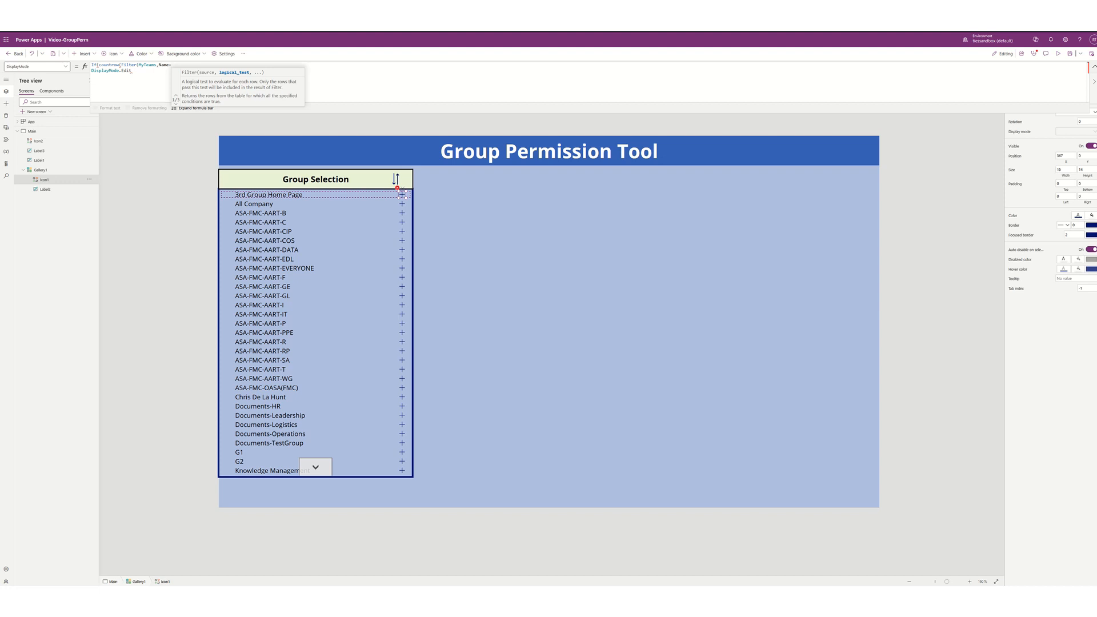
pyautogui.click(282, 196)
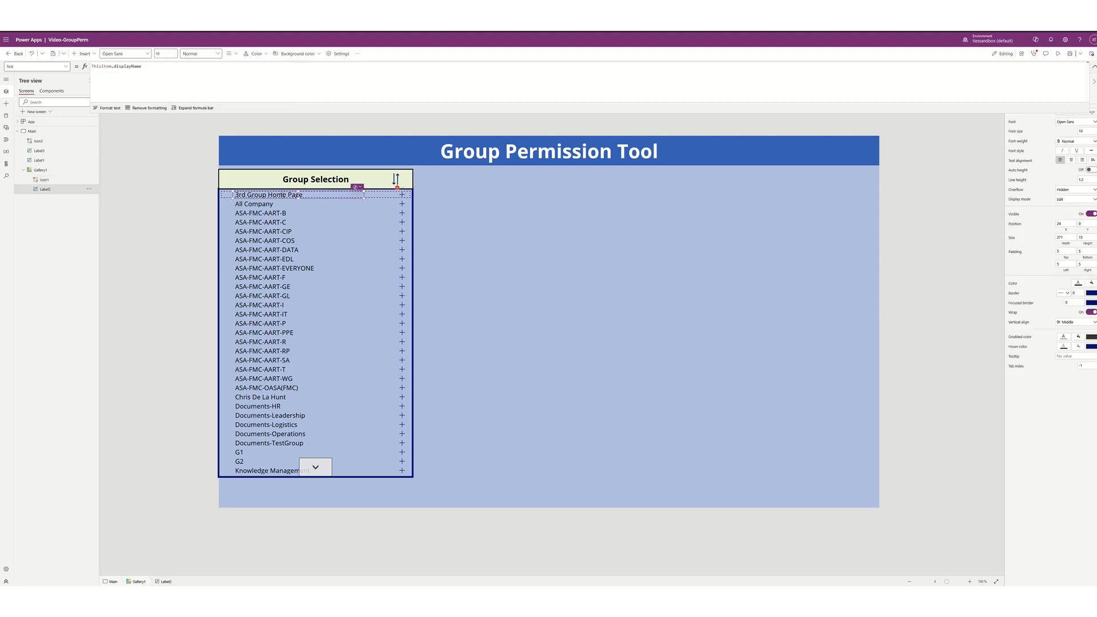
# - Complete the condition as Name=Label2.Text))=0 before DisplayMode.Edit, fixing parentheses and the equals sign
pyautogui.click(402, 195)
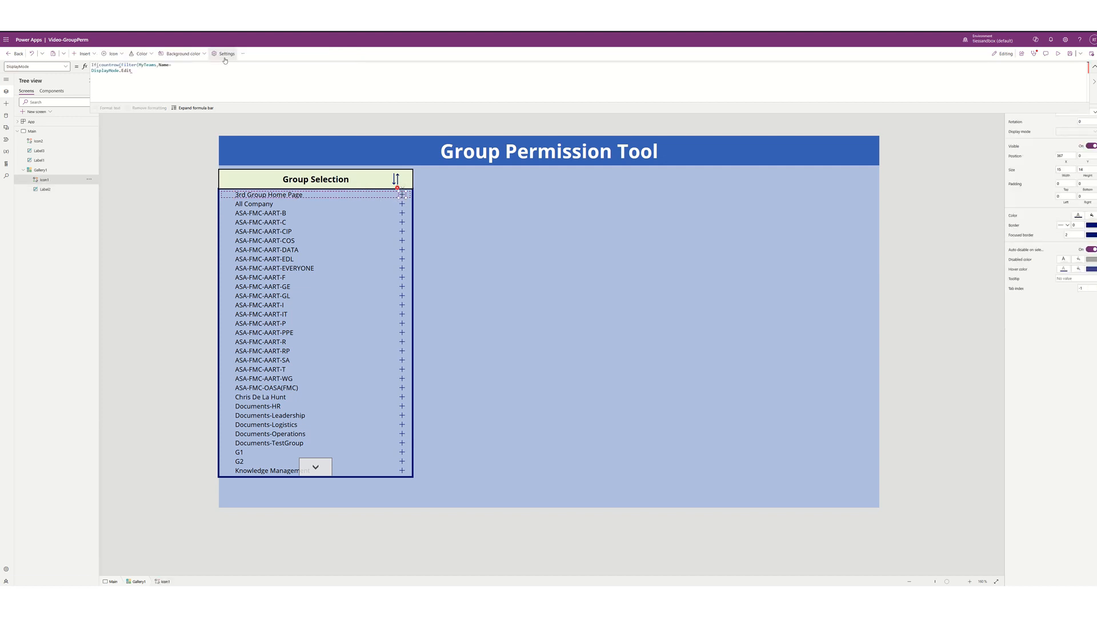
pyautogui.write('La')
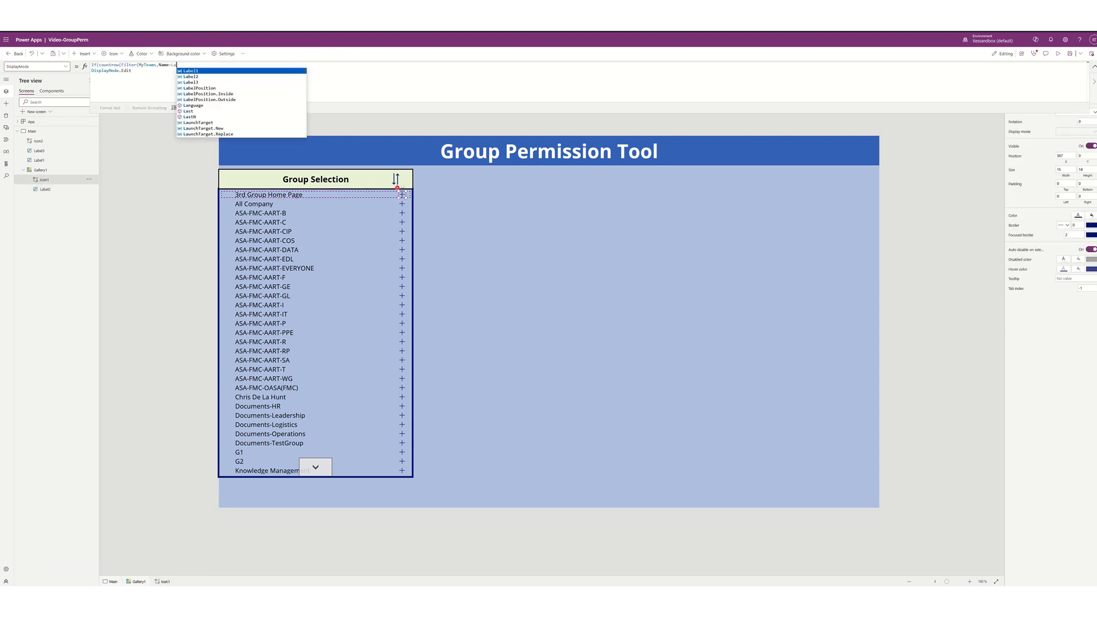
pyautogui.write('bel2.Tex')
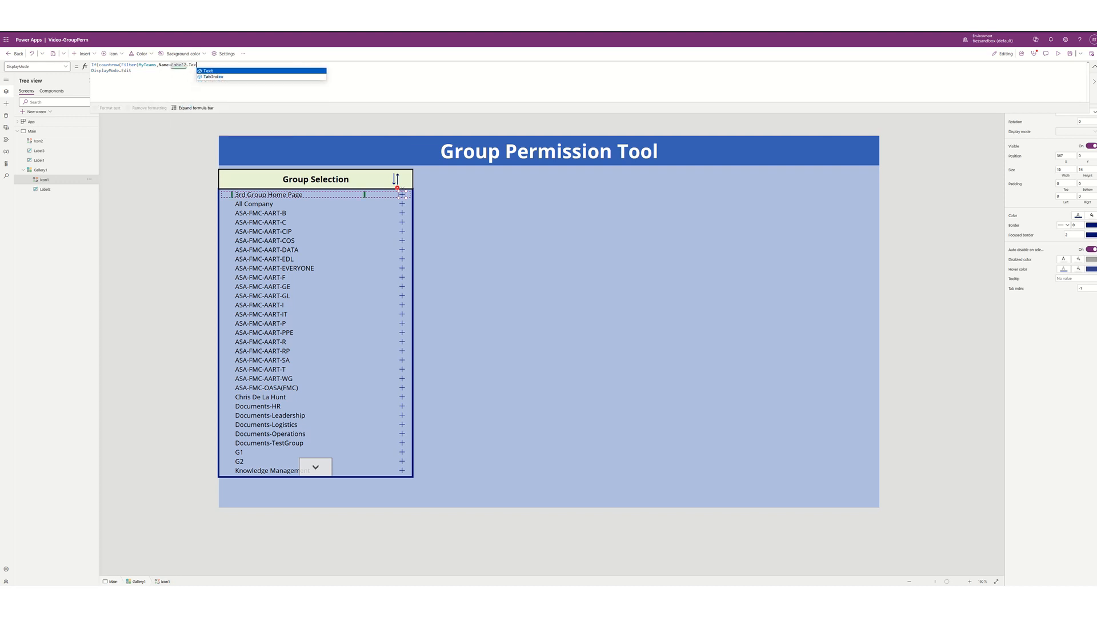
pyautogui.write('t))')
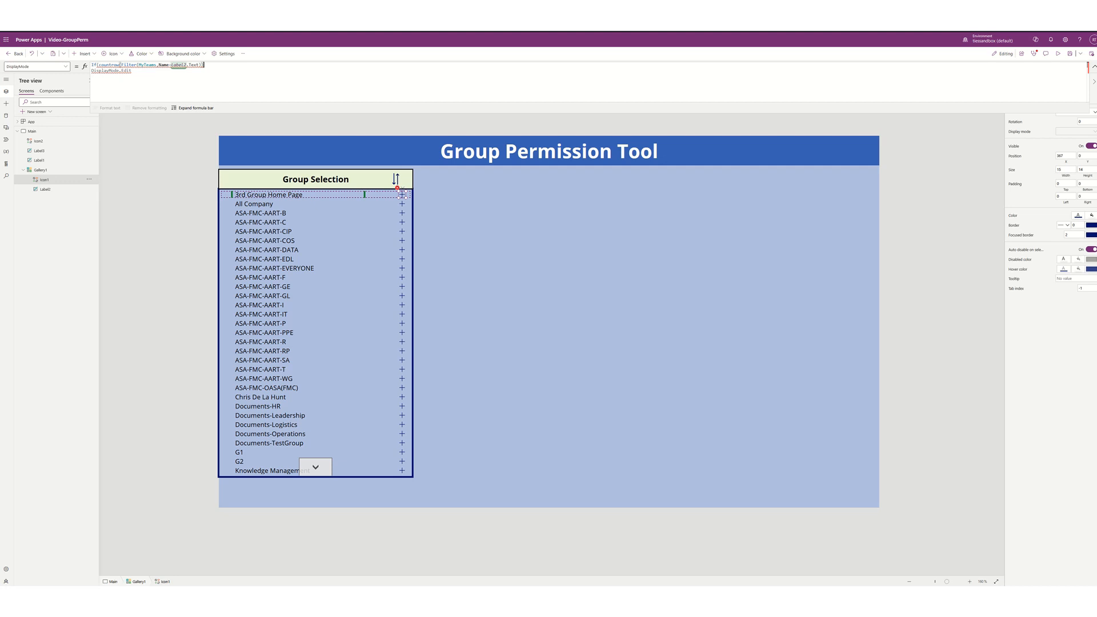
pyautogui.write('=0,')
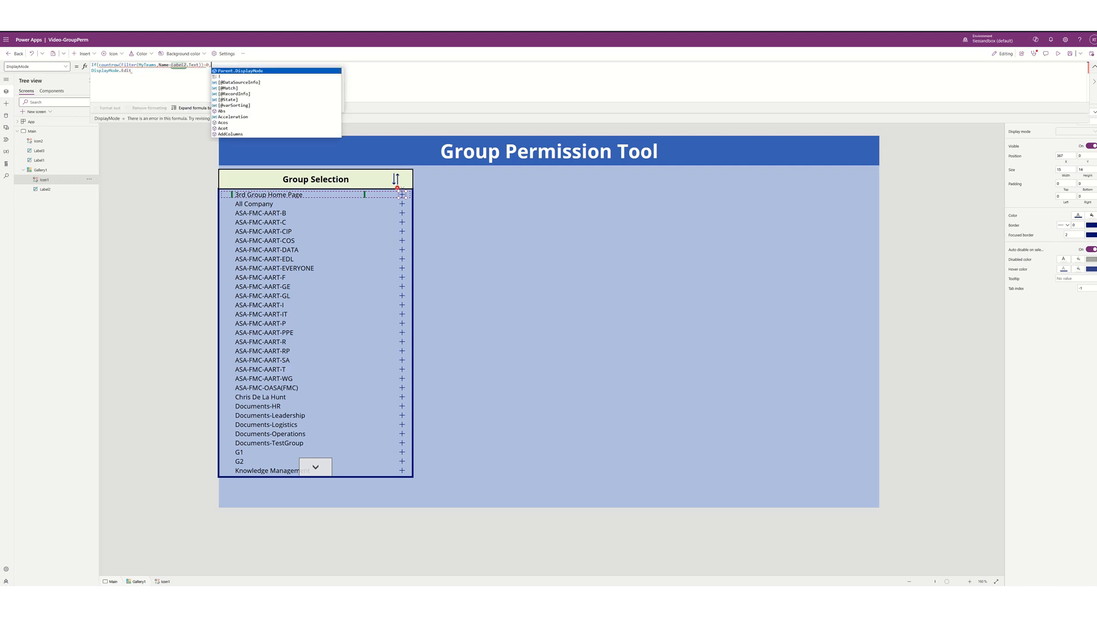
pyautogui.press('Down')
pyautogui.press('Up')
pyautogui.press('BackSpace')
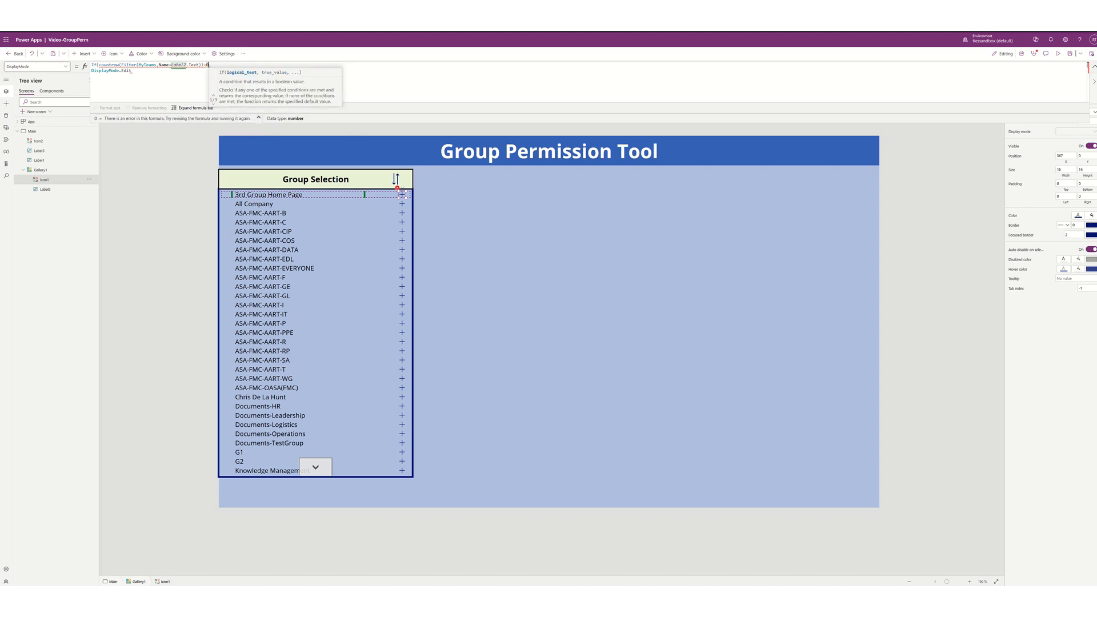
pyautogui.press('Down')
pyautogui.press('Escape')
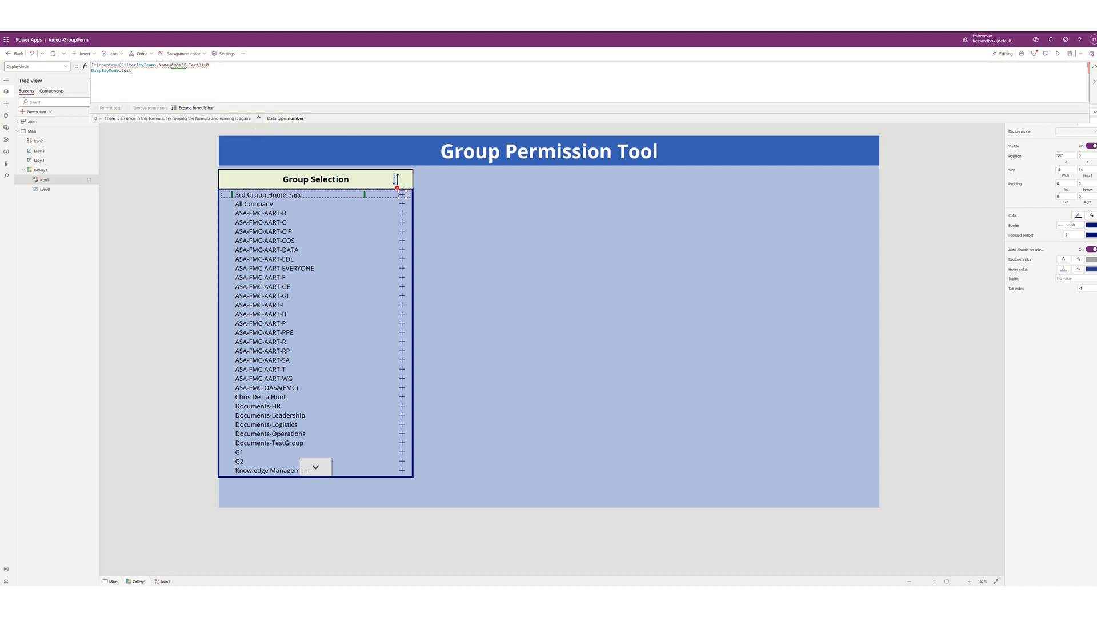
pyautogui.moveTo(401, 194); pyautogui.dragTo(402, 194)
pyautogui.click(220, 64)
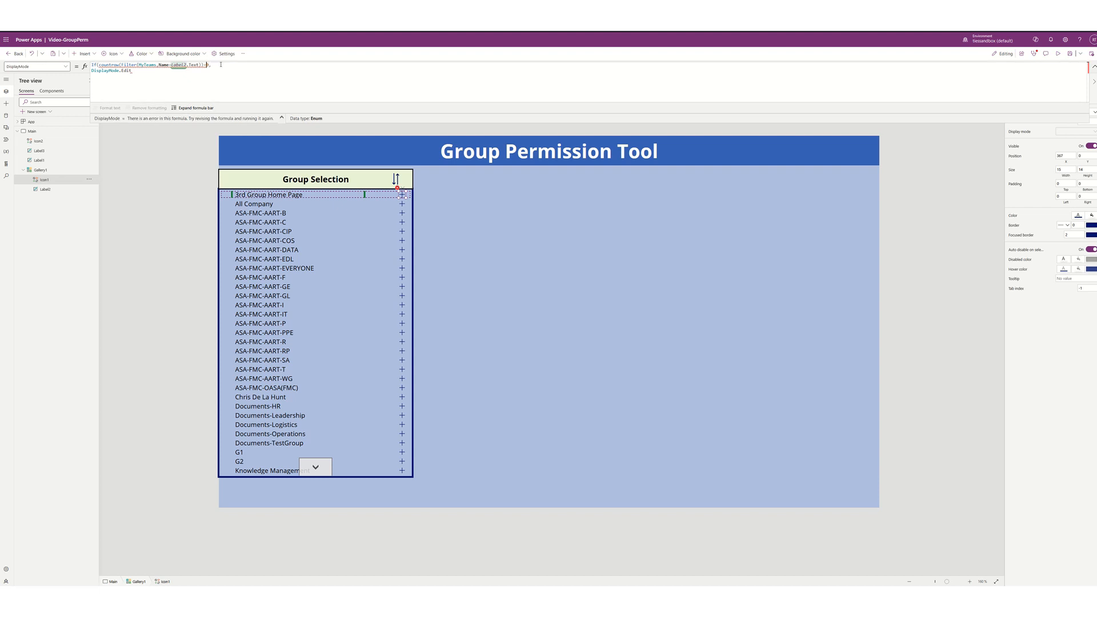
pyautogui.write('=')
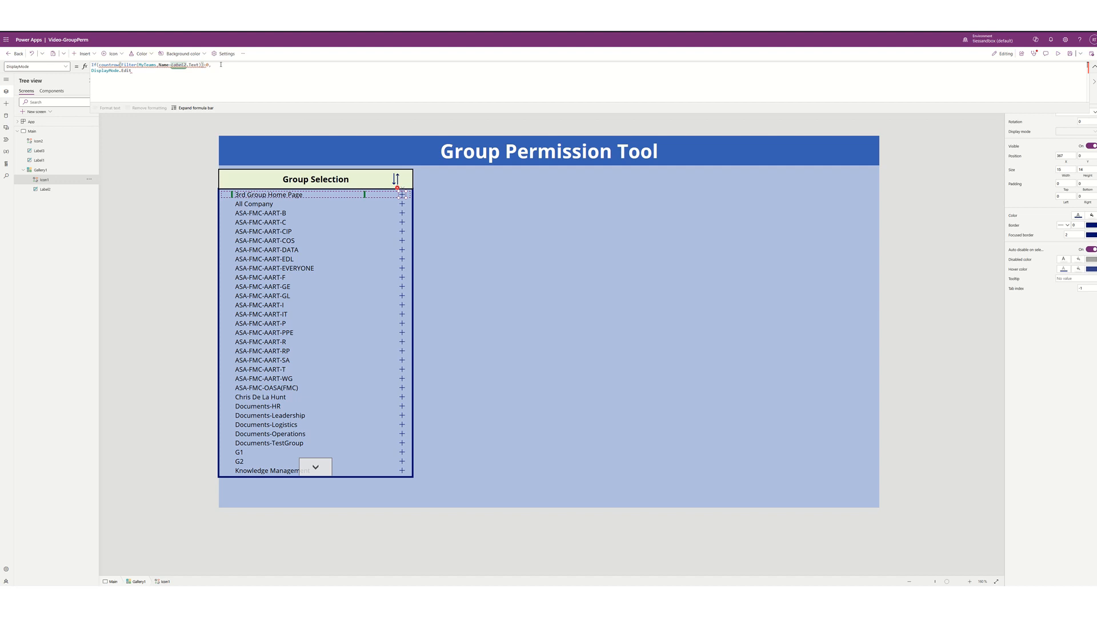
pyautogui.write(')')
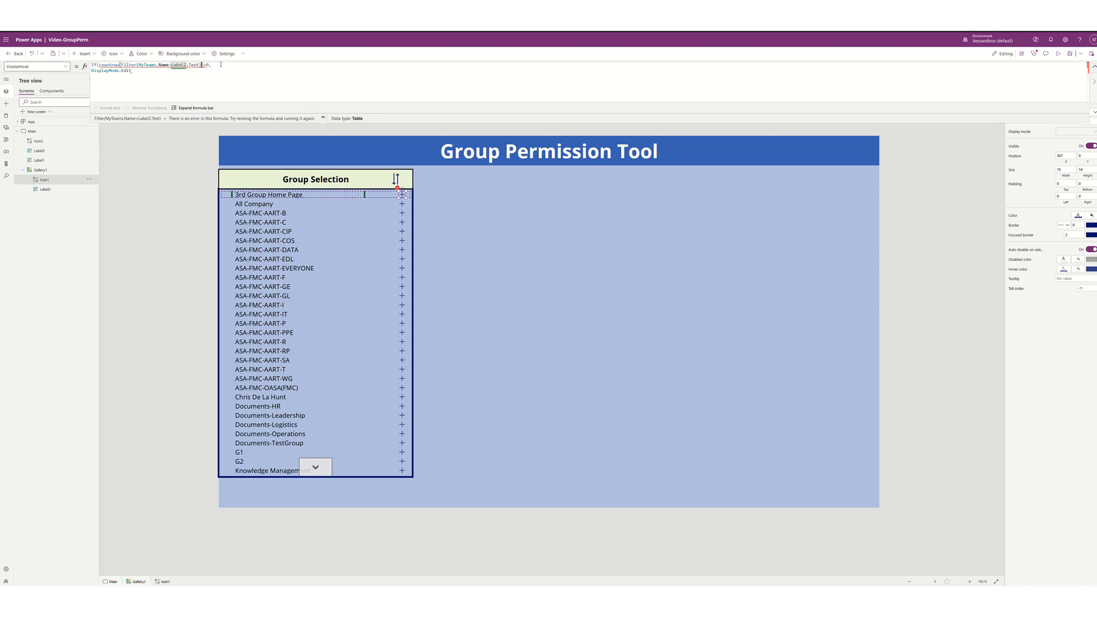
pyautogui.click(220, 65)
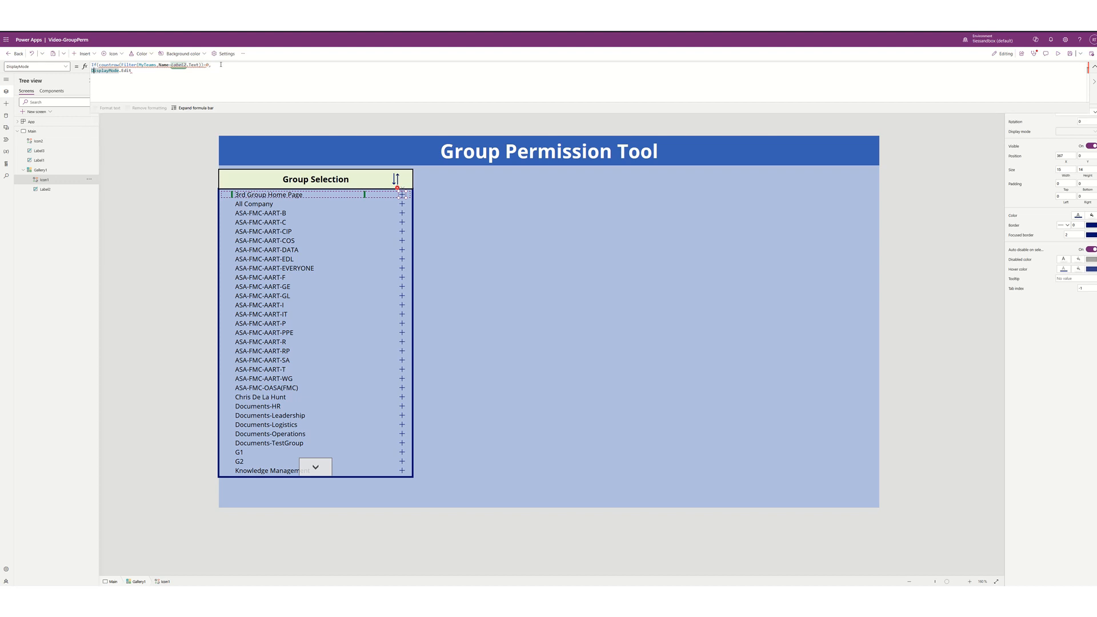
# - Indent the DisplayMode.Edit line and add Disabled as the If fallback value
pyautogui.press('Tab')
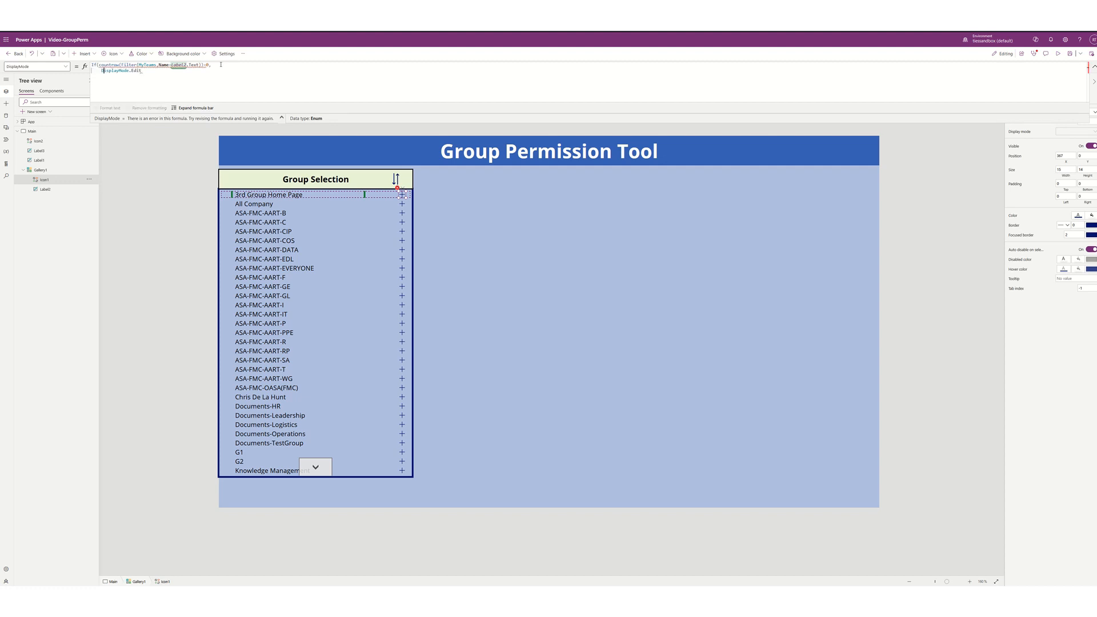
pyautogui.press('End')
pyautogui.write(',')
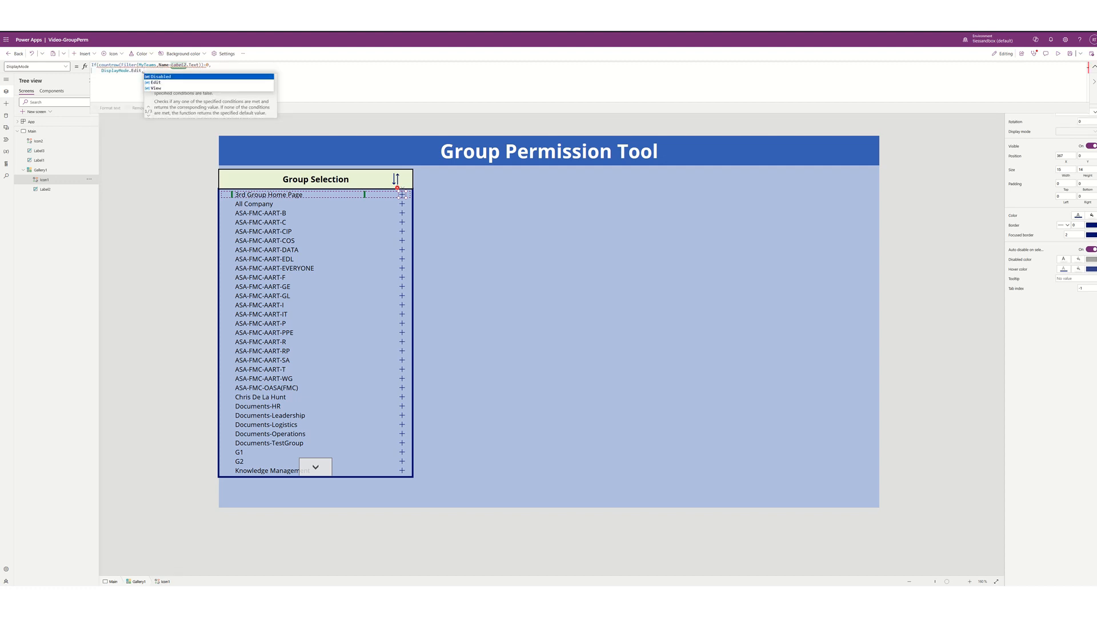
pyautogui.press('Down')
pyautogui.press('Up')
pyautogui.press('Return')
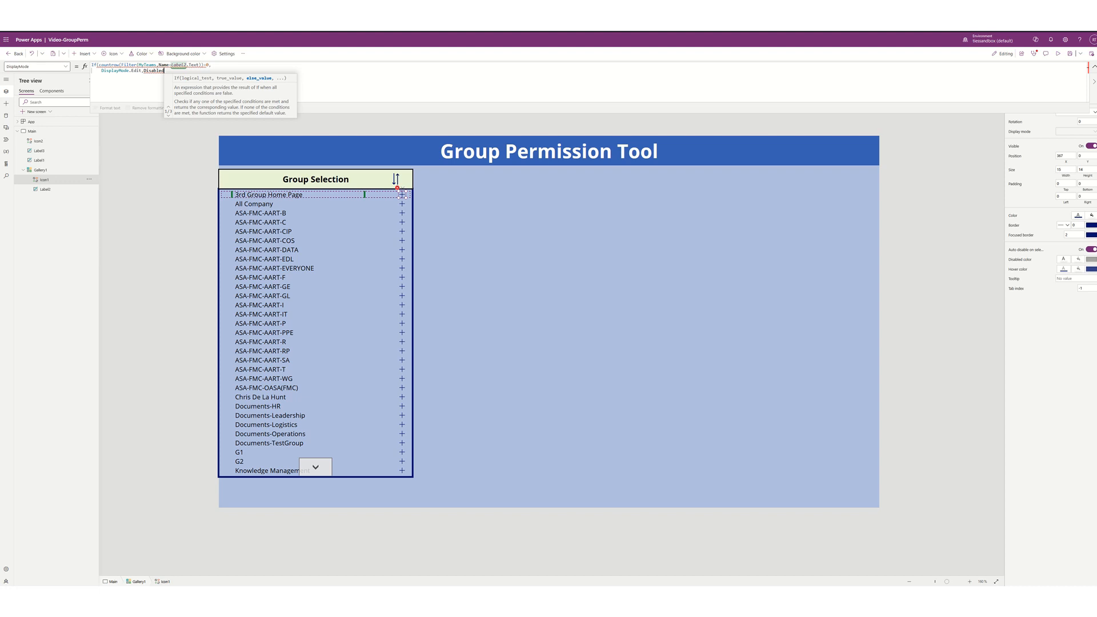
pyautogui.write(')')
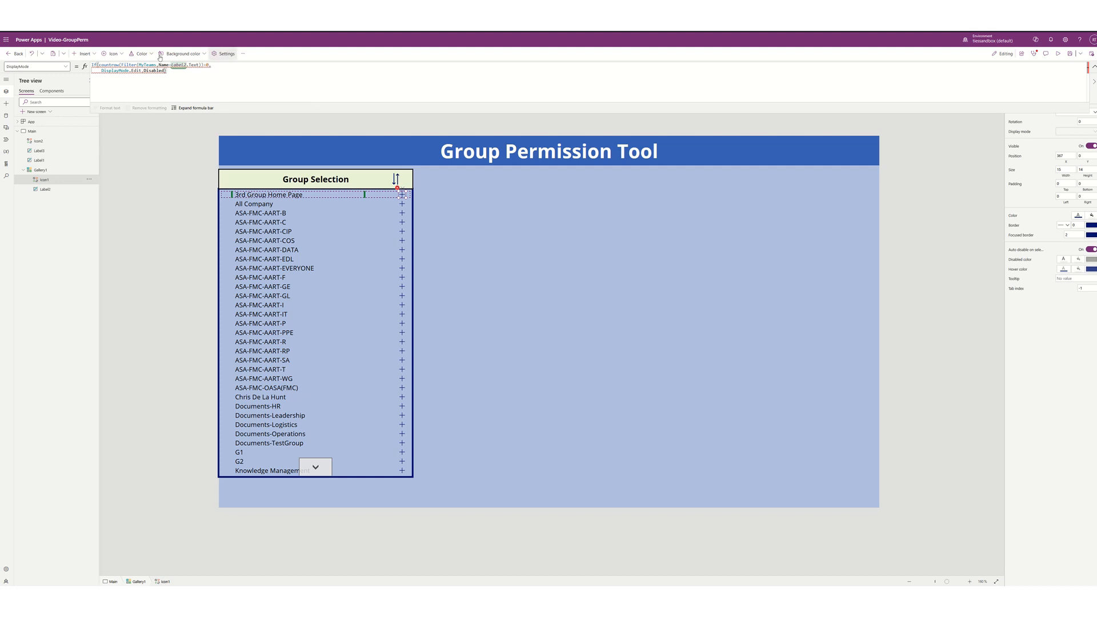
# - Correct the misspelled countrow function to CountRows in the plus icon's formula
pyautogui.click(117, 64)
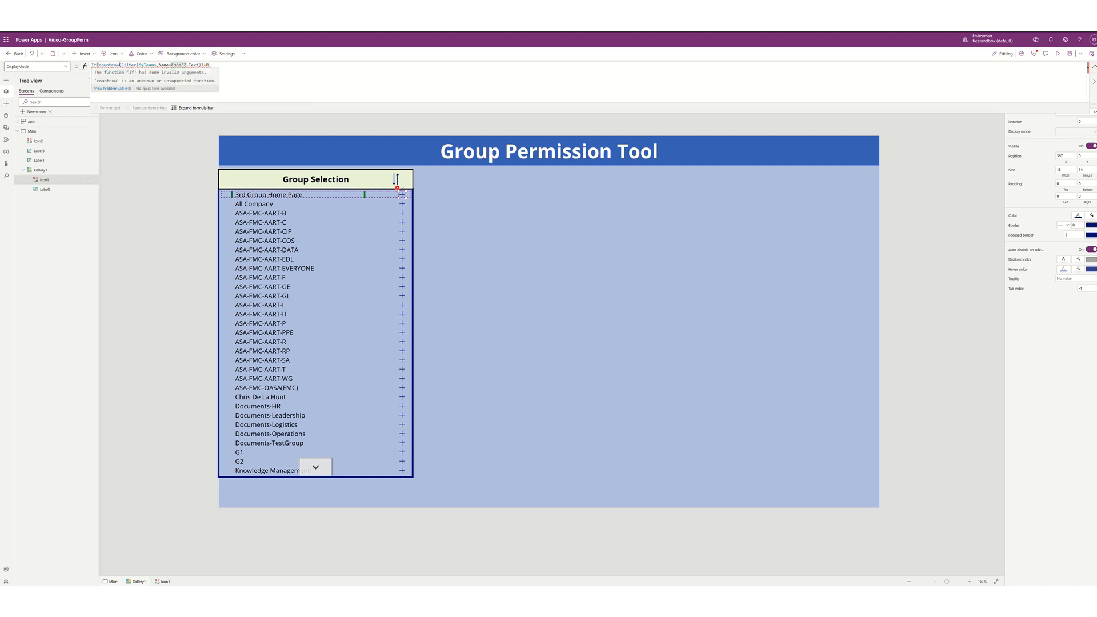
pyautogui.write('s')
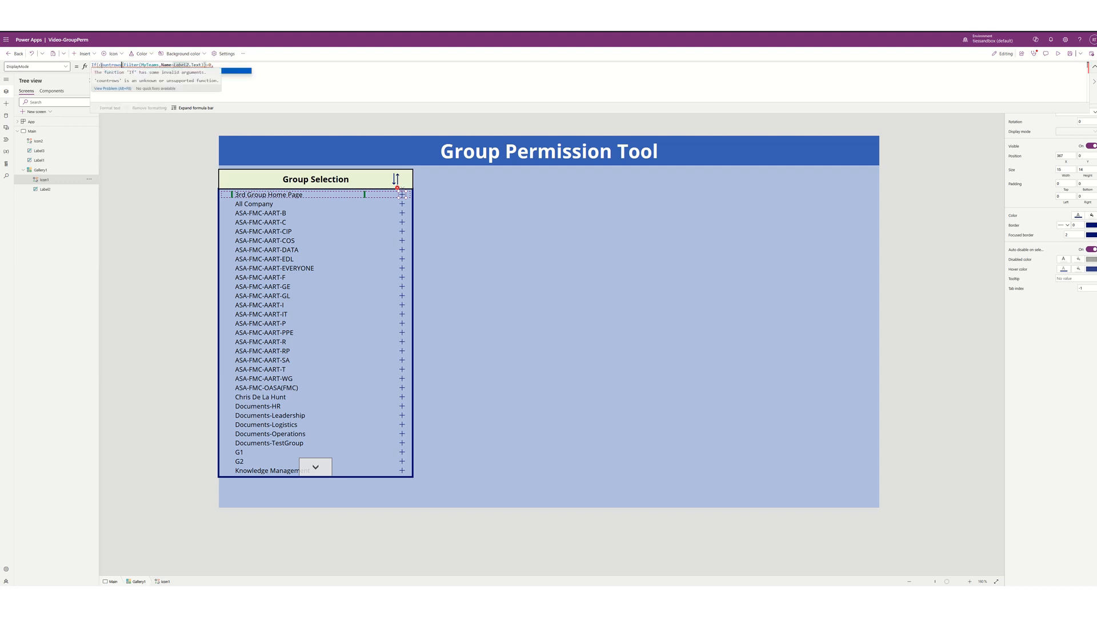
pyautogui.write('(')
pyautogui.press('BackSpace')
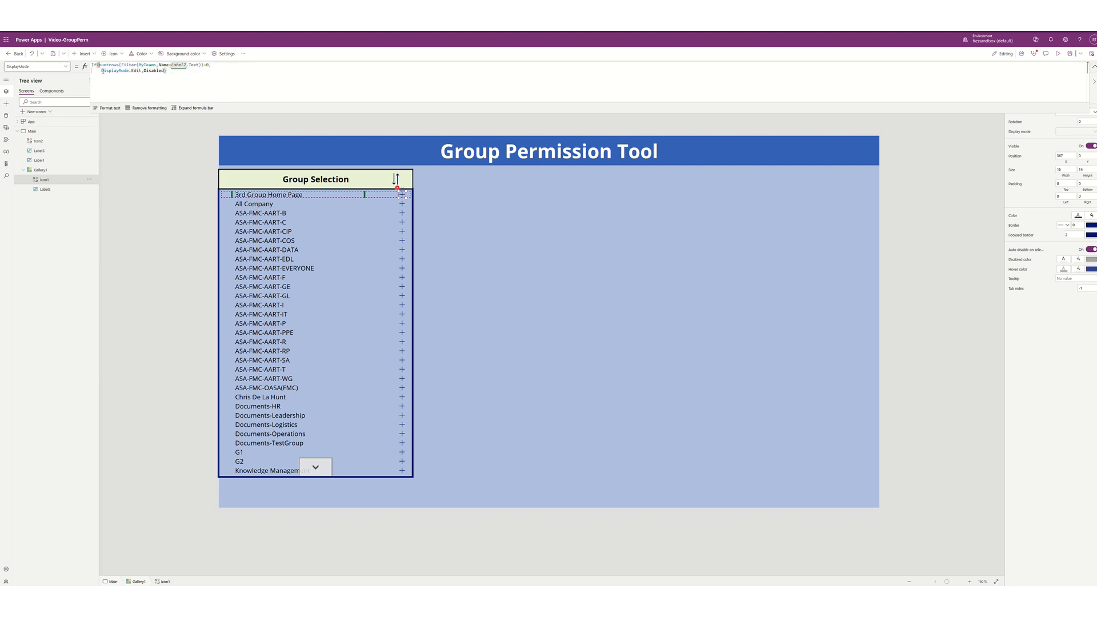
pyautogui.write('C')
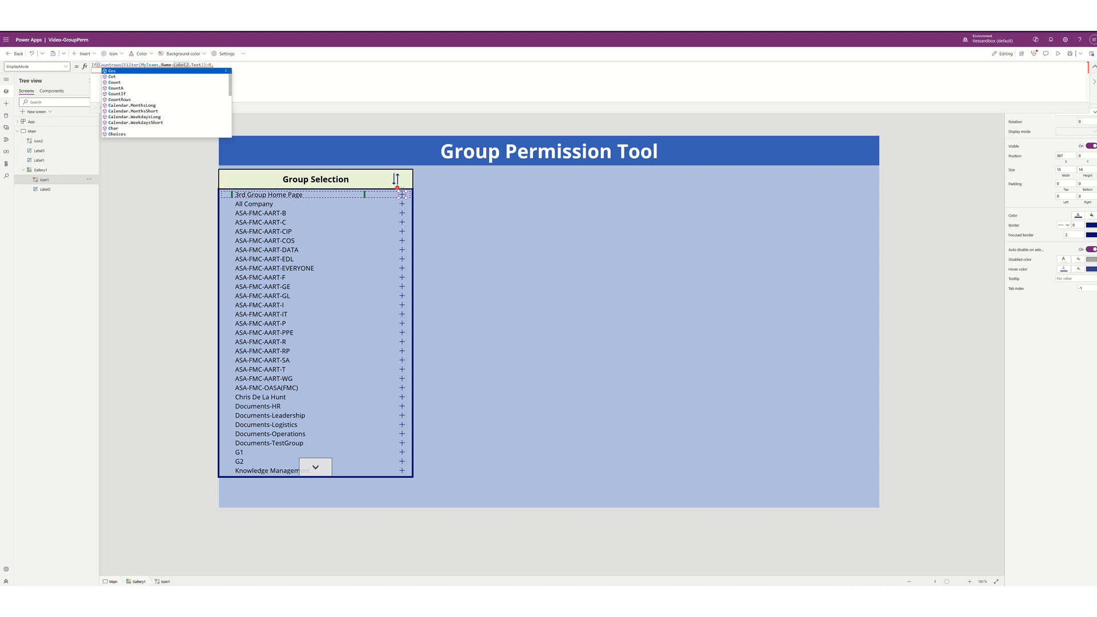
pyautogui.press('Down')
pyautogui.press('Down')
pyautogui.press('Down')
pyautogui.press('Down')
pyautogui.press('Down')
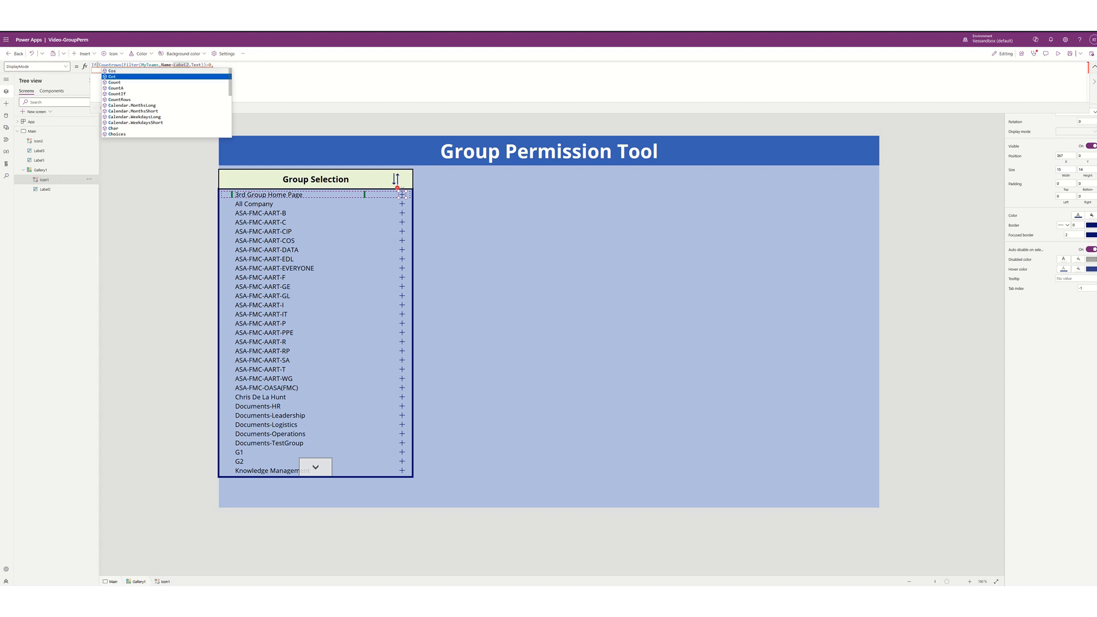
pyautogui.press('Tab')
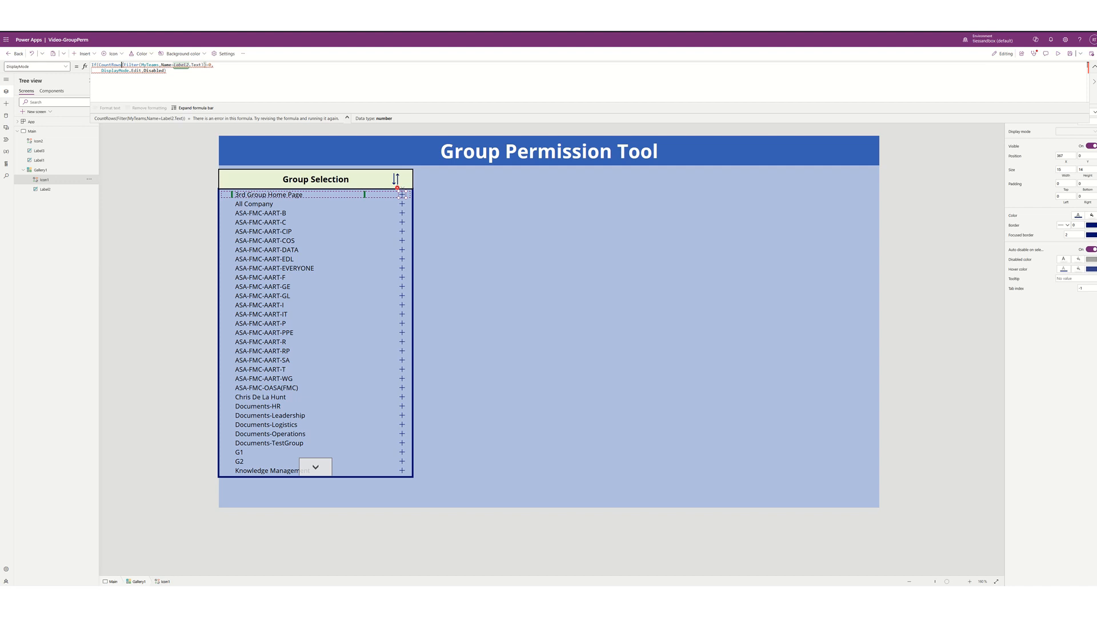
pyautogui.press('Right')
pyautogui.press('Right')
pyautogui.press('Right')
pyautogui.press('Right')
pyautogui.press('Right')
pyautogui.press('Right')
pyautogui.press('Right')
pyautogui.press('Right')
pyautogui.press('Right')
pyautogui.press('Right')
pyautogui.press('Right')
pyautogui.press('Right')
pyautogui.press('Right')
pyautogui.press('Right')
pyautogui.press('Right')
pyautogui.press('Right')
pyautogui.press('Right')
pyautogui.press('Right')
pyautogui.press('Right')
pyautogui.press('Right')
pyautogui.press('Right')
pyautogui.press('Right')
# - Change the fallback from Disabled to DisplayMode.Disabled so the formula evaluates cleanly
pyautogui.doubleClick(146, 70)
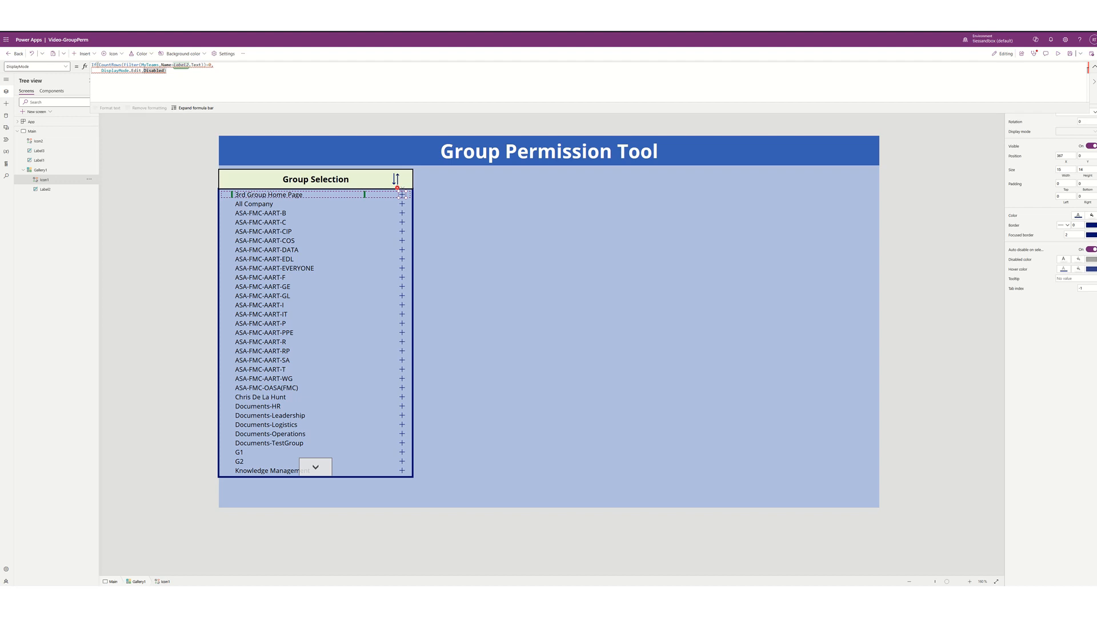
pyautogui.write('D')
pyautogui.write('ayMode')
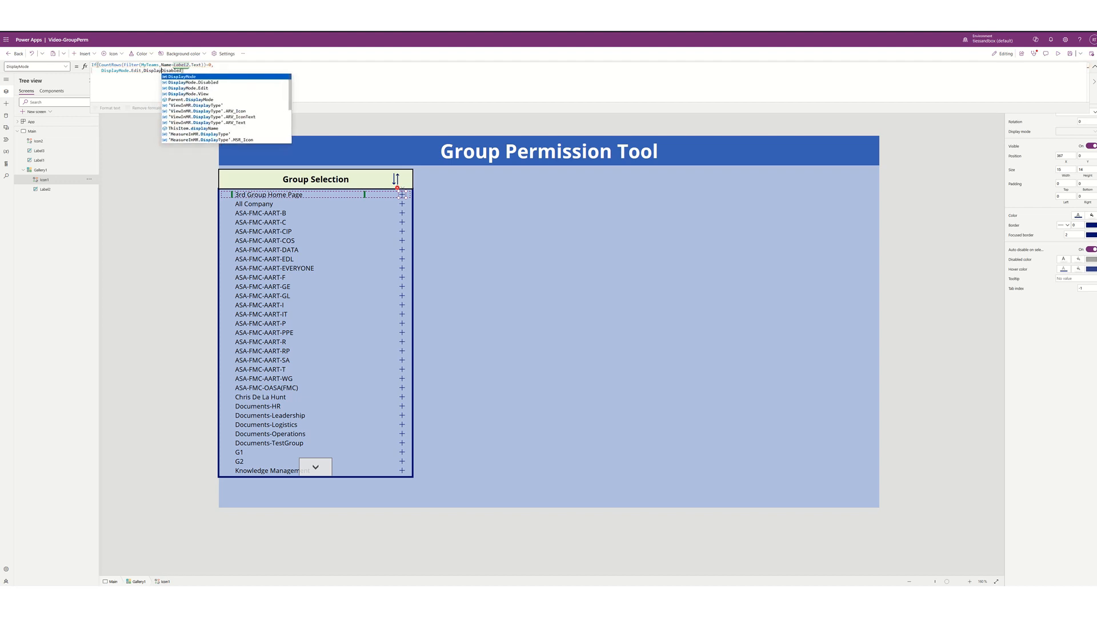
pyautogui.write('.')
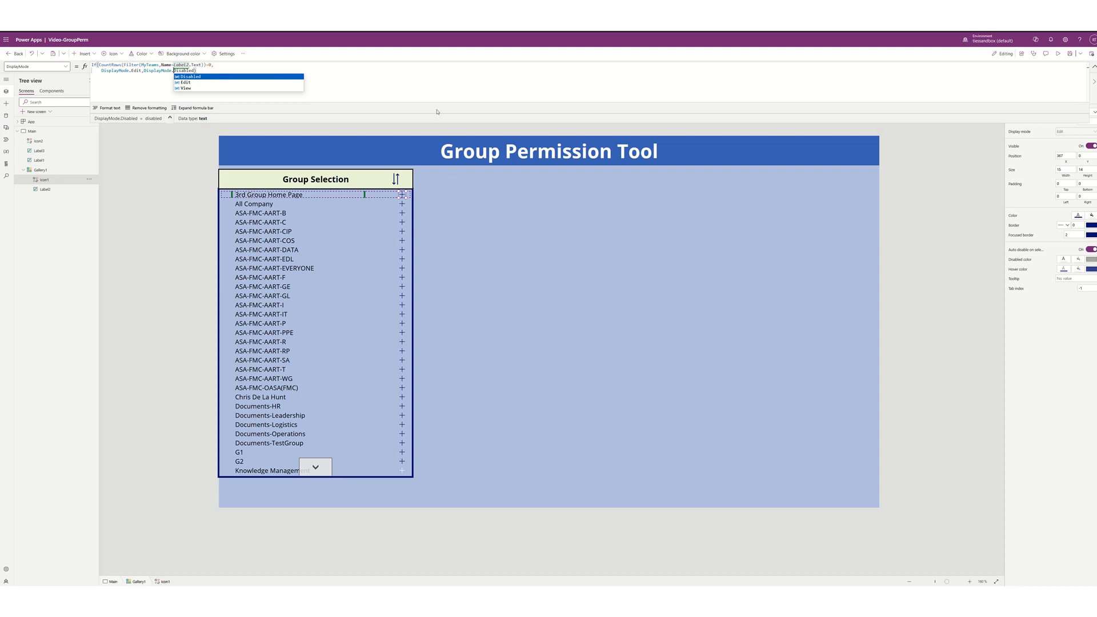
pyautogui.click(435, 92)
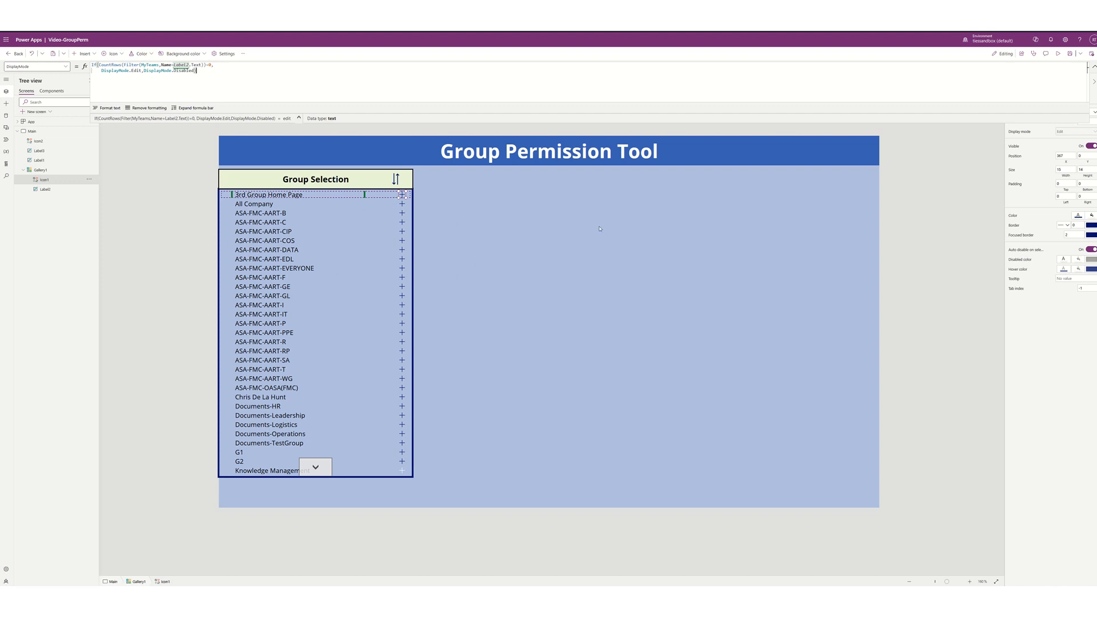
# - Preview the rows in the MyTeams collection, then return to the Main screen
pyautogui.doubleClick(153, 65)
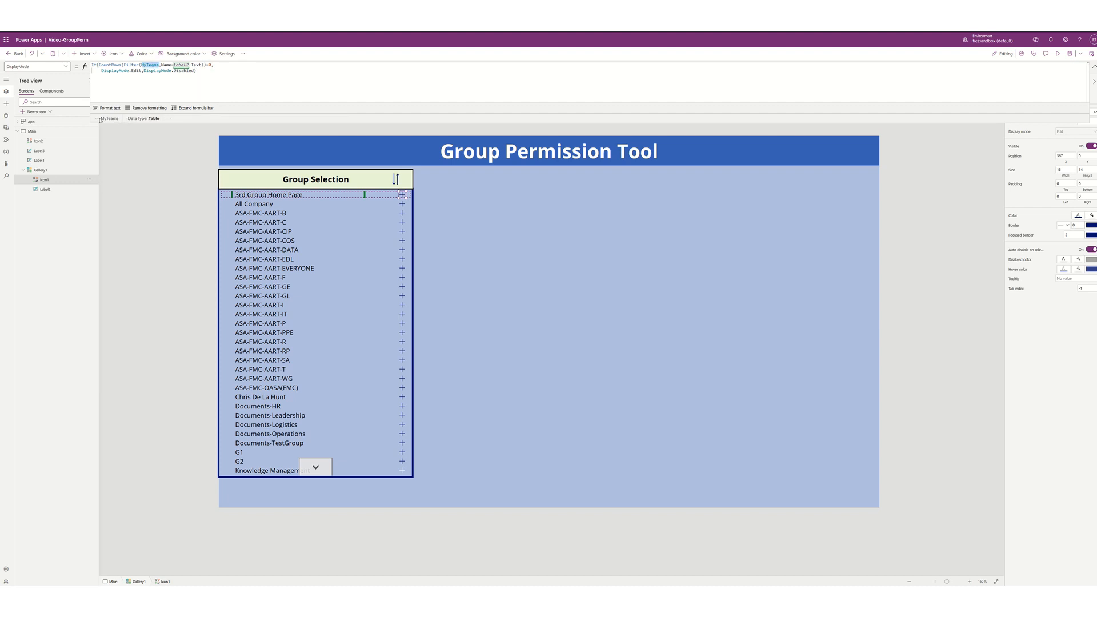
pyautogui.click(98, 119)
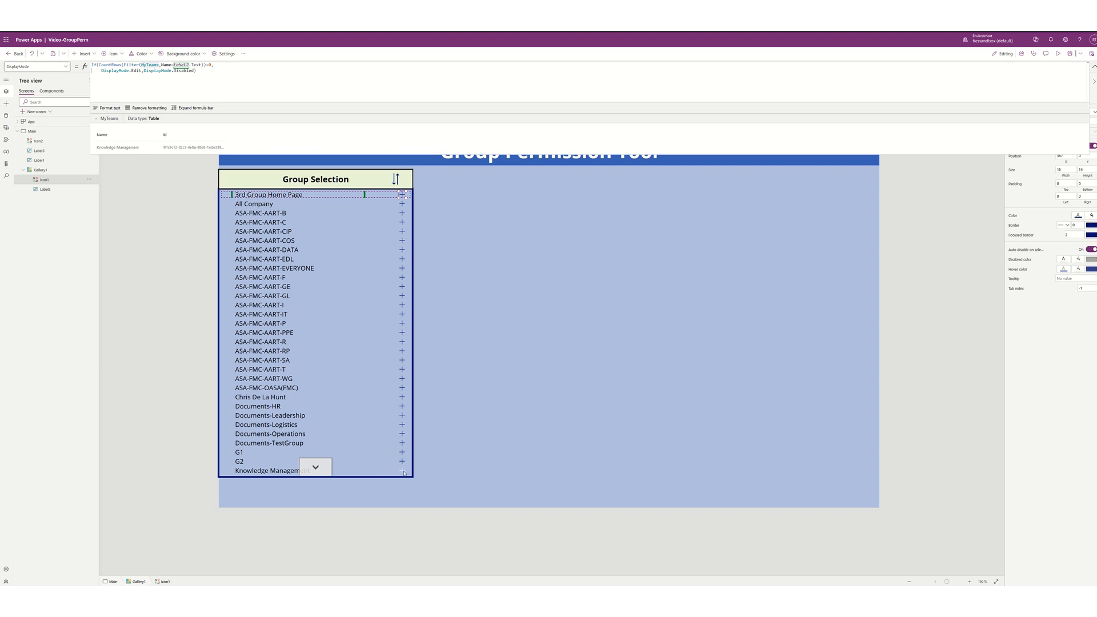
pyautogui.click(493, 234)
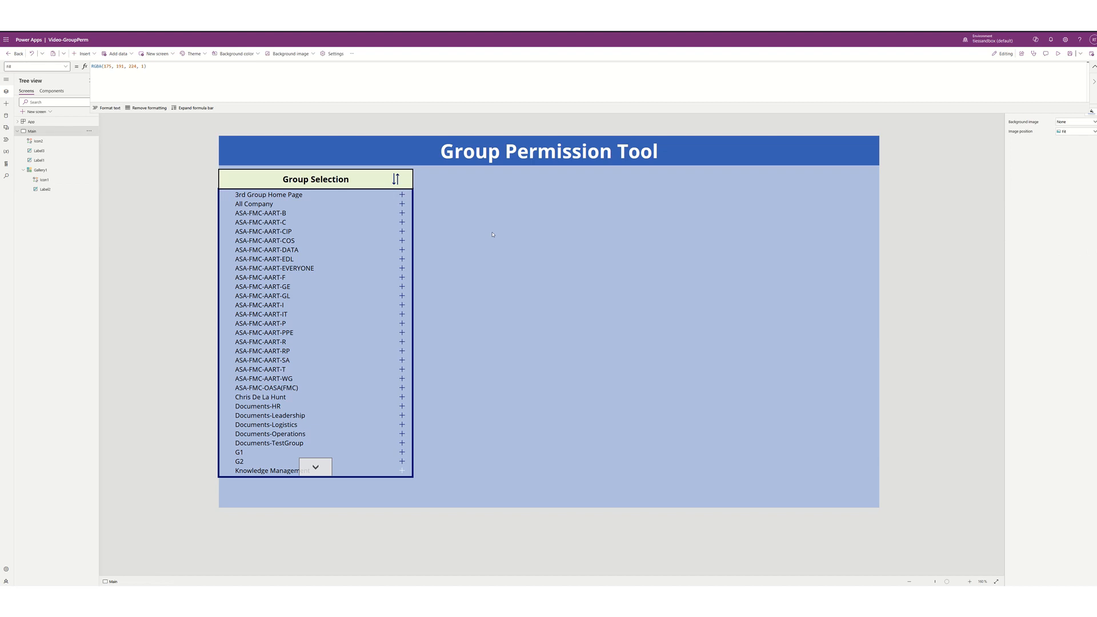
# - Add a blank vertical gallery beside Group Selection, widened and cut to about half height
pyautogui.click(94, 55)
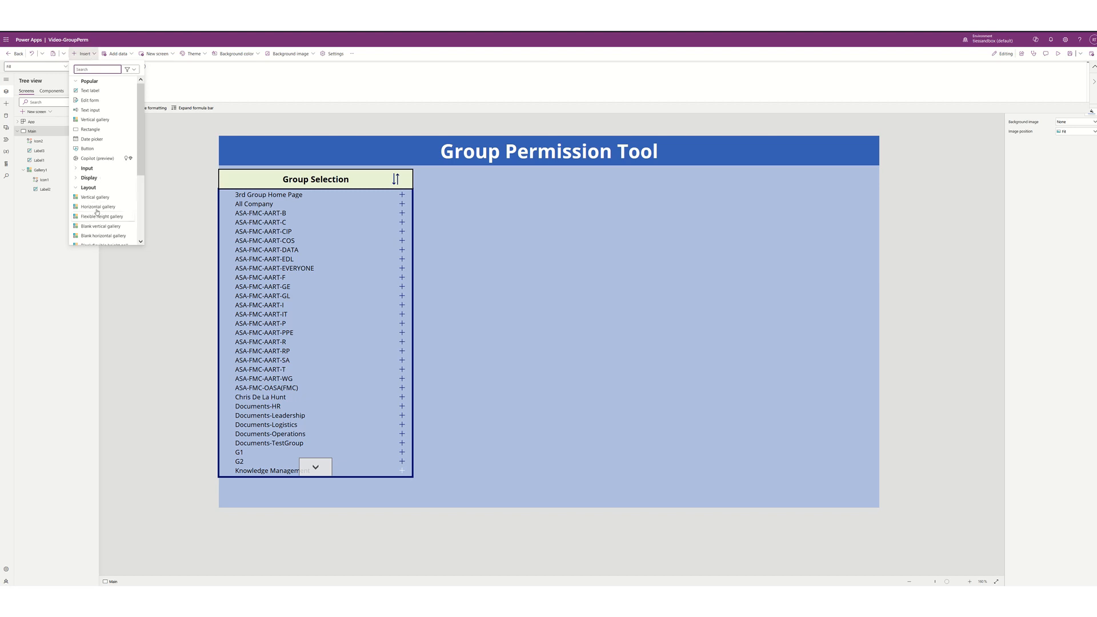
pyautogui.scroll(-2, 97, 211)
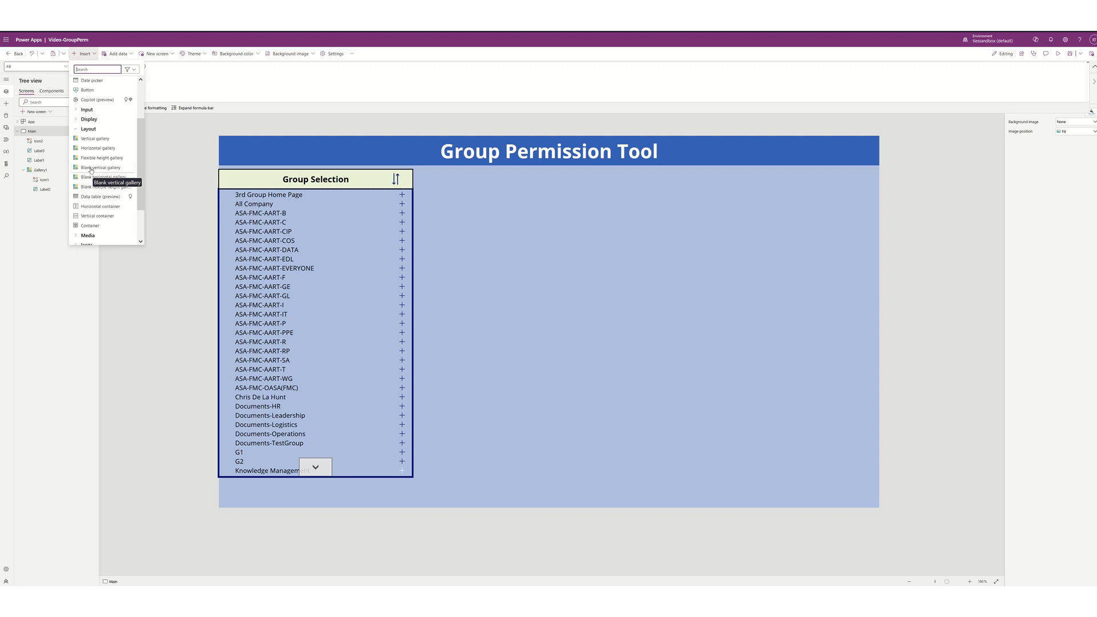
pyautogui.click(90, 167)
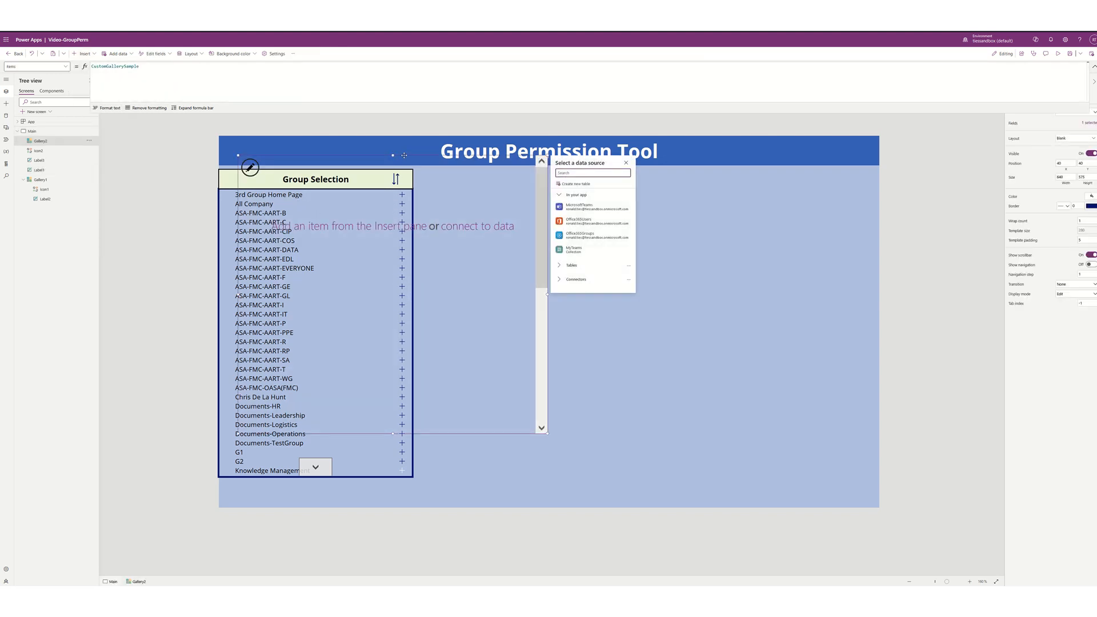
pyautogui.moveTo(404, 155); pyautogui.dragTo(591, 188)
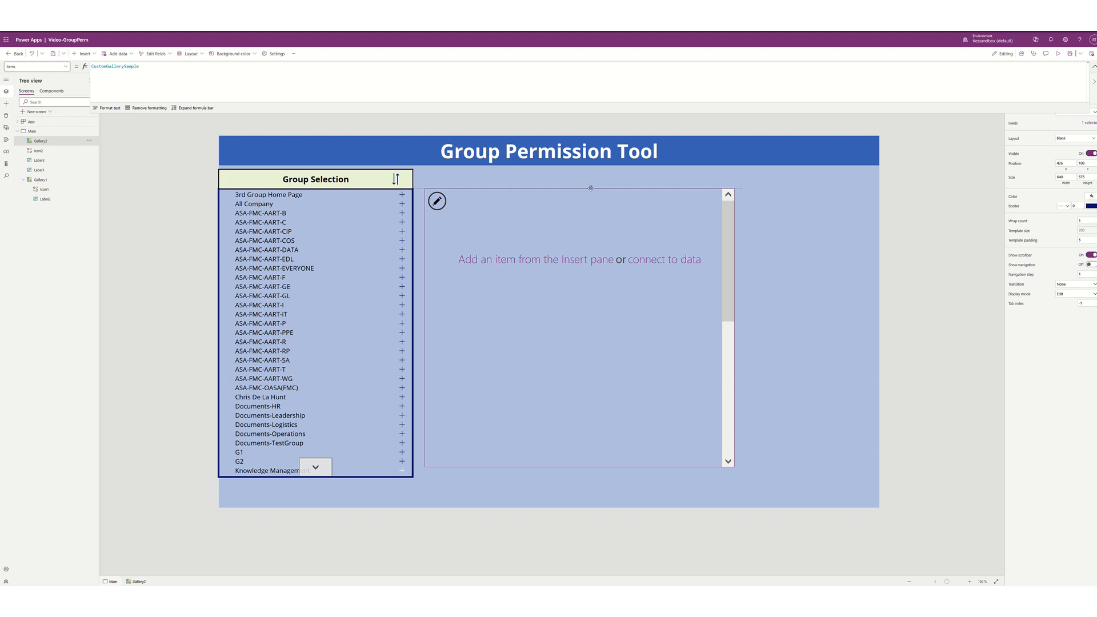
pyautogui.moveTo(591, 188); pyautogui.dragTo(587, 188)
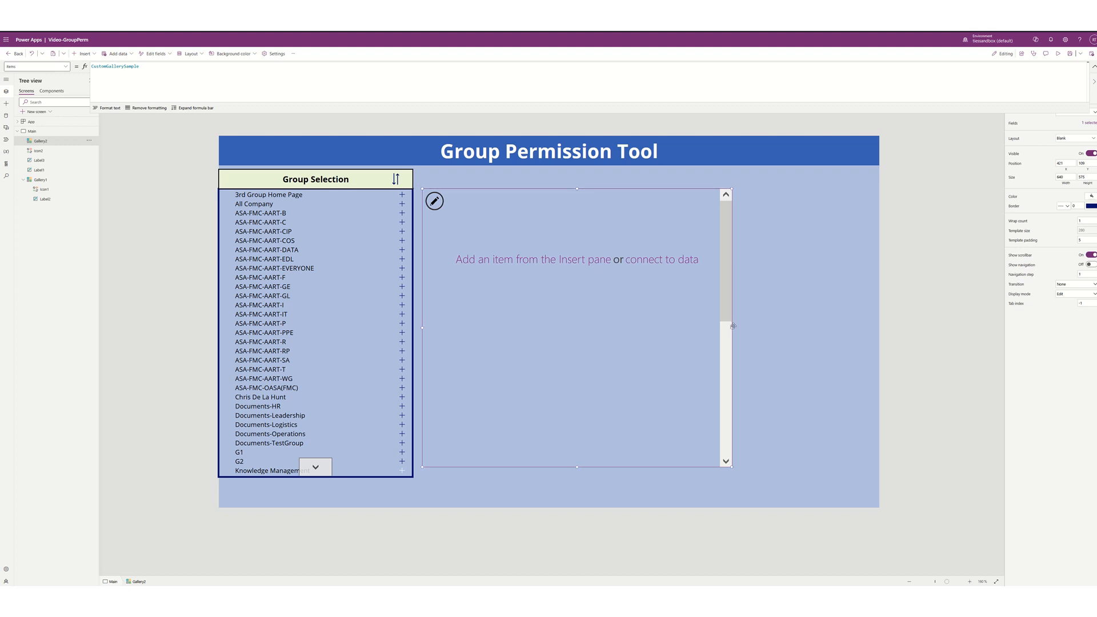
pyautogui.moveTo(731, 328); pyautogui.dragTo(879, 328)
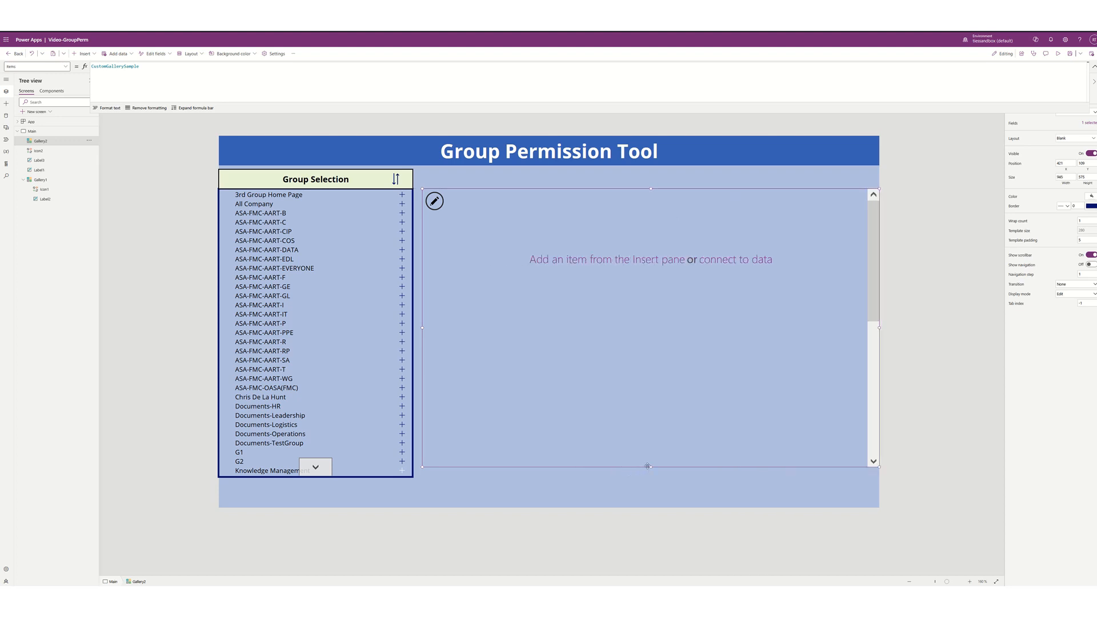
pyautogui.moveTo(650, 467); pyautogui.dragTo(621, 290)
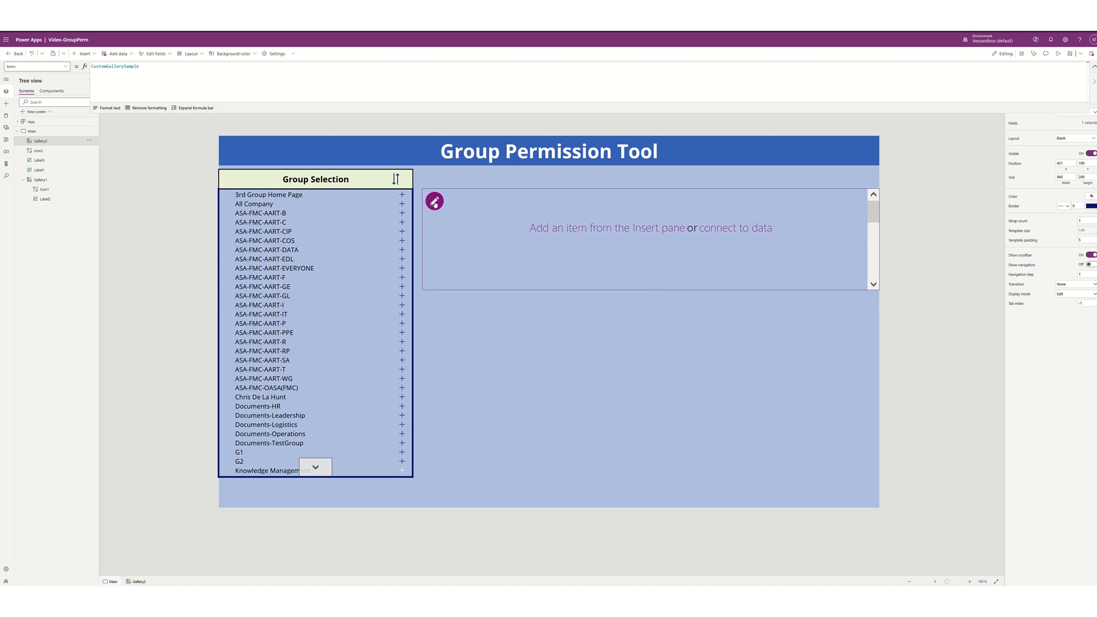
# - Shrink the gallery's item template height and set its wrap count per row
pyautogui.click(434, 201)
pyautogui.moveTo(650, 266); pyautogui.dragTo(634, 206)
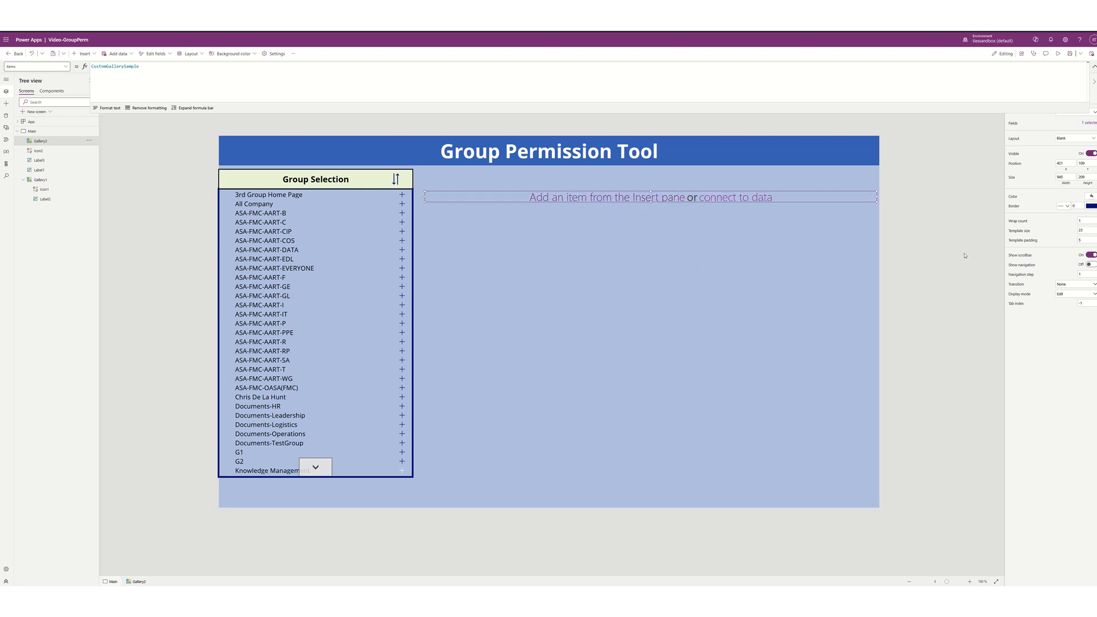
pyautogui.click(1086, 220)
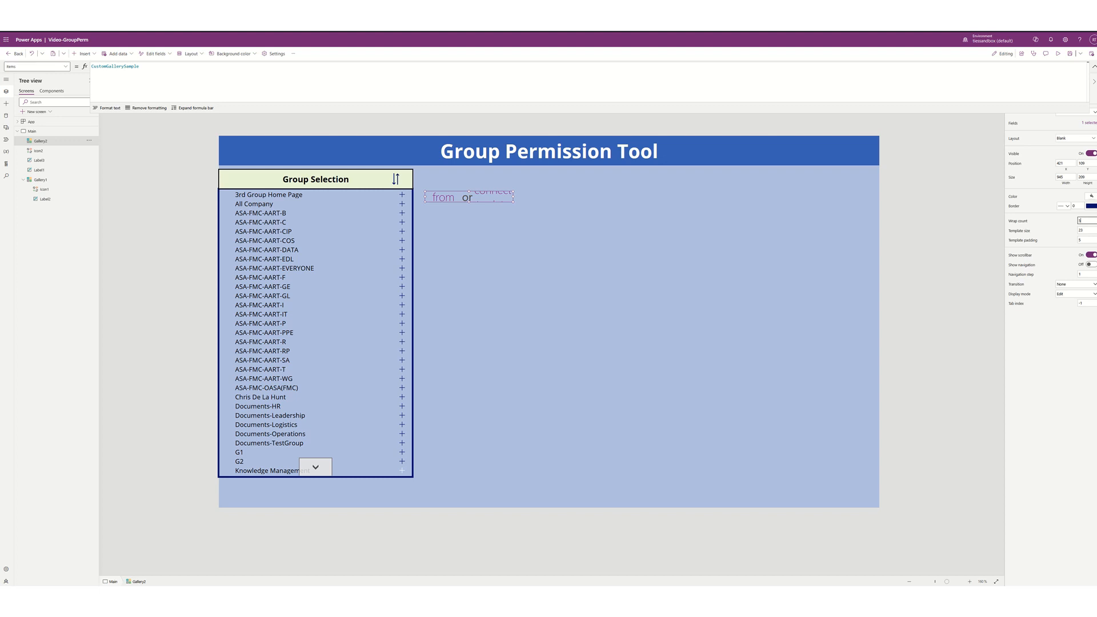
# - Set the second gallery's Items to the MyTeams collection
pyautogui.click(529, 247)
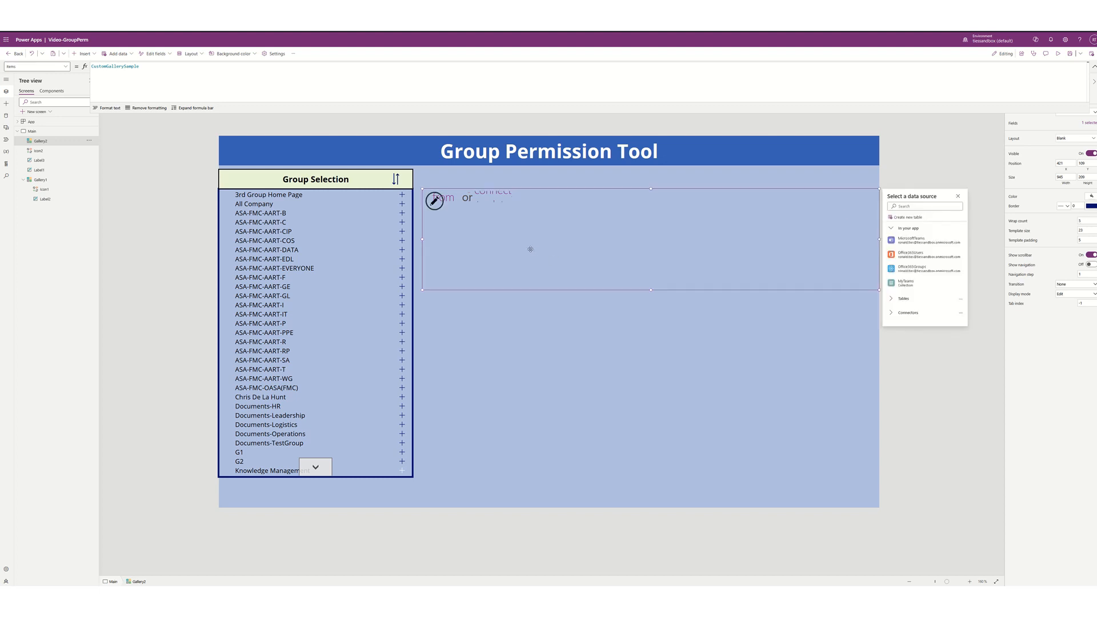
pyautogui.doubleClick(158, 67)
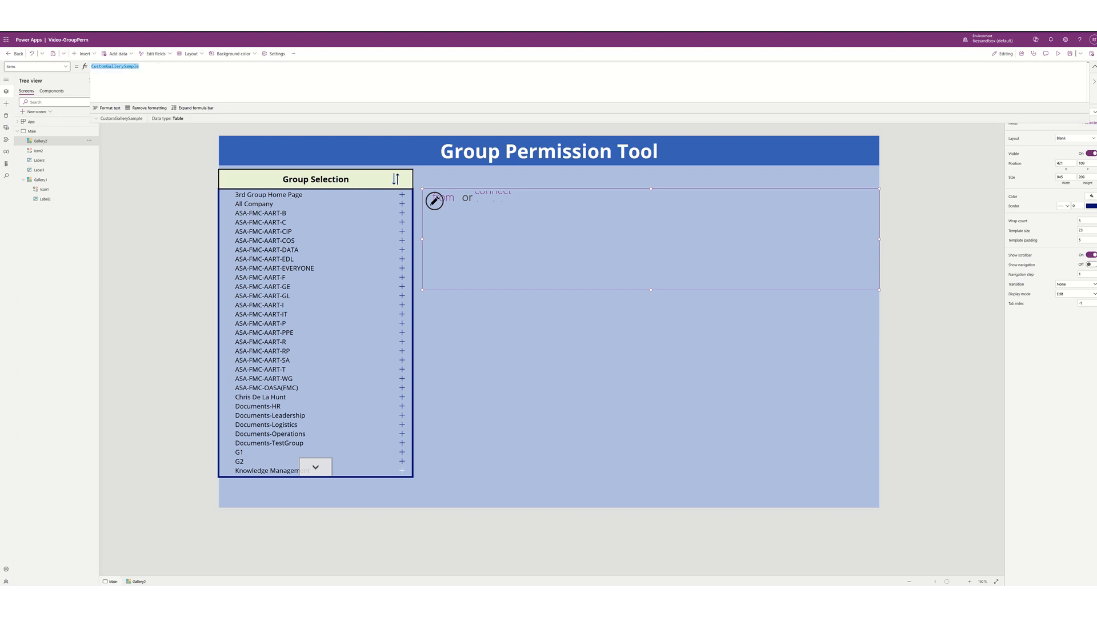
pyautogui.write('MyTeams')
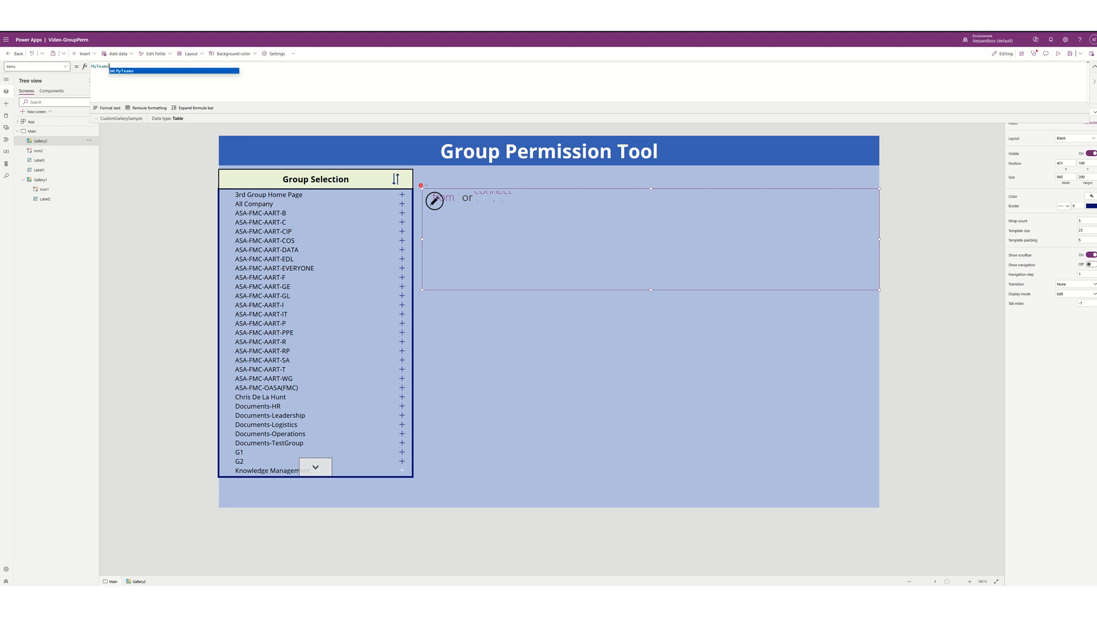
pyautogui.press('Return')
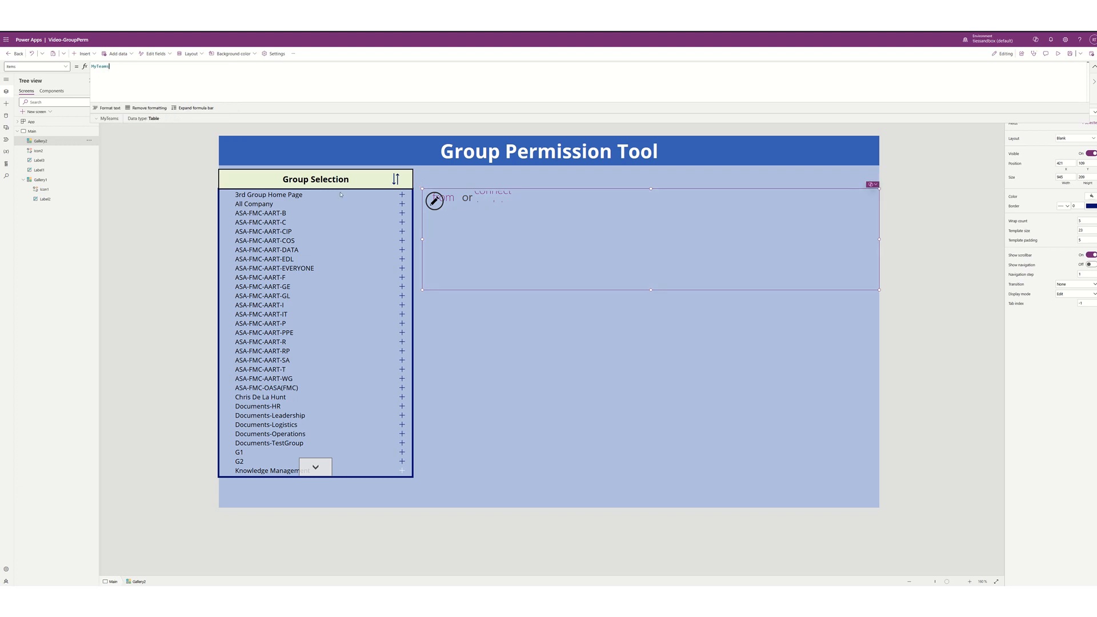
# - Add a team-name label at the template's left edge with font size 9
pyautogui.click(438, 205)
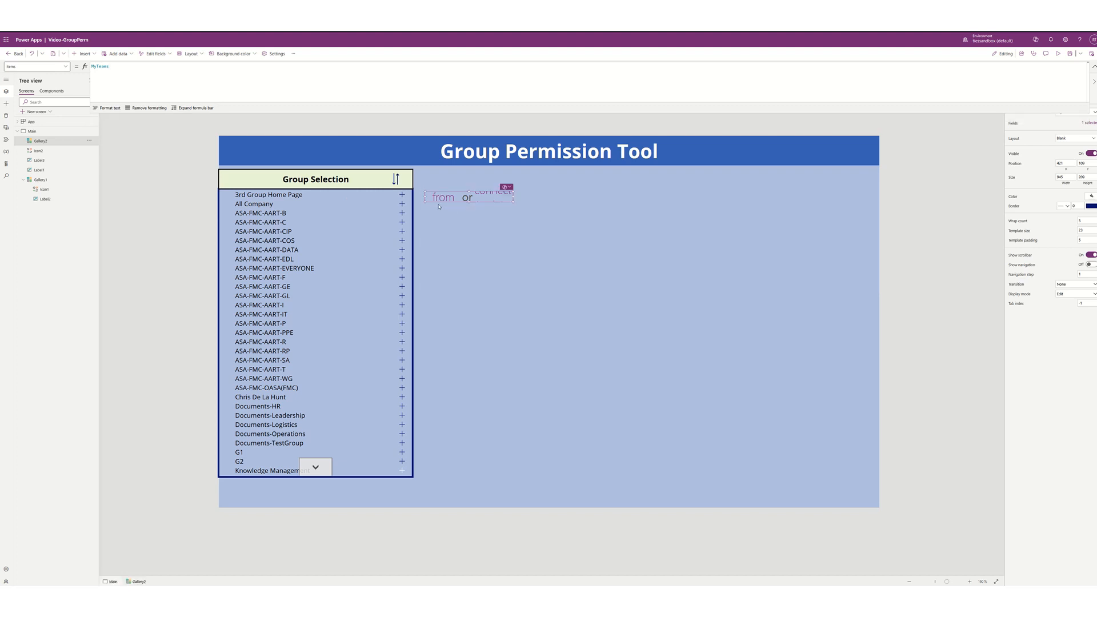
pyautogui.click(84, 54)
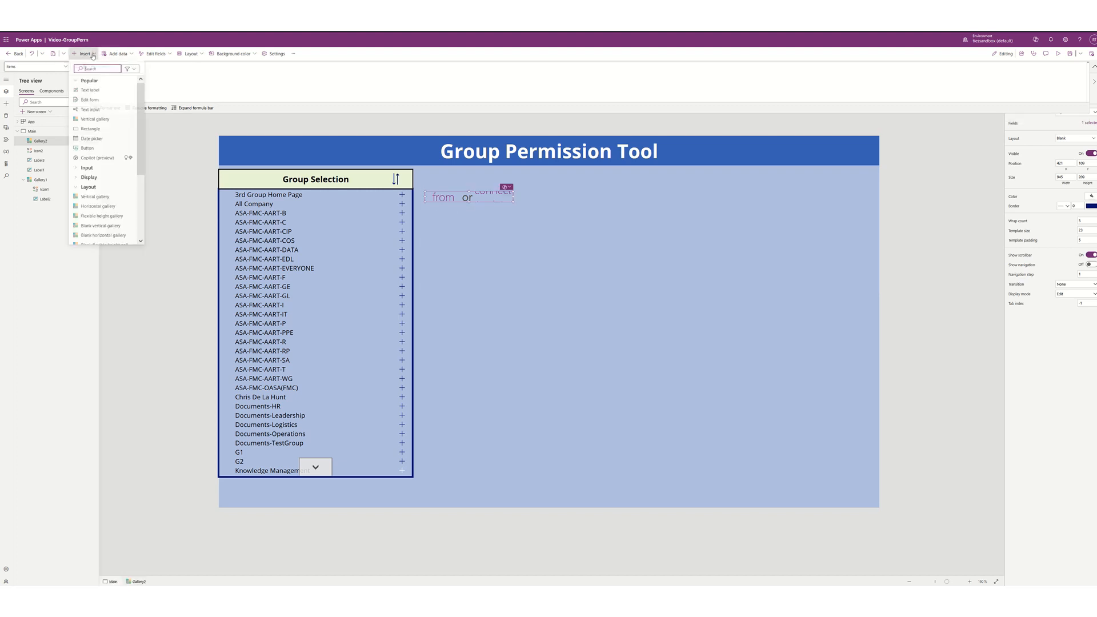
pyautogui.click(96, 91)
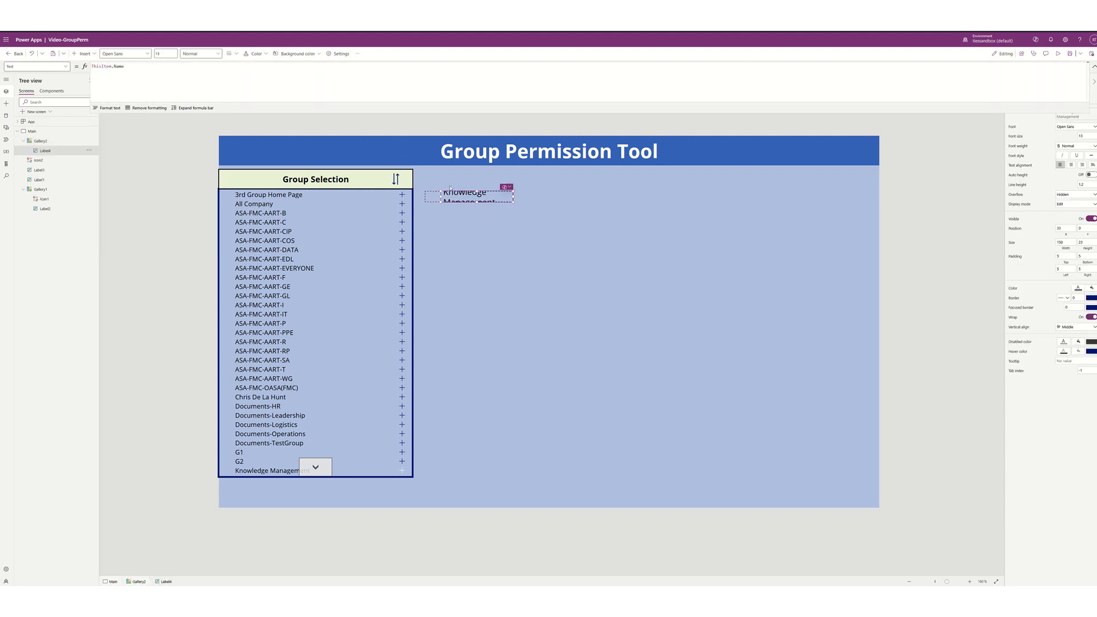
pyautogui.moveTo(457, 194); pyautogui.dragTo(440, 196)
pyautogui.click(1081, 136)
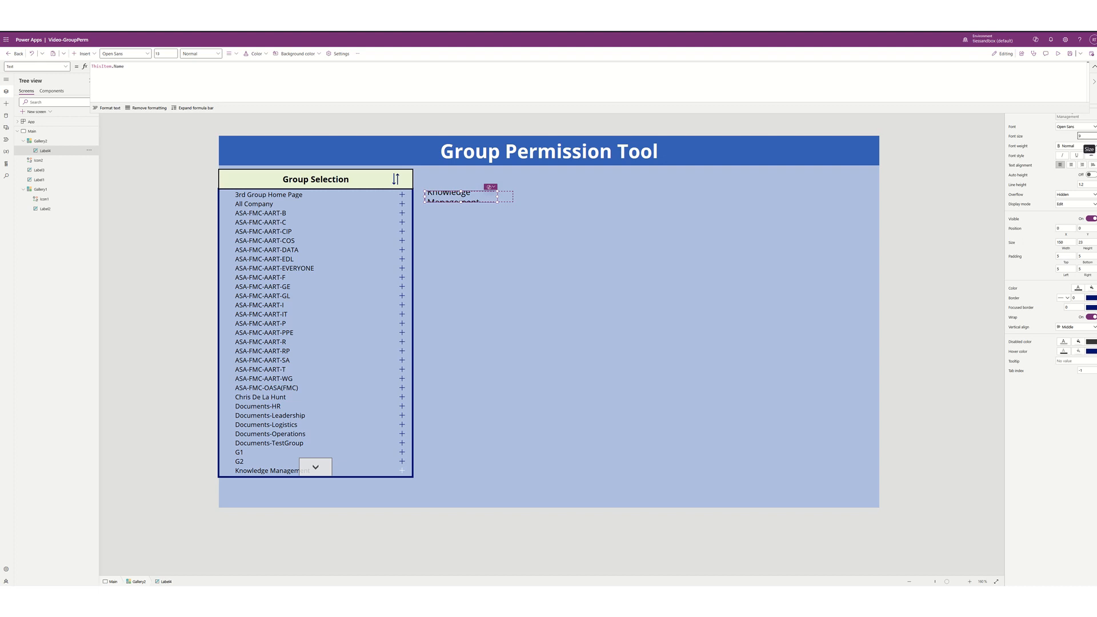
pyautogui.write('9')
pyautogui.press('Return')
pyautogui.click(95, 56)
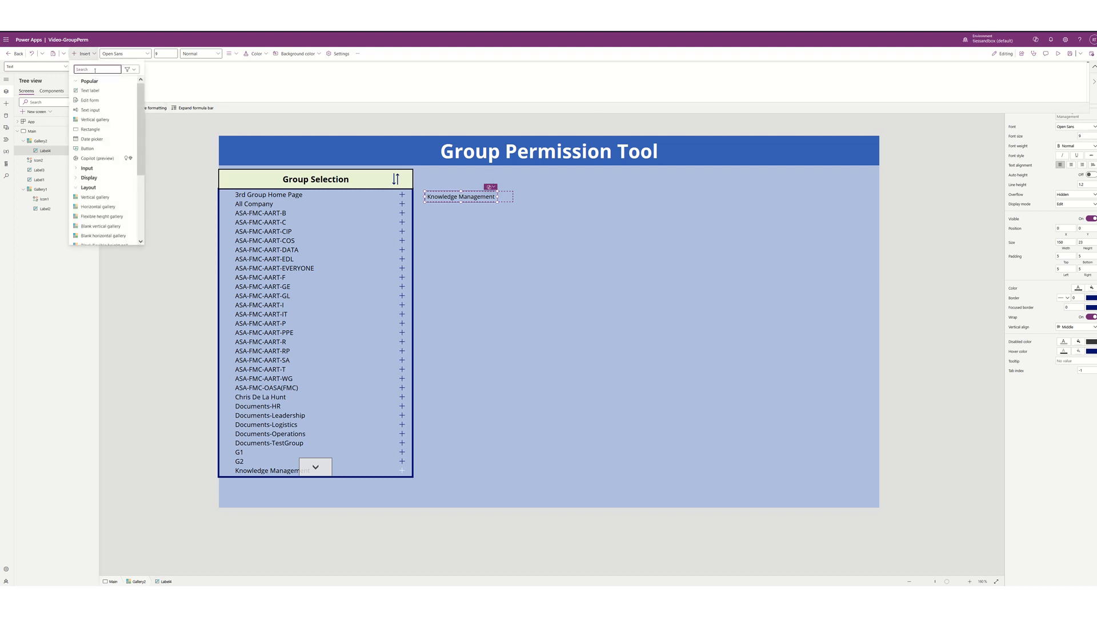
# - Insert a small Cancel icon into the gallery items, placed just after the team name
pyautogui.write('cancel')
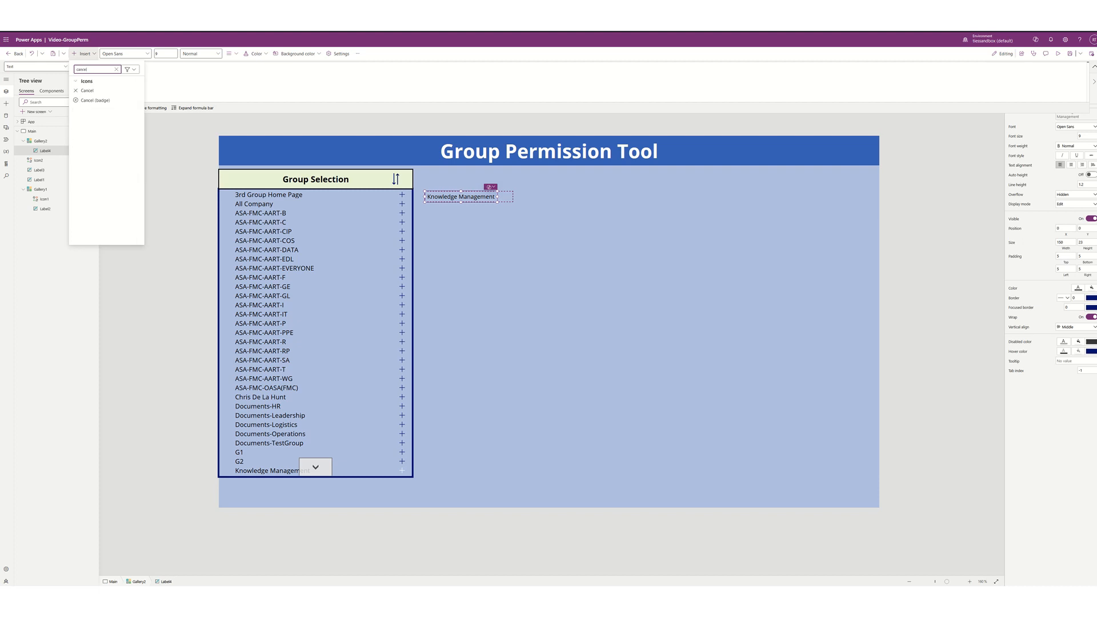
pyautogui.click(91, 91)
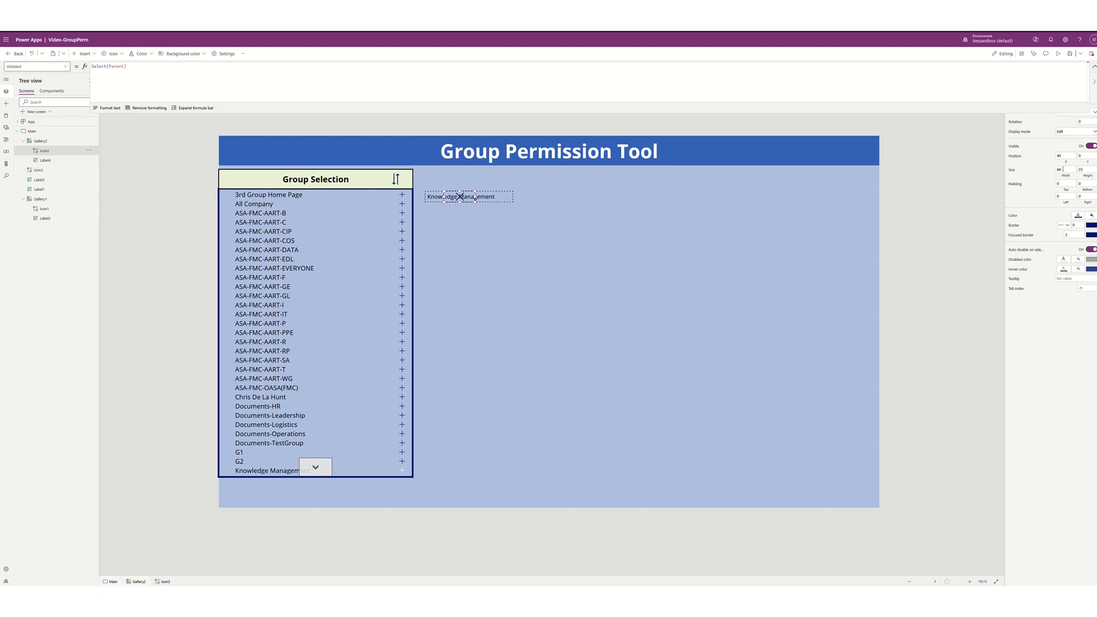
pyautogui.click(1063, 169)
pyautogui.moveTo(449, 197); pyautogui.dragTo(507, 199)
pyautogui.click(1091, 170)
pyautogui.click(1065, 170)
pyautogui.write('15')
pyautogui.click(1086, 155)
pyautogui.click(708, 277)
pyautogui.click(623, 381)
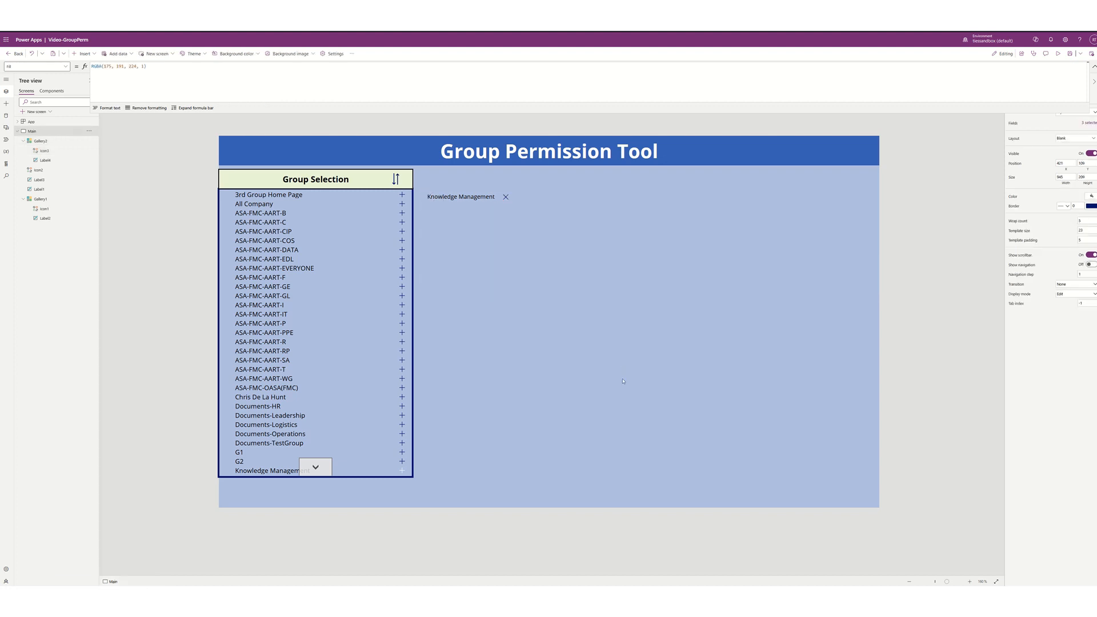
pyautogui.click(506, 198)
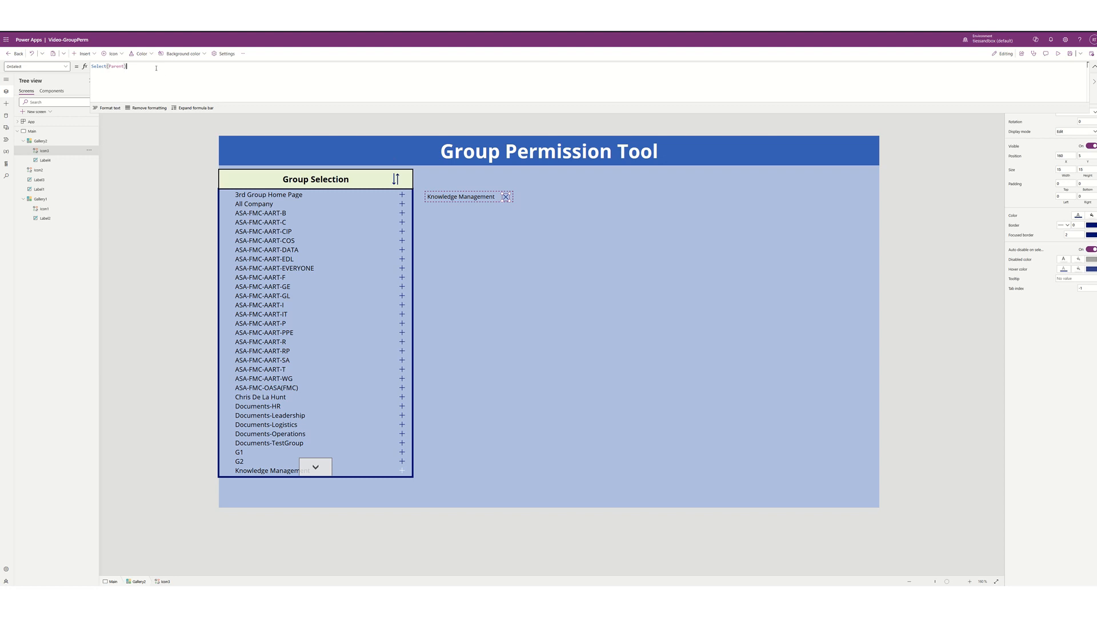
# - Set the X icon's OnSelect to Remove(MyTeams, ThisItem)
pyautogui.hotkey('ctrl', 'a')
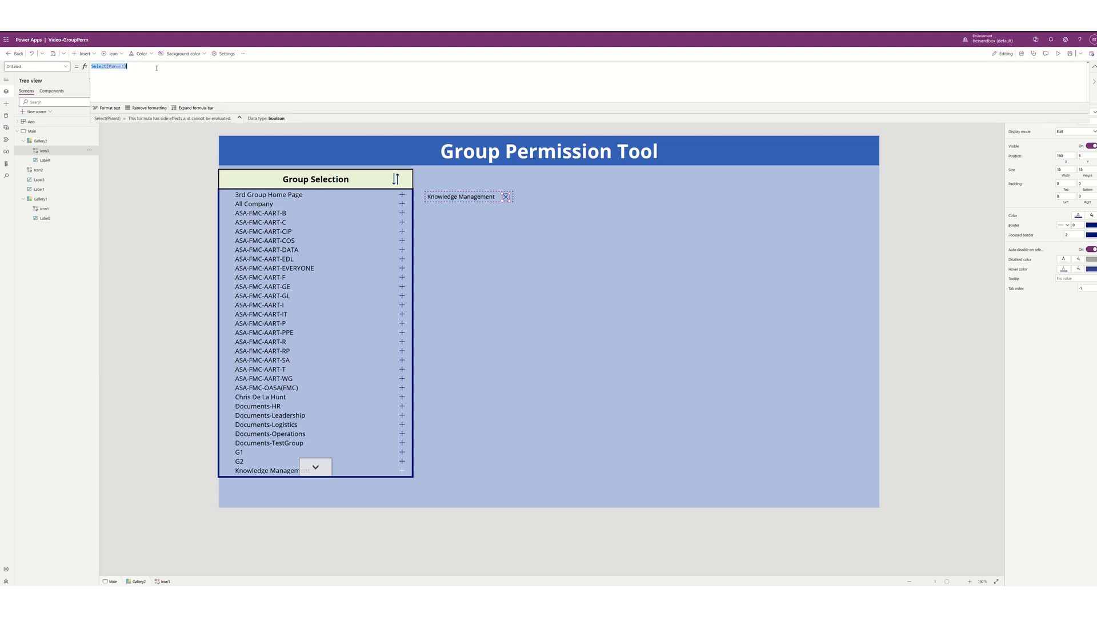
pyautogui.write('Remove(')
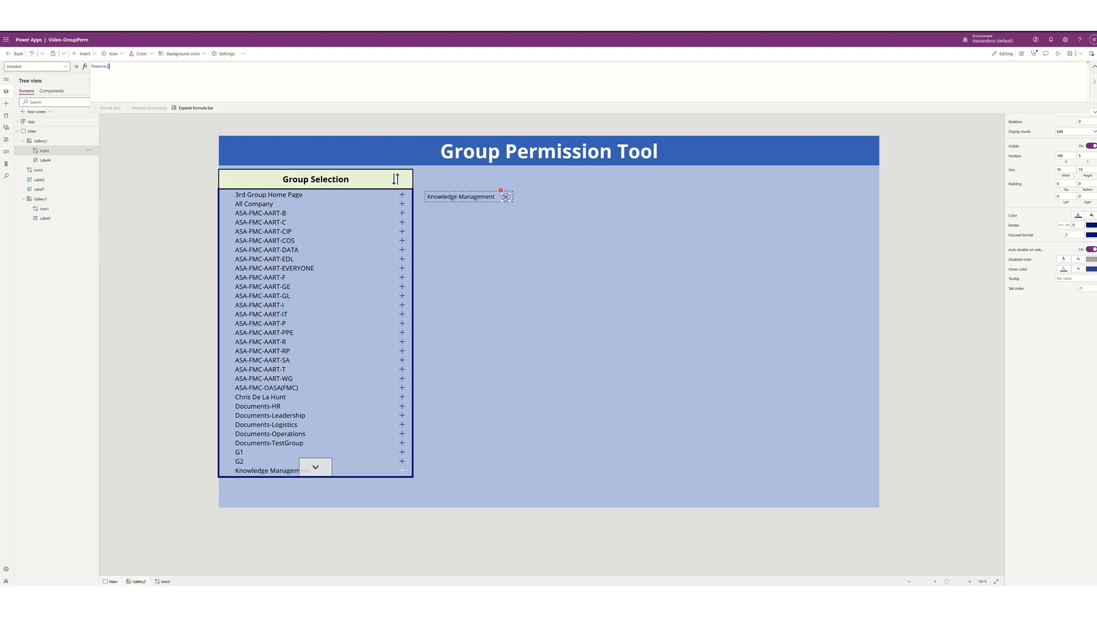
pyautogui.write('MapStyle')
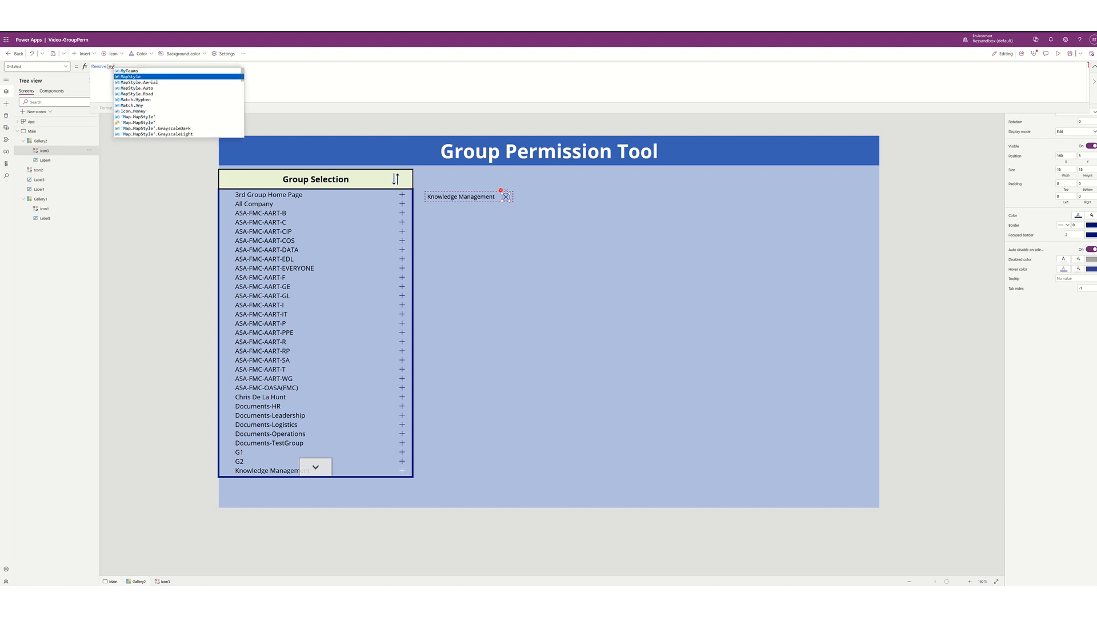
pyautogui.press('BackSpace')
pyautogui.press('BackSpace')
pyautogui.press('BackSpace')
pyautogui.press('BackSpace')
pyautogui.press('BackSpace')
pyautogui.press('BackSpace')
pyautogui.press('BackSpace')
pyautogui.press('BackSpace')
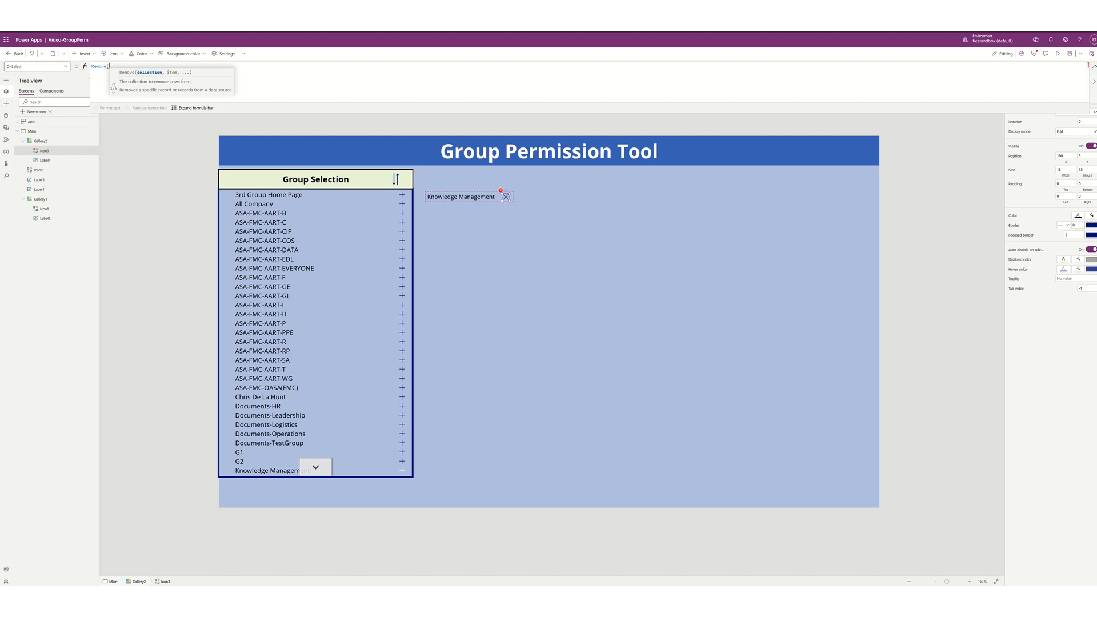
pyautogui.write('MyTeams')
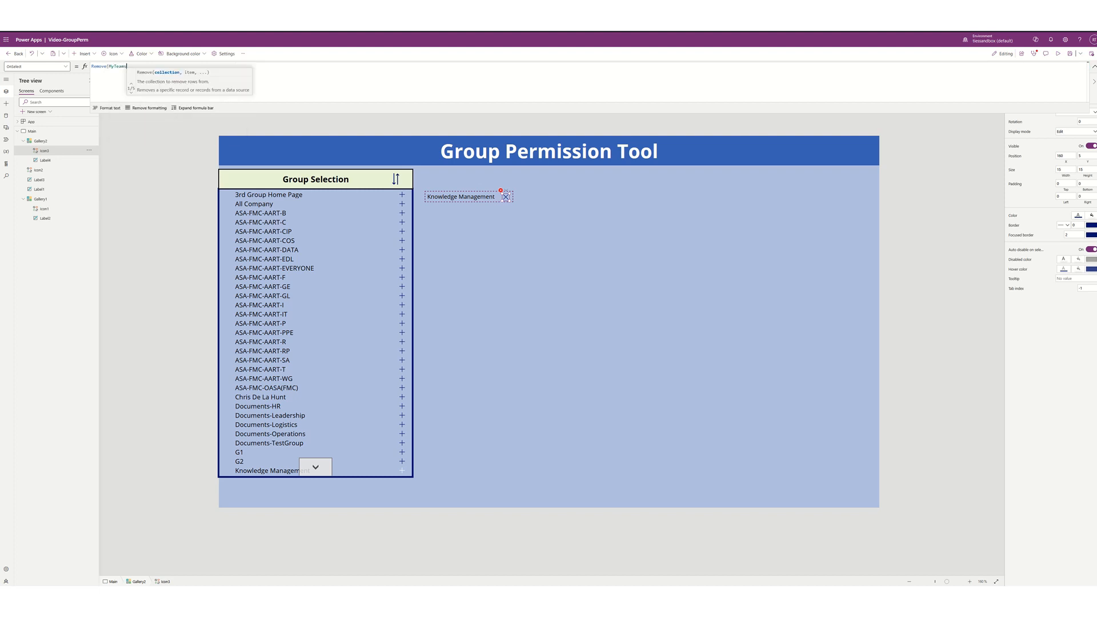
pyautogui.write(',thisitem')
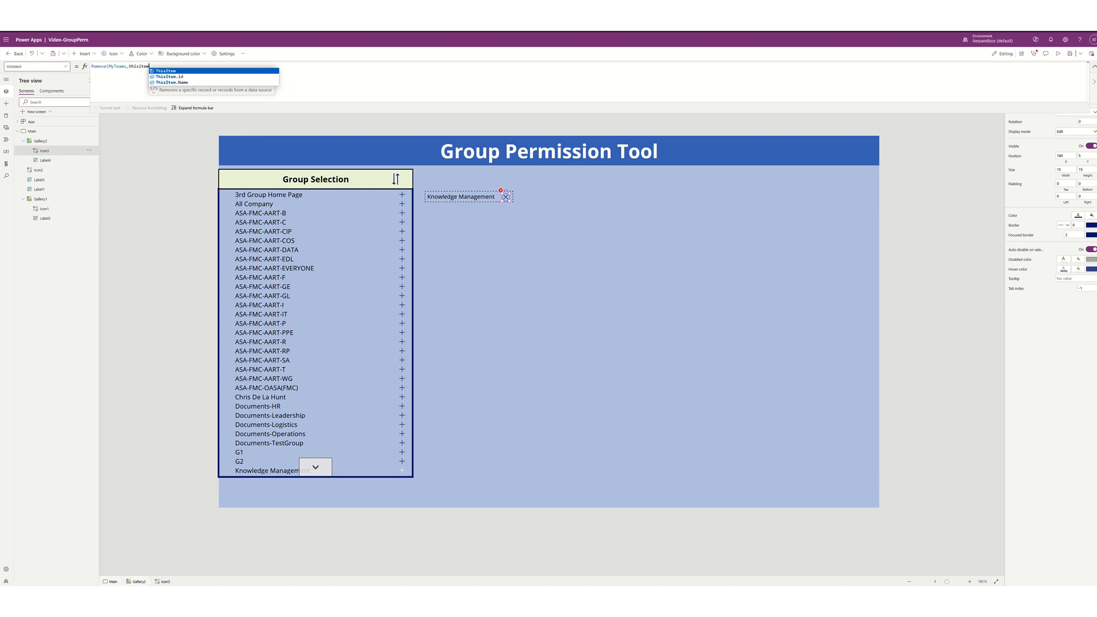
pyautogui.press('Tab')
pyautogui.write(')')
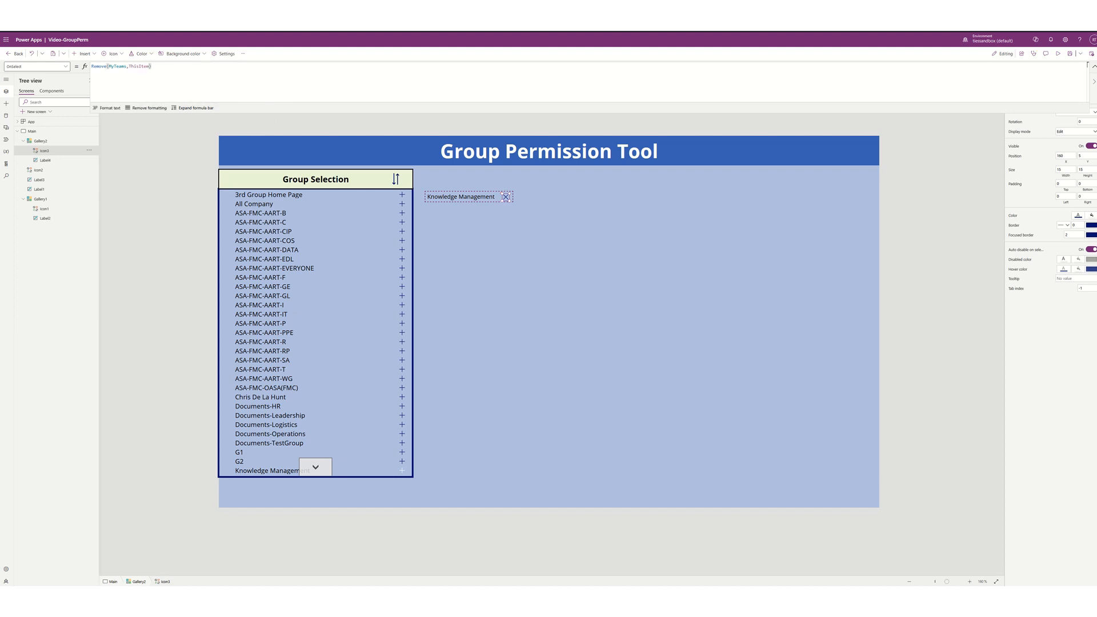
# - Remove Knowledge Management, then add Documents-HR, Documents-Leadership and Documents-Logistics to test
pyautogui.keyDown('alt'); pyautogui.click(505, 198); pyautogui.keyUp('alt')
pyautogui.keyDown('alt'); pyautogui.click(401, 406); pyautogui.keyUp('alt')
pyautogui.keyDown('alt'); pyautogui.click(402, 417); pyautogui.keyUp('alt')
pyautogui.keyDown('alt'); pyautogui.click(403, 426); pyautogui.keyUp('alt')
# - Drag the selected-teams gallery slightly down and left to 401,145, against Group Selection
pyautogui.click(581, 273)
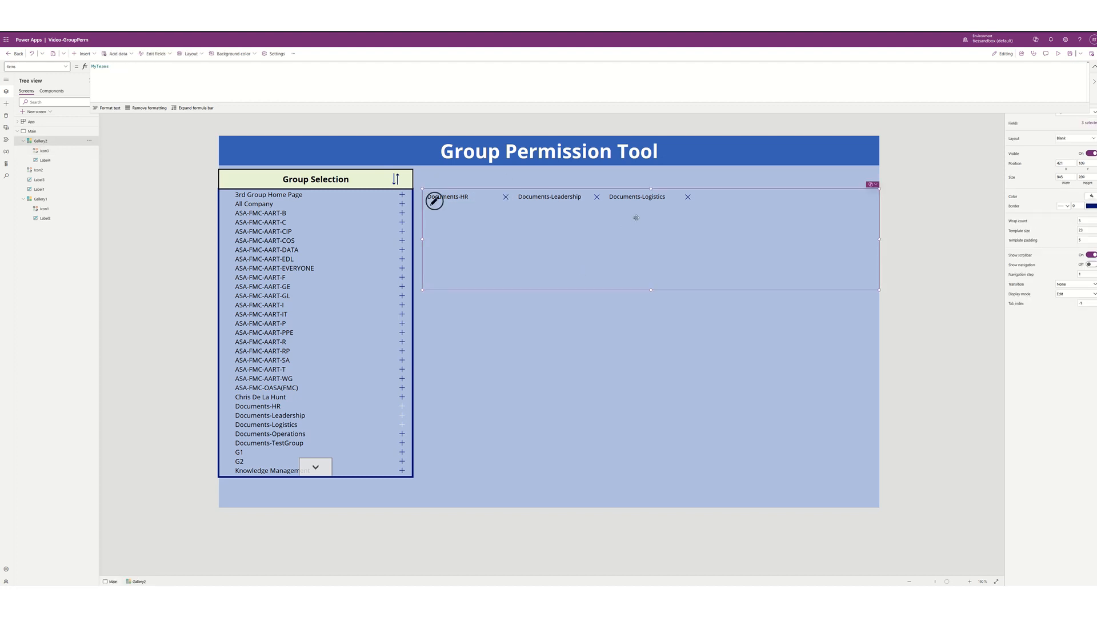
pyautogui.moveTo(635, 223); pyautogui.dragTo(629, 243)
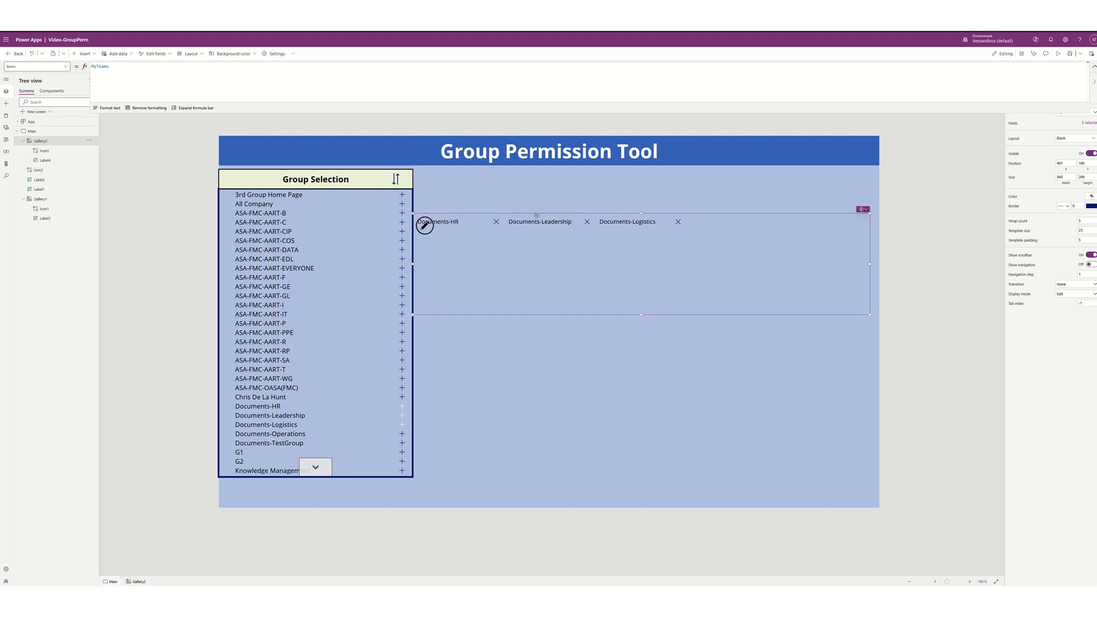
pyautogui.click(463, 196)
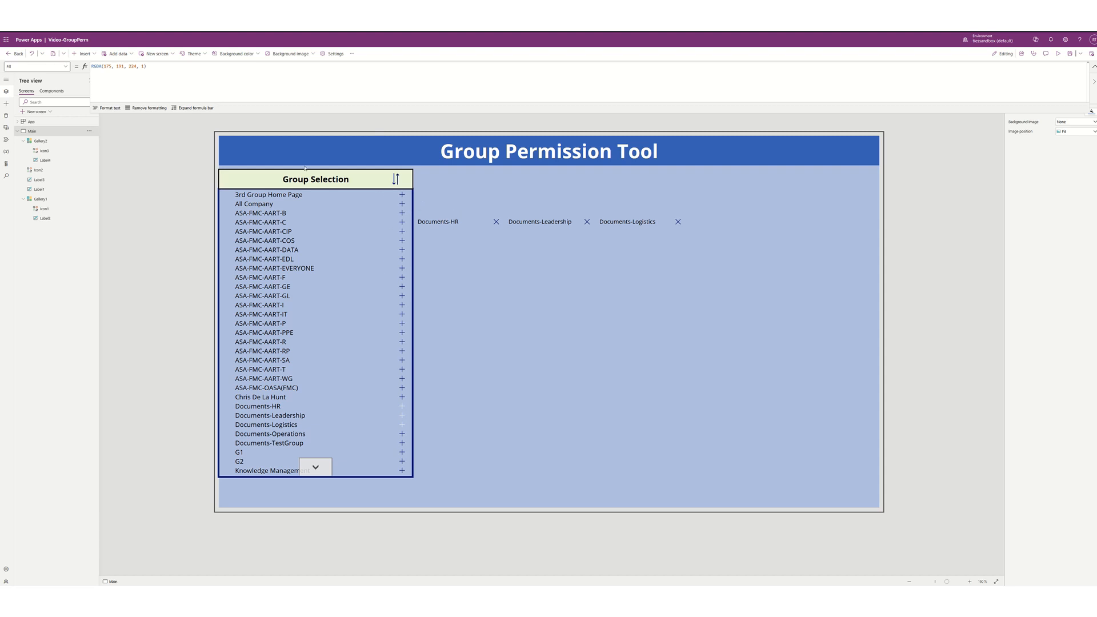
# - Add a label across the top of the selected-teams gallery reading 'Selected Groups'
pyautogui.click(83, 53)
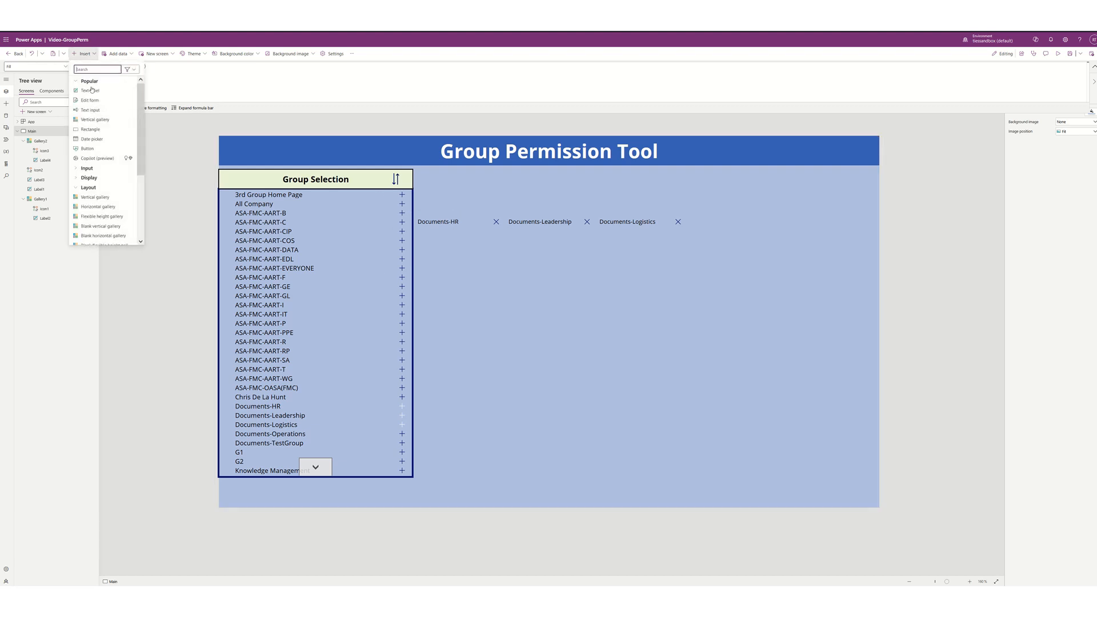
pyautogui.click(90, 90)
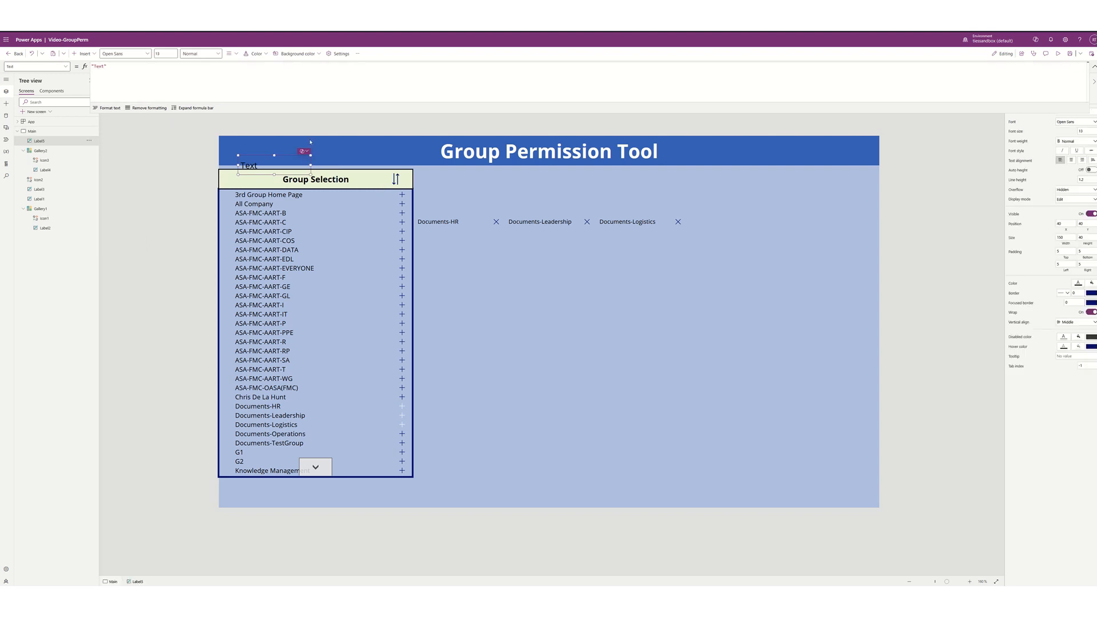
pyautogui.moveTo(293, 168); pyautogui.dragTo(888, 217)
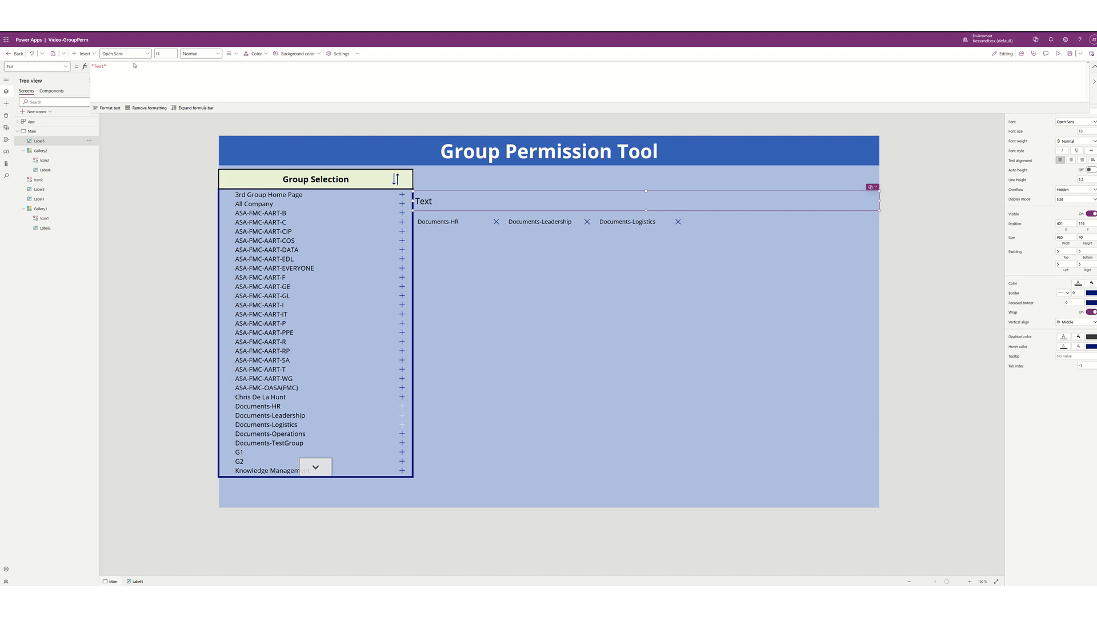
pyautogui.doubleClick(101, 66)
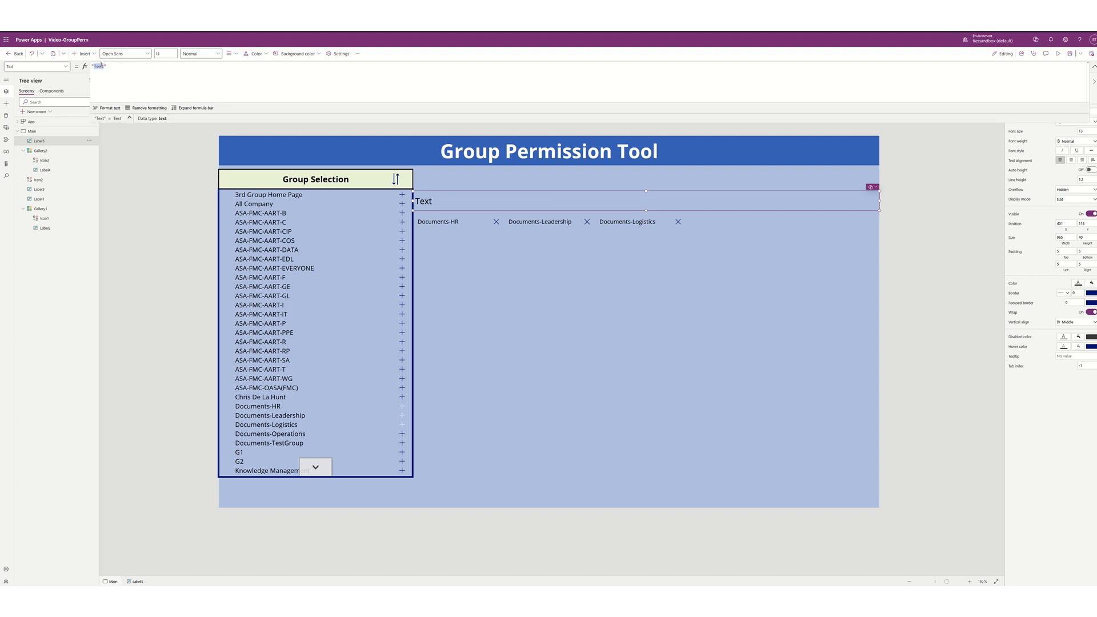
pyautogui.write('Selected')
pyautogui.write(' Teams')
pyautogui.press('BackSpace')
pyautogui.press('BackSpace')
pyautogui.press('BackSpace')
pyautogui.press('BackSpace')
pyautogui.press('BackSpace')
pyautogui.write('Groups')
# - Format the heading at size 20, bold, centred, white text on a black background
pyautogui.click(166, 54)
pyautogui.write('2')
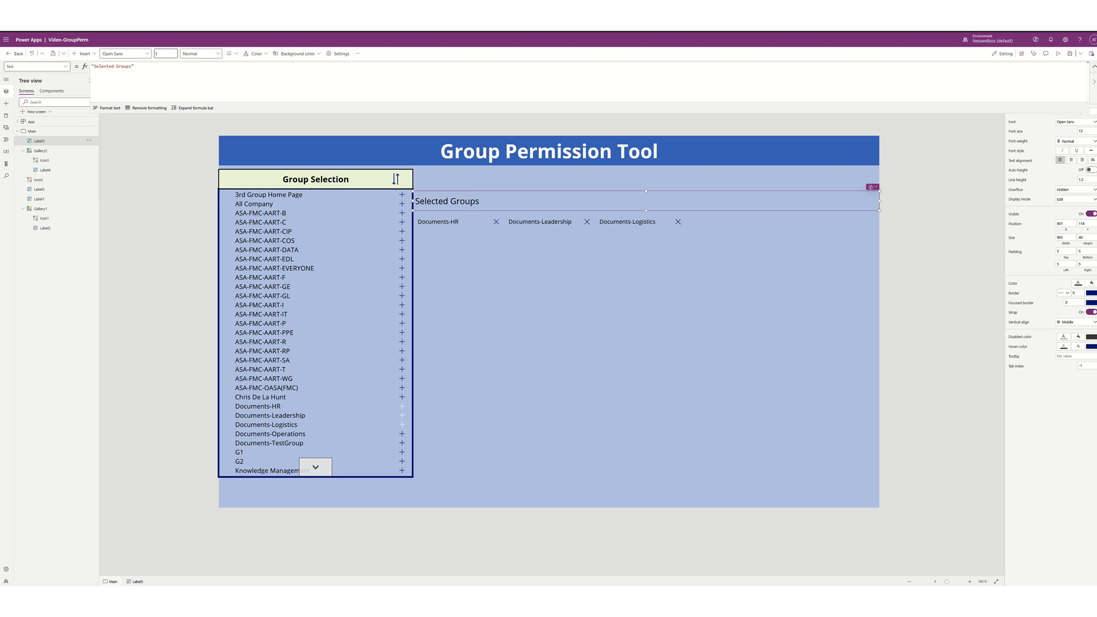
pyautogui.write('0')
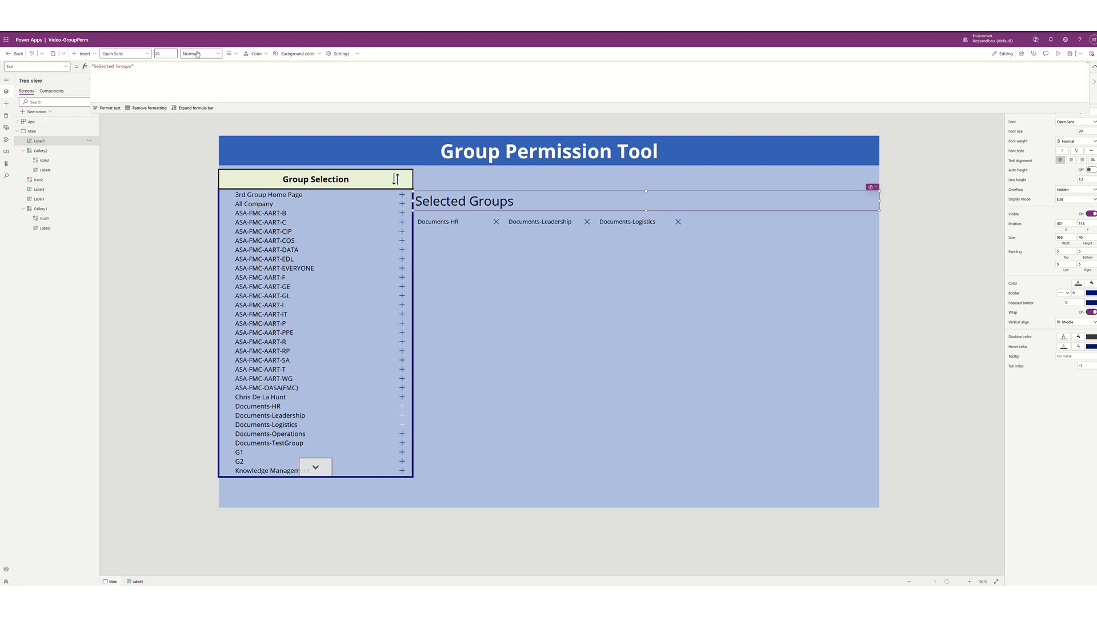
pyautogui.click(200, 54)
pyautogui.click(206, 65)
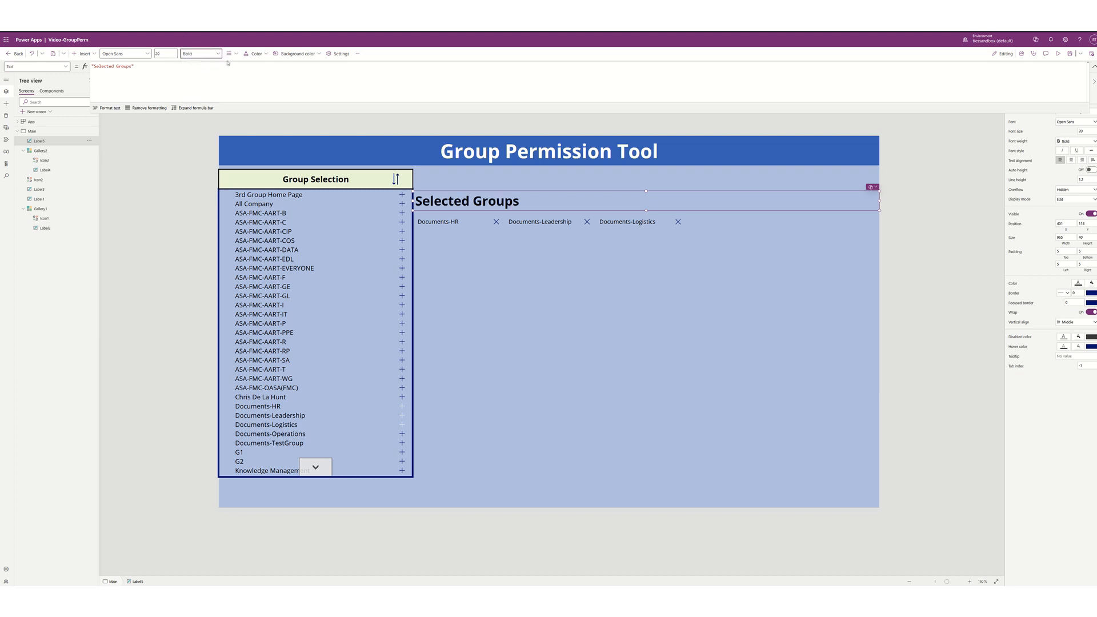
pyautogui.click(230, 54)
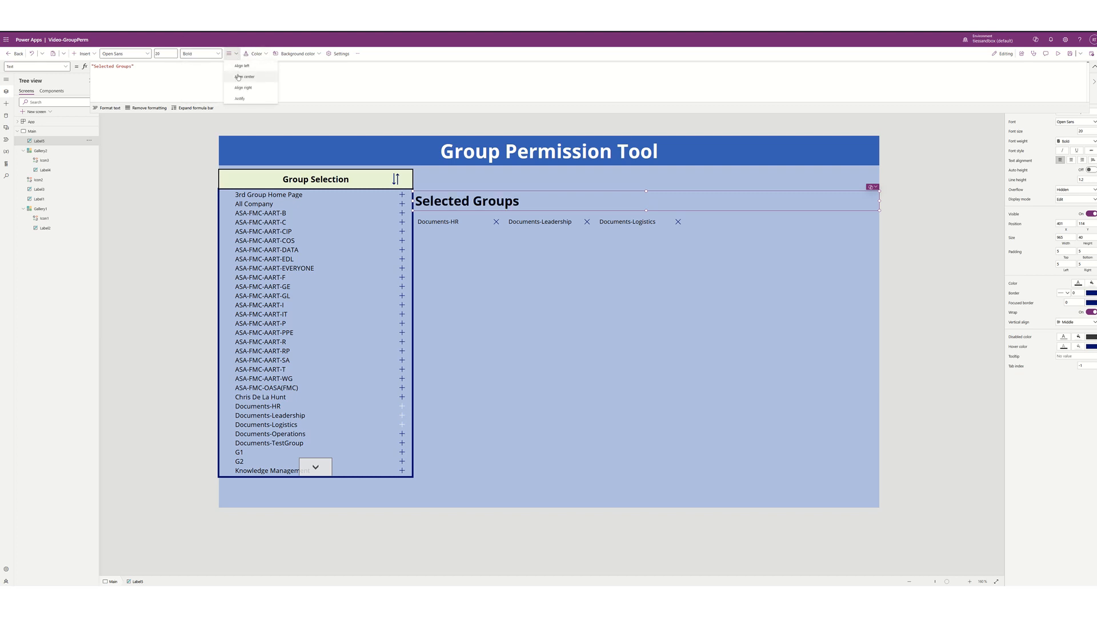
pyautogui.click(238, 77)
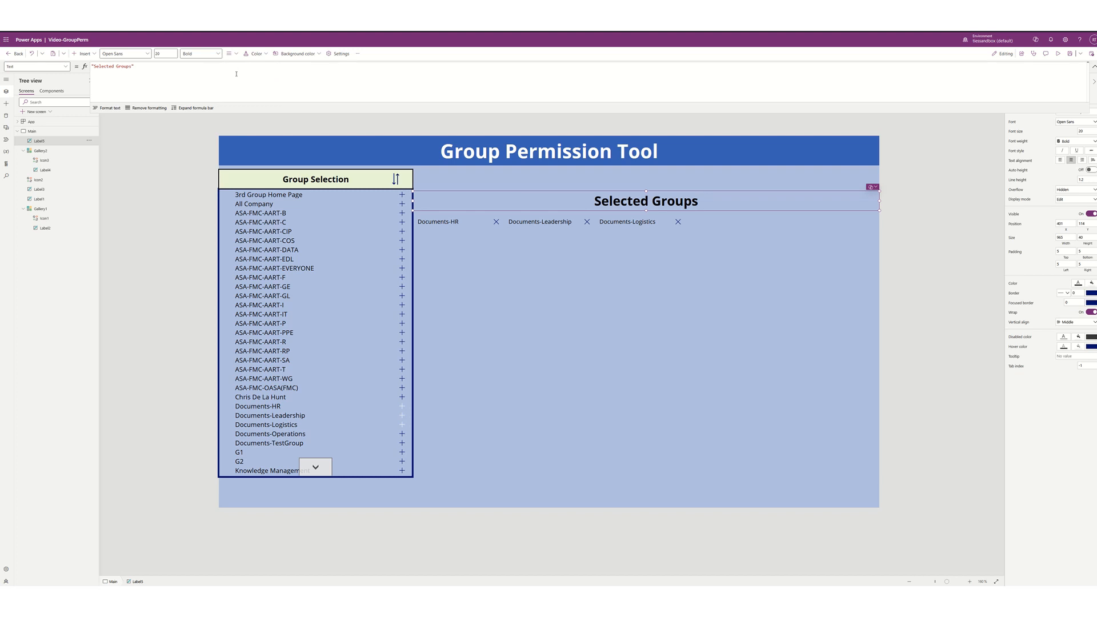
pyautogui.click(295, 53)
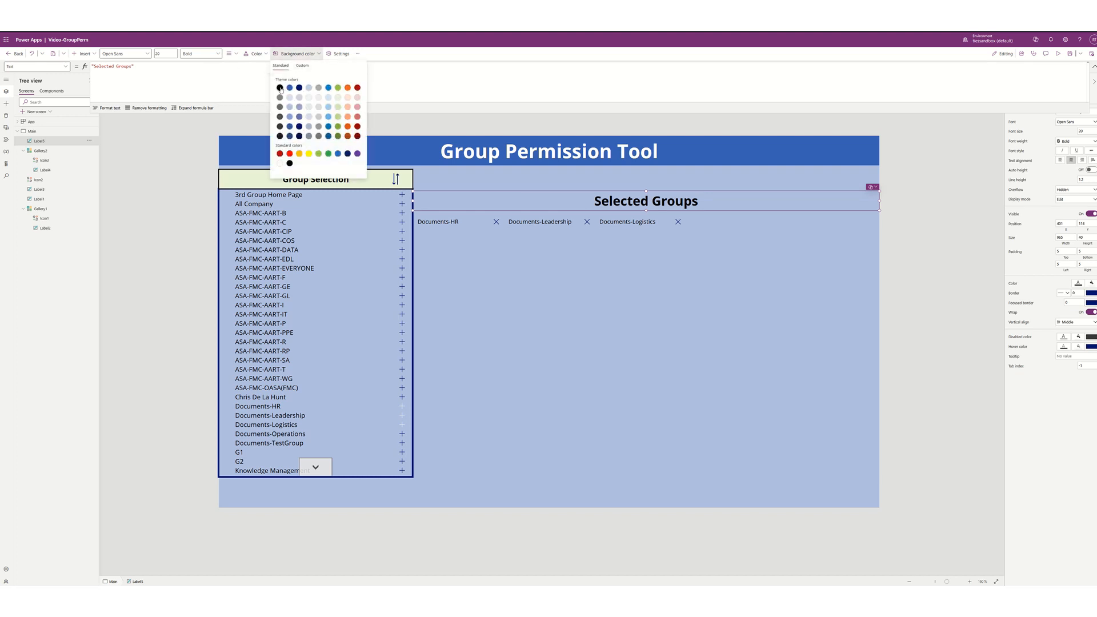
pyautogui.click(279, 87)
pyautogui.click(254, 54)
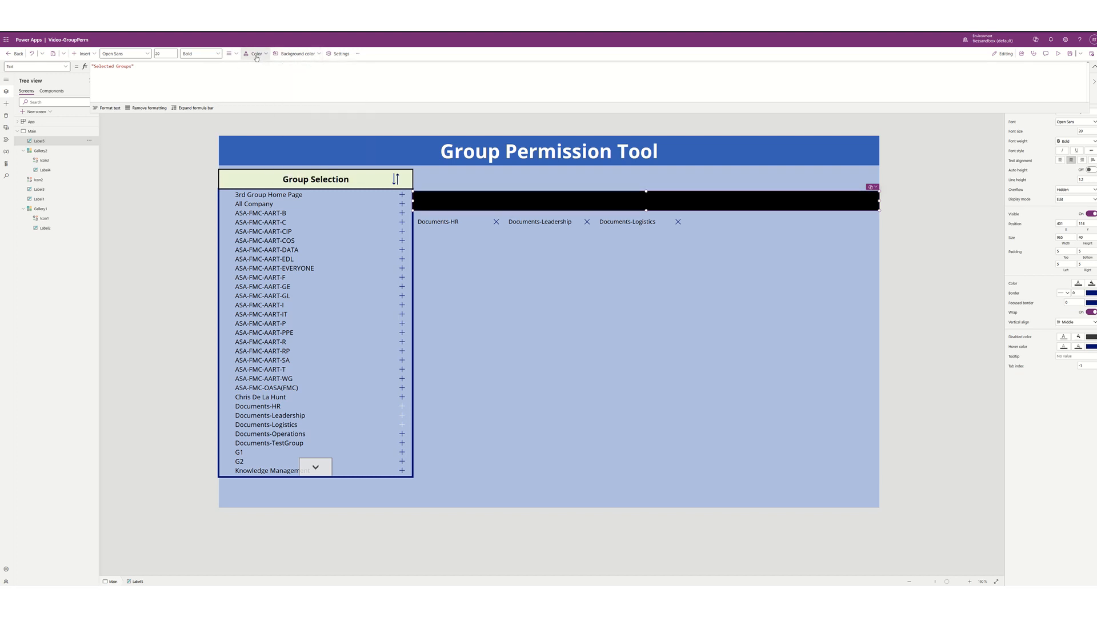
pyautogui.click(254, 54)
pyautogui.click(250, 163)
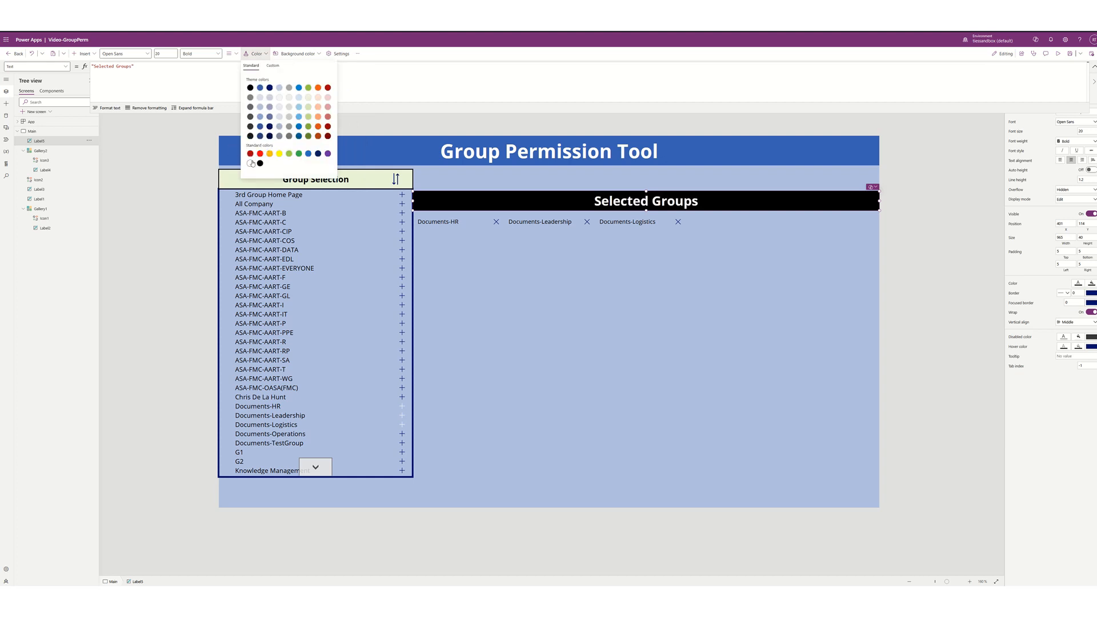
pyautogui.click(584, 341)
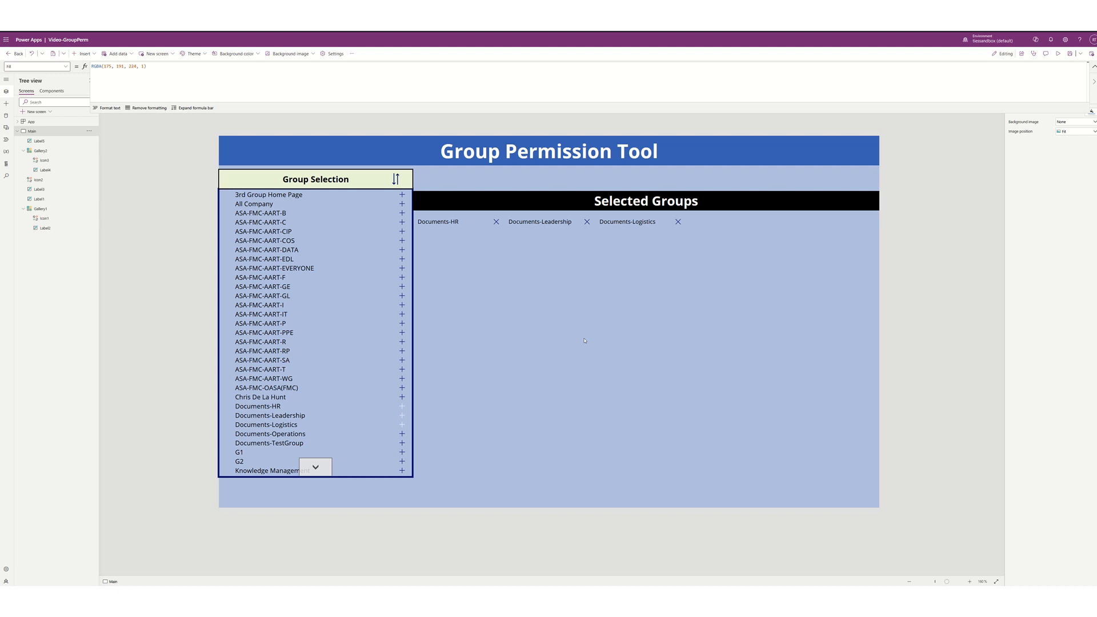
pyautogui.click(326, 171)
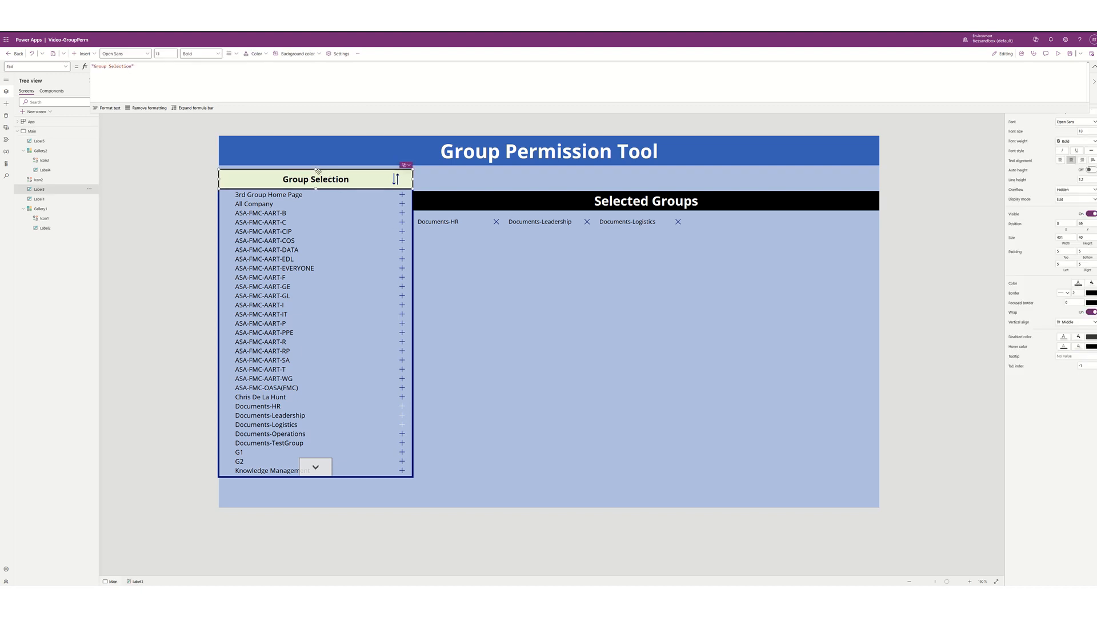
# - Nudge the Group Selection header up from Y 69 to 61
pyautogui.moveTo(315, 170); pyautogui.dragTo(316, 189)
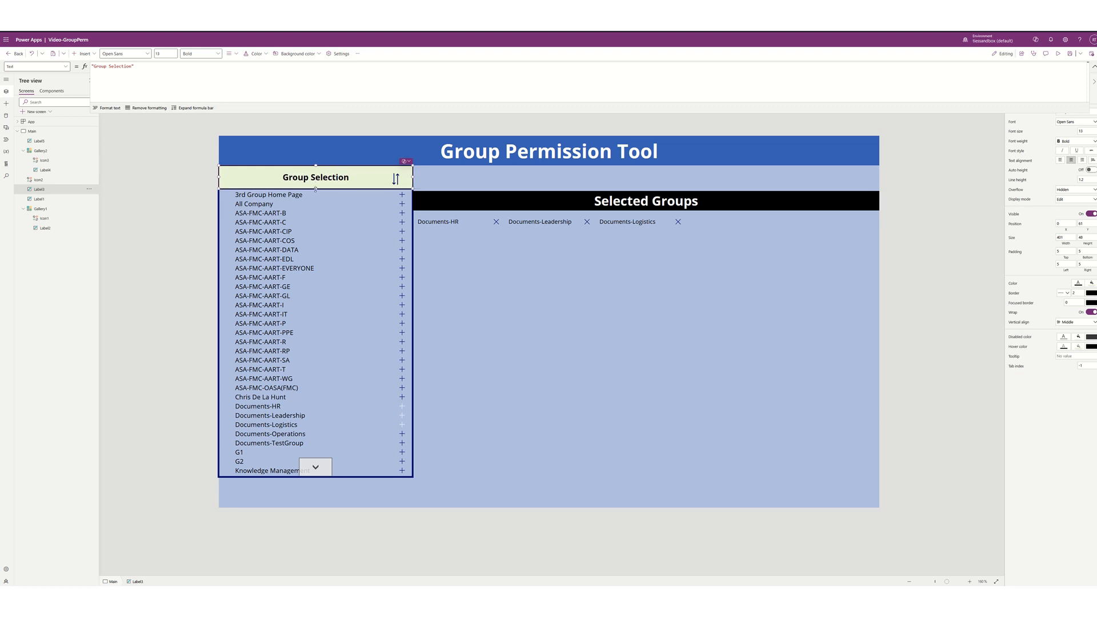
pyautogui.click(442, 181)
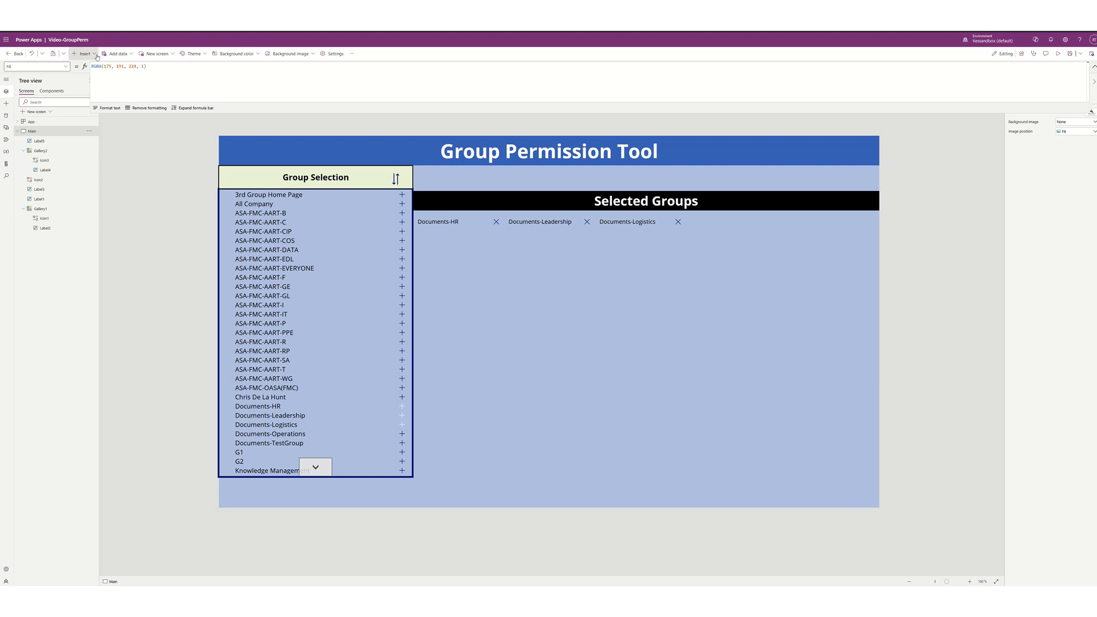
# - Insert a text input above the Selected Groups banner and make it shorter
pyautogui.click(84, 54)
pyautogui.click(89, 90)
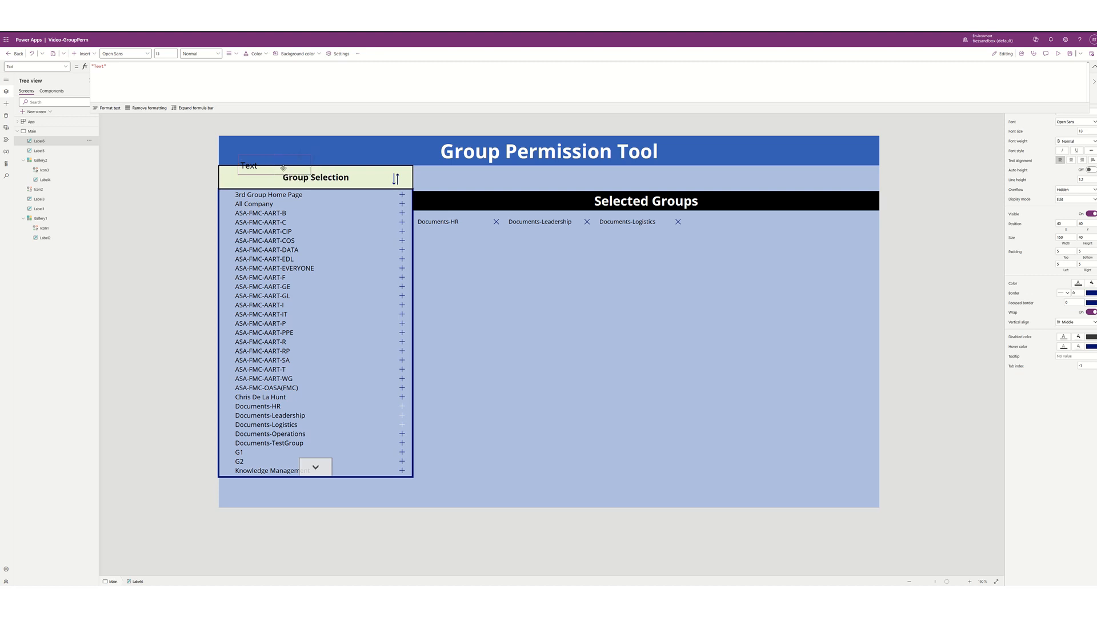
pyautogui.press('Delete')
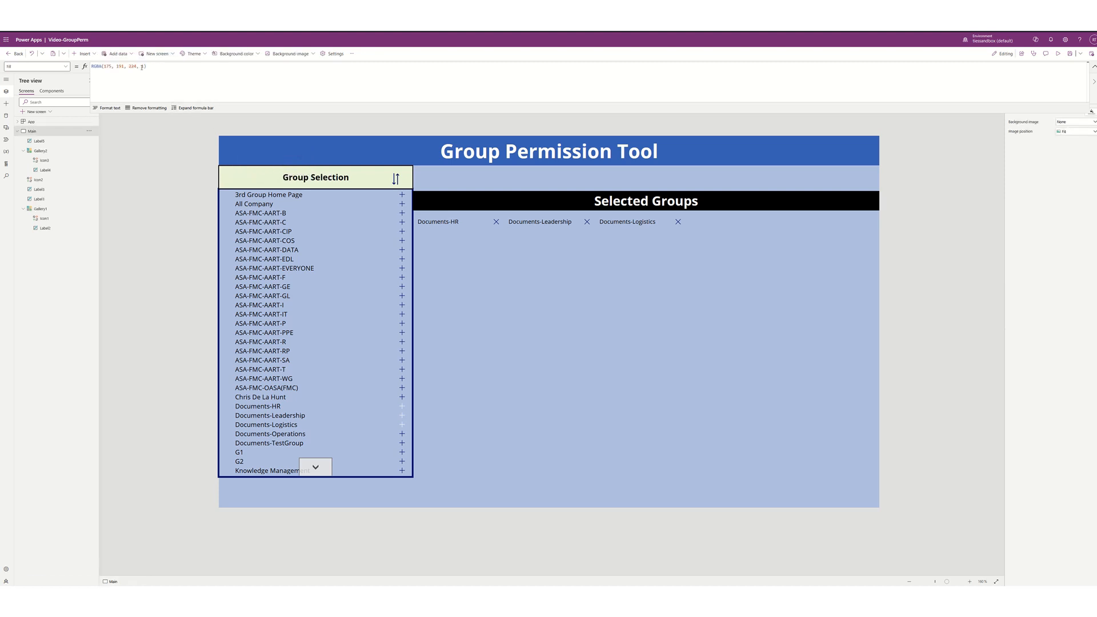
pyautogui.click(95, 54)
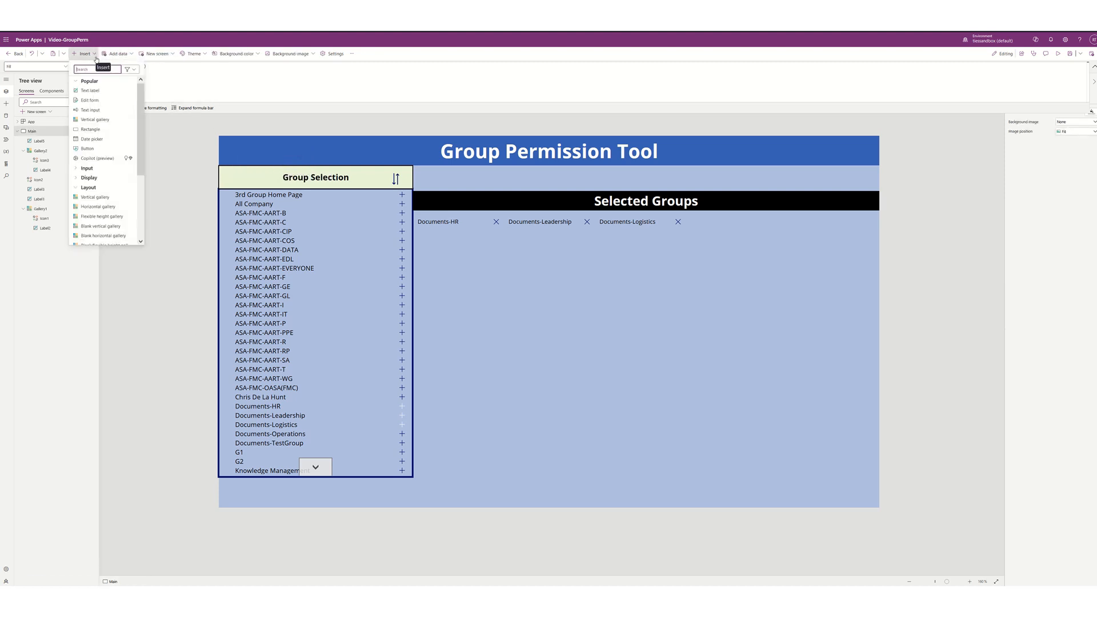
pyautogui.click(90, 109)
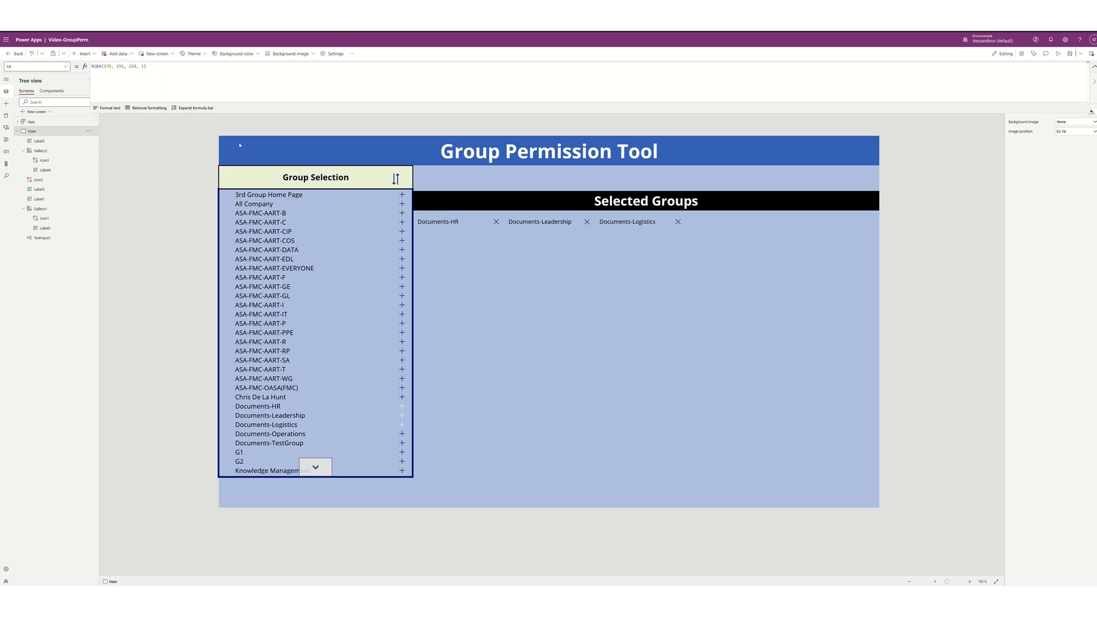
pyautogui.moveTo(388, 160); pyautogui.dragTo(489, 175)
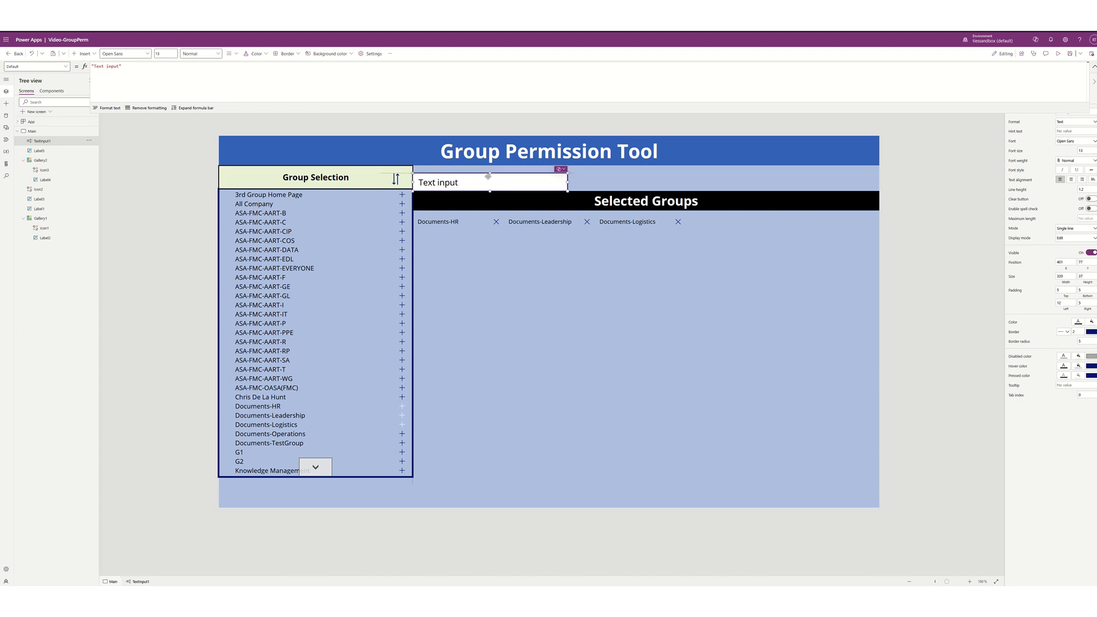
pyautogui.moveTo(489, 174); pyautogui.dragTo(488, 178)
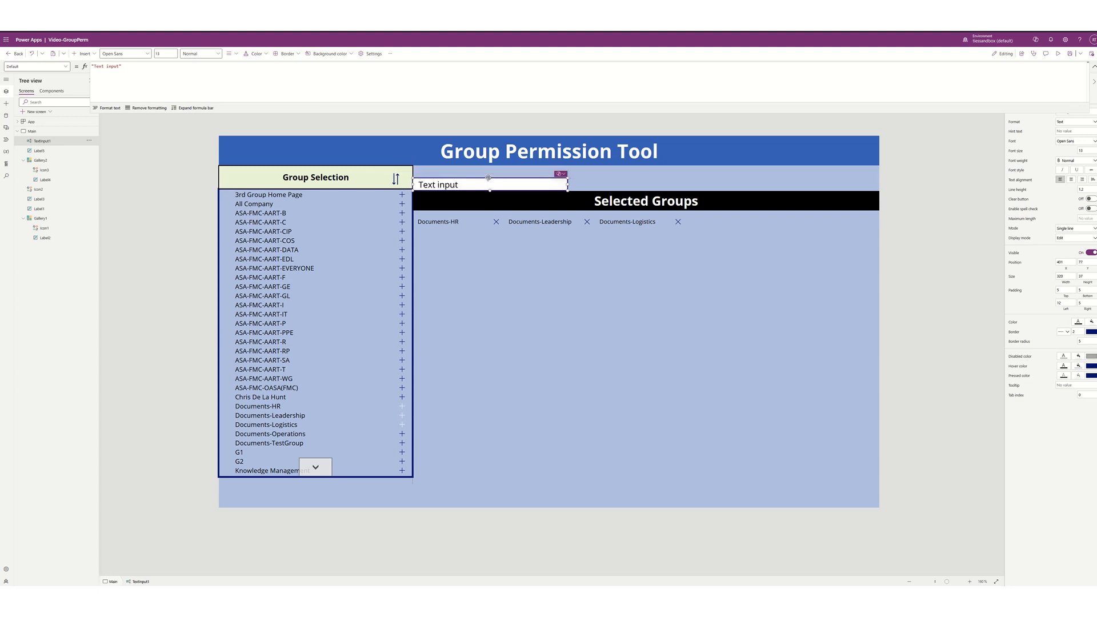
pyautogui.click(613, 189)
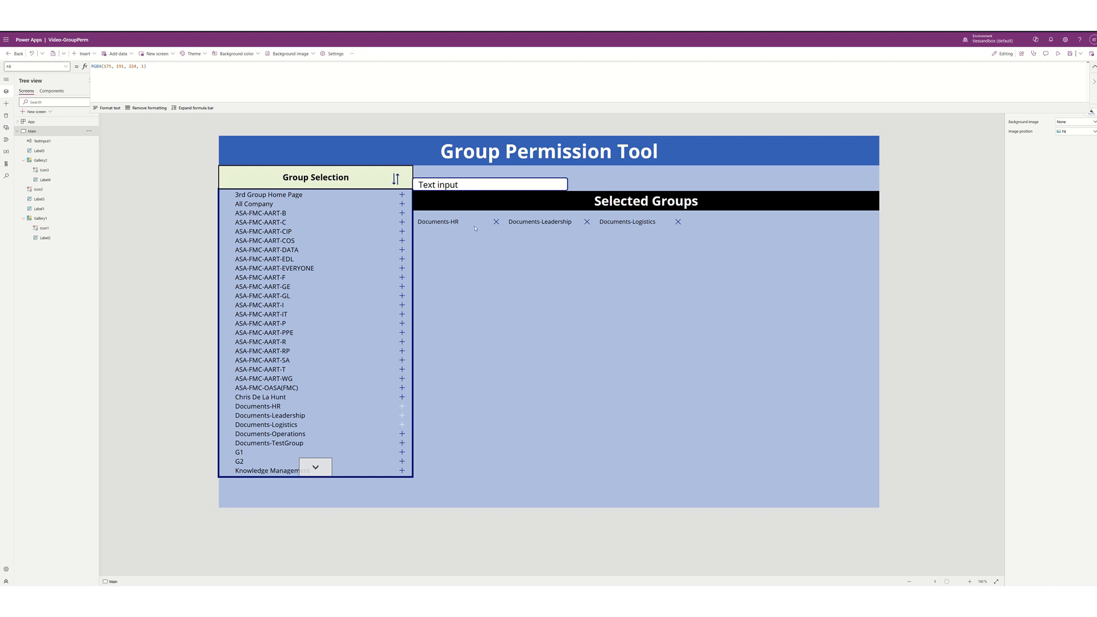
# - Clear the text input's Default value so the box starts empty
pyautogui.click(478, 189)
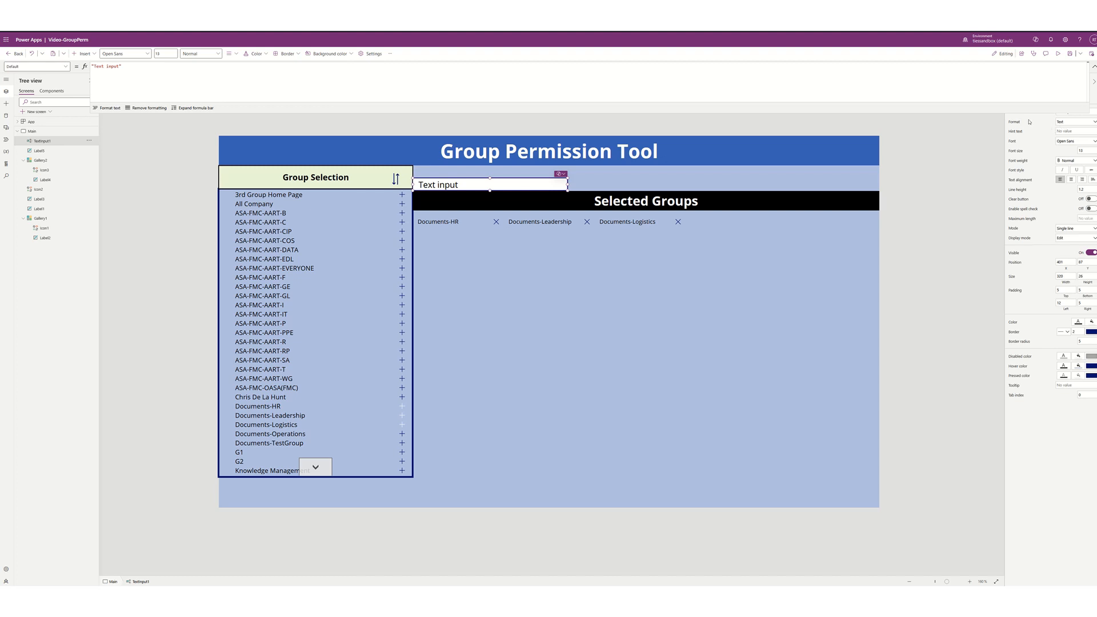
pyautogui.click(1094, 67)
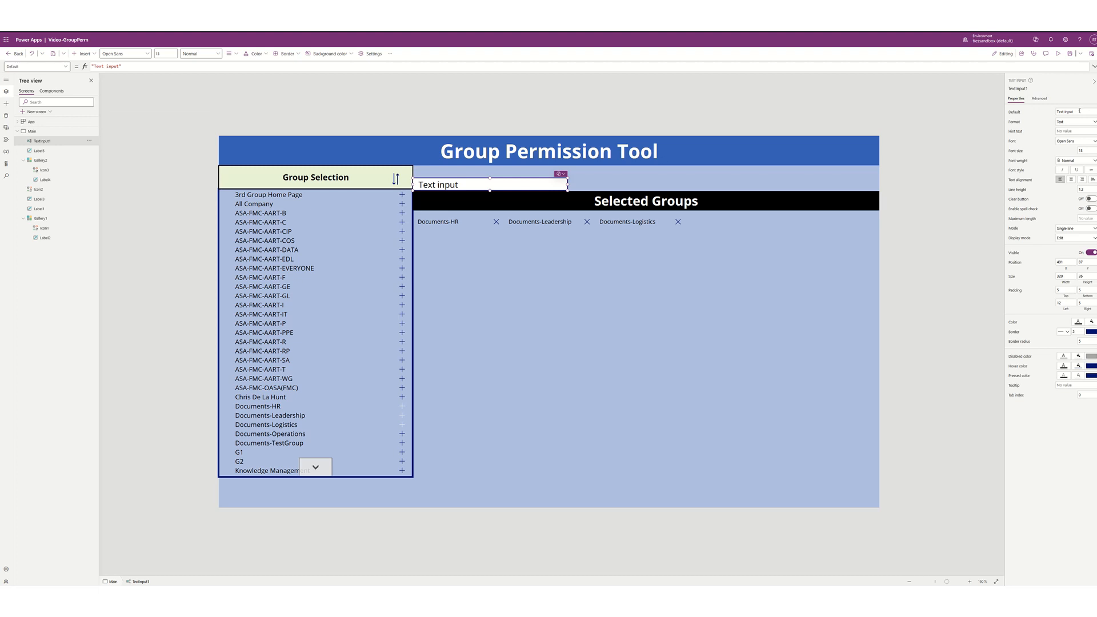
pyautogui.click(1079, 111)
pyautogui.press('BackSpace')
pyautogui.click(84, 53)
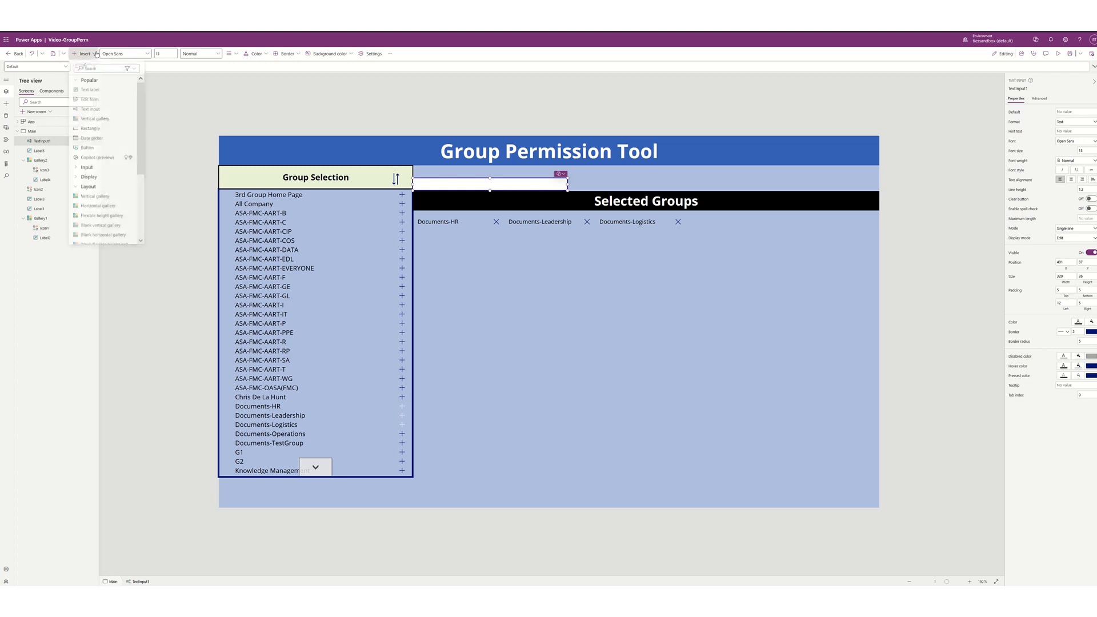
# - Add a text label reading 'Enter Filter Value:' above the text input, widened to one line
pyautogui.click(90, 90)
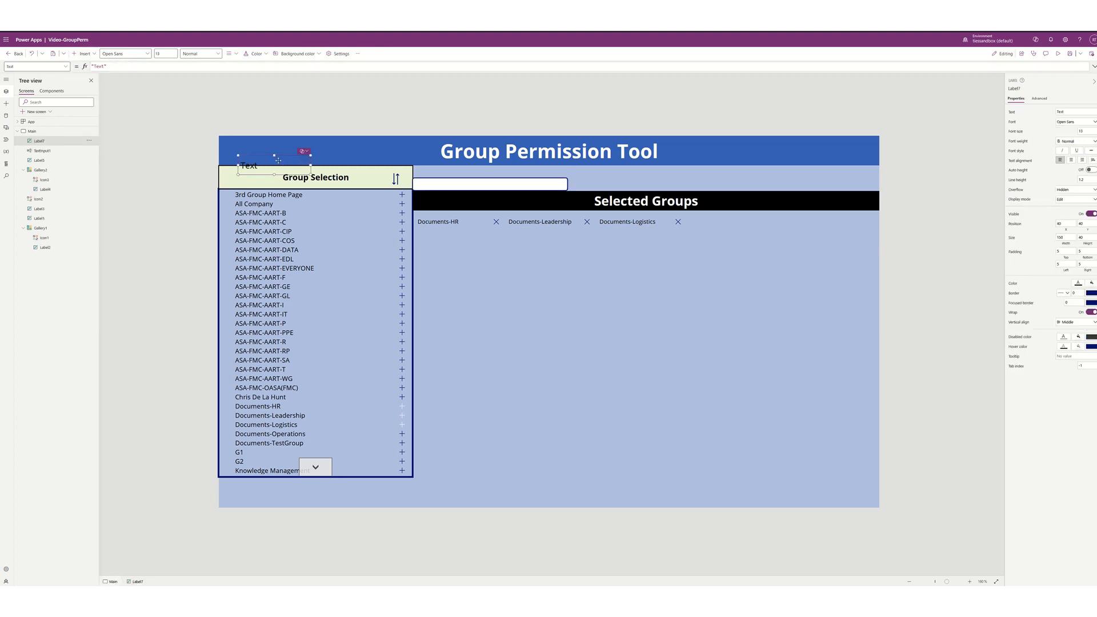
pyautogui.moveTo(274, 155); pyautogui.dragTo(450, 170)
pyautogui.doubleClick(99, 67)
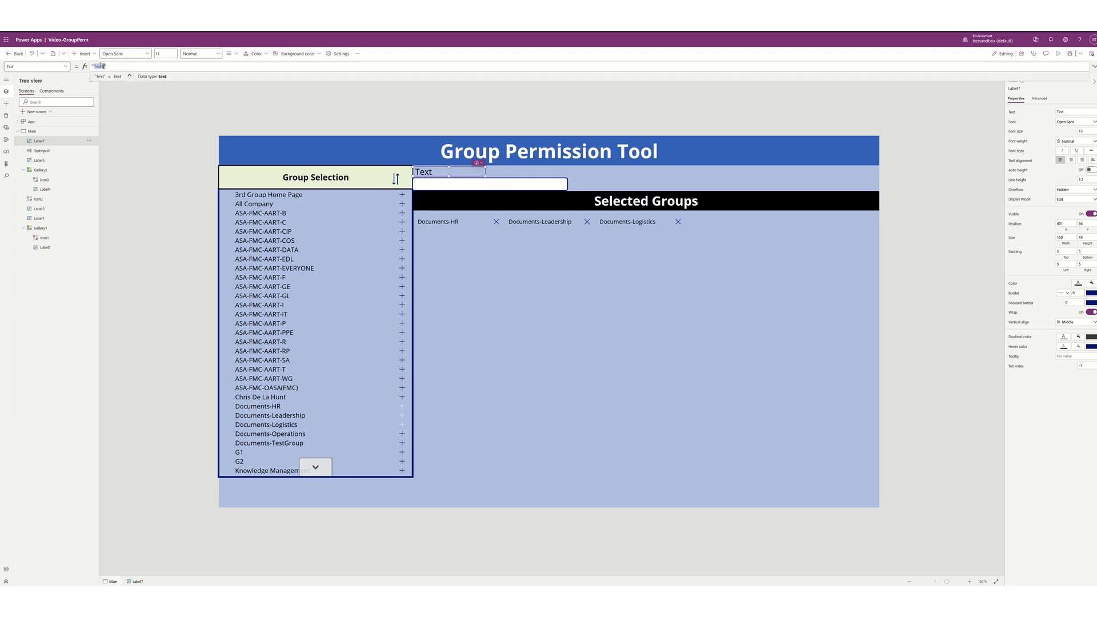
pyautogui.write('Enter Filter Value:')
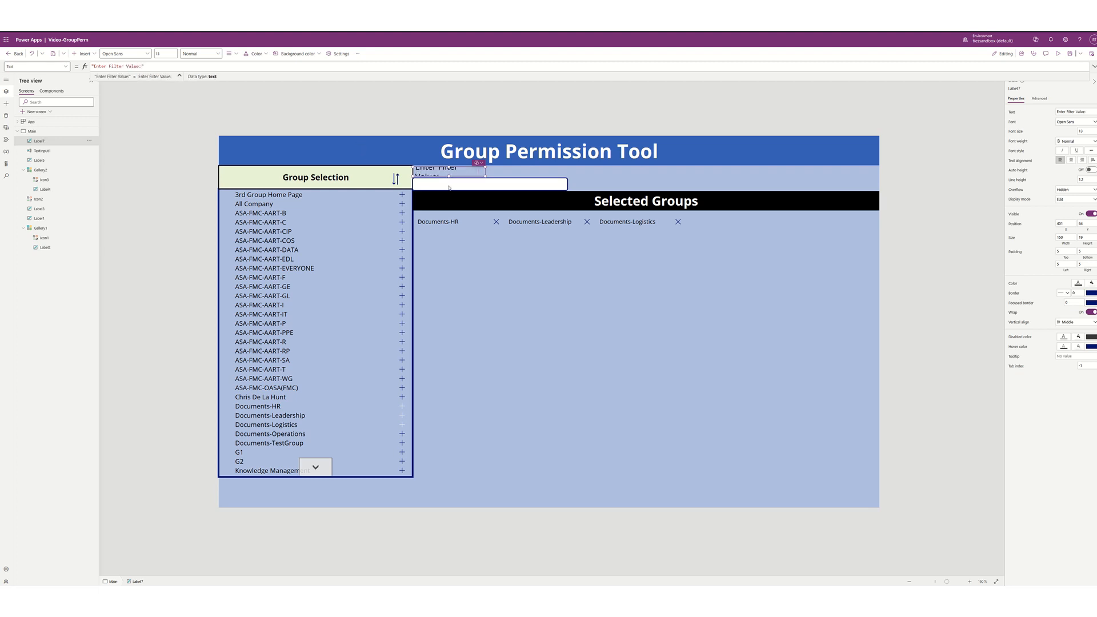
pyautogui.moveTo(485, 176); pyautogui.dragTo(527, 177)
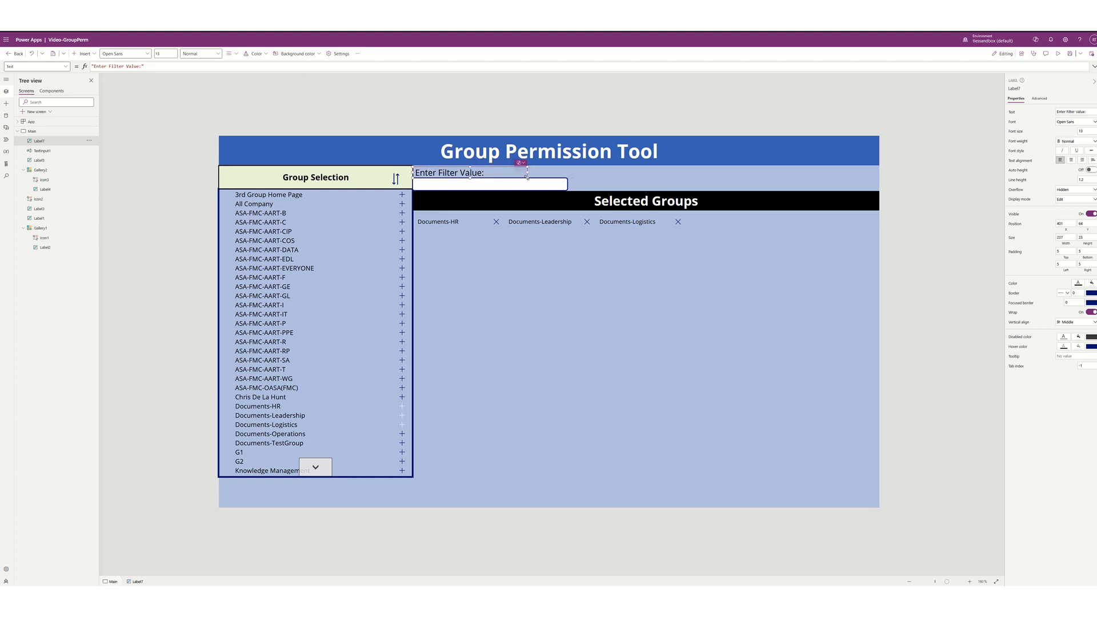
pyautogui.click(624, 178)
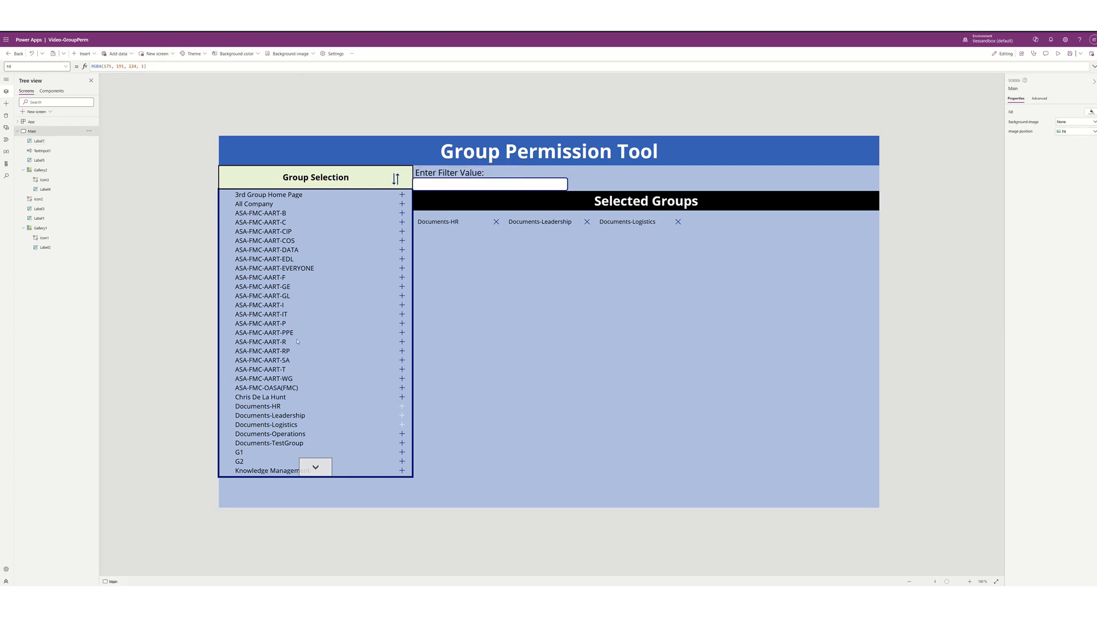
# - Rename the TextInput1 control to txtFilterText in the properties pane
pyautogui.click(517, 182)
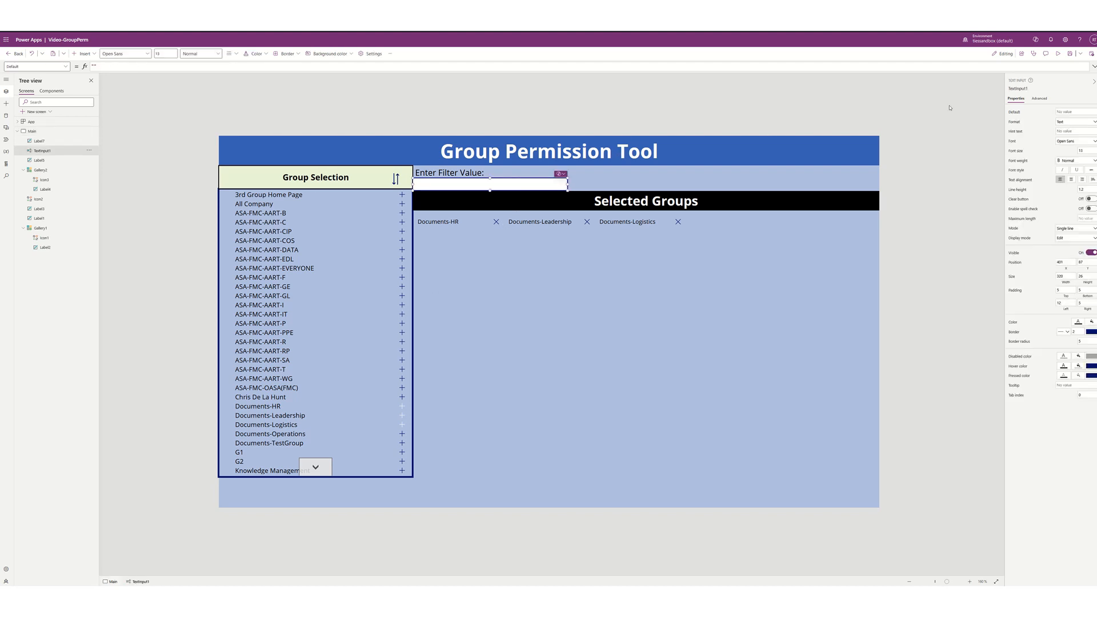
pyautogui.click(1015, 88)
pyautogui.write('txtFilterText')
pyautogui.press('Return')
pyautogui.click(334, 347)
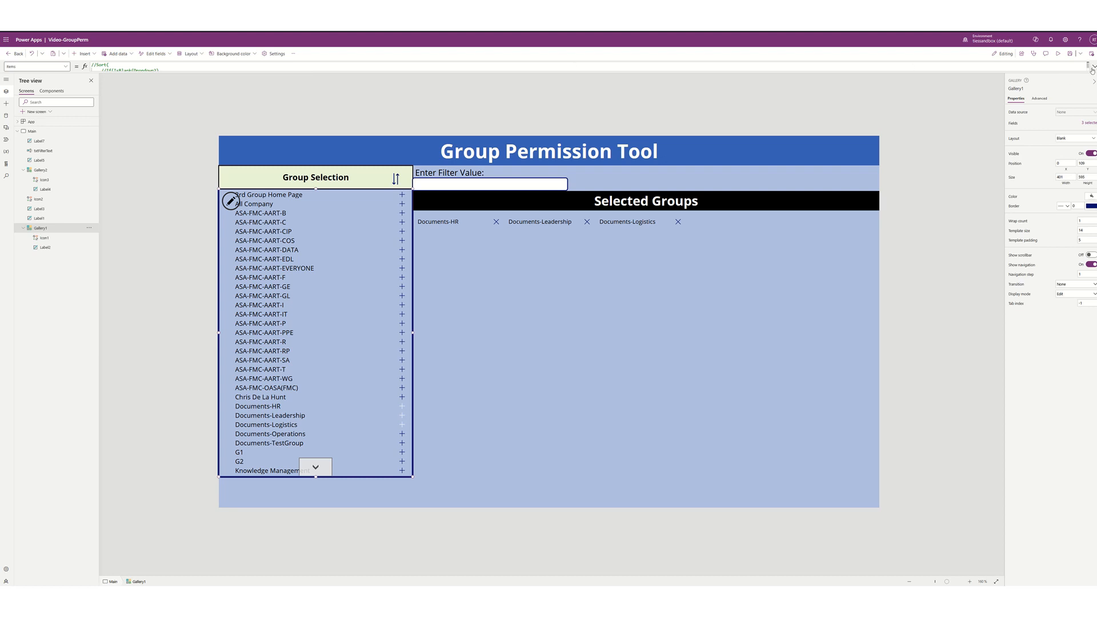
# - Undo the control rename and check the filter text box's default value
pyautogui.click(645, 68)
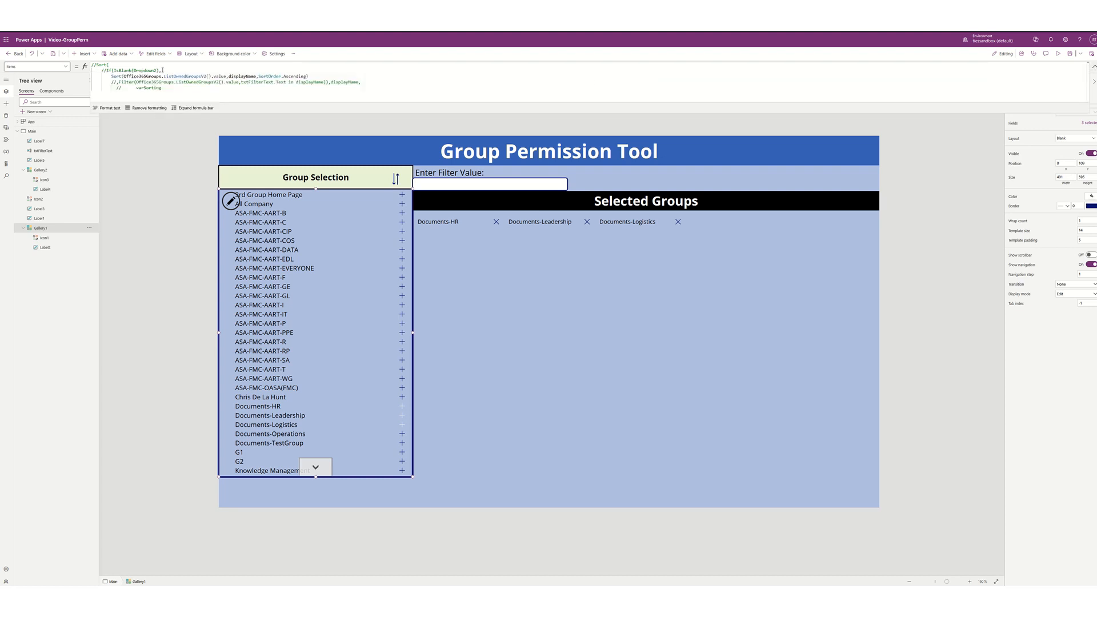
pyautogui.click(32, 53)
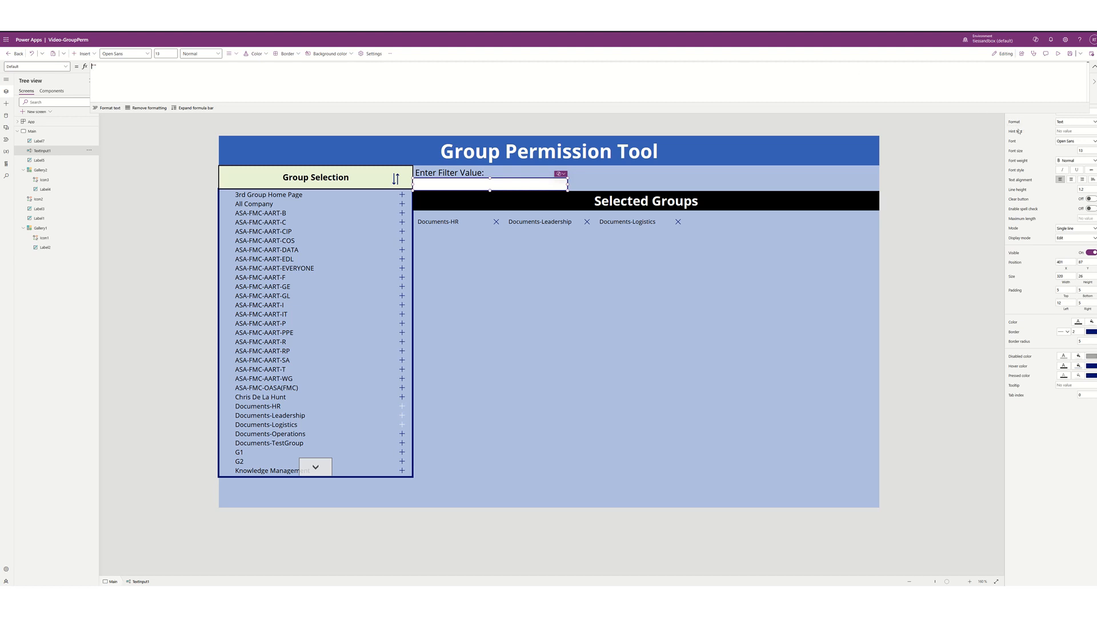
pyautogui.click(1094, 66)
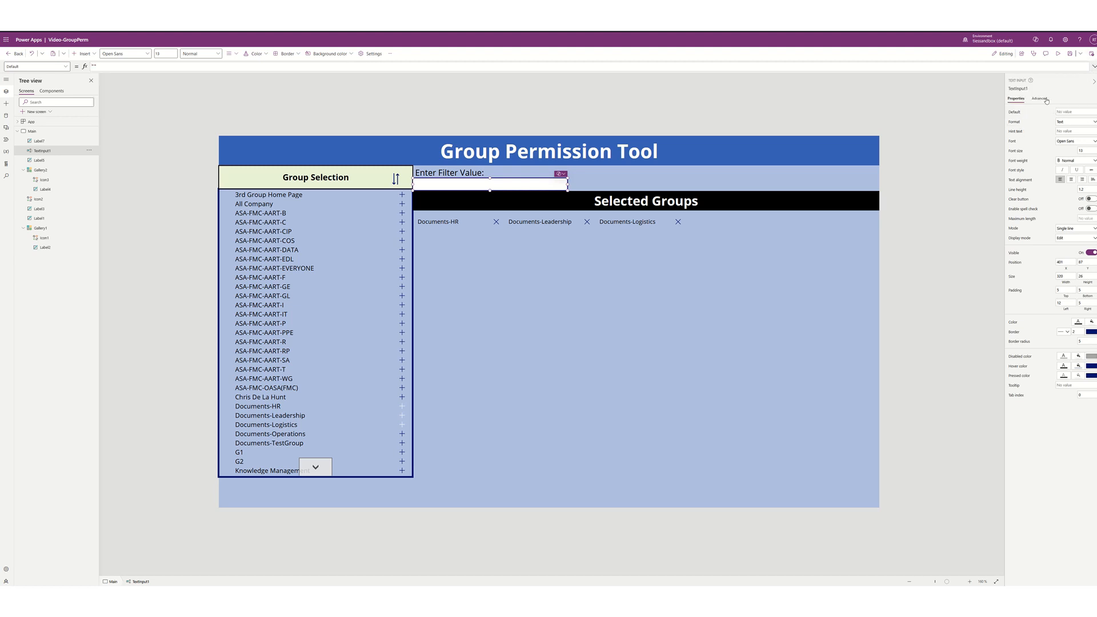
pyautogui.click(1015, 113)
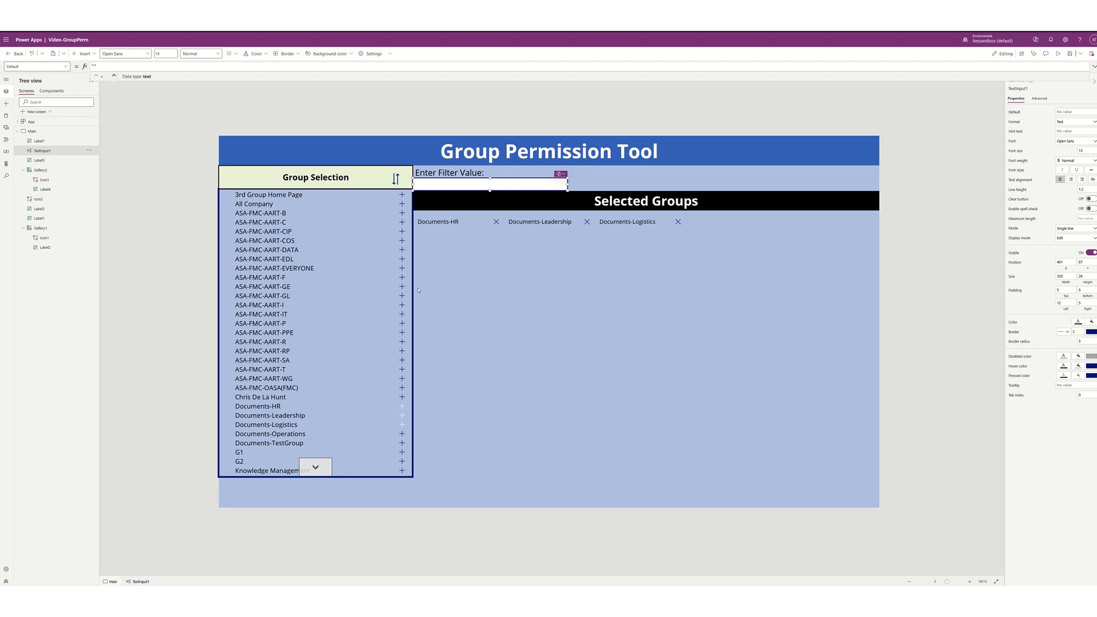
pyautogui.click(350, 340)
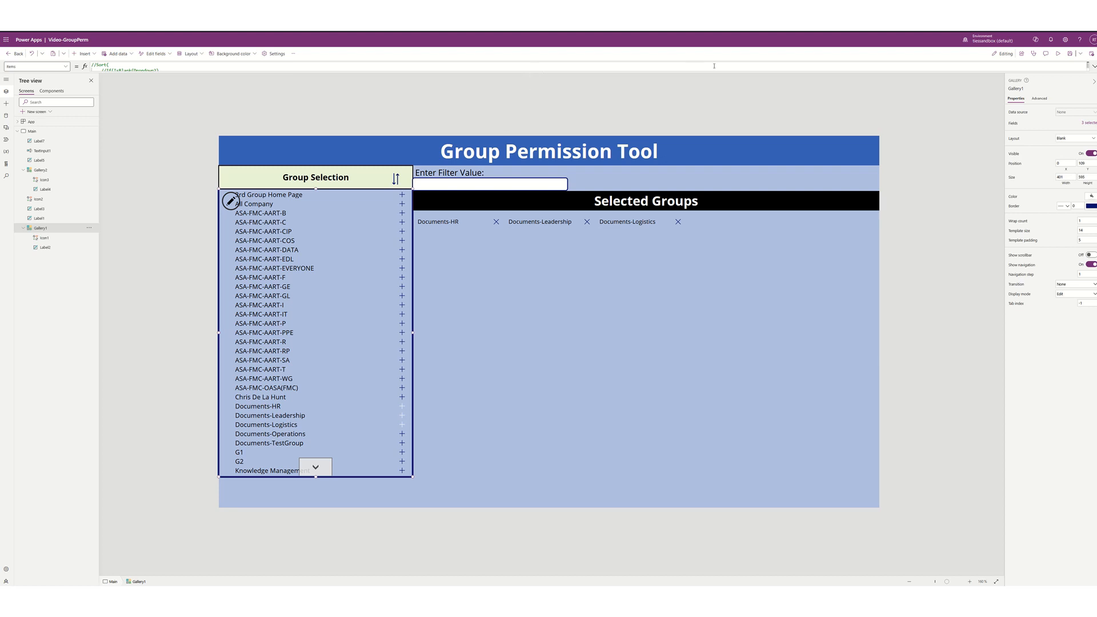
# - Delete the commented //Sort, //If and //Filter lines and varSorting from the gallery's Items formula
pyautogui.click(590, 64)
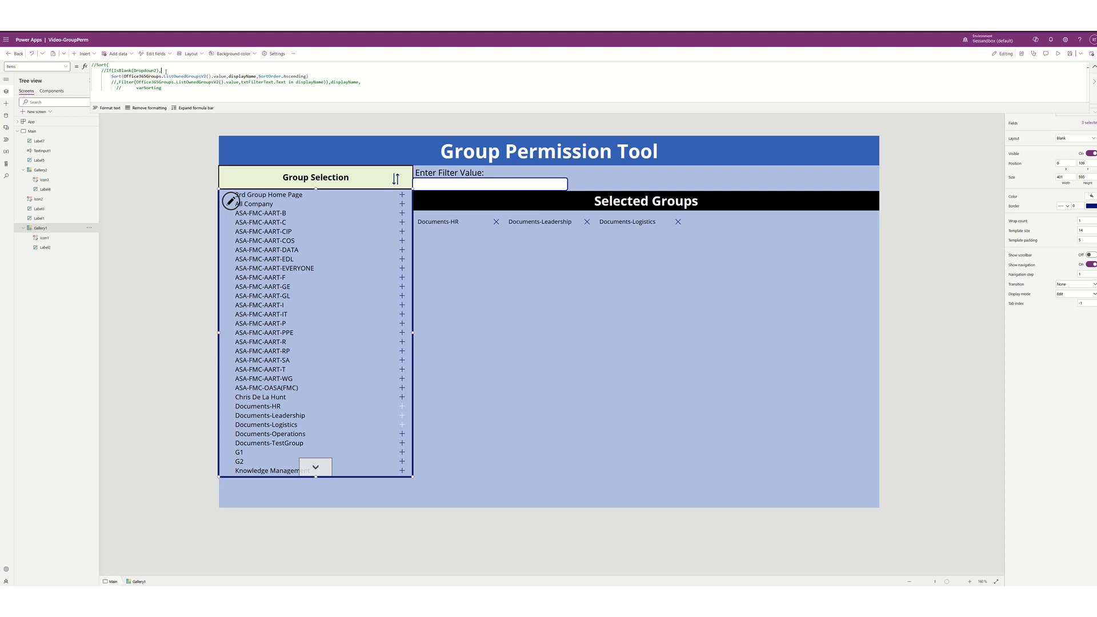
pyautogui.press('BackSpace')
pyautogui.press('BackSpace')
pyautogui.press('BackSpace')
pyautogui.press('BackSpace')
pyautogui.press('BackSpace')
pyautogui.press('BackSpace')
pyautogui.press('BackSpace')
pyautogui.press('BackSpace')
pyautogui.press('BackSpace')
pyautogui.press('BackSpace')
pyautogui.press('BackSpace')
pyautogui.press('BackSpace')
pyautogui.press('BackSpace')
pyautogui.press('BackSpace')
pyautogui.press('BackSpace')
pyautogui.press('BackSpace')
pyautogui.press('BackSpace')
pyautogui.press('BackSpace')
pyautogui.press('BackSpace')
pyautogui.press('BackSpace')
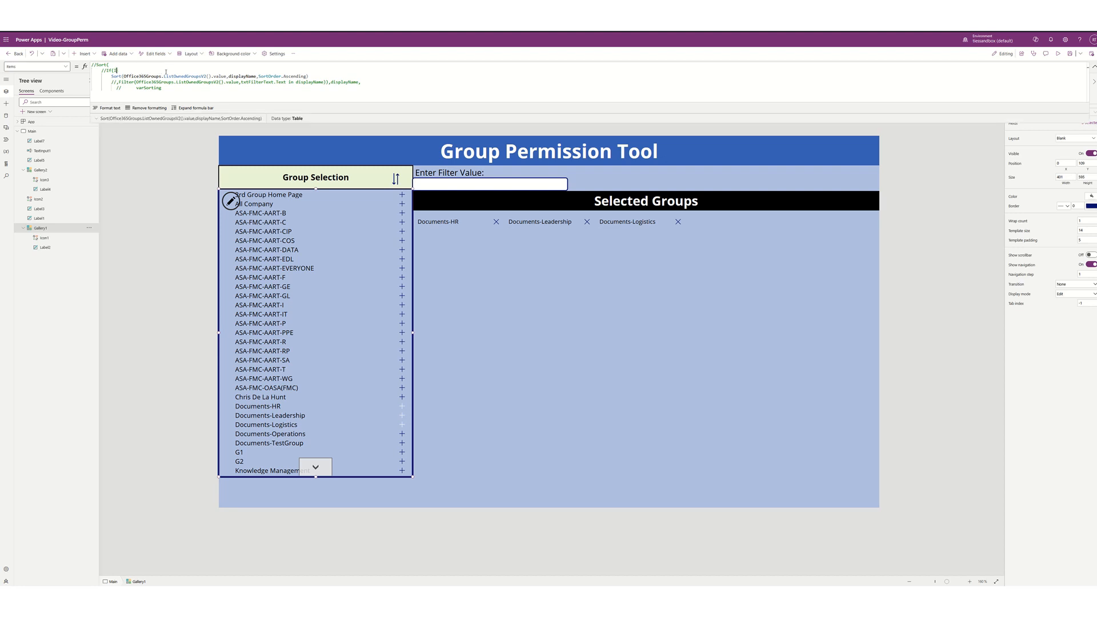
pyautogui.press('Delete')
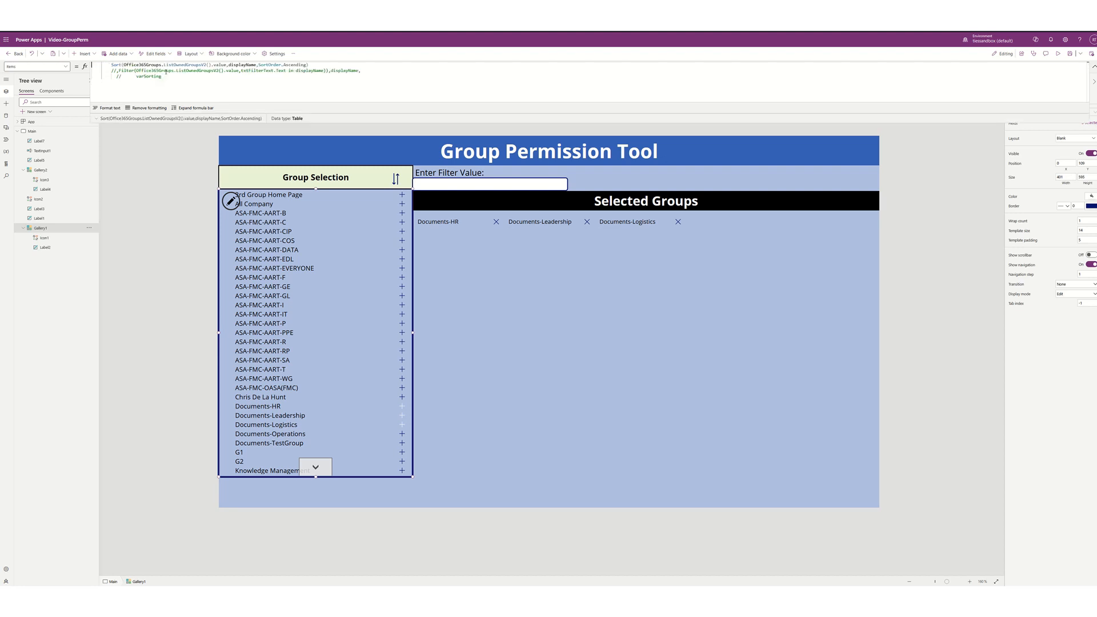
pyautogui.press('Delete')
pyautogui.press('Delete')
pyautogui.press('Delete')
pyautogui.press('Delete')
pyautogui.press('Delete')
pyautogui.press('Delete')
pyautogui.press('Delete')
pyautogui.press('Delete')
pyautogui.hotkey('ctrl', 'shift', 'Left')
pyautogui.hotkey('ctrl', 'shift', 'Left')
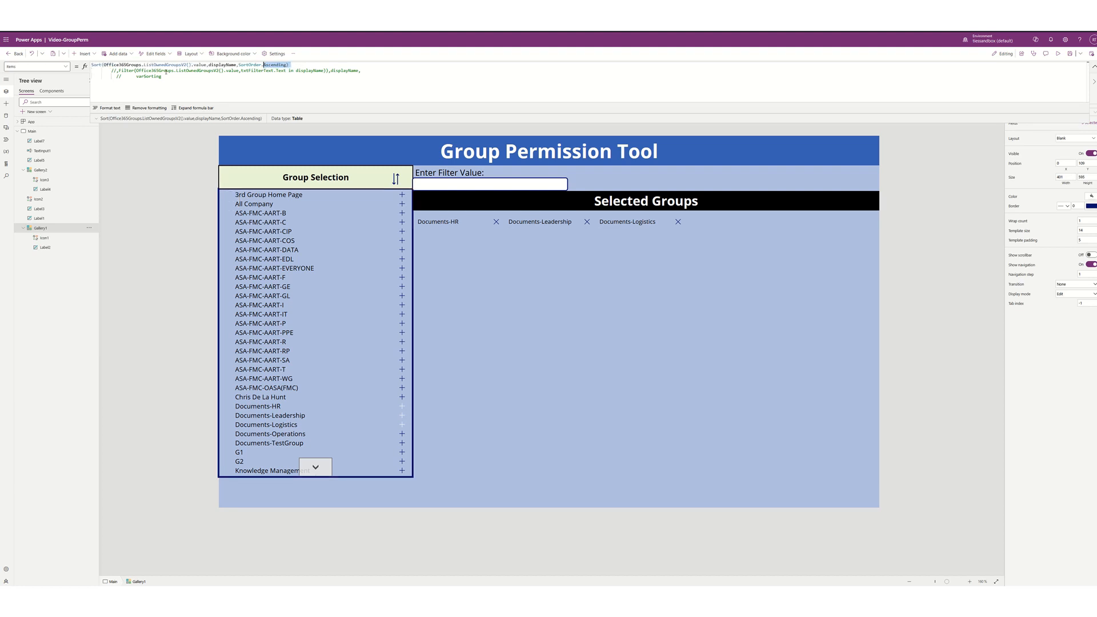
pyautogui.press('Right')
pyautogui.hotkey('ctrl', 'shift', 'Left')
pyautogui.hotkey('ctrl', 'shift', 'Left')
pyautogui.press('Right')
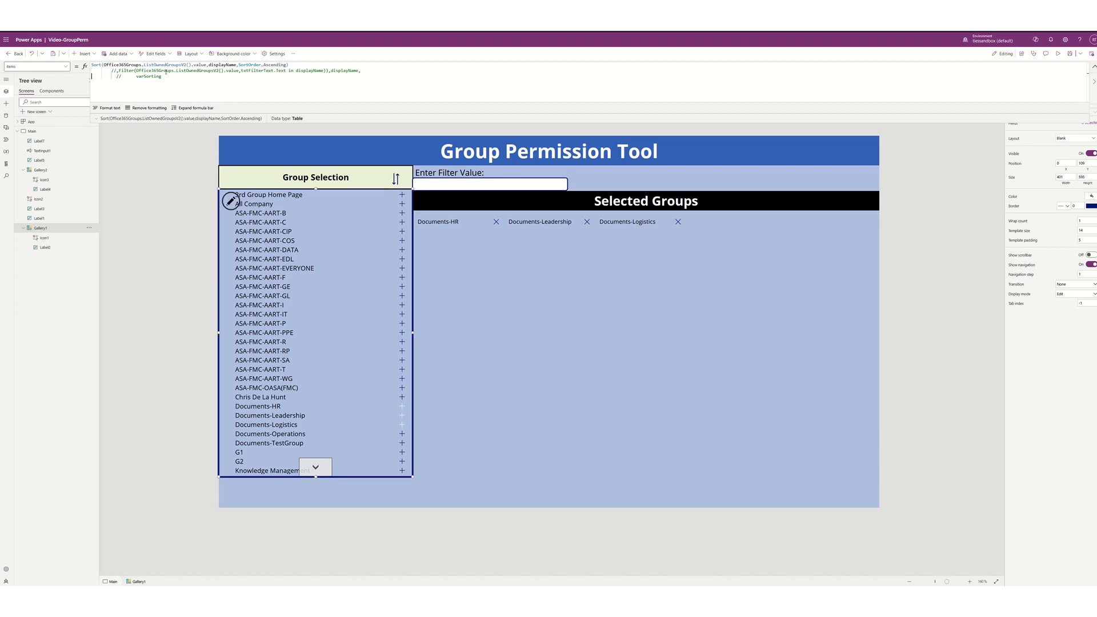
pyautogui.hotkey('ctrl', 'shift', 'Left')
pyautogui.hotkey('shift', 'Up')
pyautogui.hotkey('shift', 'Home')
pyautogui.press('Delete')
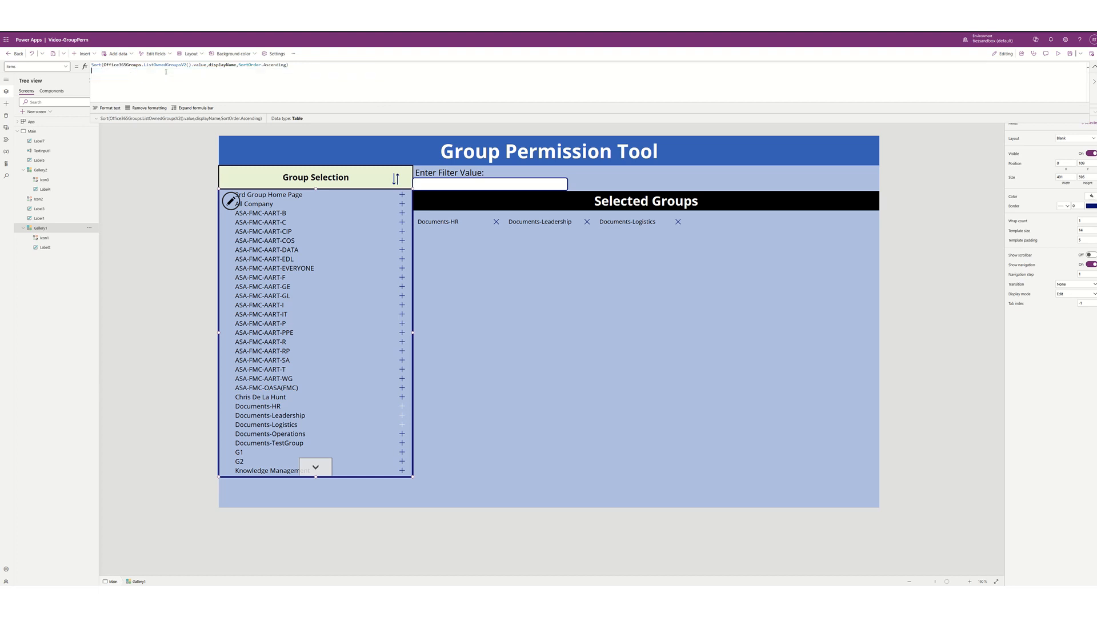
# - Start wrapping the owned-groups source in Filter( inside the Sort
pyautogui.hotkey('ctrl', 'shift', 'Right')
pyautogui.press('Right')
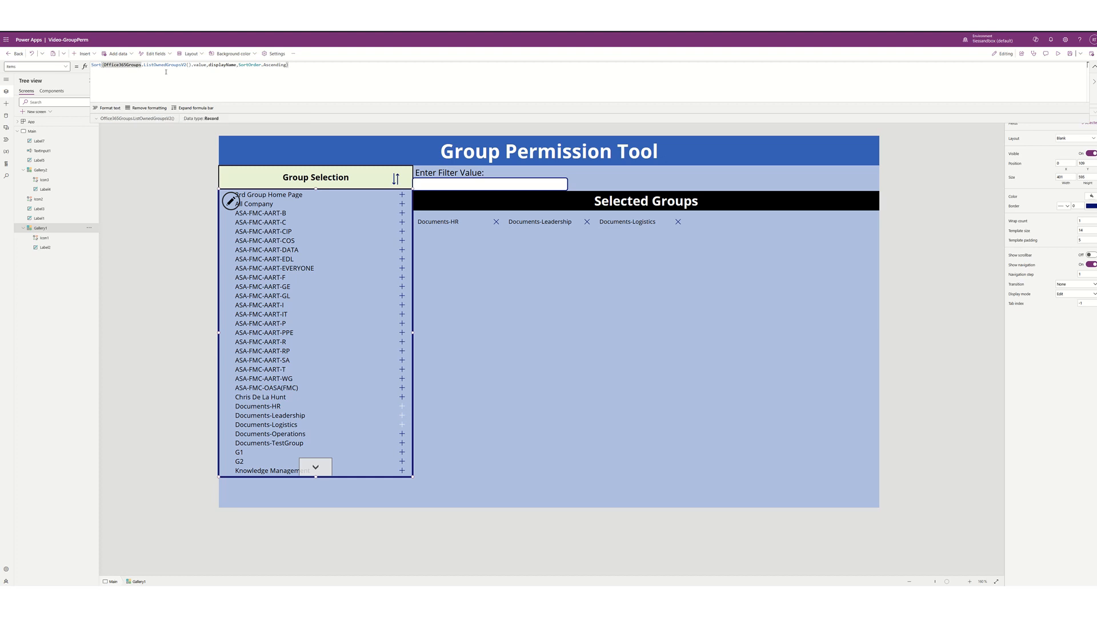
pyautogui.write('Filter(')
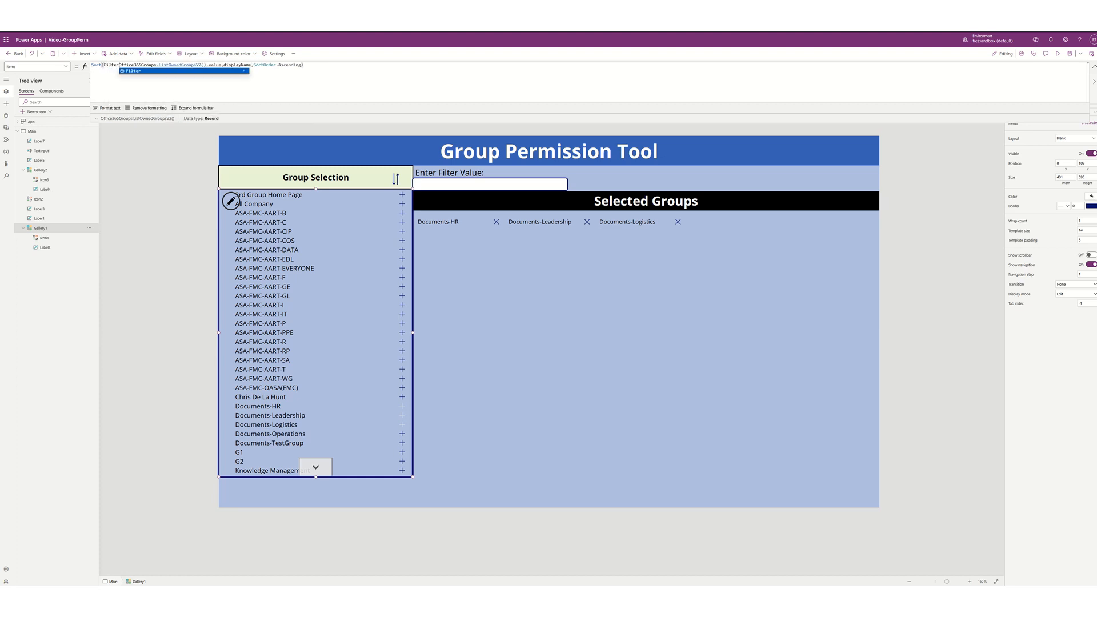
# - Begin the Filter condition with a txtfilter reference after the groups source
pyautogui.press('Right')
pyautogui.press('Right')
pyautogui.press('Right')
pyautogui.press('Right')
pyautogui.press('Right')
pyautogui.press('Right')
pyautogui.press('Right')
pyautogui.press('Right')
pyautogui.press('Right')
pyautogui.press('Right')
pyautogui.press('Right')
pyautogui.press('Right')
pyautogui.press('Right')
pyautogui.press('Right')
pyautogui.press('Right')
pyautogui.press('Right')
pyautogui.press('Right')
pyautogui.press('Right')
pyautogui.press('Right')
pyautogui.press('Right')
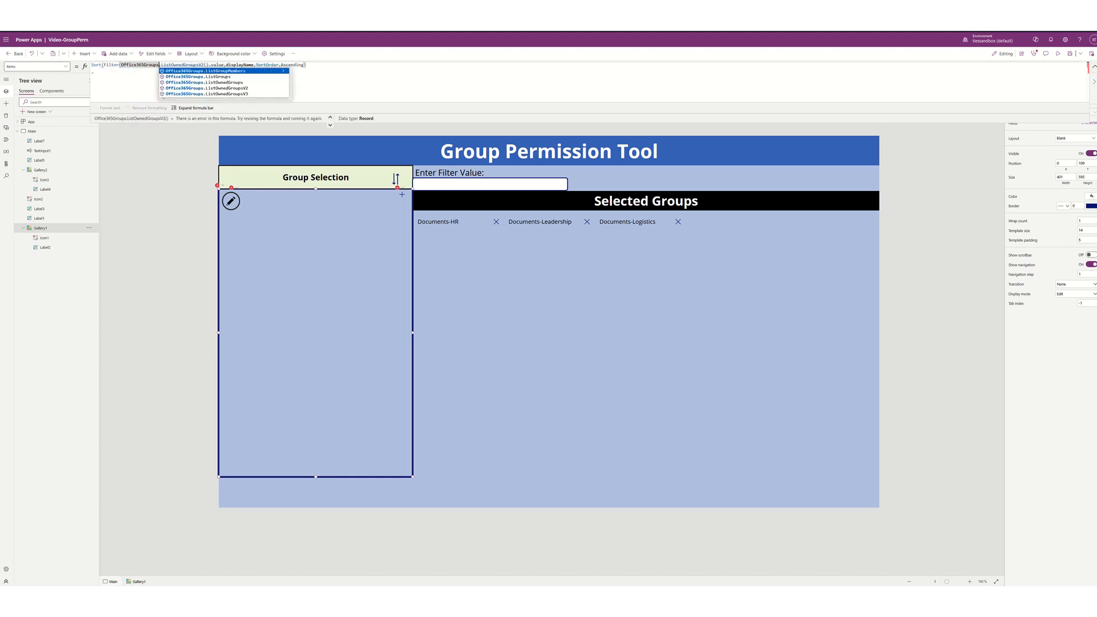
pyautogui.press('Right')
pyautogui.press('Right')
pyautogui.press('Right')
pyautogui.press('Right')
pyautogui.press('Right')
pyautogui.press('Right')
pyautogui.press('Right')
pyautogui.press('Right')
pyautogui.press('Right')
pyautogui.press('Right')
pyautogui.press('Right')
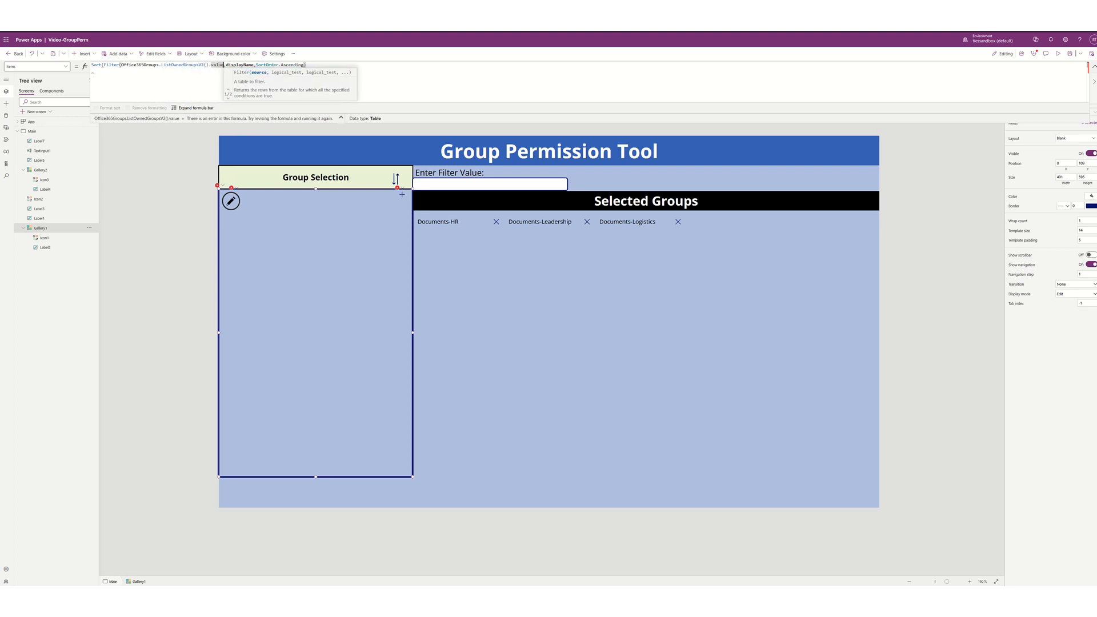
pyautogui.write('.')
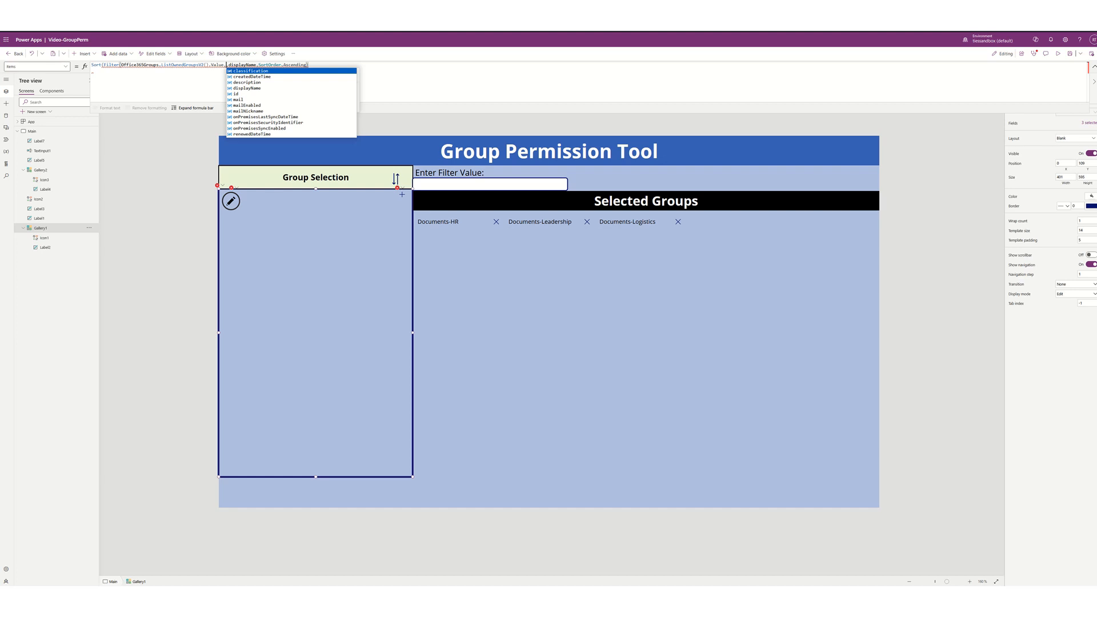
pyautogui.write('txt')
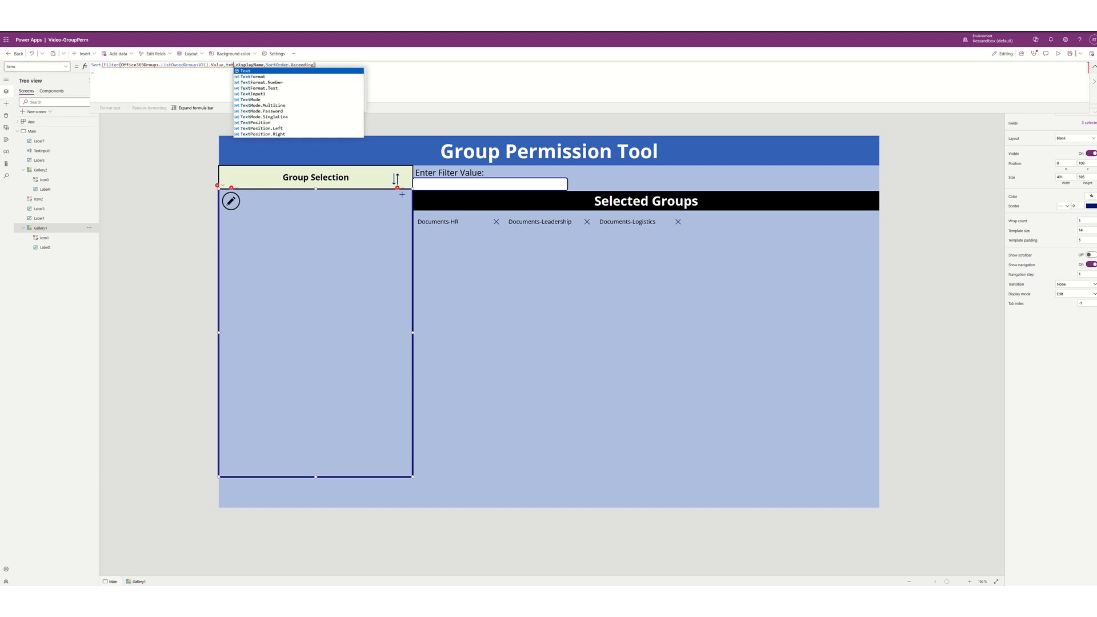
pyautogui.write('filter')
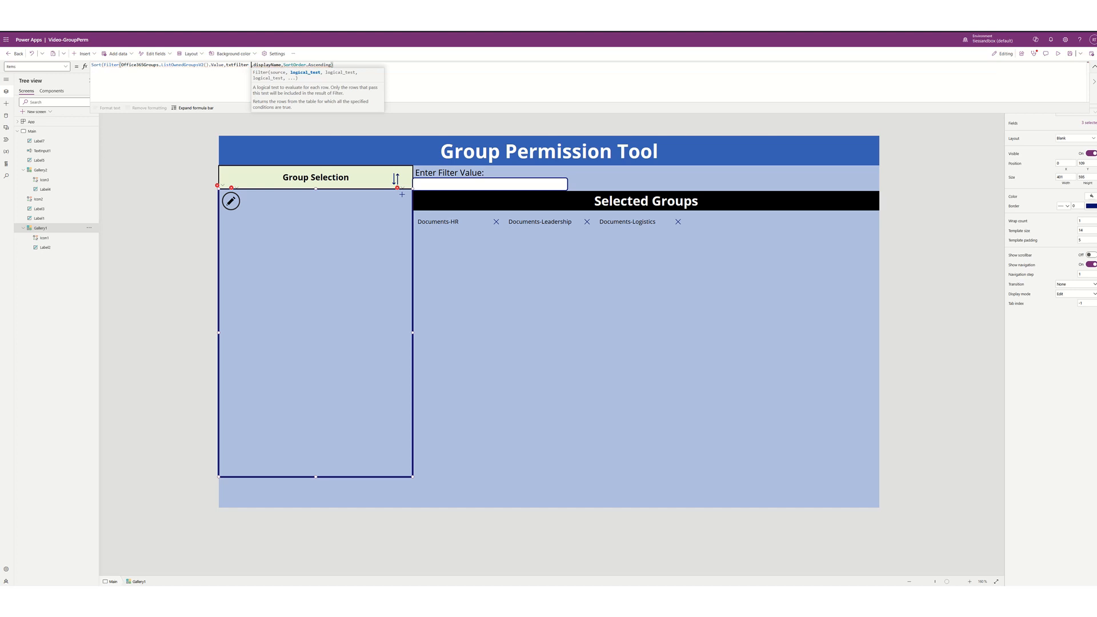
pyautogui.press('Left')
pyautogui.press('Left')
pyautogui.press('Left')
pyautogui.press('Left')
pyautogui.press('Left')
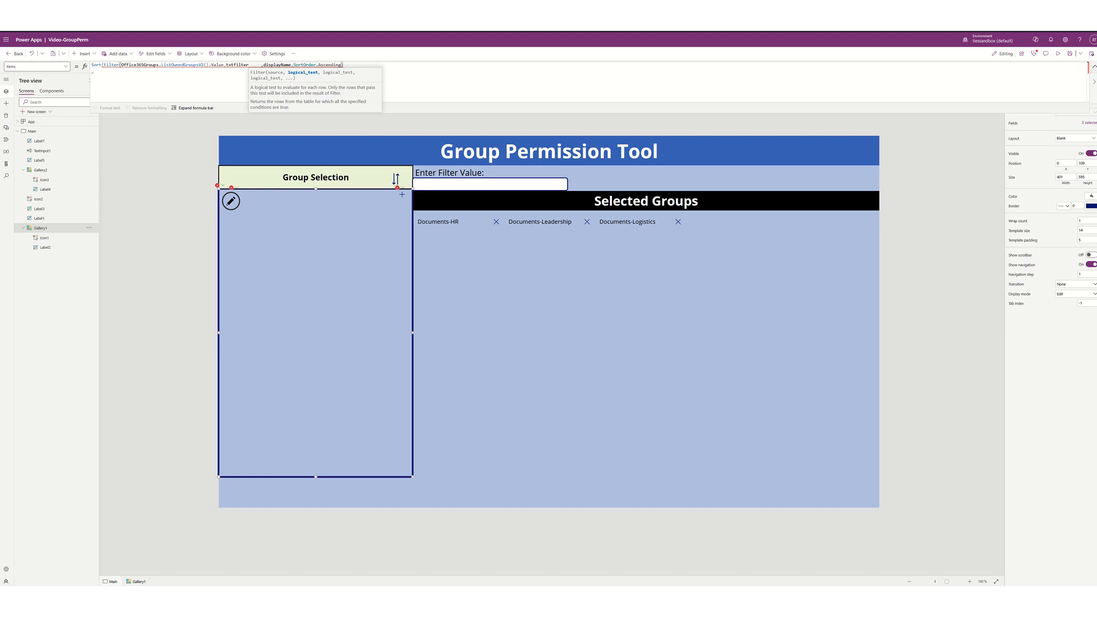
# - Rename the filter text box to txtFilterText
pyautogui.click(460, 184)
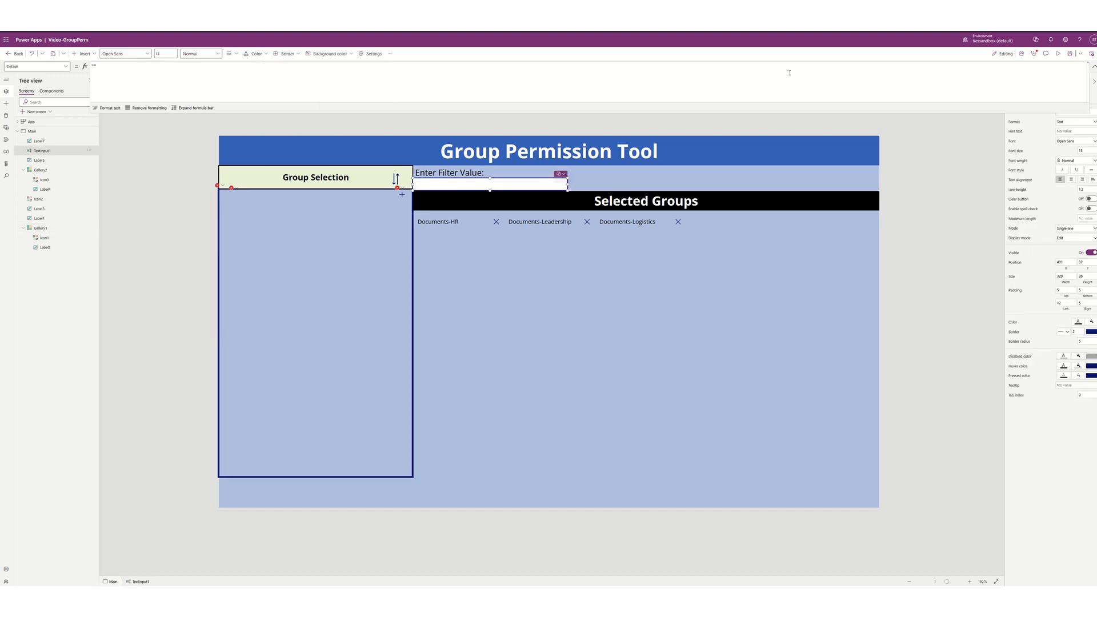
pyautogui.click(1093, 67)
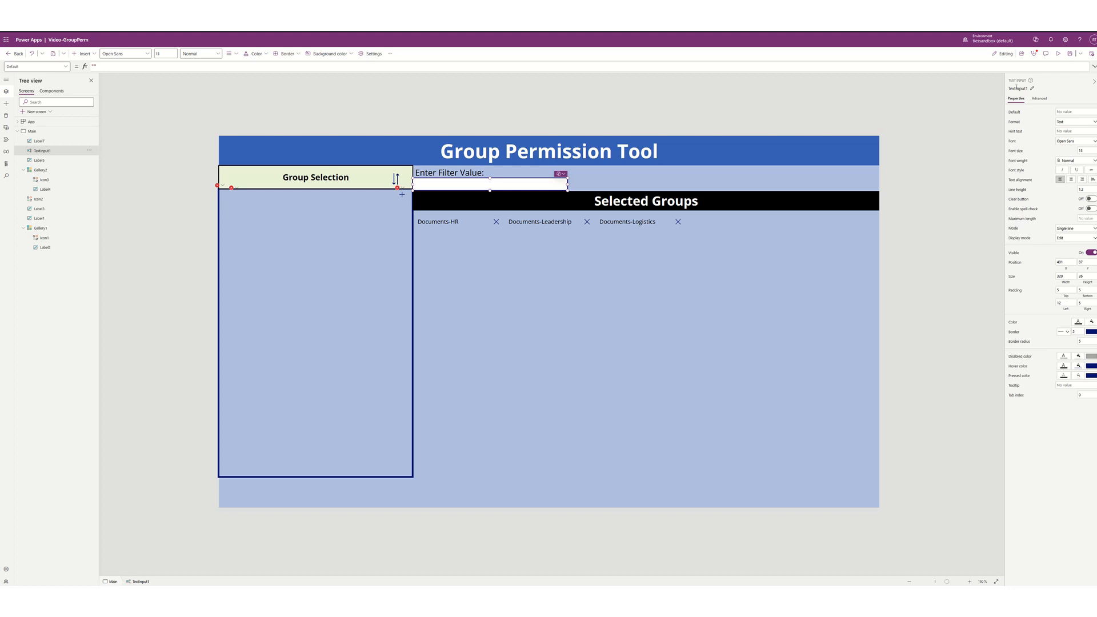
pyautogui.click(1016, 88)
pyautogui.write('txtFilterText')
pyautogui.press('Return')
pyautogui.click(362, 273)
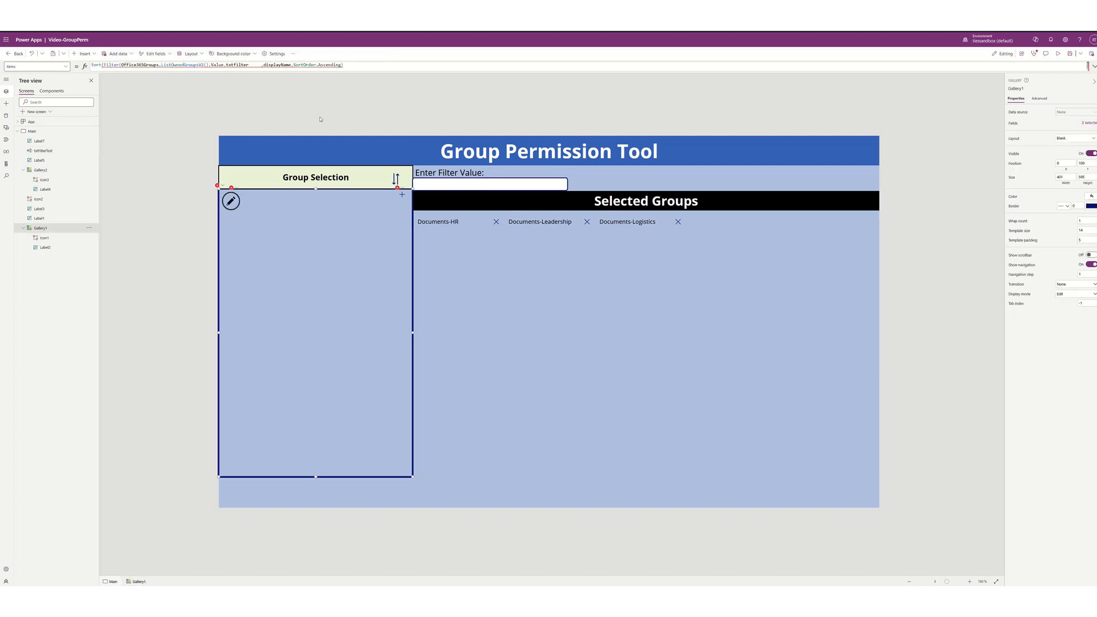
# - Complete the Filter condition as txtFilterText.Text in displayName and close the parenthesis
pyautogui.doubleClick(240, 65)
pyautogui.press('Right')
pyautogui.press('Down')
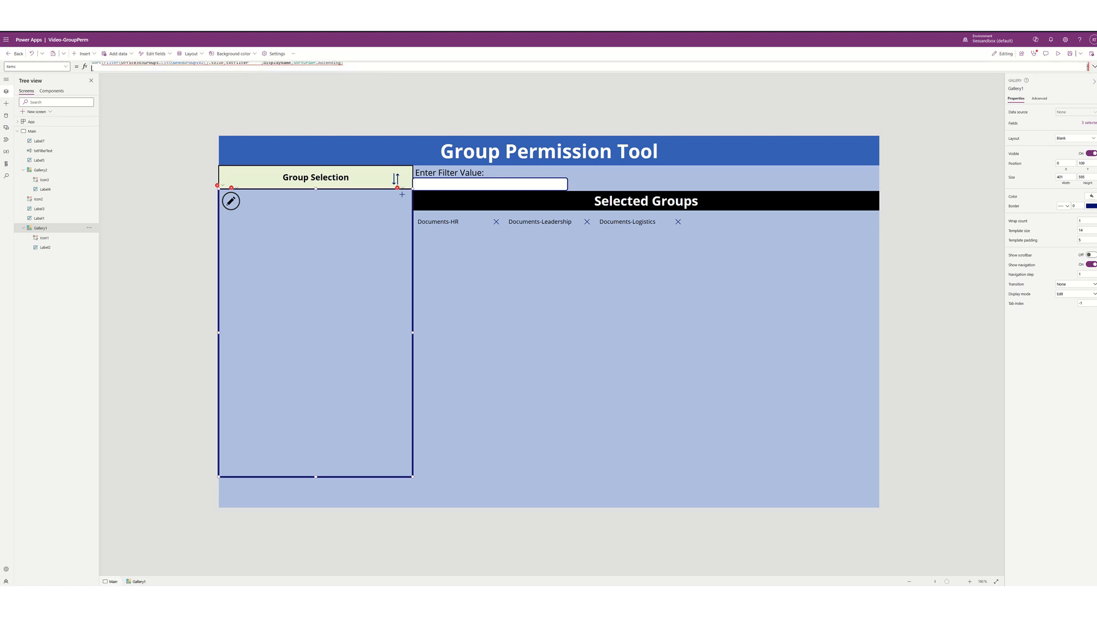
pyautogui.press('Up')
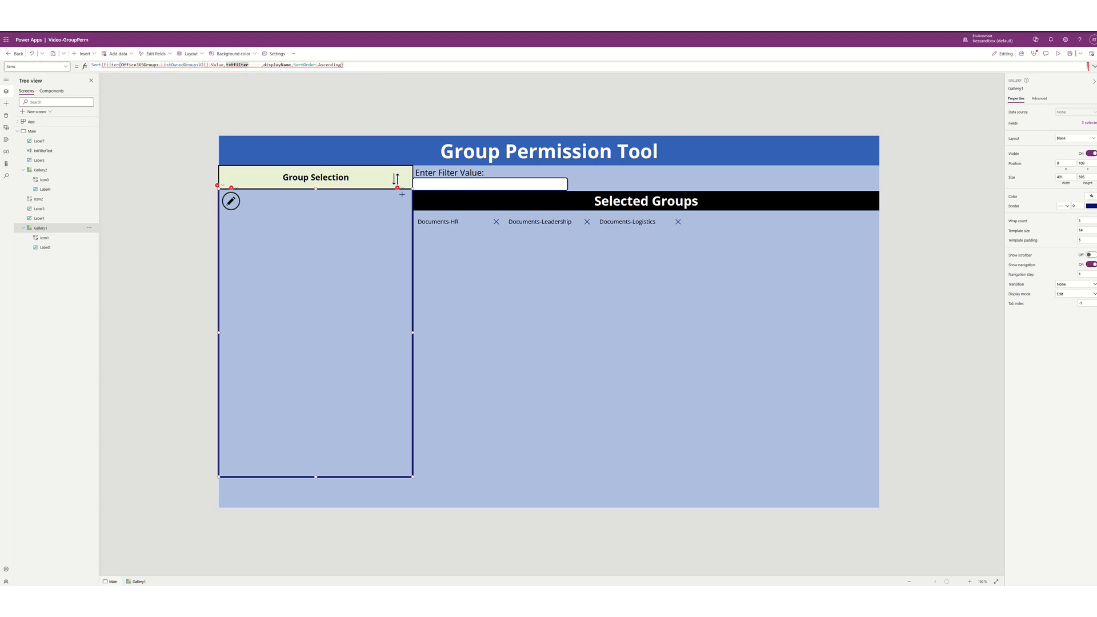
pyautogui.press('BackSpace')
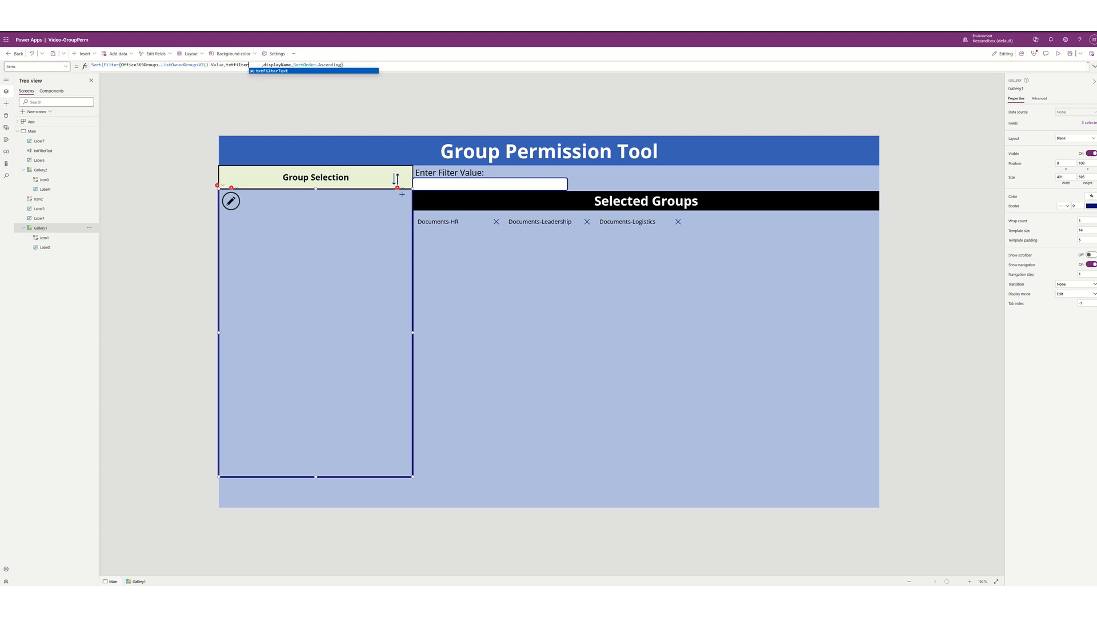
pyautogui.press('Tab')
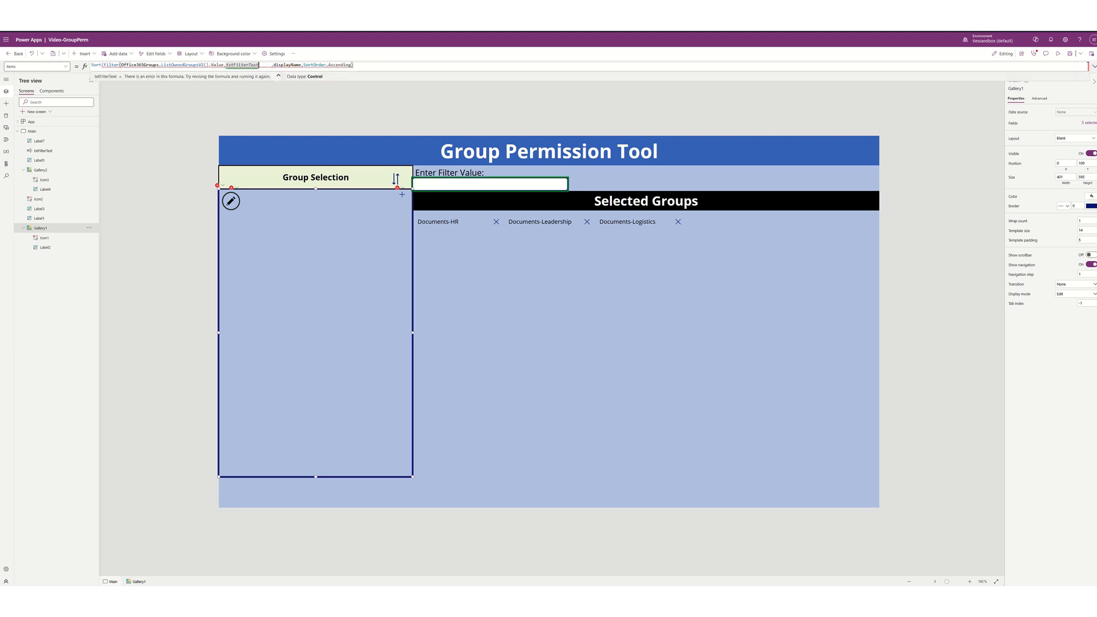
pyautogui.write('.Text')
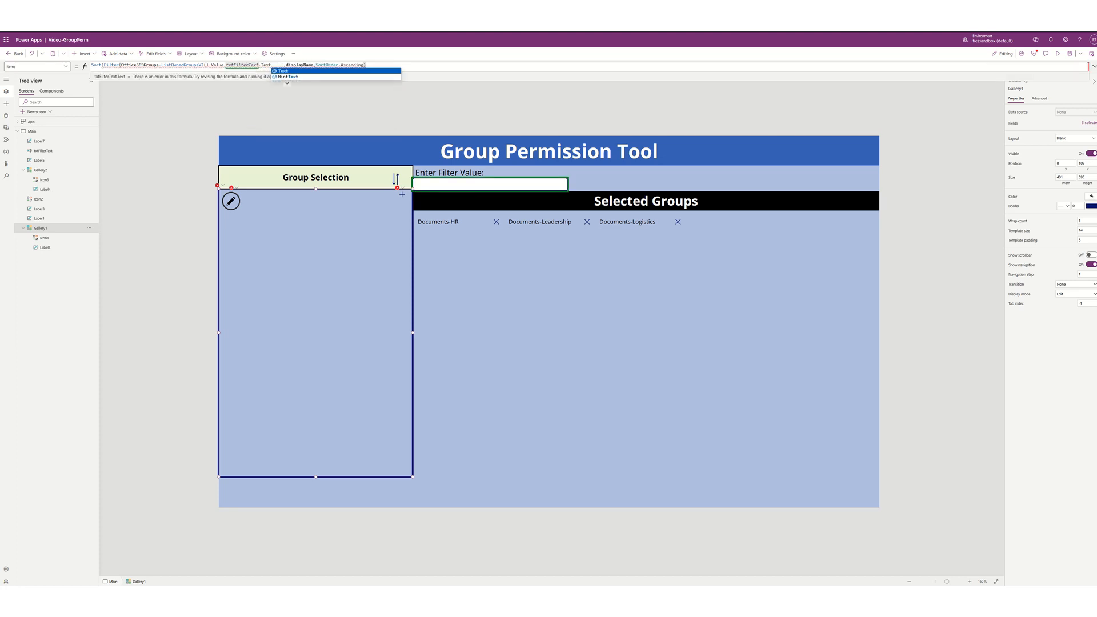
pyautogui.write(' in')
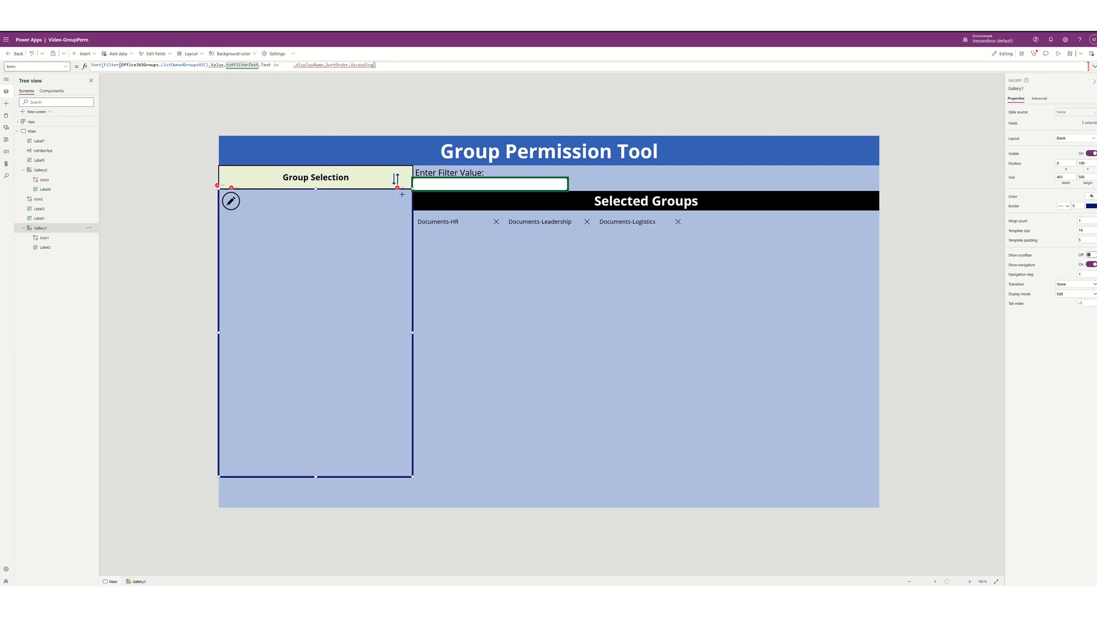
pyautogui.write(' display')
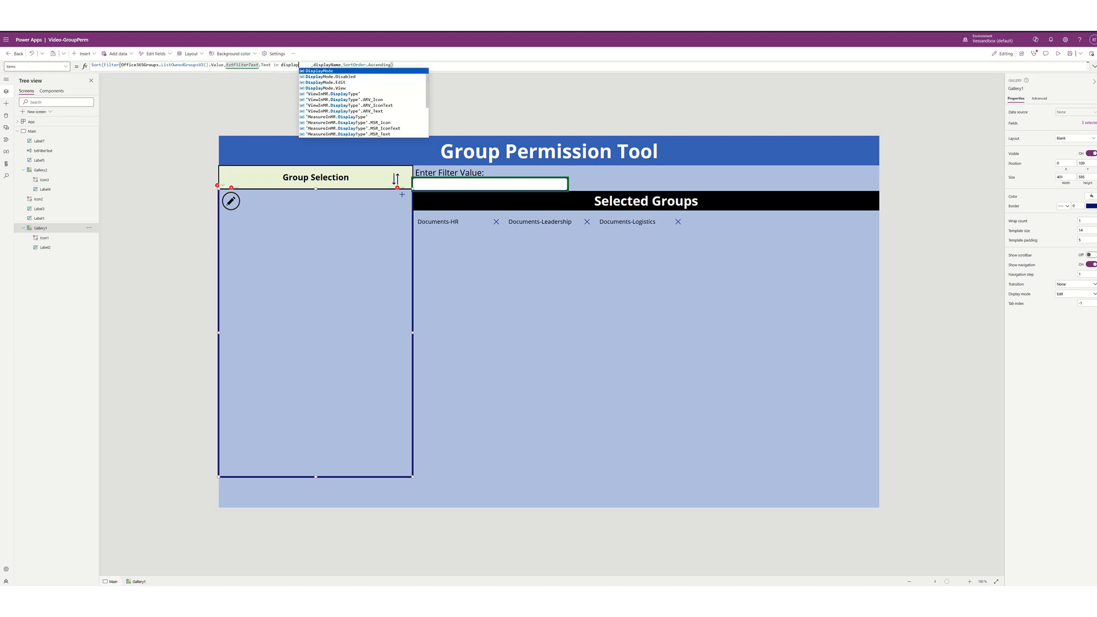
pyautogui.press('Down')
pyautogui.press('Down')
pyautogui.press('Down')
pyautogui.press('Down')
pyautogui.press('Down')
pyautogui.press('Down')
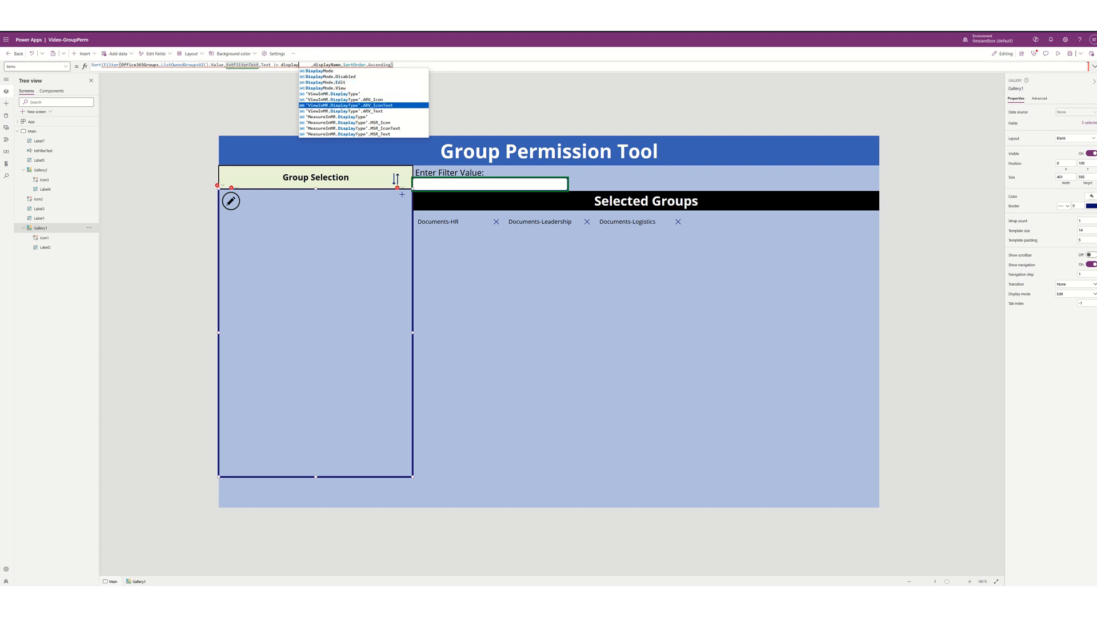
pyautogui.write('Name')
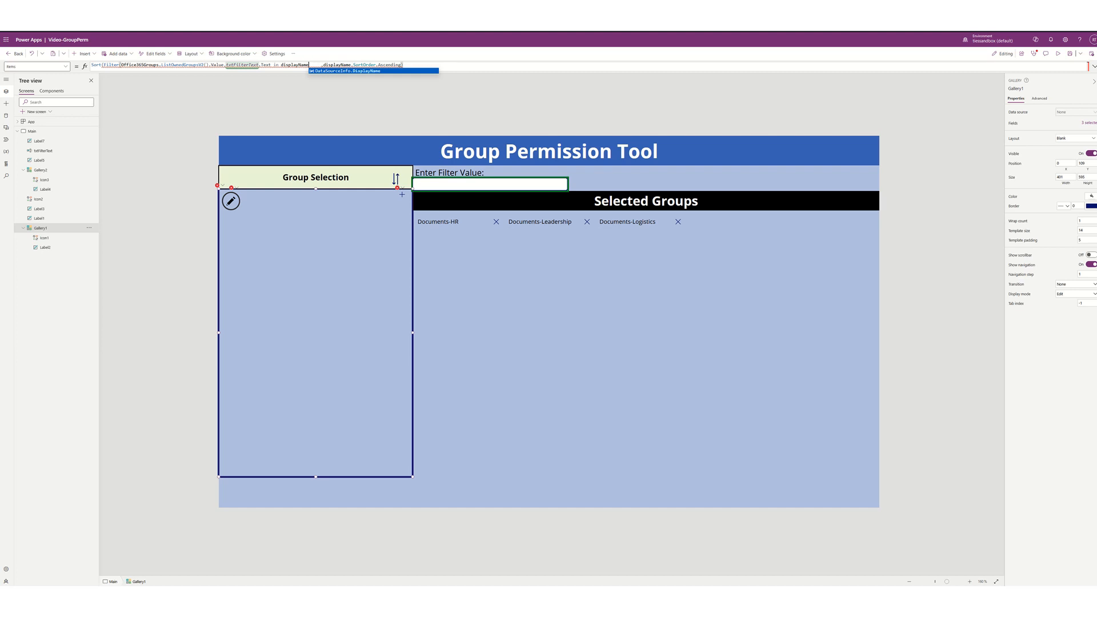
pyautogui.write(')')
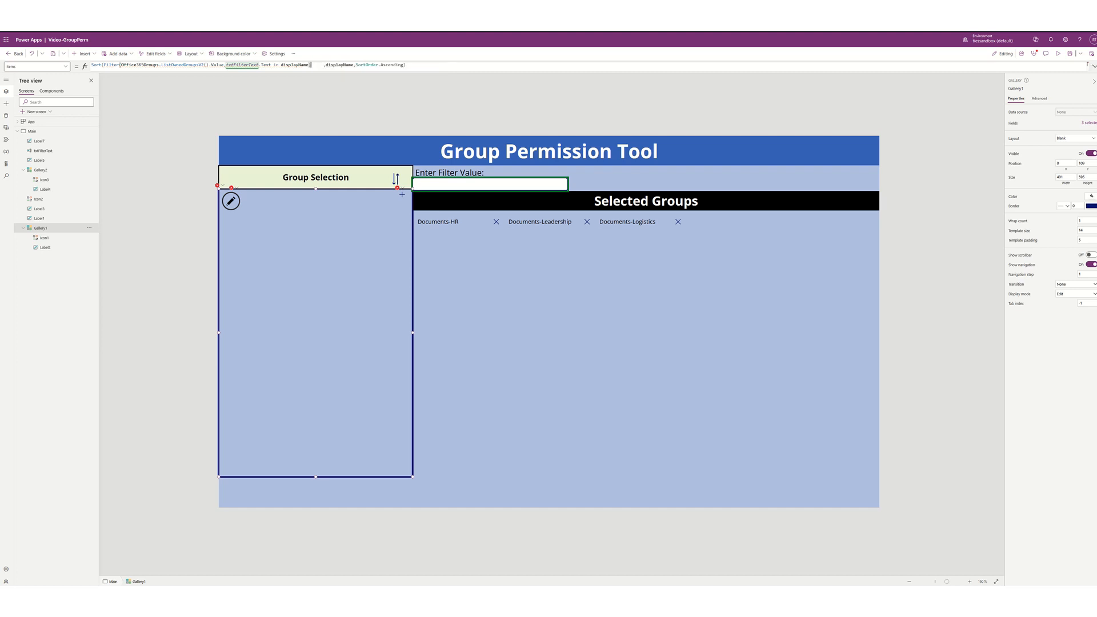
pyautogui.press('Delete')
pyautogui.press('Delete')
pyautogui.press('Delete')
pyautogui.press('Delete')
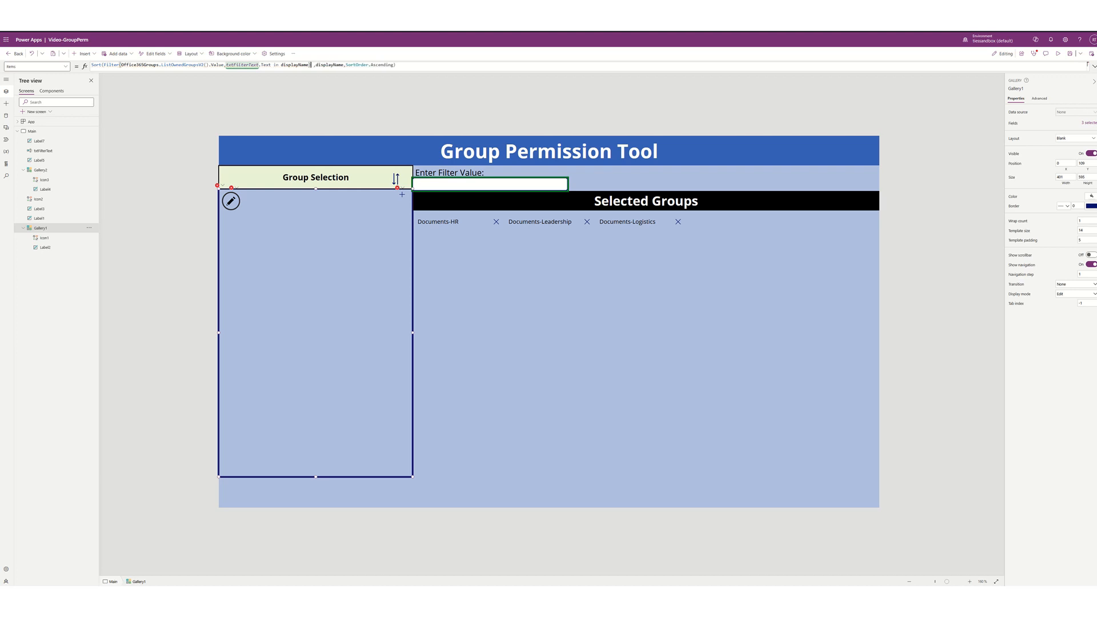
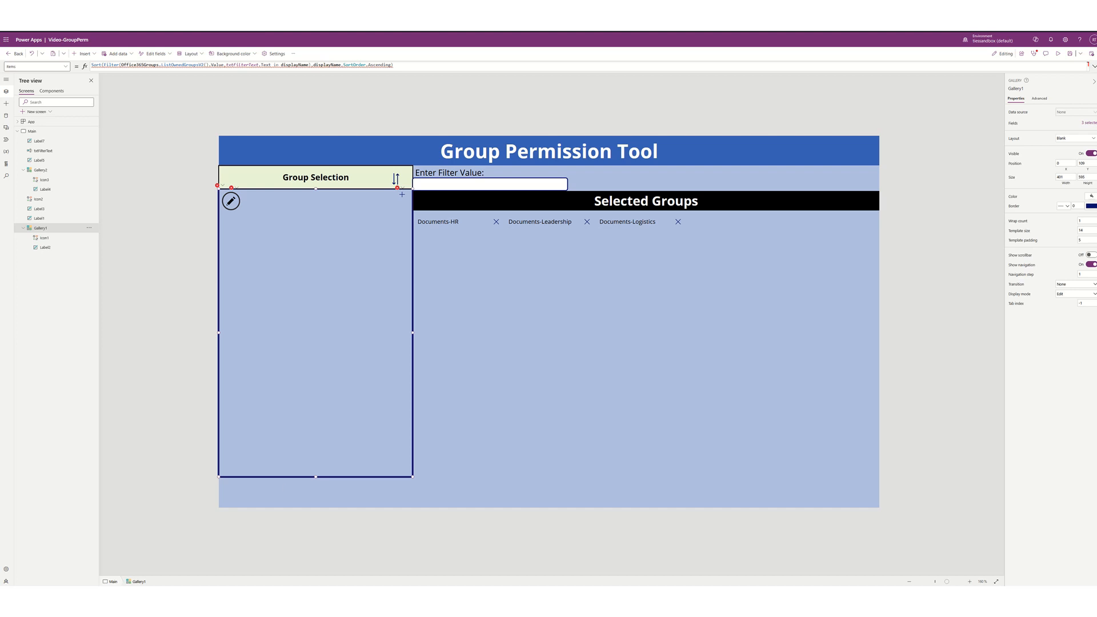
# - Undo the accidental deletion of the Group Selection gallery and reselect it
pyautogui.moveTo(246, 66)
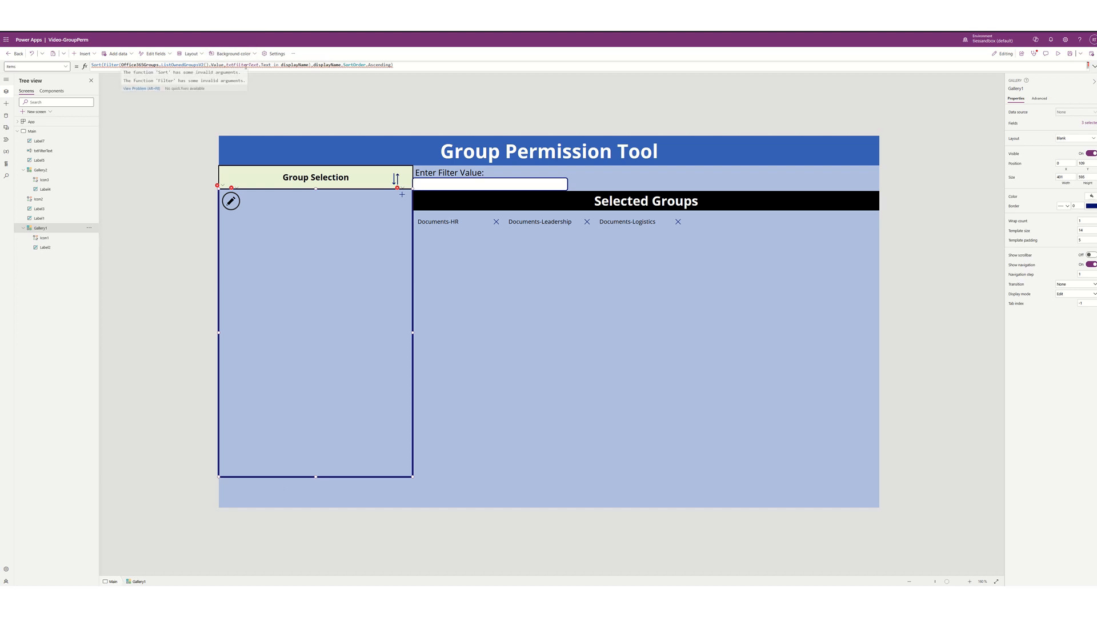
pyautogui.click(288, 65)
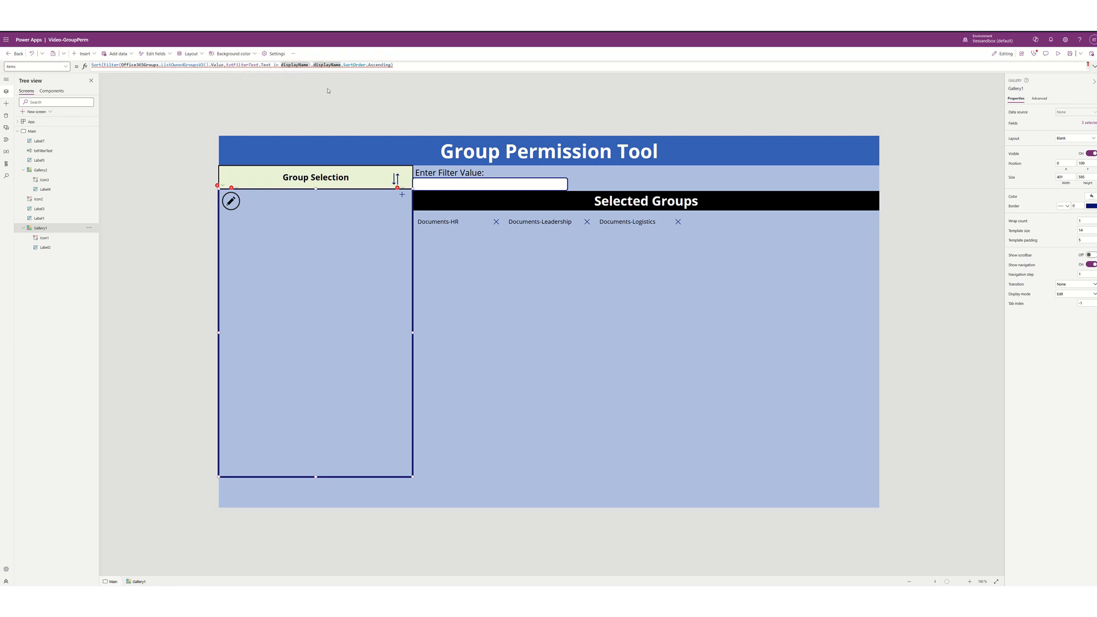
pyautogui.press('Delete')
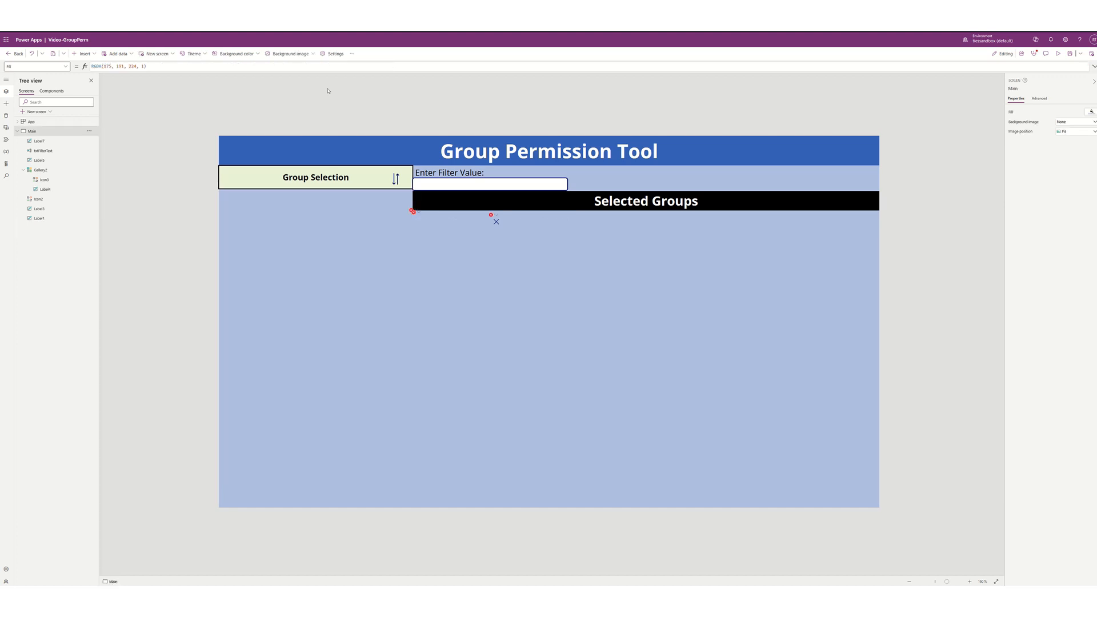
pyautogui.hotkey('ctrl', 'z')
pyautogui.click(324, 263)
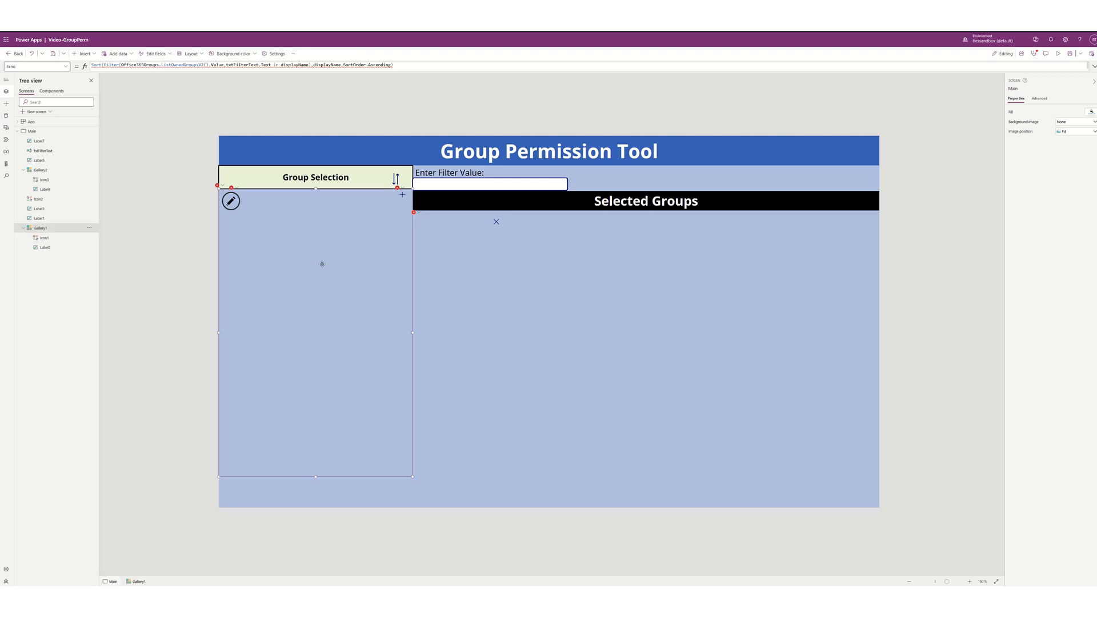
# - In Gallery1's Items formula, change Value to value and retype displayName after 'in'
pyautogui.click(309, 66)
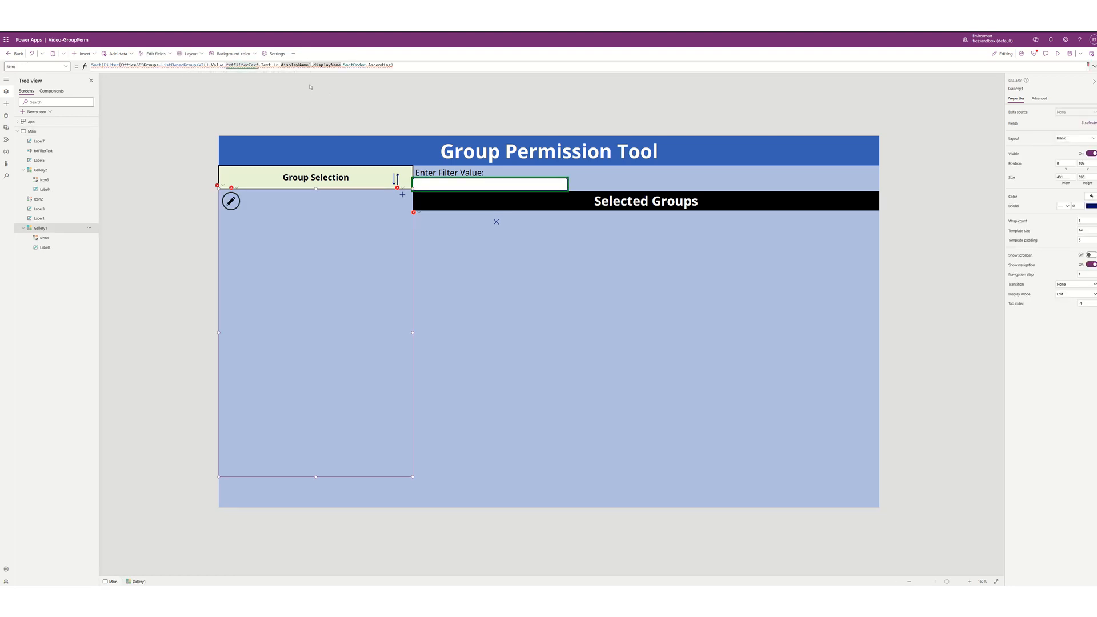
pyautogui.press('BackSpace')
pyautogui.press('BackSpace')
pyautogui.press('BackSpace')
pyautogui.press('BackSpace')
pyautogui.press('BackSpace')
pyautogui.press('BackSpace')
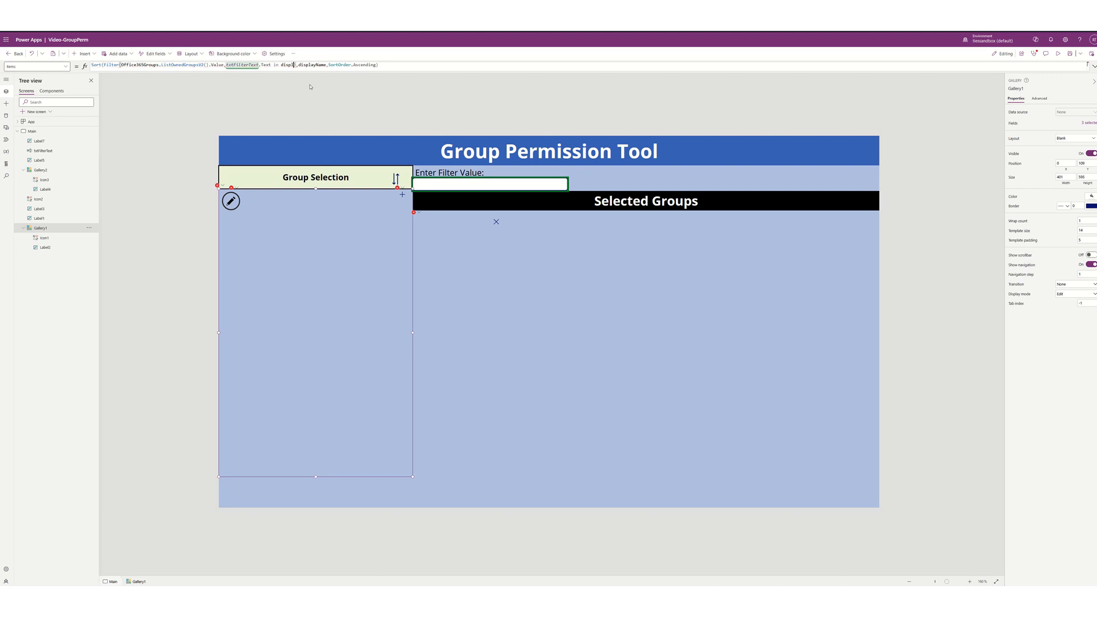
pyautogui.press('BackSpace')
pyautogui.press('BackSpace')
pyautogui.press('BackSpace')
pyautogui.press('BackSpace')
pyautogui.press('BackSpace')
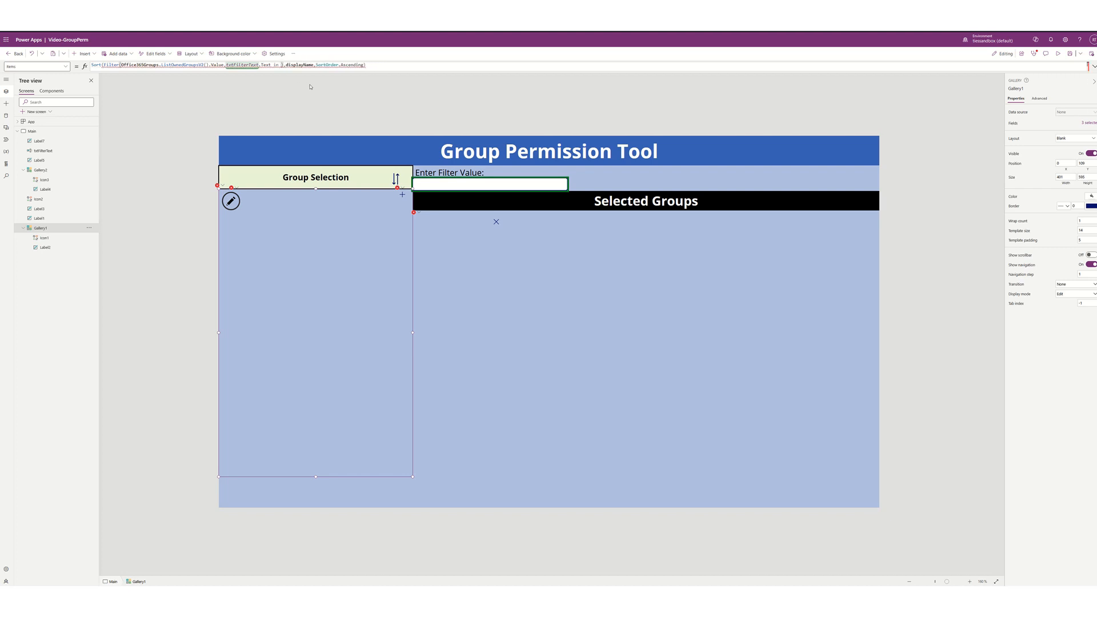
pyautogui.write('dis')
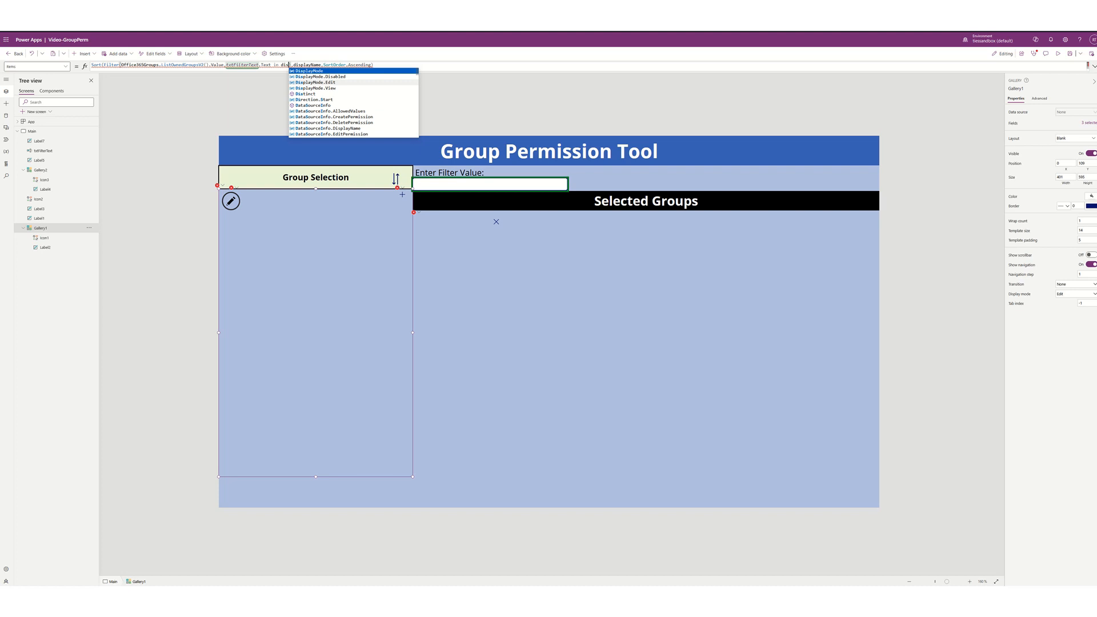
pyautogui.click(233, 65)
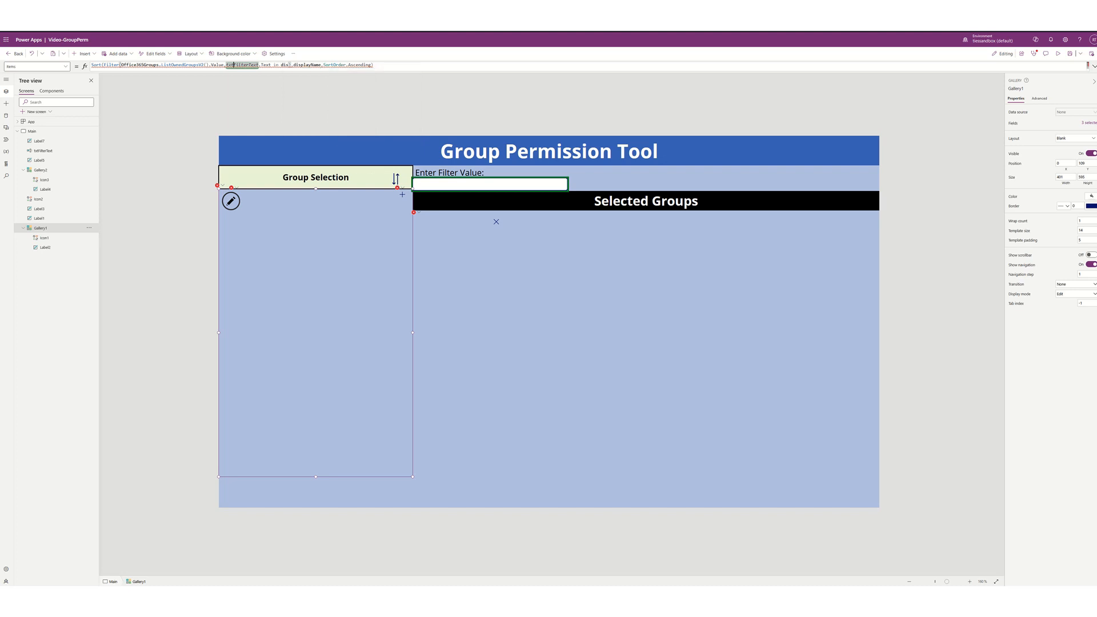
pyautogui.click(222, 65)
pyautogui.write('v')
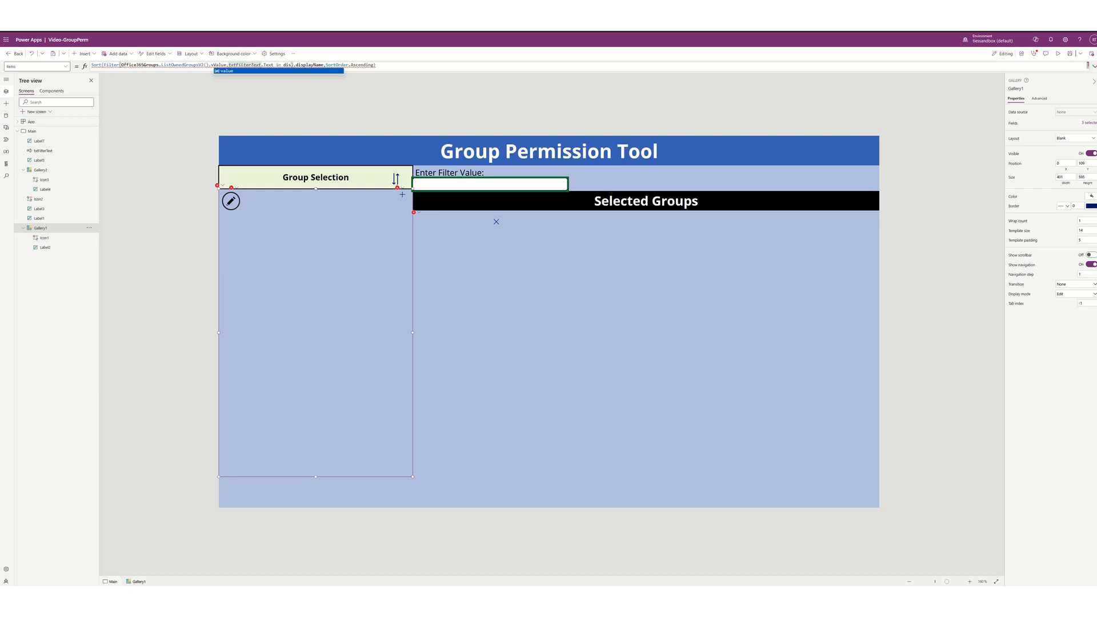
pyautogui.press('Delete')
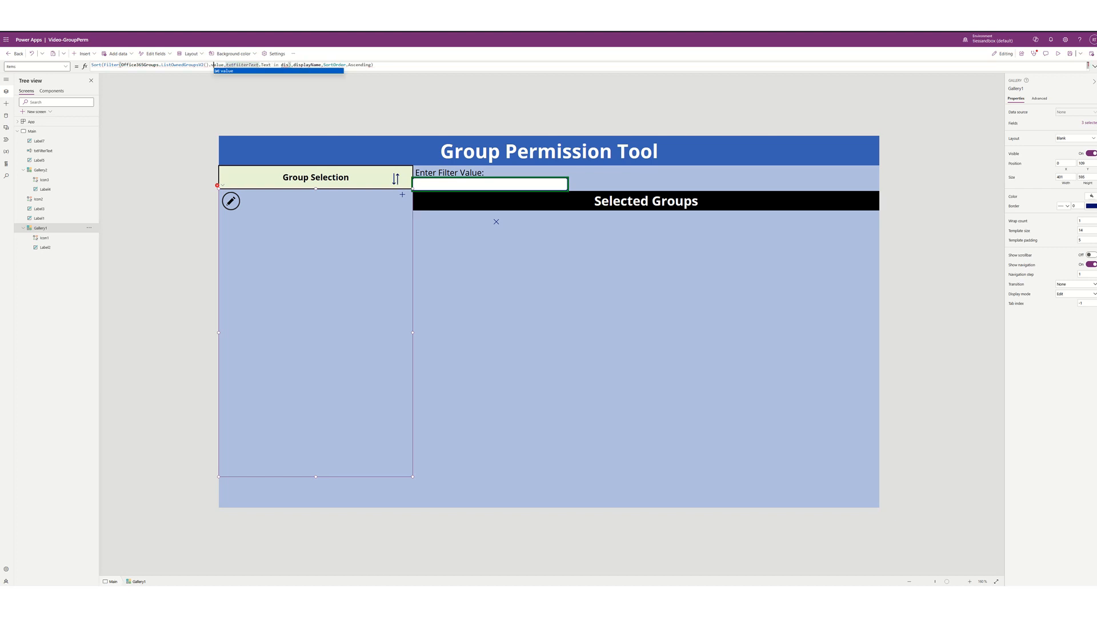
pyautogui.click(243, 65)
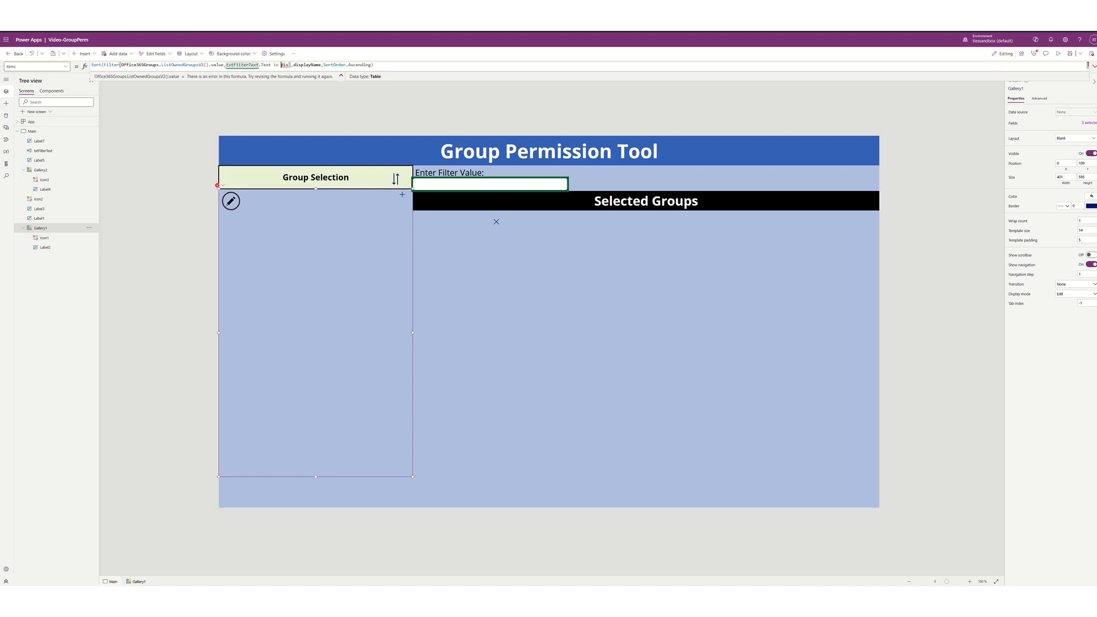
pyautogui.write('lay')
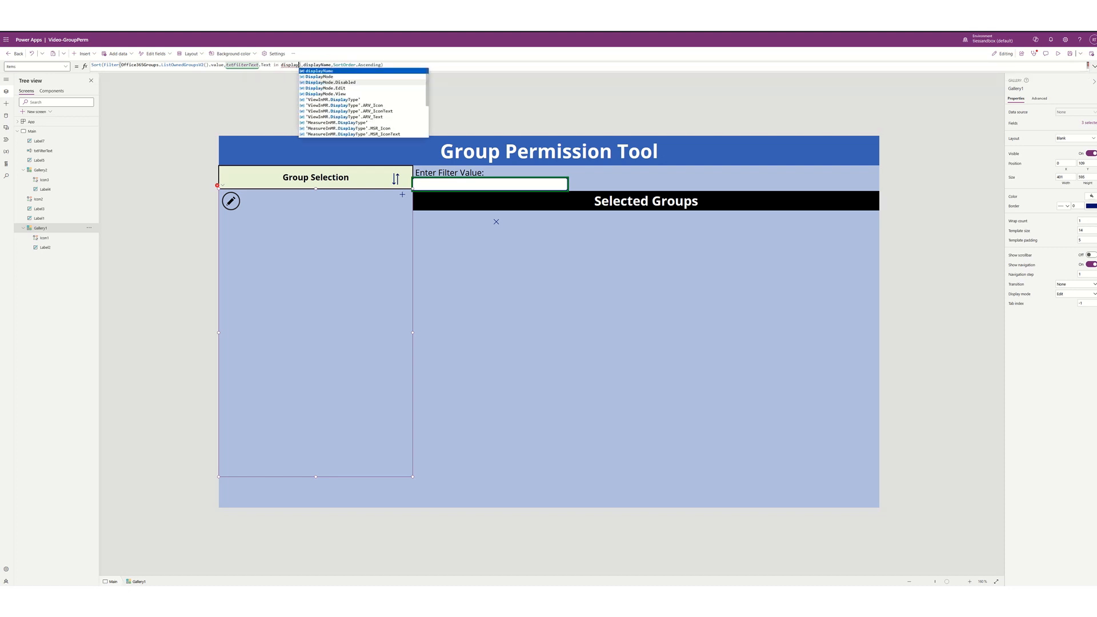
pyautogui.press('Tab')
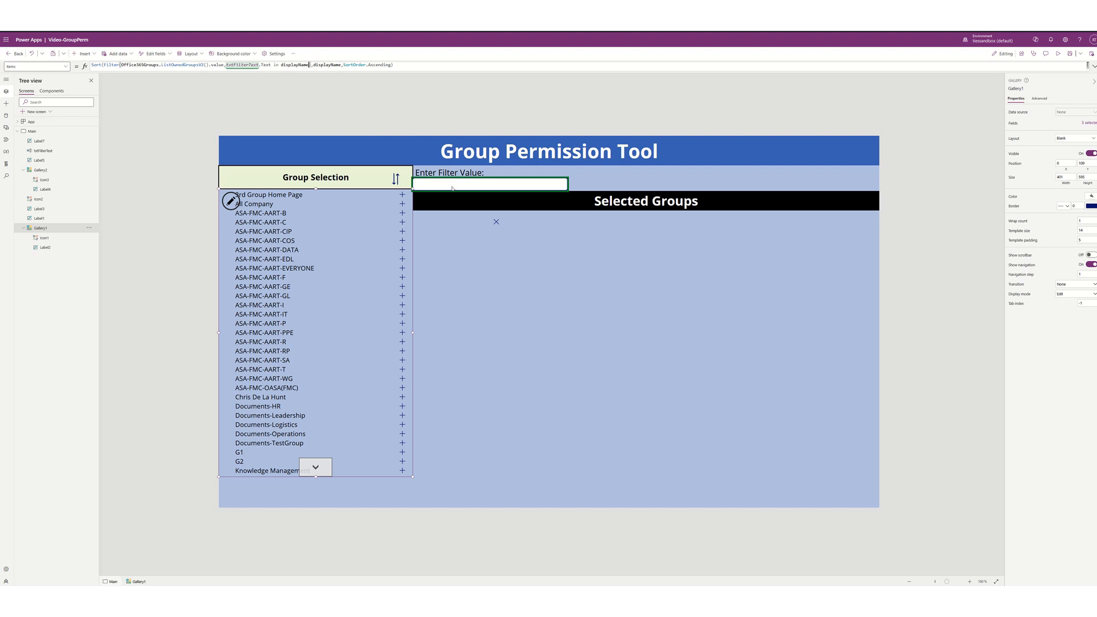
# - Preview the app and test the group filter with 'asa', 'ties' and 'hold'
pyautogui.press('F5')
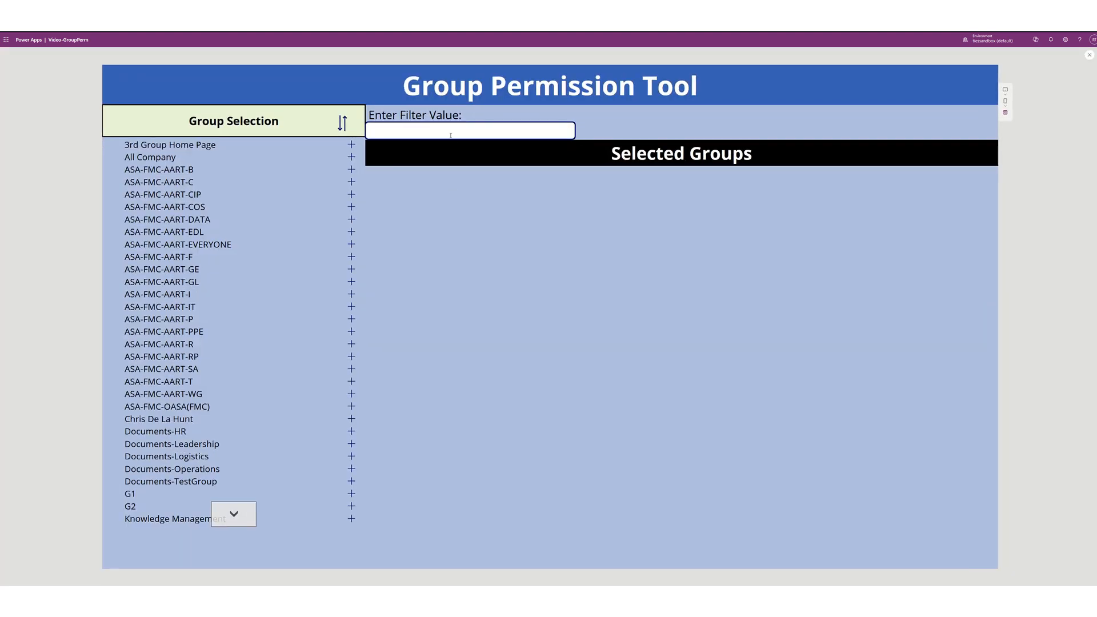
pyautogui.click(450, 132)
pyautogui.write('asa')
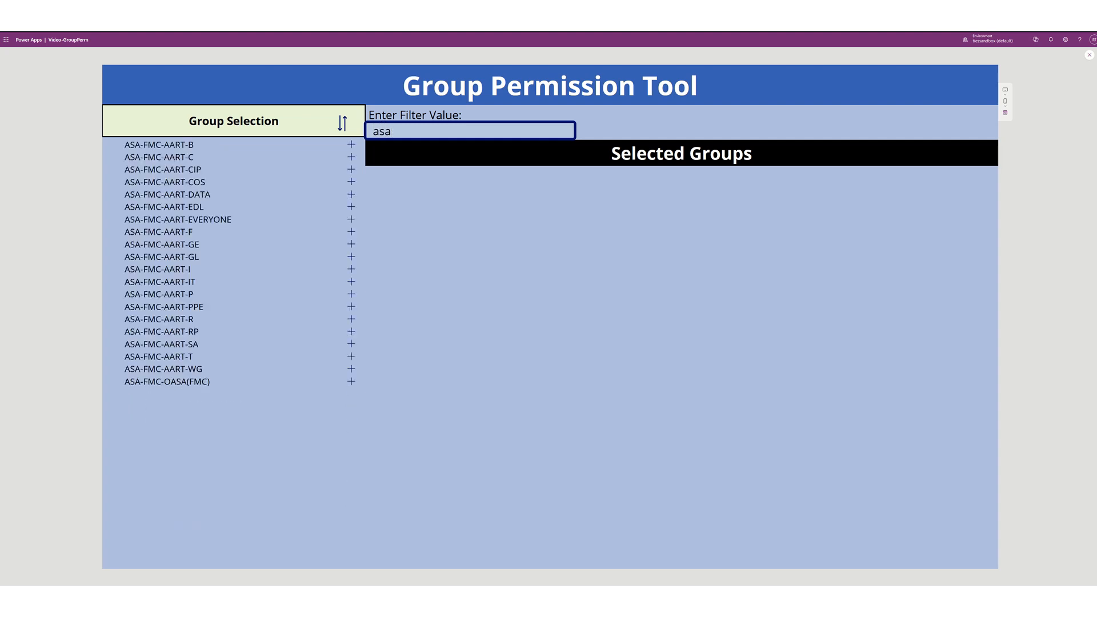
pyautogui.press('BackSpace')
pyautogui.press('BackSpace')
pyautogui.press('BackSpace')
pyautogui.write('ties')
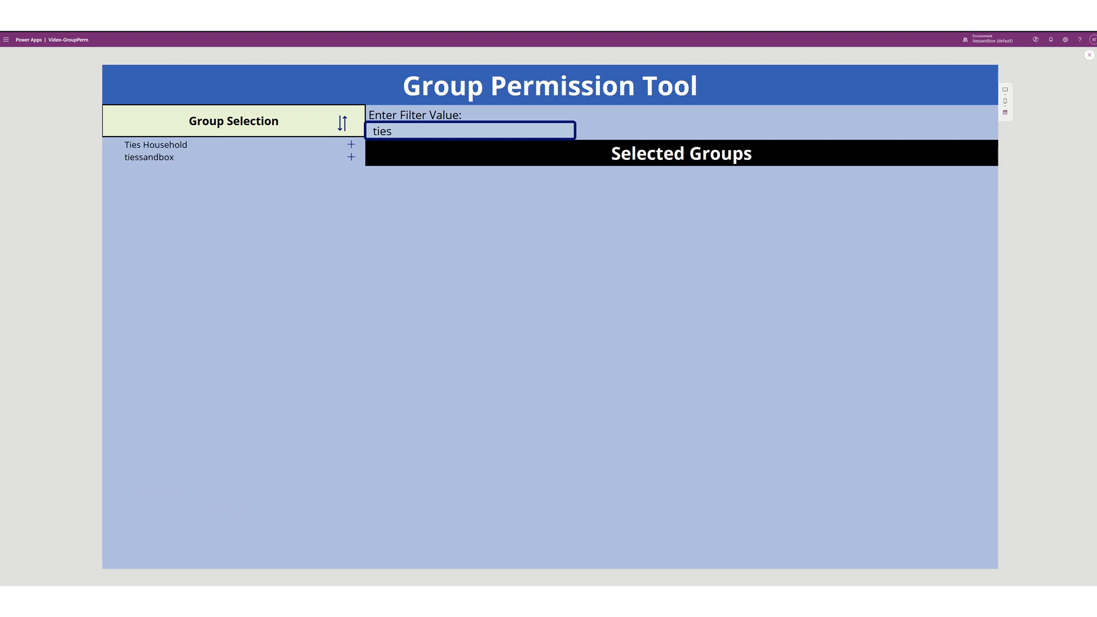
pyautogui.press('BackSpace')
pyautogui.press('BackSpace')
pyautogui.press('BackSpace')
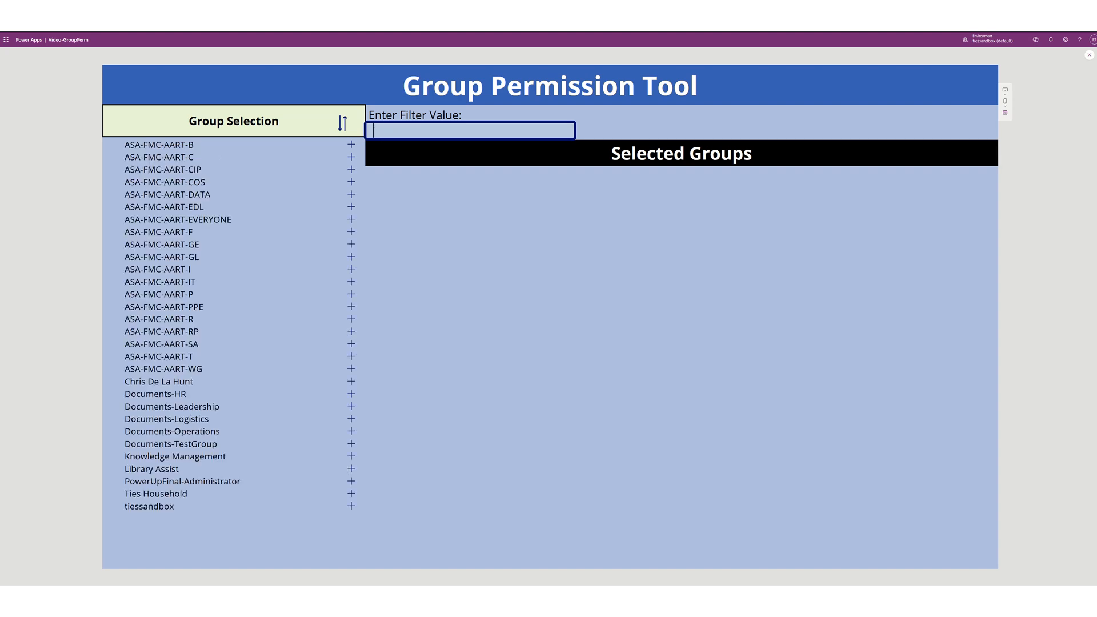
pyautogui.write('hold')
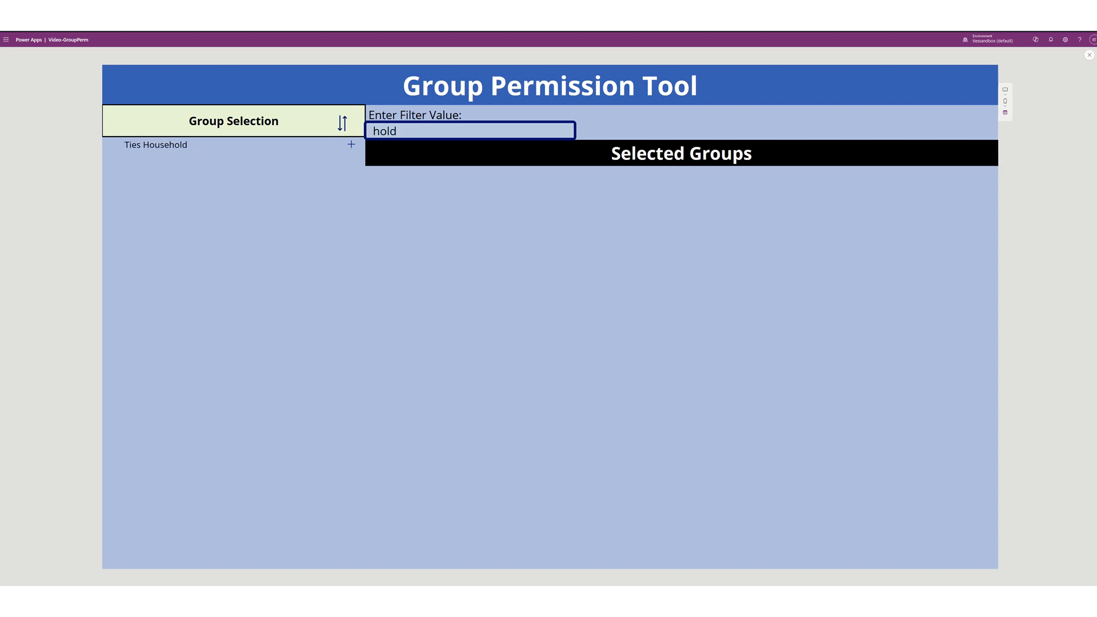
pyautogui.press('BackSpace')
pyautogui.press('BackSpace')
pyautogui.press('BackSpace')
pyautogui.press('BackSpace')
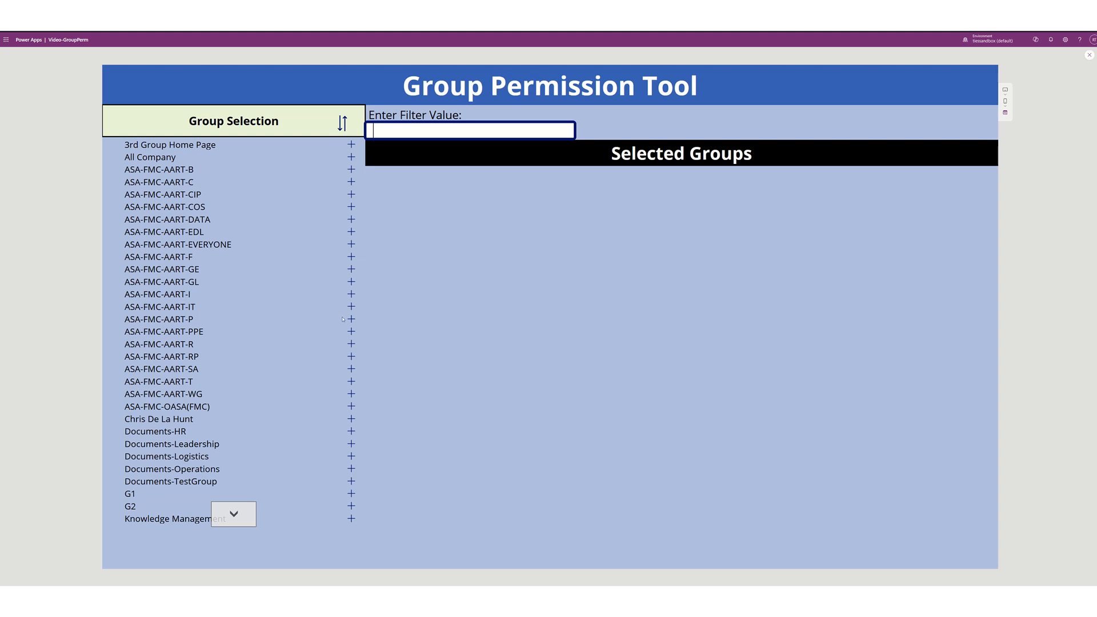
# - Add ASA-FMC-AART-I, ASA-FMC-AART-GE and ASA-FMC-AART-F to Selected Groups and exit preview
pyautogui.click(351, 294)
pyautogui.click(351, 269)
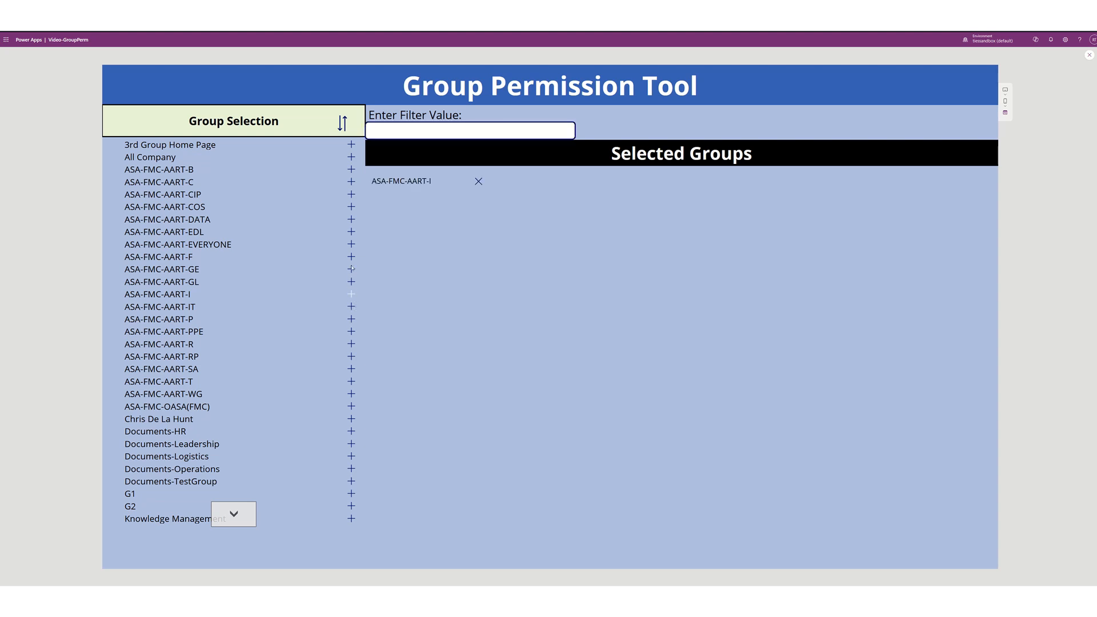
pyautogui.click(351, 257)
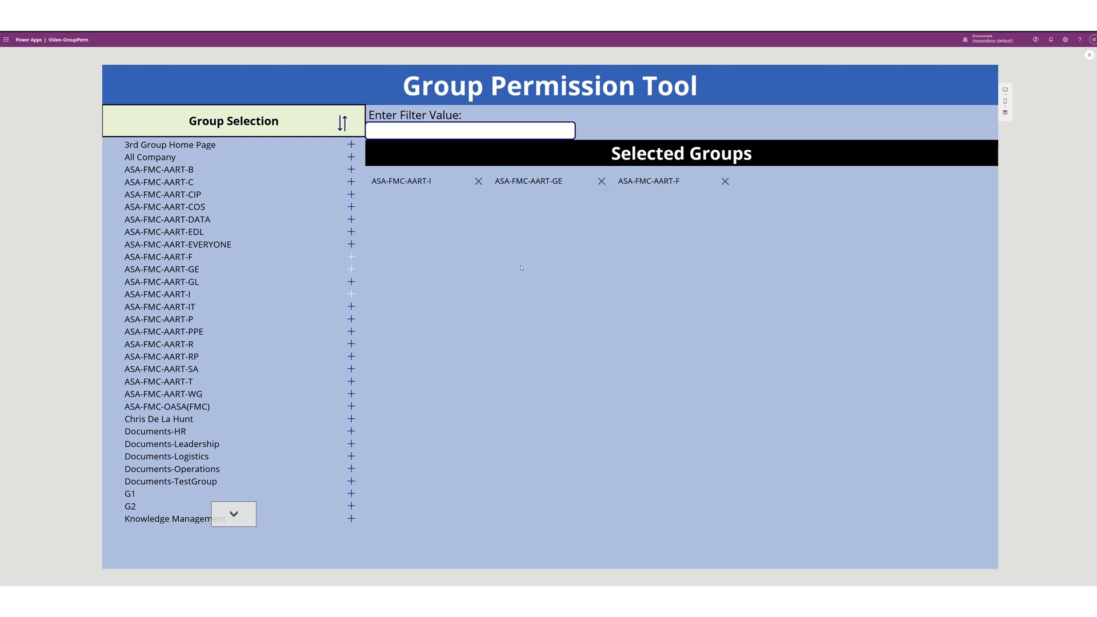
pyautogui.click(1088, 55)
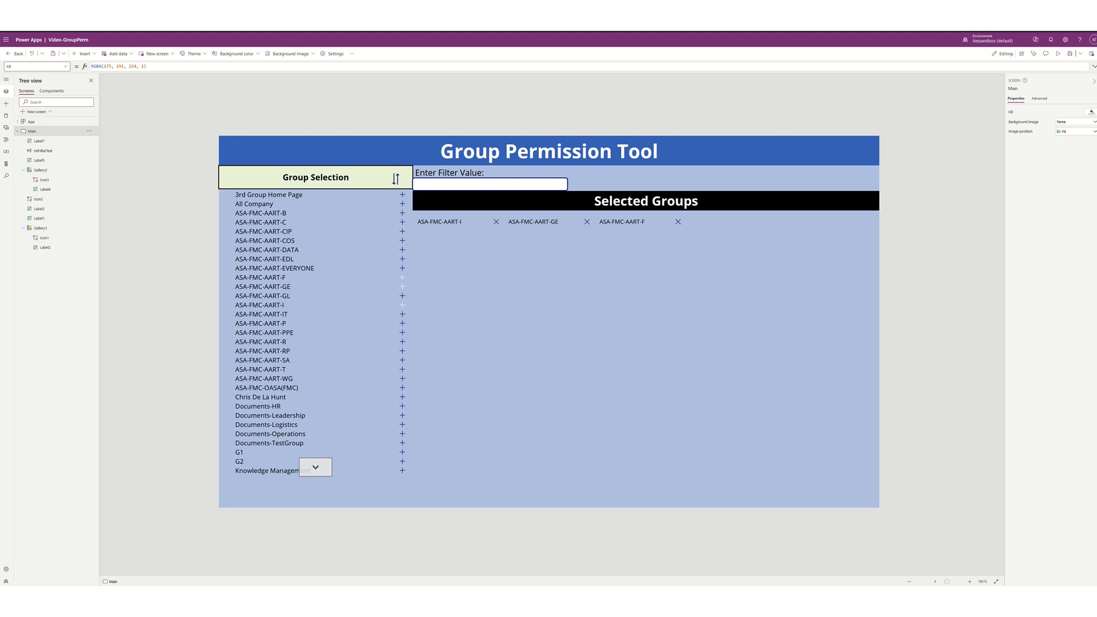
# - Drag the Selected Groups gallery's bottom edge down, raising its height from 209 to 243
pyautogui.click(603, 269)
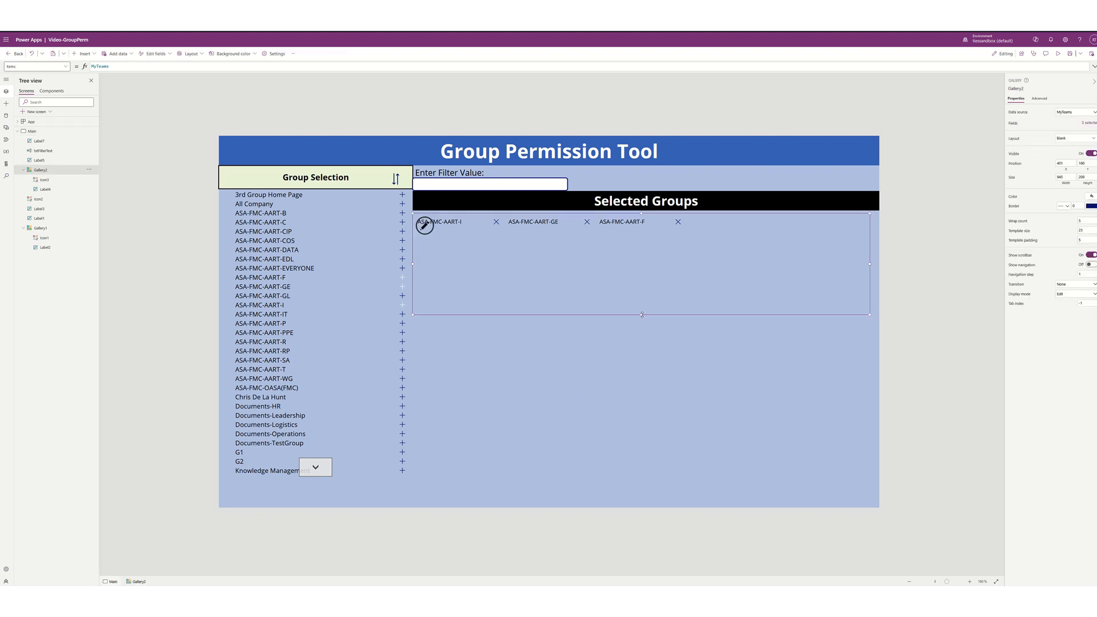
pyautogui.moveTo(642, 315); pyautogui.dragTo(646, 332)
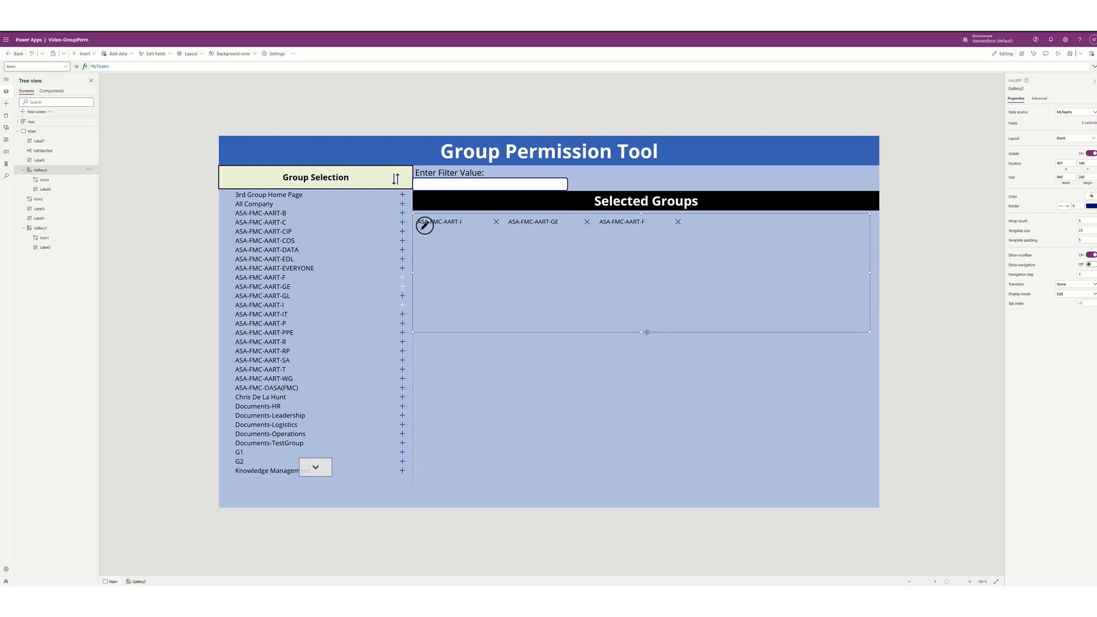
pyautogui.click(625, 346)
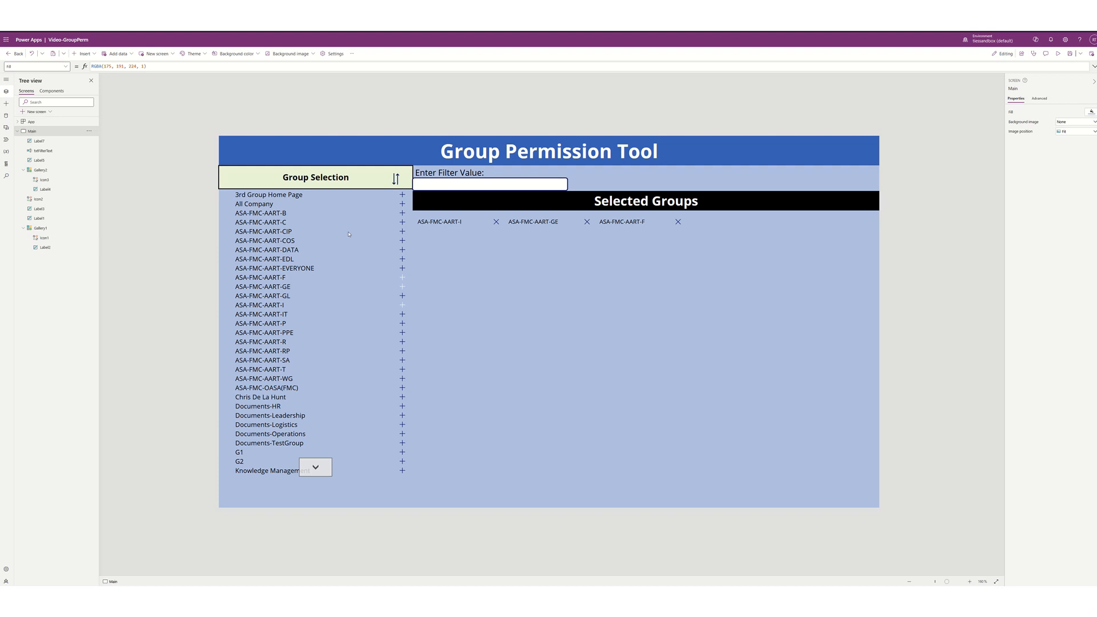
# - Insert a combo box from the Input controls
pyautogui.click(95, 54)
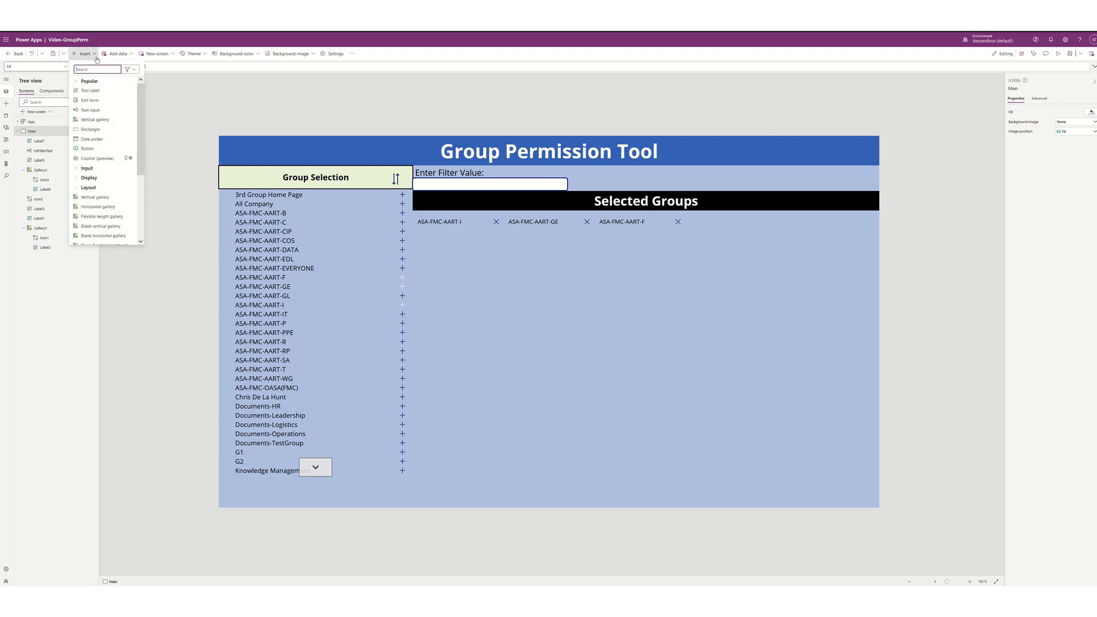
pyautogui.scroll(-3, 108, 186)
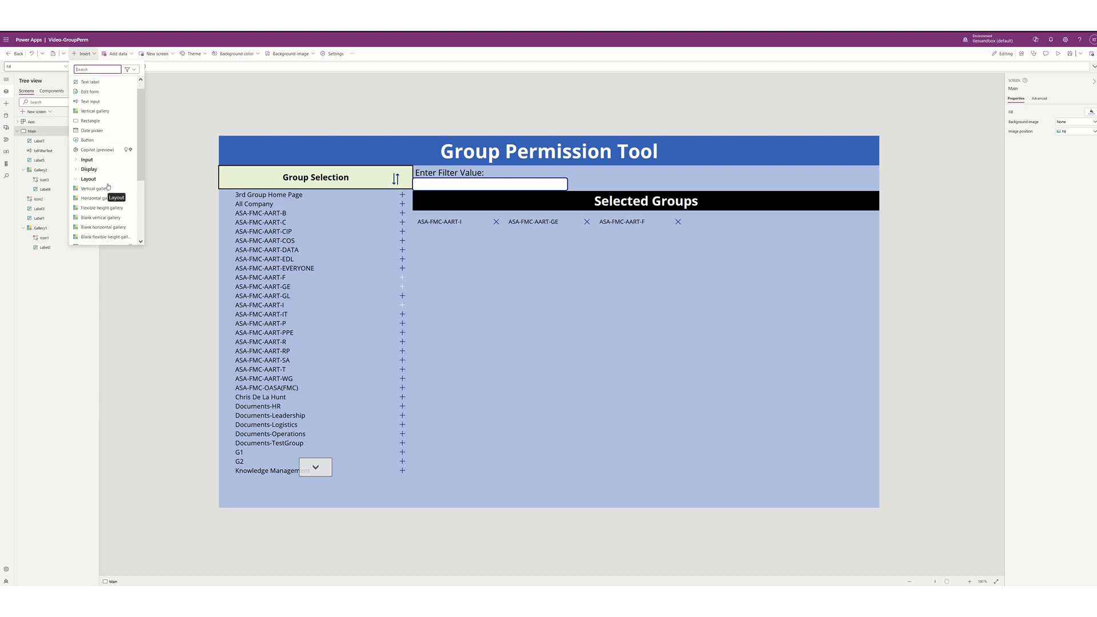
pyautogui.scroll(3, 108, 186)
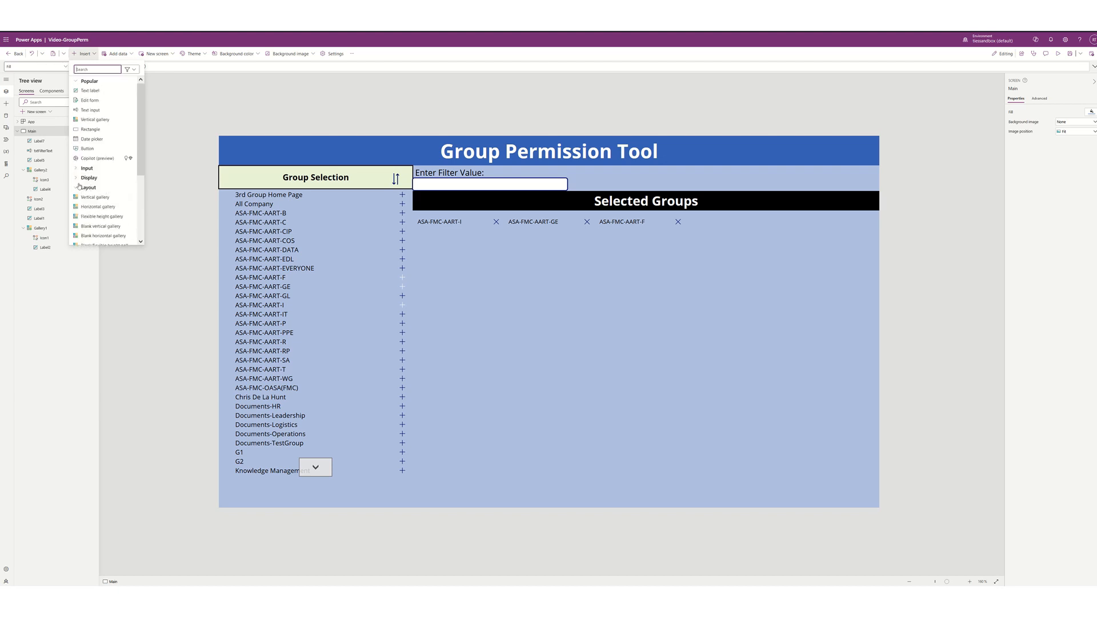
pyautogui.click(76, 170)
pyautogui.scroll(-2, 90, 182)
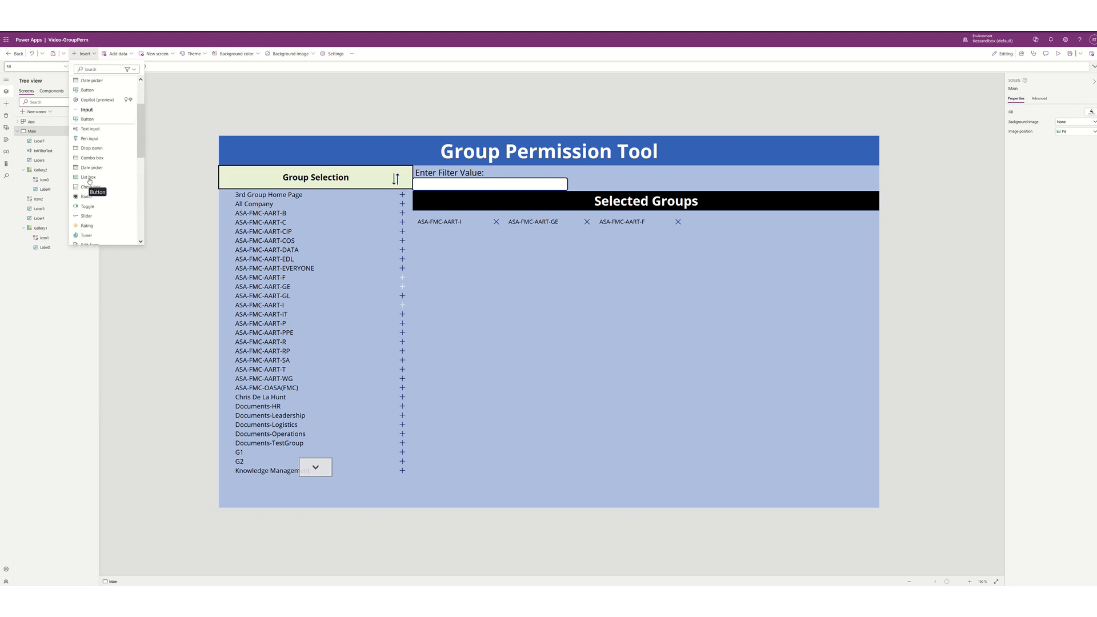
pyautogui.click(92, 160)
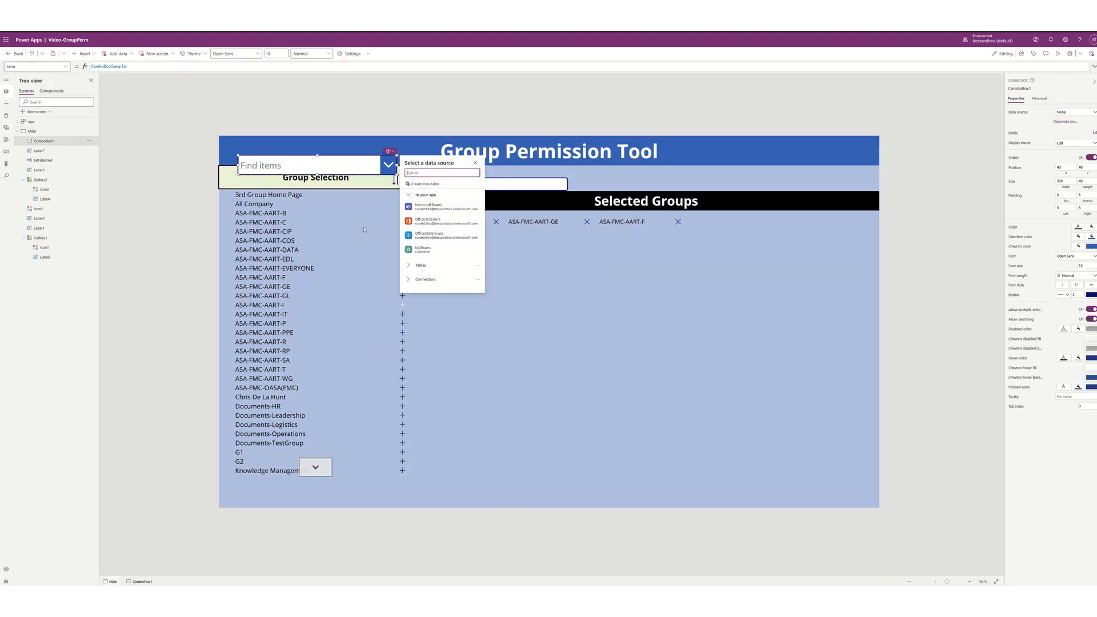
# - Move the combo box below Selected Groups and resize it to 511 wide, 27 high
pyautogui.moveTo(301, 174); pyautogui.dragTo(502, 356)
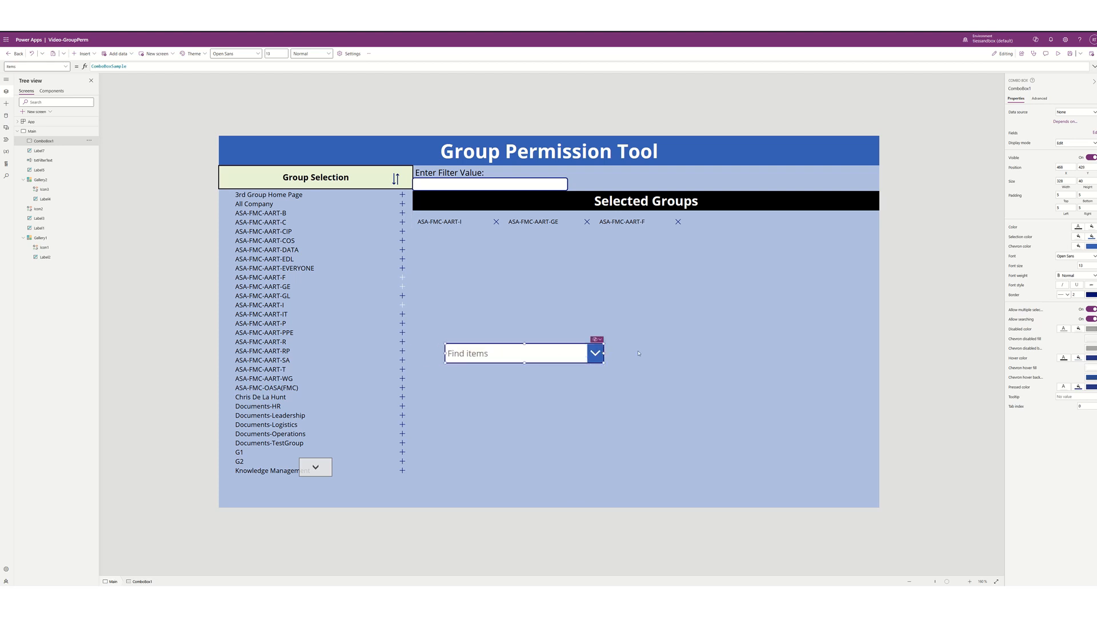
pyautogui.moveTo(638, 353); pyautogui.dragTo(691, 348)
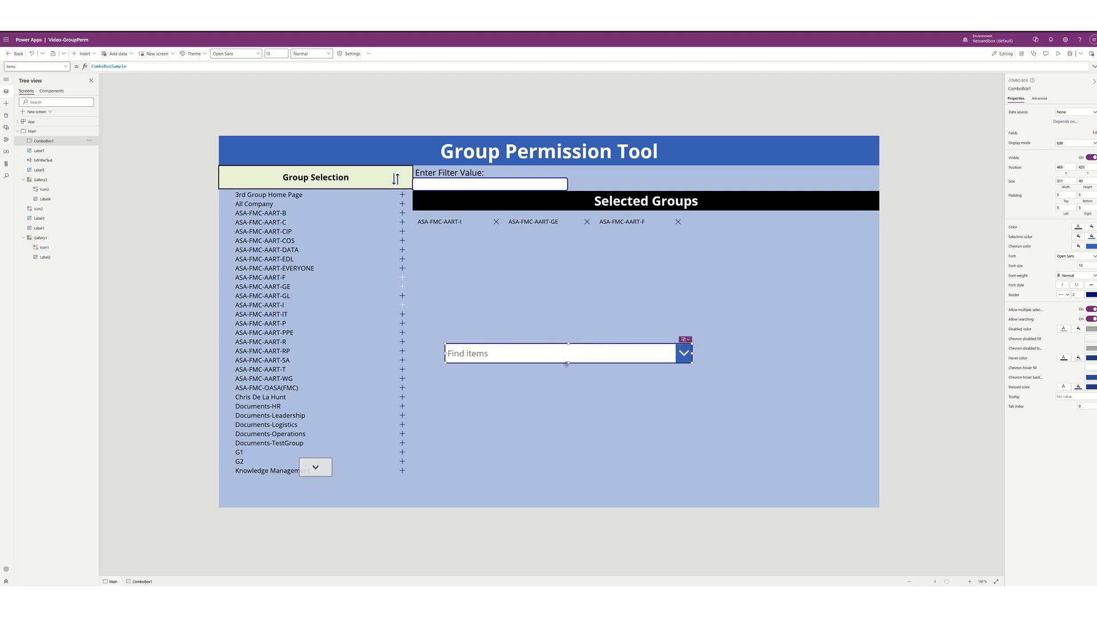
pyautogui.moveTo(568, 363); pyautogui.dragTo(567, 357)
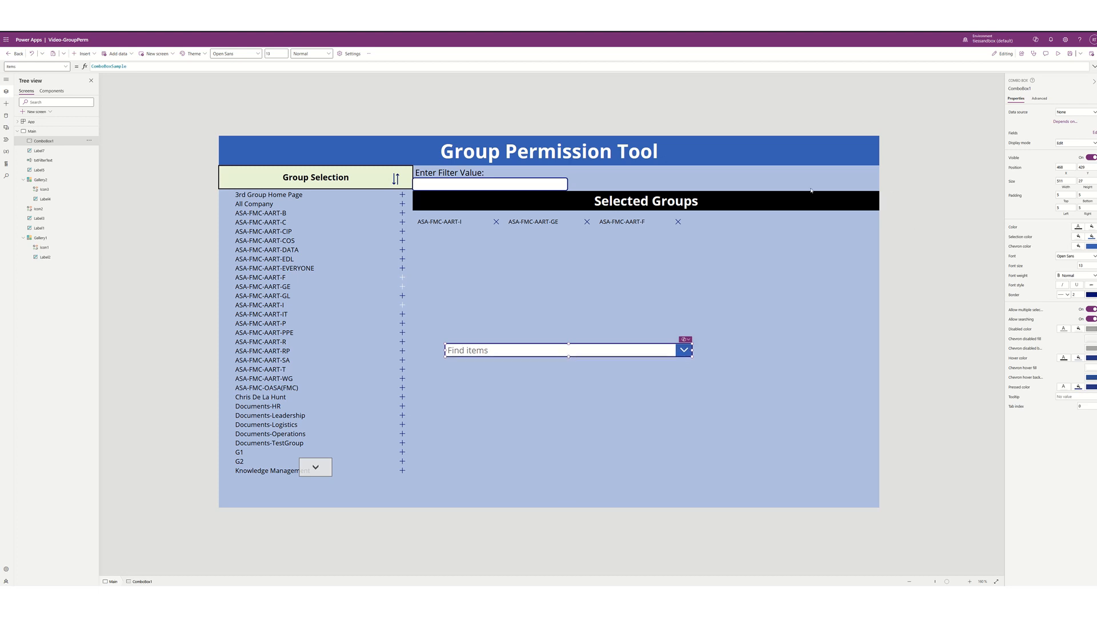
# - Replace the combo box's sample Items with the pasted Office365Users.SearchUser formula
pyautogui.doubleClick(230, 66)
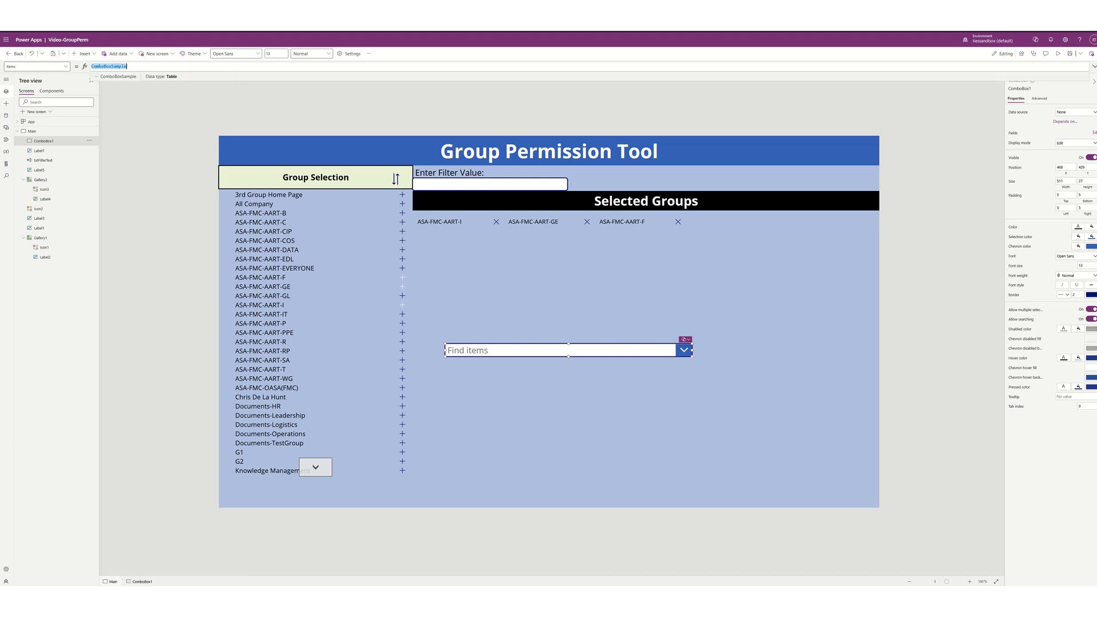
pyautogui.hotkey('alt', 'Tab')
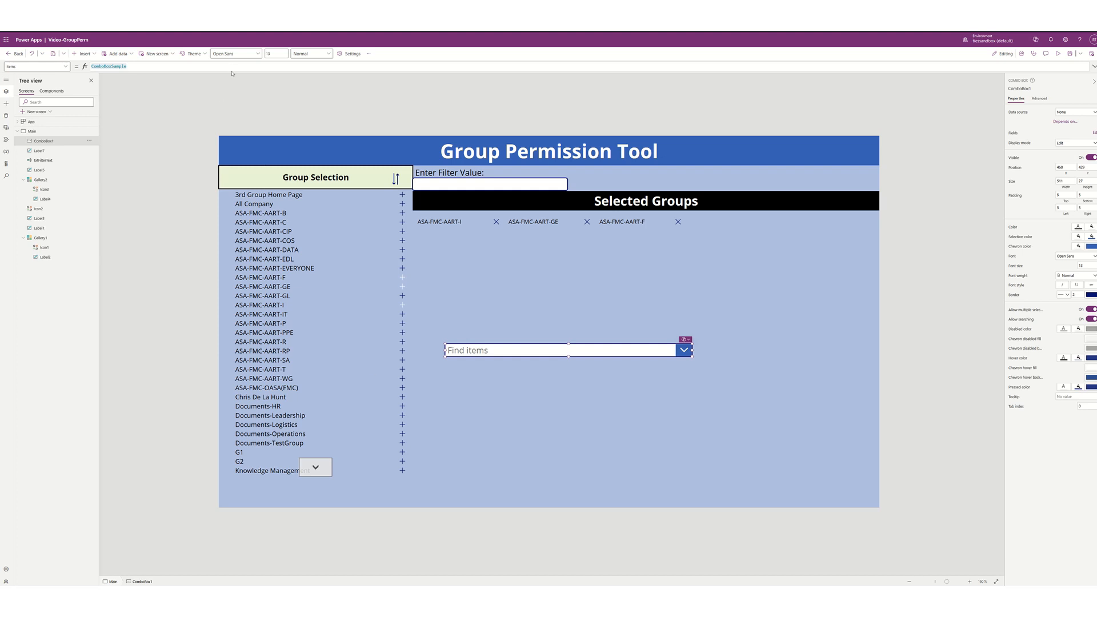
pyautogui.hotkey('alt', 'Tab')
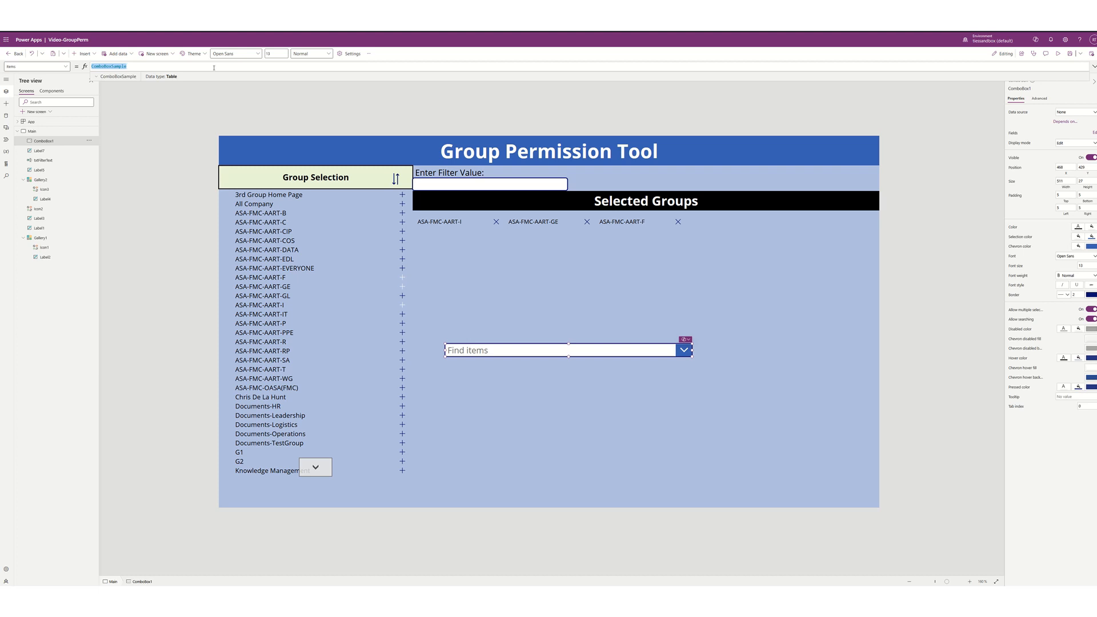
pyautogui.write('If(IsBlank(ComboBox1.SearchText),Office365Users.SearchUser({searchTerm:ComboBox1.SearchText}))')
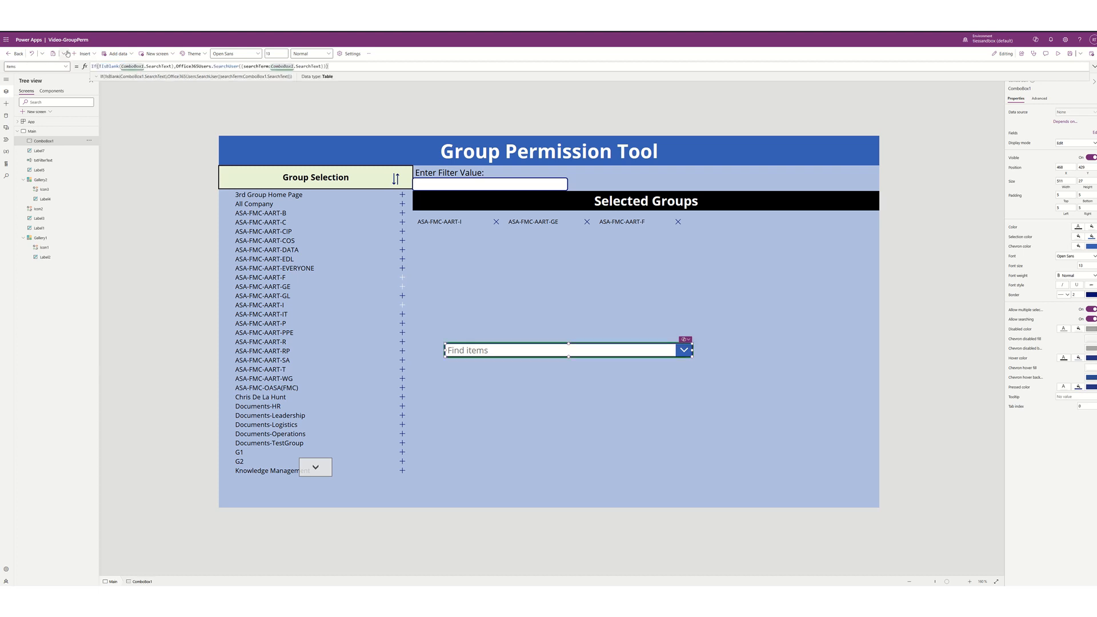
# - Replace both ComboBox1 references in the Items formula with Self, then open its Fields settings
pyautogui.doubleClick(130, 67)
pyautogui.write('Self')
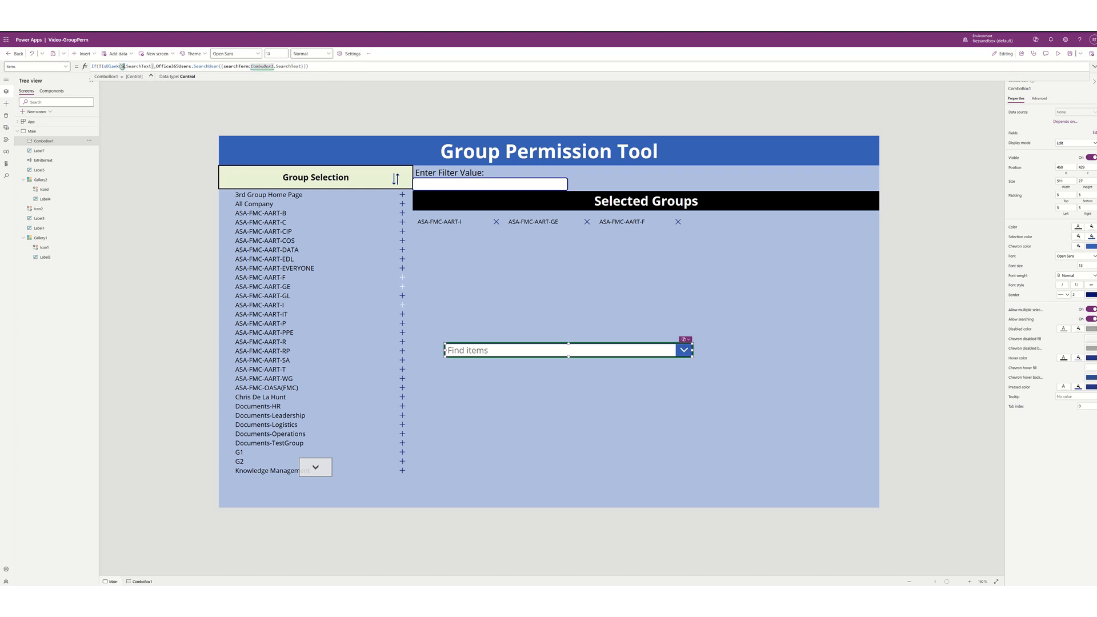
pyautogui.press('Right')
pyautogui.press('Right')
pyautogui.press('Right')
pyautogui.press('Right')
pyautogui.press('Right')
pyautogui.press('Right')
pyautogui.press('Right')
pyautogui.press('Right')
pyautogui.press('Right')
pyautogui.press('Right')
pyautogui.press('Right')
pyautogui.press('Right')
pyautogui.press('Right')
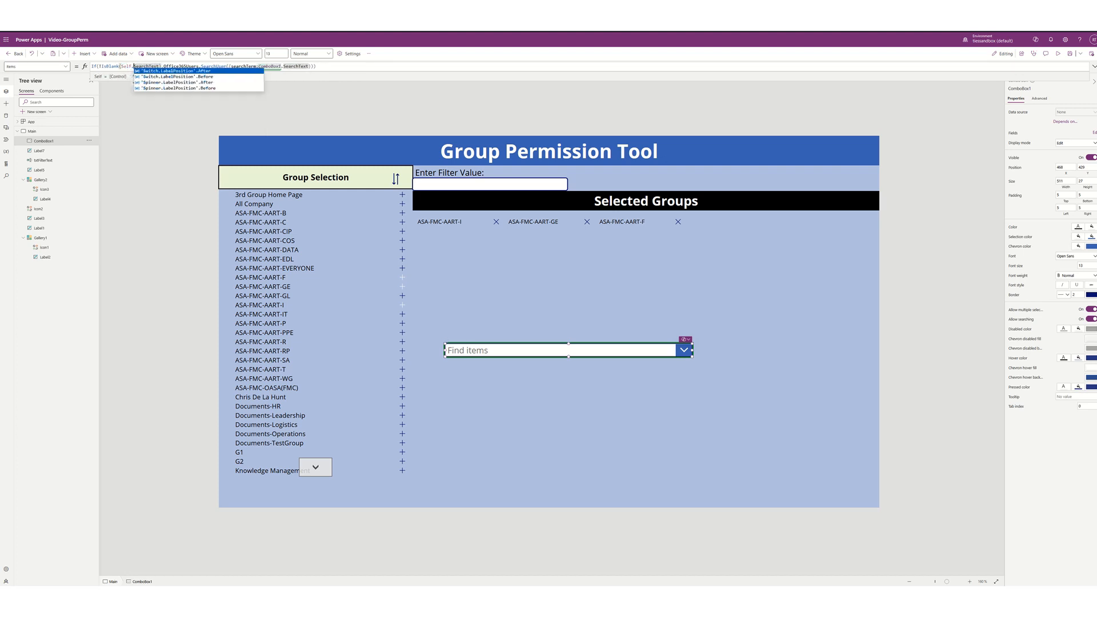
pyautogui.doubleClick(238, 67)
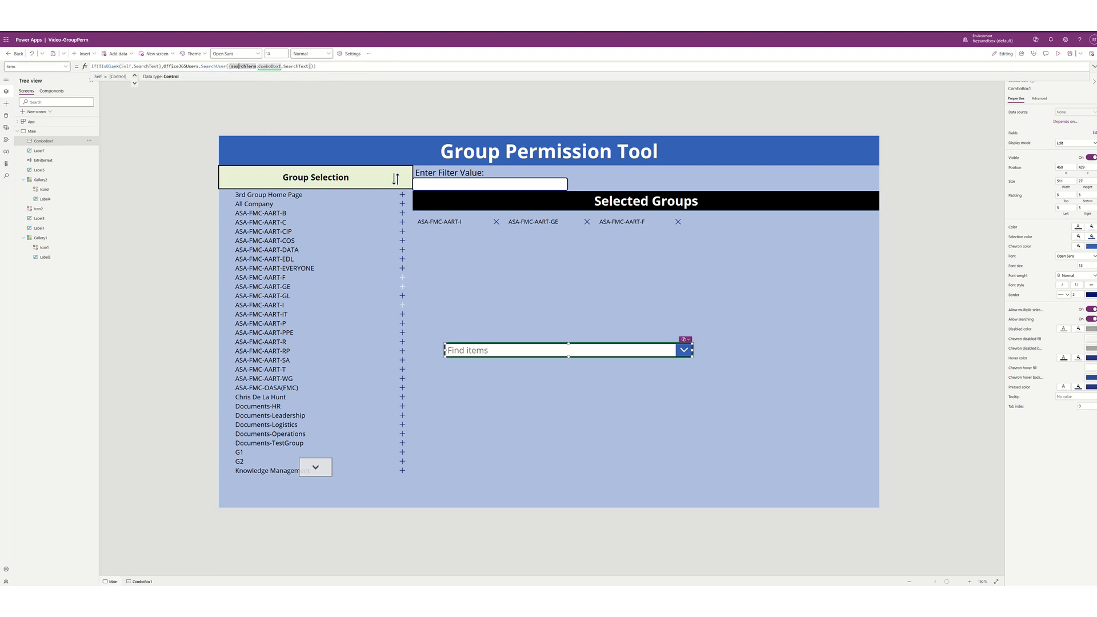
pyautogui.doubleClick(271, 67)
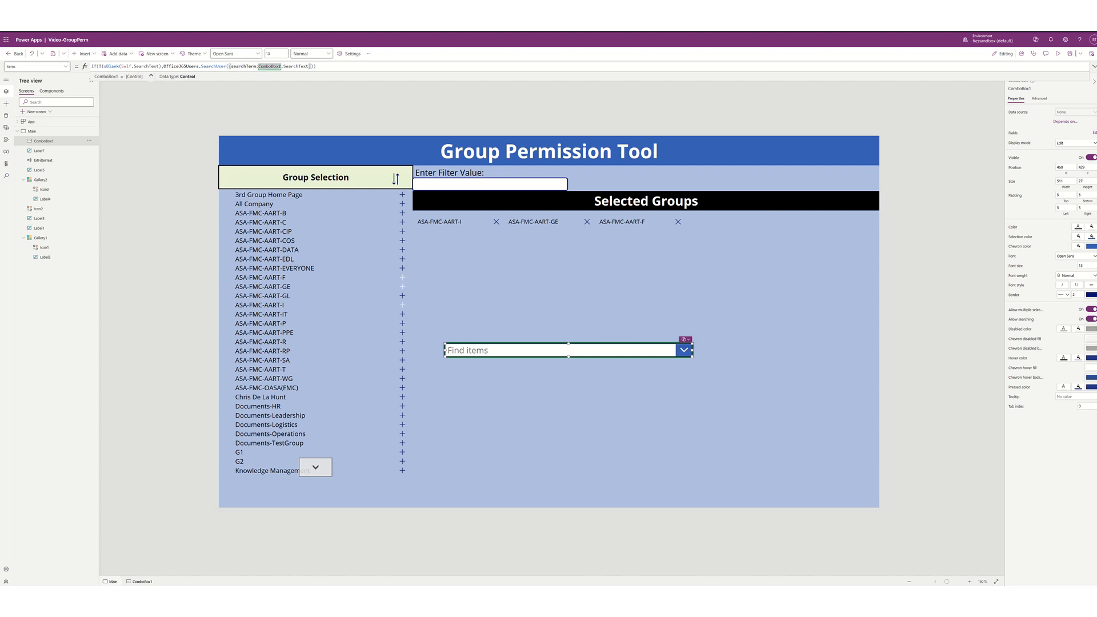
pyautogui.press('Delete')
pyautogui.press('Delete')
pyautogui.press('Delete')
pyautogui.press('Delete')
pyautogui.press('Delete')
pyautogui.press('Delete')
pyautogui.press('Delete')
pyautogui.press('Delete')
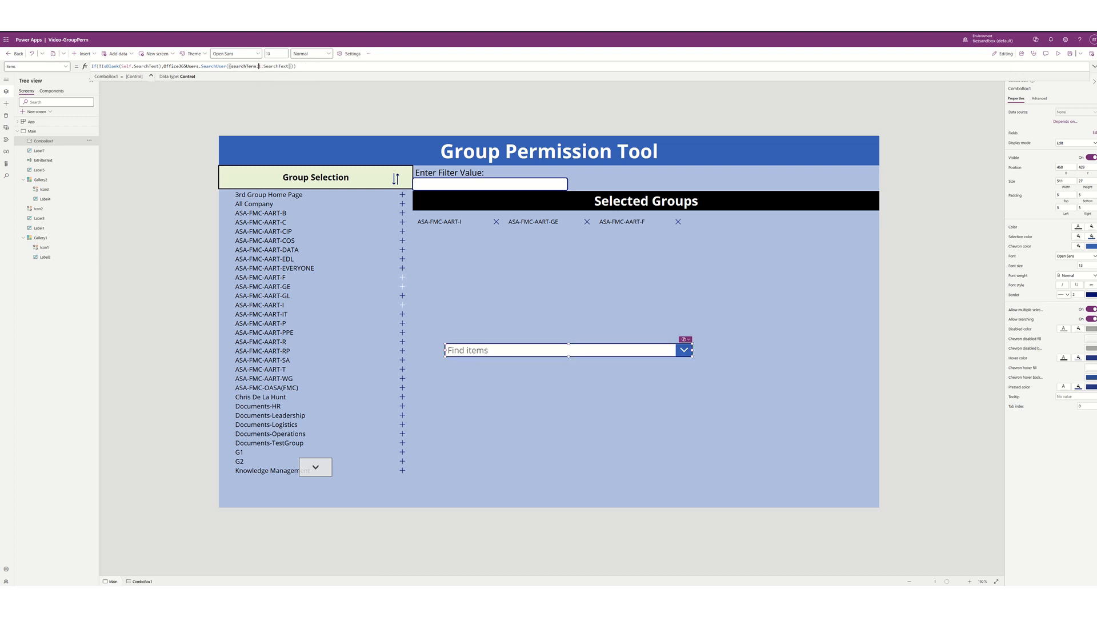
pyautogui.press('Delete')
pyautogui.write('Self')
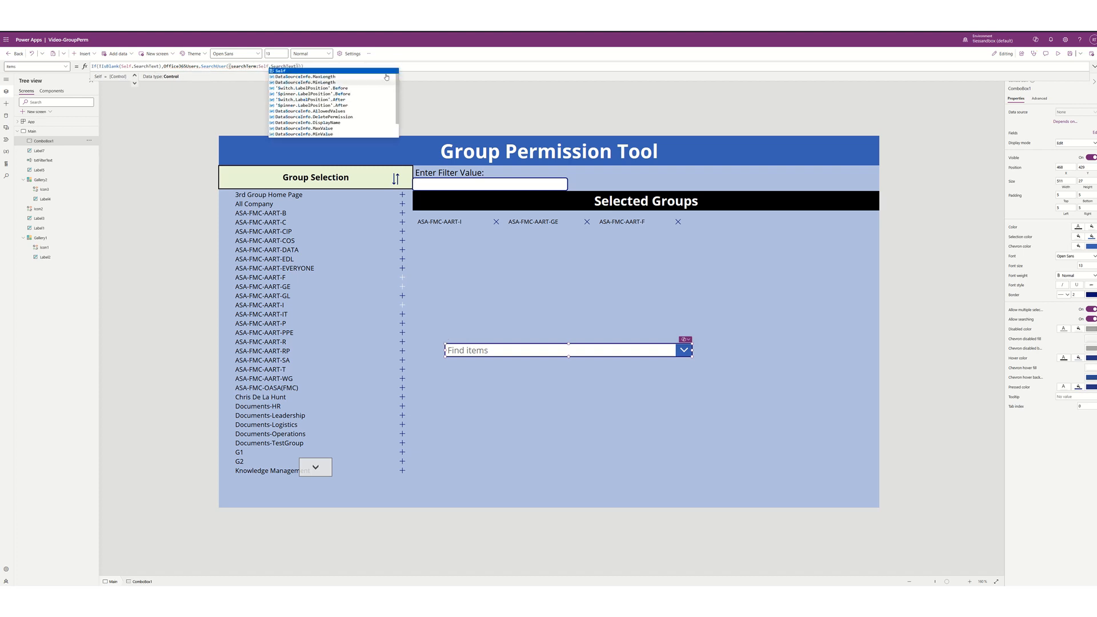
pyautogui.click(411, 67)
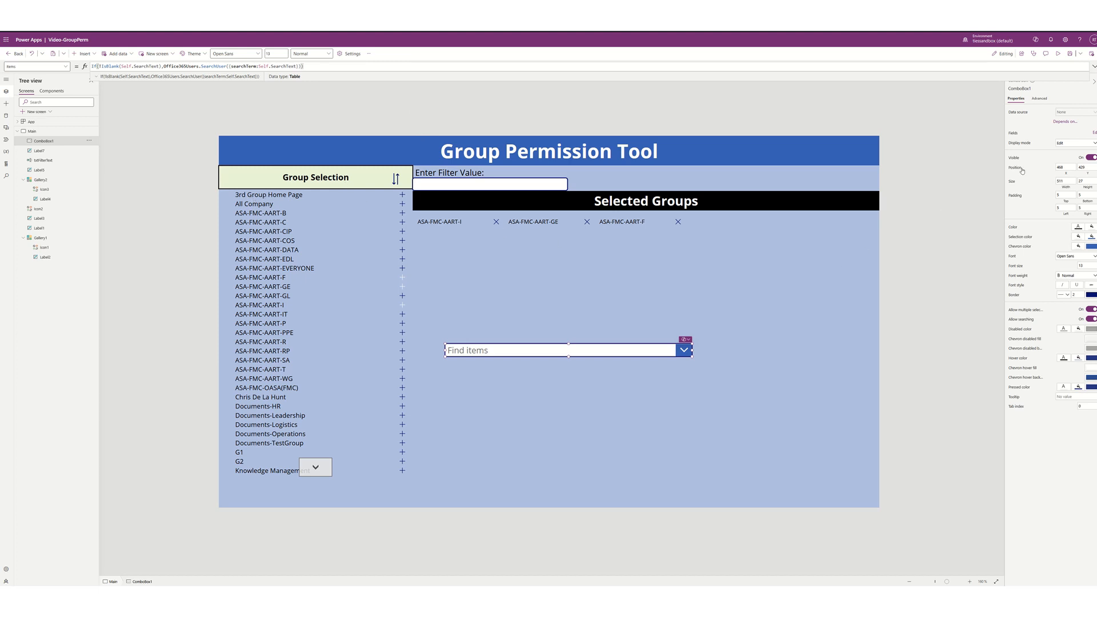
pyautogui.click(1093, 135)
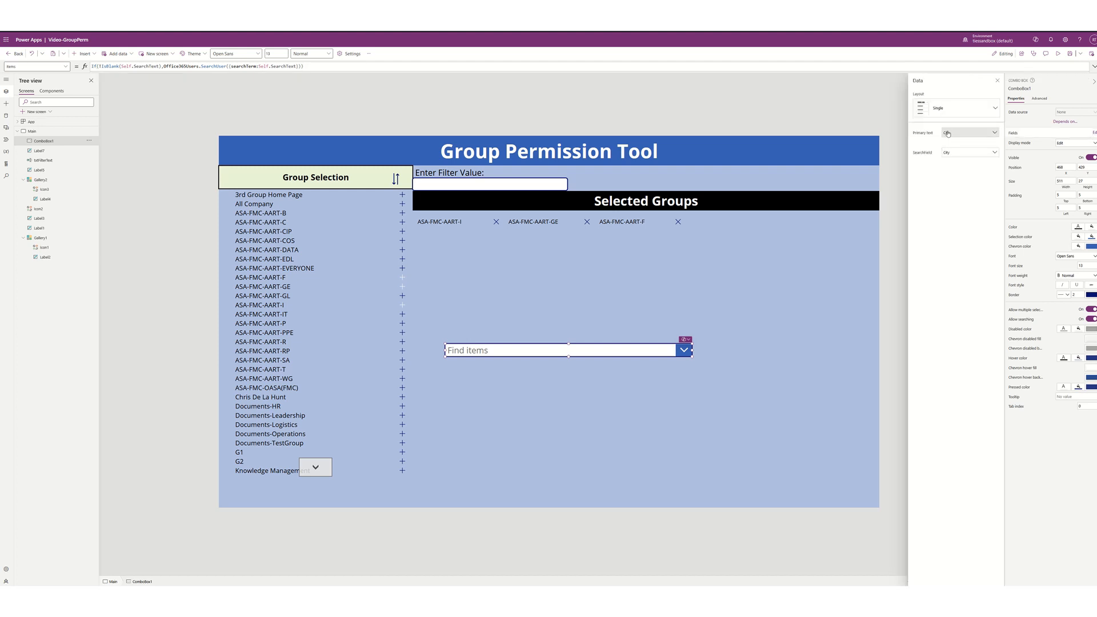
# - Set Primary text and SearchField to DisplayName and turn off Allow multiple selection
pyautogui.click(947, 133)
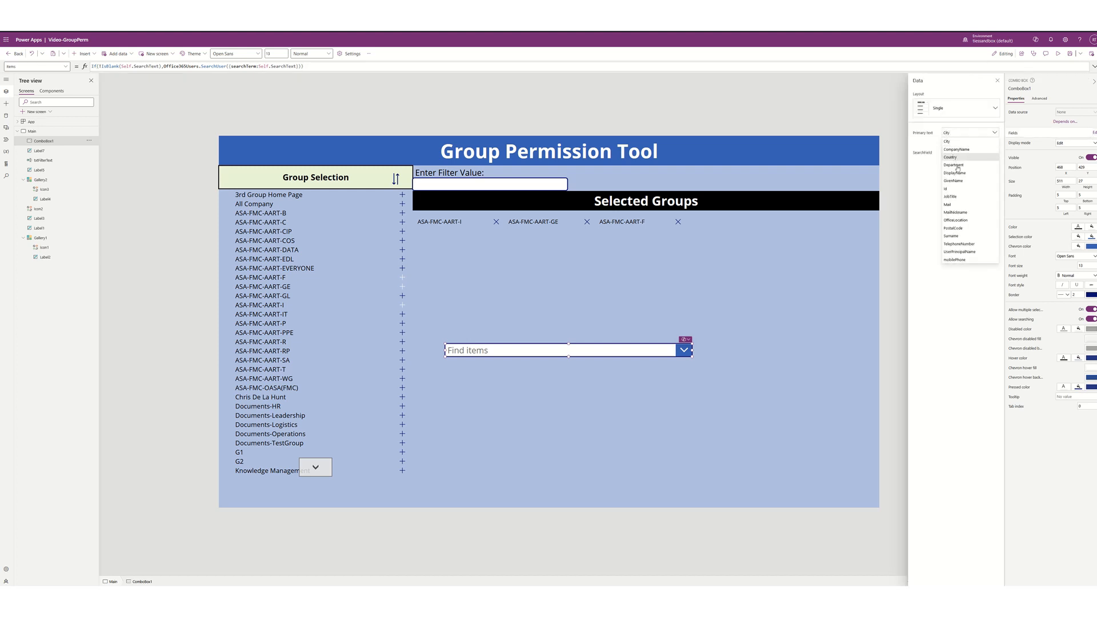
pyautogui.click(957, 173)
pyautogui.click(966, 152)
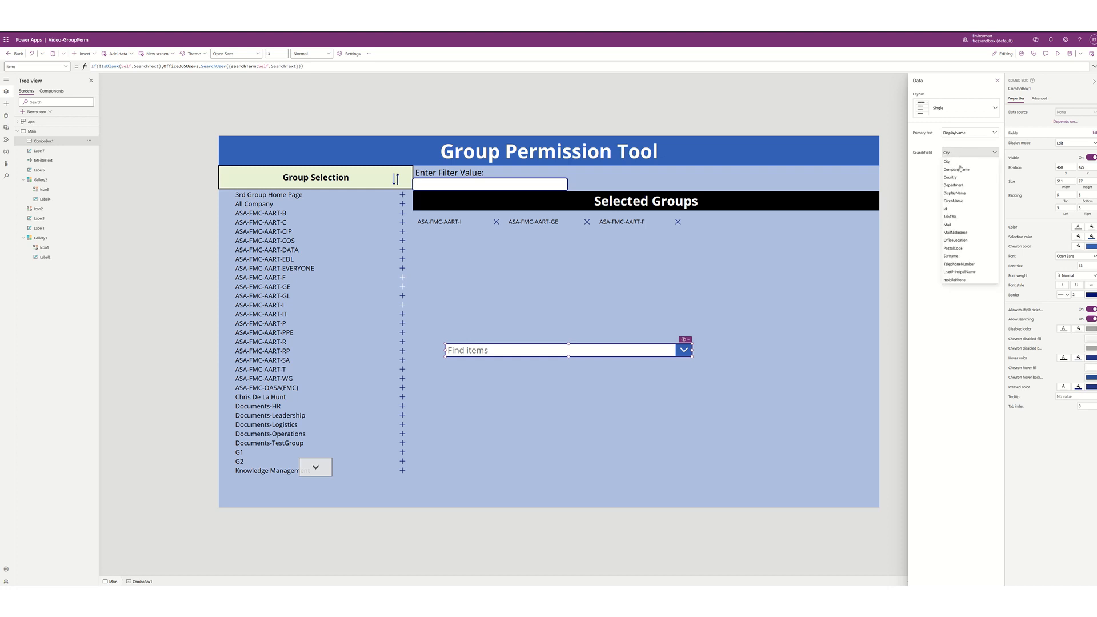
pyautogui.click(960, 193)
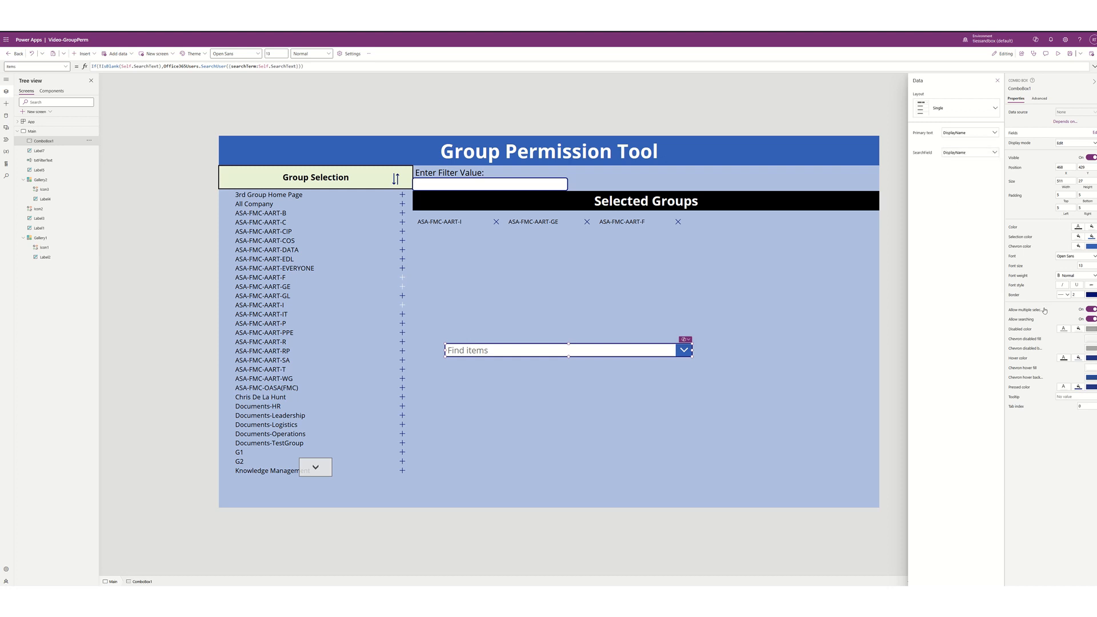
pyautogui.click(1088, 309)
pyautogui.click(1040, 99)
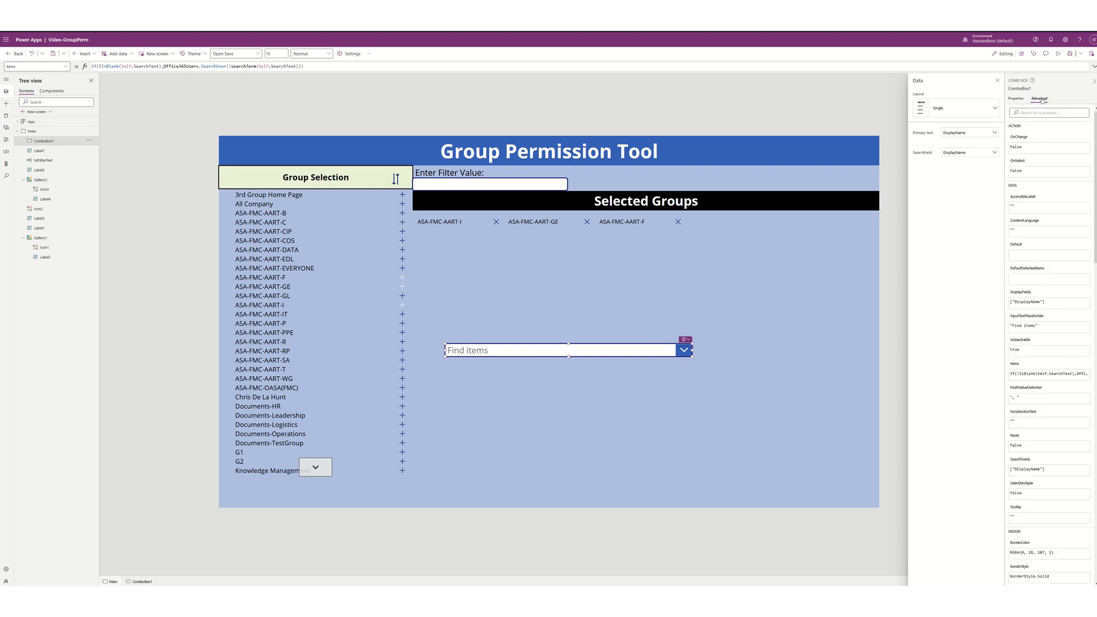
# - Change the combo box's InputTextPlaceholder to "Search for User's Name"
pyautogui.click(1046, 325)
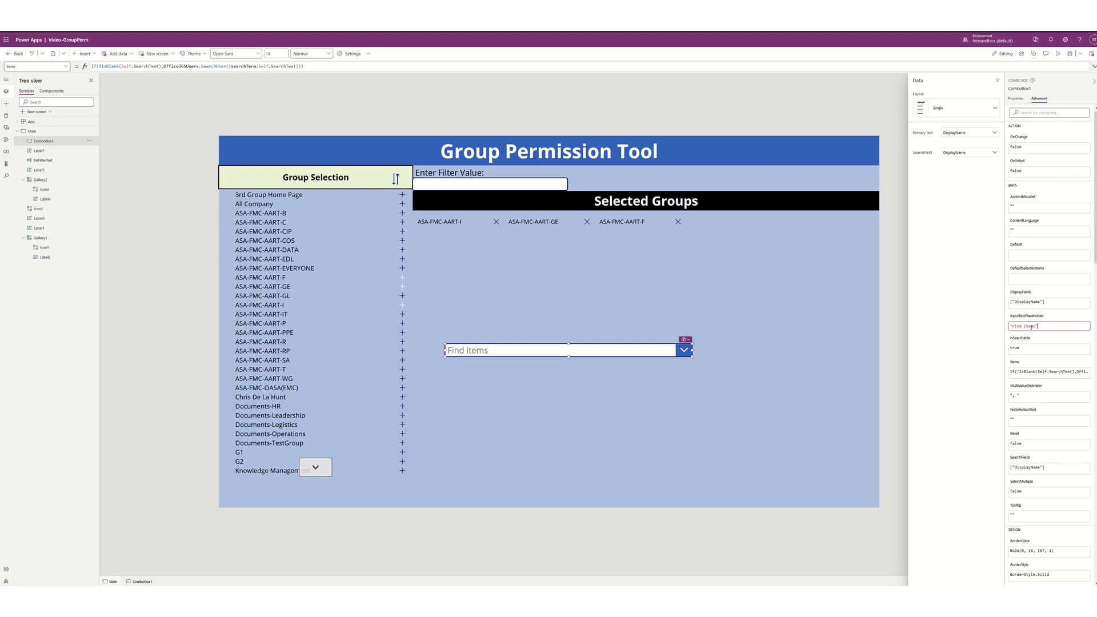
pyautogui.doubleClick(1031, 327)
pyautogui.press('BackSpace')
pyautogui.press('BackSpace')
pyautogui.press('BackSpace')
pyautogui.press('BackSpace')
pyautogui.write("Search for User's Name")
pyautogui.click(84, 53)
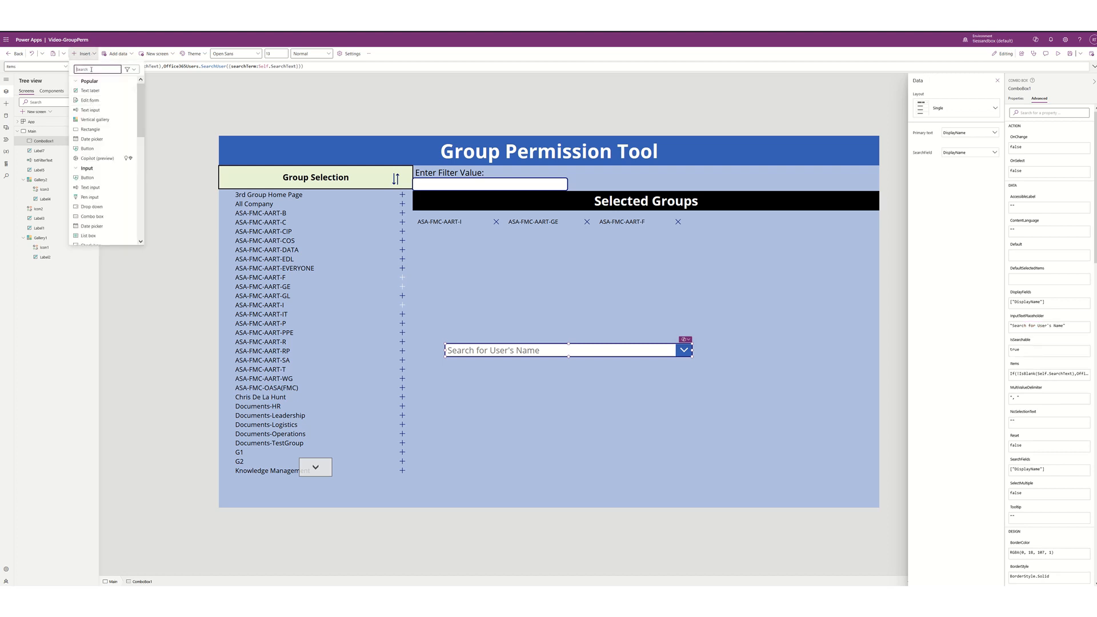
# - Insert the Add user icon and place it just right of the user search box
pyautogui.write('person')
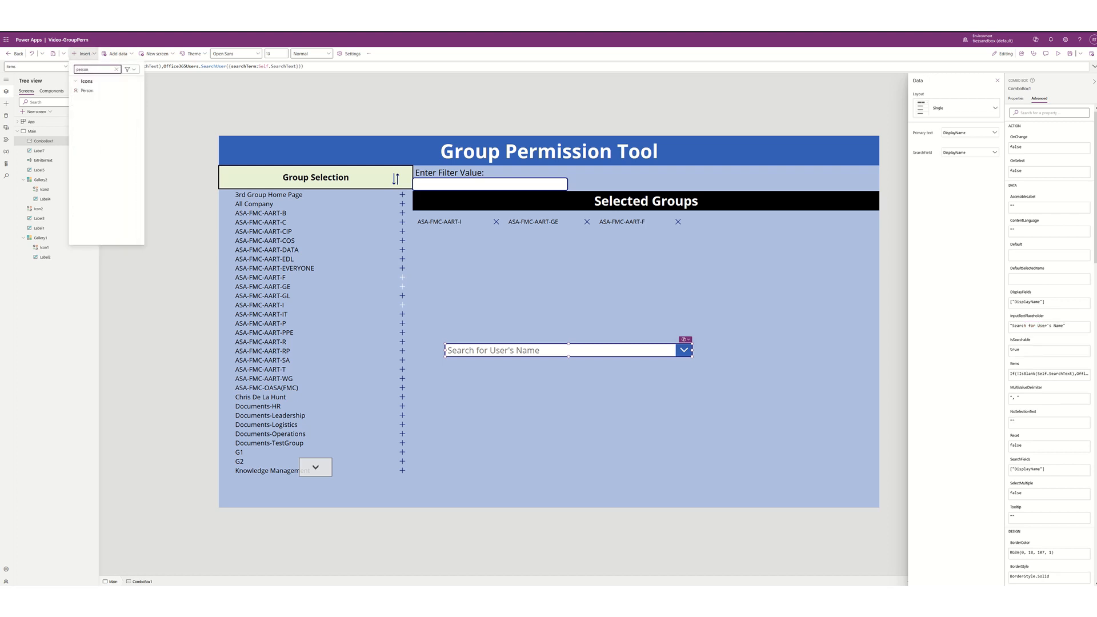
pyautogui.press('BackSpace')
pyautogui.press('BackSpace')
pyautogui.press('BackSpace')
pyautogui.press('BackSpace')
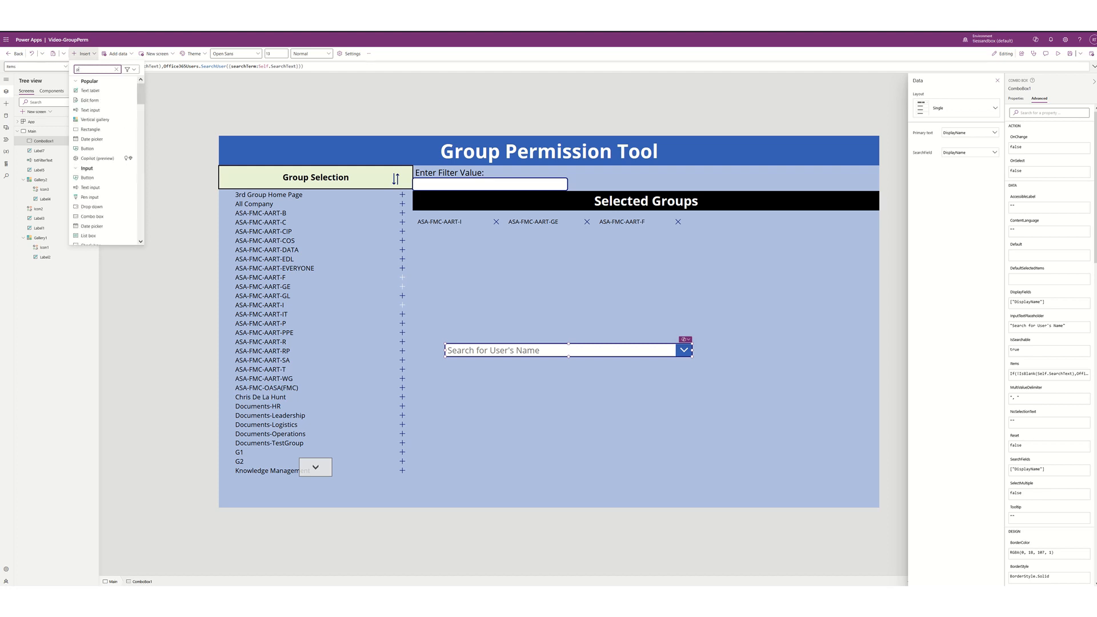
pyautogui.write('add')
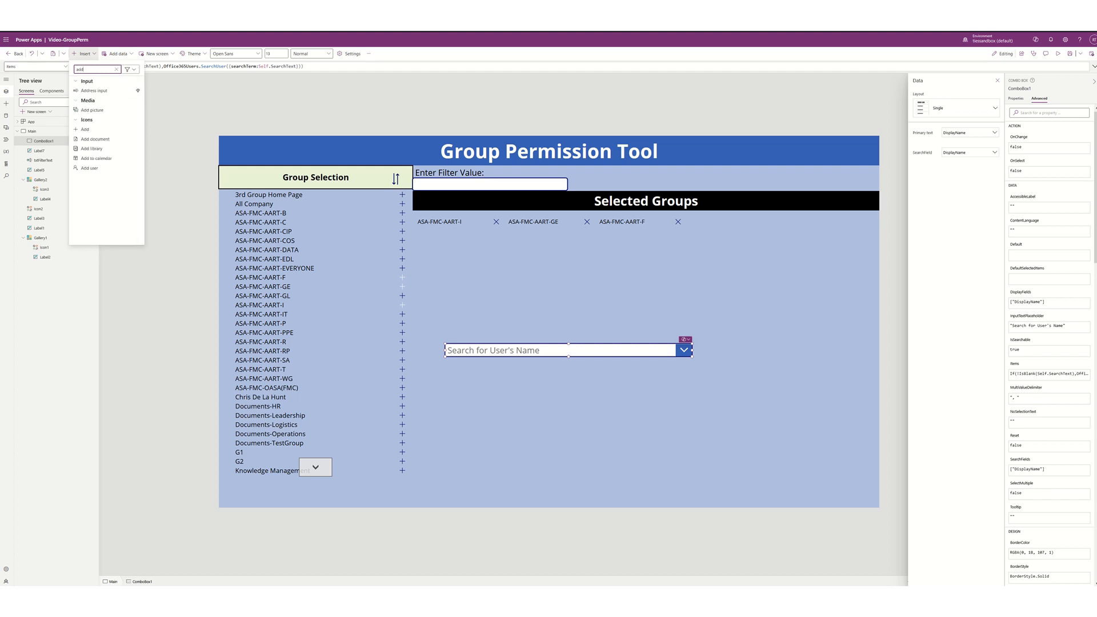
pyautogui.click(86, 170)
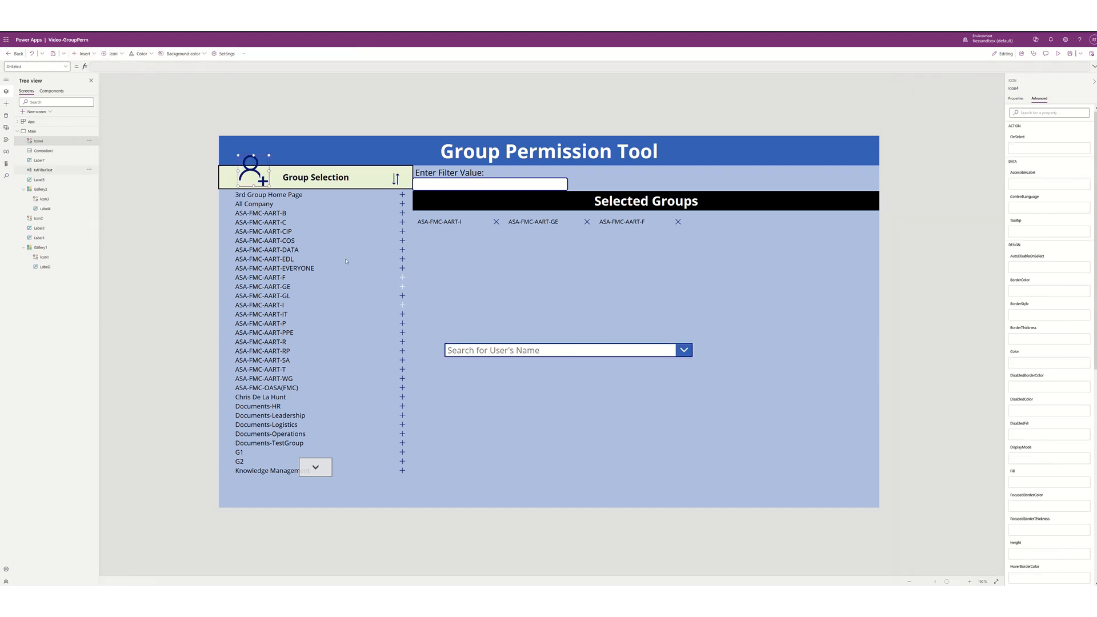
pyautogui.moveTo(261, 182); pyautogui.dragTo(709, 354)
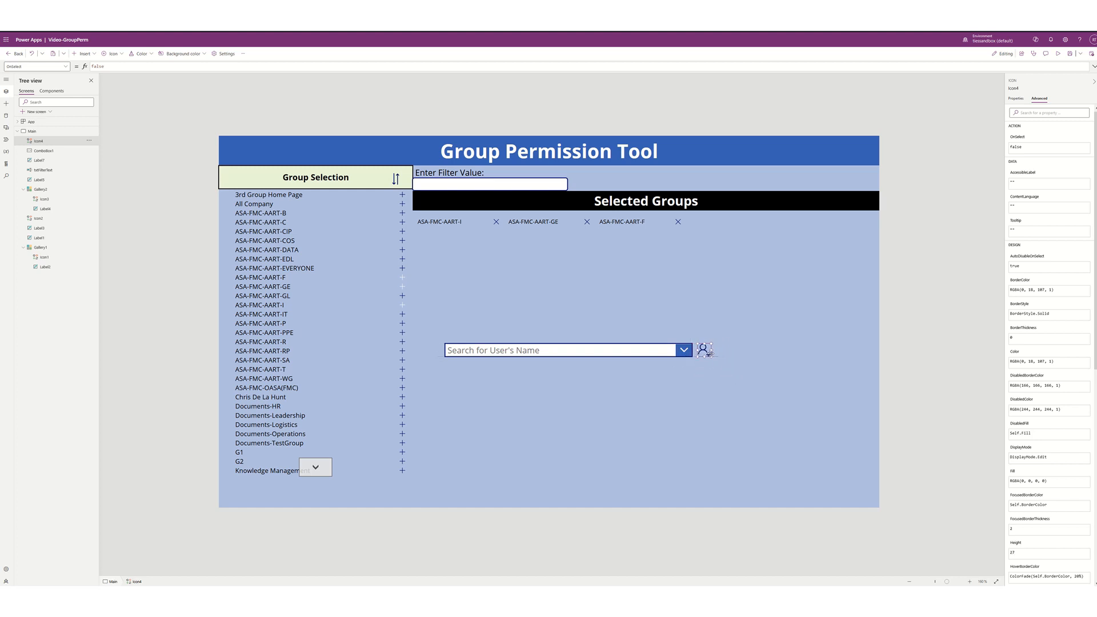
pyautogui.click(746, 318)
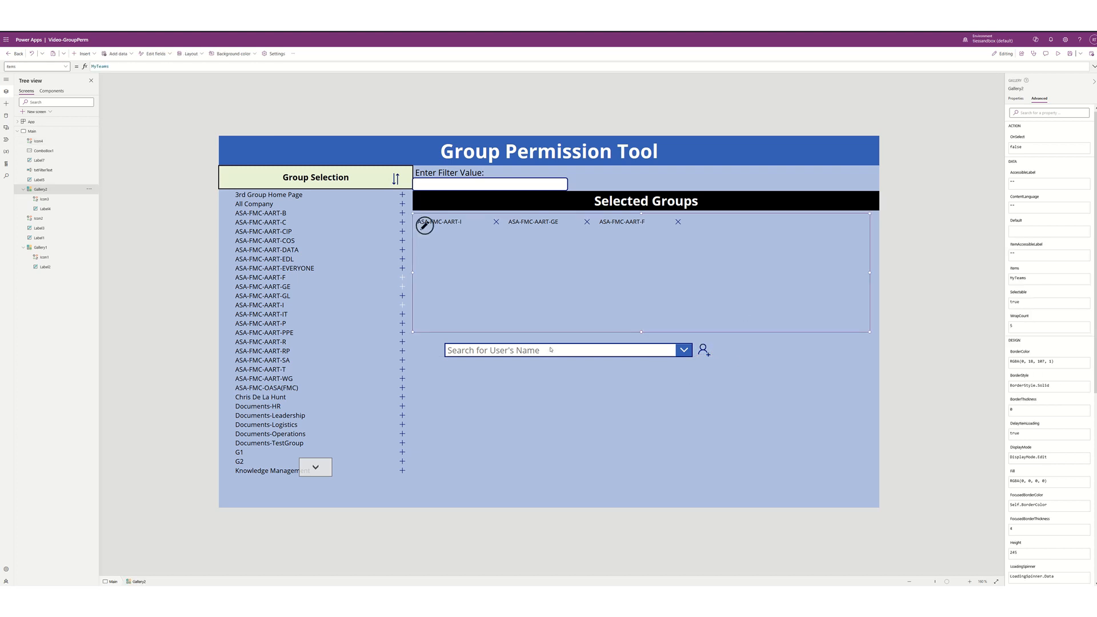
# - Paste the ForAll Collect(colUsers...) formula into the add-user icon's OnSelect
pyautogui.click(703, 351)
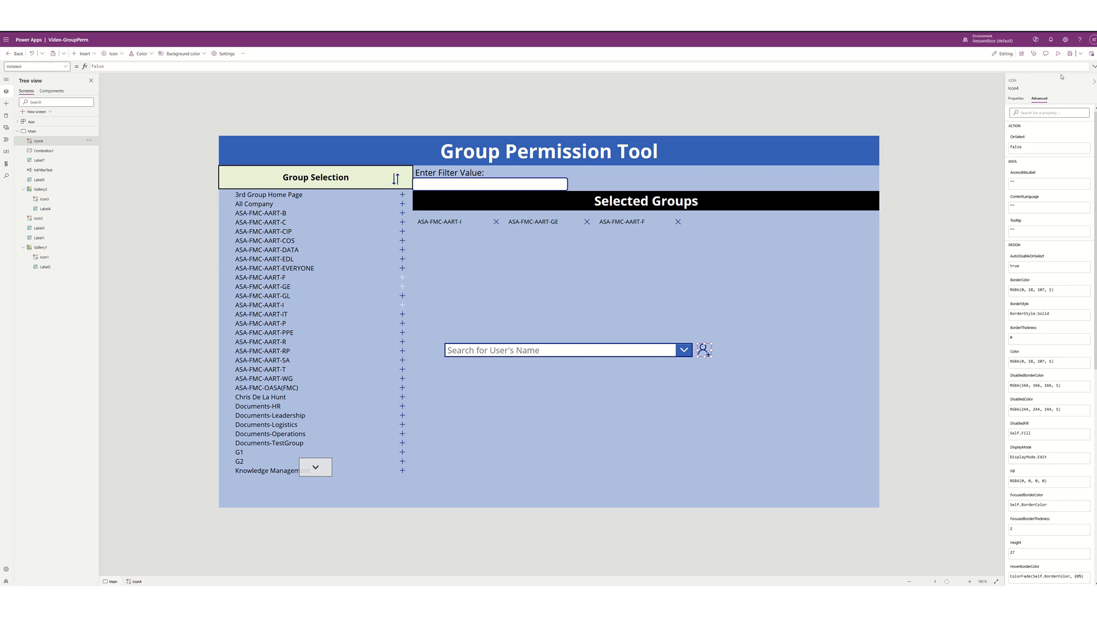
pyautogui.click(1094, 68)
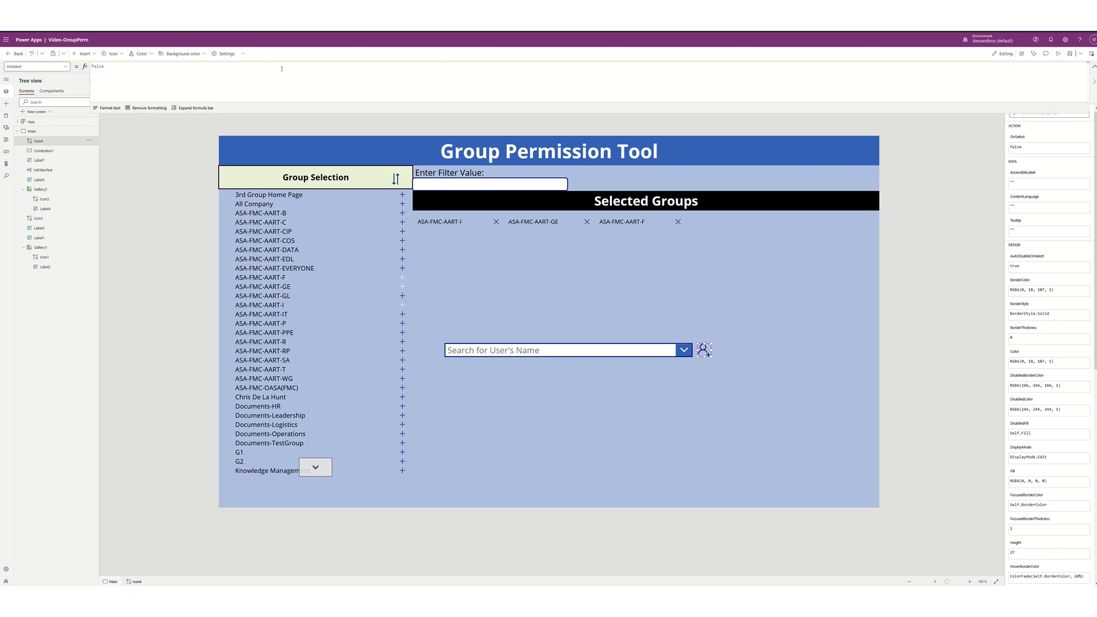
pyautogui.click(258, 70)
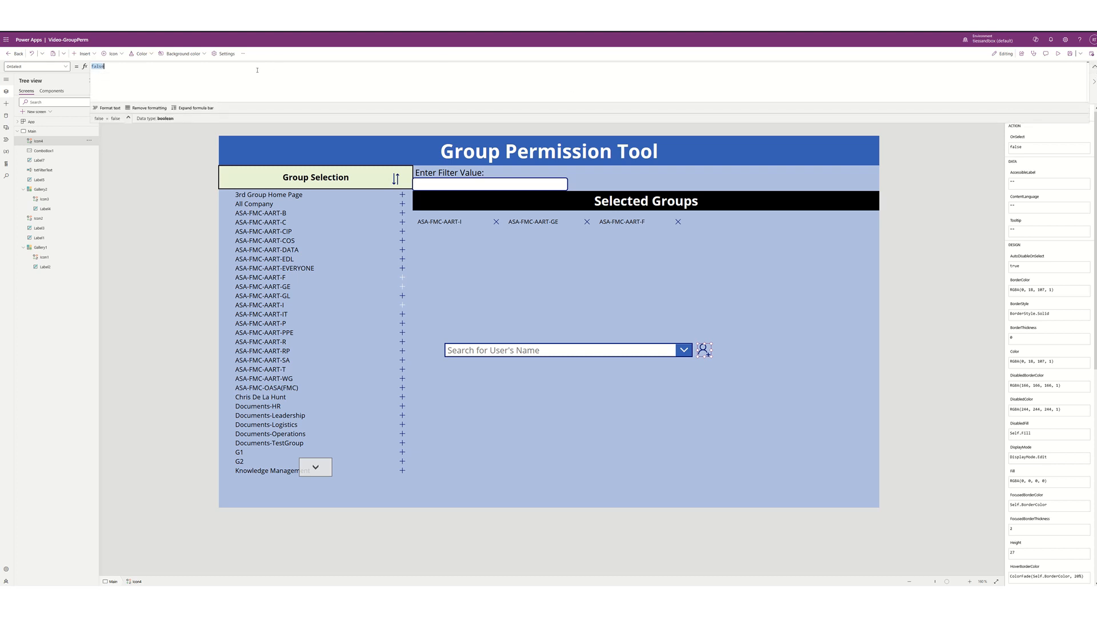
pyautogui.hotkey('ctrl', 'v')
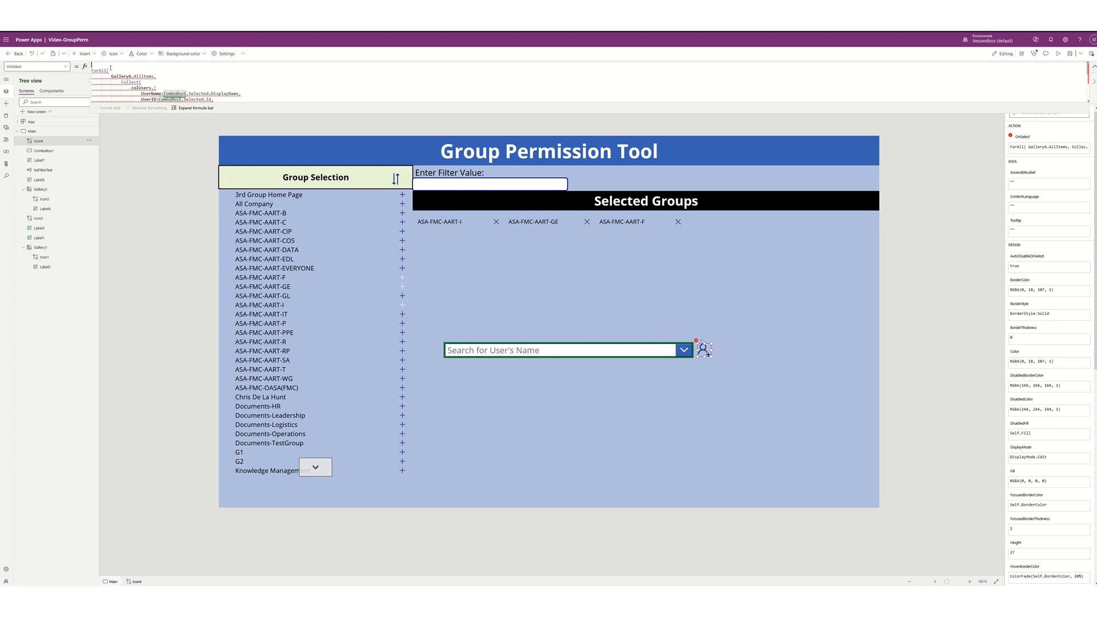
pyautogui.scroll(-1, 111, 68)
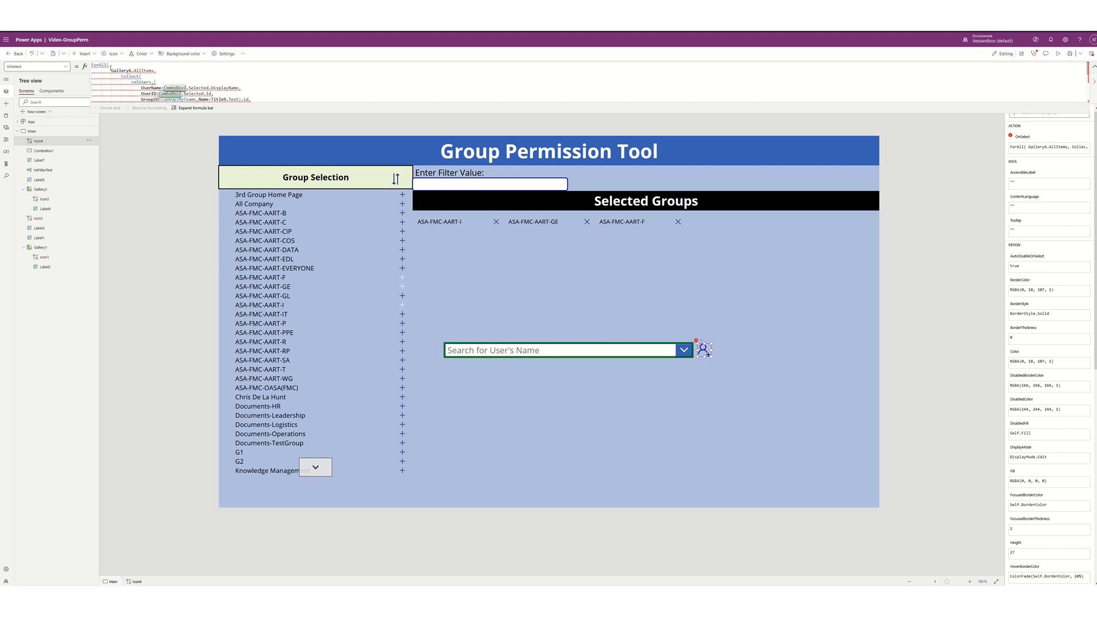
# - Change the formula's Gallery6 reference to Gallery2, the Selected Groups gallery
pyautogui.moveTo(112, 70)
pyautogui.click(471, 250)
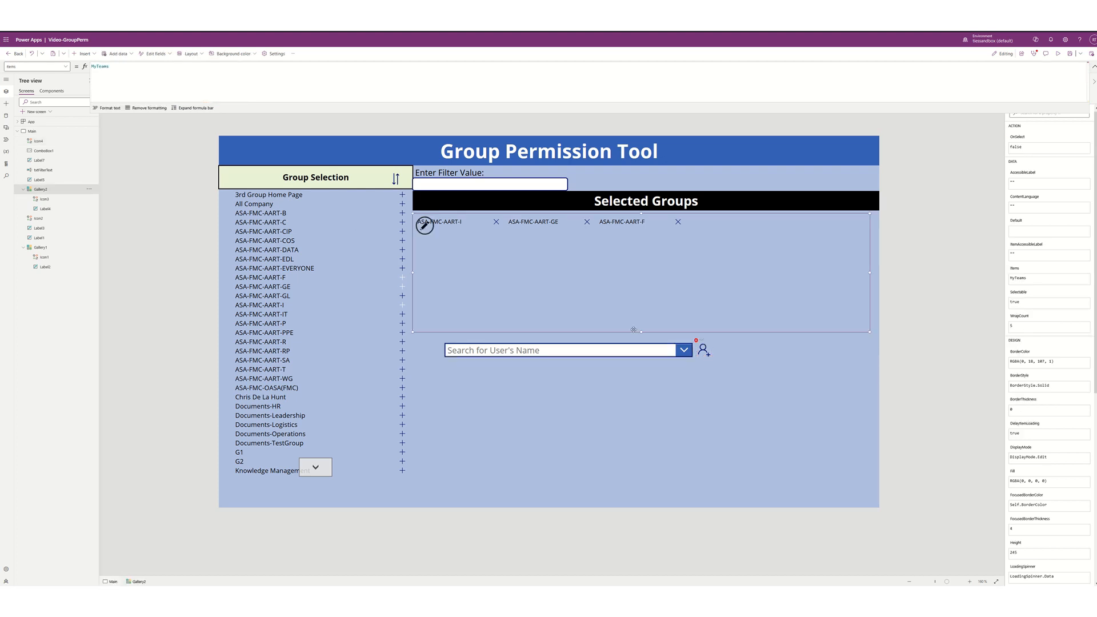
pyautogui.click(38, 140)
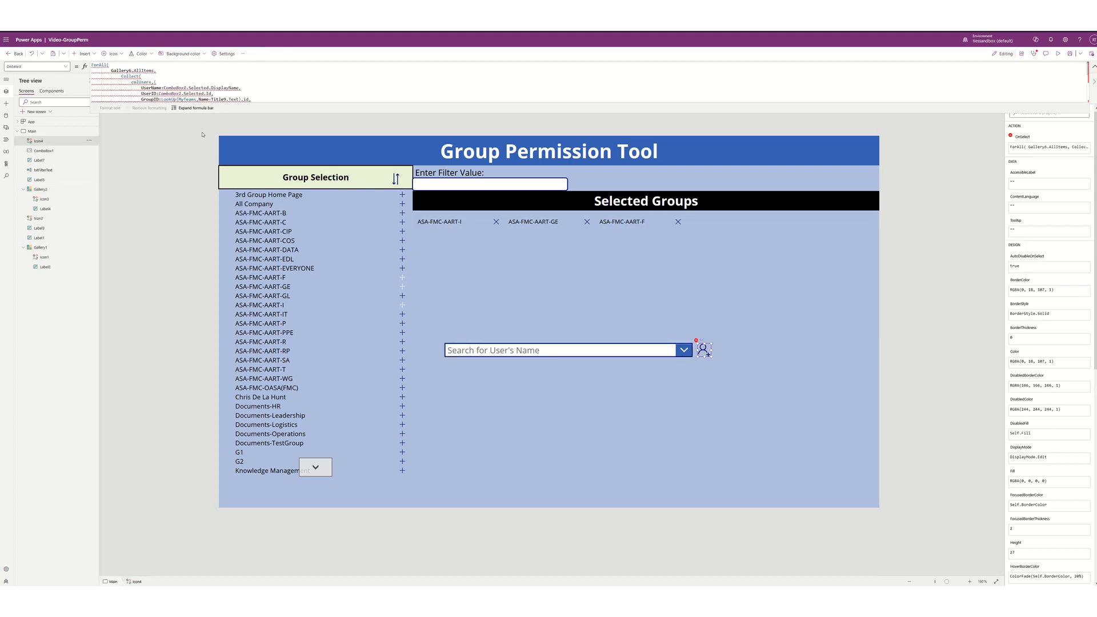
pyautogui.click(131, 69)
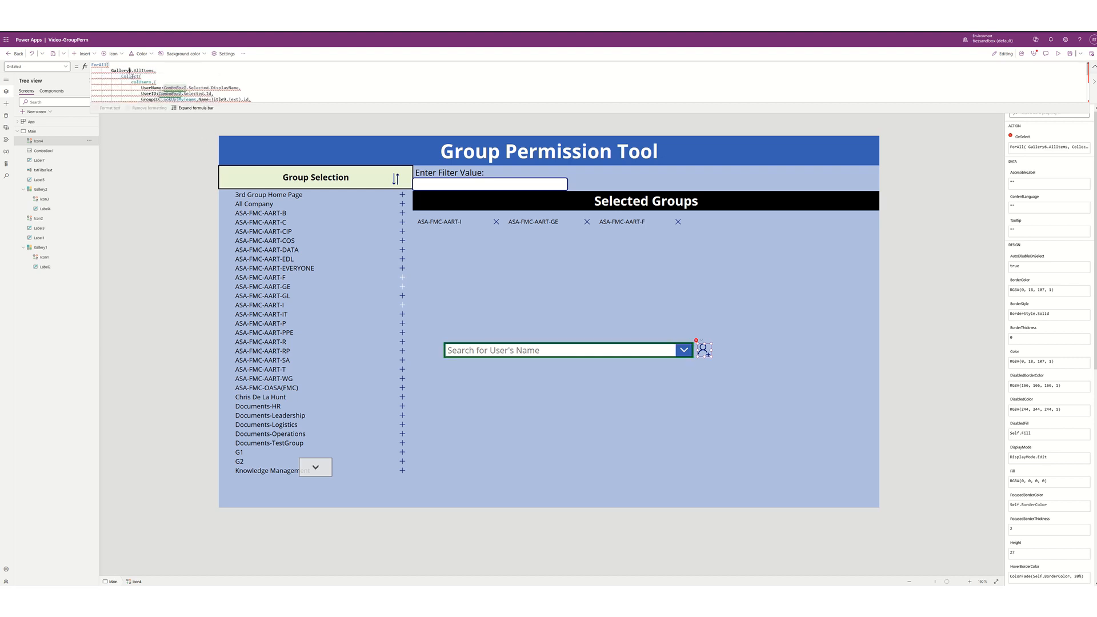
pyautogui.press('BackSpace')
pyautogui.write('2')
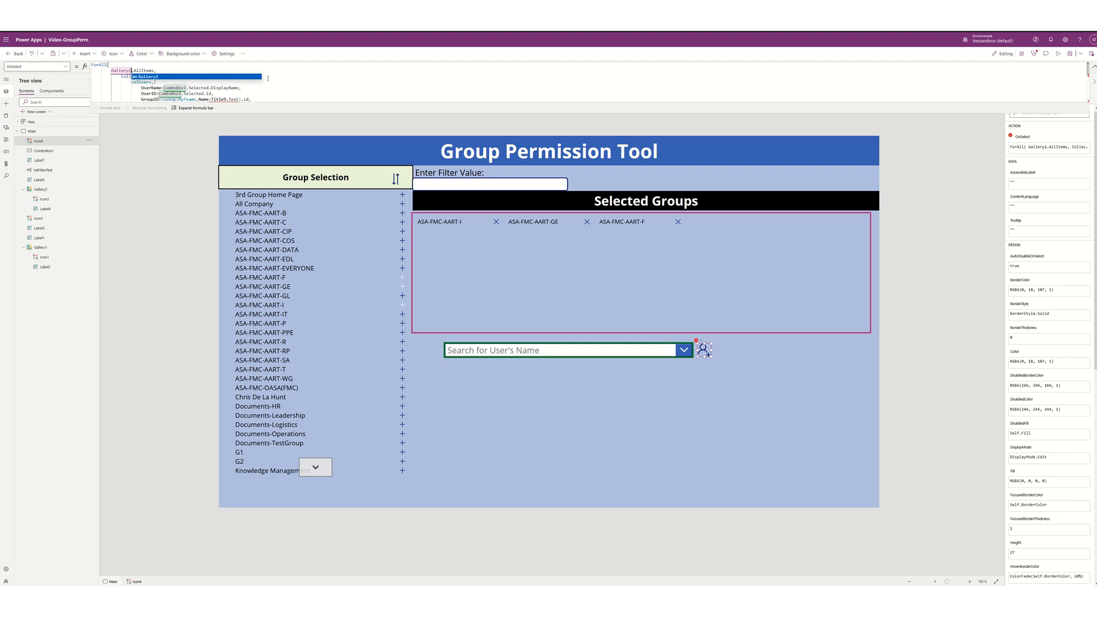
pyautogui.click(314, 87)
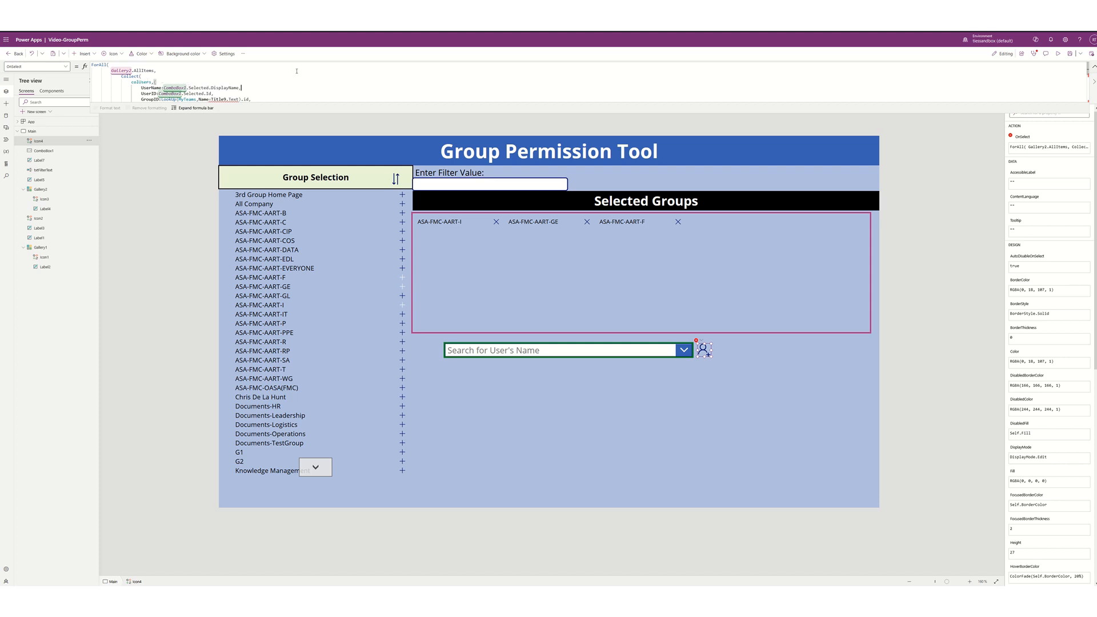
pyautogui.scroll(-2, 297, 71)
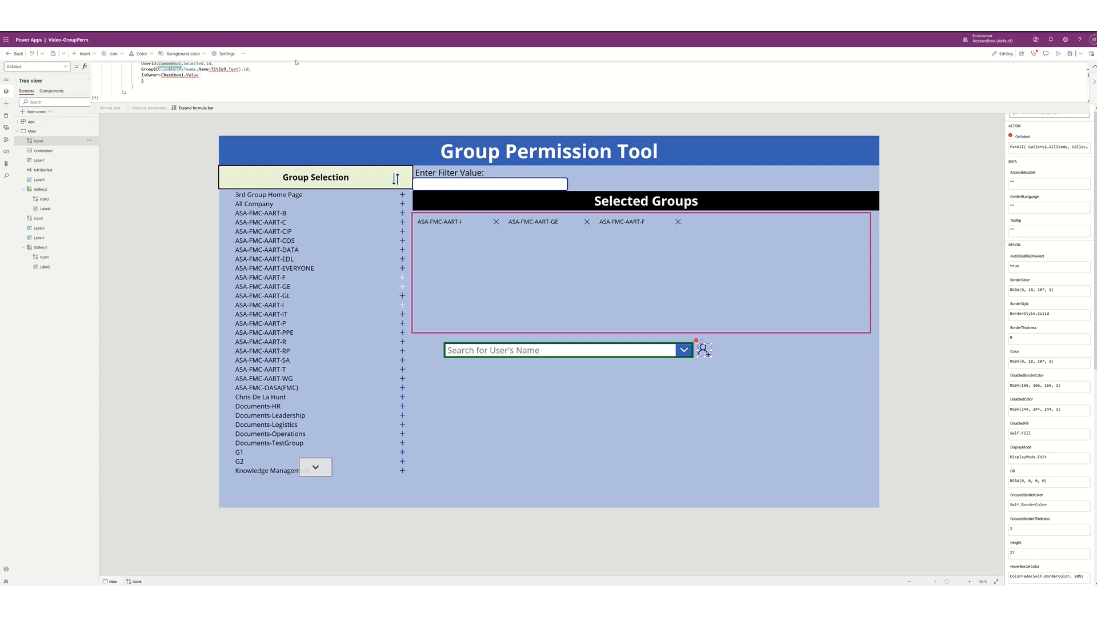
pyautogui.scroll(1, 303, 80)
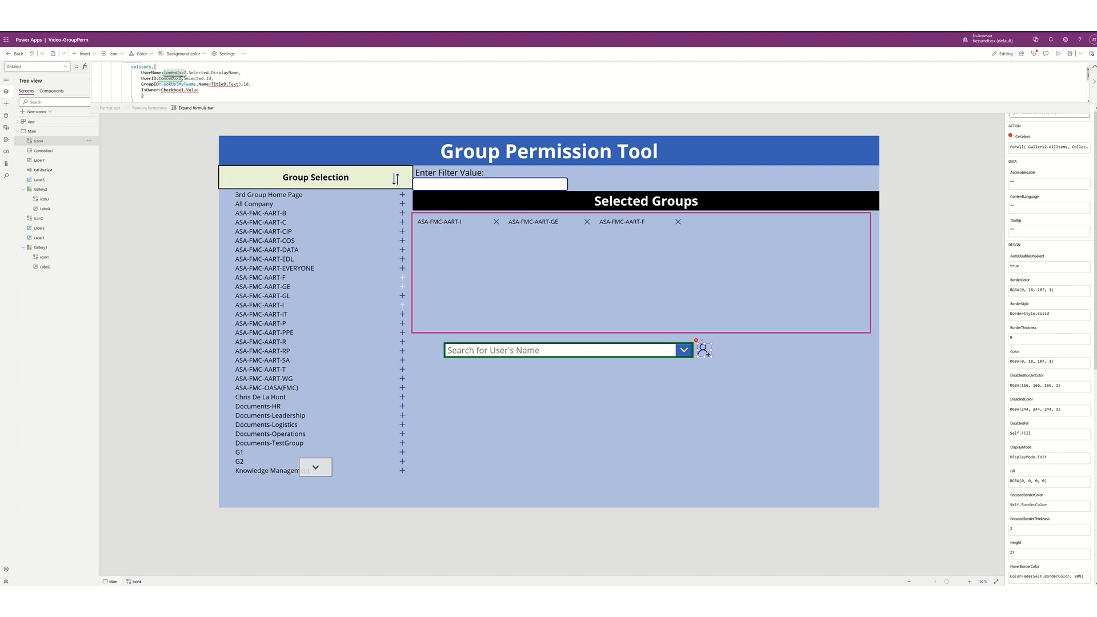
# - Rename the user search combo box to cbUserName
pyautogui.click(521, 352)
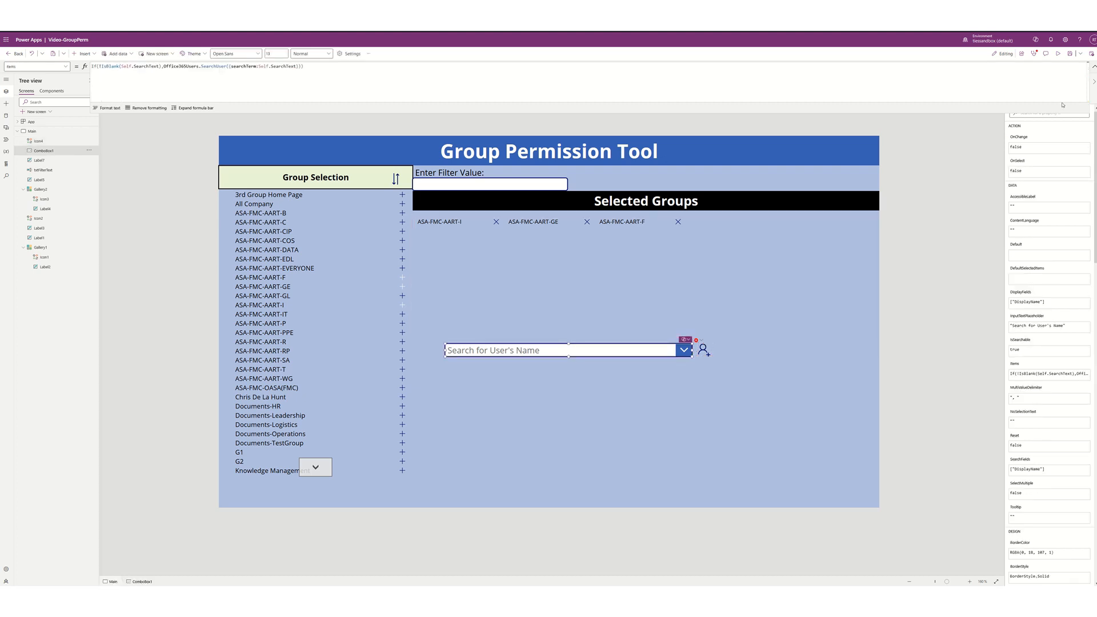
pyautogui.click(1094, 67)
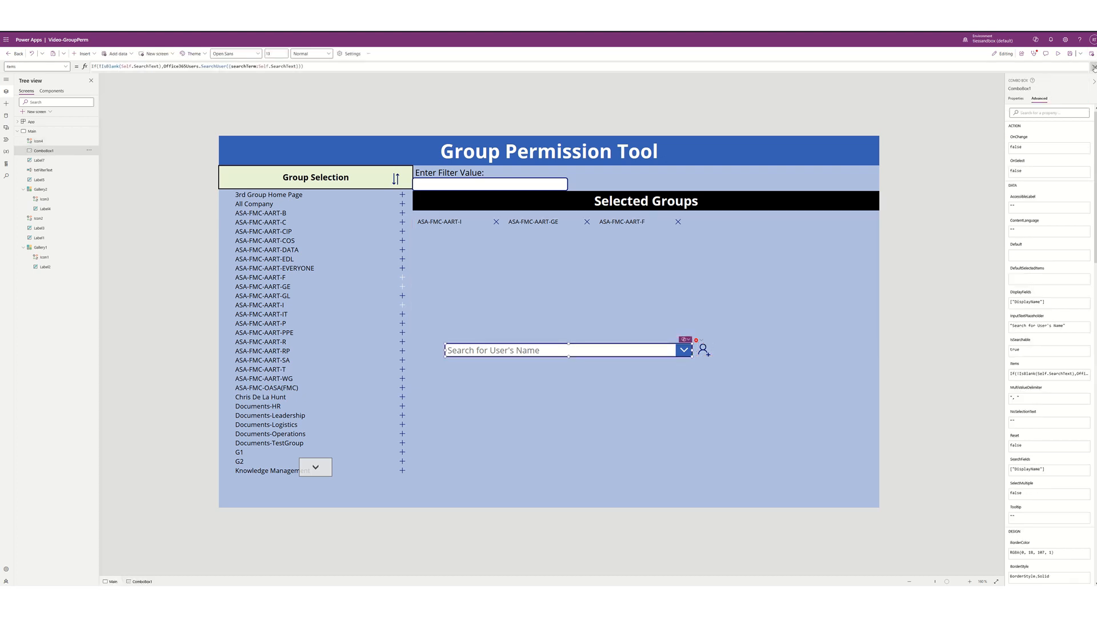
pyautogui.click(1019, 89)
pyautogui.write('db')
pyautogui.press('Return')
pyautogui.click(1024, 88)
# - Review the add-user icon's full OnSelect formula and select the Selected Groups name label
pyautogui.click(703, 351)
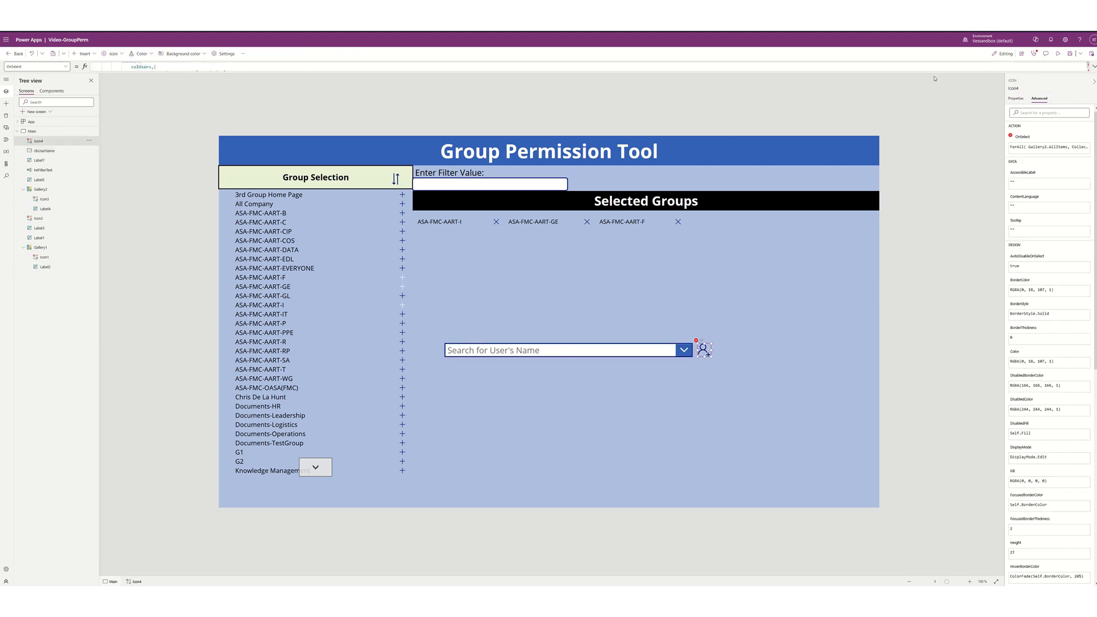
pyautogui.click(1093, 66)
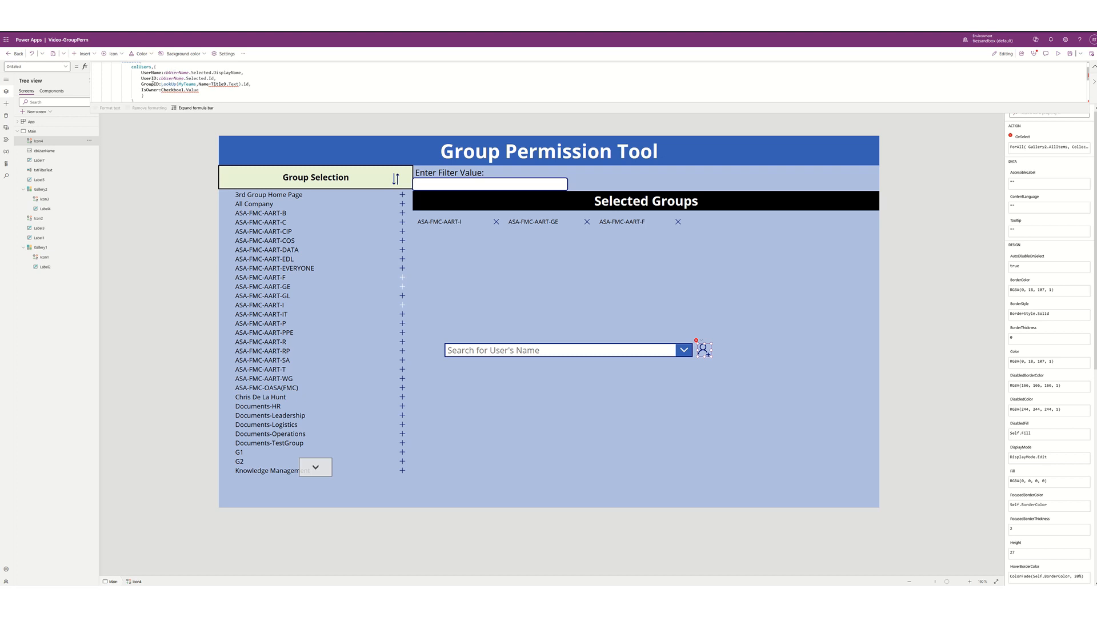
pyautogui.moveTo(224, 83)
pyautogui.click(450, 223)
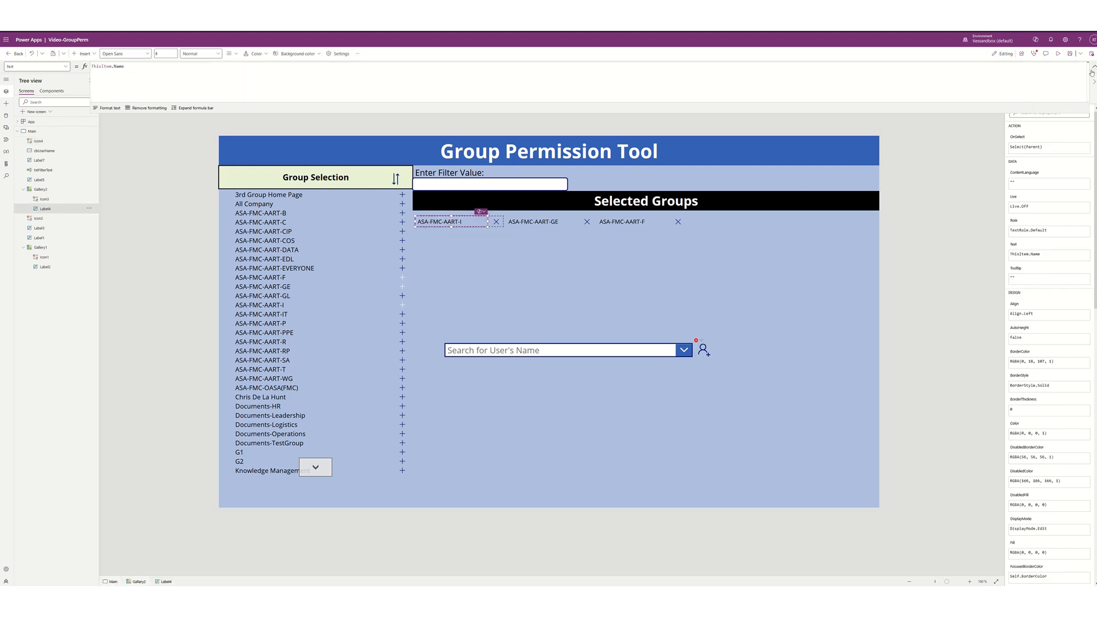
# - Rename the group name label Label4 to txtGroupName
pyautogui.click(1094, 66)
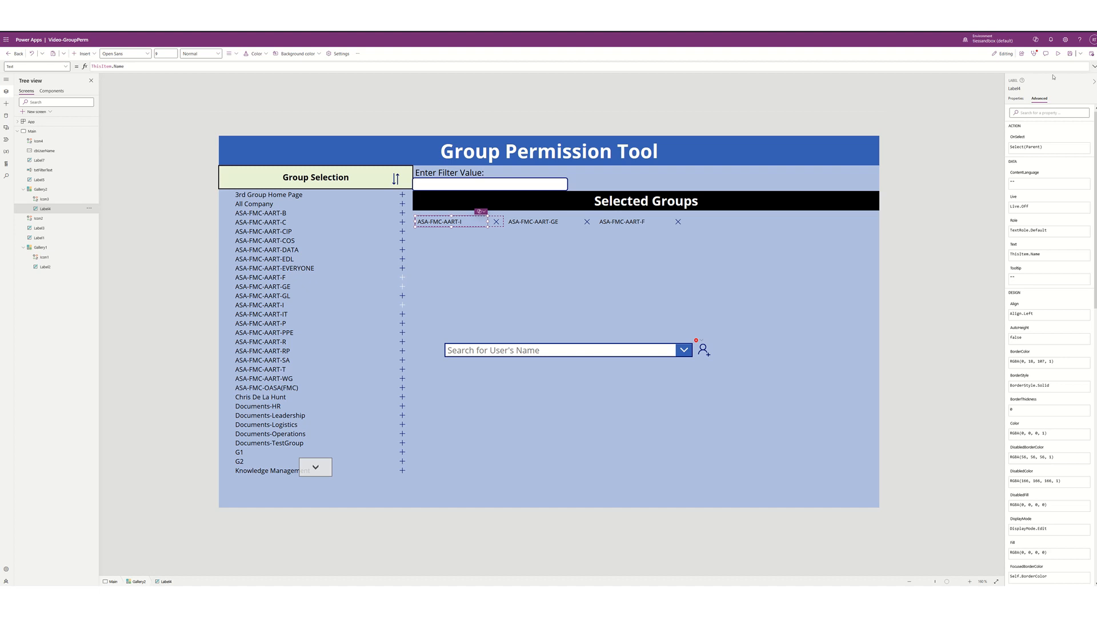
pyautogui.click(1014, 88)
pyautogui.write('l')
pyautogui.press('Return')
# - In the add-user icon's OnSelect formula, replace the invalid Title9 reference with txtGroupName
pyautogui.click(704, 351)
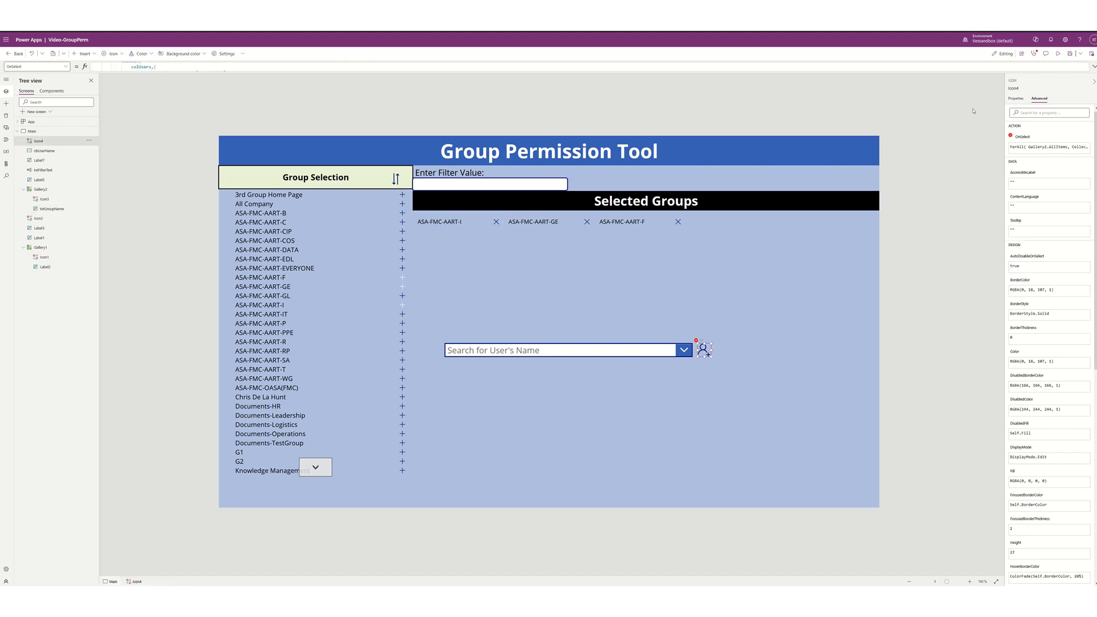
pyautogui.click(1093, 68)
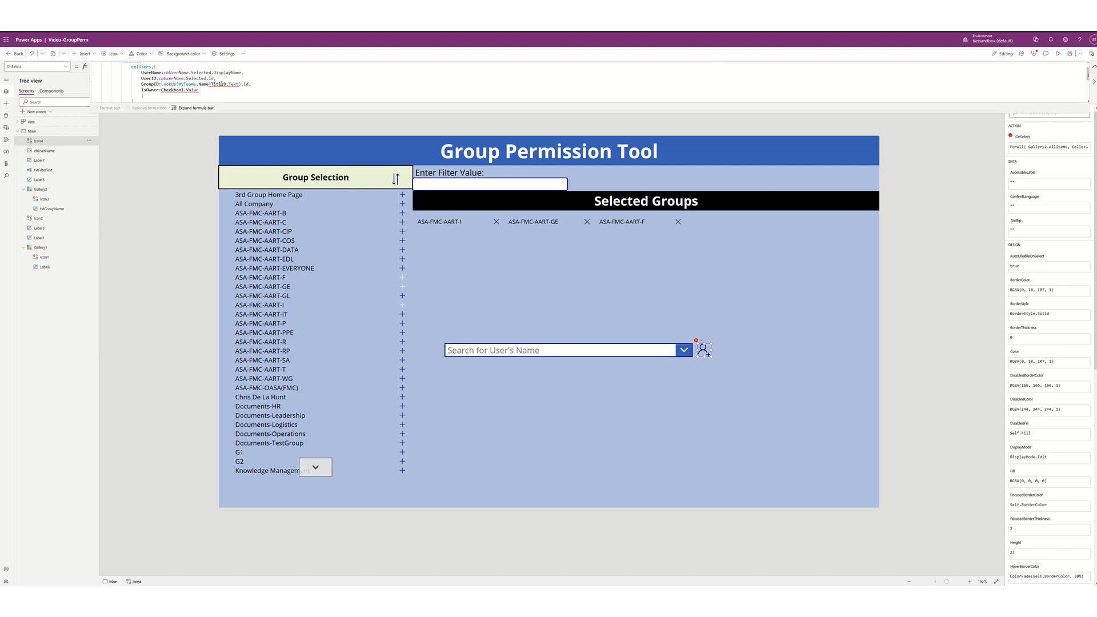
pyautogui.doubleClick(220, 84)
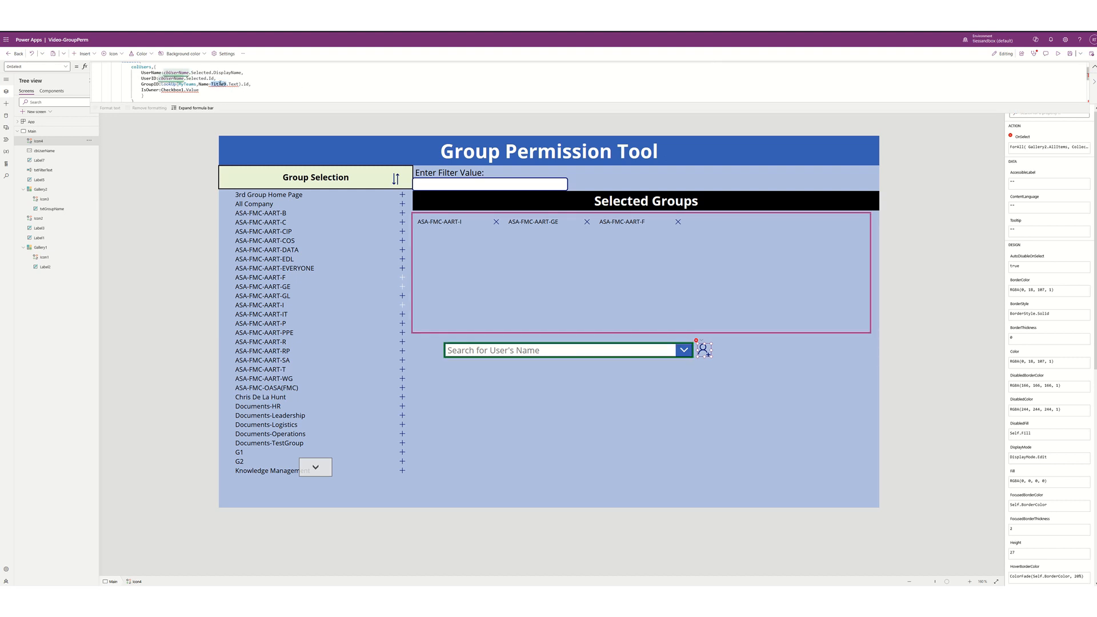
pyautogui.write('txtgroup')
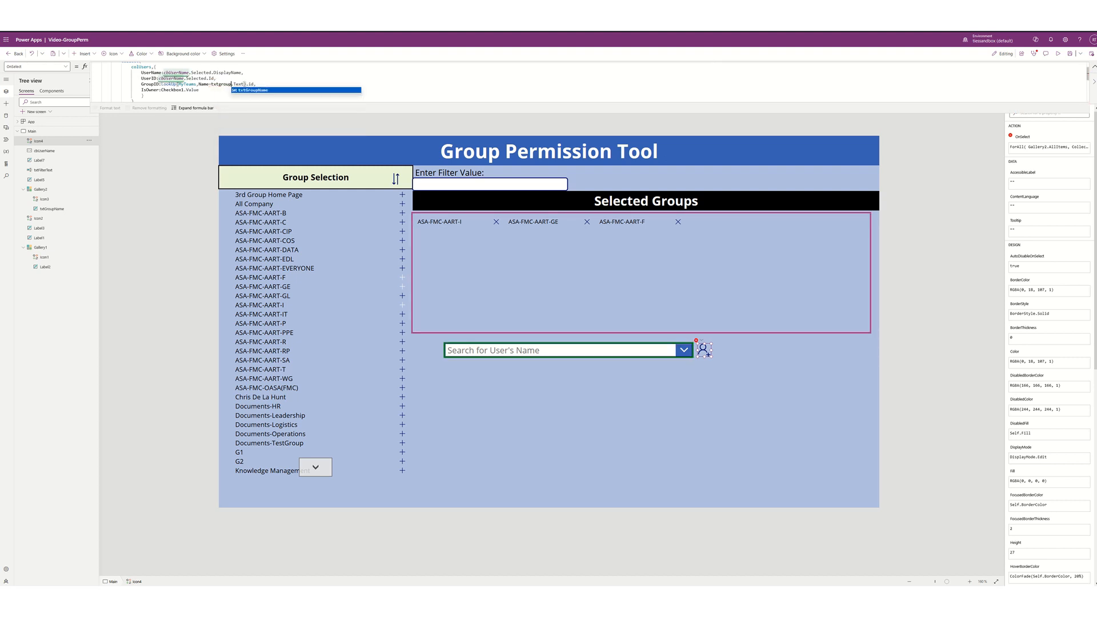
pyautogui.press('Tab')
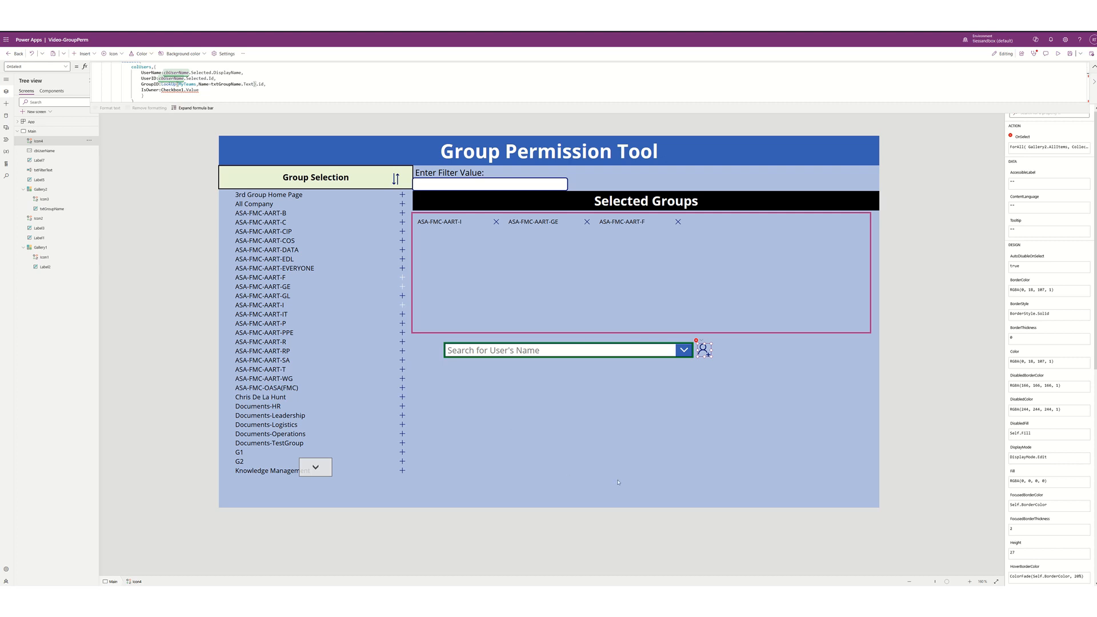
pyautogui.click(455, 375)
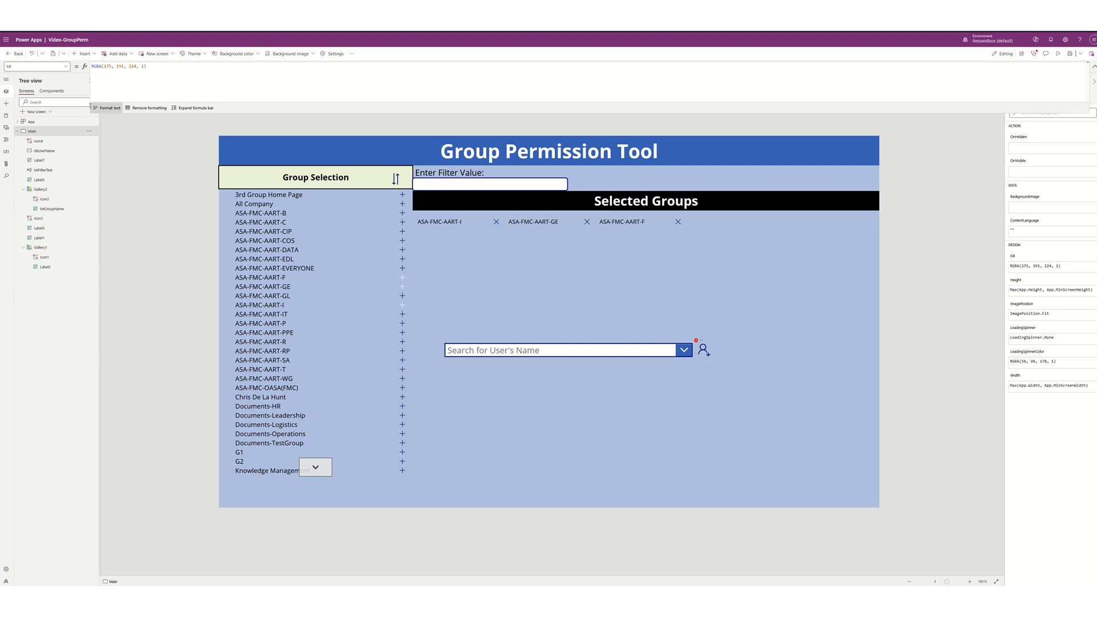
# - Insert a Checkbox control and place it just below the Search for User's Name box, slightly shorter
pyautogui.click(91, 56)
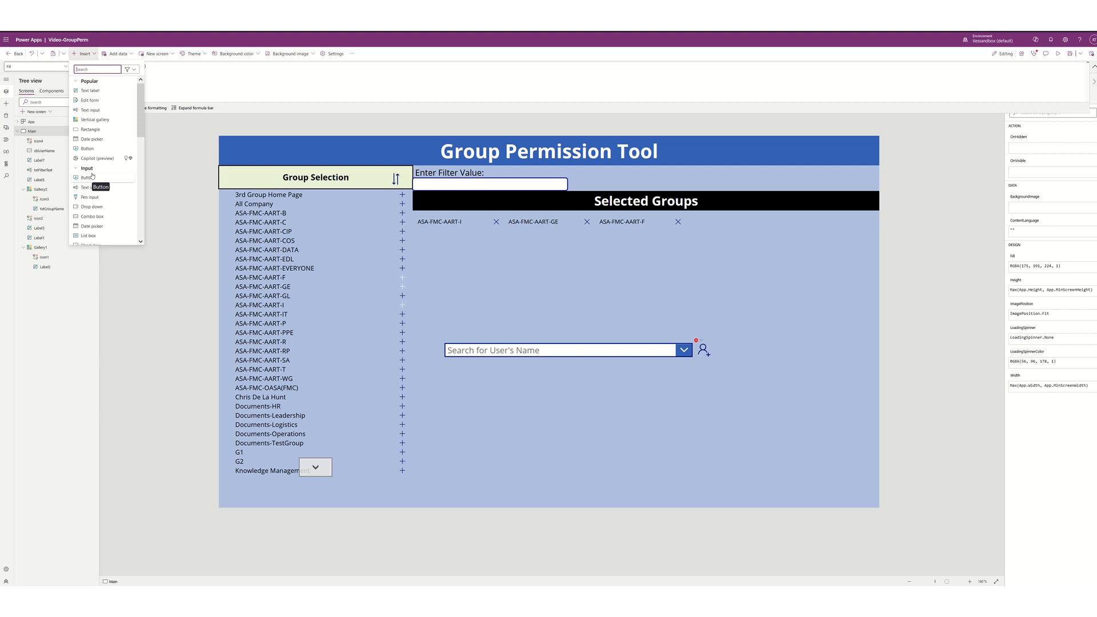
pyautogui.scroll(-1, 92, 175)
pyautogui.scroll(-1, 92, 176)
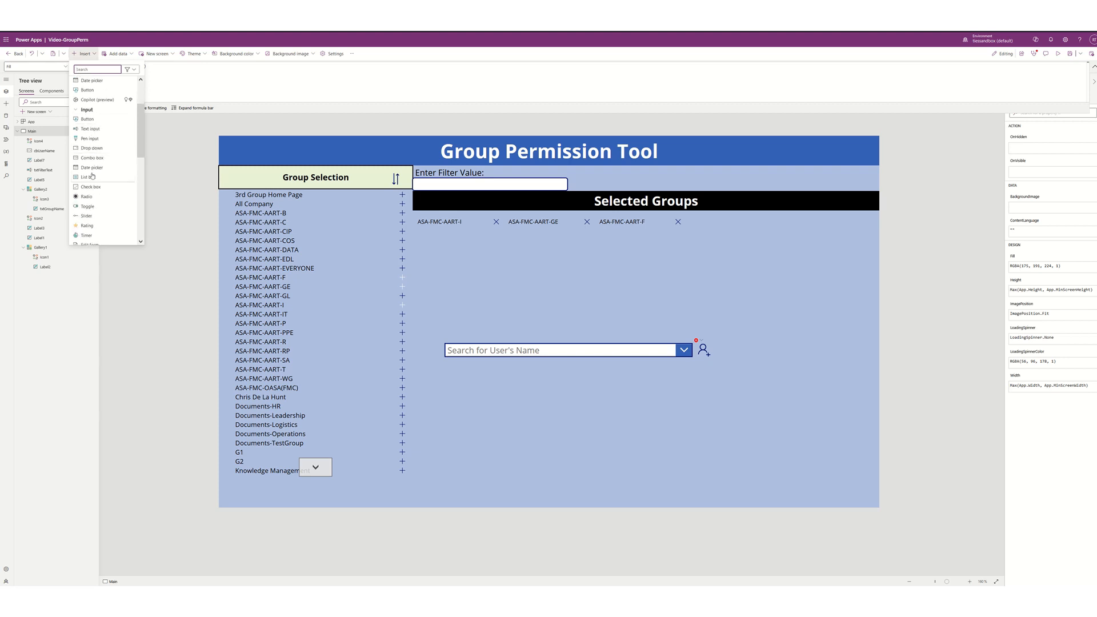
pyautogui.click(91, 188)
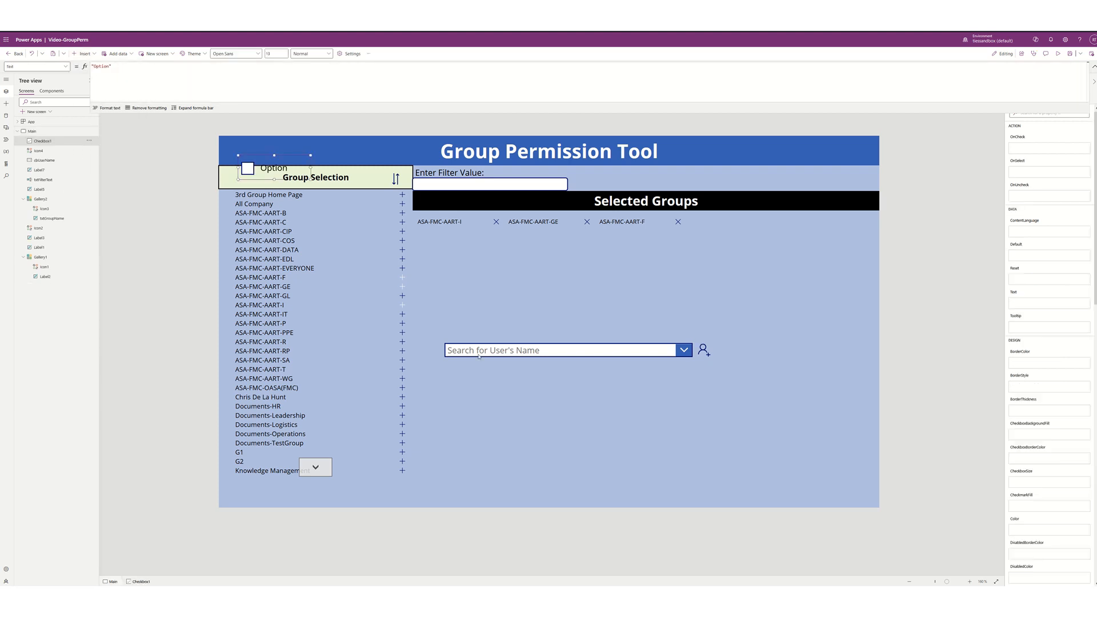
pyautogui.moveTo(278, 178); pyautogui.dragTo(477, 369)
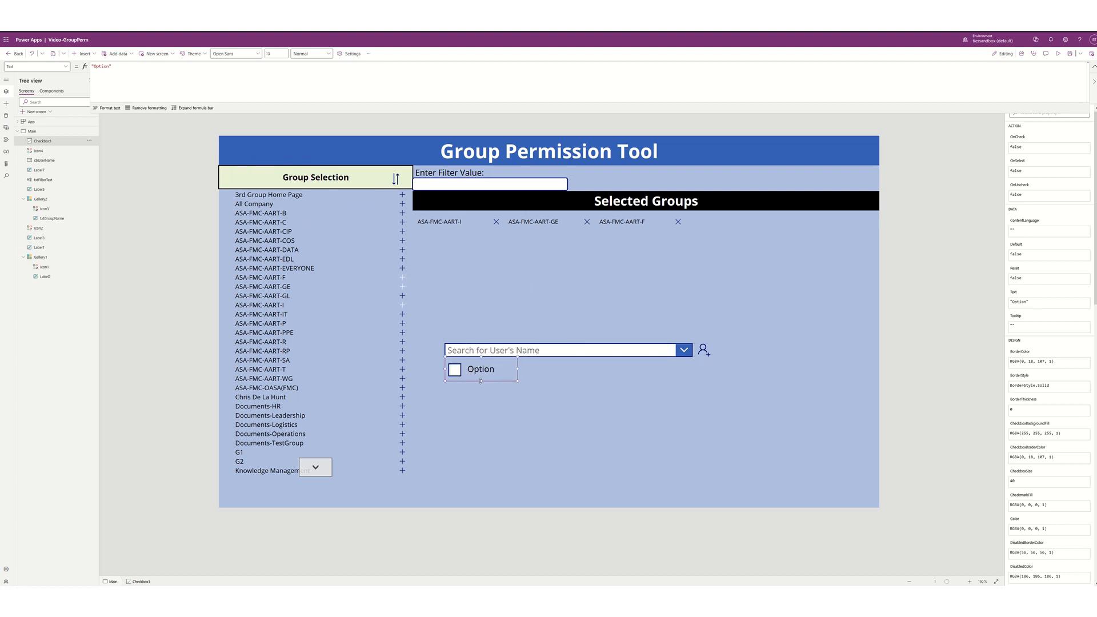
pyautogui.moveTo(480, 381); pyautogui.dragTo(481, 375)
pyautogui.click(551, 364)
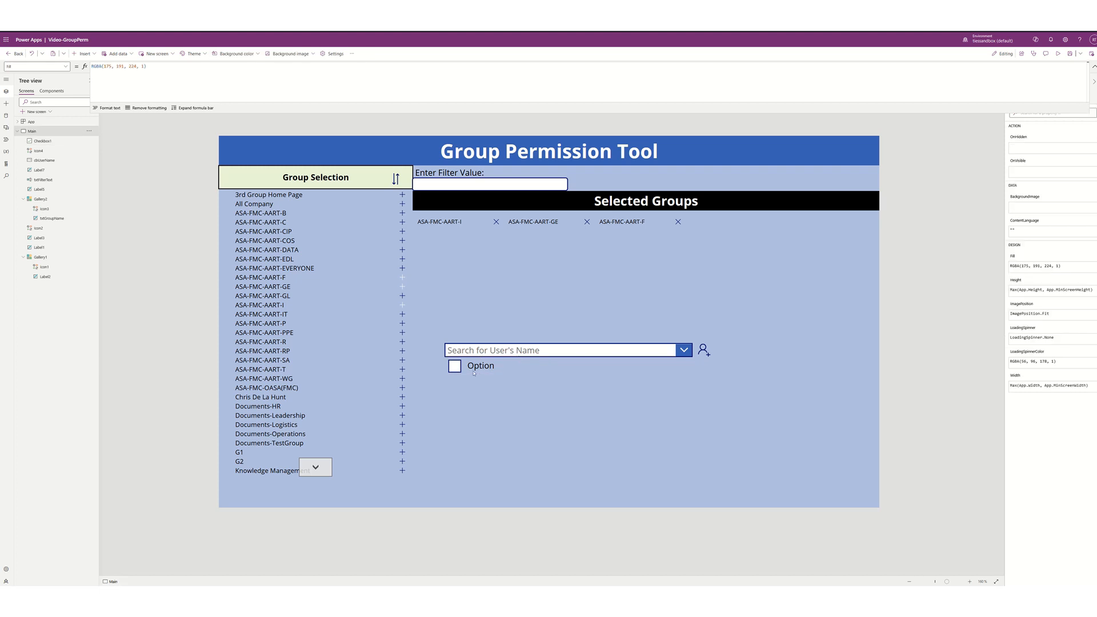
pyautogui.click(459, 368)
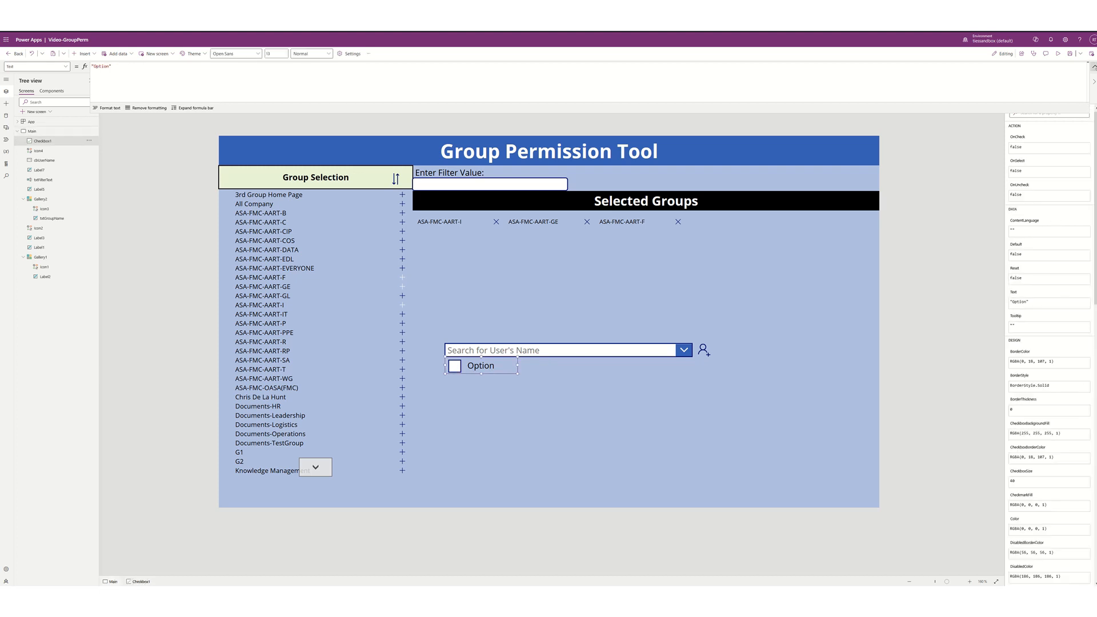
pyautogui.click(1093, 67)
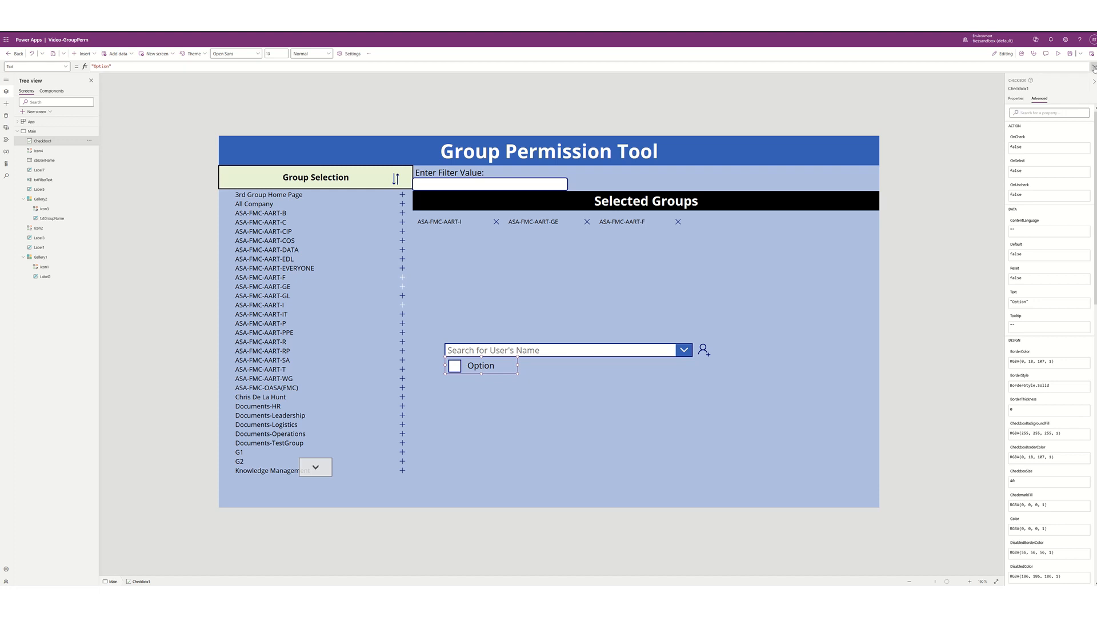
pyautogui.click(1013, 99)
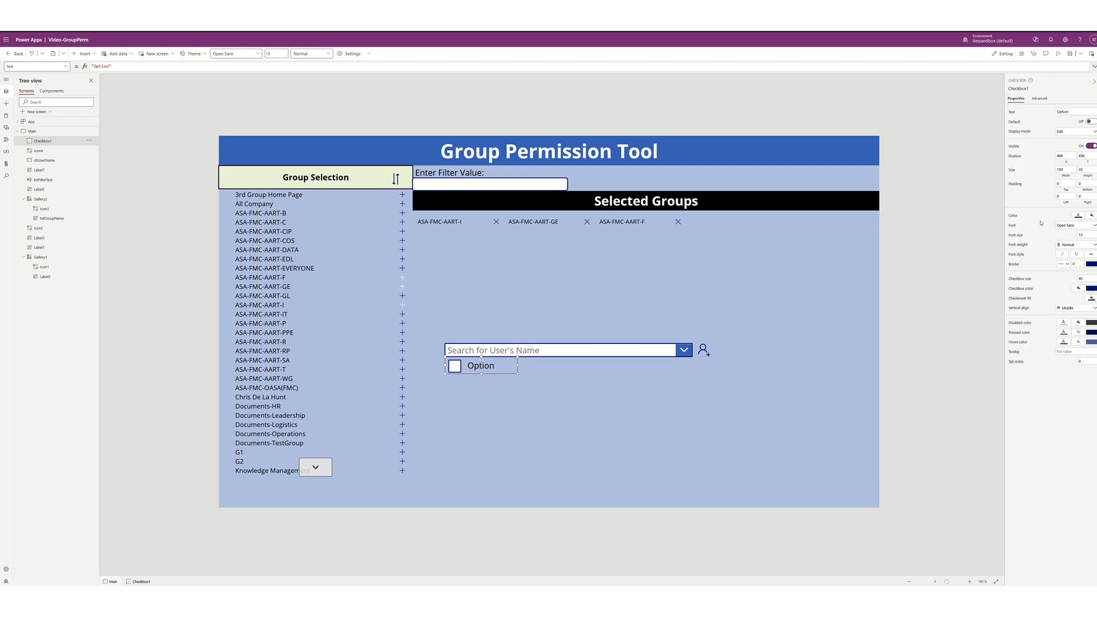
# - Give the checkbox font size 10 and checkbox size 25, and shrink its height to 28
pyautogui.click(1087, 236)
pyautogui.write('10')
pyautogui.press('Return')
pyautogui.click(1087, 278)
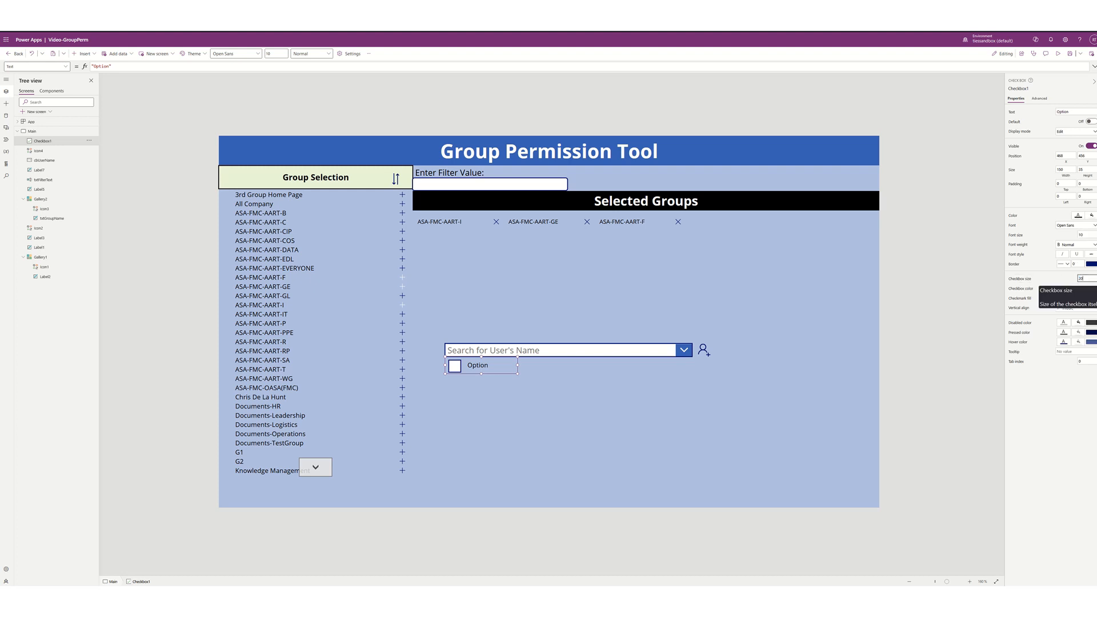
pyautogui.press('Return')
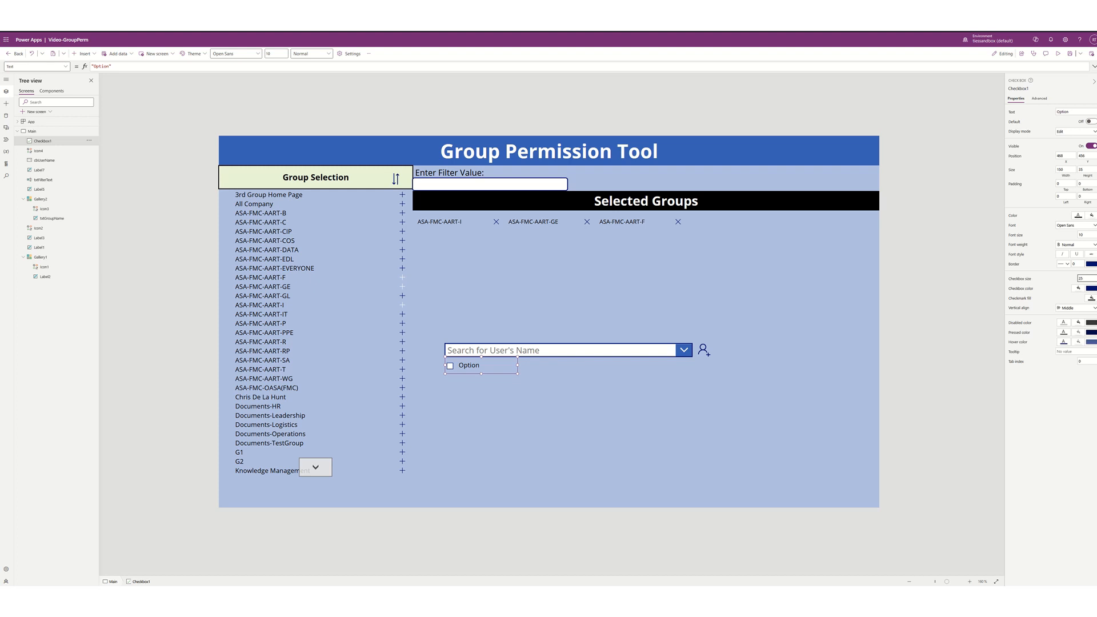
pyautogui.press('Return')
pyautogui.moveTo(481, 374); pyautogui.dragTo(481, 370)
# - Change the checkbox text to 'Make Owner', nudge it down, and rename it ckbxOwner
pyautogui.doubleClick(1061, 112)
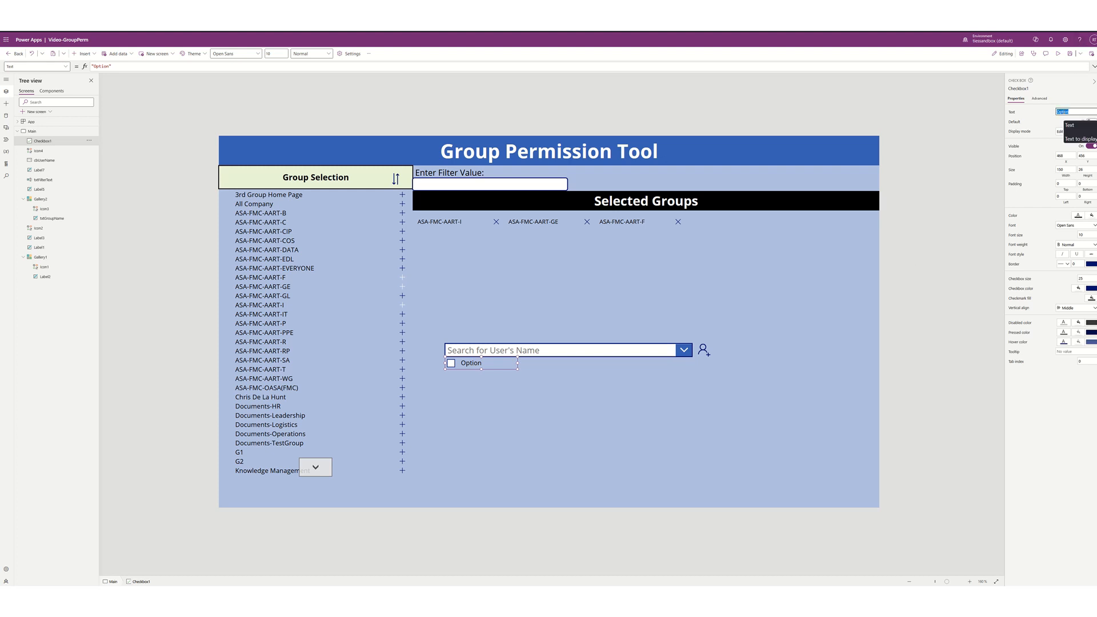
pyautogui.write('Make Own')
pyautogui.write('er')
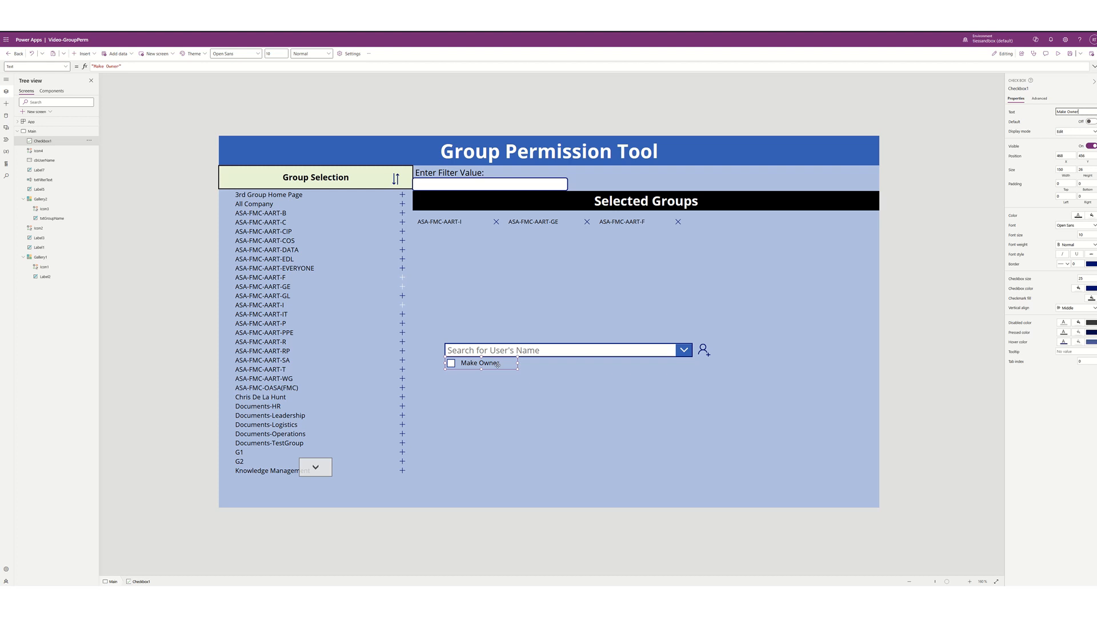
pyautogui.click(498, 364)
pyautogui.moveTo(498, 370); pyautogui.dragTo(498, 372)
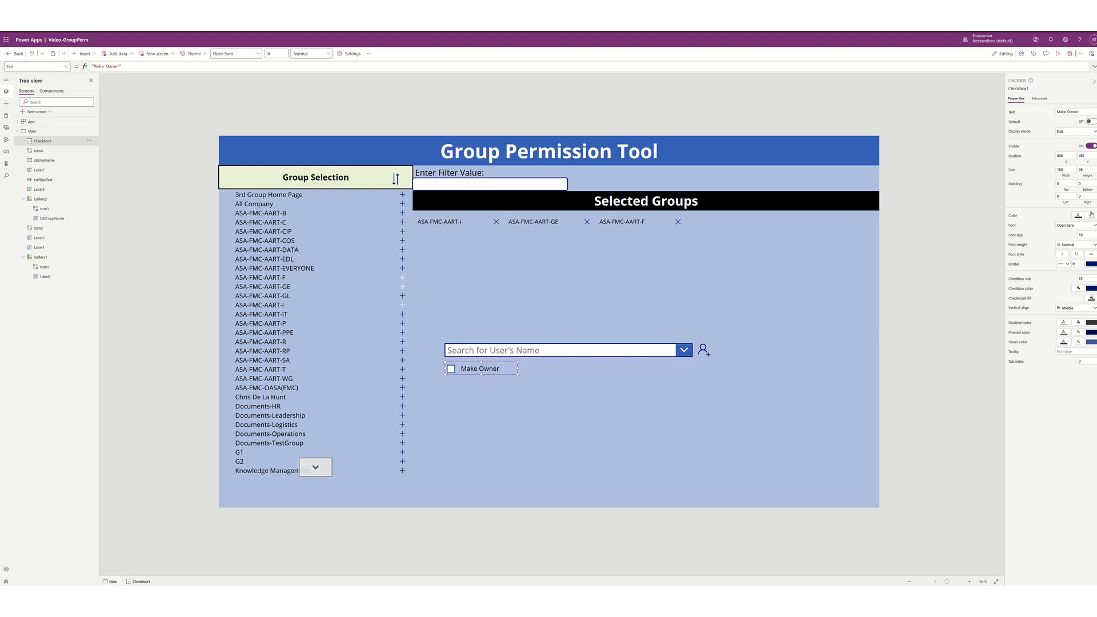
pyautogui.click(1014, 84)
pyautogui.write('ckbxOwner')
pyautogui.press('Return')
pyautogui.click(1019, 89)
pyautogui.click(702, 355)
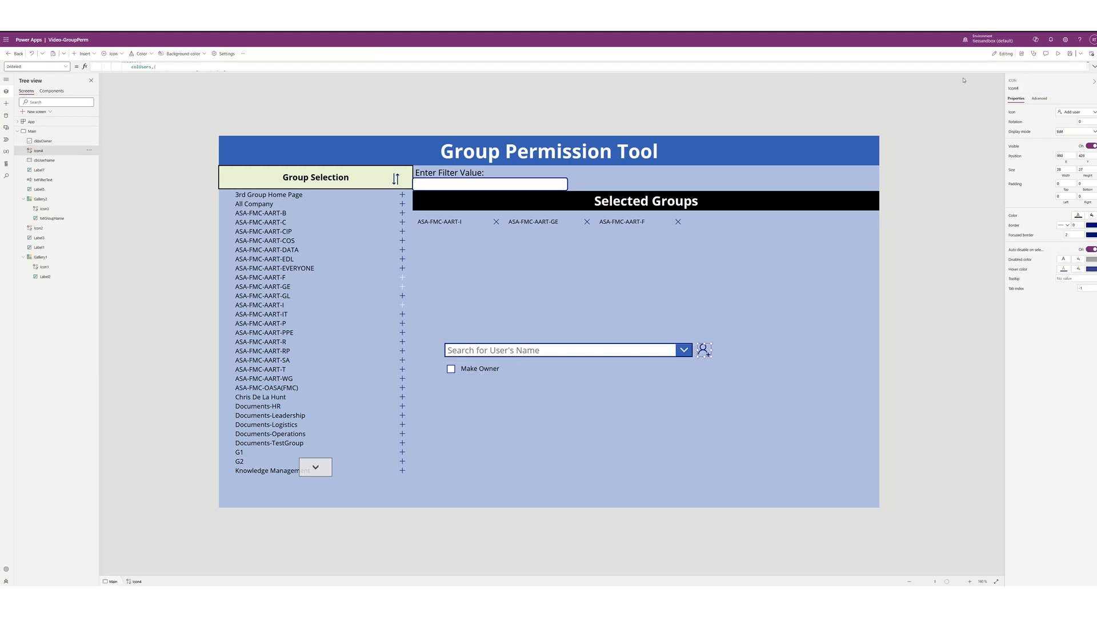
pyautogui.click(1094, 66)
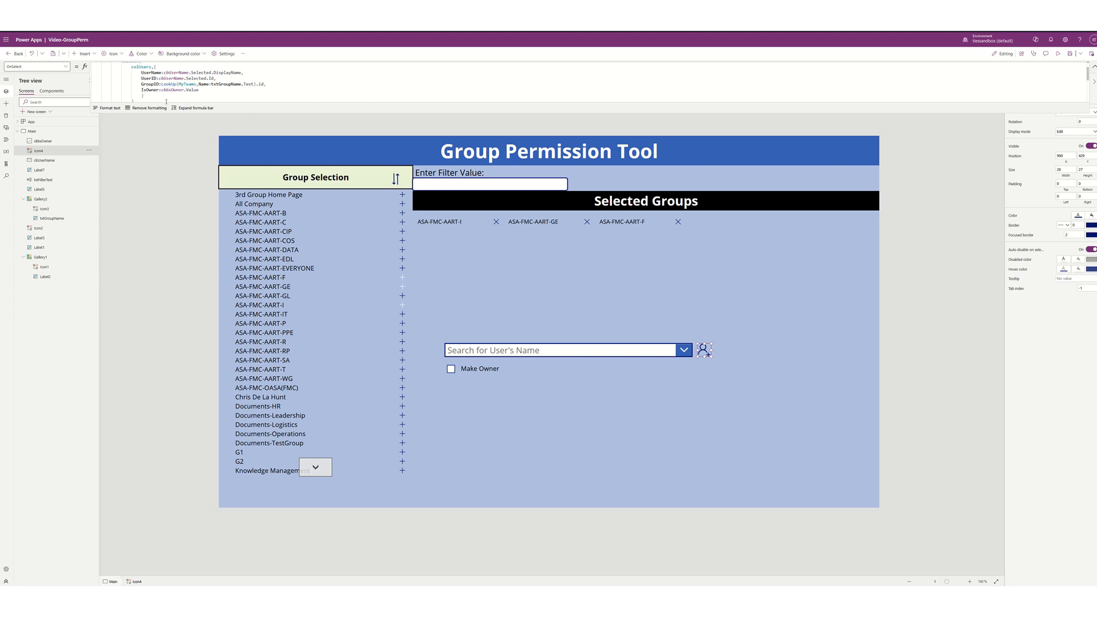
pyautogui.scroll(-3, 219, 80)
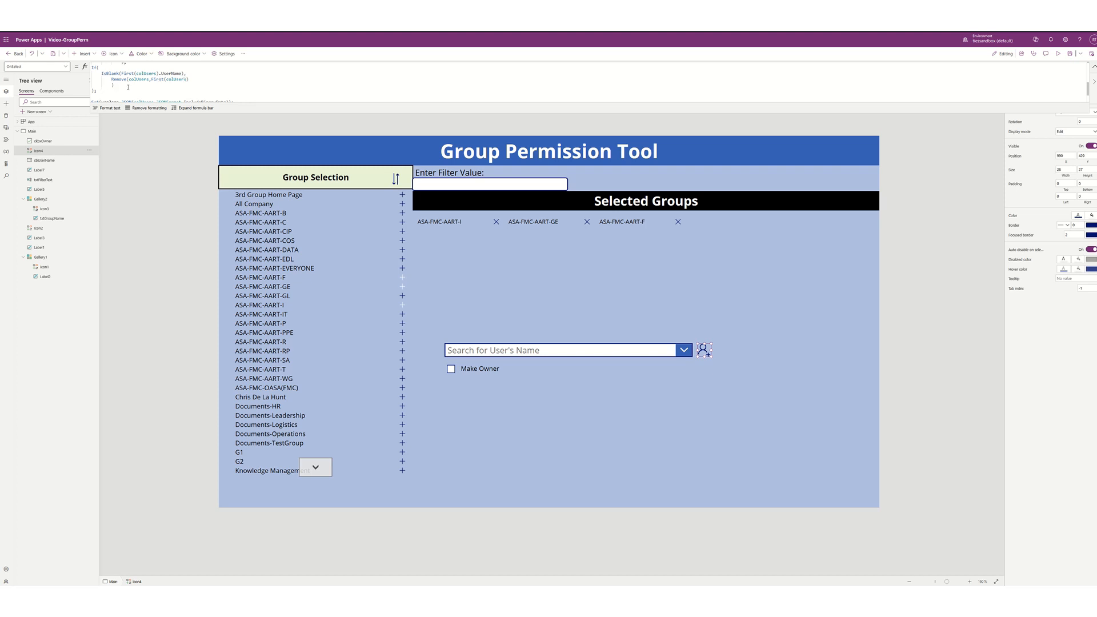
pyautogui.scroll(-2, 157, 84)
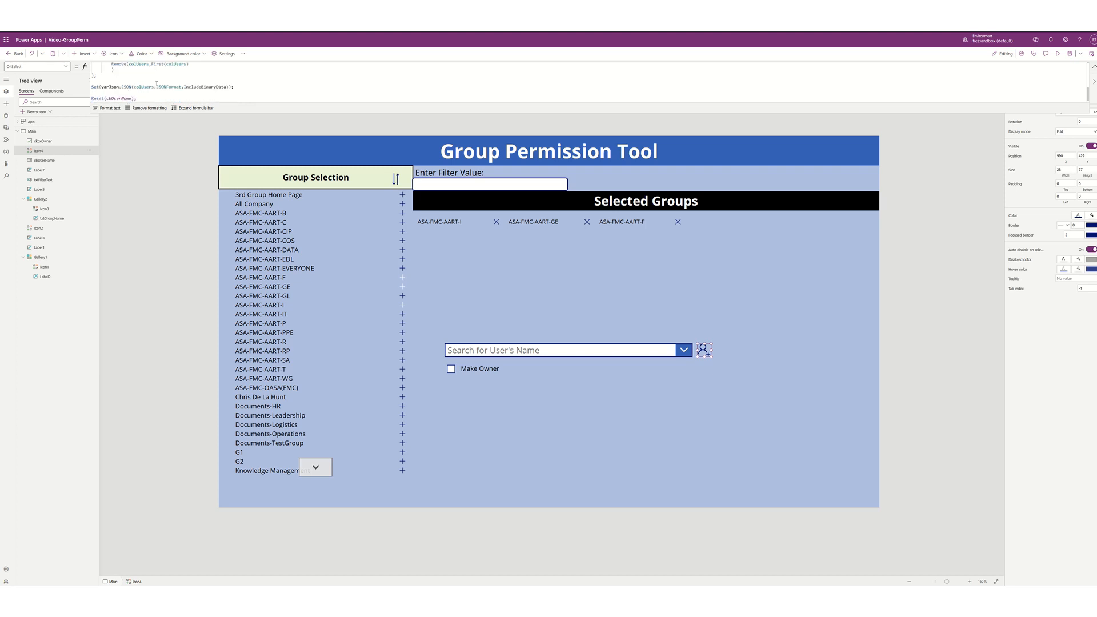
pyautogui.doubleClick(112, 83)
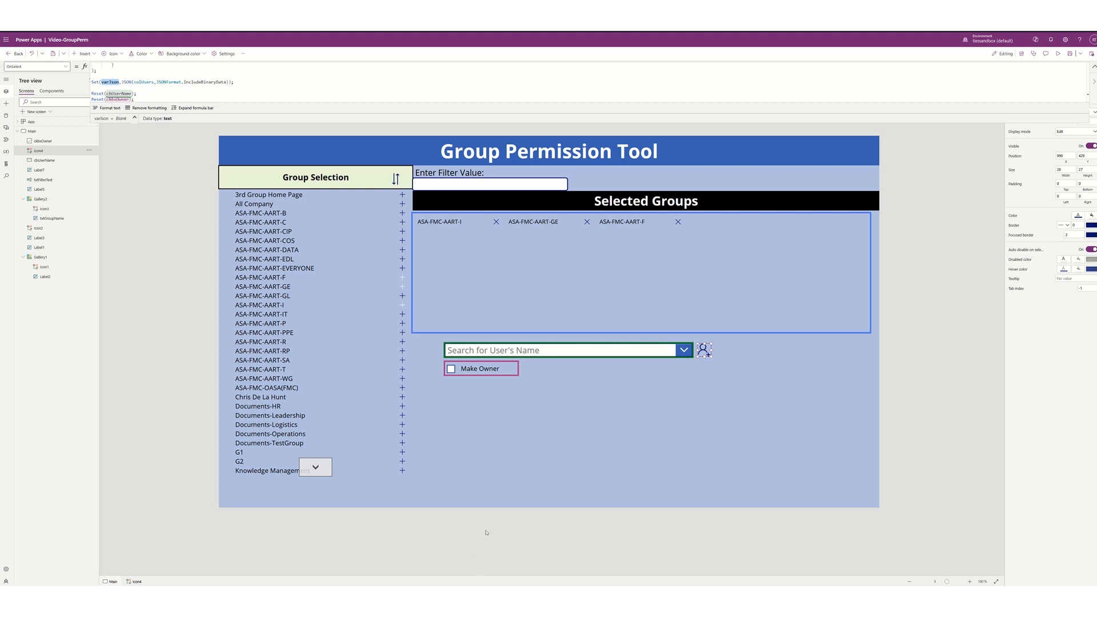
pyautogui.click(501, 414)
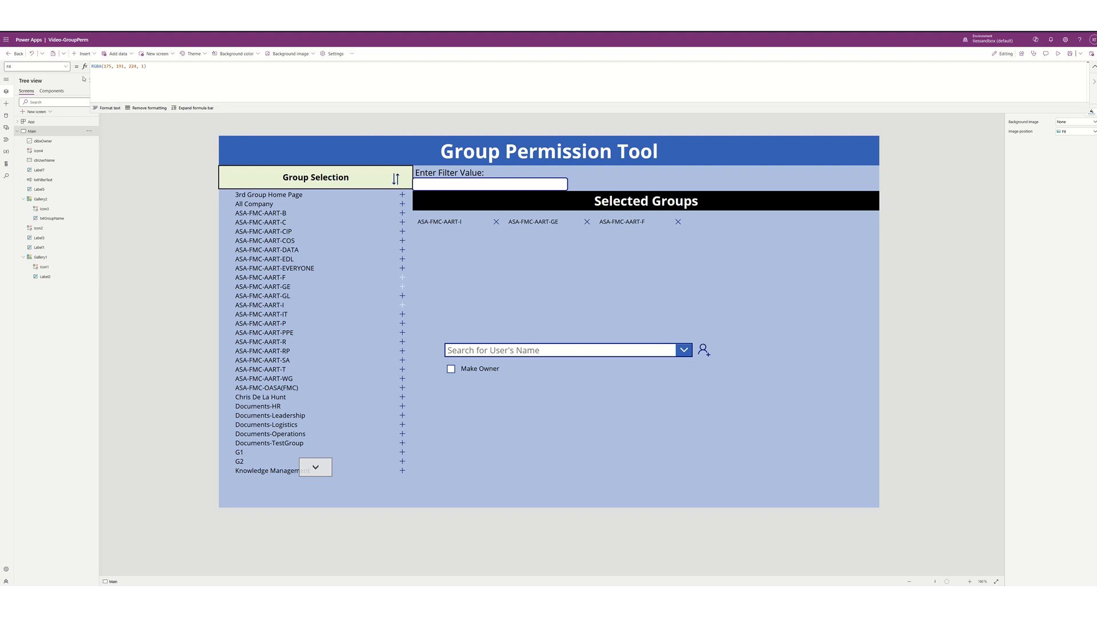
# - Insert a blank vertical gallery below Make Owner and widen it to 878
pyautogui.click(66, 68)
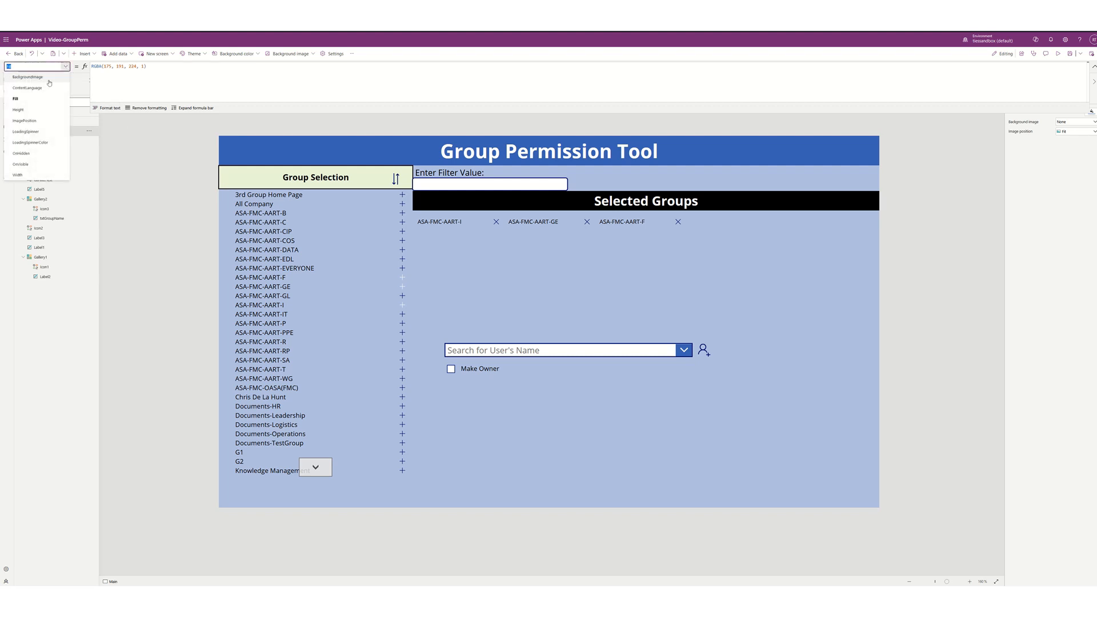
pyautogui.click(93, 57)
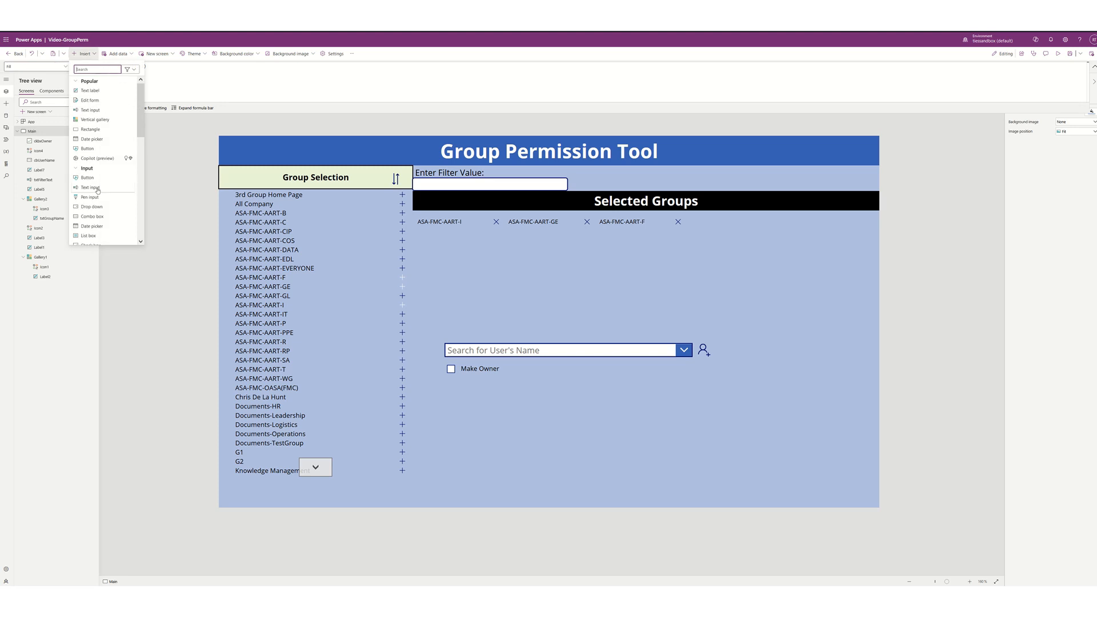
pyautogui.scroll(-2, 97, 189)
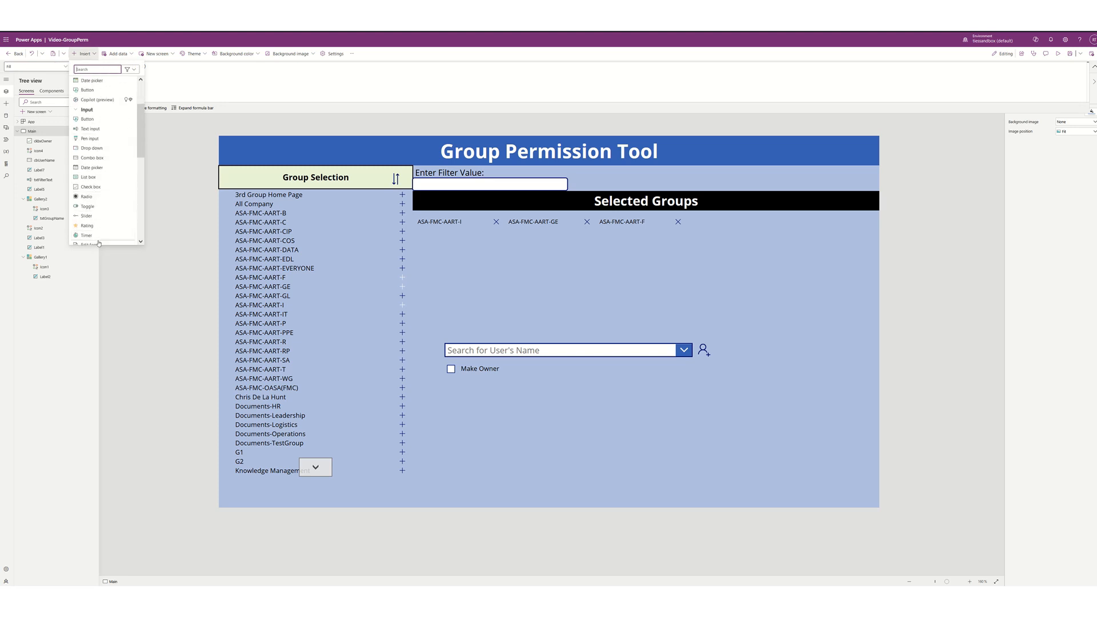
pyautogui.scroll(-6, 96, 197)
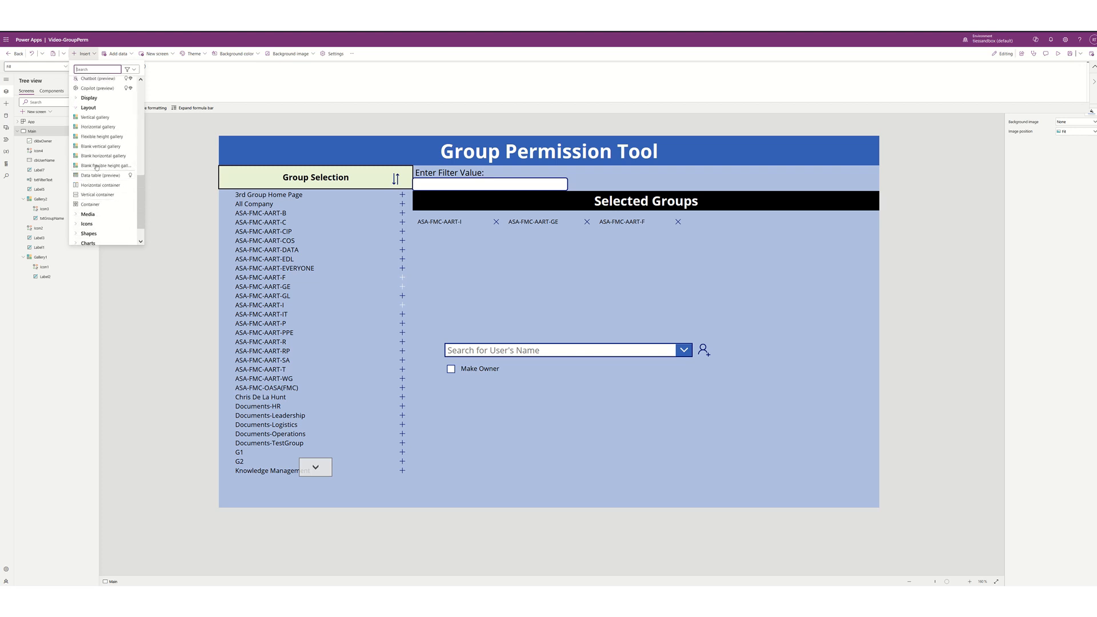
pyautogui.click(97, 147)
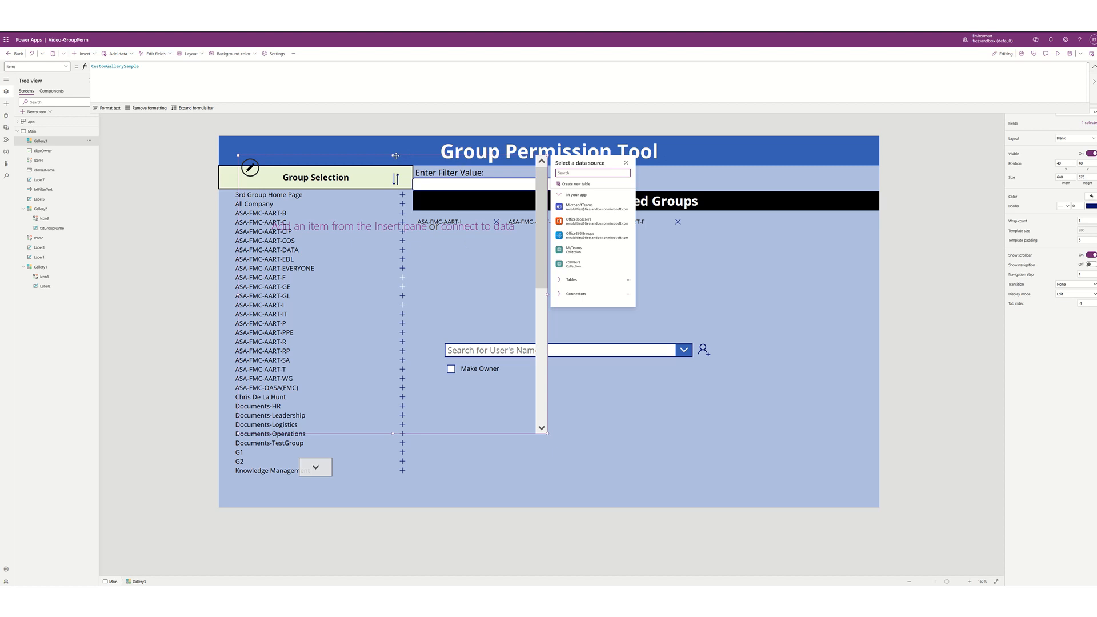
pyautogui.moveTo(393, 156); pyautogui.dragTo(591, 381)
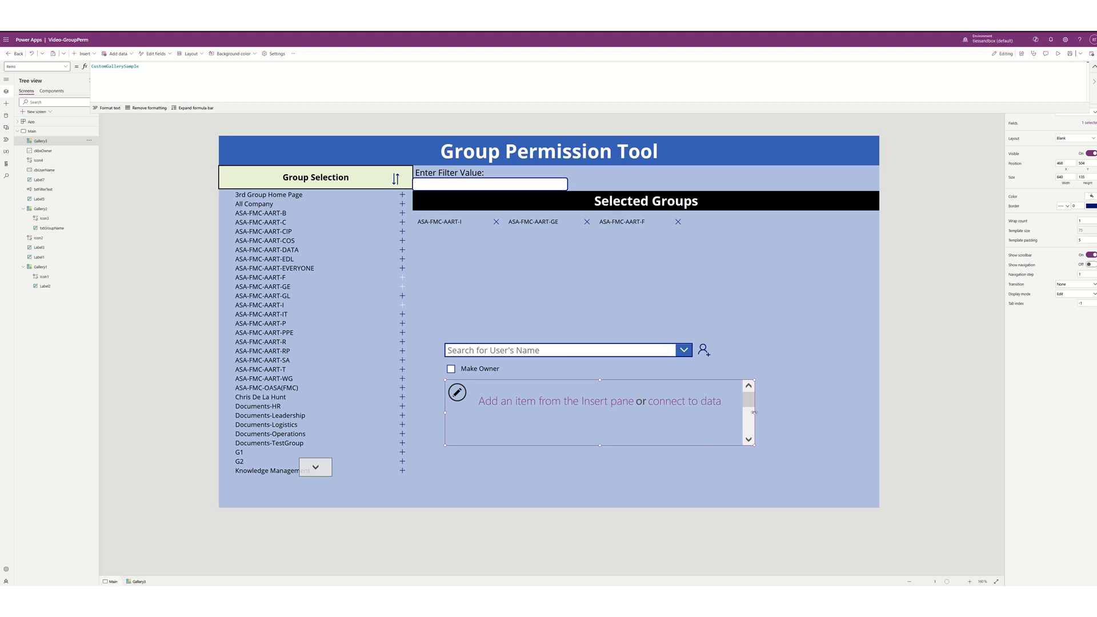
pyautogui.moveTo(754, 411); pyautogui.dragTo(869, 411)
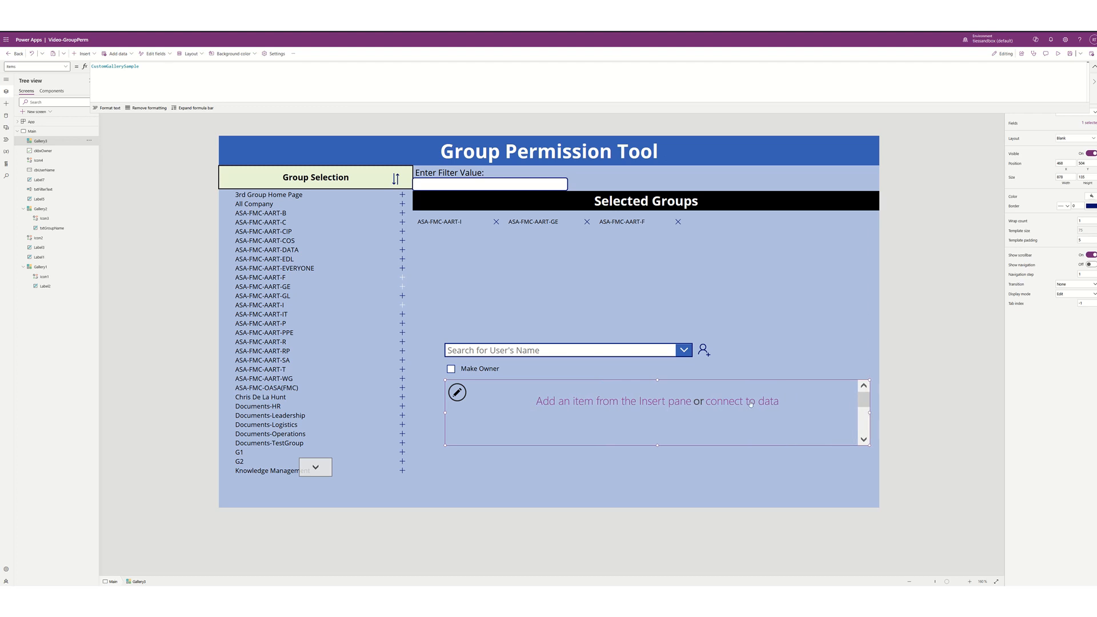
# - Set the gallery's wrap count to 4 and its TemplateSize to 25
pyautogui.click(1086, 221)
pyautogui.press('Return')
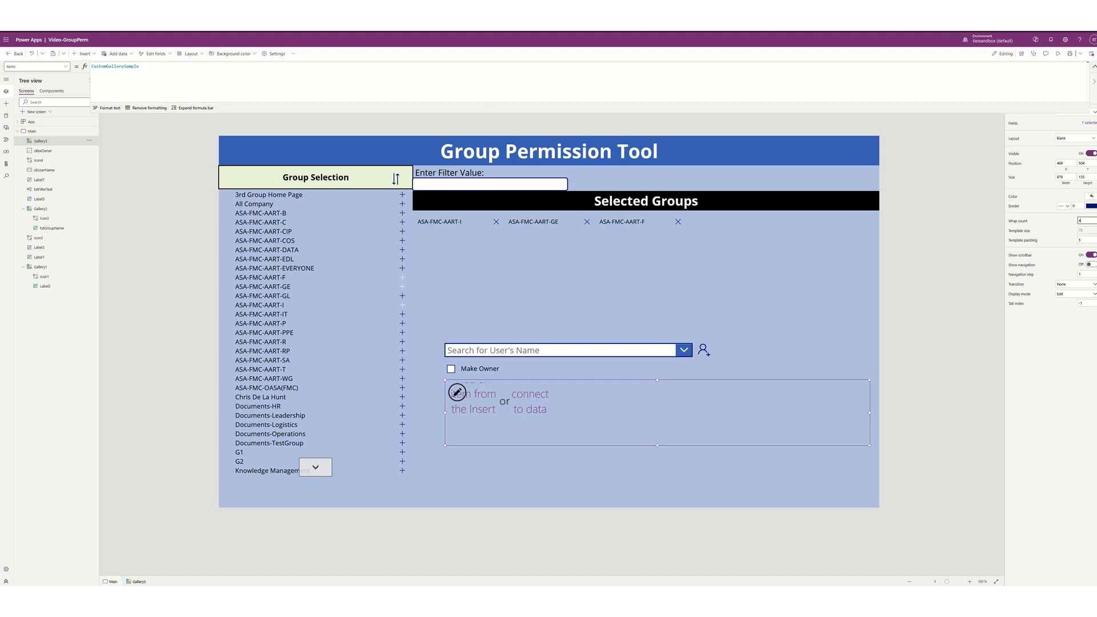
pyautogui.click(1022, 231)
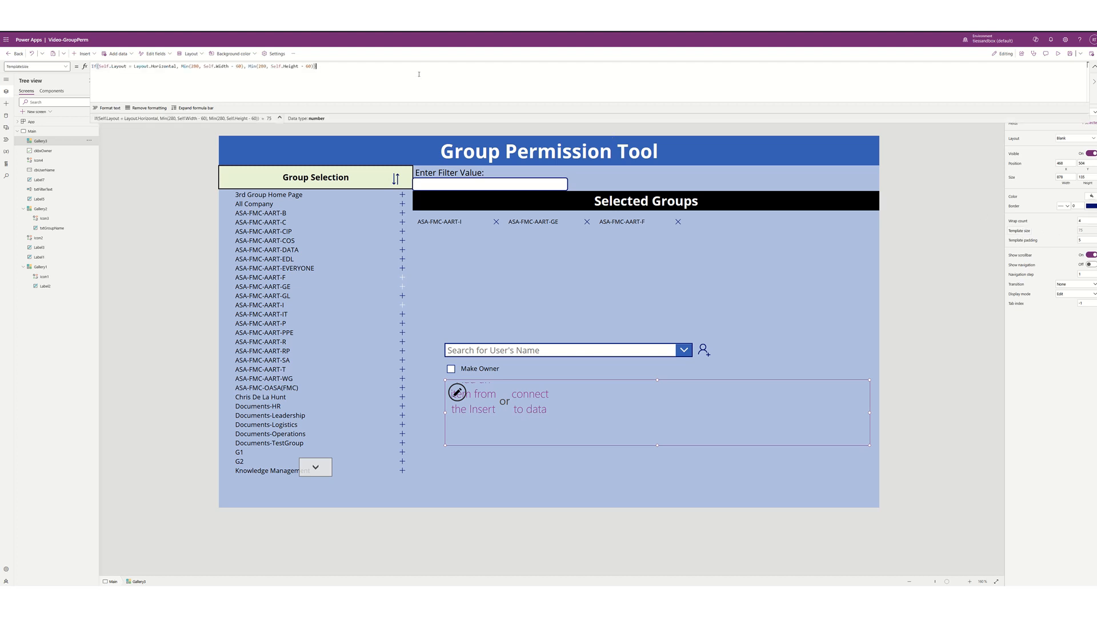
pyautogui.hotkey('ctrl', 'a')
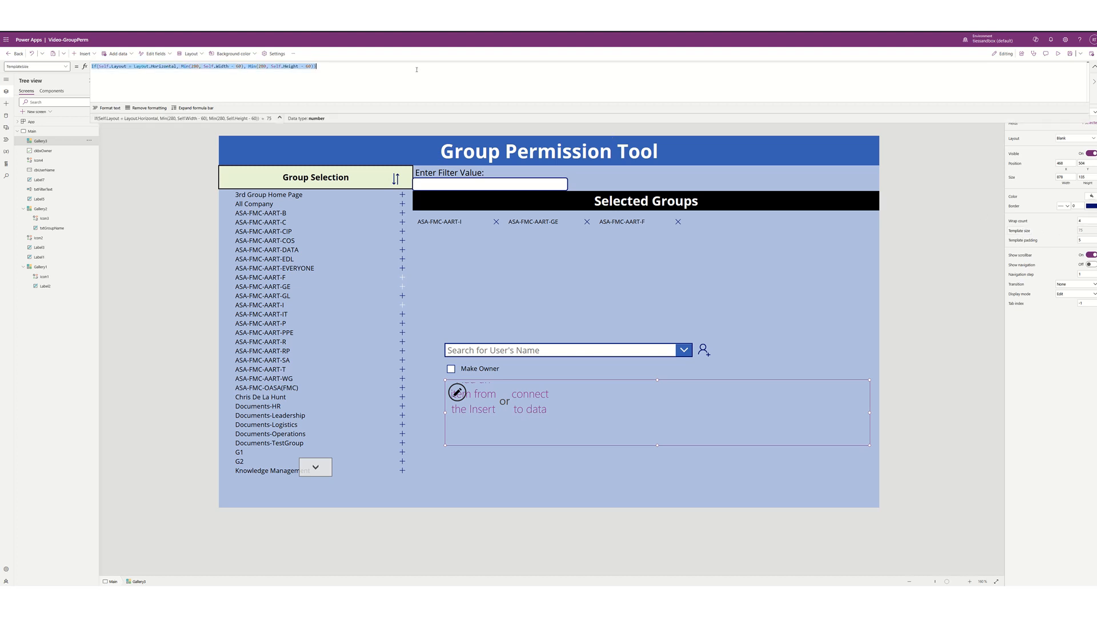
pyautogui.write('25')
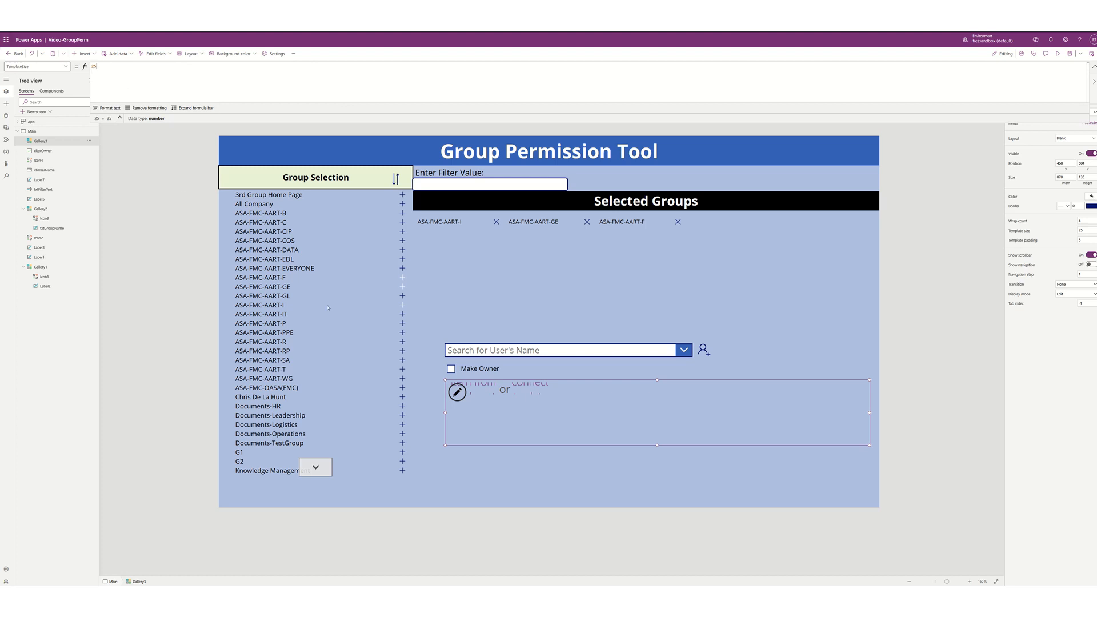
pyautogui.click(526, 425)
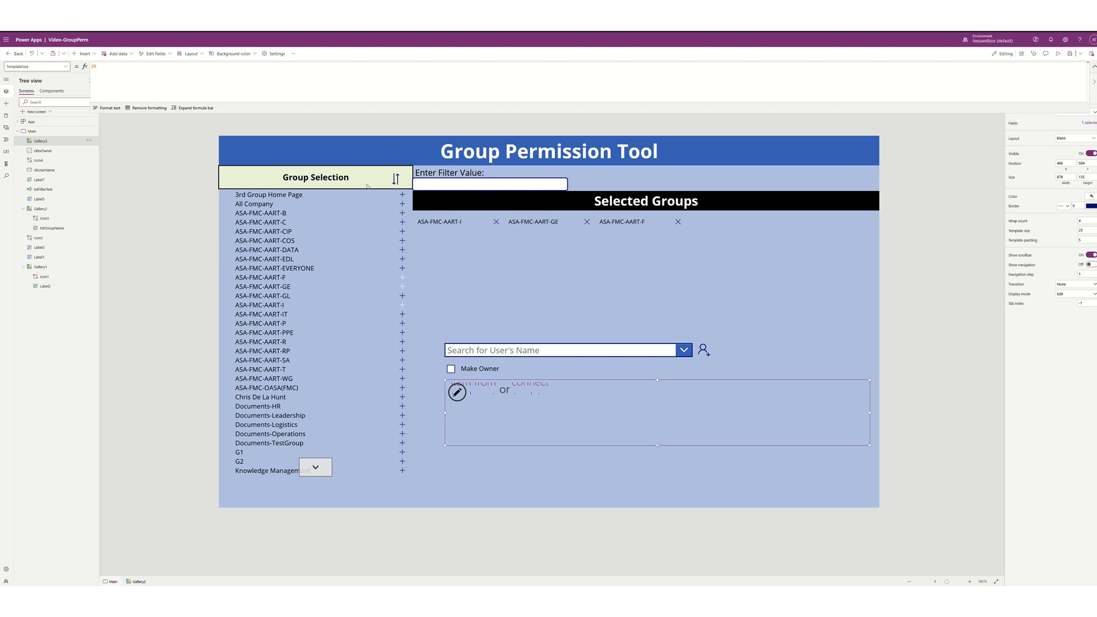
# - Switch the formula bar to the gallery's Items property
pyautogui.click(67, 66)
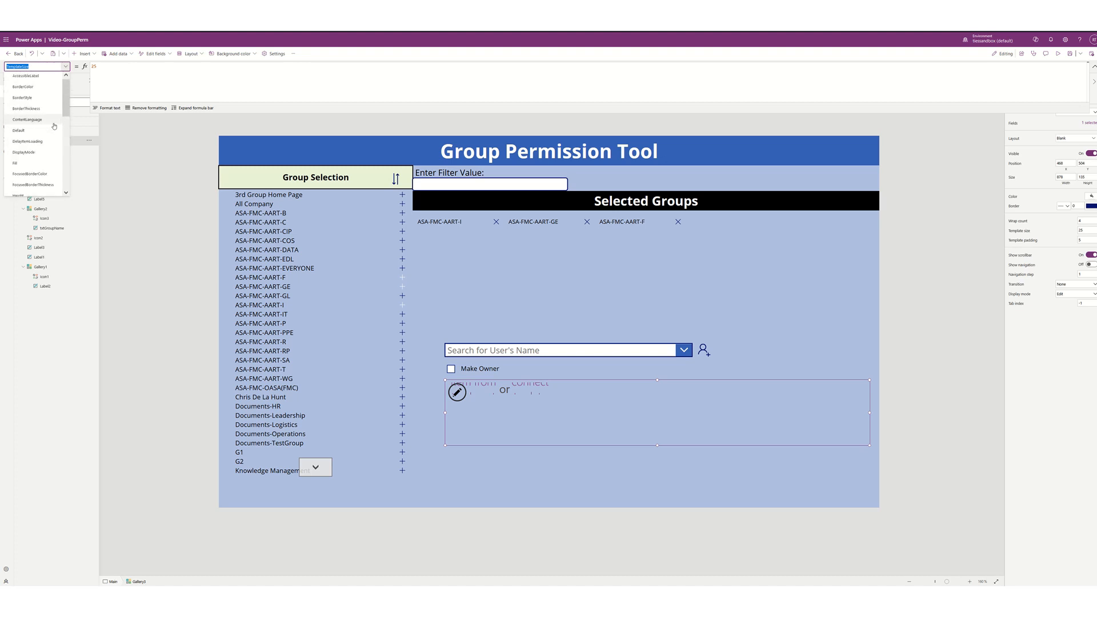
pyautogui.scroll(-2, 54, 125)
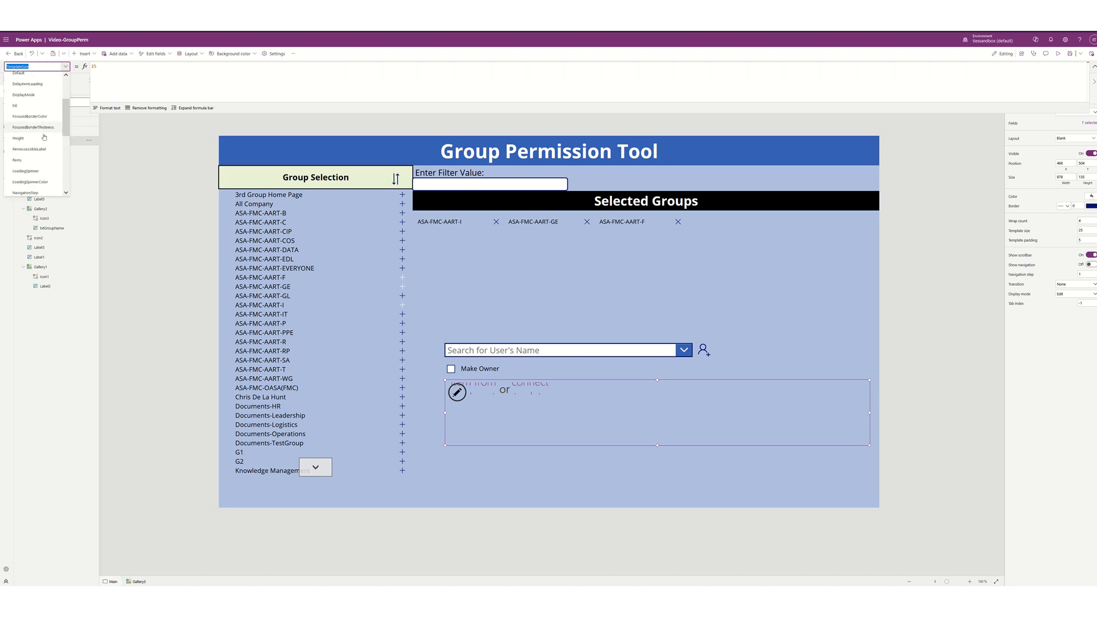
pyautogui.click(35, 161)
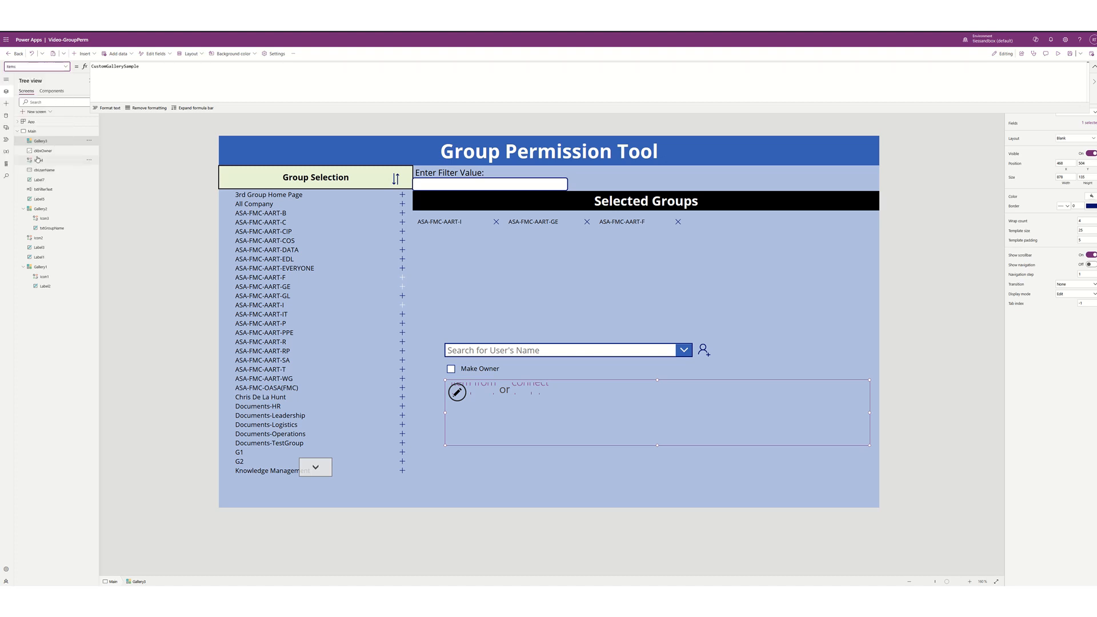
# - Replace the gallery's Items formula with Distinct(colUsers, UserName)
pyautogui.doubleClick(158, 71)
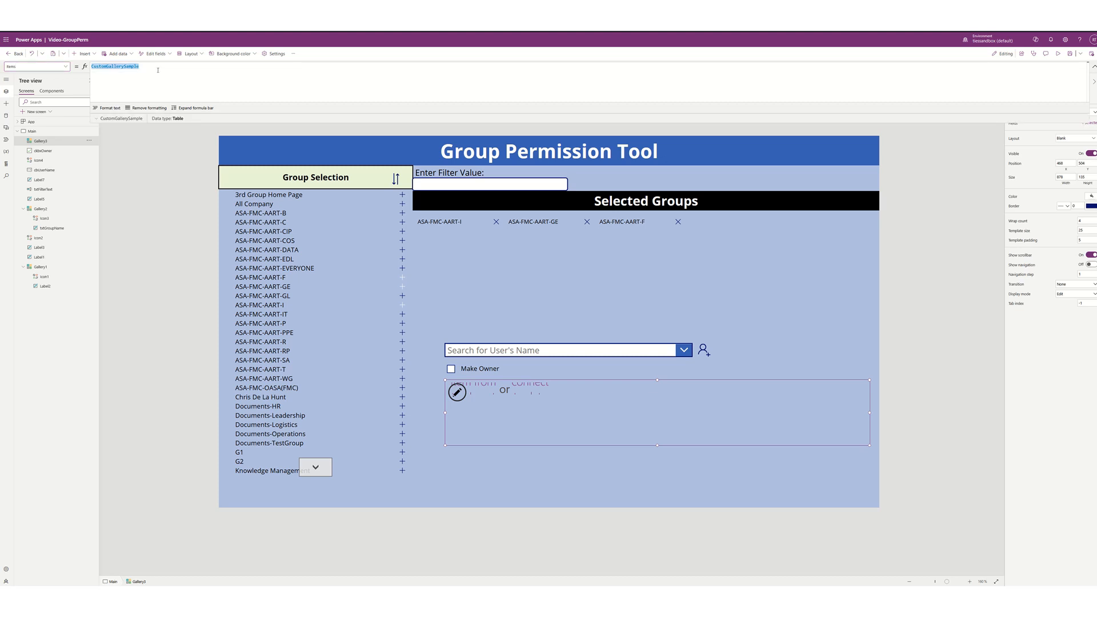
pyautogui.write('colUser')
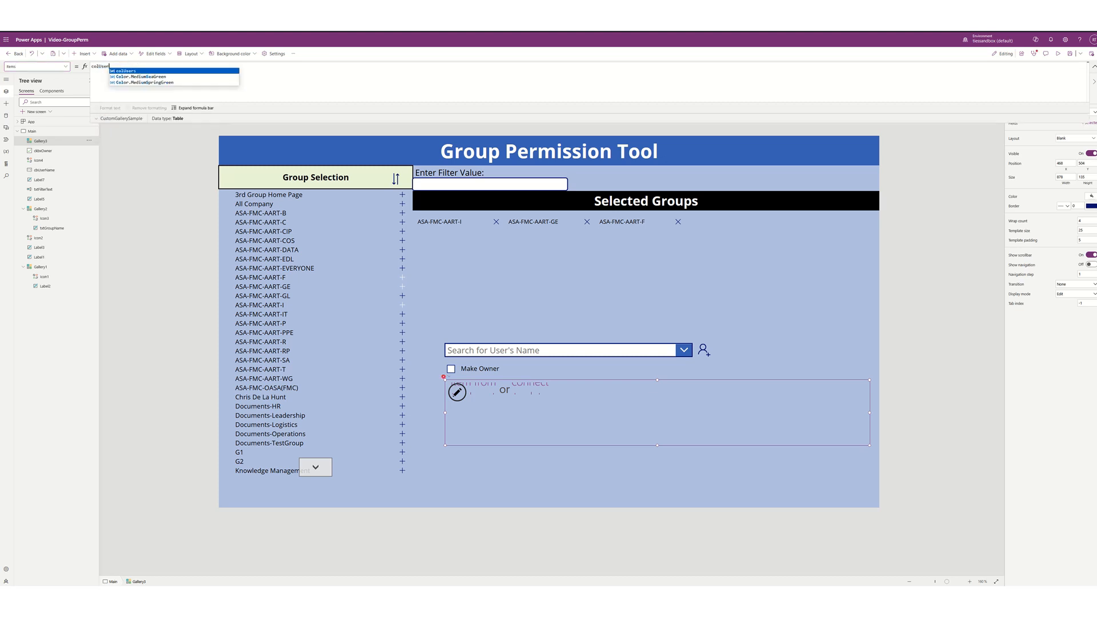
pyautogui.write('s')
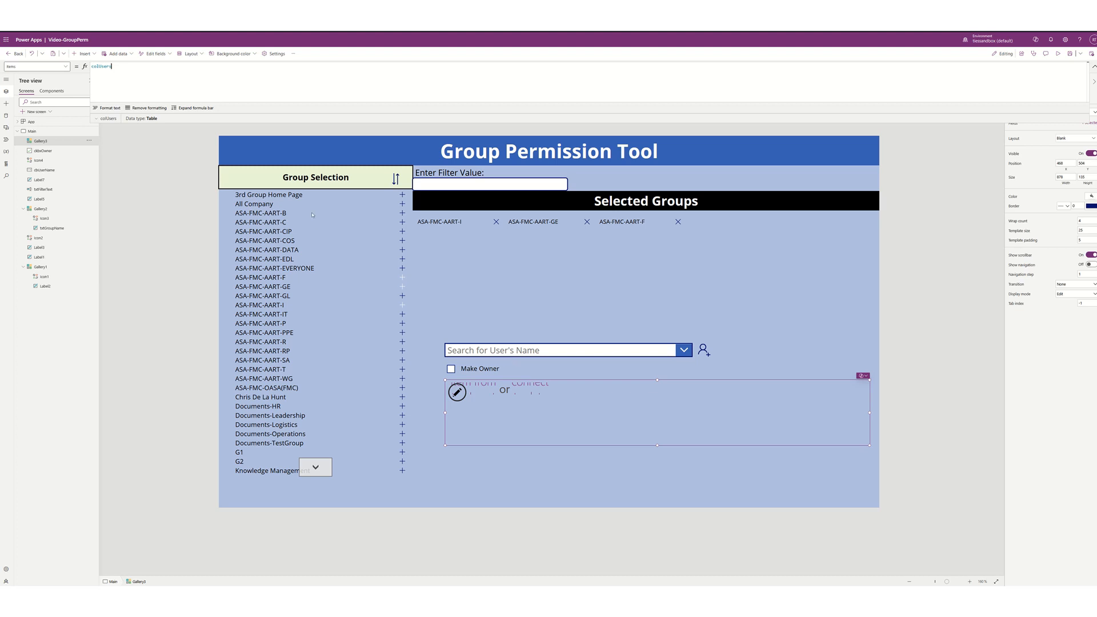
pyautogui.hotkey('ctrl', 'a')
pyautogui.press('Home')
pyautogui.write('distinct')
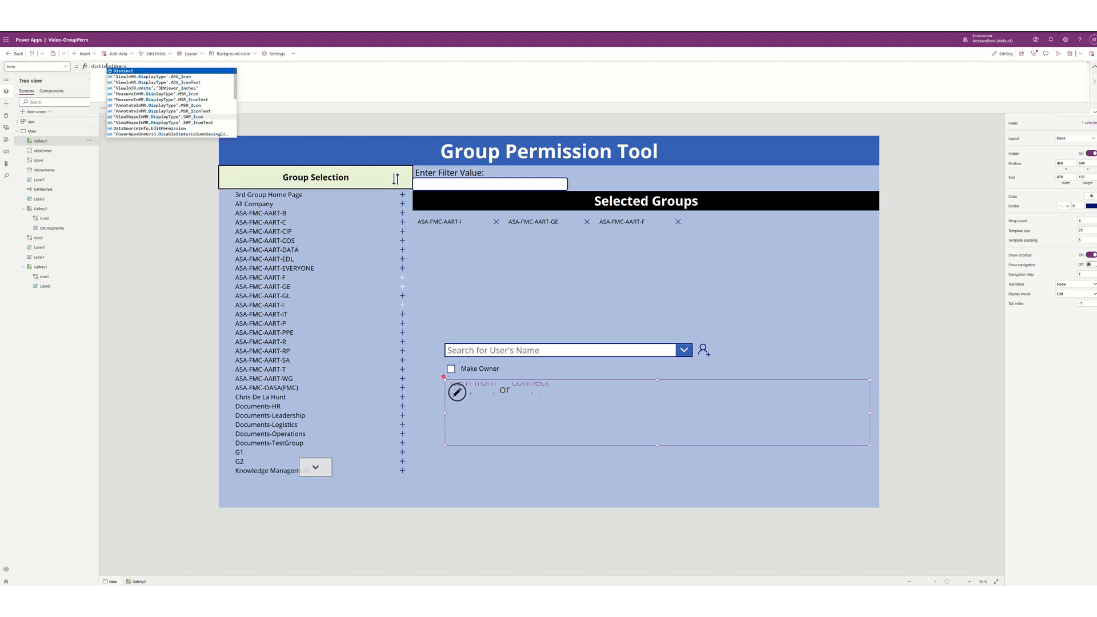
pyautogui.press('Tab')
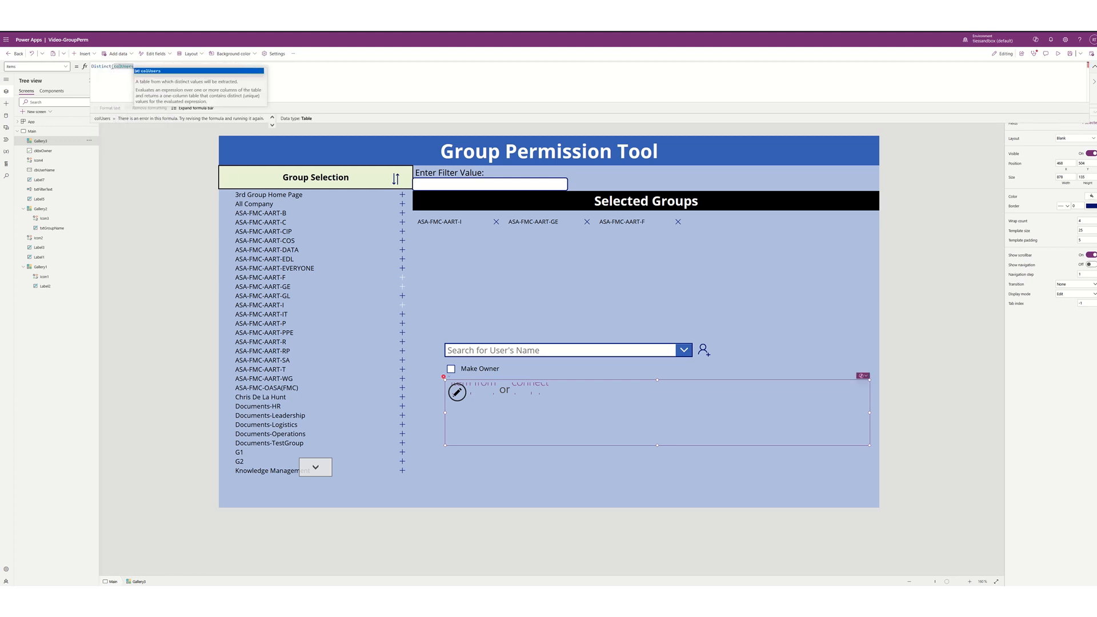
pyautogui.write(',')
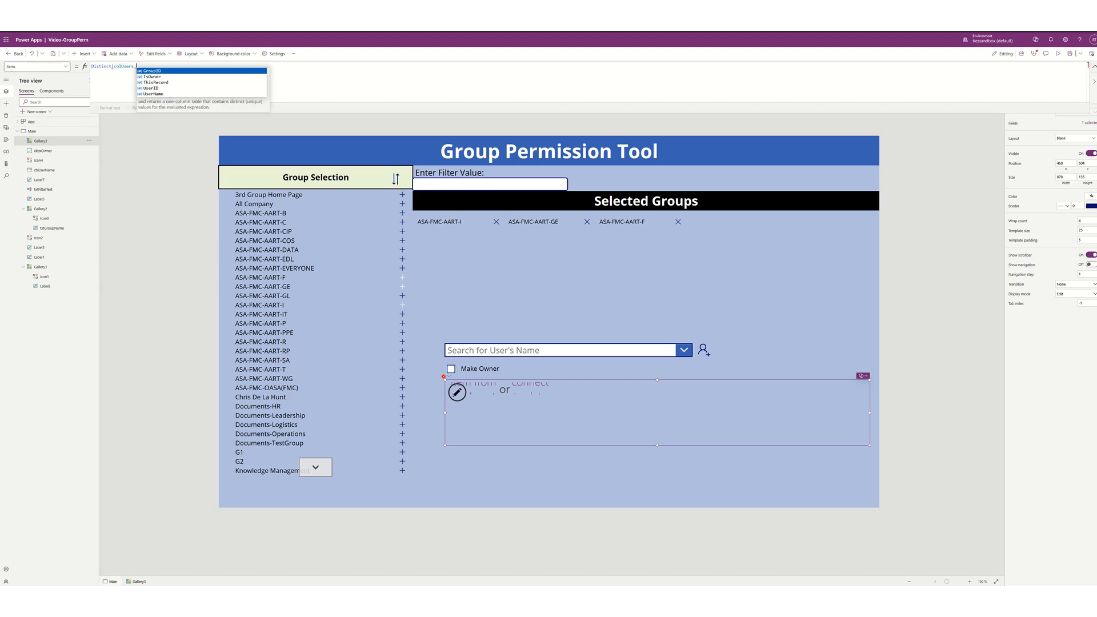
pyautogui.press('Down')
pyautogui.press('Down')
pyautogui.press('Down')
pyautogui.press('Down')
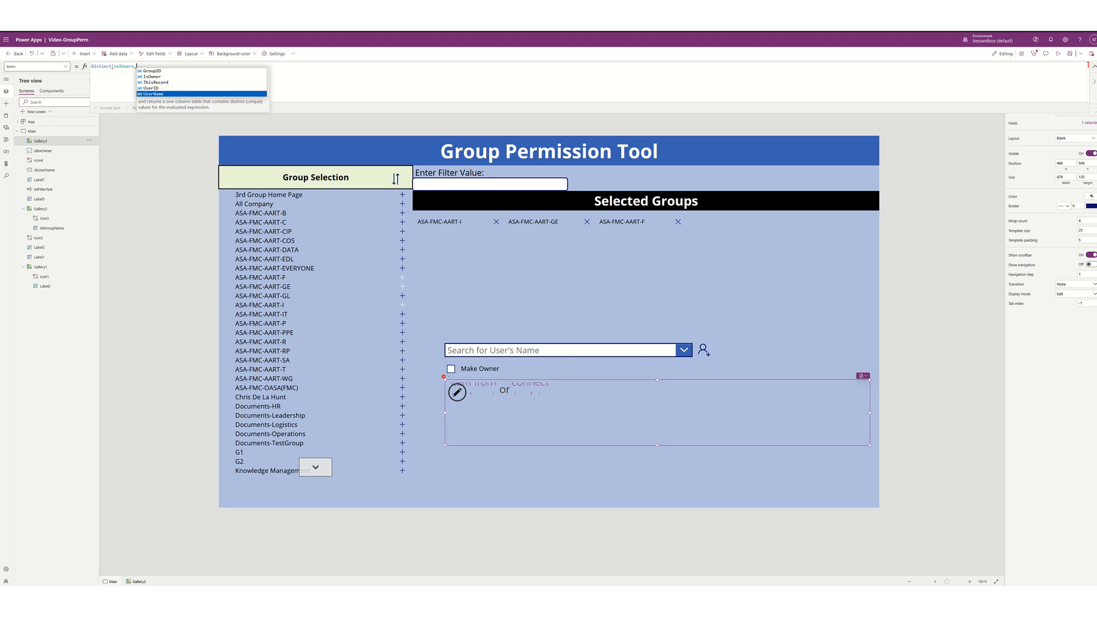
pyautogui.press('Tab')
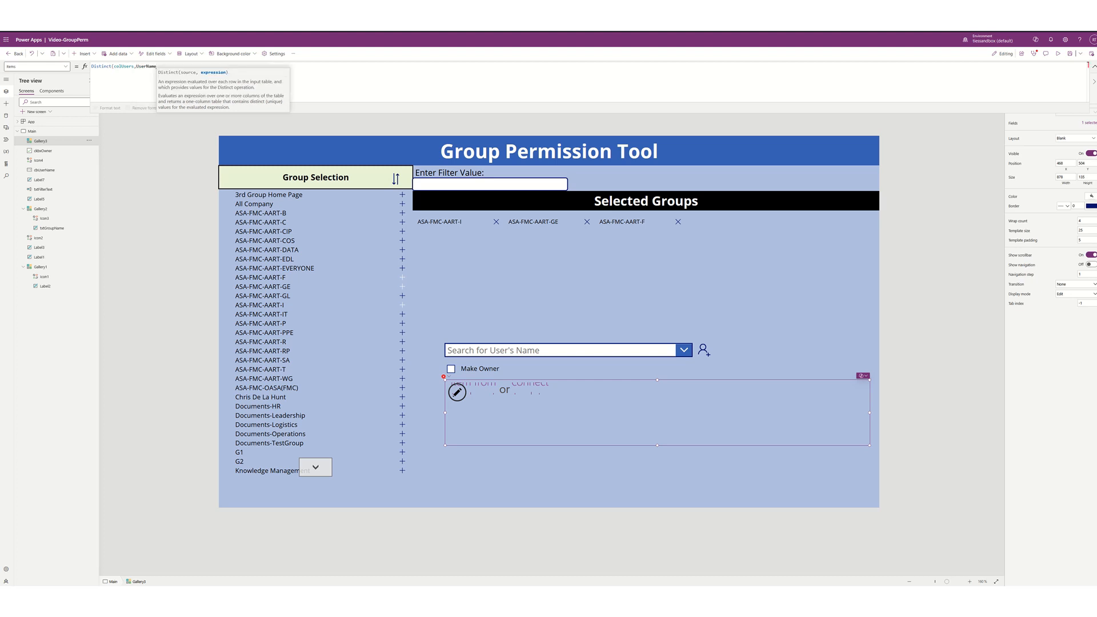
pyautogui.write(')')
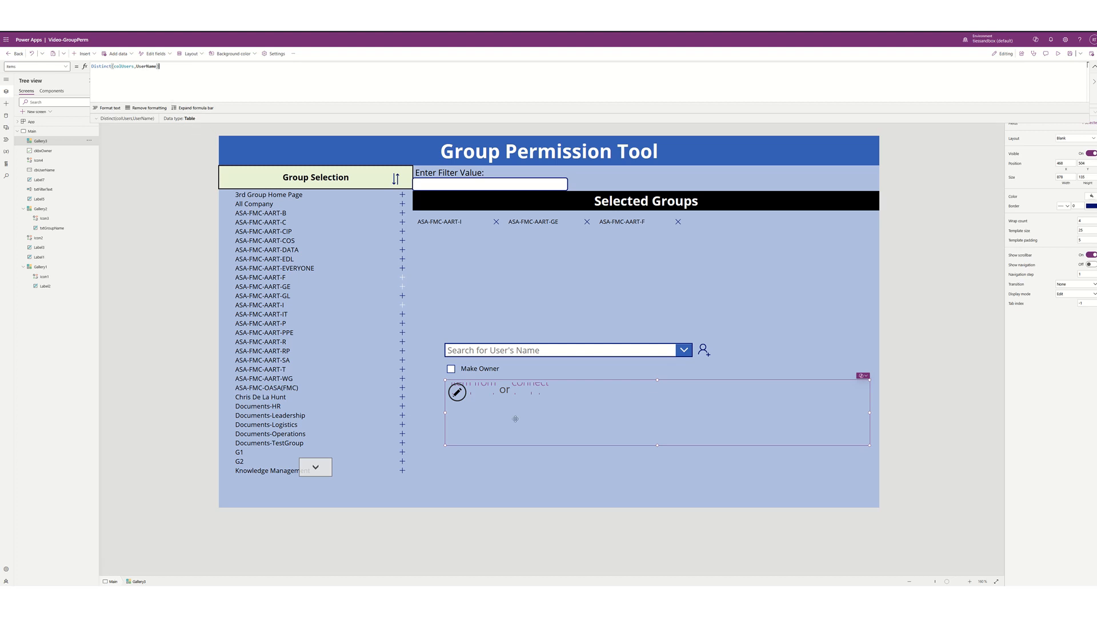
pyautogui.click(459, 394)
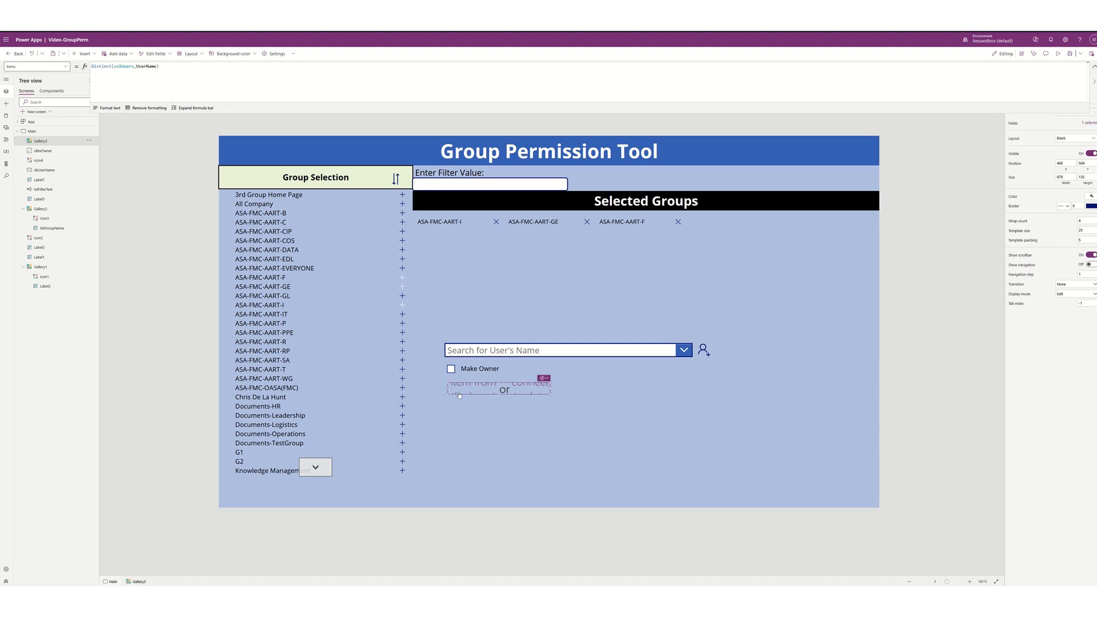
# - Add a text label at the template's left edge showing ThisItem.Value, widened so names fit
pyautogui.click(86, 54)
pyautogui.click(90, 91)
pyautogui.moveTo(495, 385); pyautogui.dragTo(474, 390)
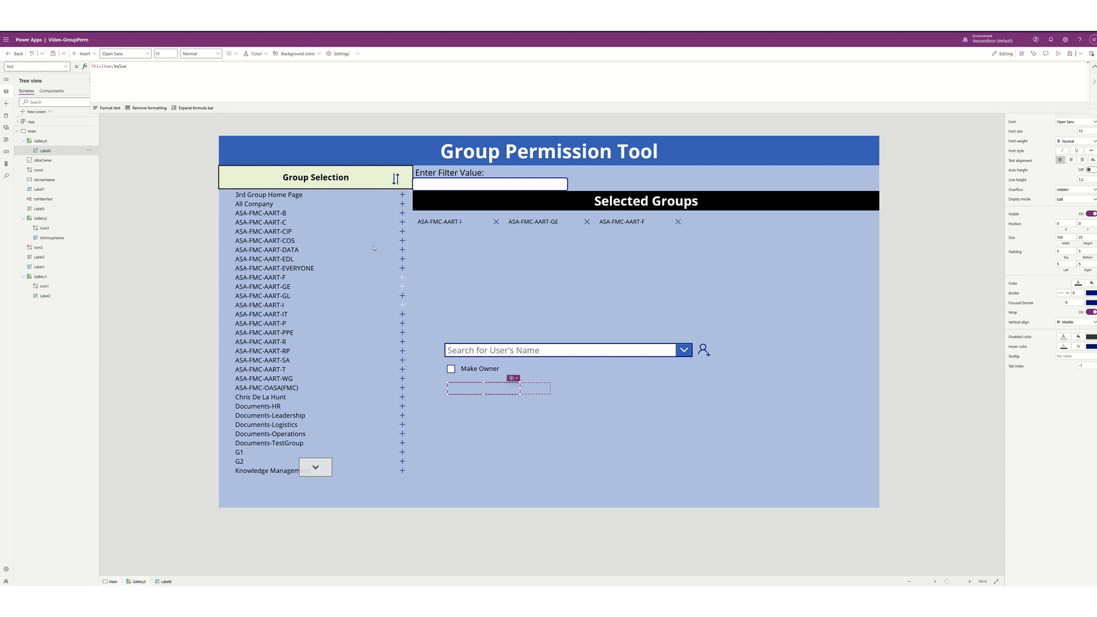
pyautogui.doubleClick(120, 66)
pyautogui.write('user')
pyautogui.press('BackSpace')
pyautogui.press('BackSpace')
pyautogui.press('BackSpace')
pyautogui.press('BackSpace')
pyautogui.write('.')
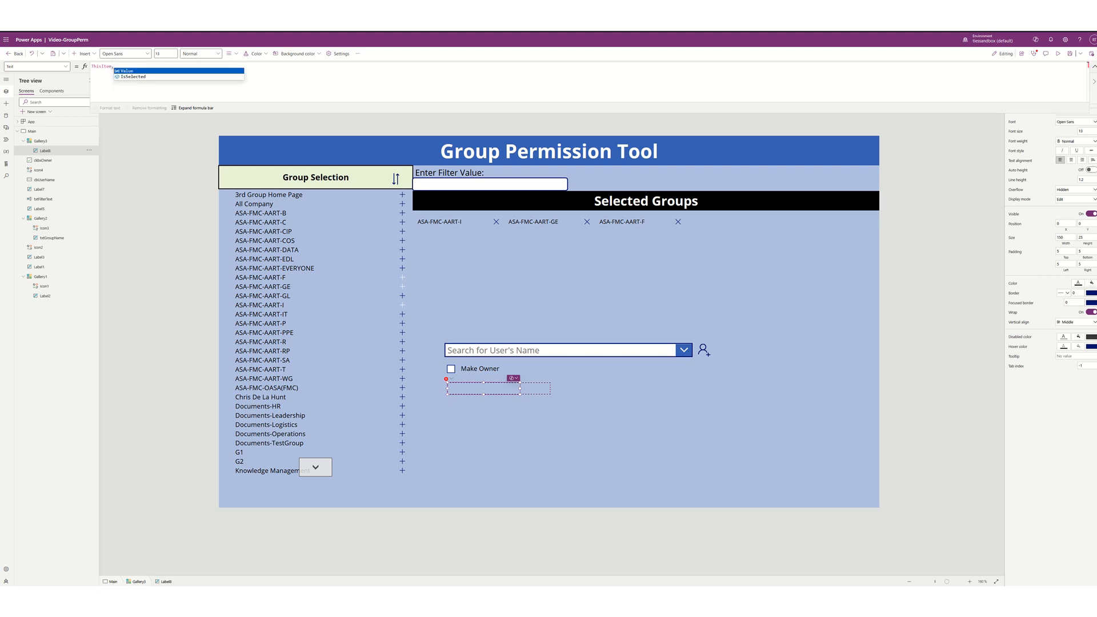
pyautogui.press('Tab')
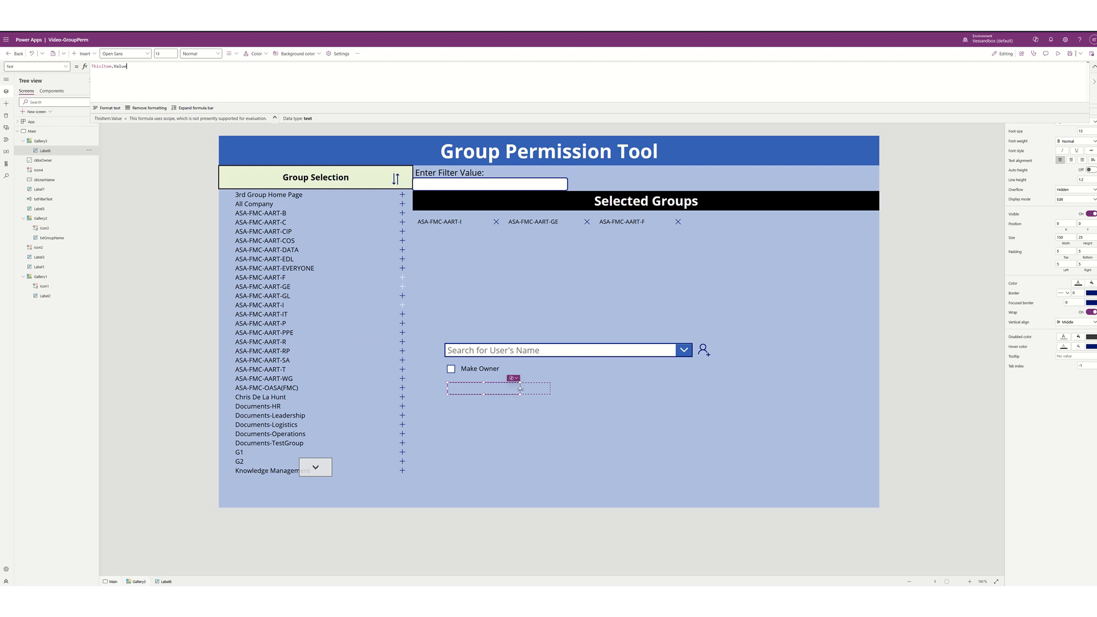
pyautogui.moveTo(520, 389); pyautogui.dragTo(538, 391)
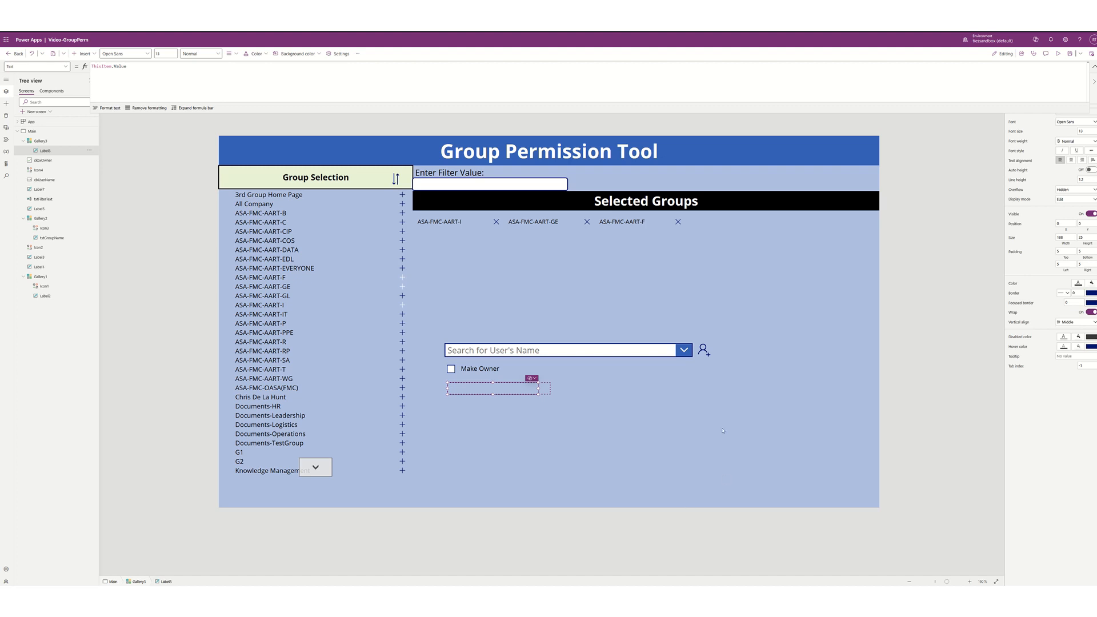
# - Preview the app: search for a user by name, tick Make Owner, add them, then exit preview
pyautogui.press('F5')
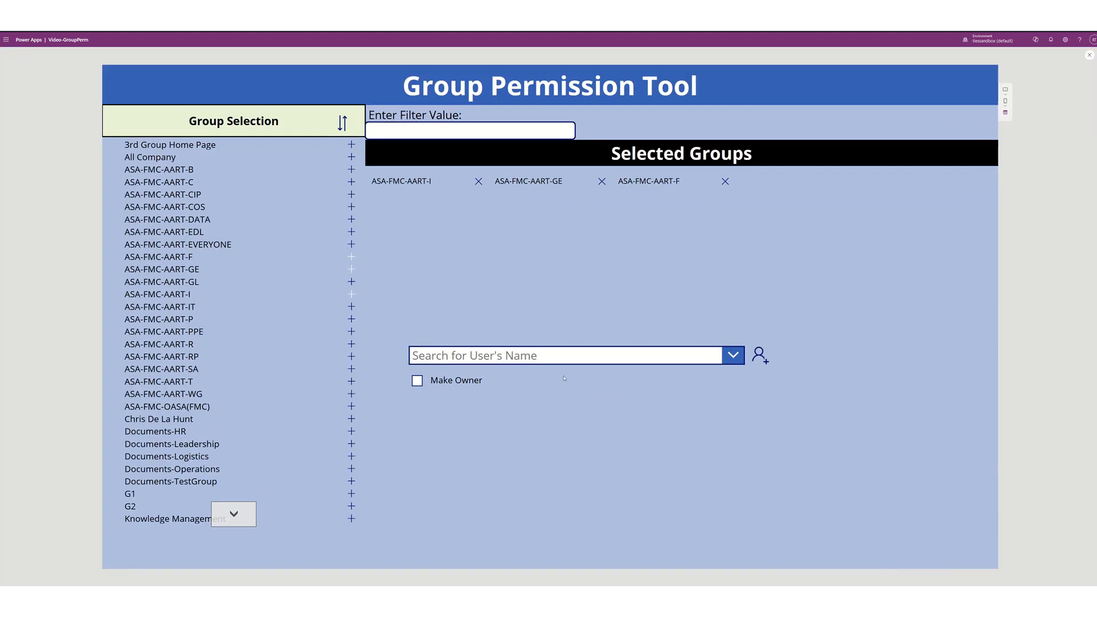
pyautogui.click(466, 356)
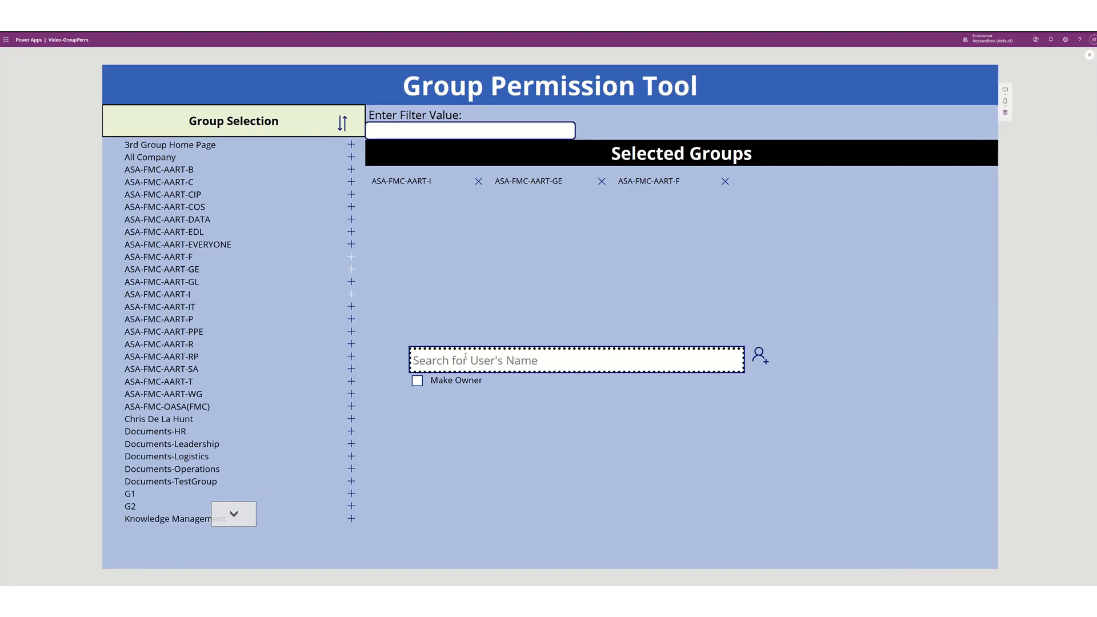
pyautogui.write('ron')
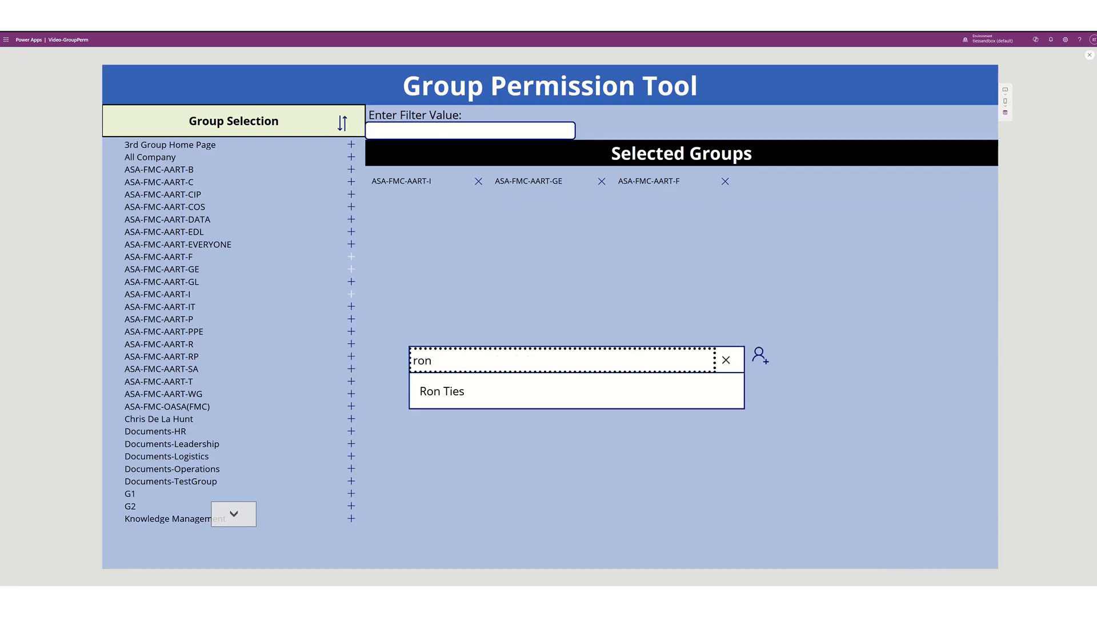
pyautogui.click(442, 391)
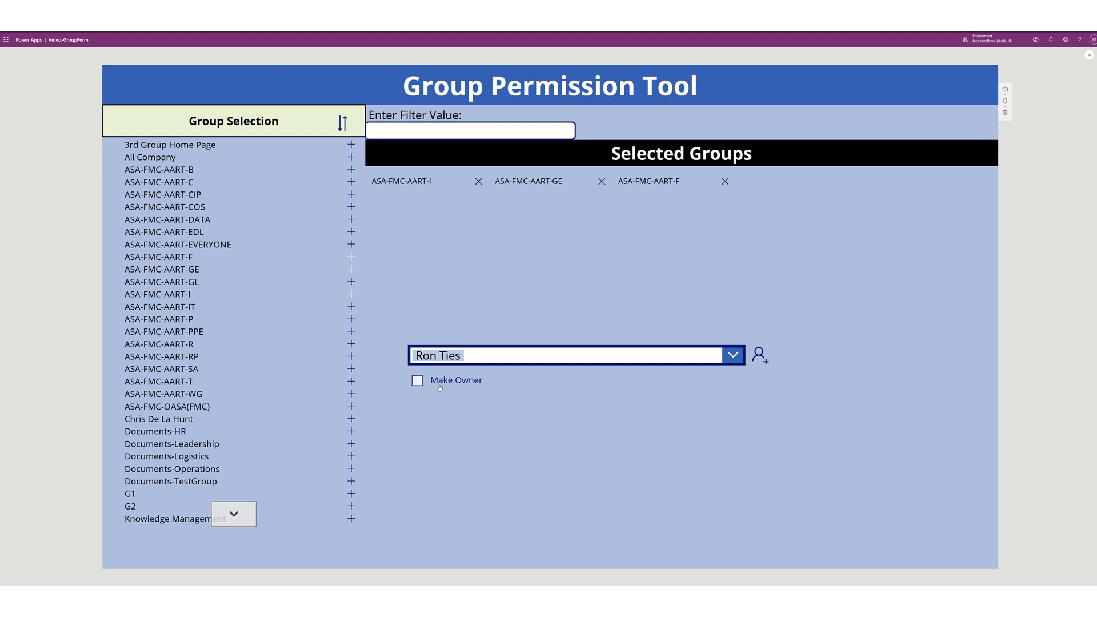
pyautogui.click(417, 381)
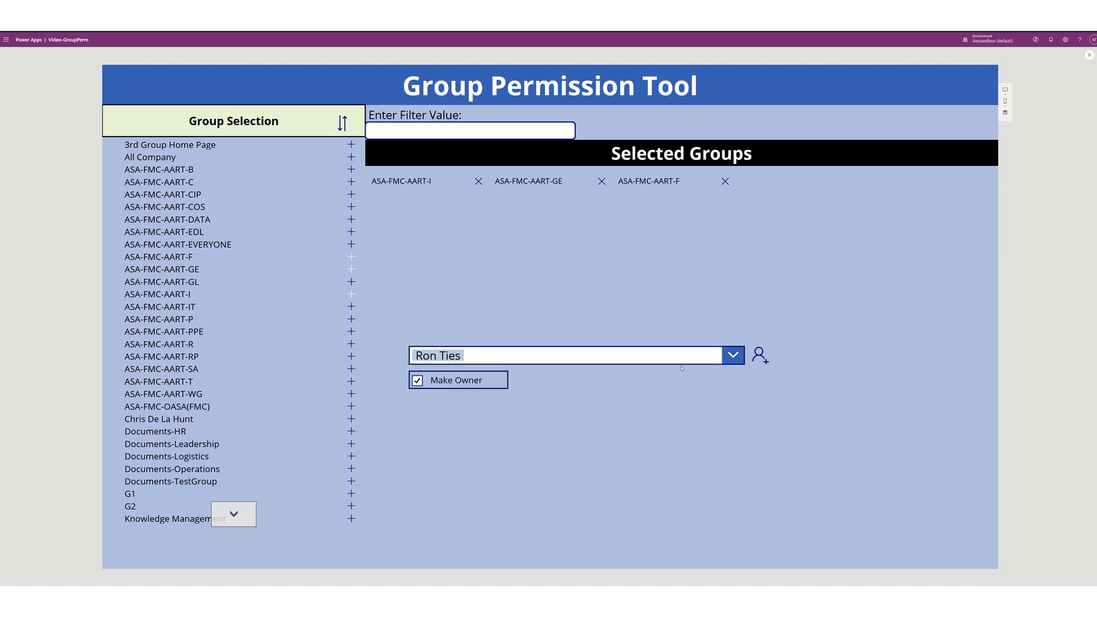
pyautogui.click(755, 357)
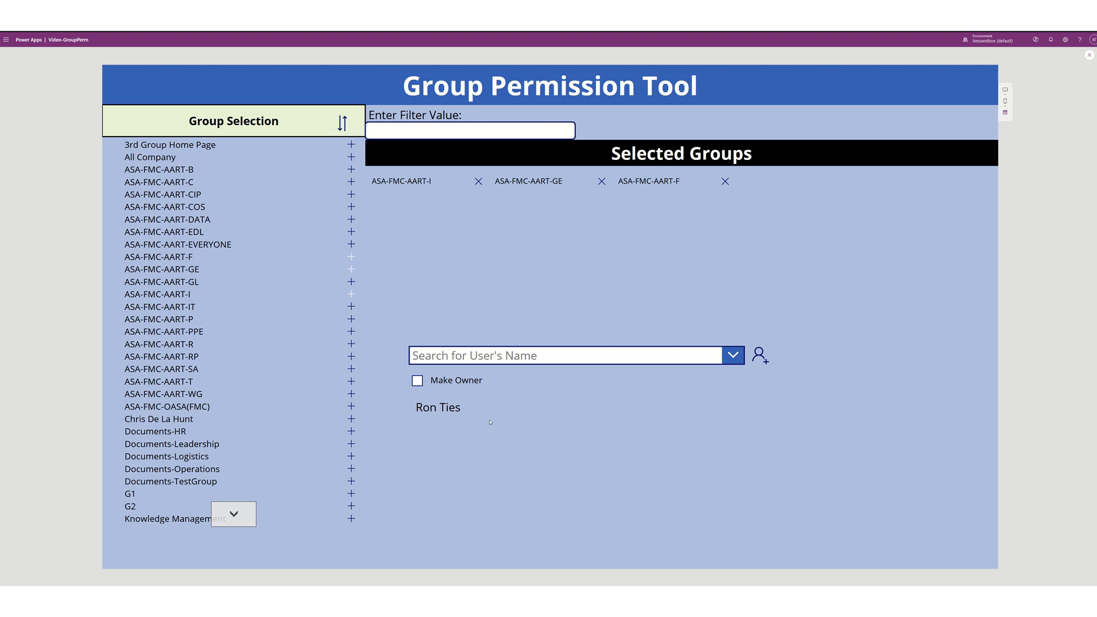
pyautogui.press('Escape')
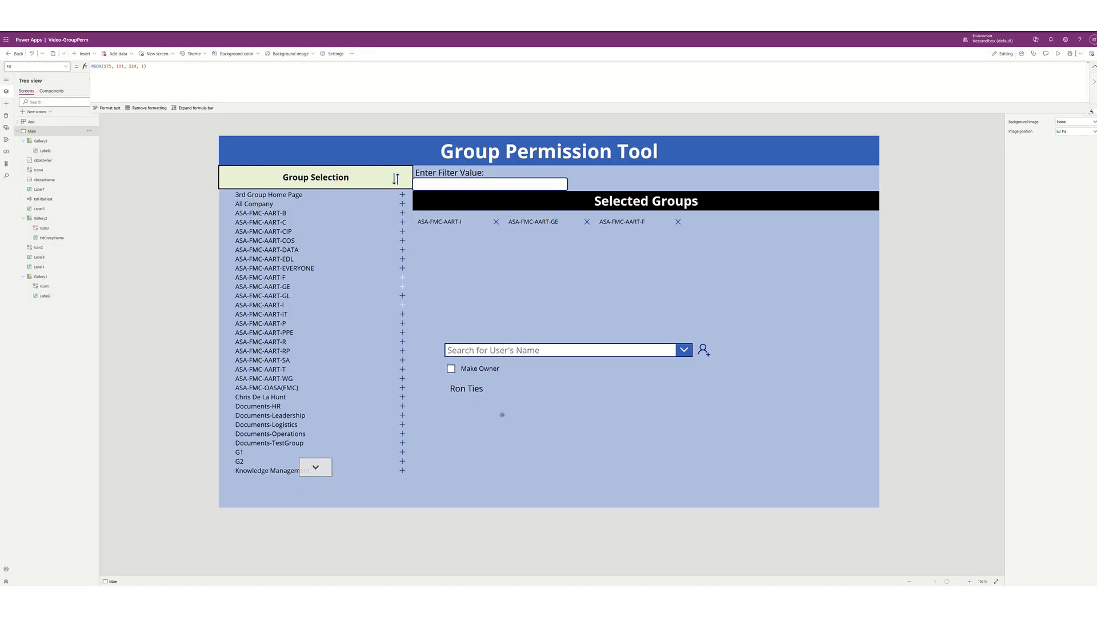
# - Check the added-users gallery's colUsers data, then move the gallery slightly lower beneath Make Owner
pyautogui.click(494, 405)
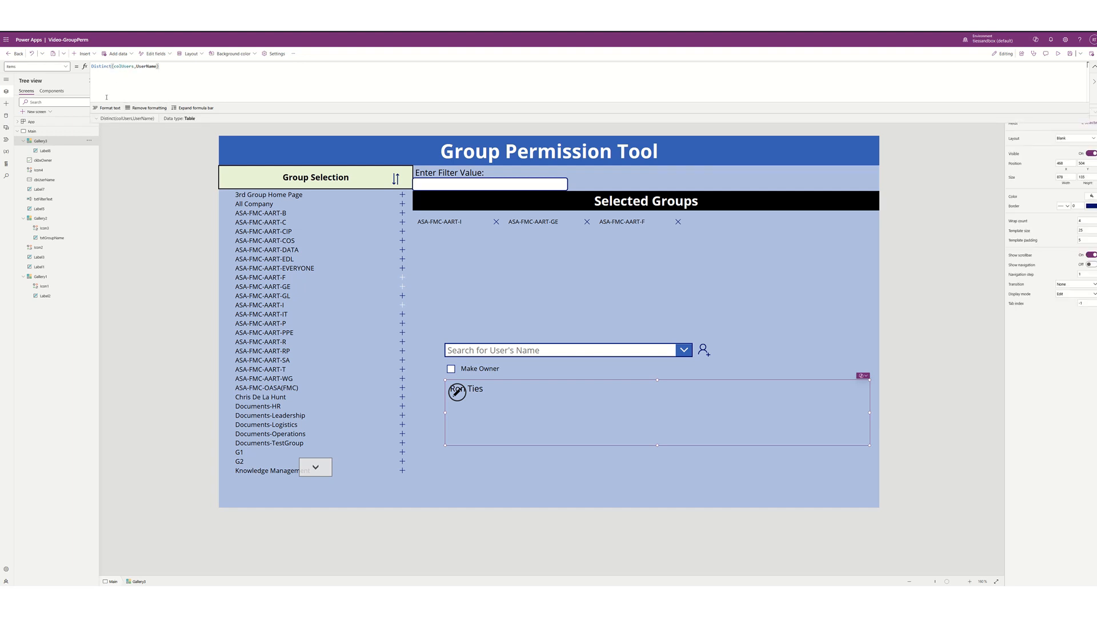
pyautogui.click(97, 119)
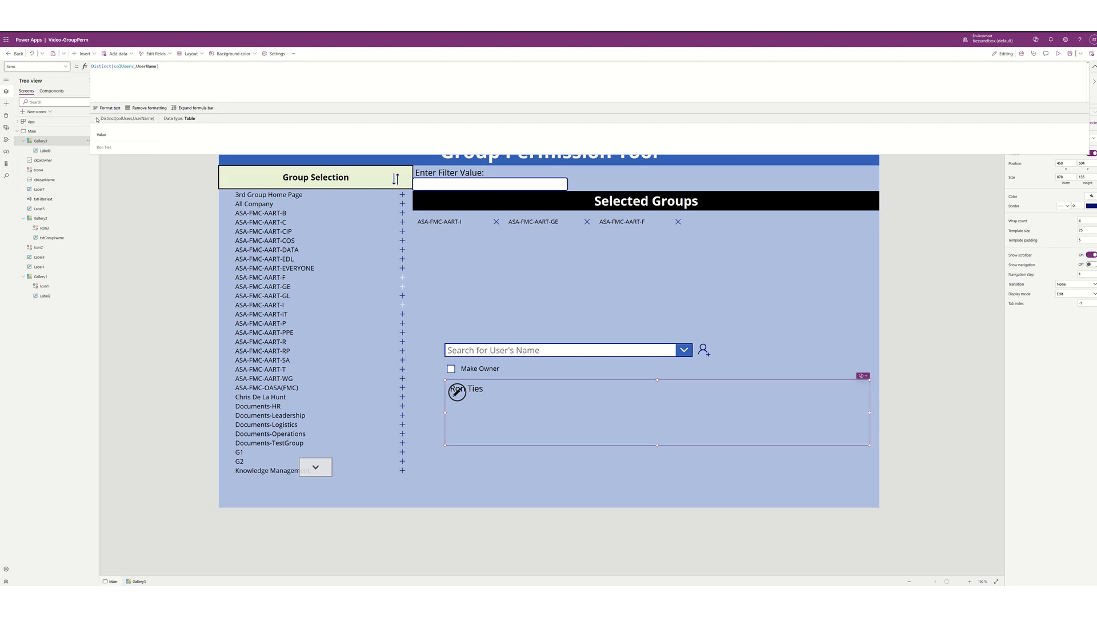
pyautogui.doubleClick(126, 67)
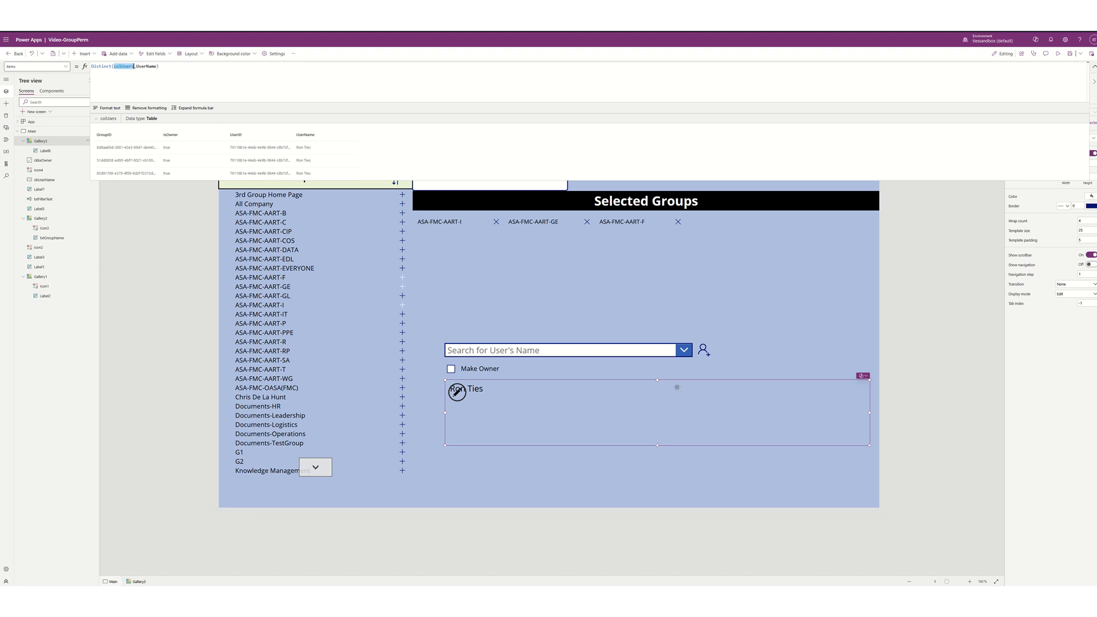
pyautogui.moveTo(677, 379); pyautogui.dragTo(671, 387)
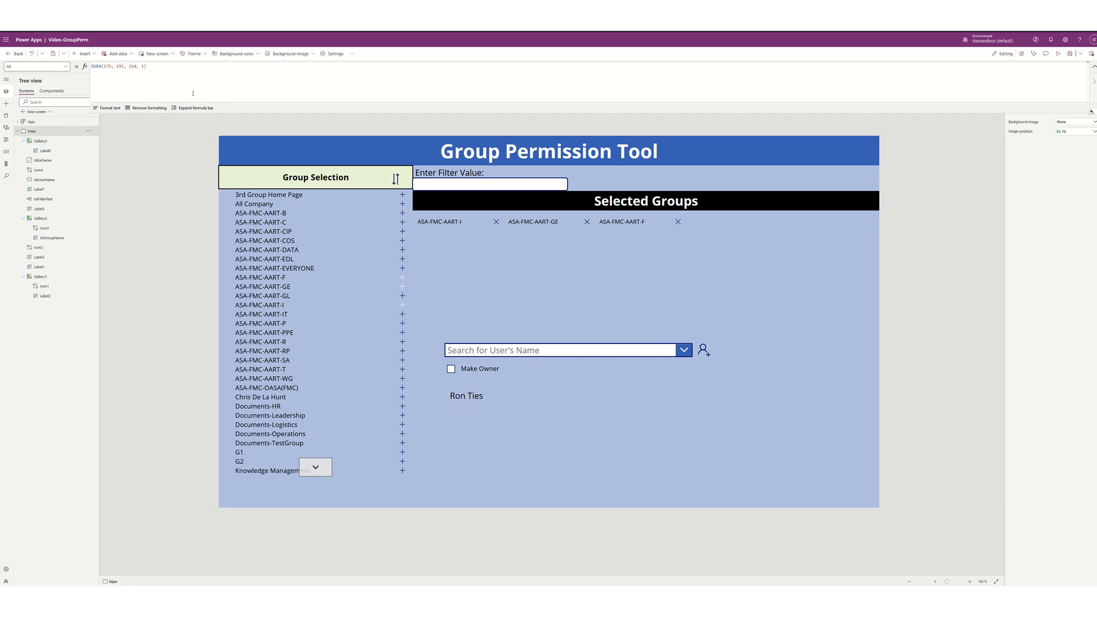
# - Insert a text label under Make Owner, stretch it to the right edge, and set its text to 'Selected Users'
pyautogui.click(96, 54)
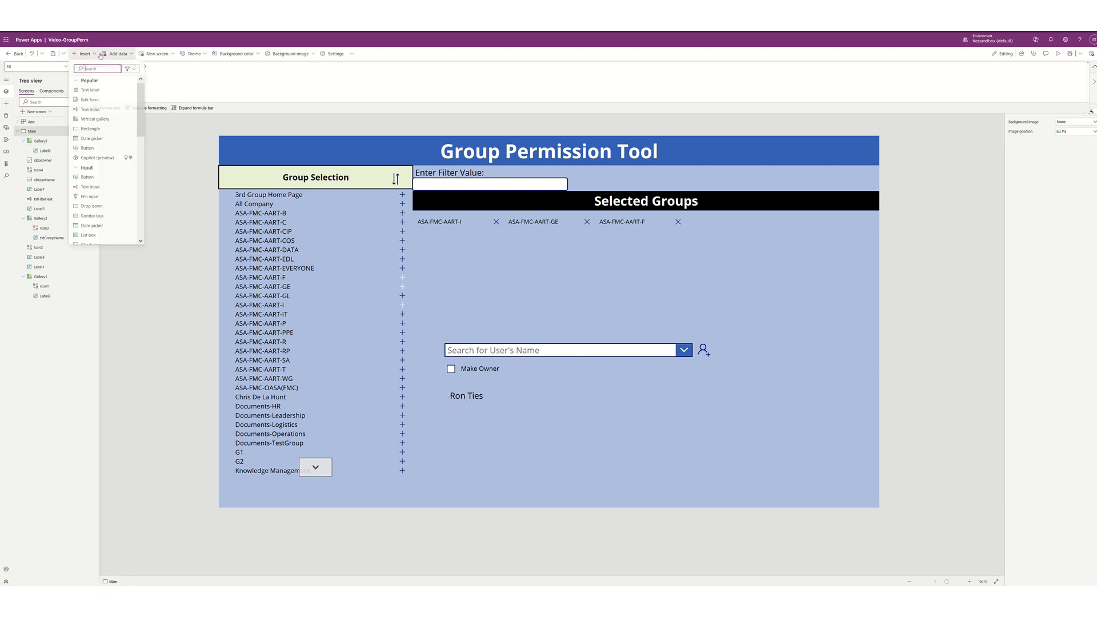
pyautogui.click(90, 90)
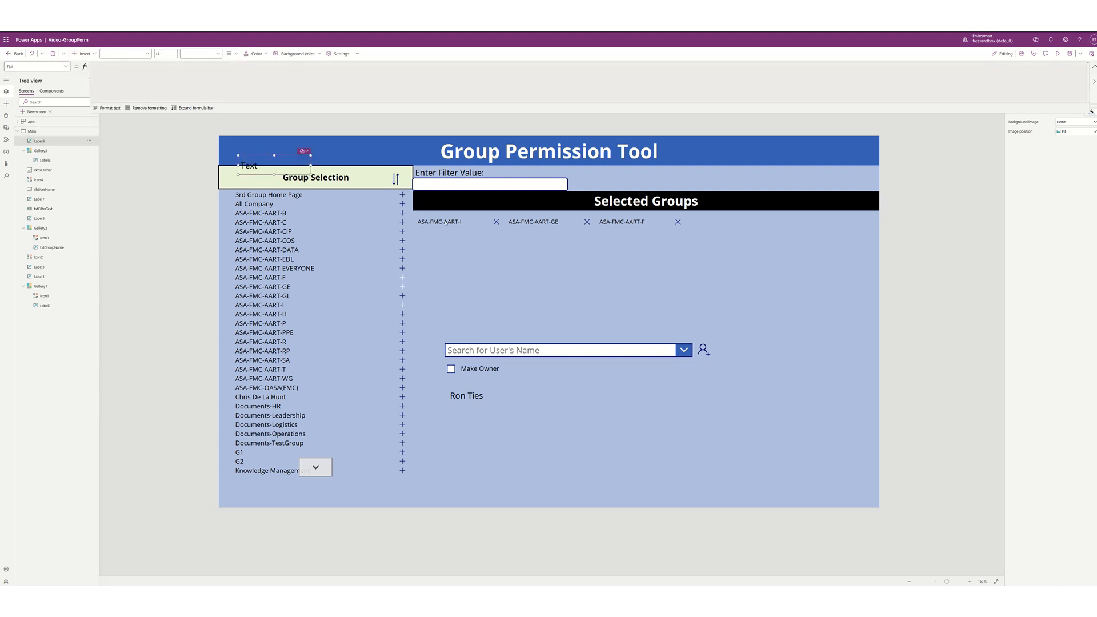
pyautogui.moveTo(300, 164); pyautogui.dragTo(704, 380)
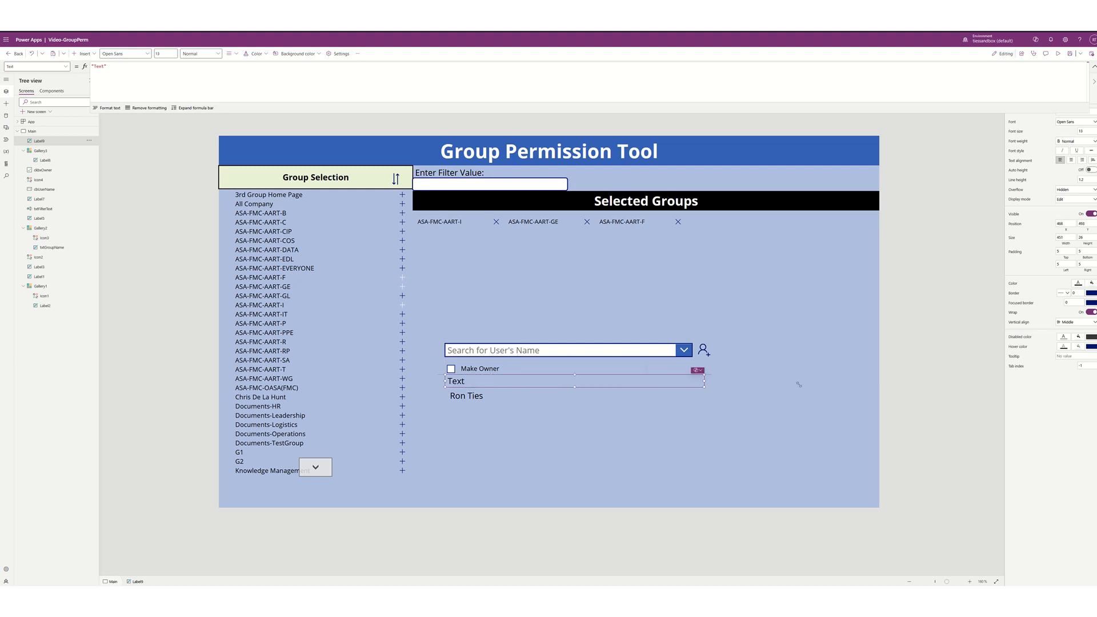
pyautogui.moveTo(798, 384); pyautogui.dragTo(889, 392)
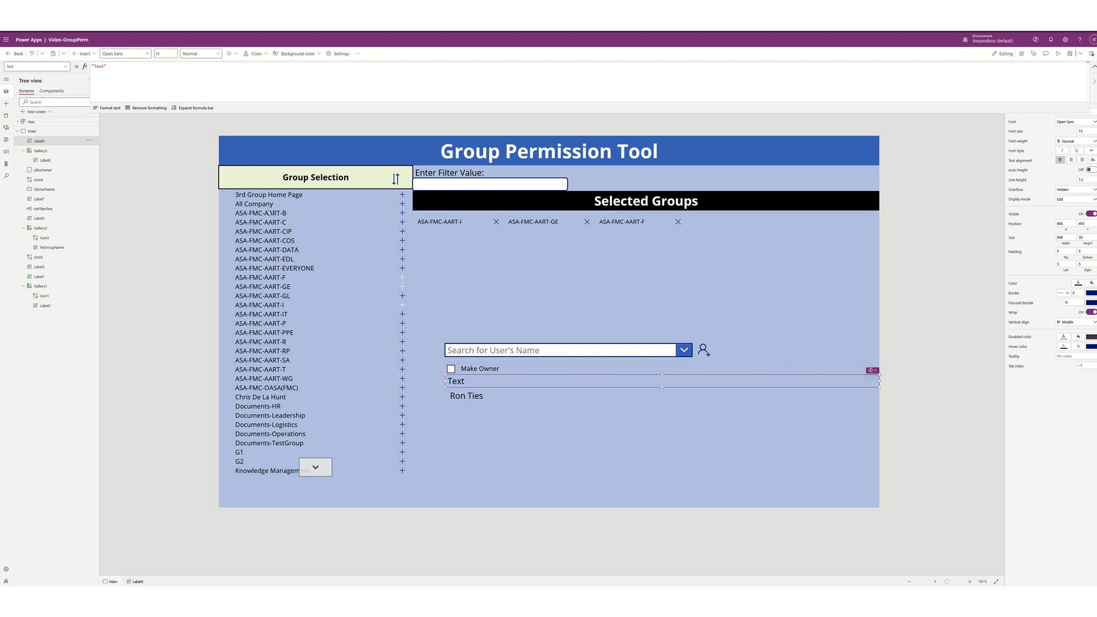
pyautogui.doubleClick(101, 66)
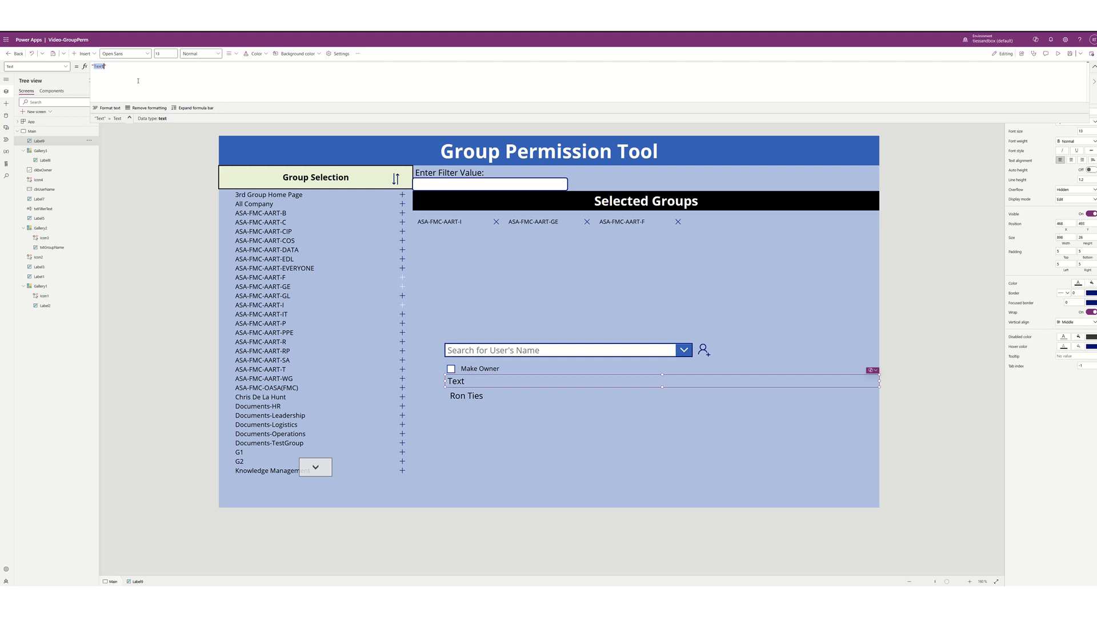
pyautogui.write('Selected Users')
# - Make the Selected Users label text 20-point and bold
pyautogui.click(165, 53)
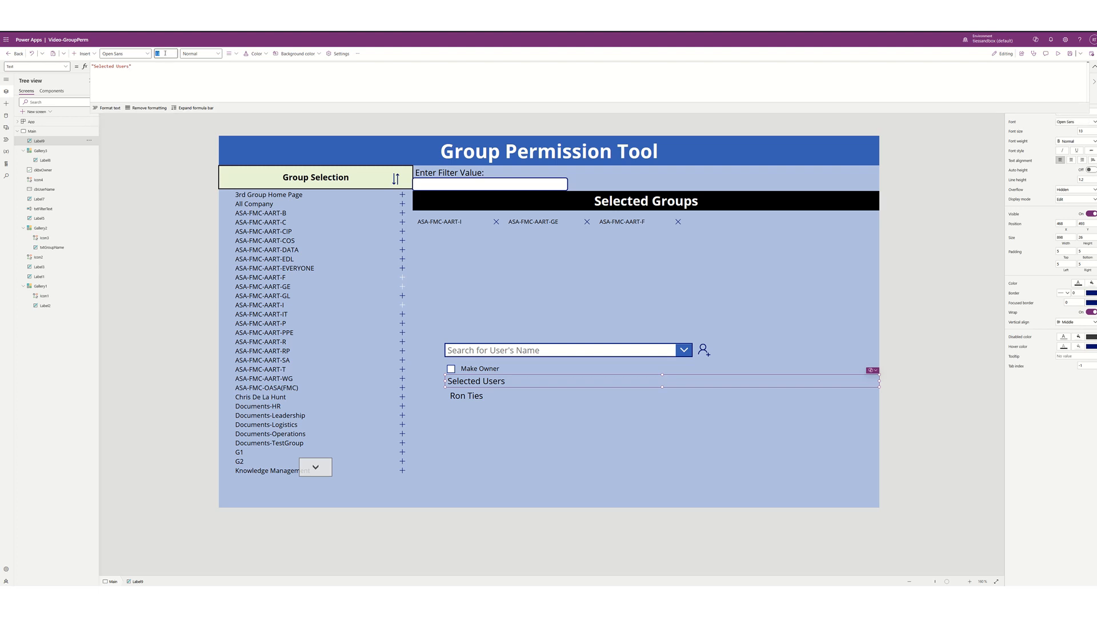
pyautogui.write('20')
pyautogui.press('Return')
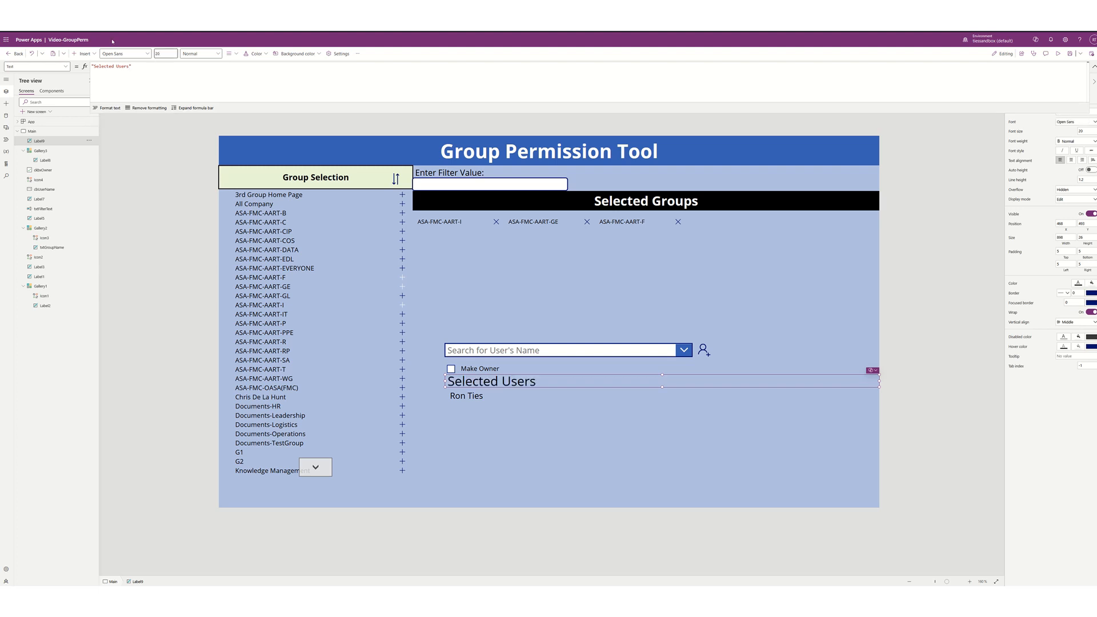
pyautogui.click(194, 54)
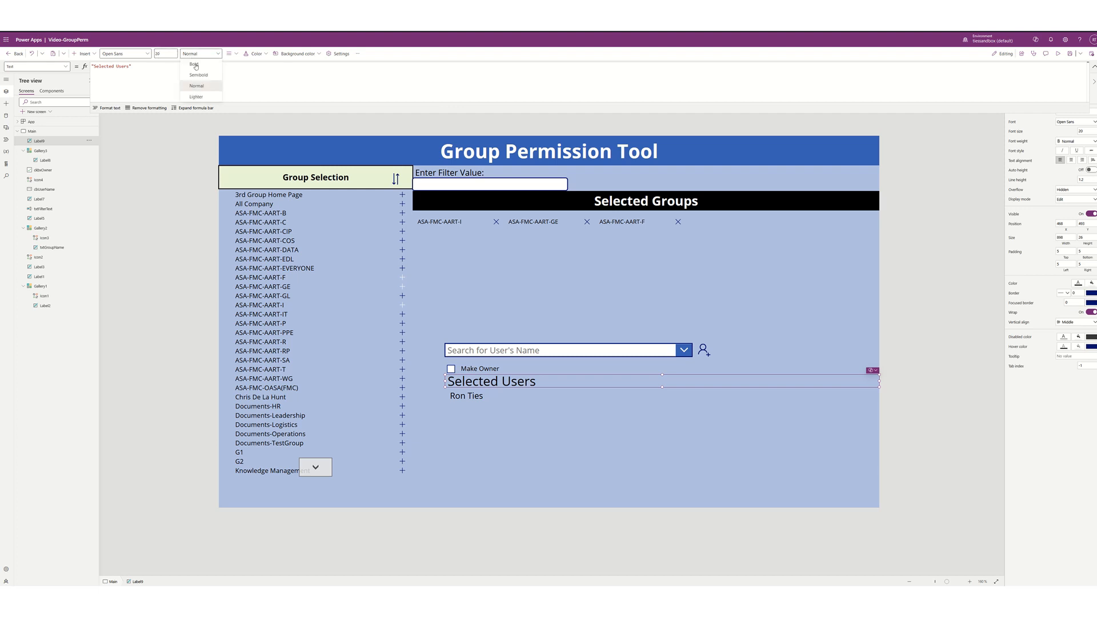
pyautogui.click(199, 66)
pyautogui.click(230, 53)
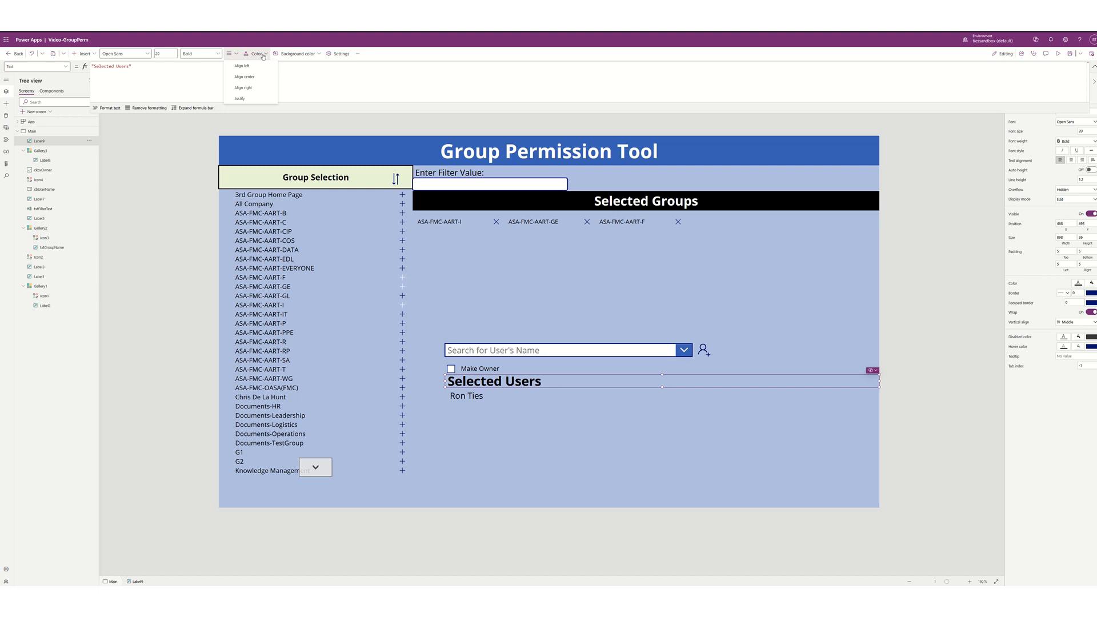
# - Color the label text white on a dark green background
pyautogui.click(262, 53)
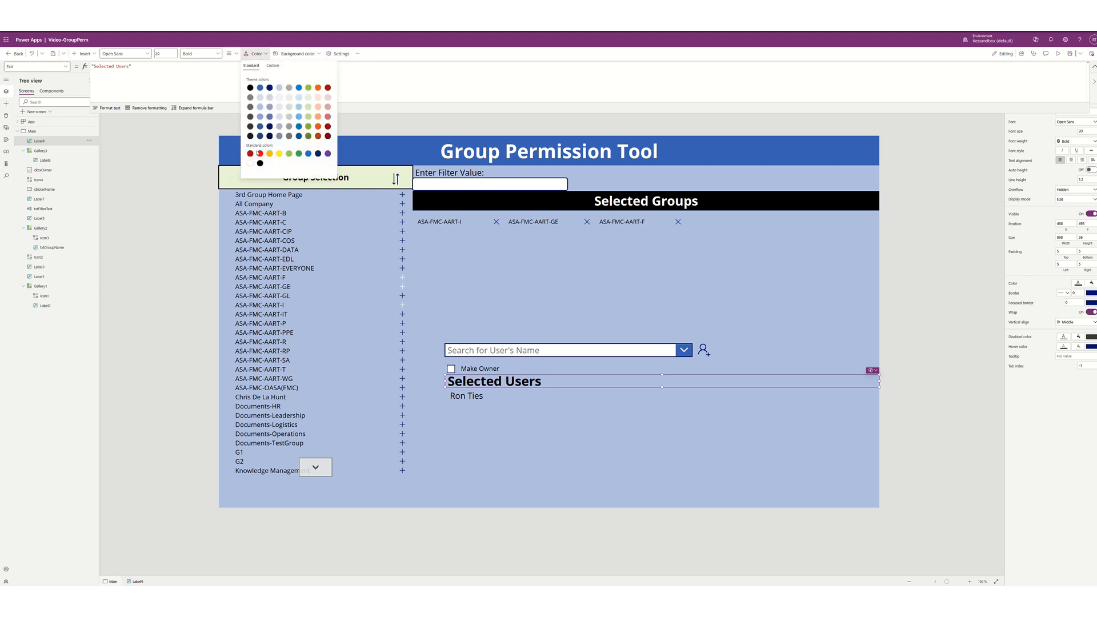
pyautogui.click(249, 164)
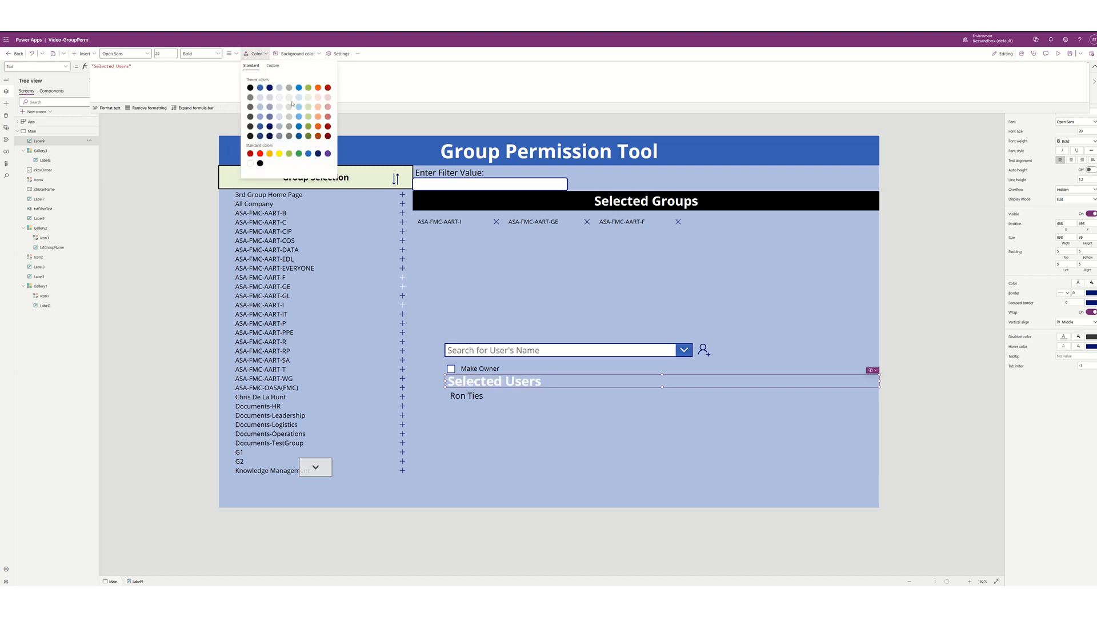
pyautogui.click(297, 54)
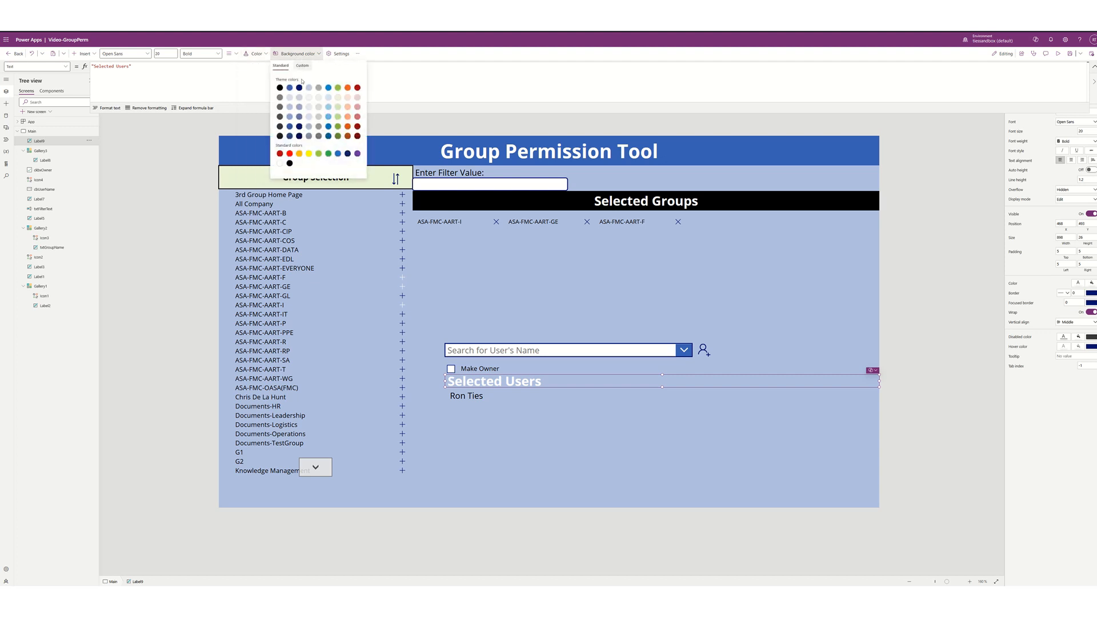
pyautogui.click(339, 97)
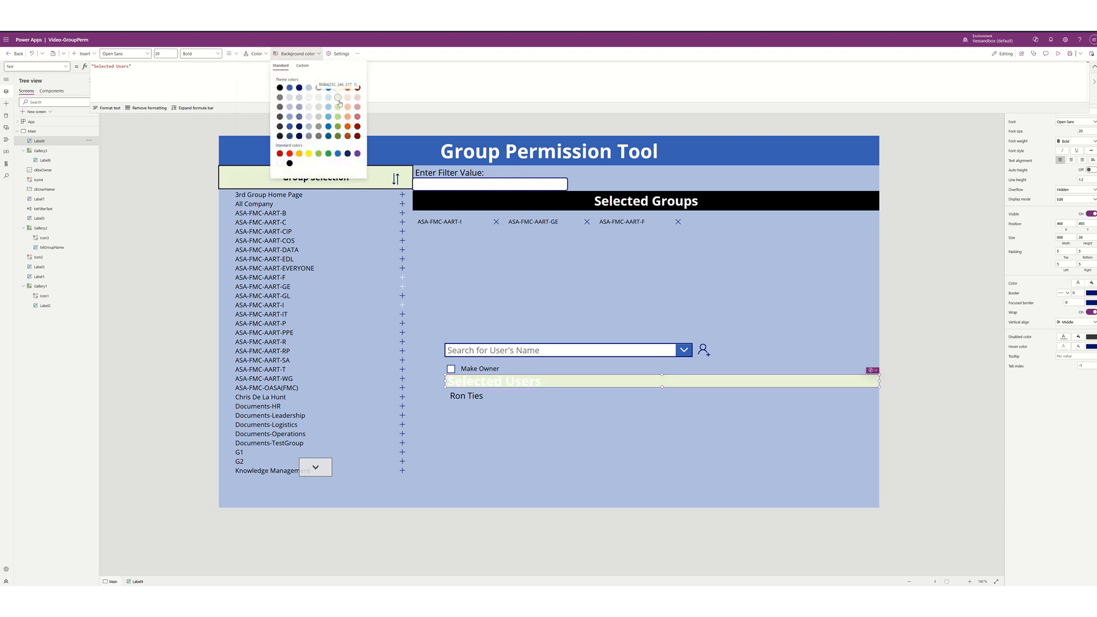
pyautogui.click(338, 136)
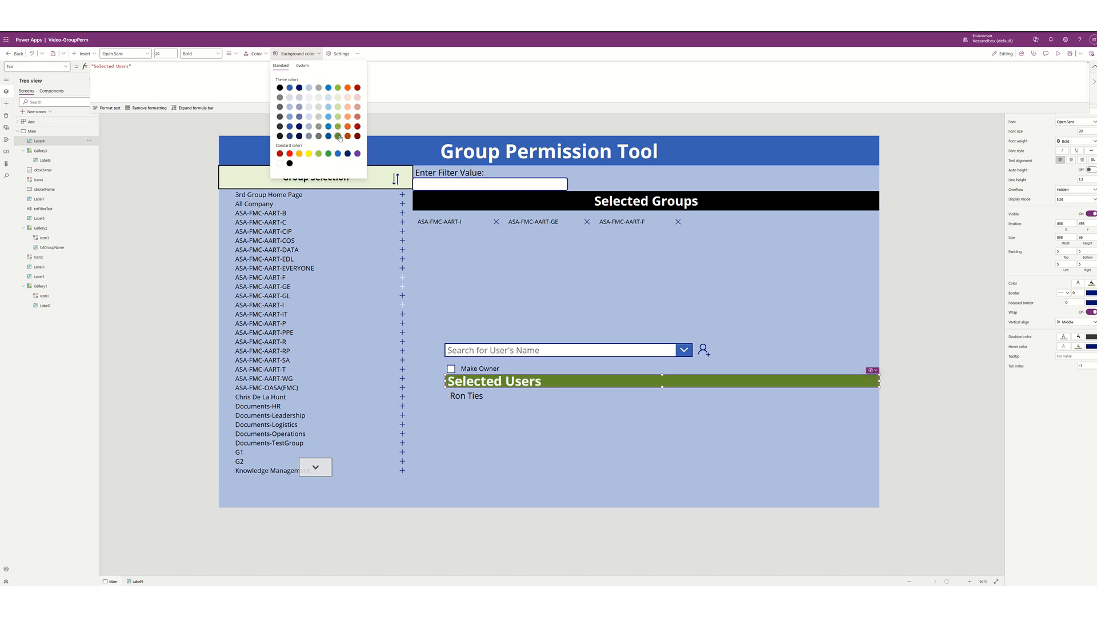
pyautogui.click(721, 291)
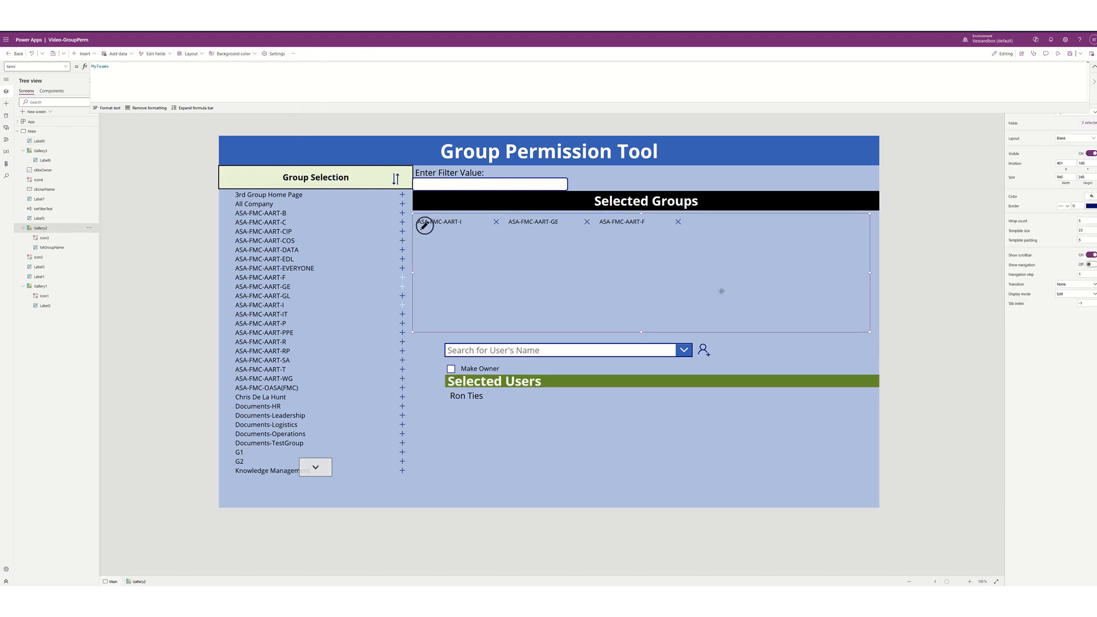
# - Extend the Selected Users label and users gallery left to the Selected Groups edge (X 401)
pyautogui.click(464, 388)
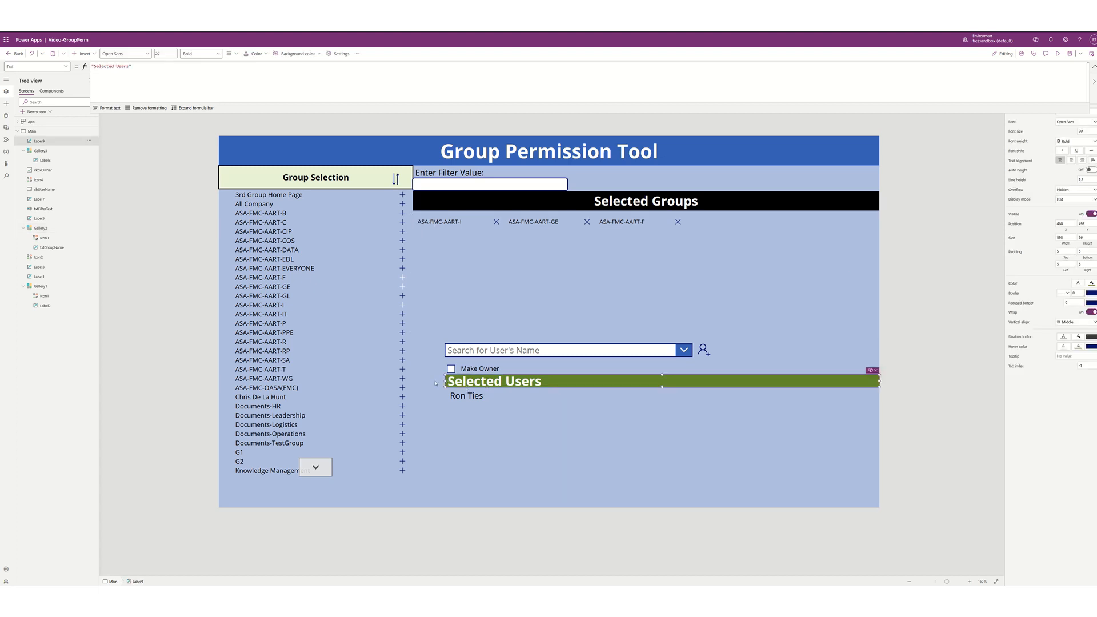
pyautogui.moveTo(445, 381); pyautogui.dragTo(412, 381)
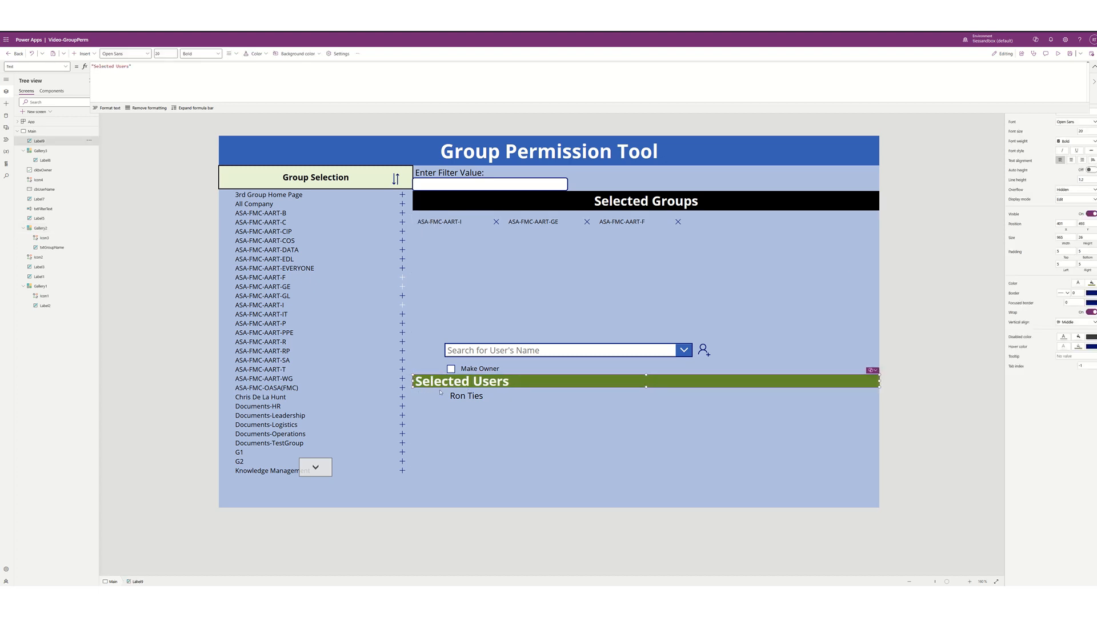
pyautogui.click(464, 417)
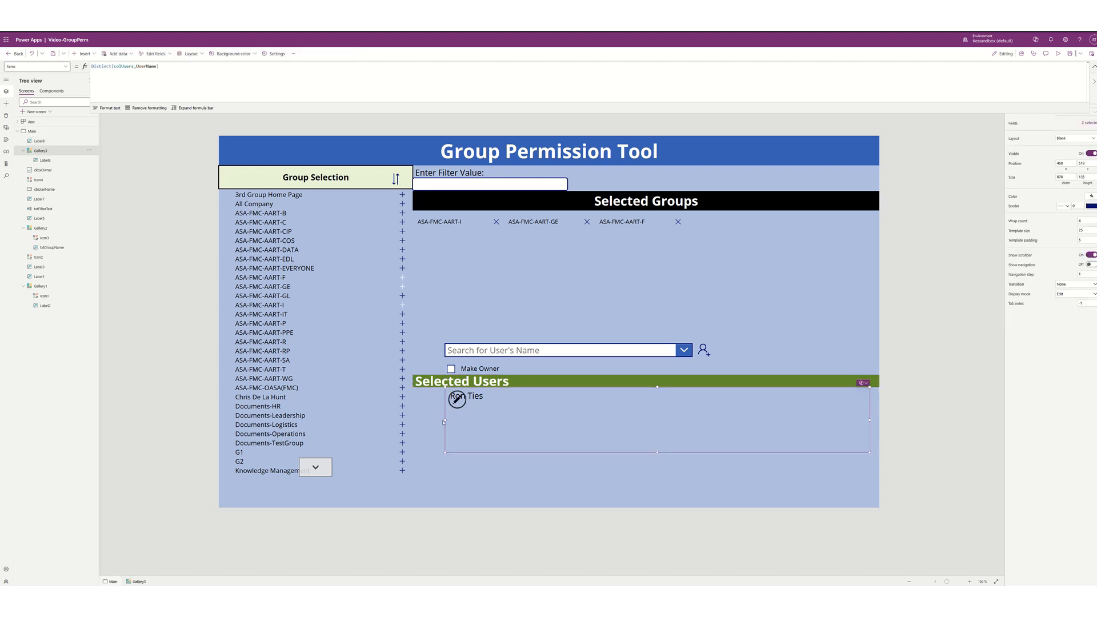
pyautogui.moveTo(447, 420); pyautogui.dragTo(413, 418)
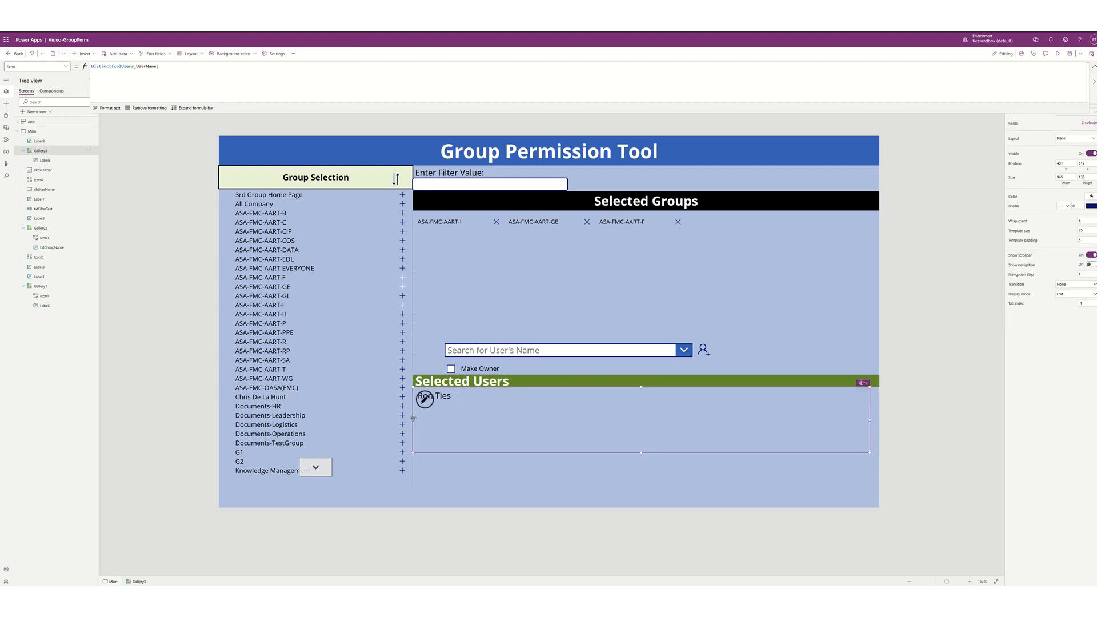
pyautogui.click(488, 465)
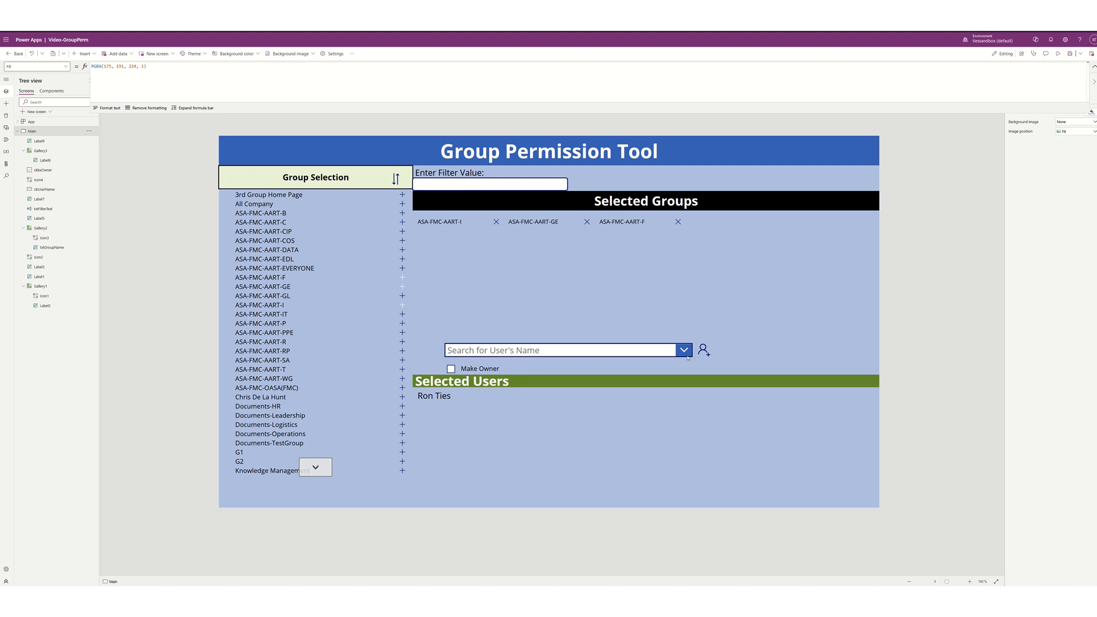
# - Lower the users gallery's top edge and the Selected Users header slightly
pyautogui.click(521, 406)
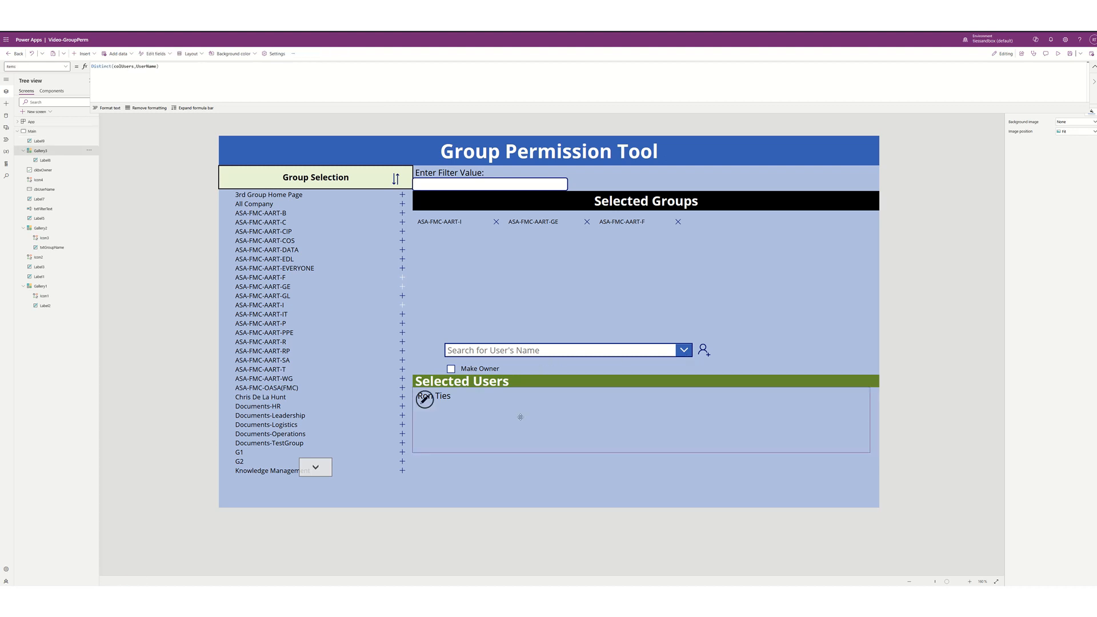
pyautogui.moveTo(641, 389); pyautogui.dragTo(643, 389)
pyautogui.click(642, 385)
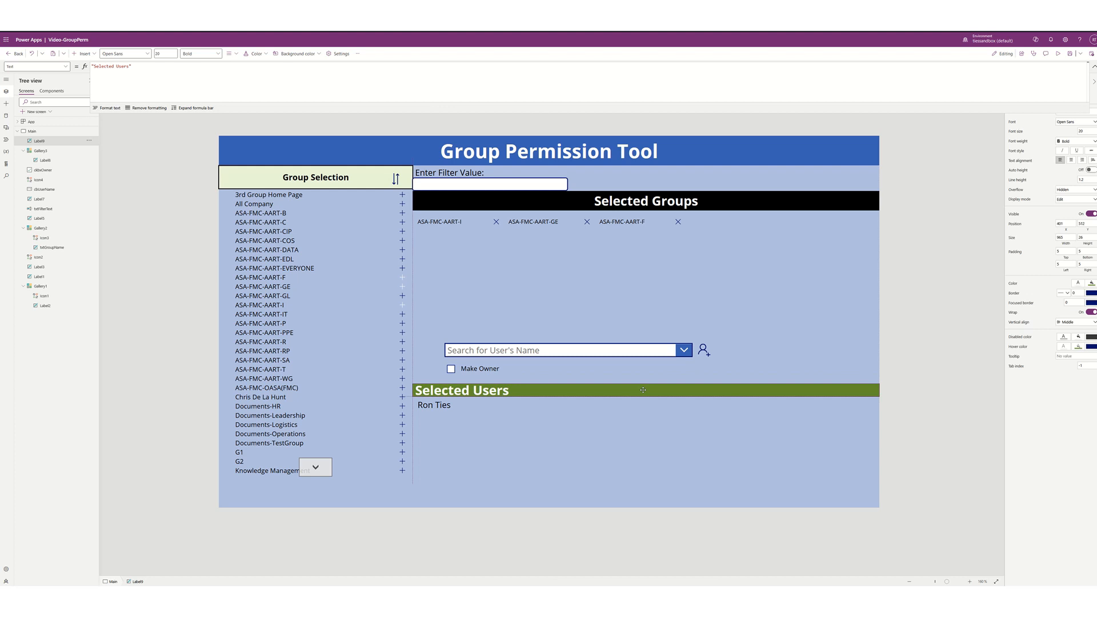
pyautogui.click(746, 312)
pyautogui.click(788, 357)
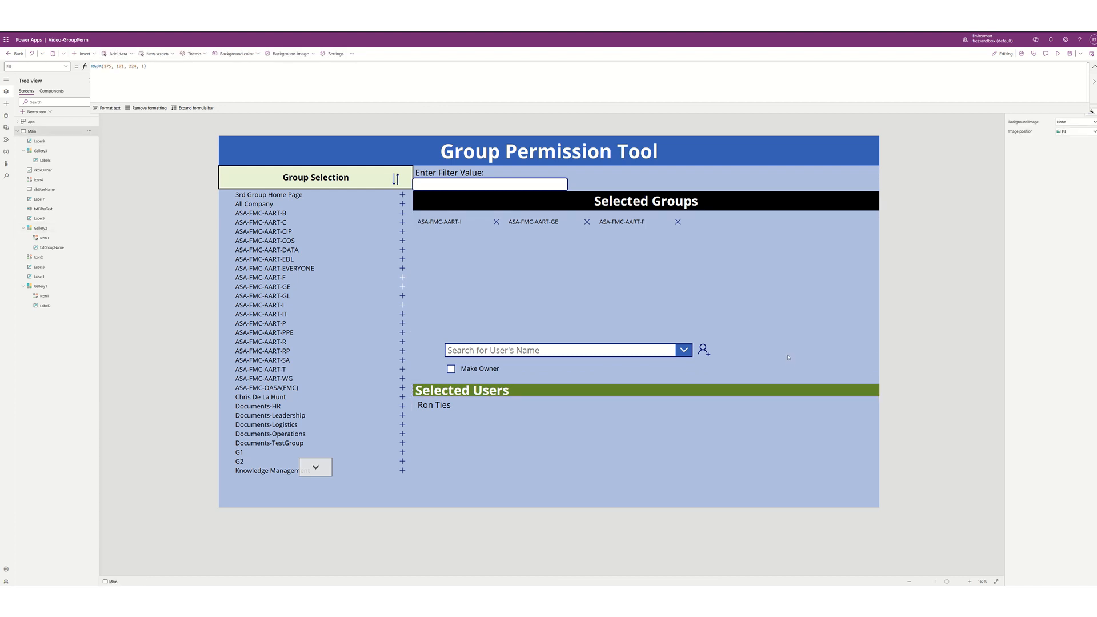